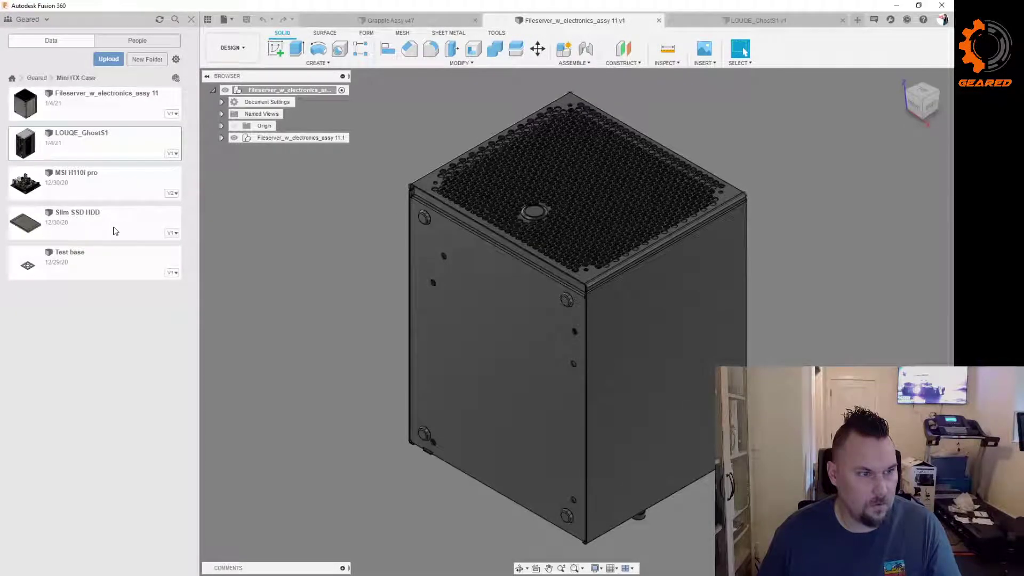
shift+middle_drag(627, 242, 610, 210)
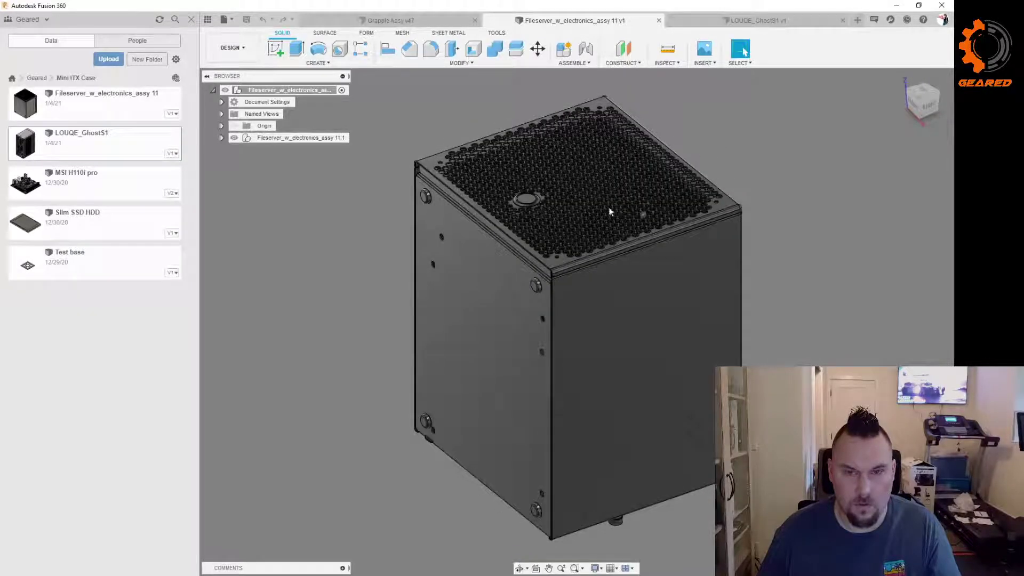
right_click(292, 137)
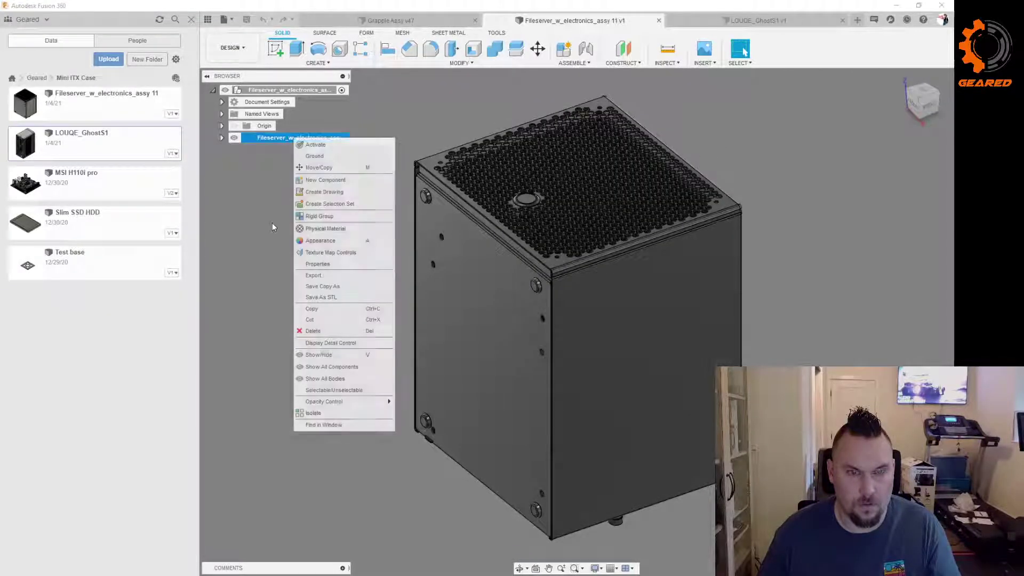
click(259, 216)
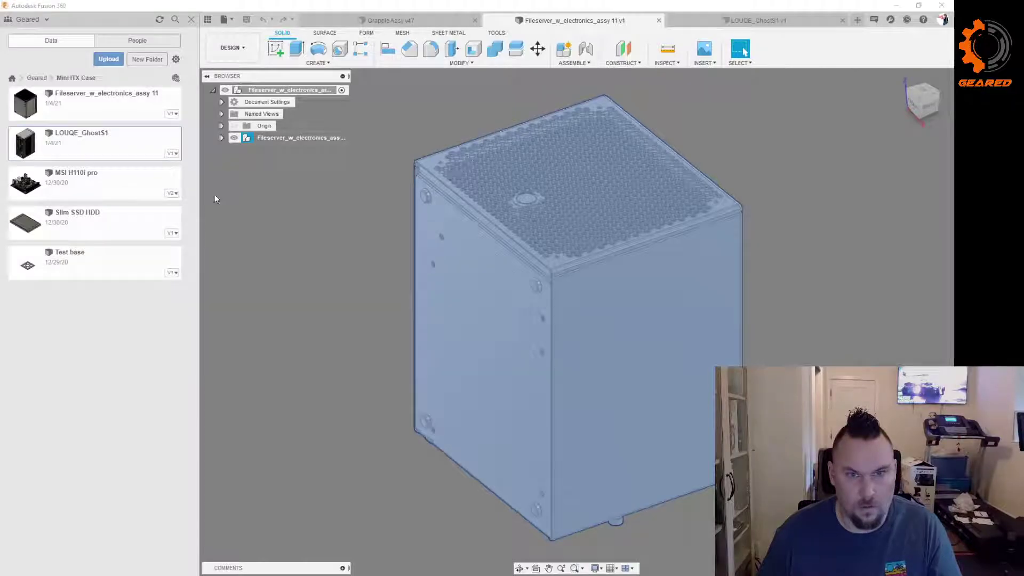
click(278, 276)
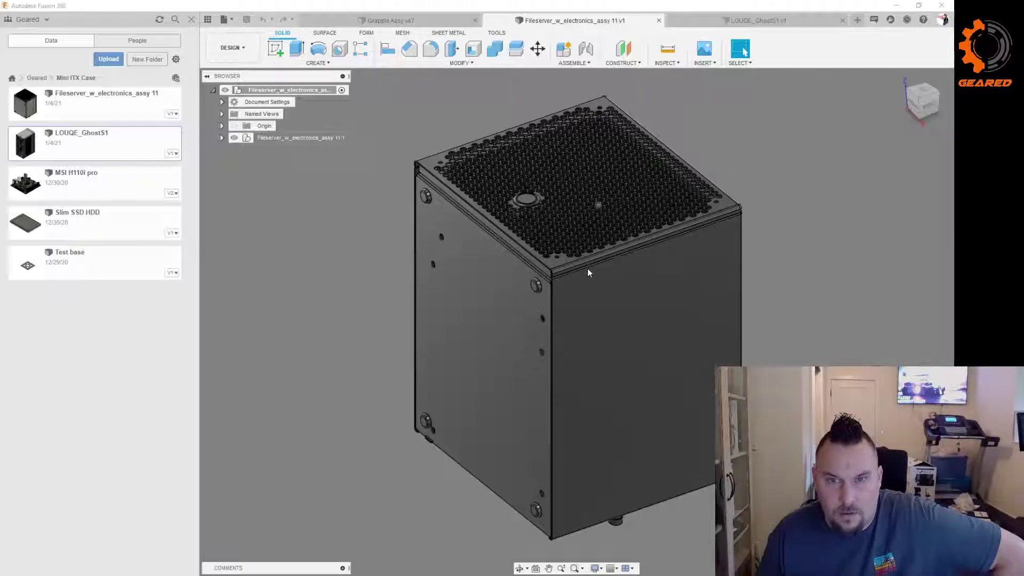
shift+middle_drag(578, 263, 758, 260)
shift+middle_drag(578, 300, 540, 325)
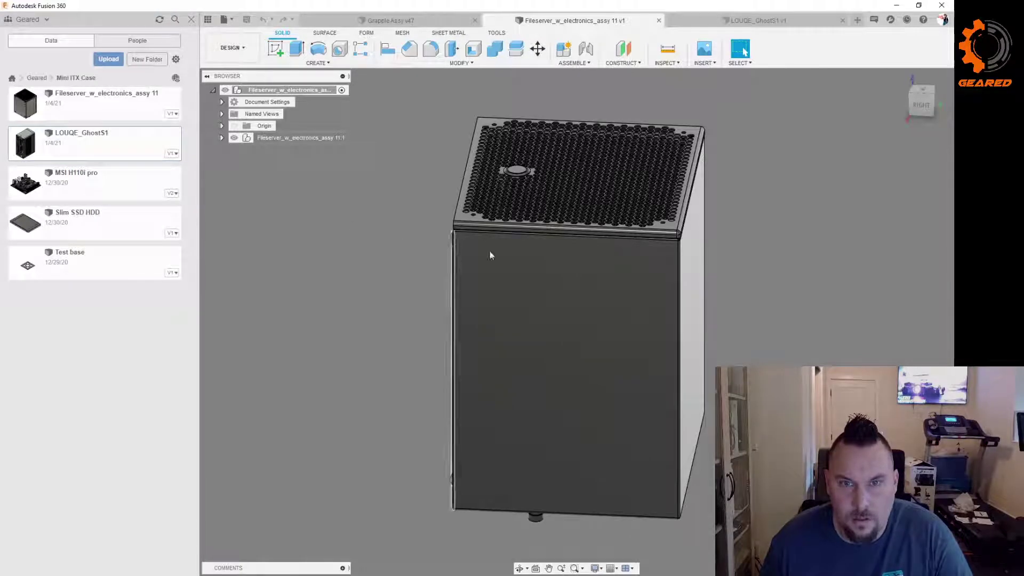
shift+middle_drag(491, 252, 449, 212)
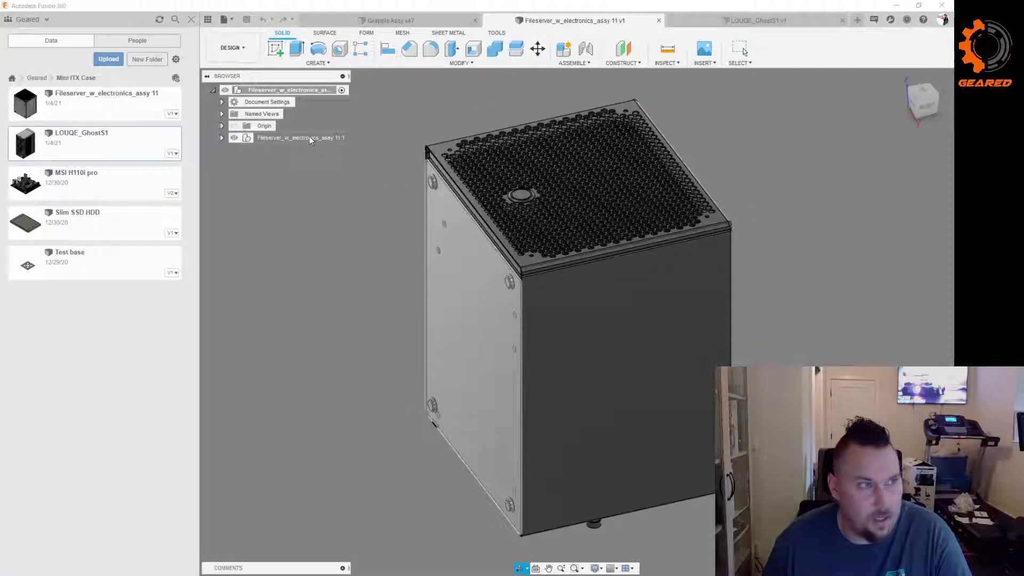
right_click(309, 137)
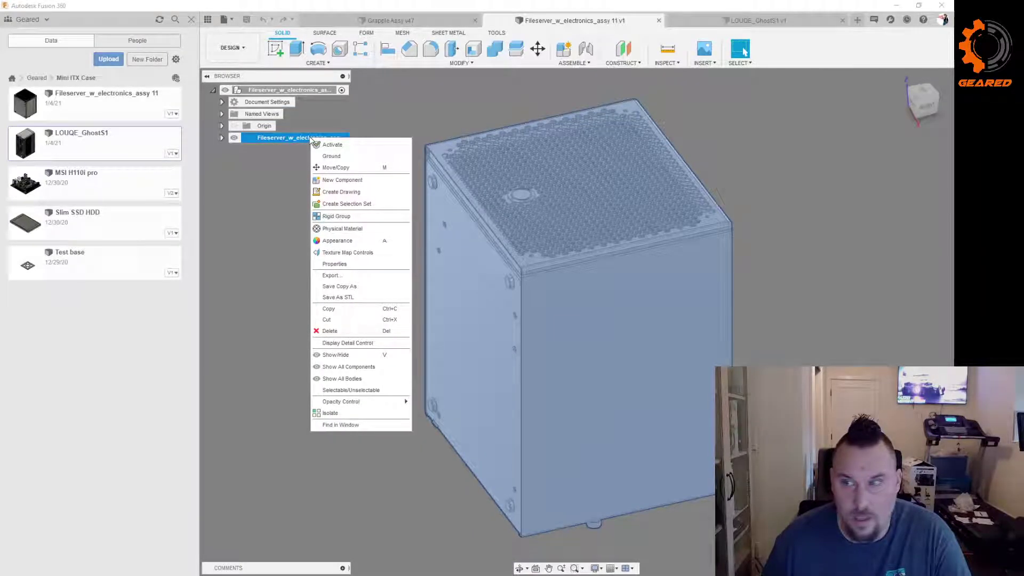
click(450, 341)
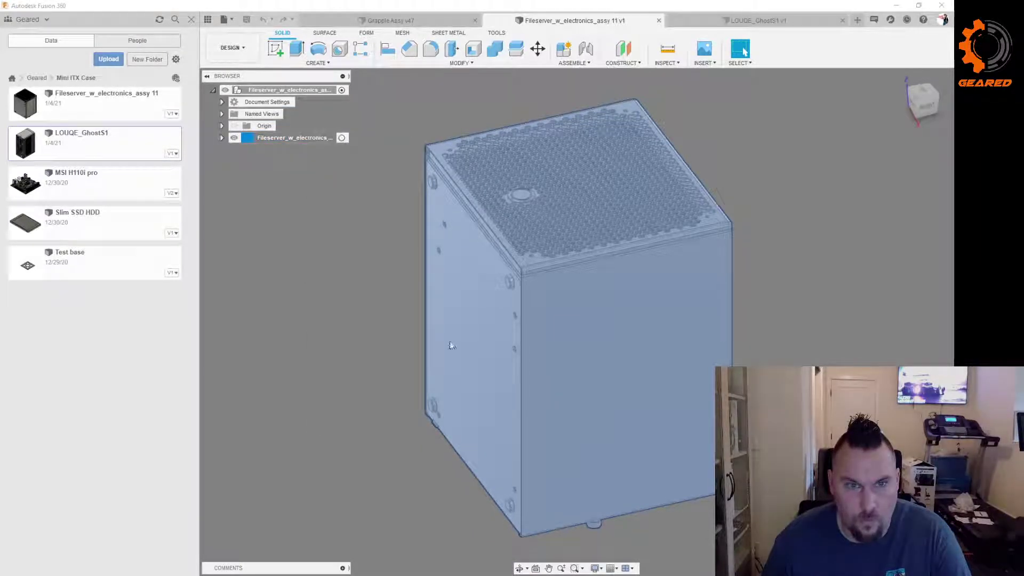
click(325, 215)
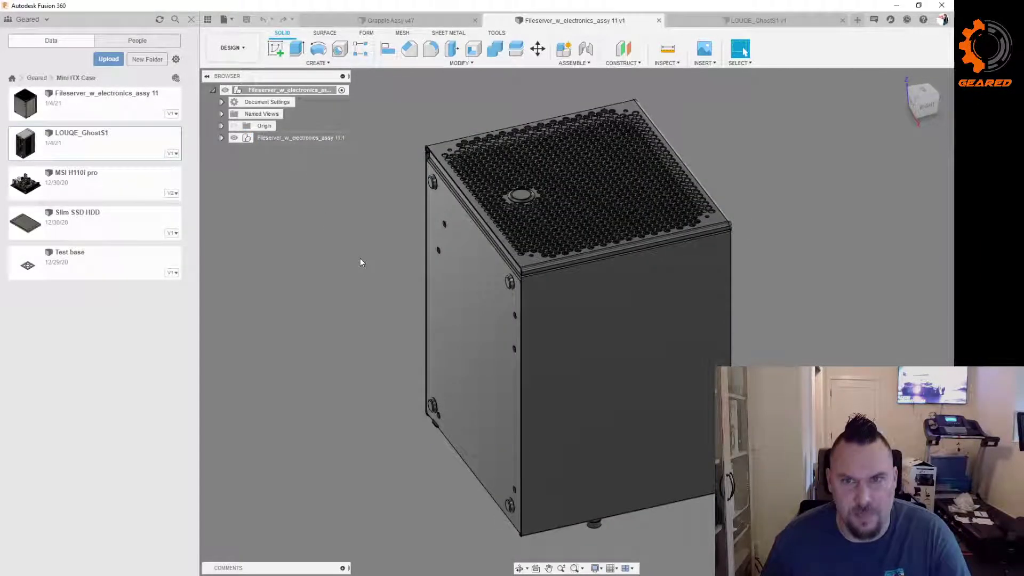
Step: Rotate the whole file server assembly component 90 degrees about the X axis with Move/Copy
shift+middle_drag(360, 258, 344, 241)
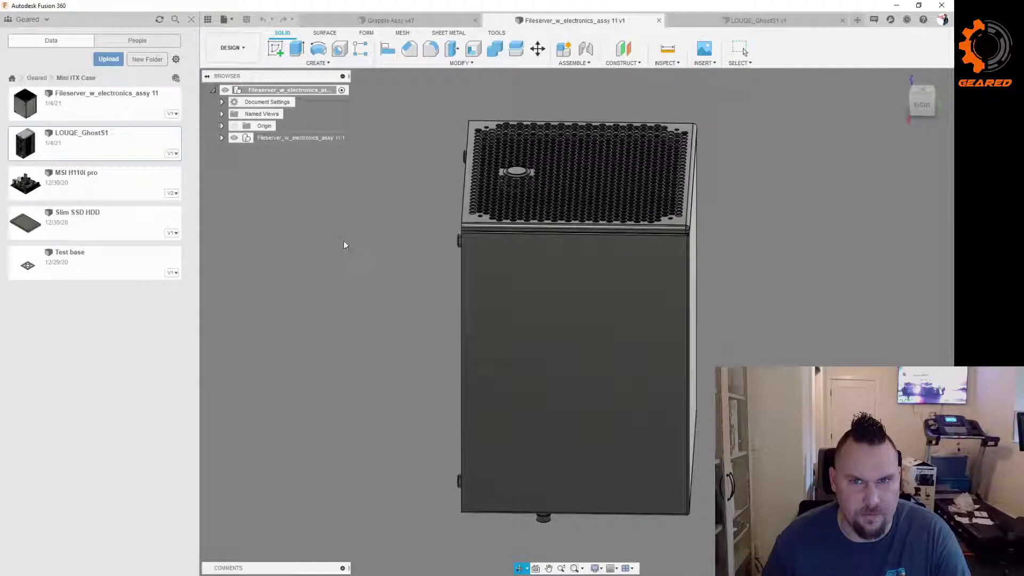
right_click(300, 139)
click(336, 170)
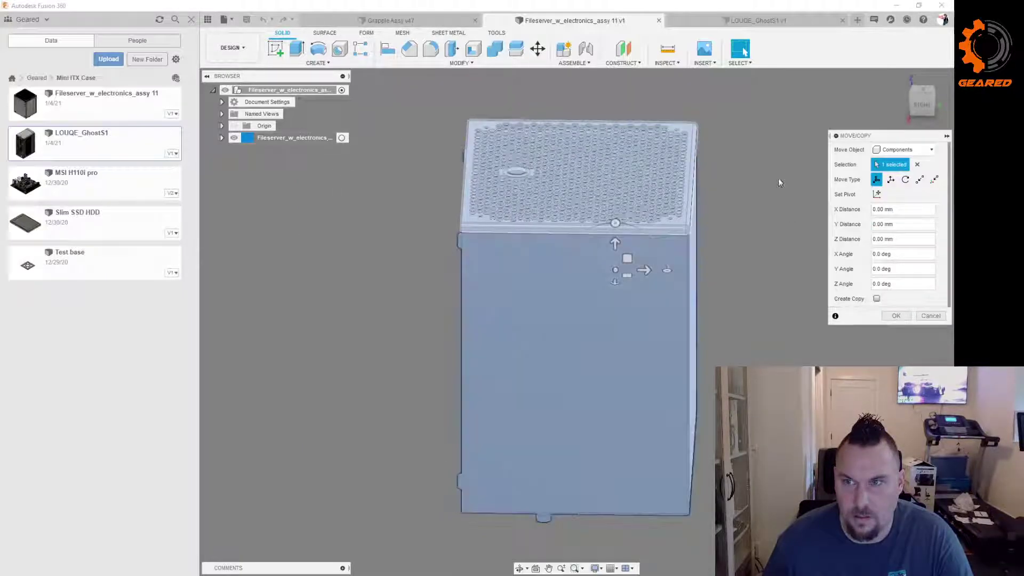
click(614, 223)
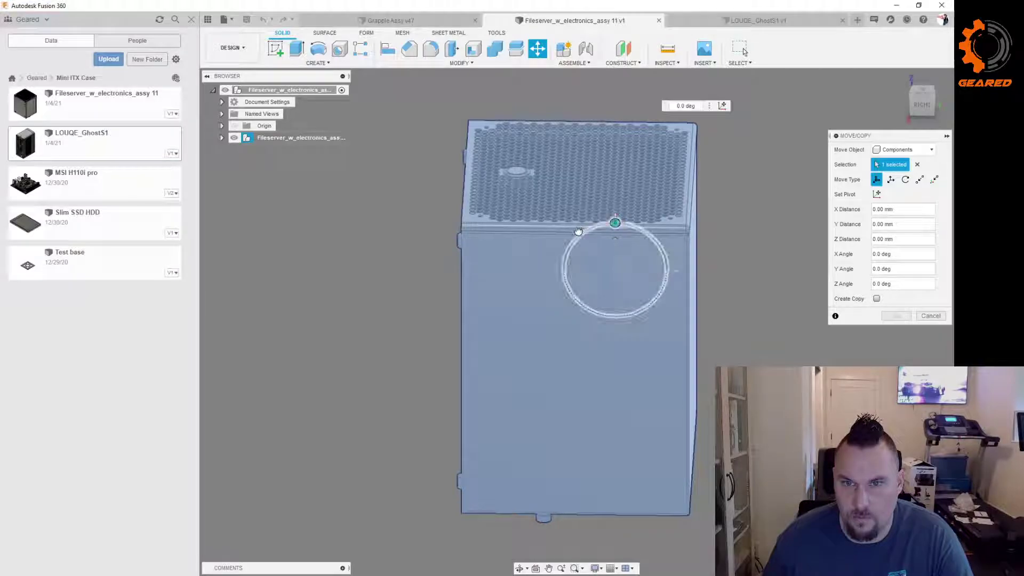
drag(571, 236, 564, 269)
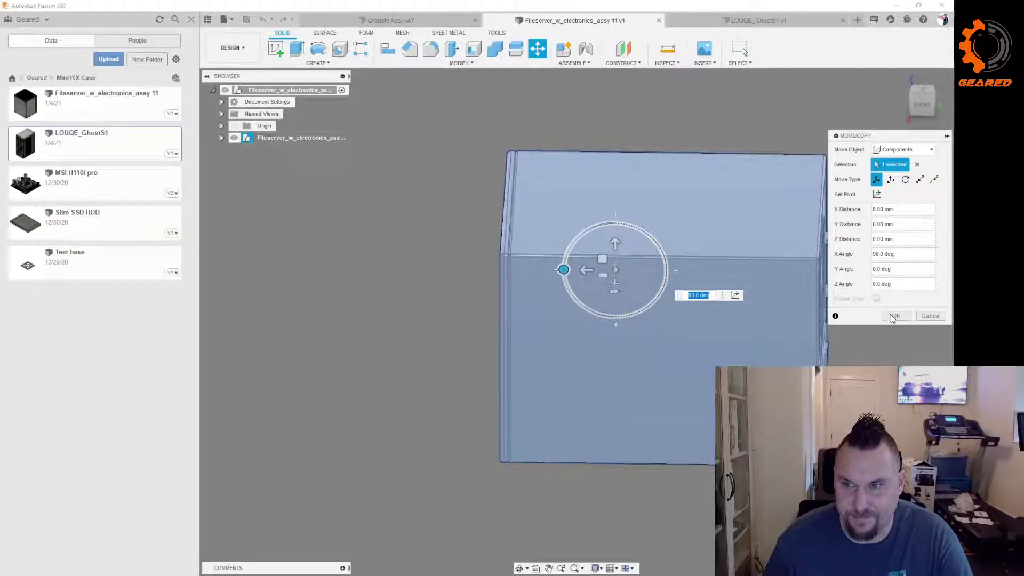
key(Return)
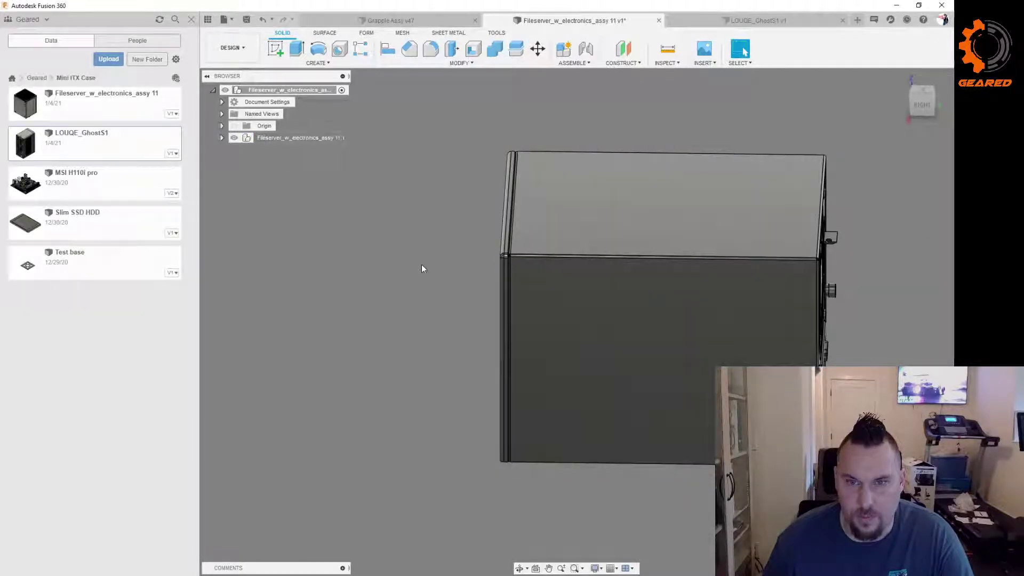
Step: Find the outer cover among the file server assembly's subcomponents and hide it (component 152:1) to expose the interior
shift+middle_drag(382, 280, 648, 235)
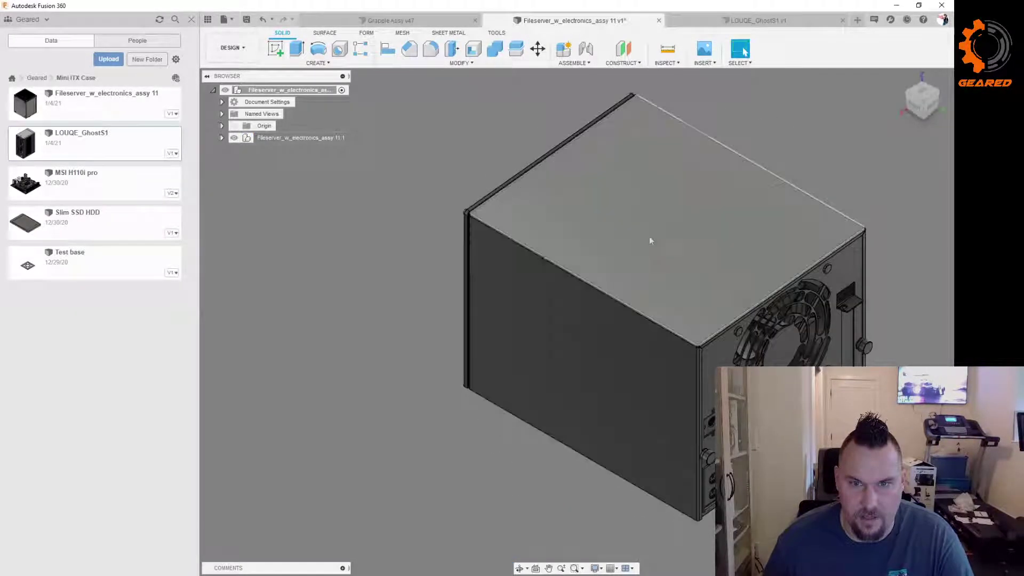
click(648, 236)
click(222, 137)
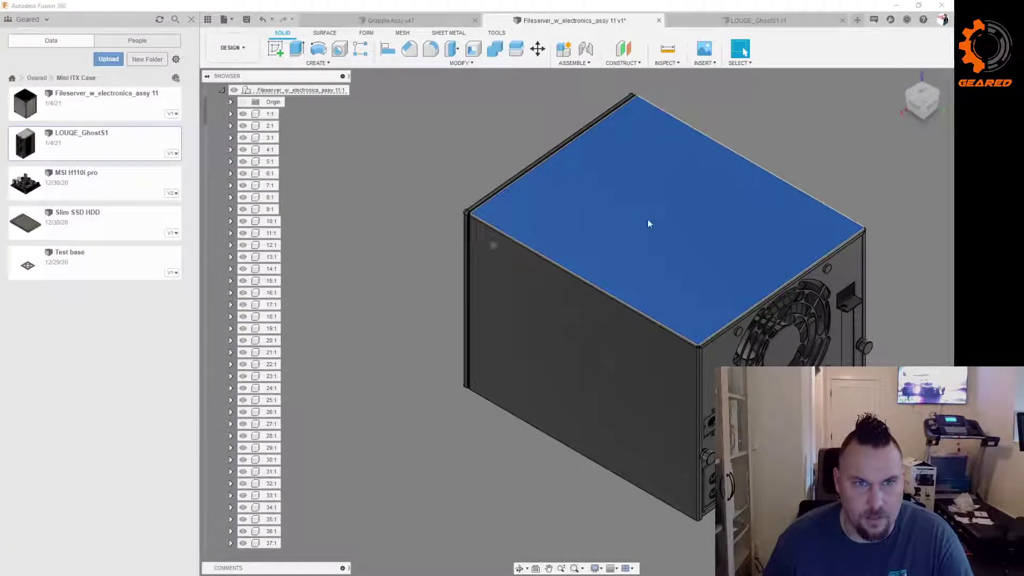
scroll(262, 296, down, 5)
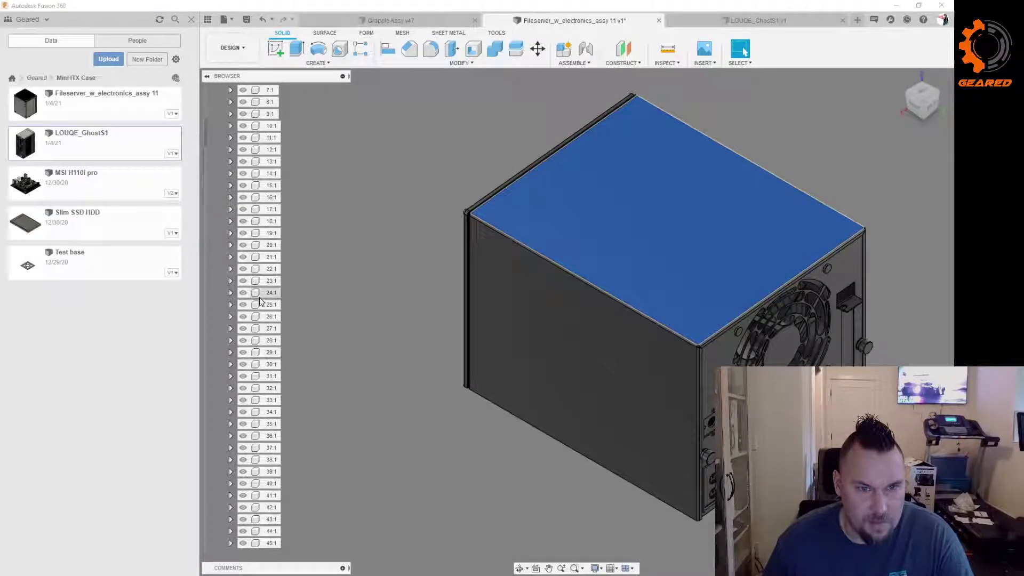
scroll(260, 306, down, 6)
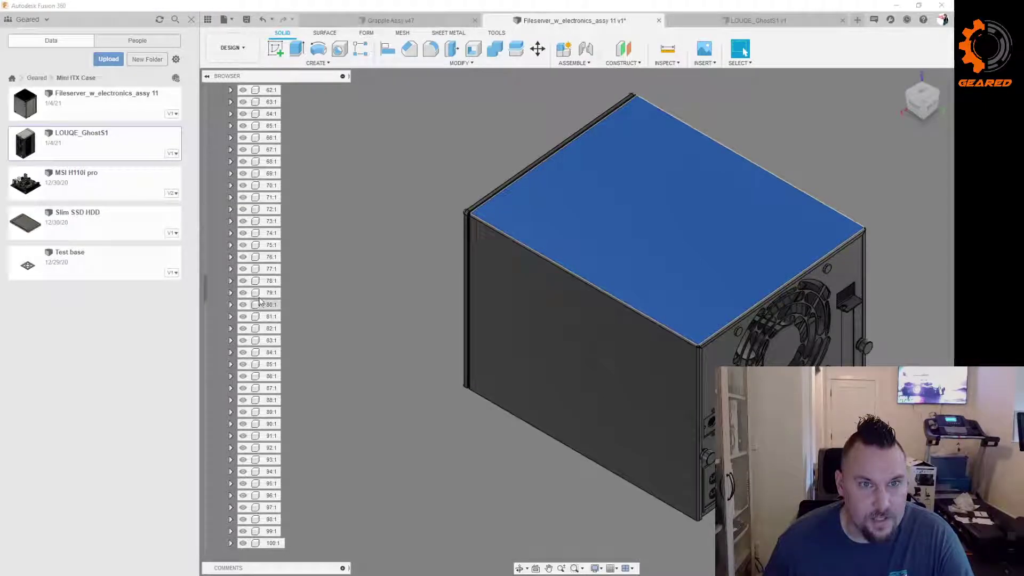
scroll(255, 288, up, 15)
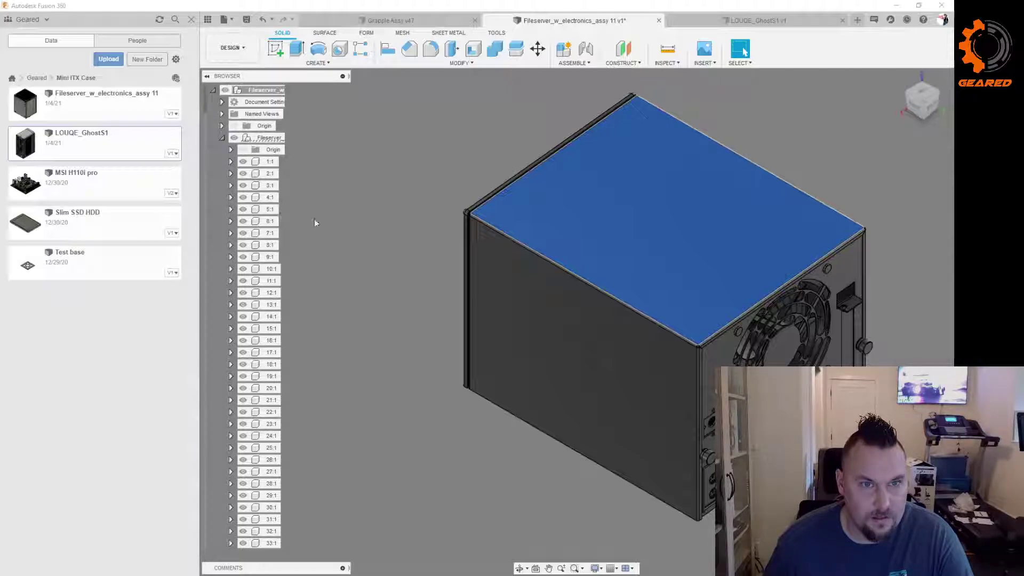
click(566, 307)
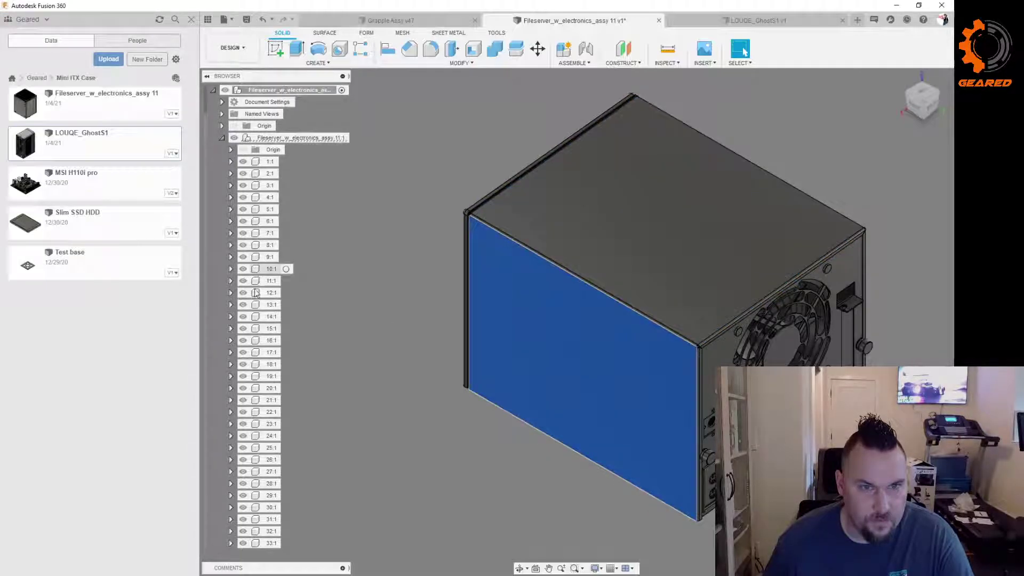
scroll(268, 334, down, 5)
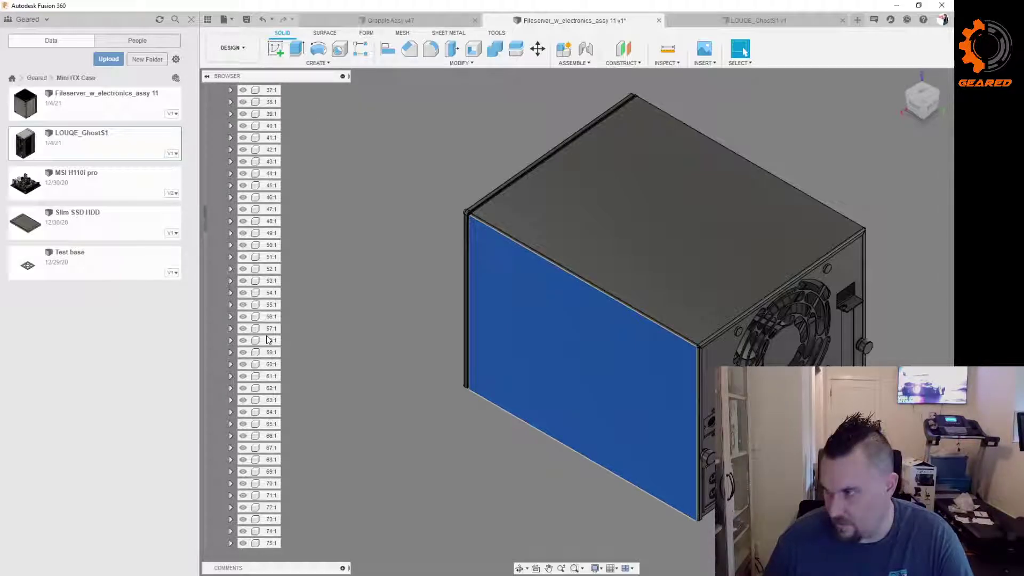
scroll(268, 341, down, 3)
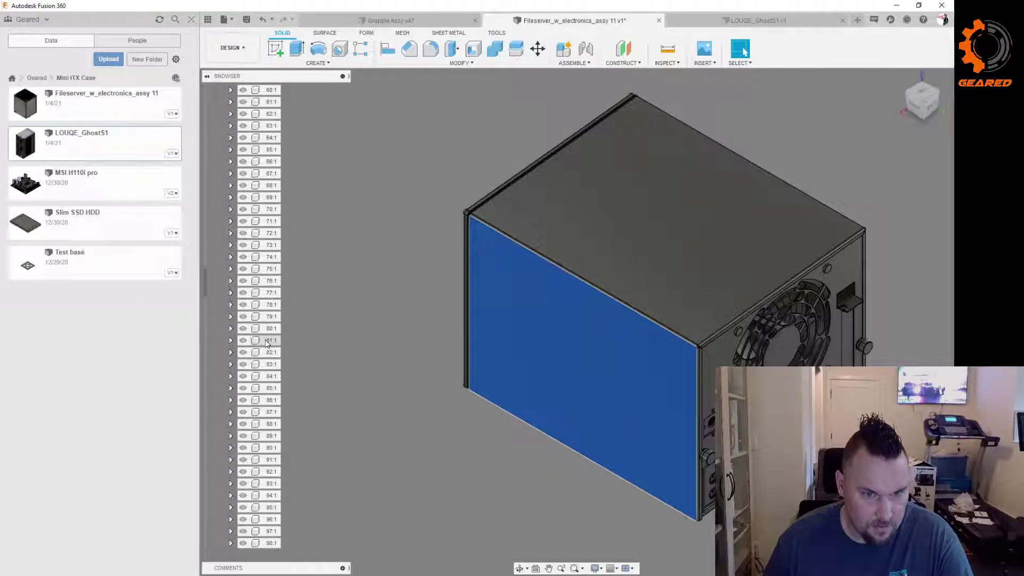
scroll(268, 343, down, 3)
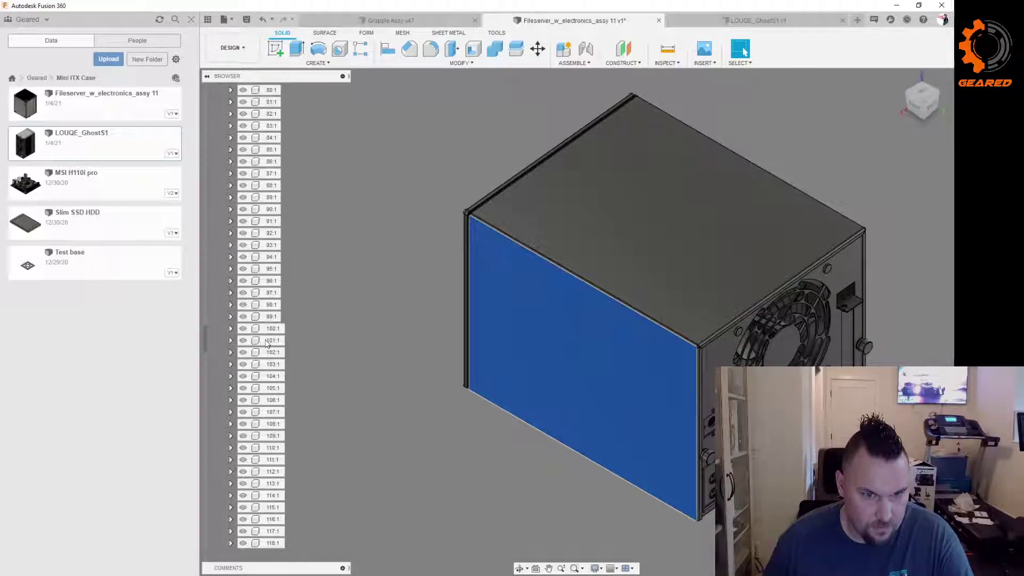
scroll(268, 343, down, 5)
scroll(268, 343, down, 2)
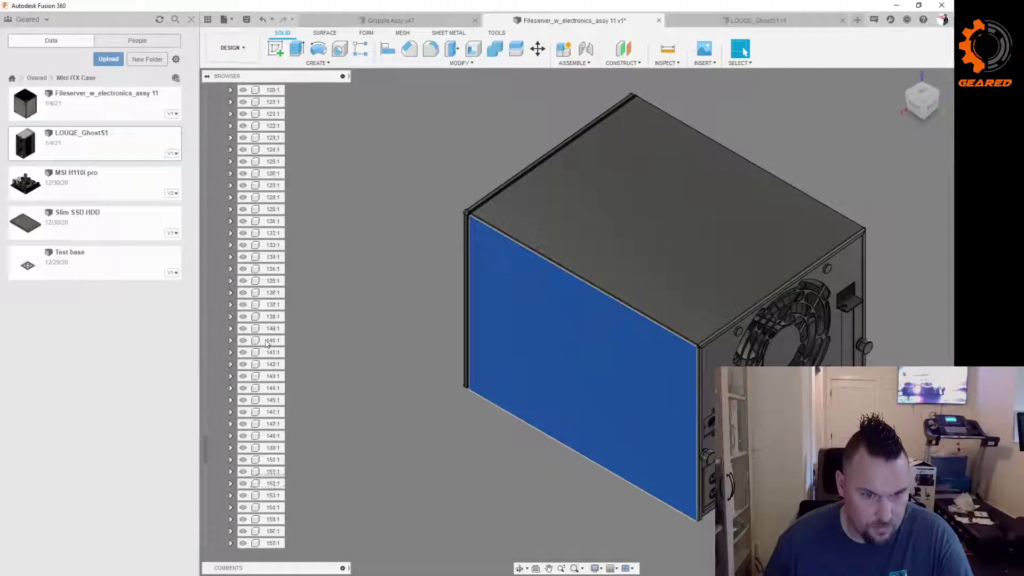
click(243, 364)
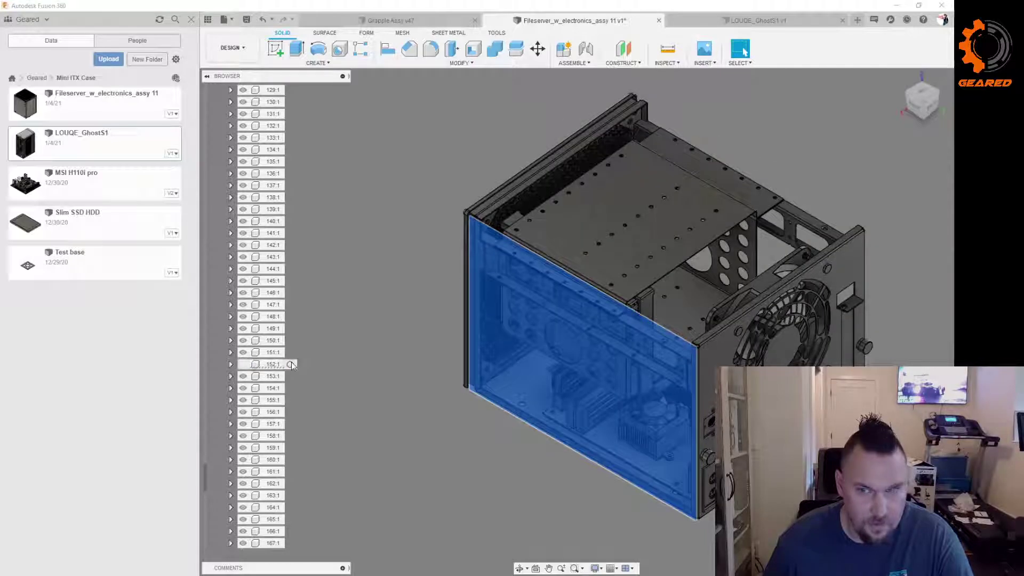
shift+middle_drag(378, 368, 679, 405)
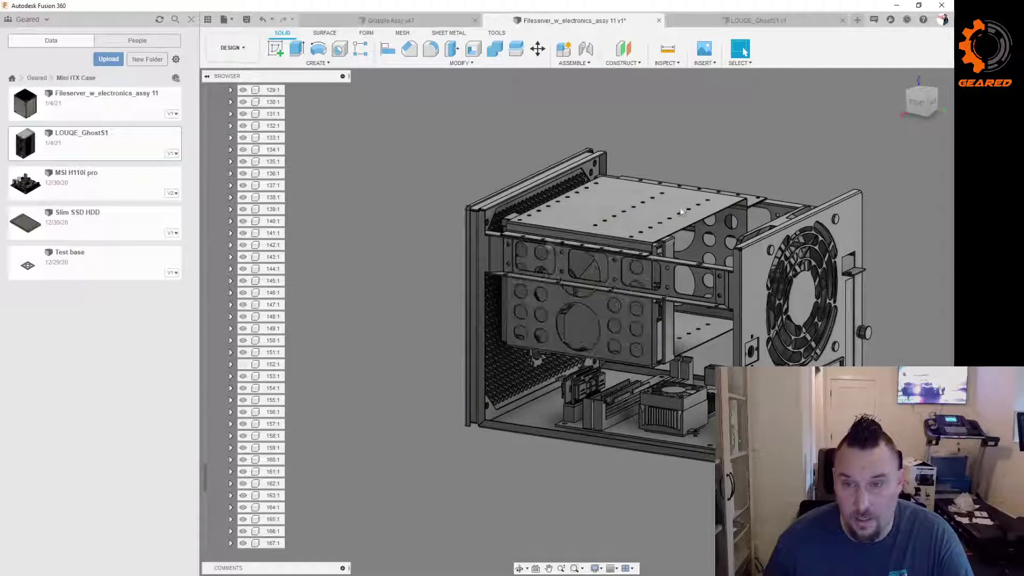
Step: Switch to the LOUQE_GhostS1 design and examine the case from its front, back and underside
click(724, 25)
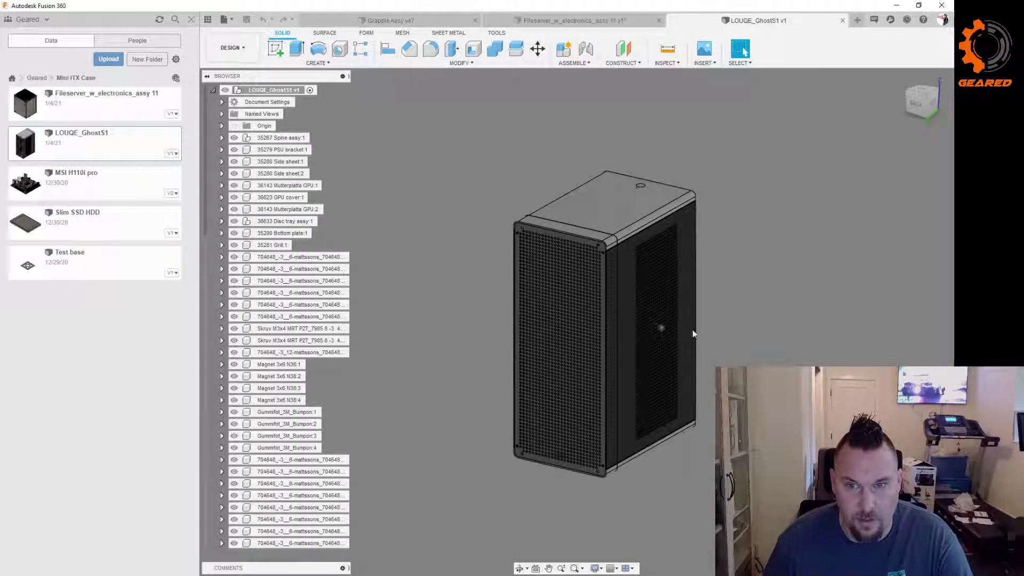
shift+middle_drag(688, 314, 618, 314)
shift+middle_drag(795, 311, 809, 331)
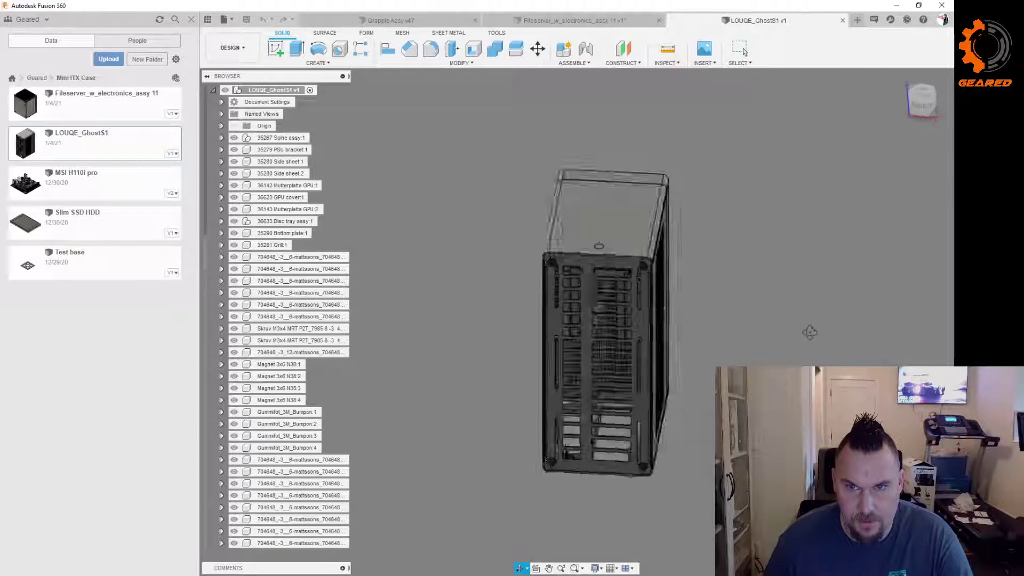
shift+middle_drag(746, 288, 809, 212)
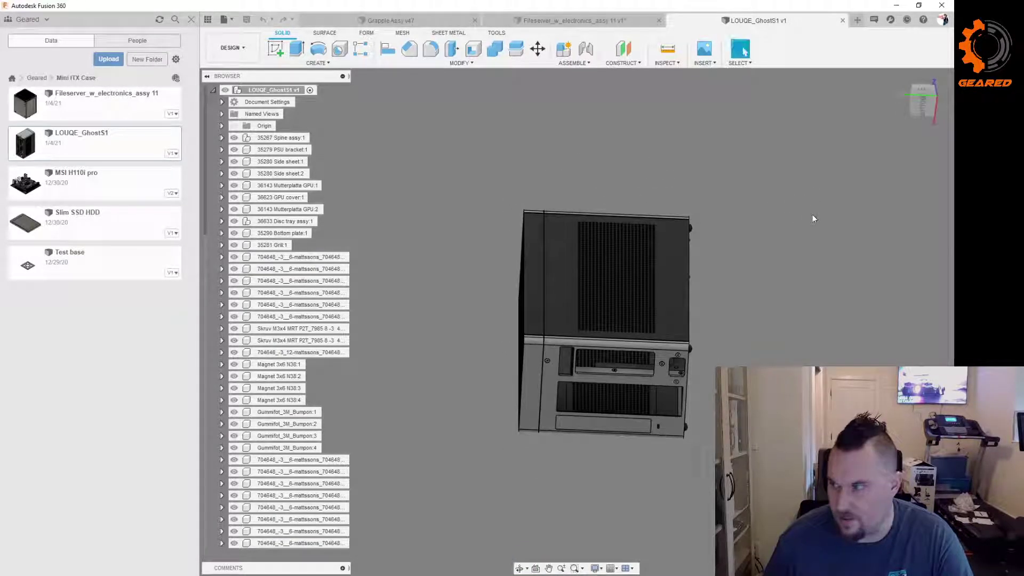
shift+middle_drag(785, 265, 875, 242)
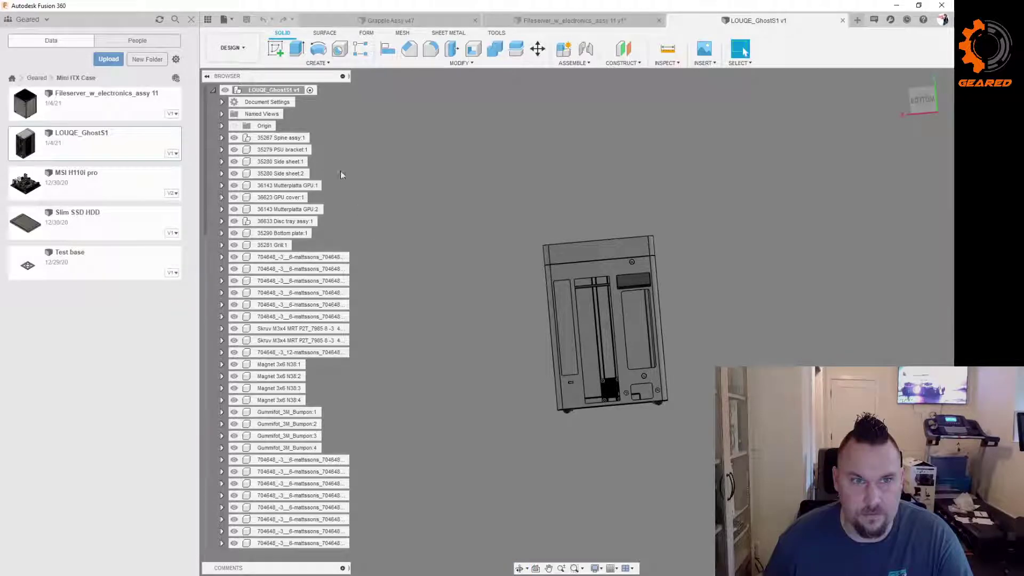
Step: Rotate all components of the LOUQE_GhostS1 case 90 degrees about the X axis with Move/Copy to stand it upright
click(285, 139)
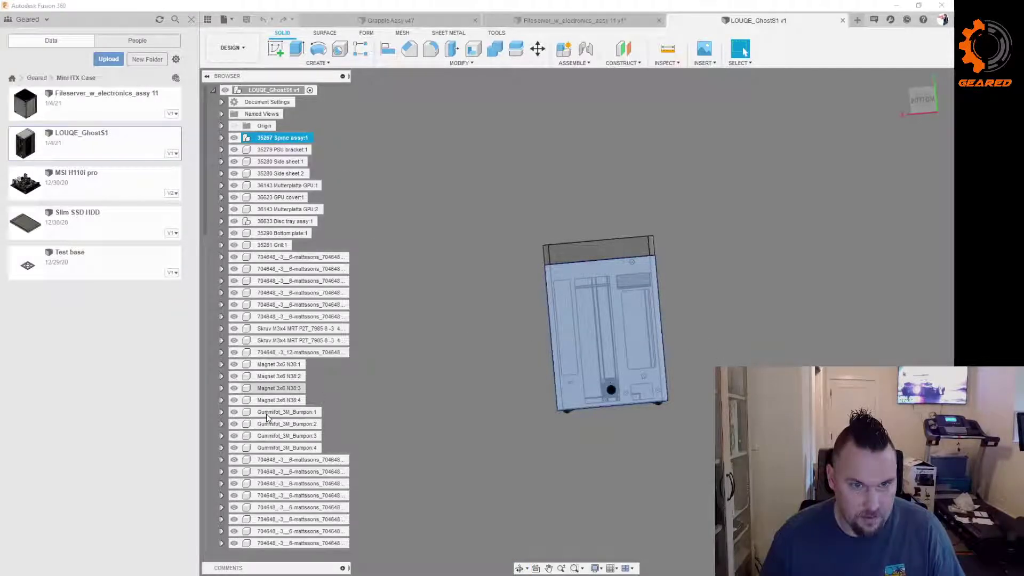
scroll(272, 420, down, 1)
scroll(267, 452, down, 5)
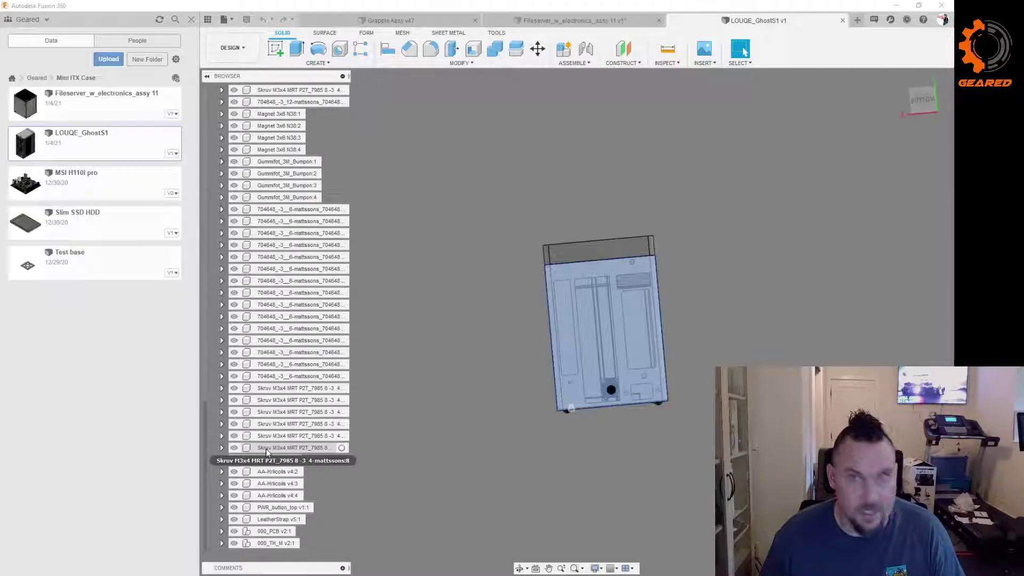
shift+click(258, 543)
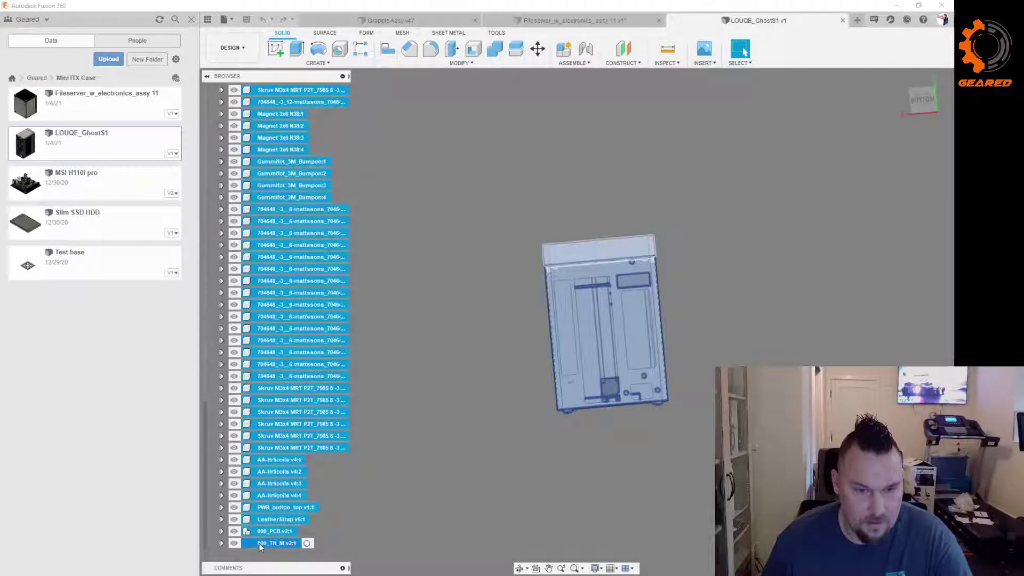
right_click(258, 543)
click(304, 314)
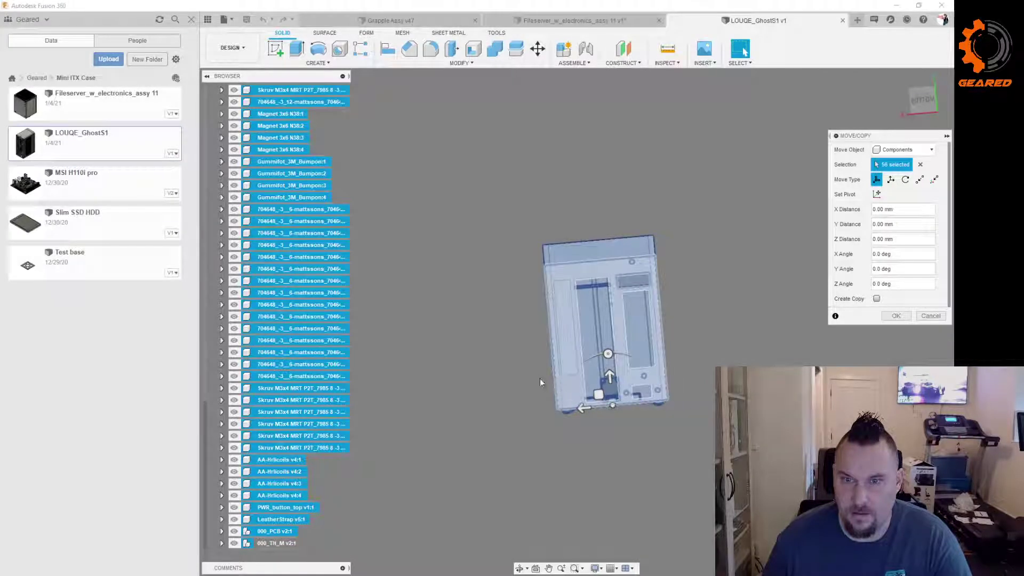
shift+middle_drag(744, 213, 704, 293)
shift+middle_drag(644, 325, 581, 314)
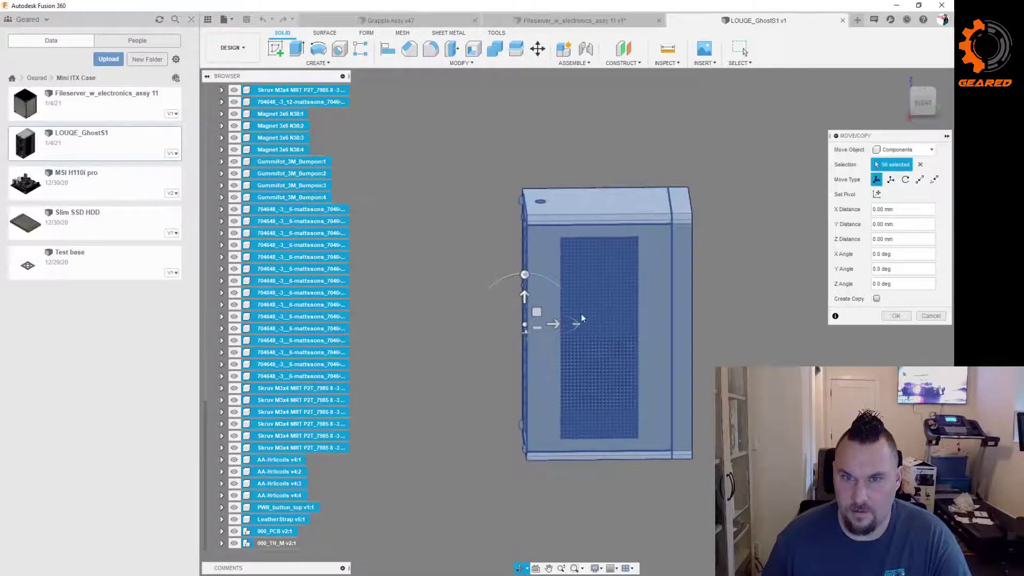
drag(525, 276, 470, 326)
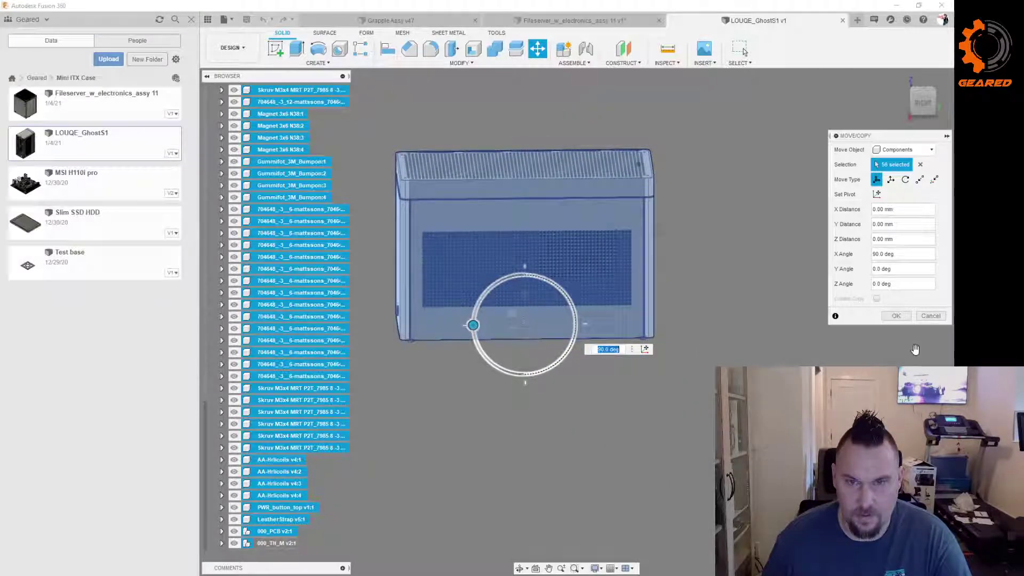
click(896, 316)
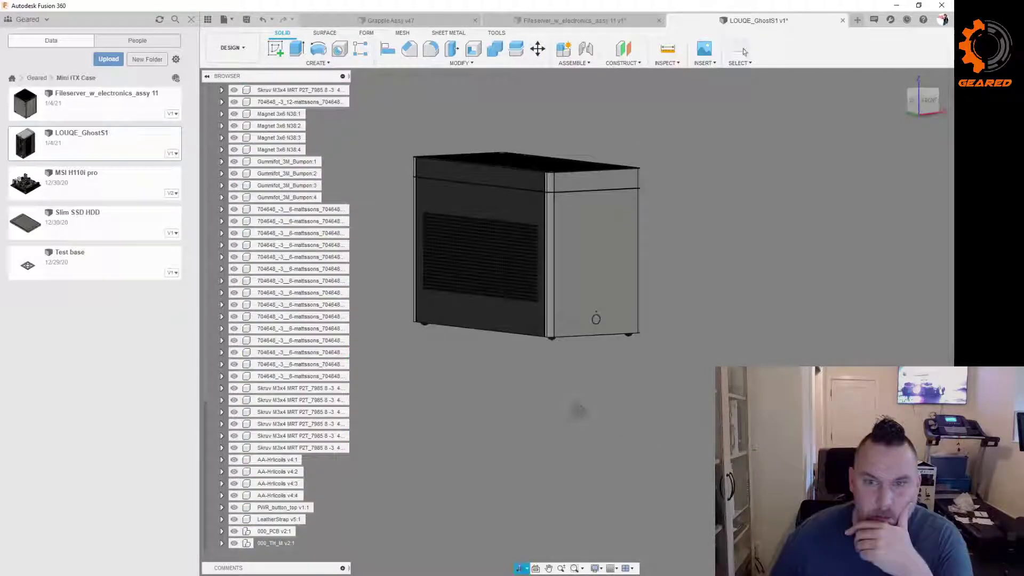
Step: Examine the upright GhostS1 case from the front, back and sides, including the rear cutouts, side vents and slotted top
middle_drag(578, 411, 643, 389)
scroll(694, 375, down, 2)
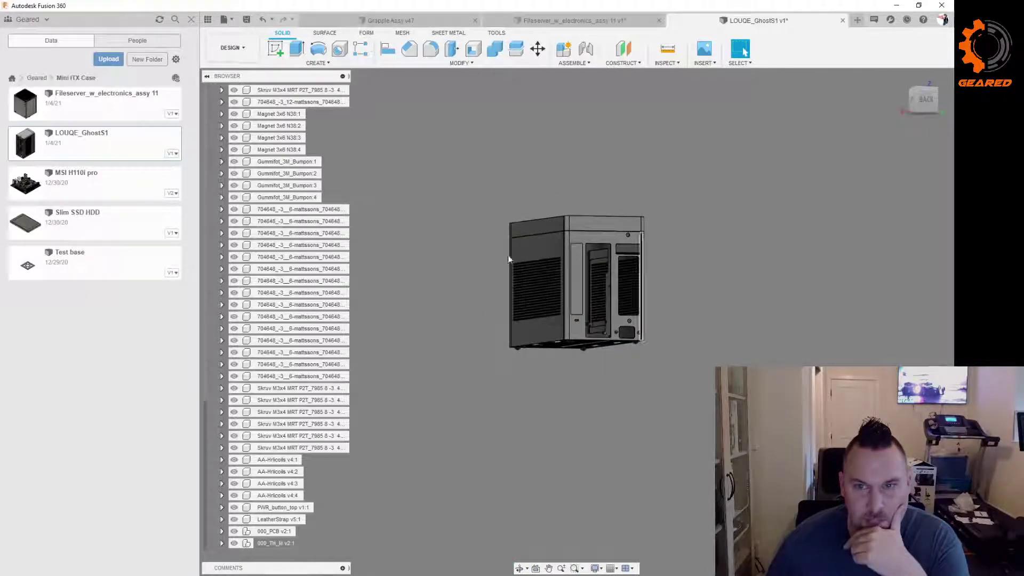
scroll(507, 255, up, 4)
shift+middle_drag(849, 315, 813, 329)
click(745, 52)
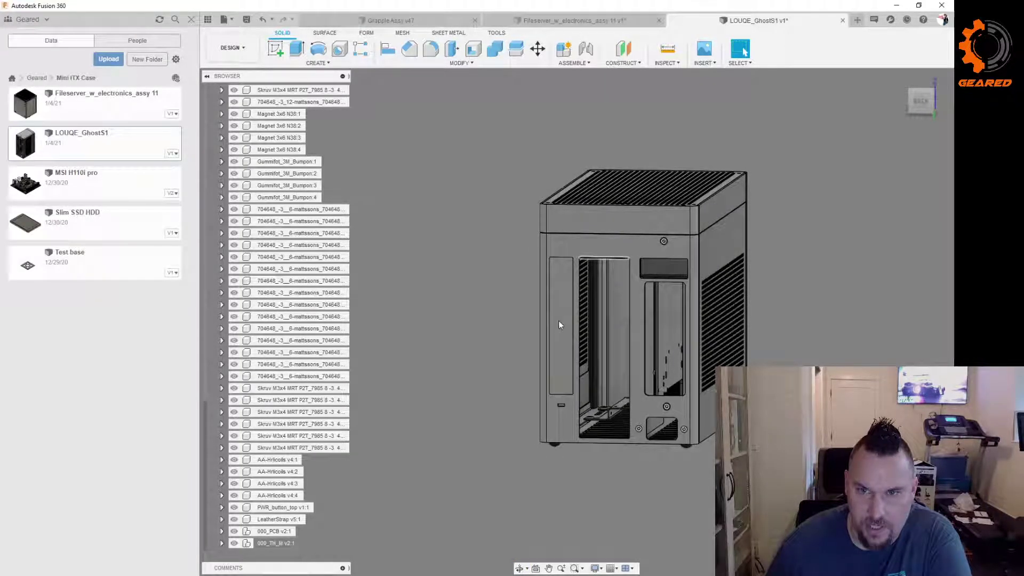
shift+middle_drag(563, 311, 523, 299)
shift+middle_drag(501, 449, 531, 454)
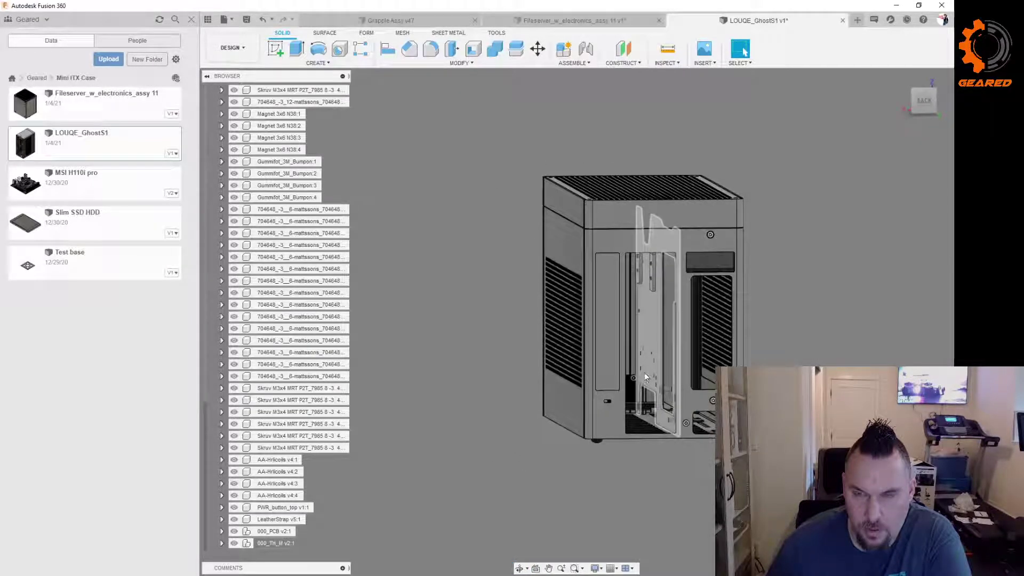
shift+middle_drag(670, 462, 662, 457)
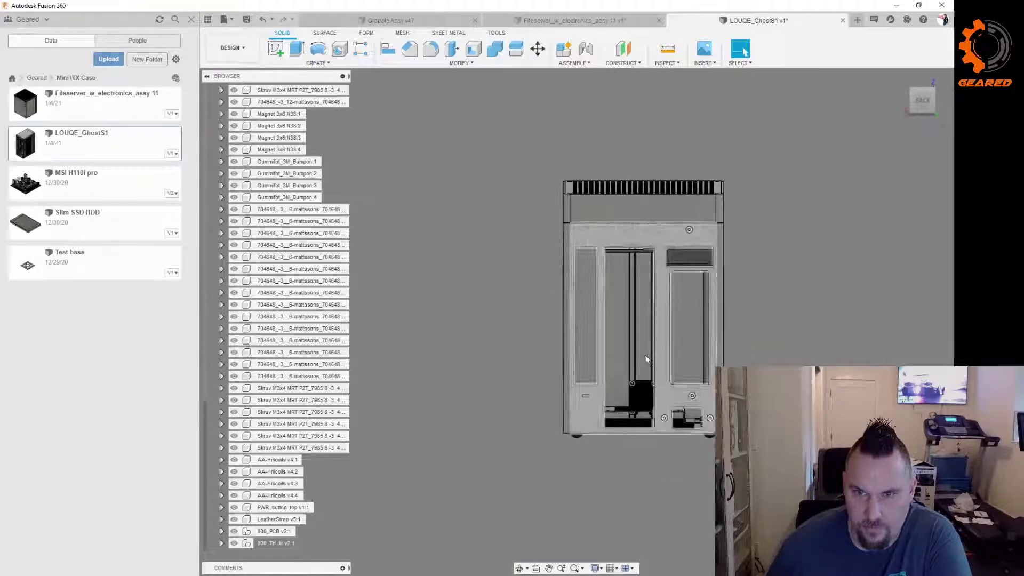
shift+middle_drag(718, 350, 735, 347)
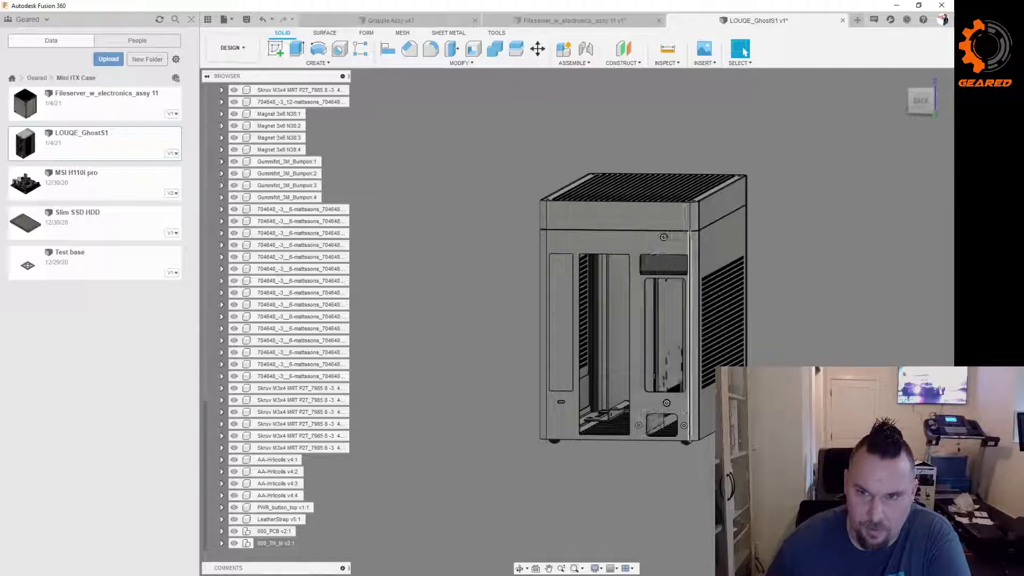
mouse_move(777, 370)
shift+middle_down()
mouse_move(798, 360)
mouse_move(771, 369)
mouse_move(791, 379)
shift+middle_up()
shift+middle_drag(683, 336, 725, 336)
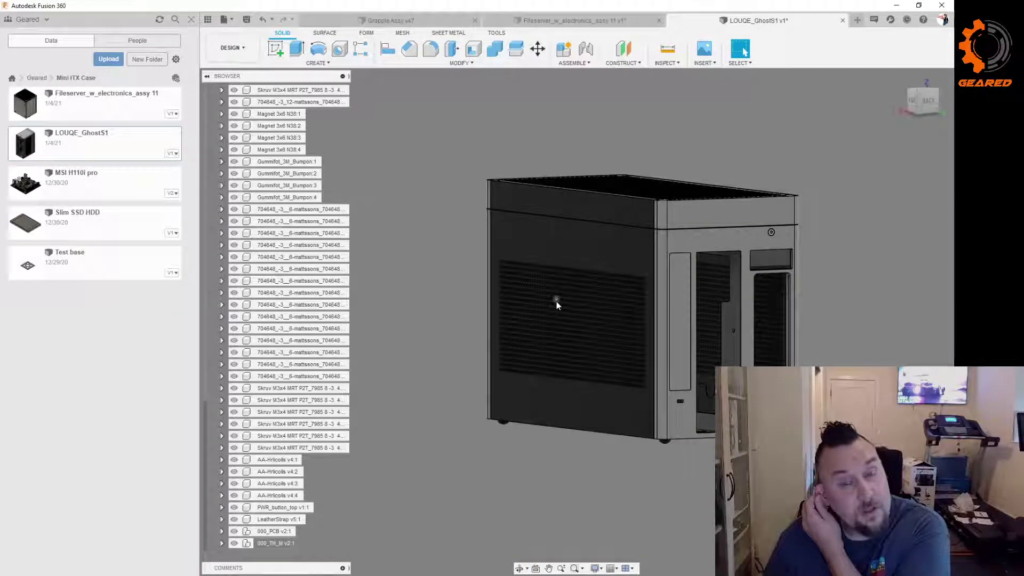
mouse_move(603, 453)
shift+middle_down()
mouse_move(571, 463)
mouse_move(592, 458)
shift+middle_up()
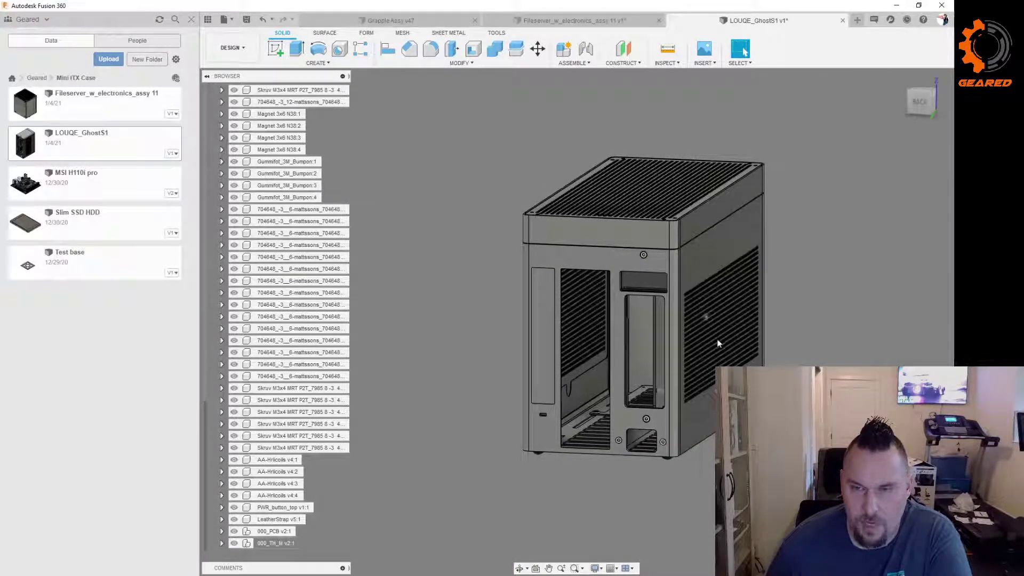
shift+middle_drag(718, 343, 776, 336)
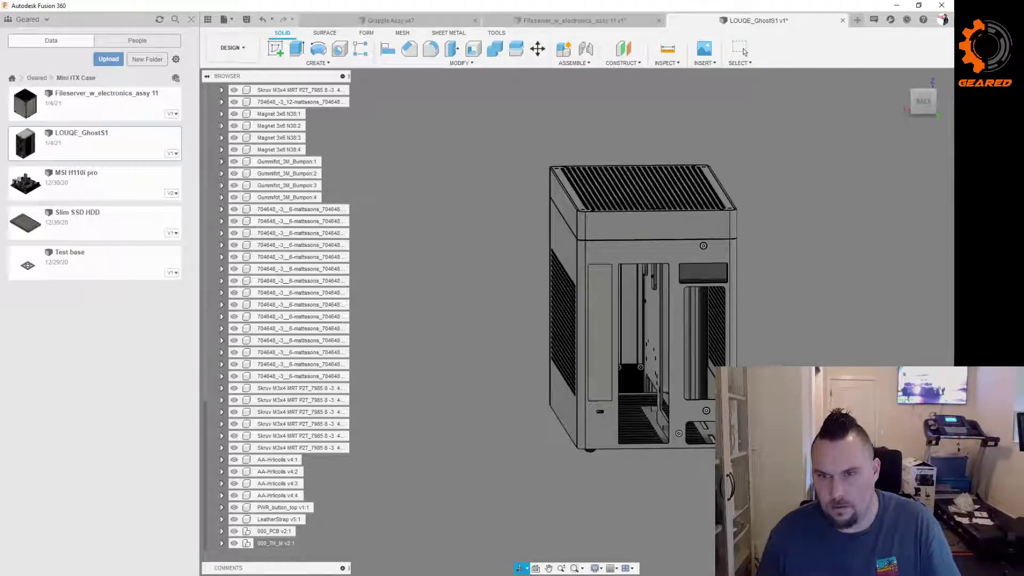
shift+middle_drag(656, 304, 586, 323)
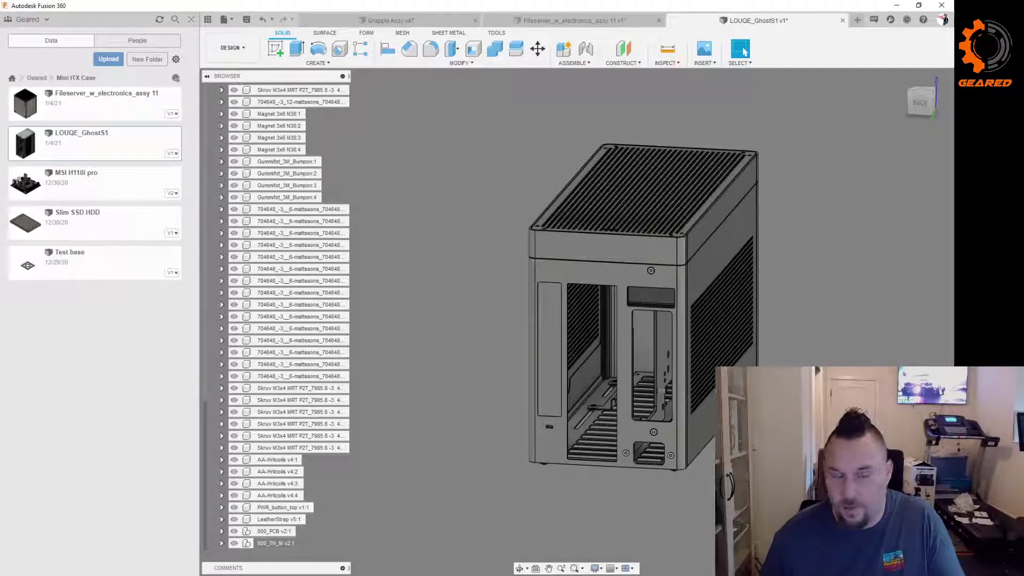
shift+middle_drag(651, 314, 592, 280)
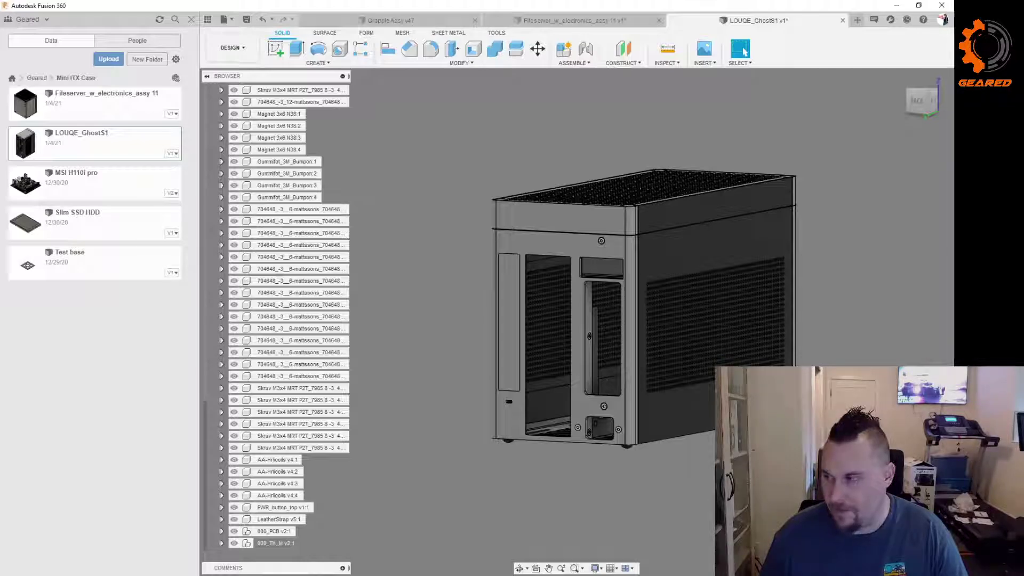
shift+middle_drag(640, 312, 686, 307)
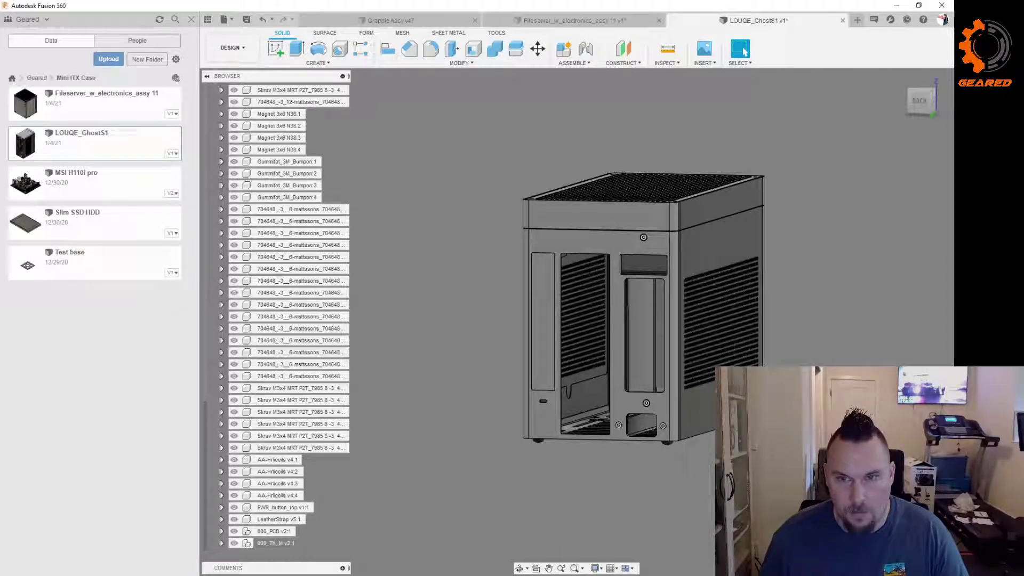
shift+middle_drag(640, 312, 635, 344)
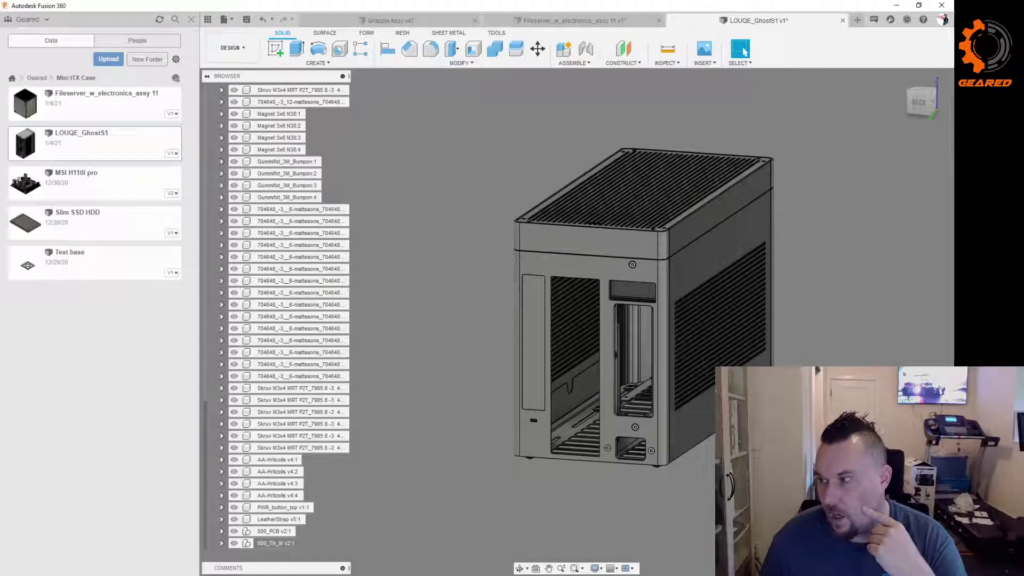
shift+middle_drag(634, 336, 613, 336)
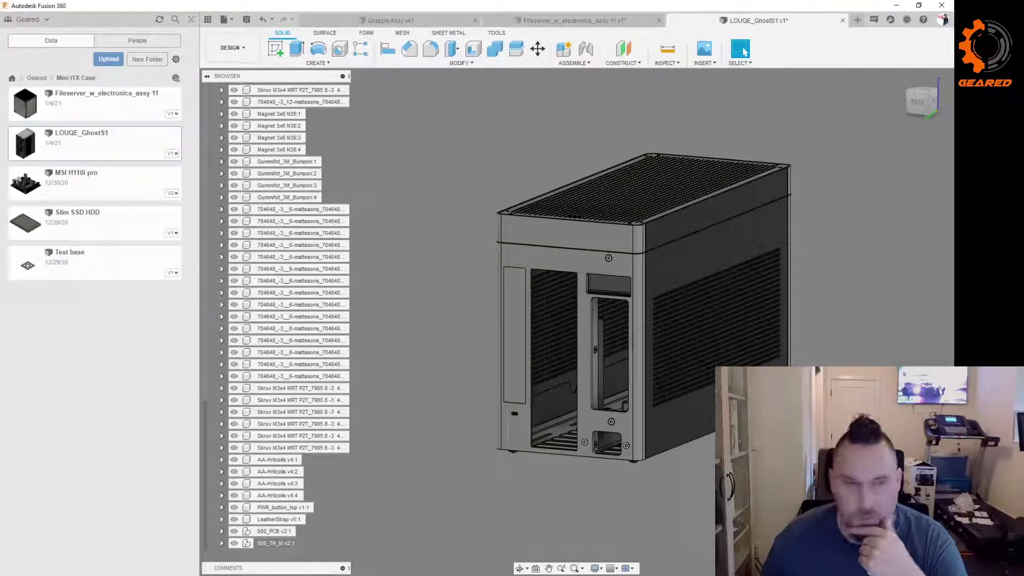
shift+middle_drag(614, 336, 667, 333)
click(742, 49)
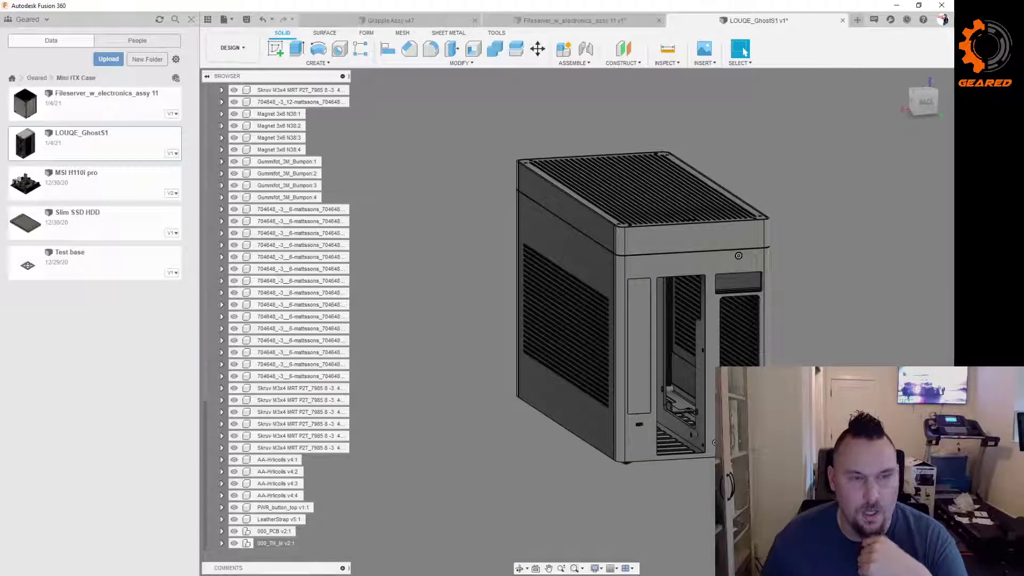
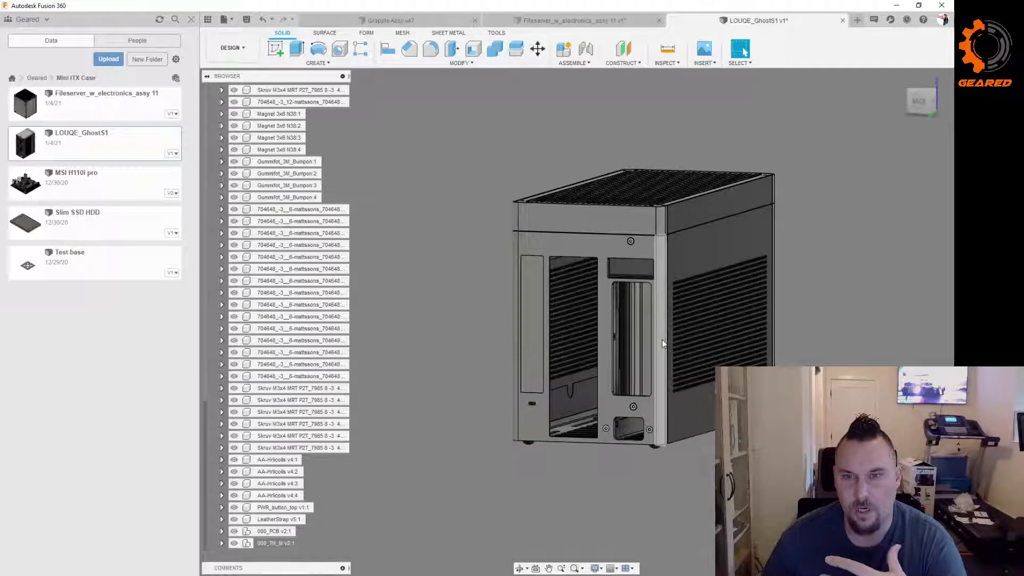
Step: Inspect the GhostS1 case's vented bottom plate and its interior through the rear openings
shift+middle_drag(662, 340, 705, 345)
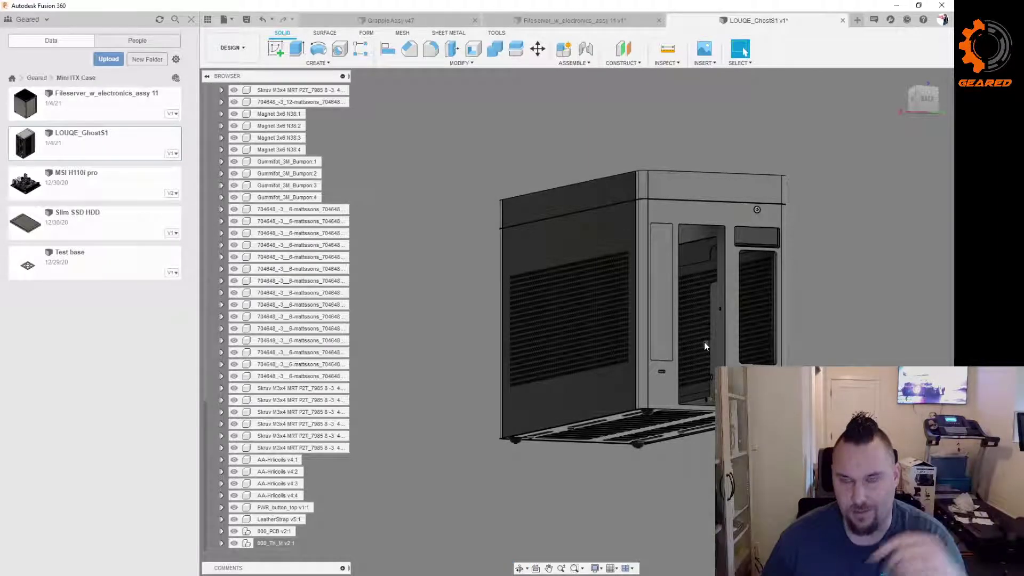
shift+middle_drag(763, 347, 688, 299)
key(Escape)
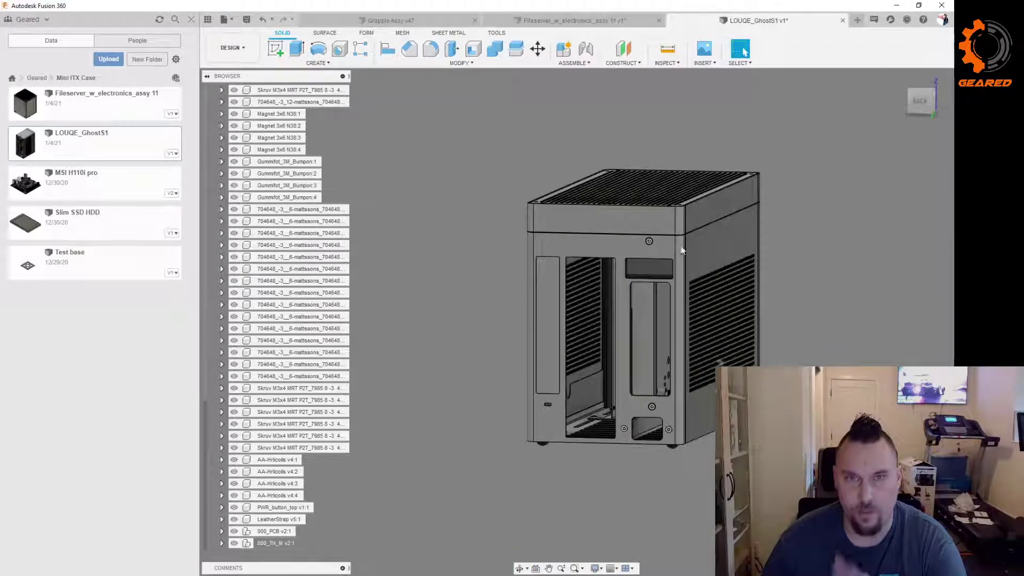
shift+middle_drag(646, 350, 670, 320)
key(Escape)
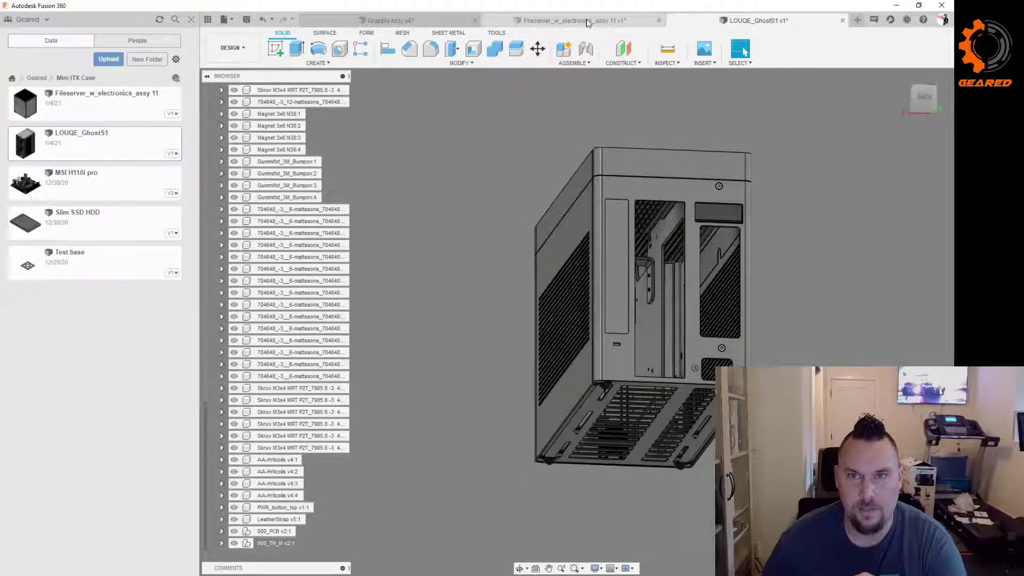
Step: Switch to the Fileserver_w_electronics_assy design and examine the motherboard, CPU cooler, drive cage and rear fan inside the open case
key(ctrl+Tab)
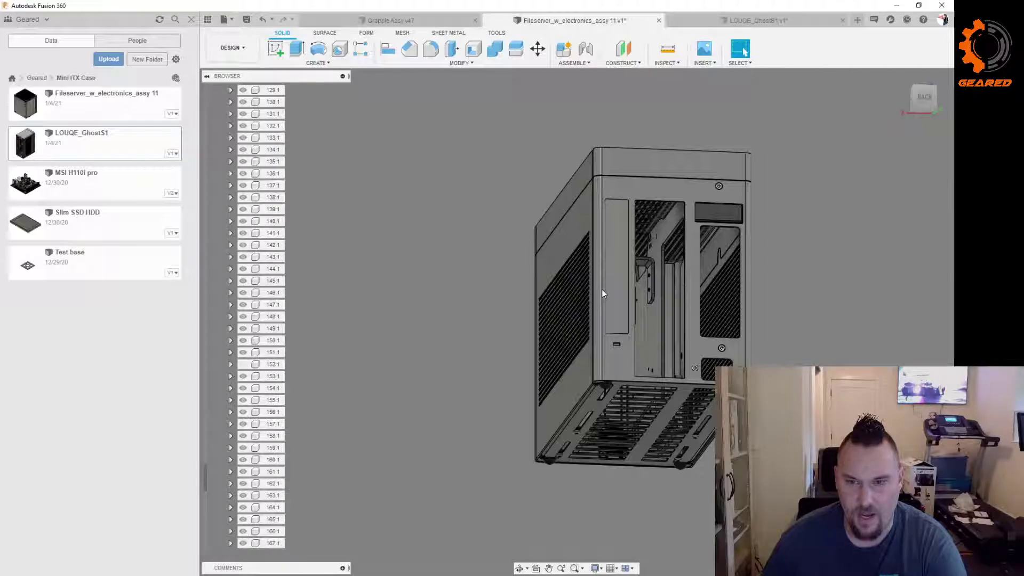
shift+middle_drag(590, 309, 667, 313)
scroll(669, 384, up, 6)
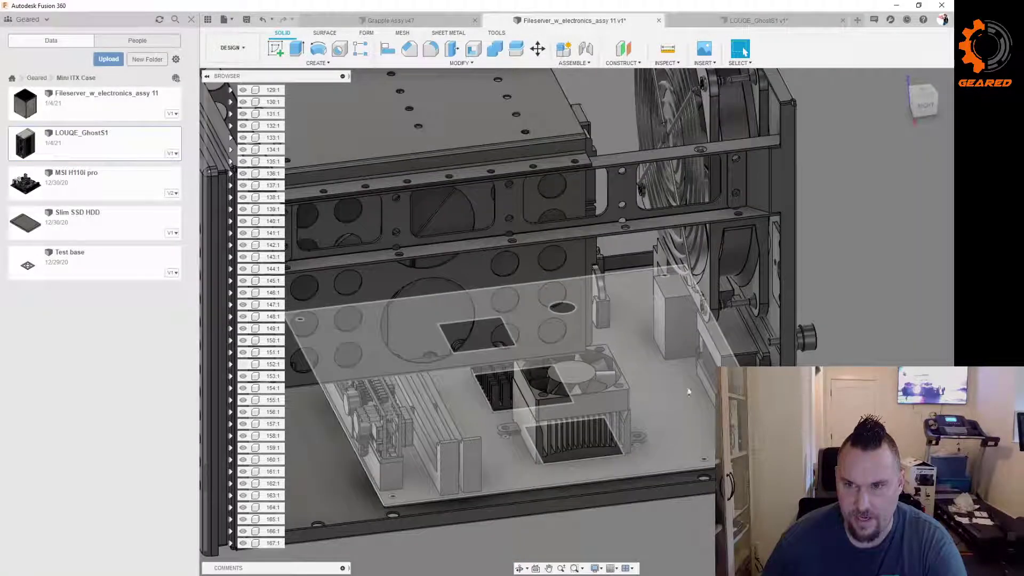
shift+middle_drag(822, 350, 766, 337)
scroll(765, 337, down, 2)
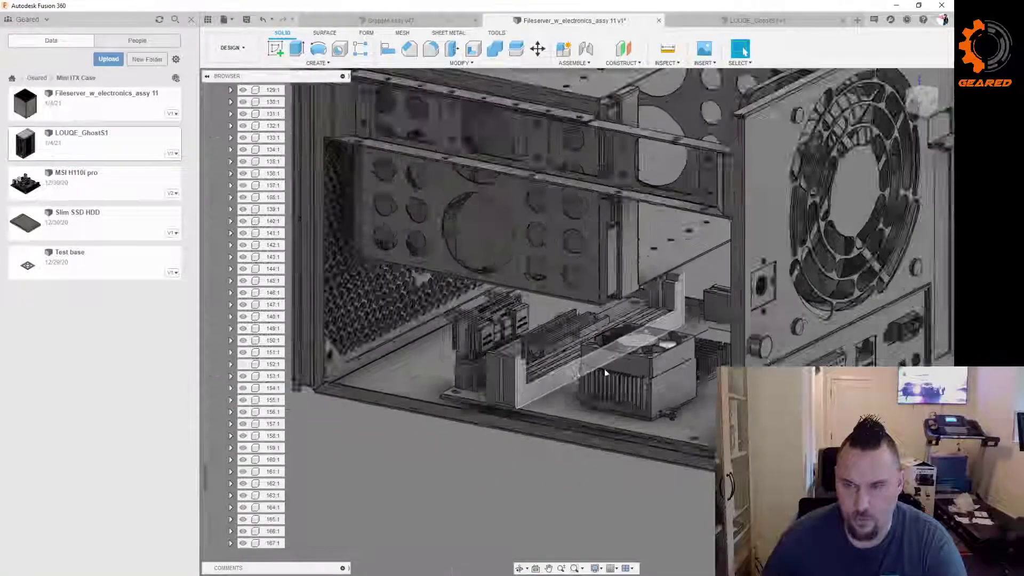
scroll(757, 337, up, 3)
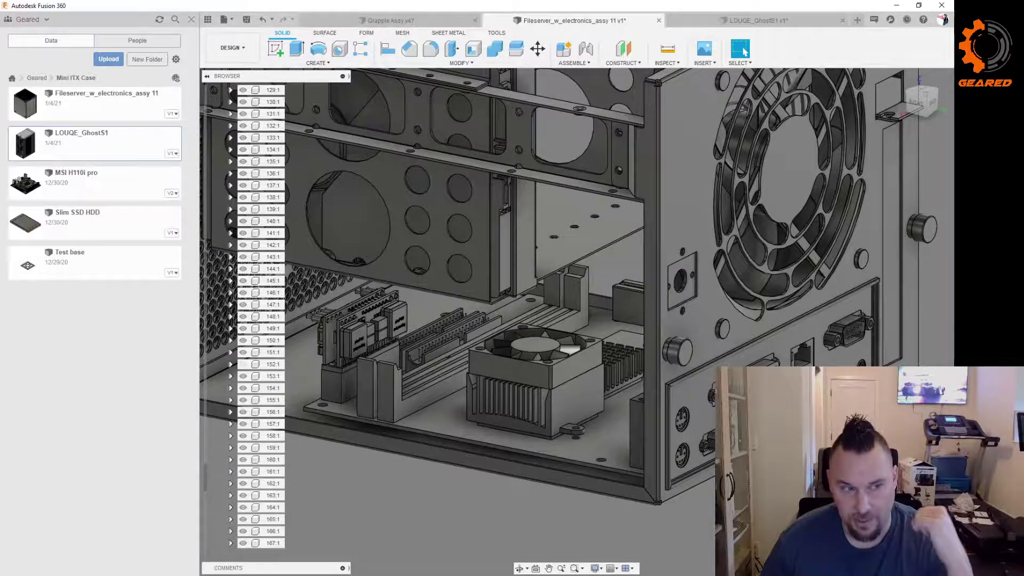
scroll(674, 323, down, 5)
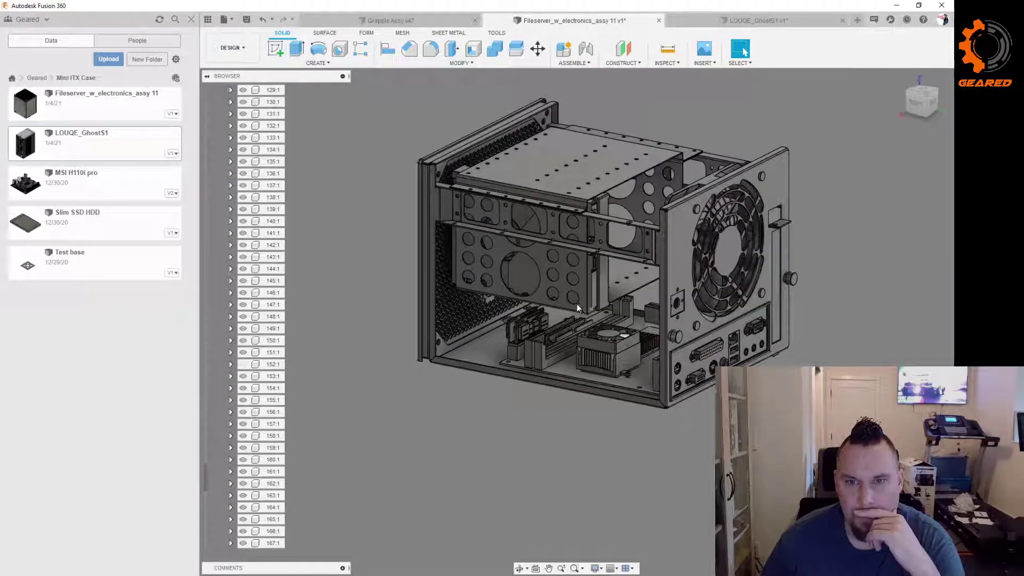
shift+middle_drag(577, 303, 612, 318)
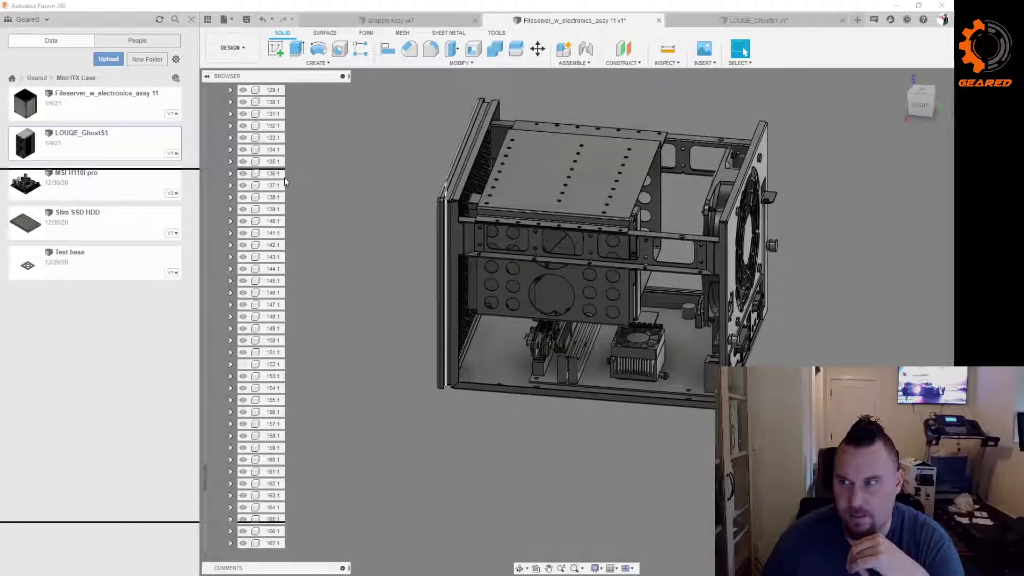
Step: Switch to the browser's "3d printed pc case" image results and view the blue-framed Node - 3D Printed PC Case from Level1Techs Forums
drag(483, 123, 480, 1)
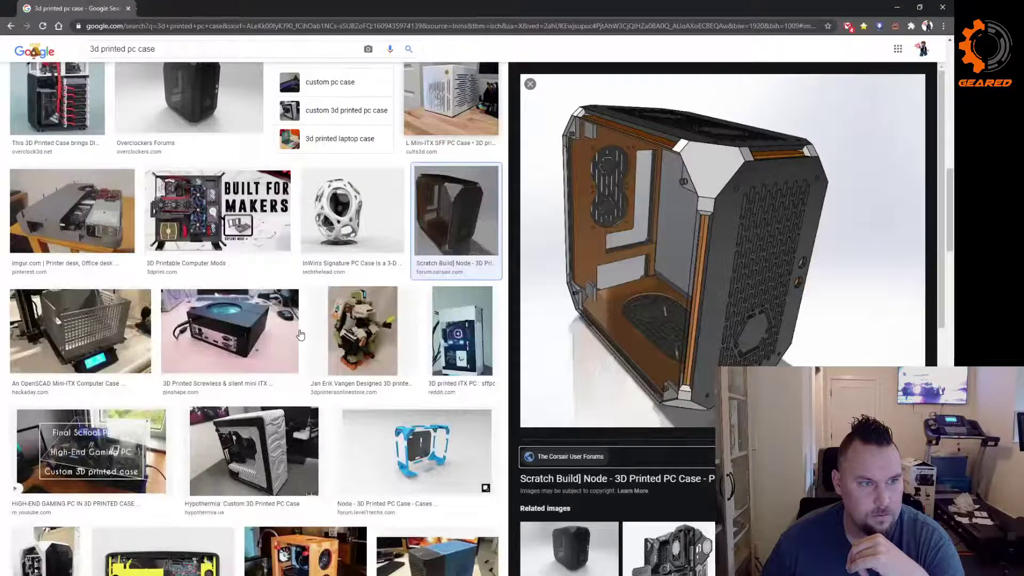
drag(365, 6, 360, 77)
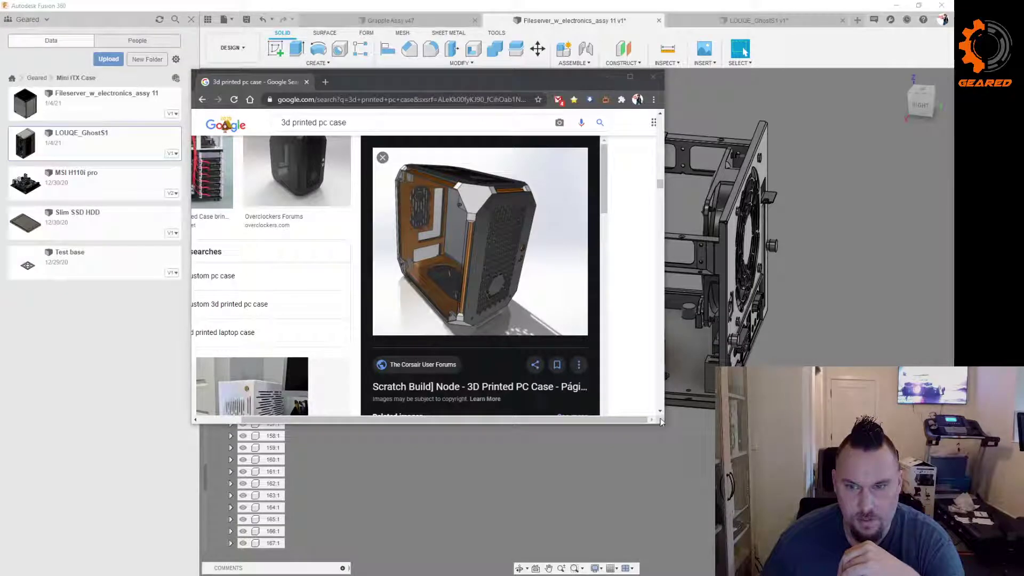
click(630, 77)
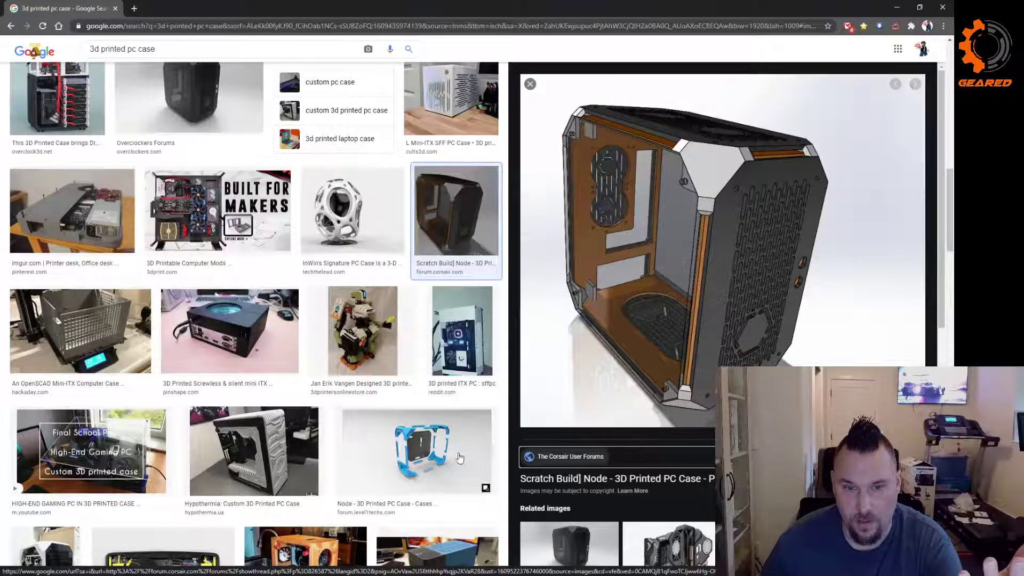
click(419, 451)
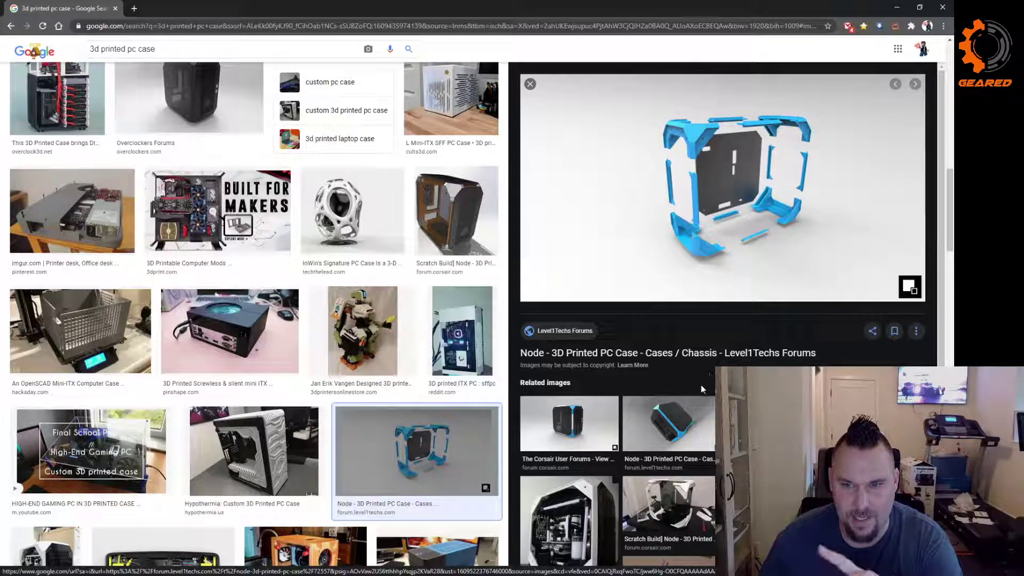
Step: View the closed and exploded renders of the Node 3D printed case, and switch back to the fileserver assembly in Fusion 360
click(672, 434)
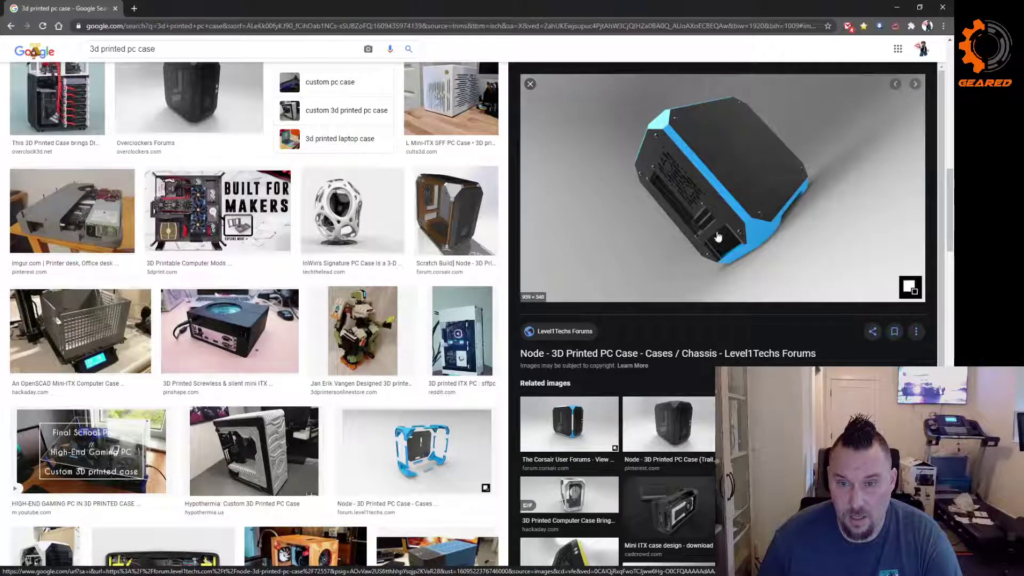
key(Right)
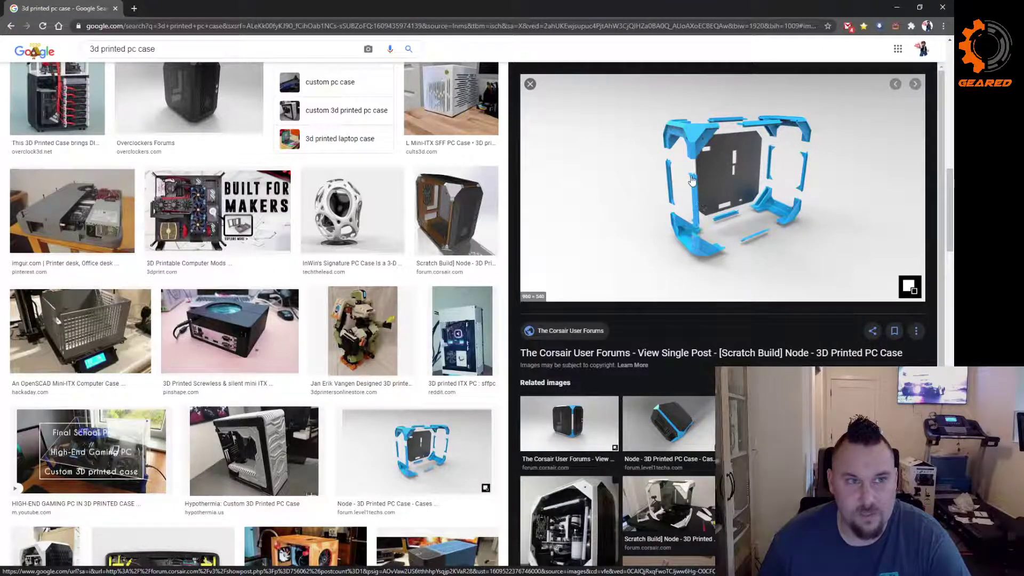
click(897, 8)
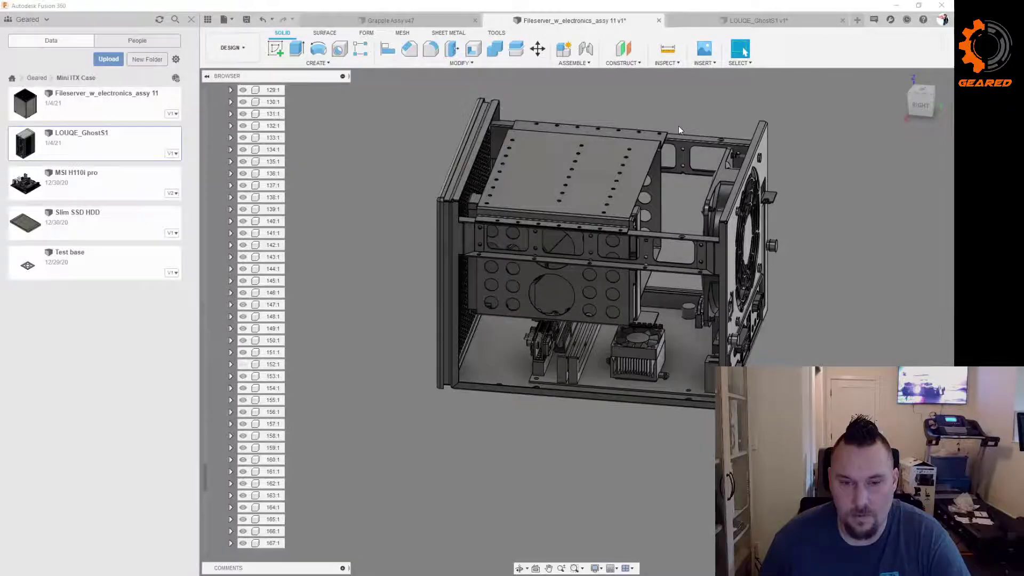
scroll(438, 266, down, 3)
scroll(533, 221, up, 3)
shift+middle_drag(534, 221, 437, 185)
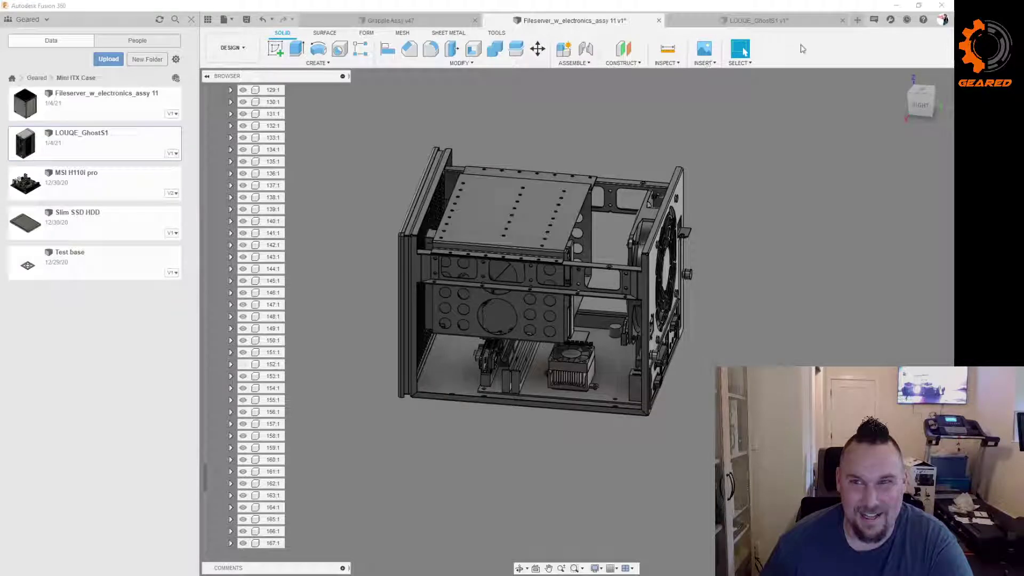
Step: Create a new empty design and begin inserting a canvas image
click(858, 21)
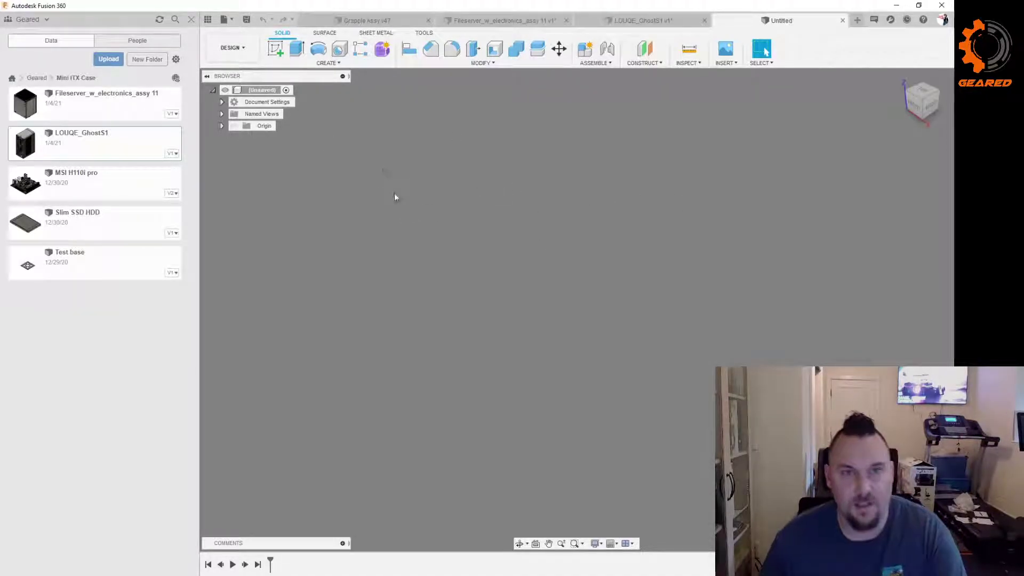
click(724, 63)
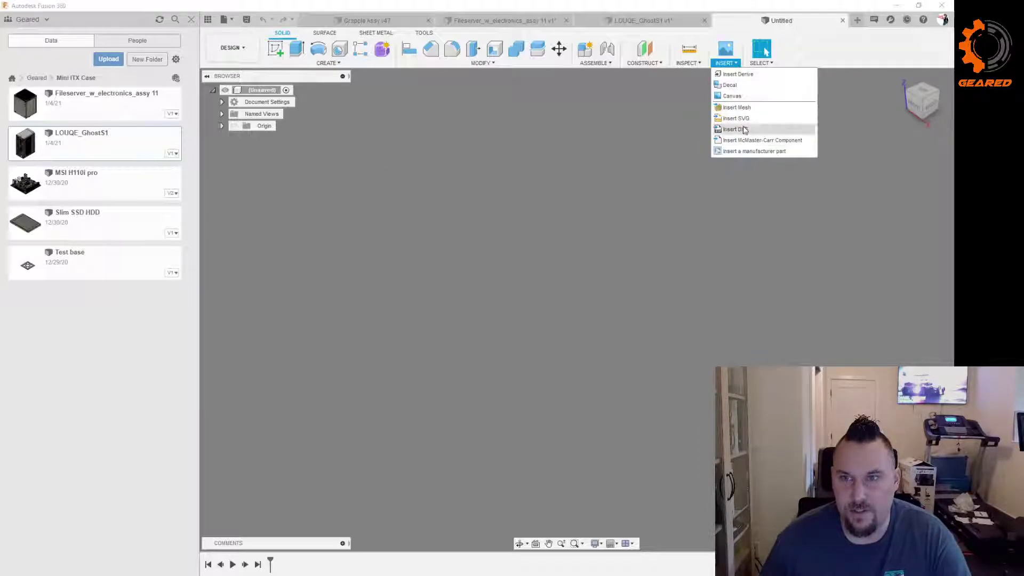
click(744, 97)
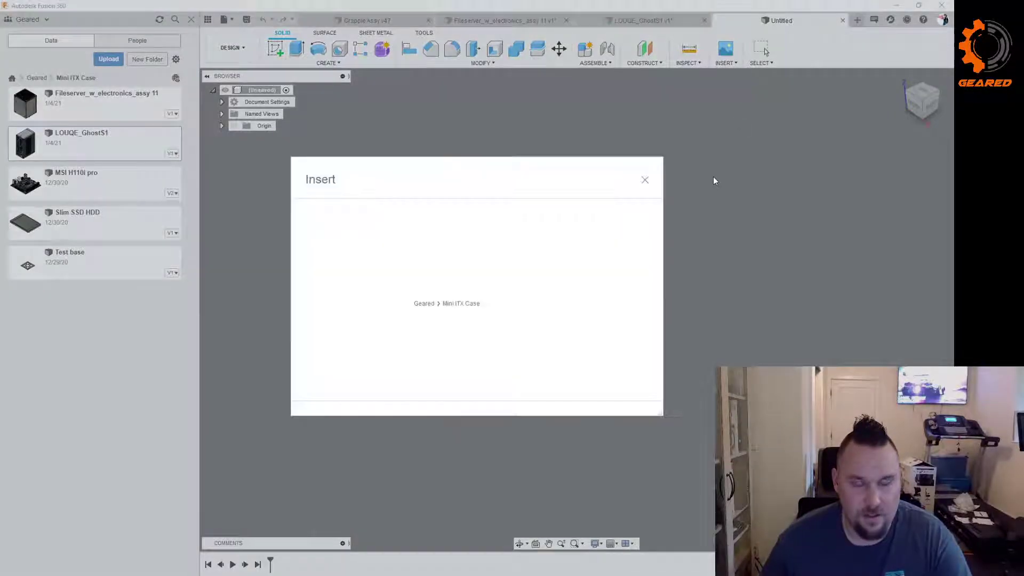
click(369, 391)
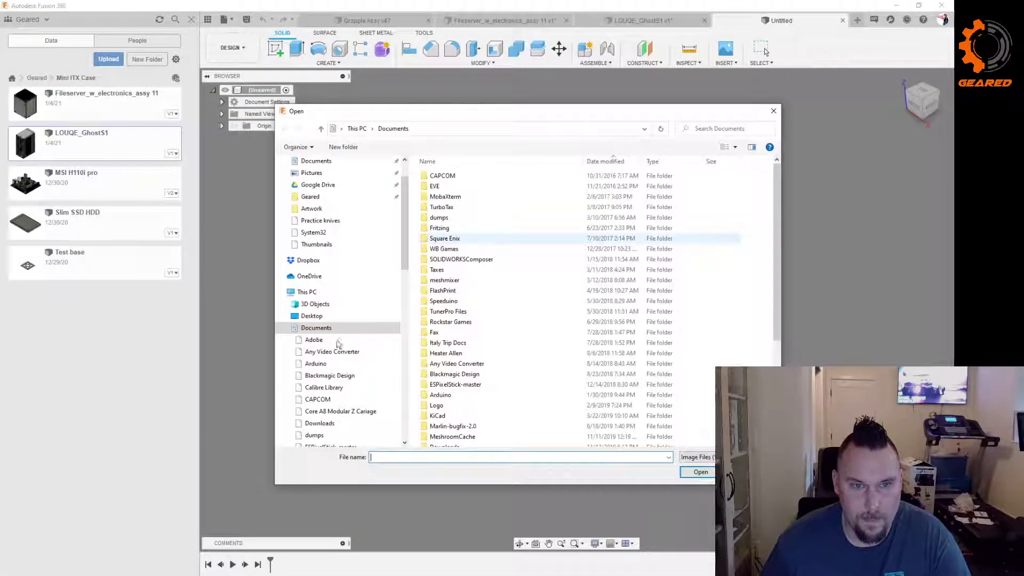
click(321, 198)
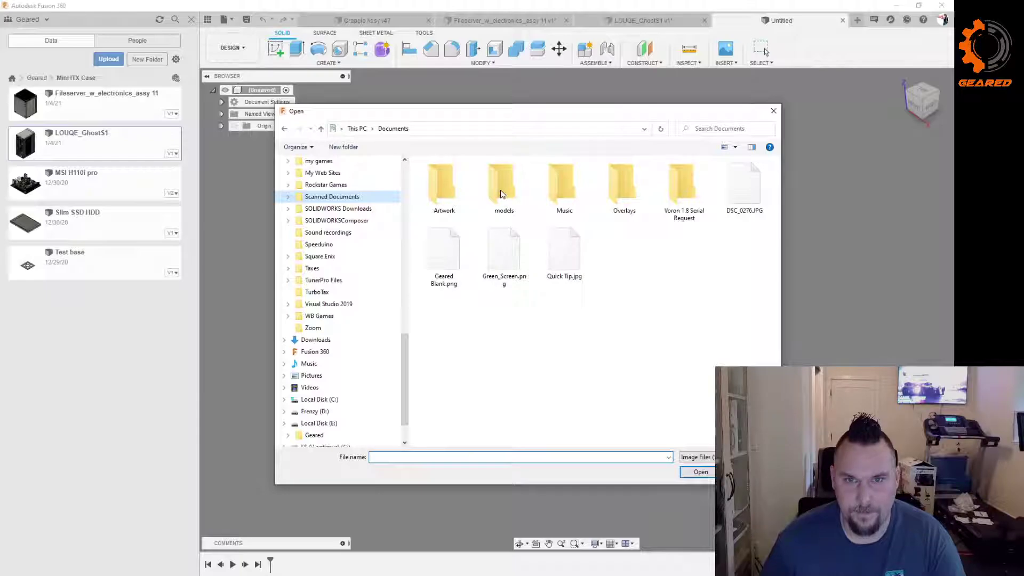
key(Escape)
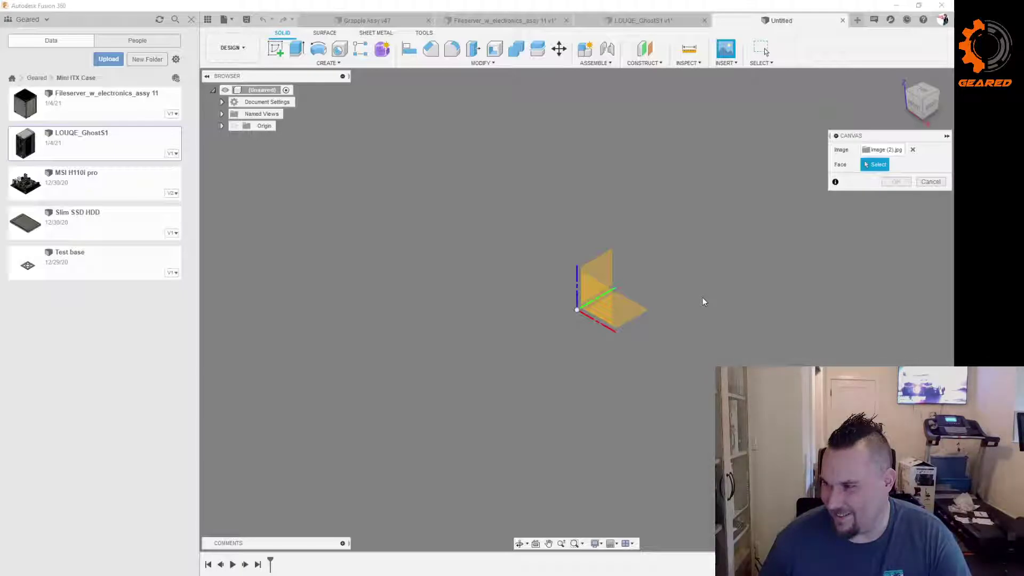
shift+middle_drag(697, 302, 692, 311)
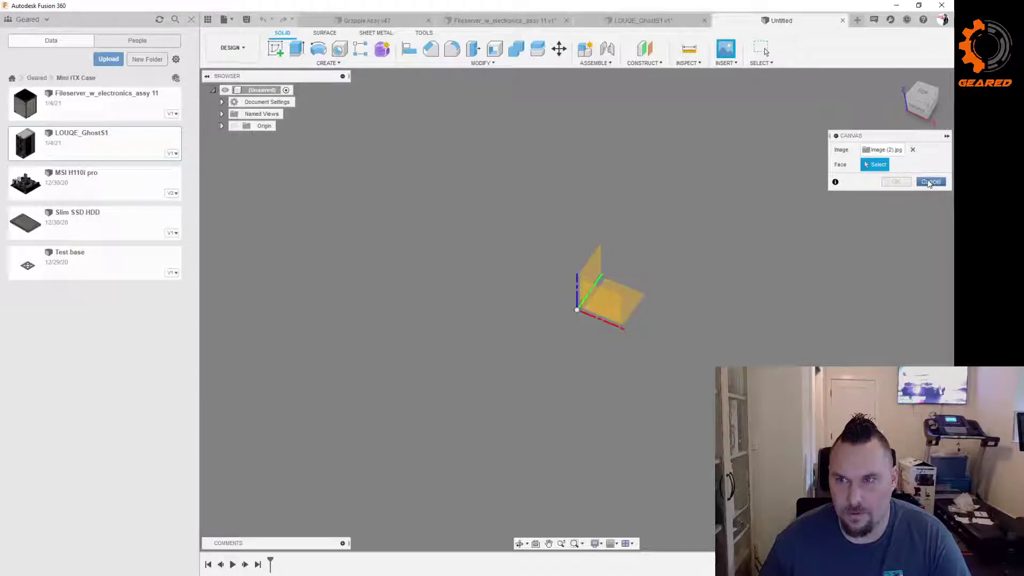
click(913, 151)
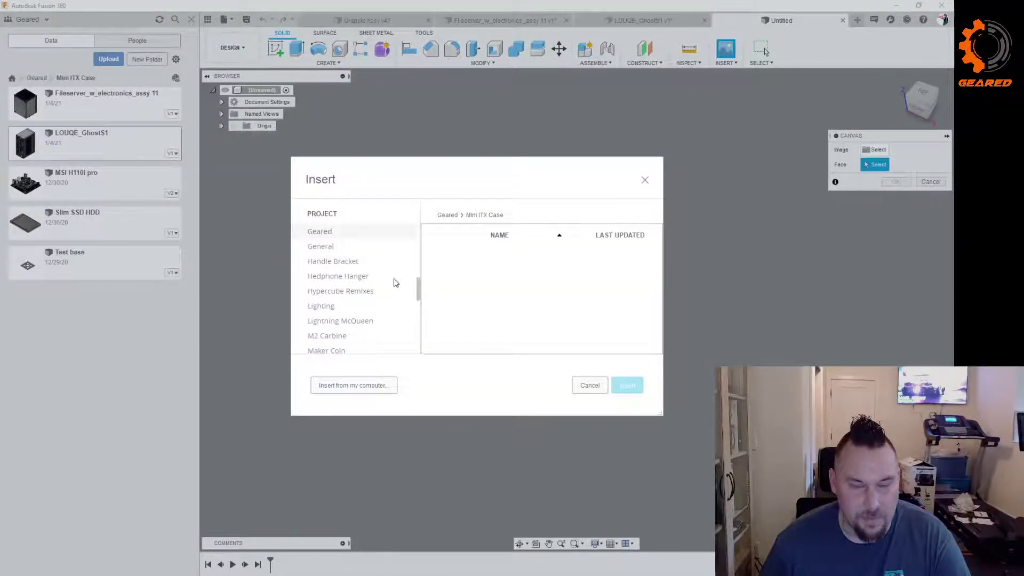
Step: Insert 0003393_tkino-bw-industrial-mini-itx-motherboard.jpeg from E:\Geared\models\Mini-ITX Case as a canvas on the horizontal XY plane
click(363, 384)
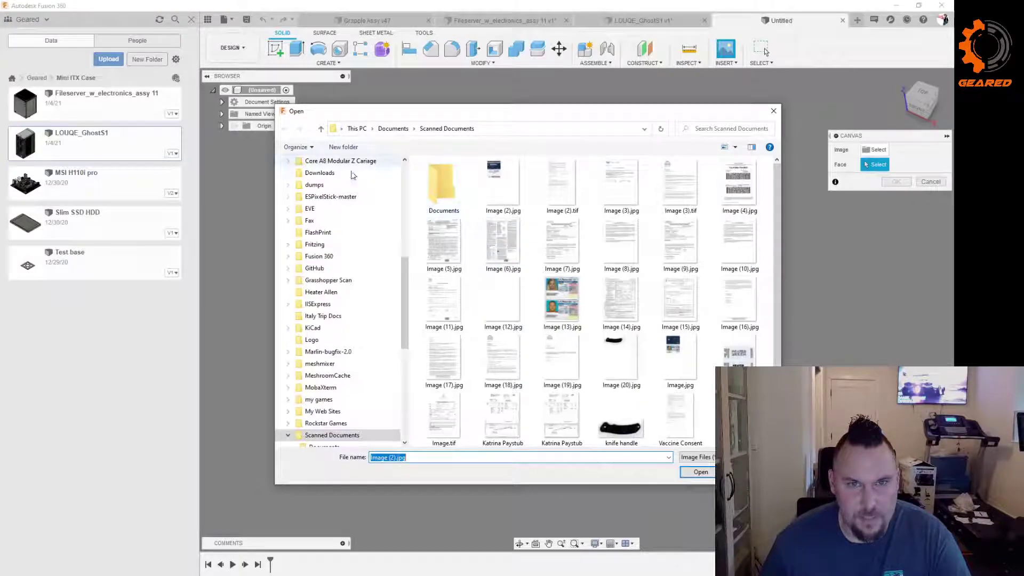
scroll(342, 342, up, 10)
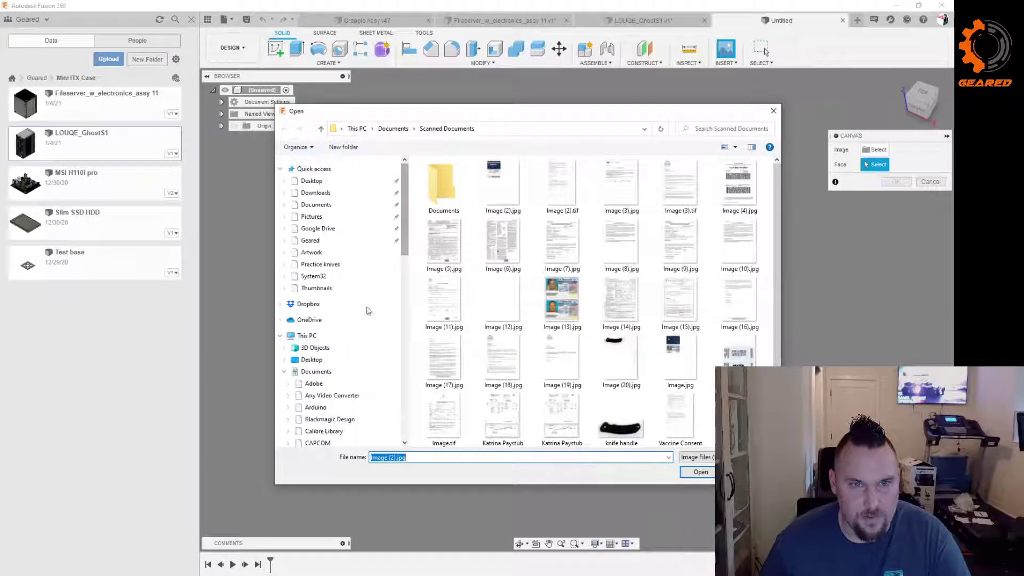
click(305, 336)
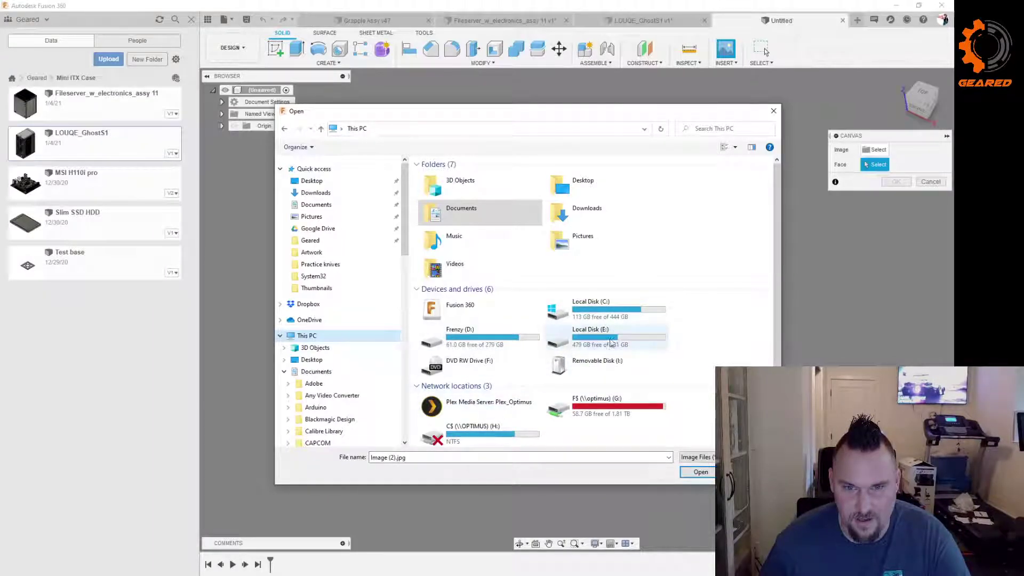
double_click(586, 340)
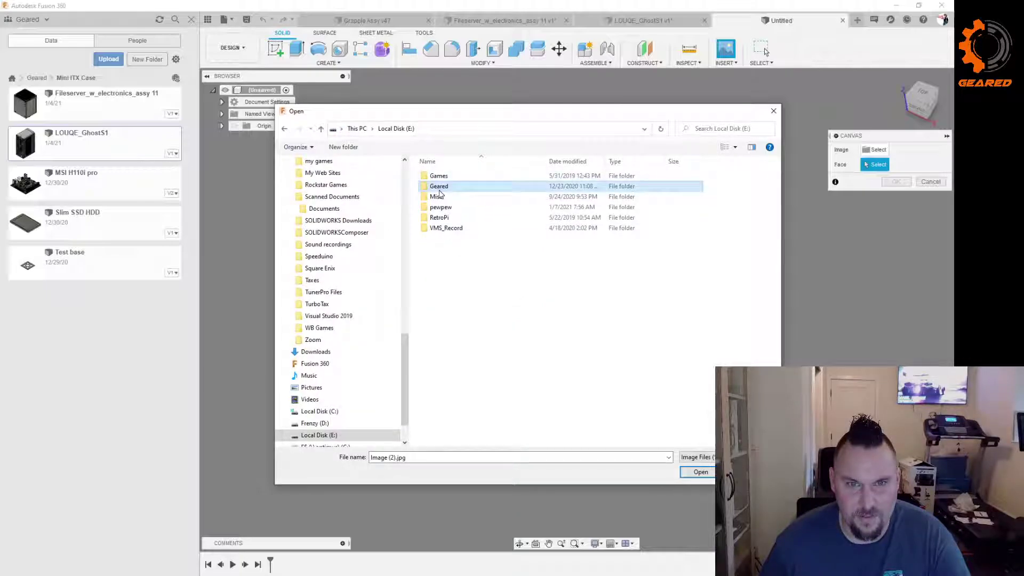
double_click(439, 186)
double_click(506, 198)
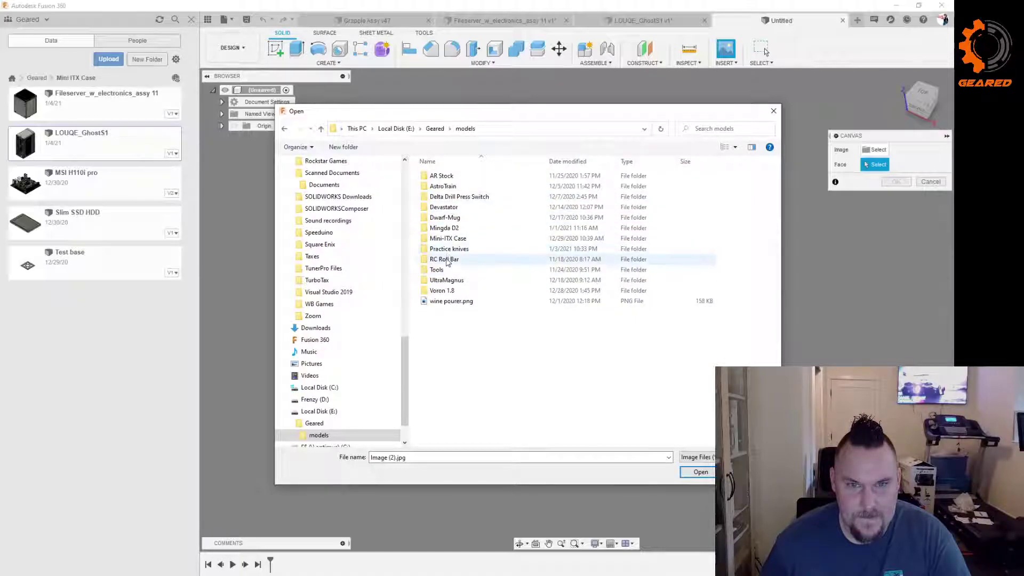
double_click(450, 239)
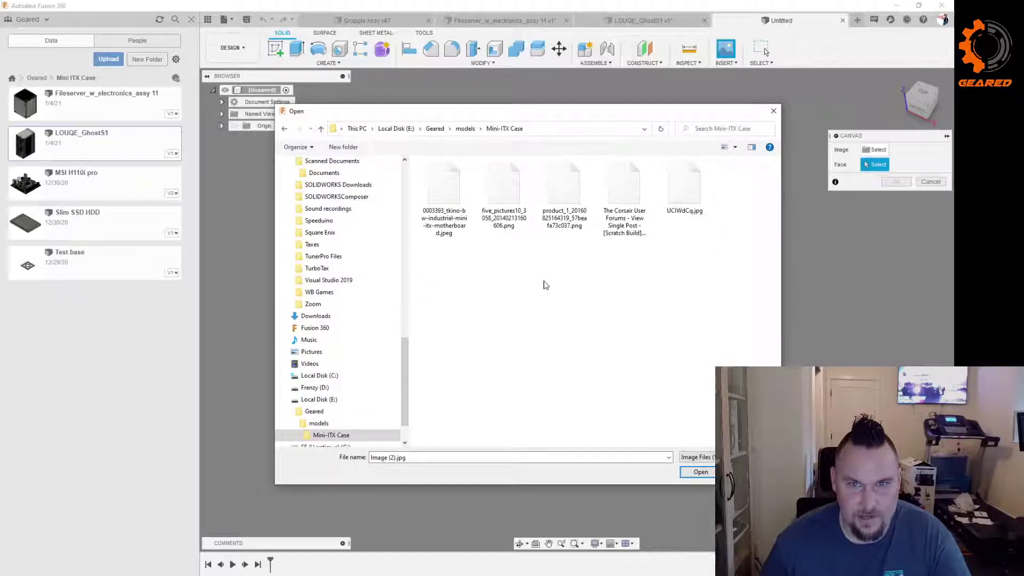
click(451, 202)
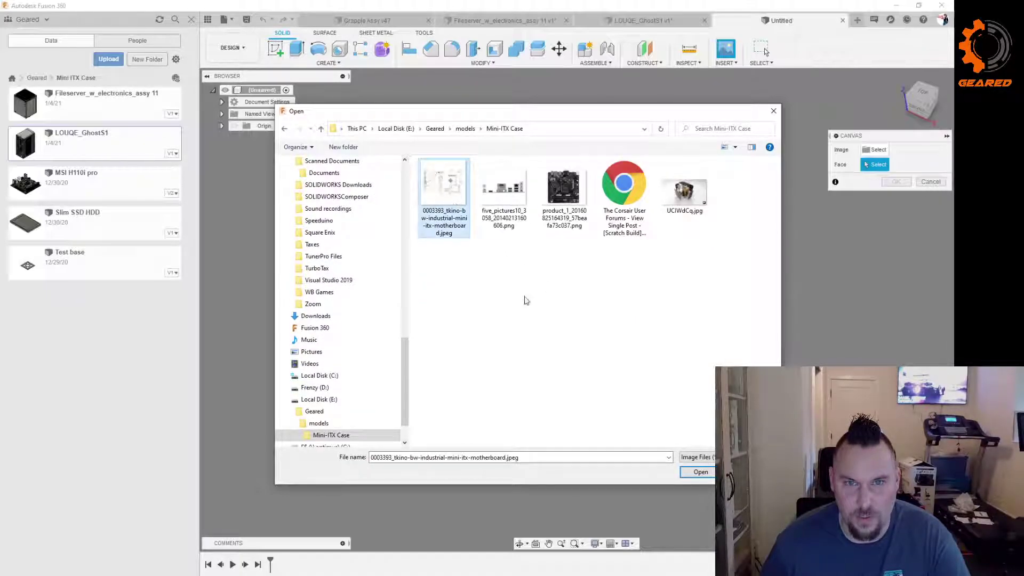
click(682, 471)
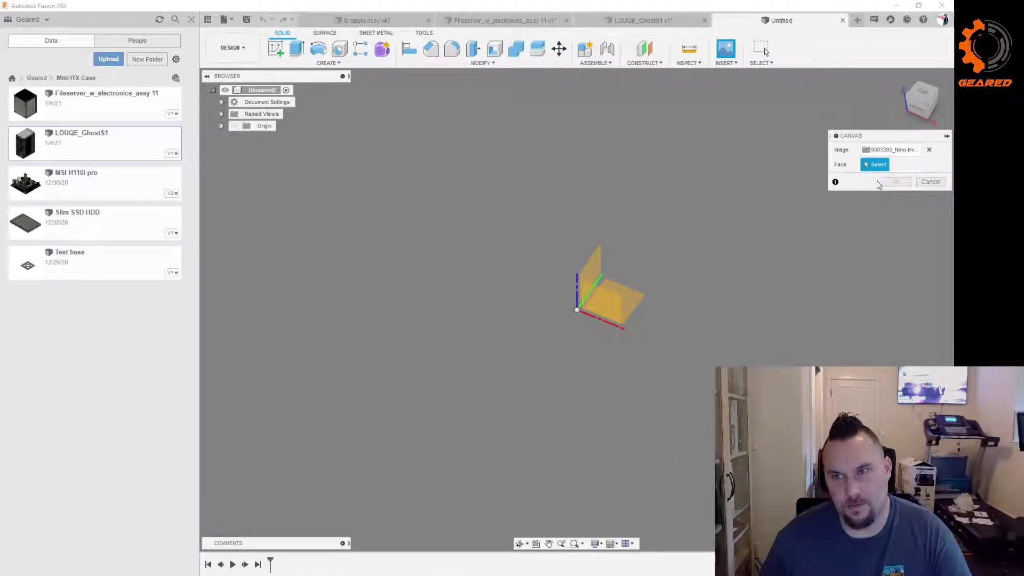
click(648, 291)
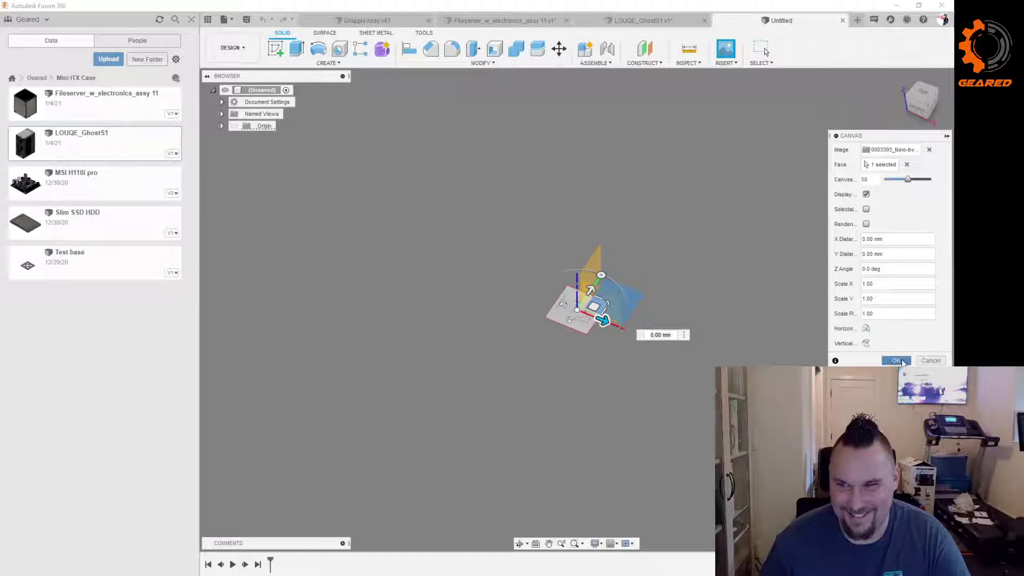
key(Return)
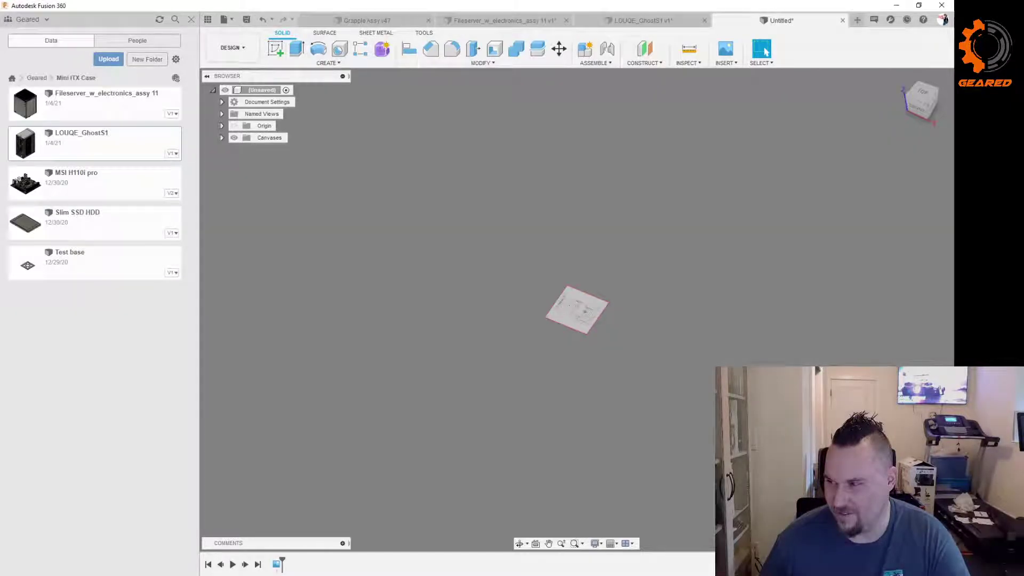
Step: Start calibrating the motherboard canvas, picking the left end of the board's overall 170 width dimension as the first point
shift+middle_drag(610, 362, 624, 371)
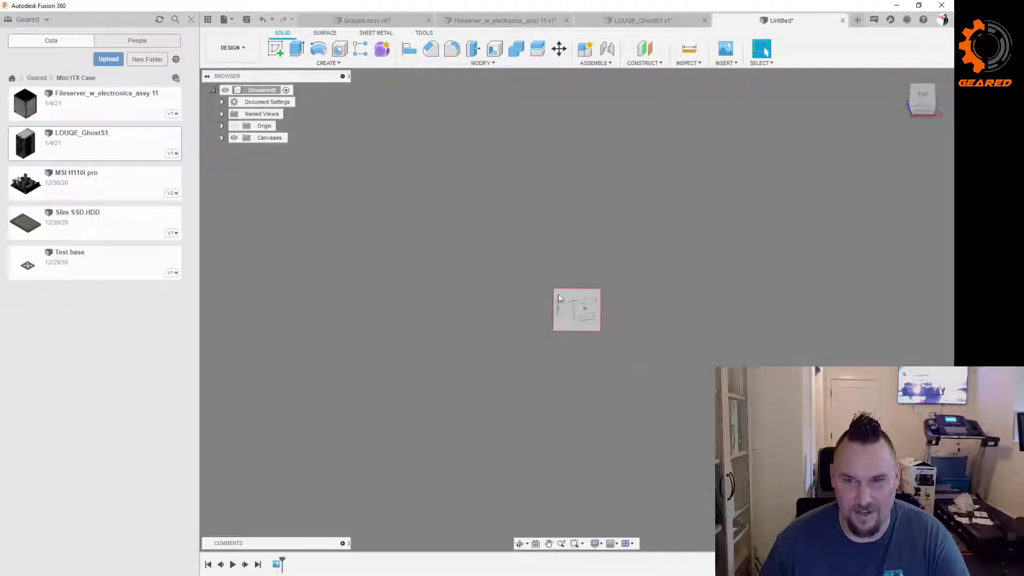
click(222, 138)
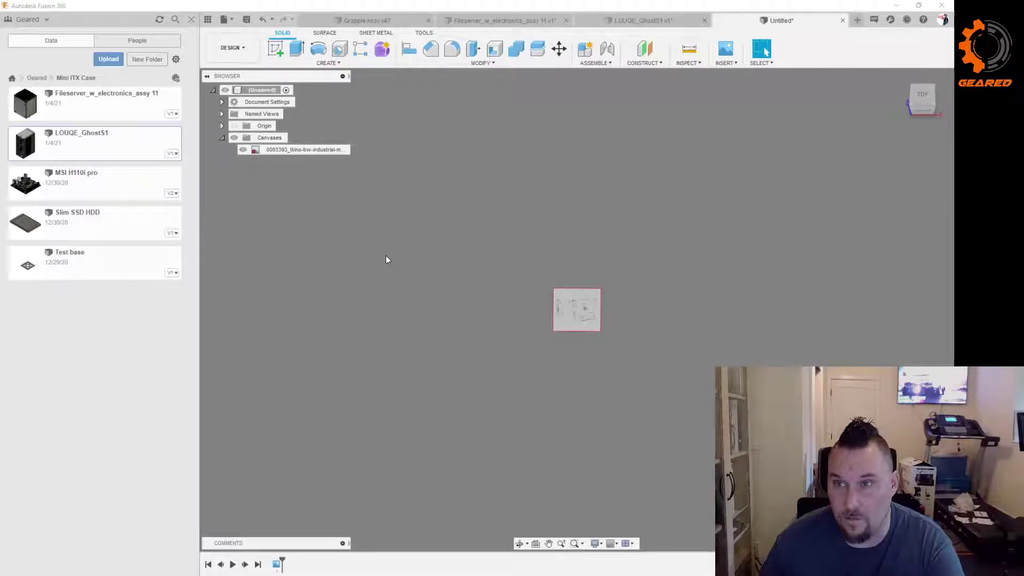
right_click(324, 152)
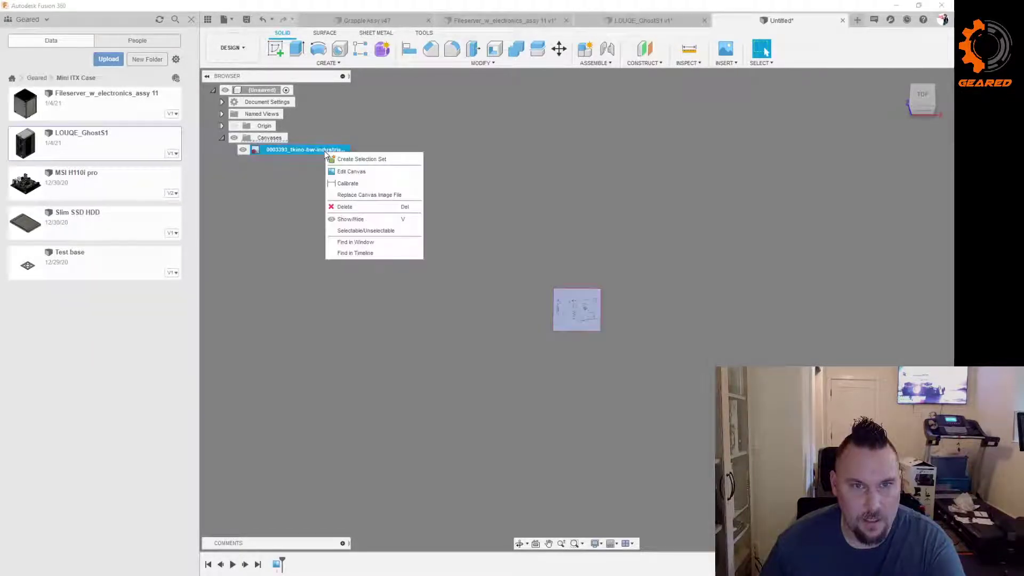
click(350, 184)
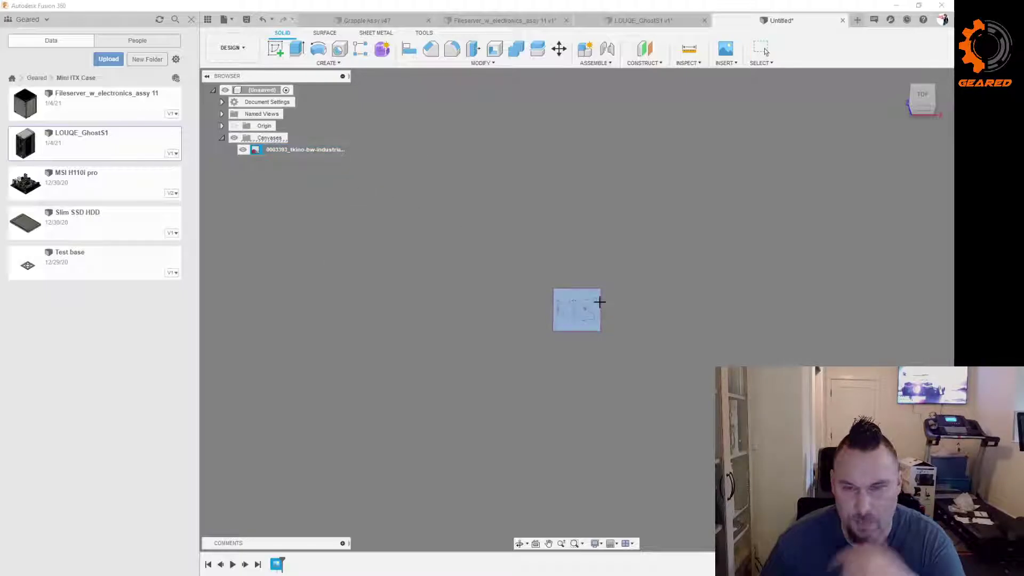
scroll(586, 320, up, 8)
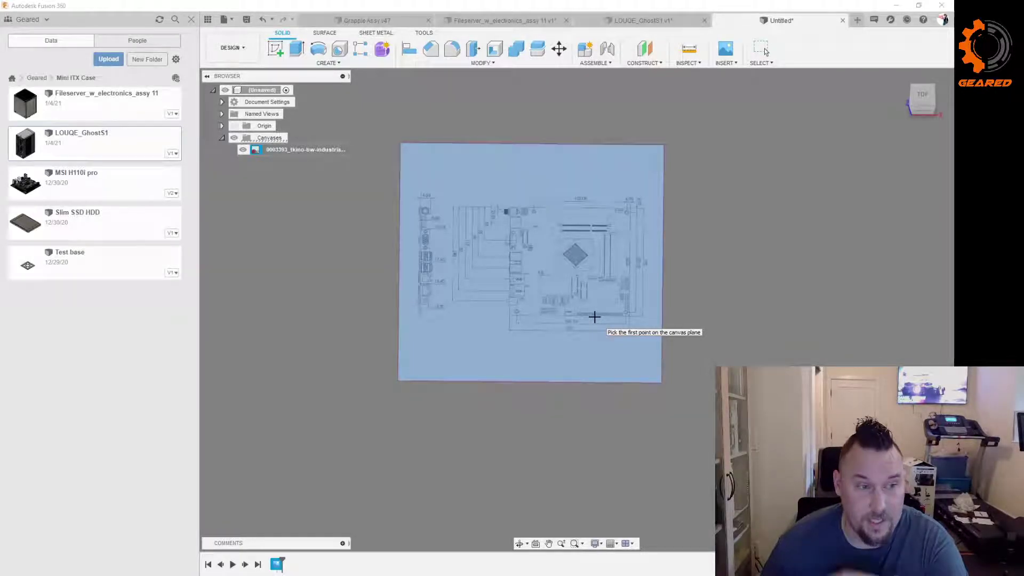
scroll(575, 293, up, 3)
scroll(567, 326, up, 1)
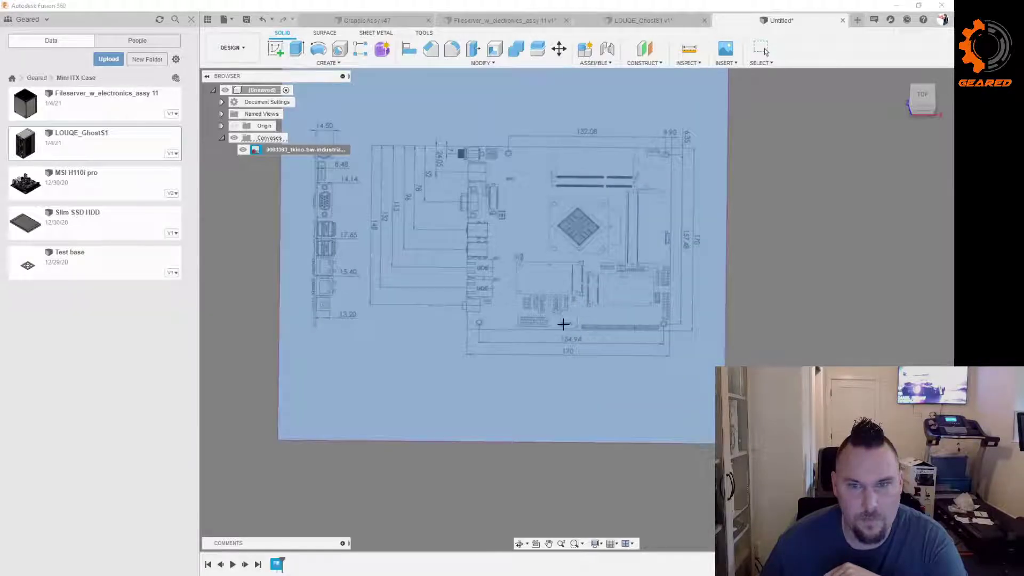
scroll(496, 353, up, 6)
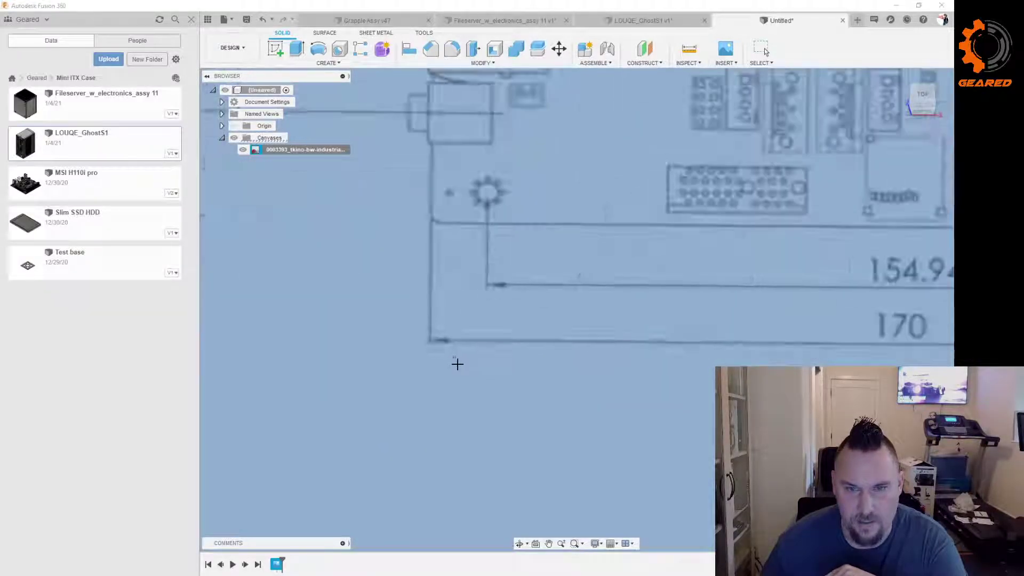
click(428, 335)
Step: Pick the right end of the 170 dimension as the second calibration point and set the distance to 170 mm
scroll(811, 365, down, 5)
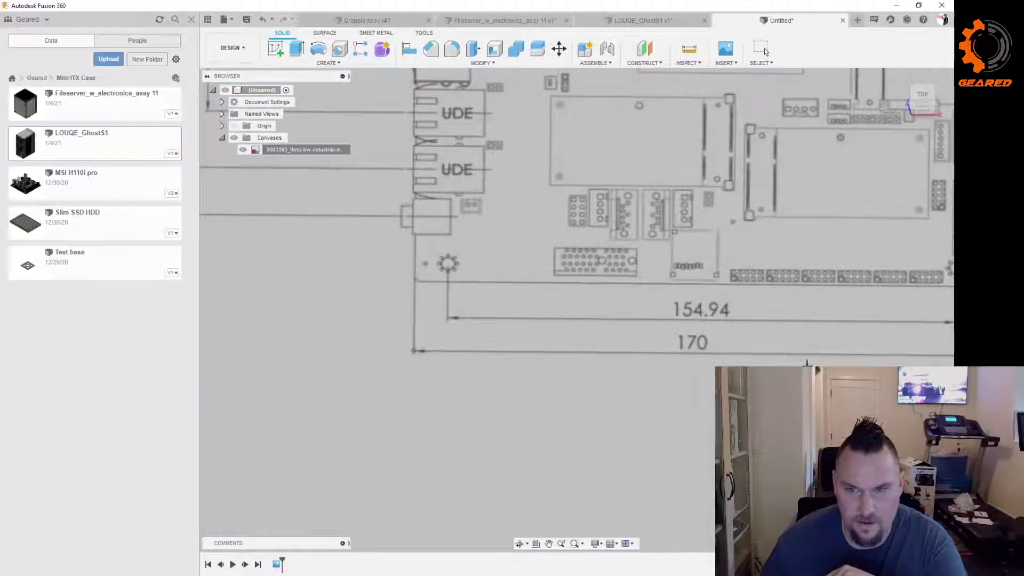
scroll(819, 359, up, 5)
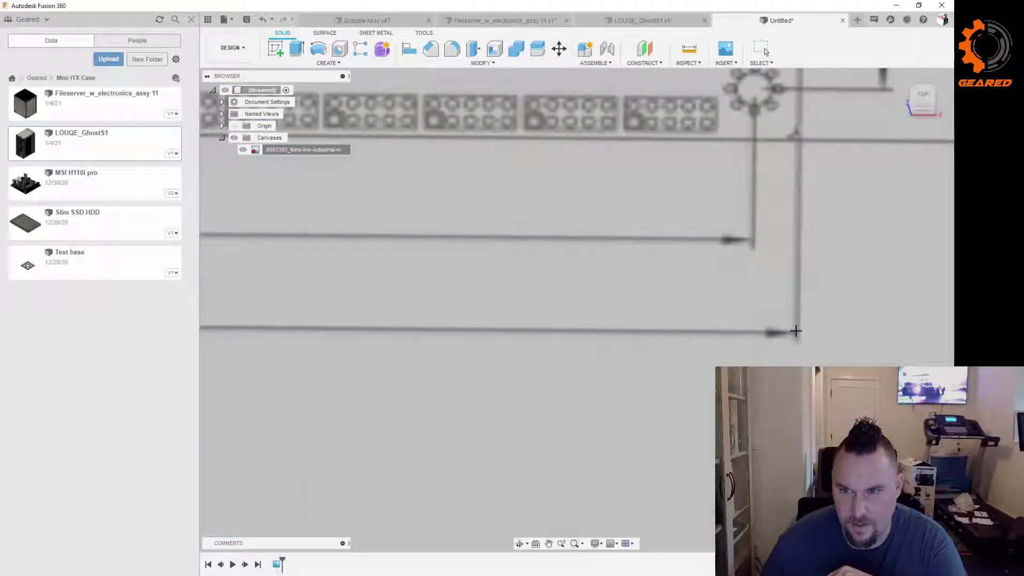
click(796, 333)
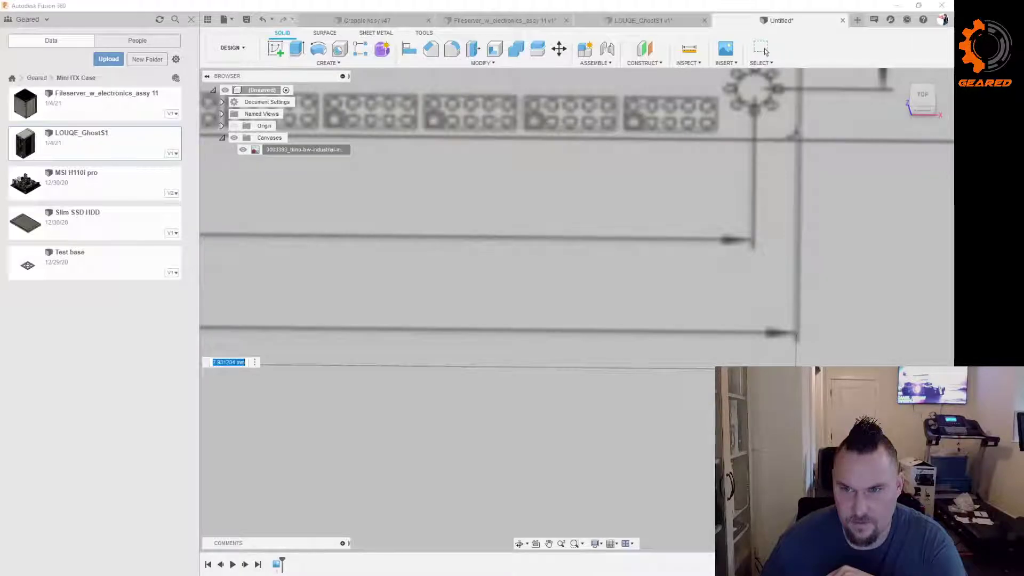
scroll(745, 392, down, 5)
text(170)
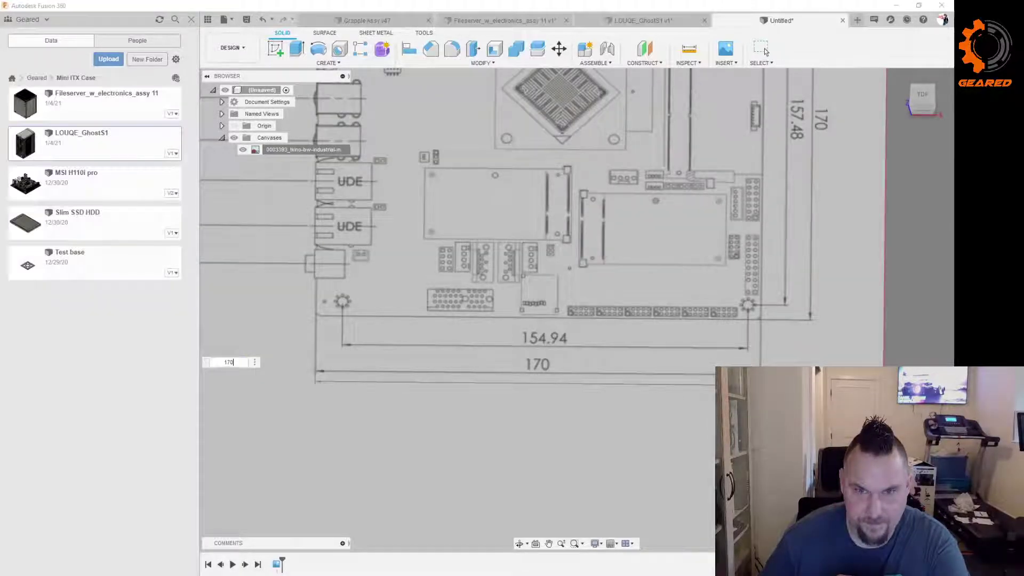
key(Return)
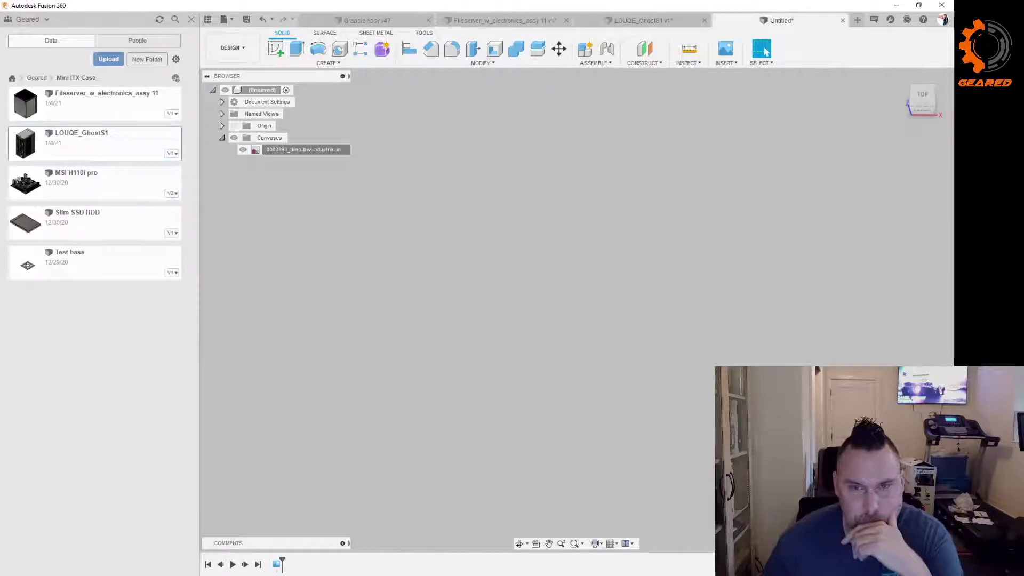
key(F6)
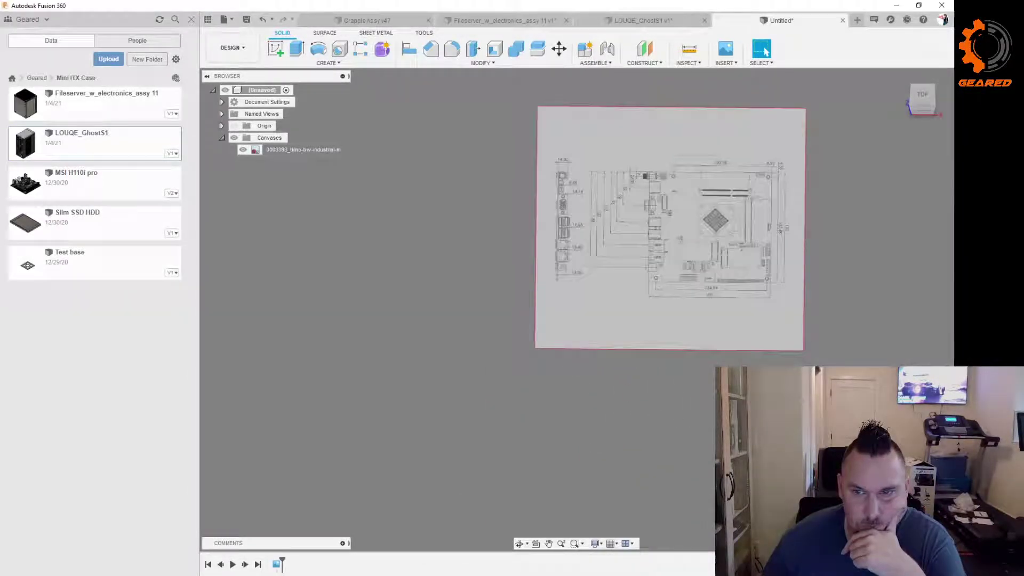
Step: Create an internal component named base under the root of the design
click(923, 96)
scroll(688, 275, up, 3)
scroll(691, 275, down, 2)
scroll(552, 237, up, 5)
scroll(626, 243, down, 2)
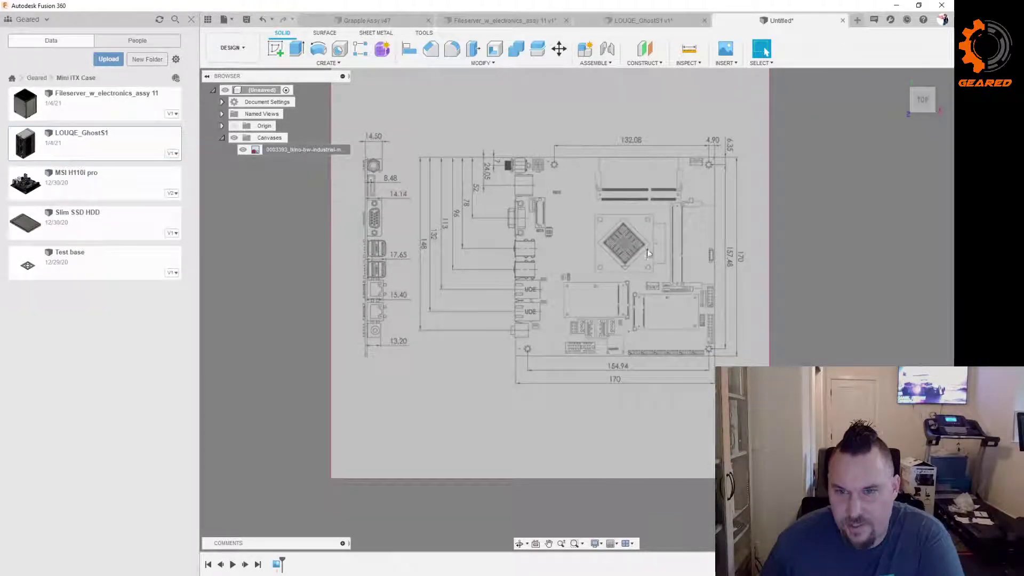
scroll(651, 247, up, 2)
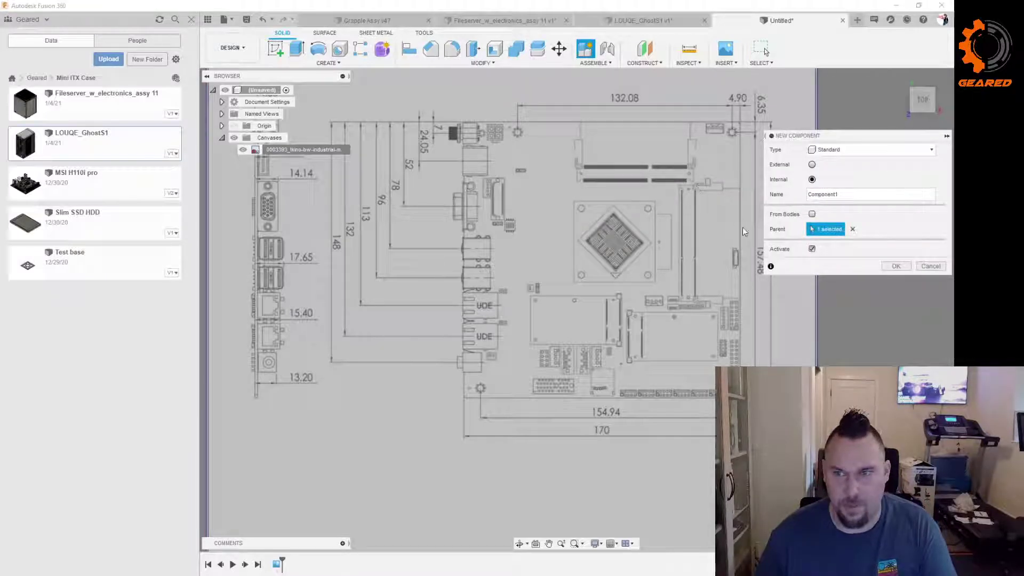
drag(835, 203, 777, 199)
text(base)
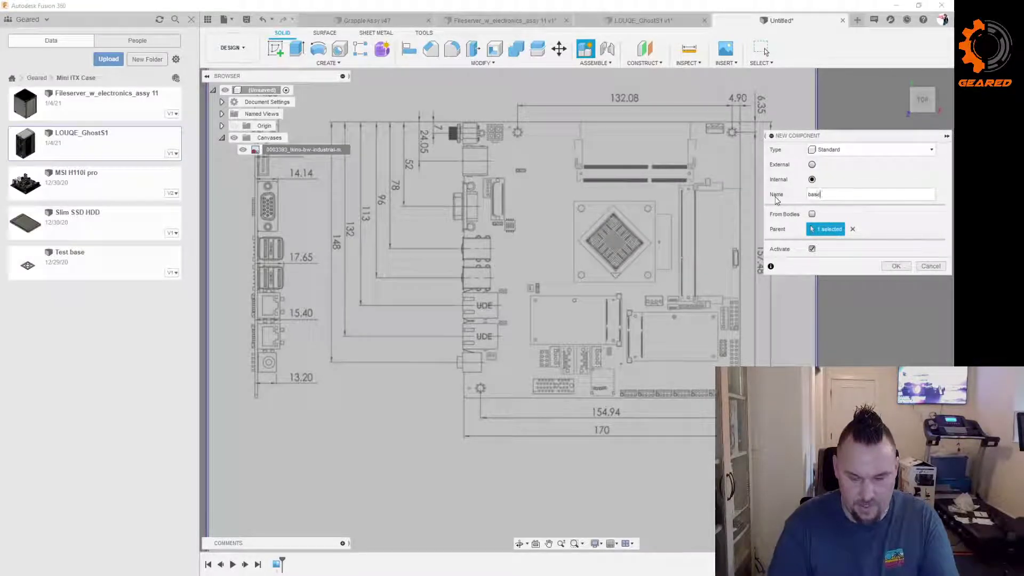
click(900, 265)
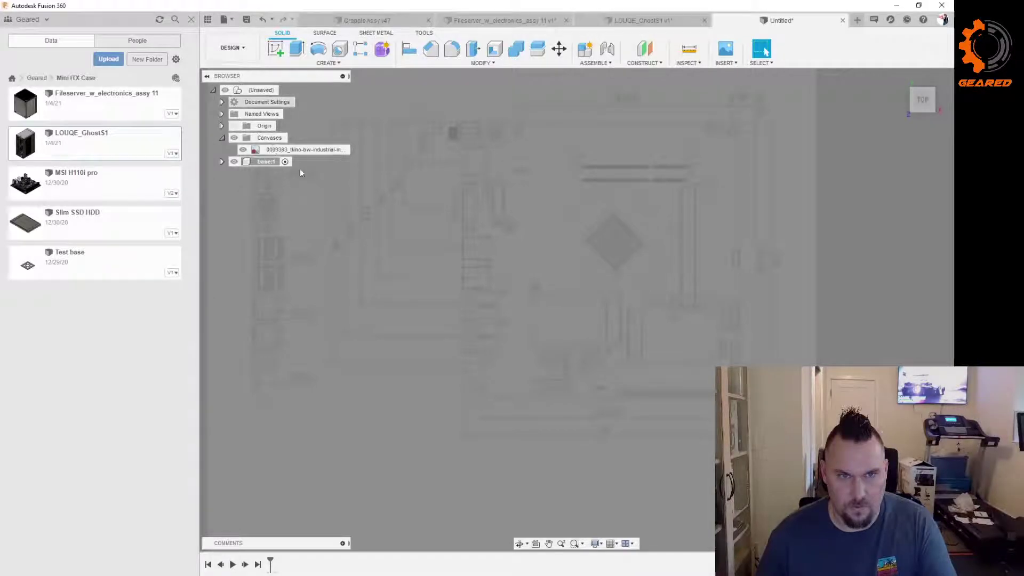
Step: Start a sketch on the horizontal plane and draw a rectangle about 170 by 170 mm over the motherboard outline
click(276, 48)
click(542, 240)
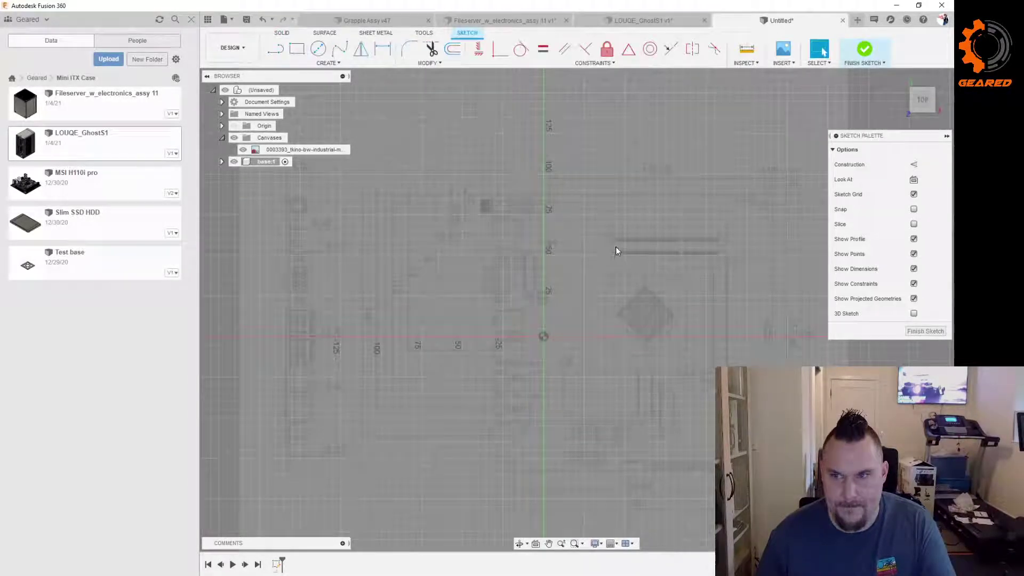
scroll(491, 252, down, 3)
scroll(549, 231, up, 4)
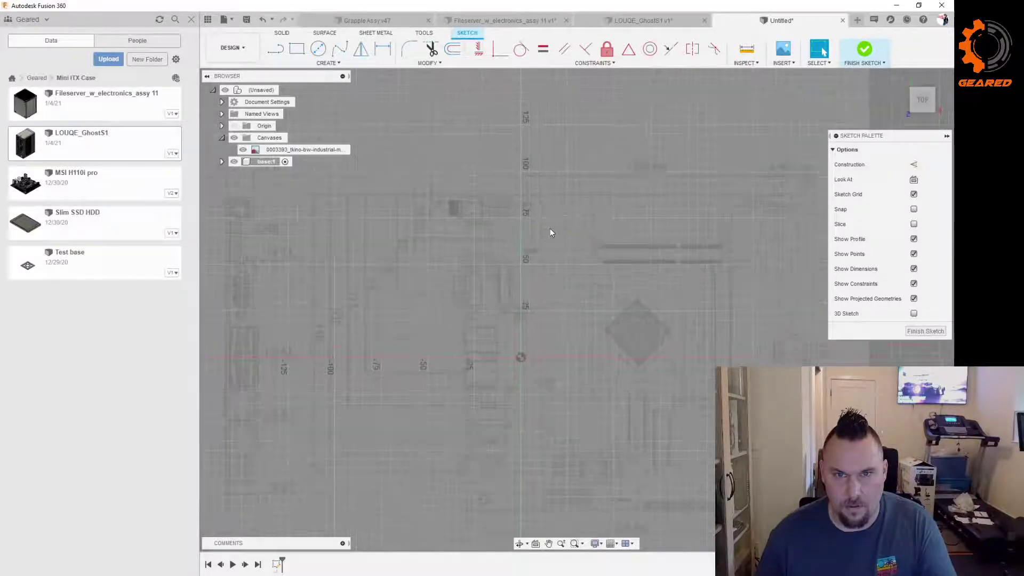
scroll(479, 220, down, 2)
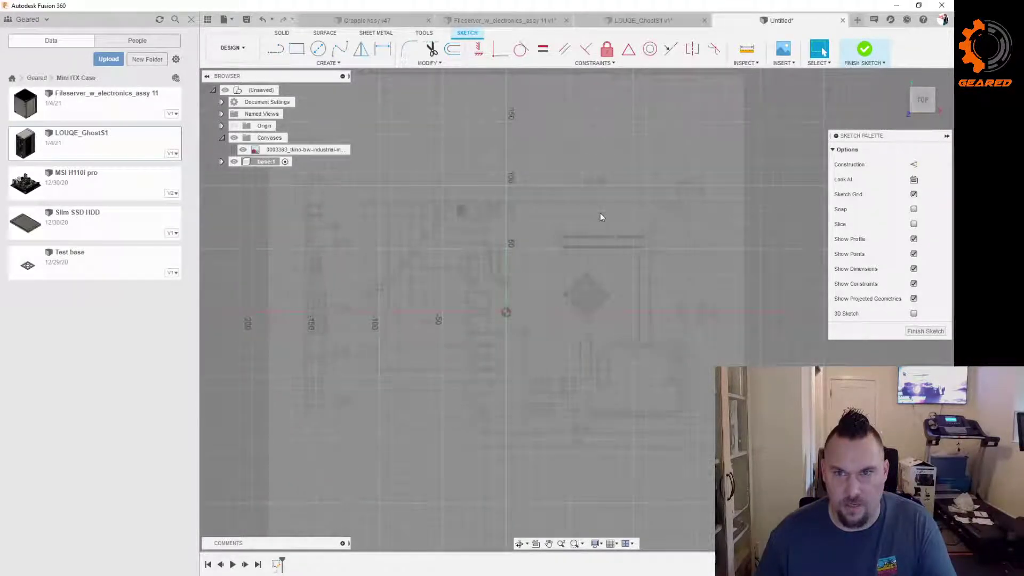
scroll(602, 223, up, 2)
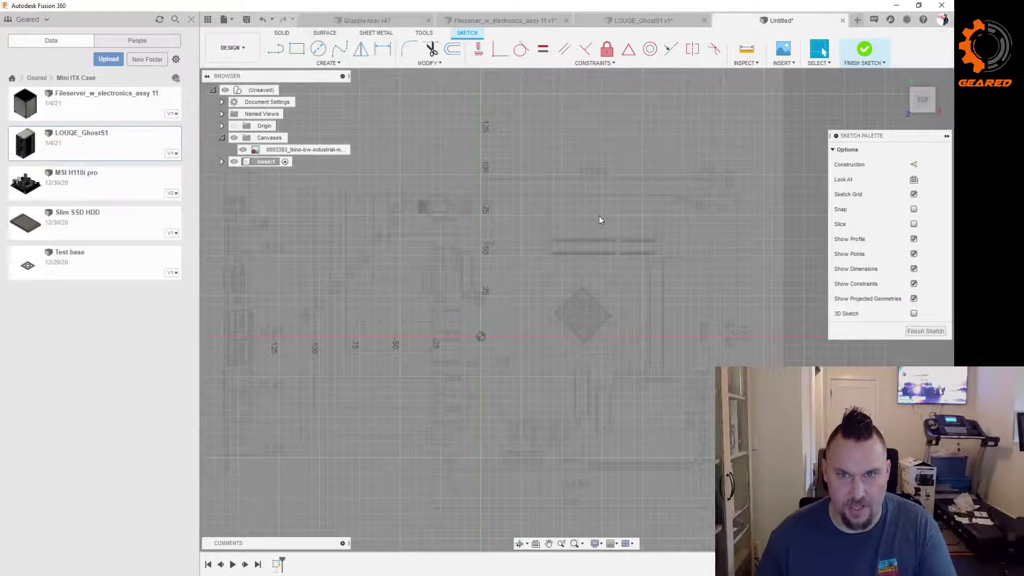
key(r)
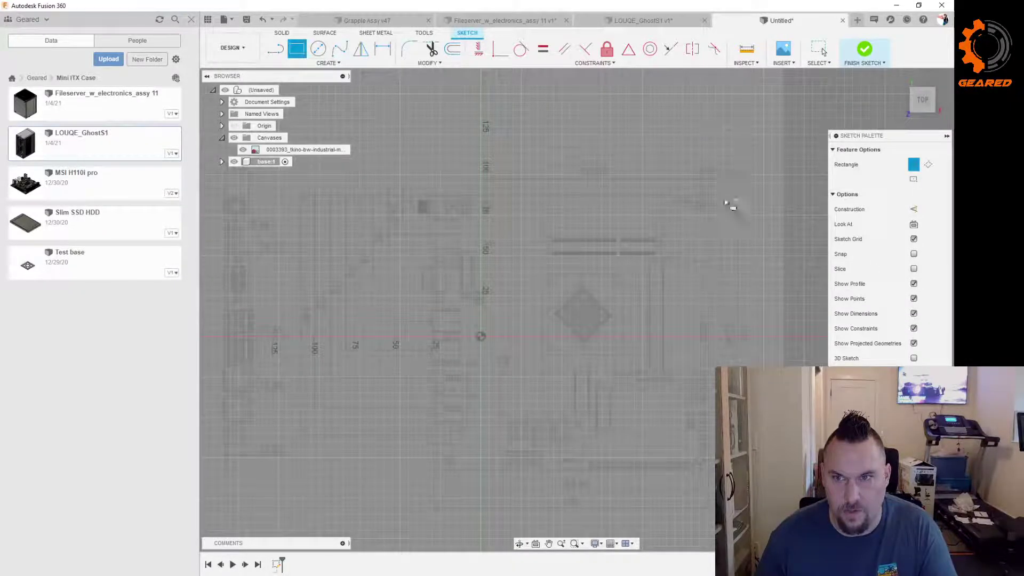
click(707, 196)
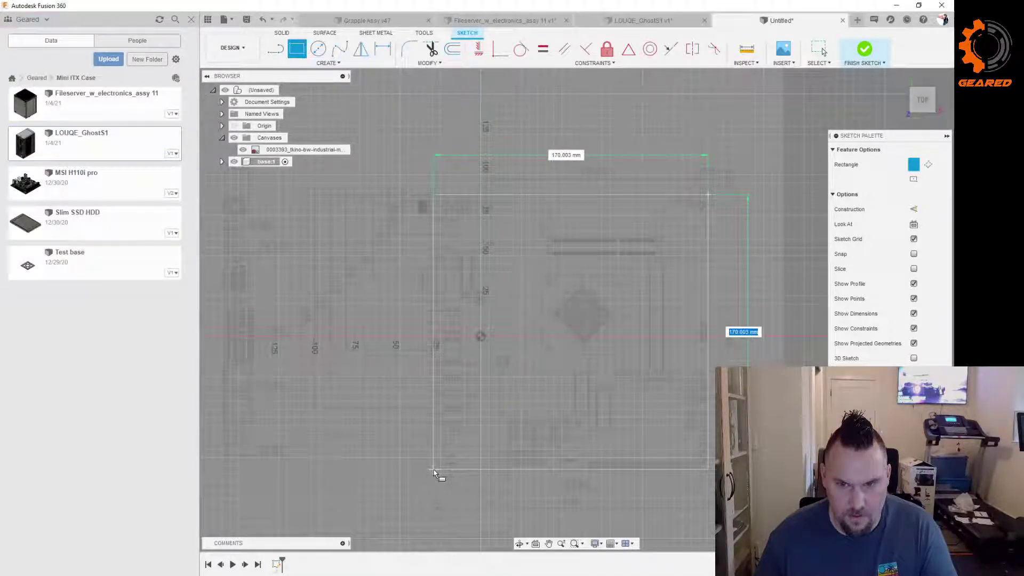
click(434, 470)
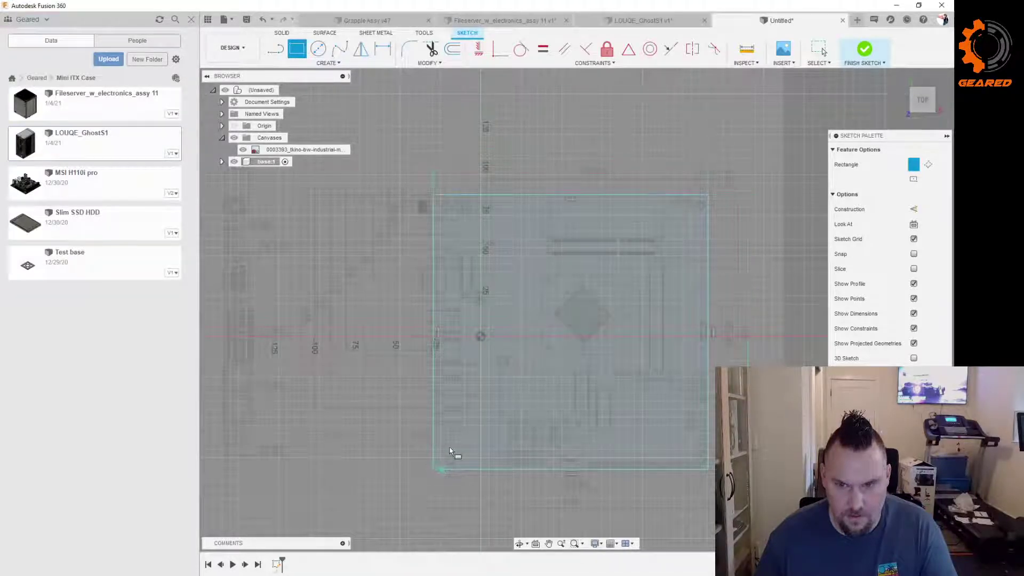
Step: Dimension the rectangle's width to 170 mm and place that dimension below the rectangle
key(Escape)
key(d)
click(634, 196)
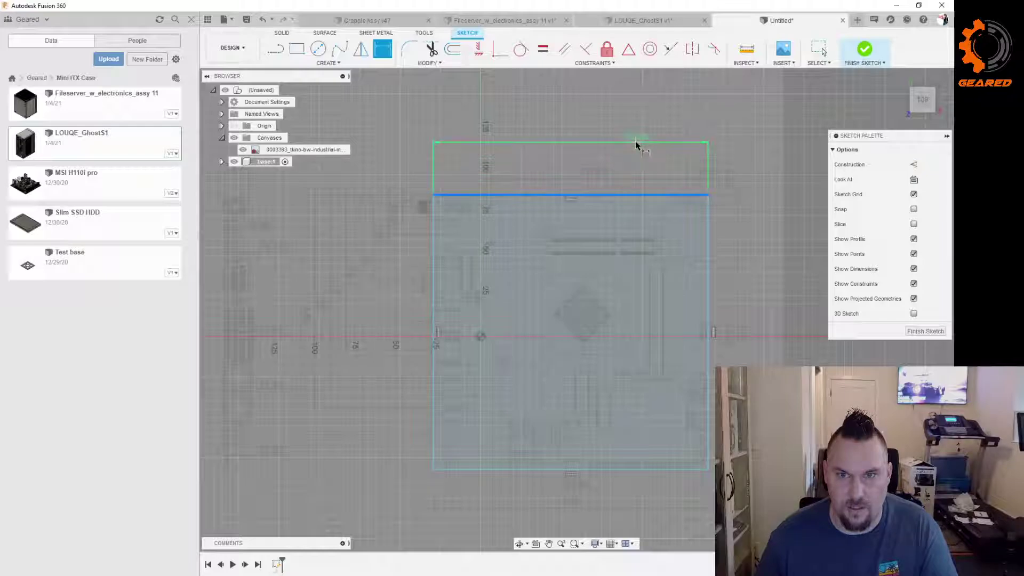
click(635, 141)
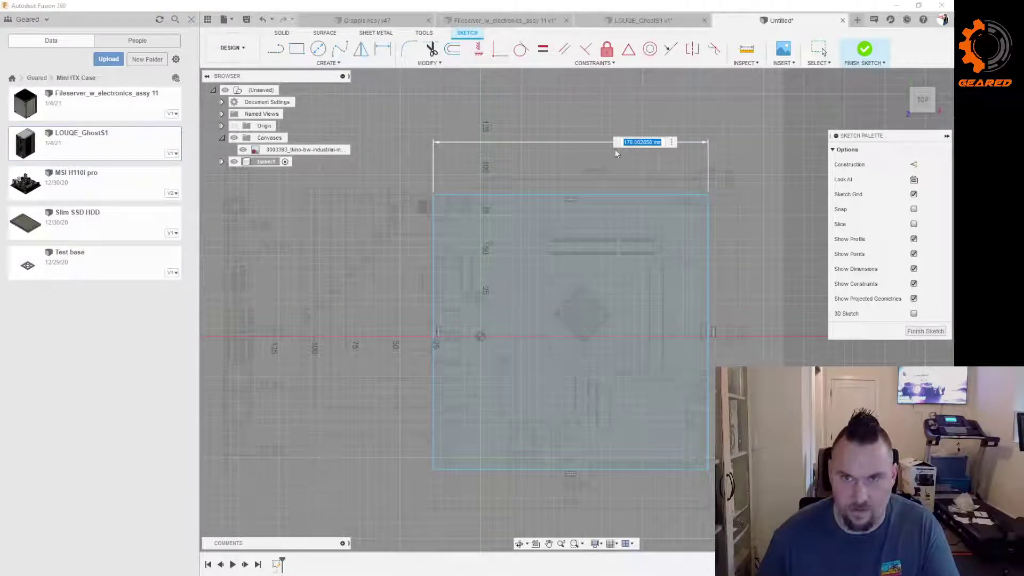
text(170)
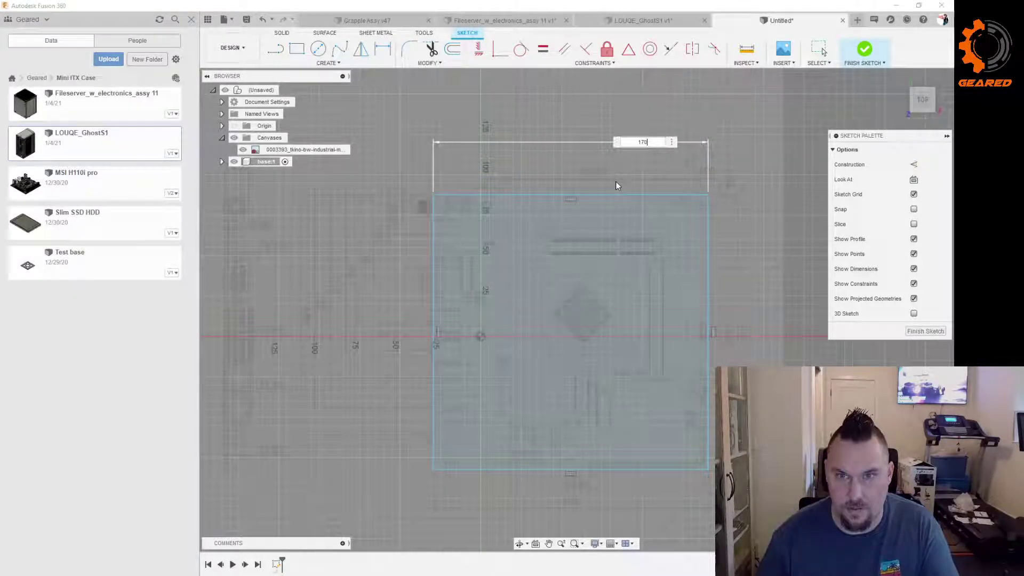
key(Return)
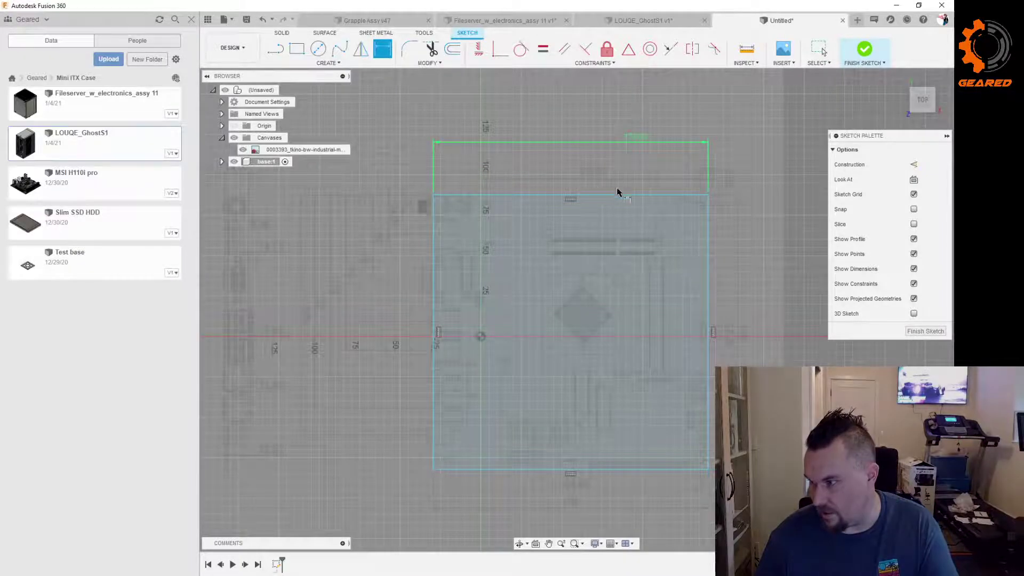
drag(615, 151, 631, 507)
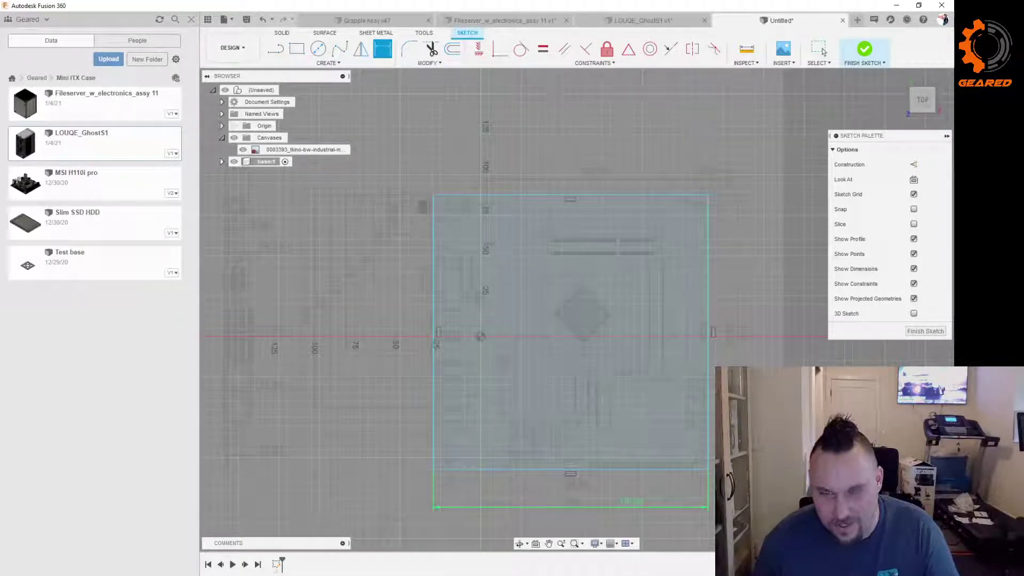
Step: Dimension the rectangle's height to 170 mm on its right edge
click(709, 392)
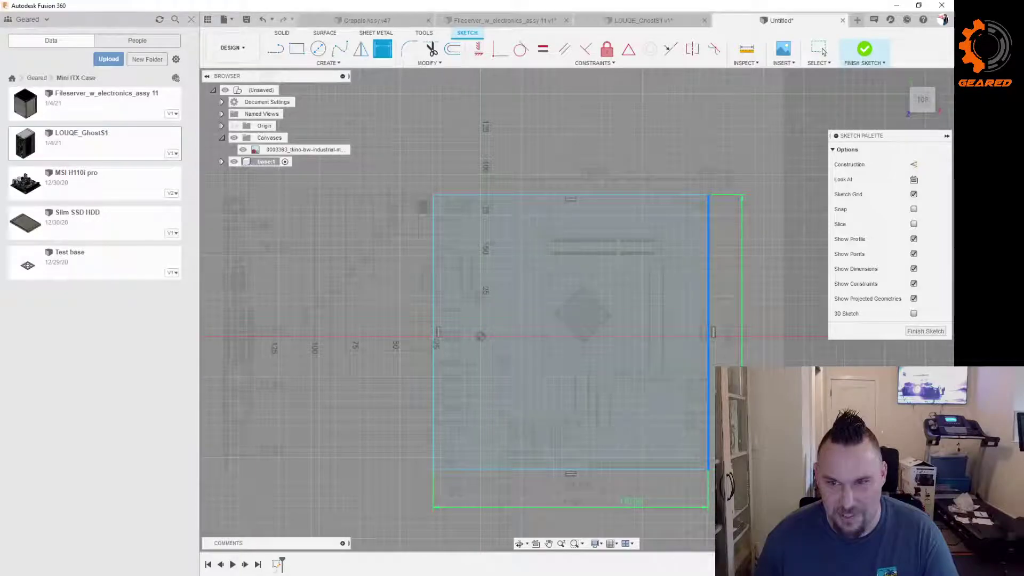
click(742, 363)
text(170)
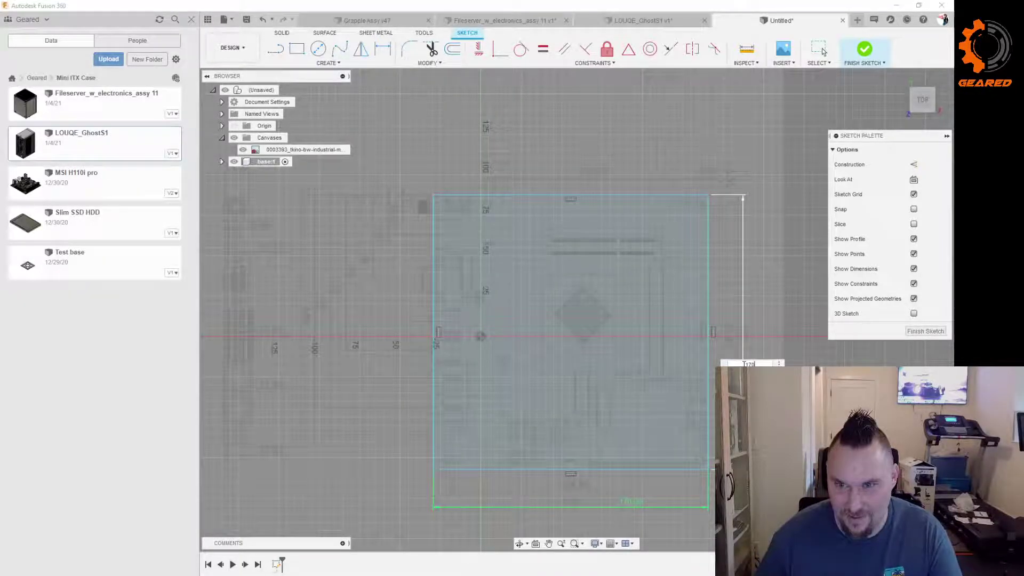
key(Return)
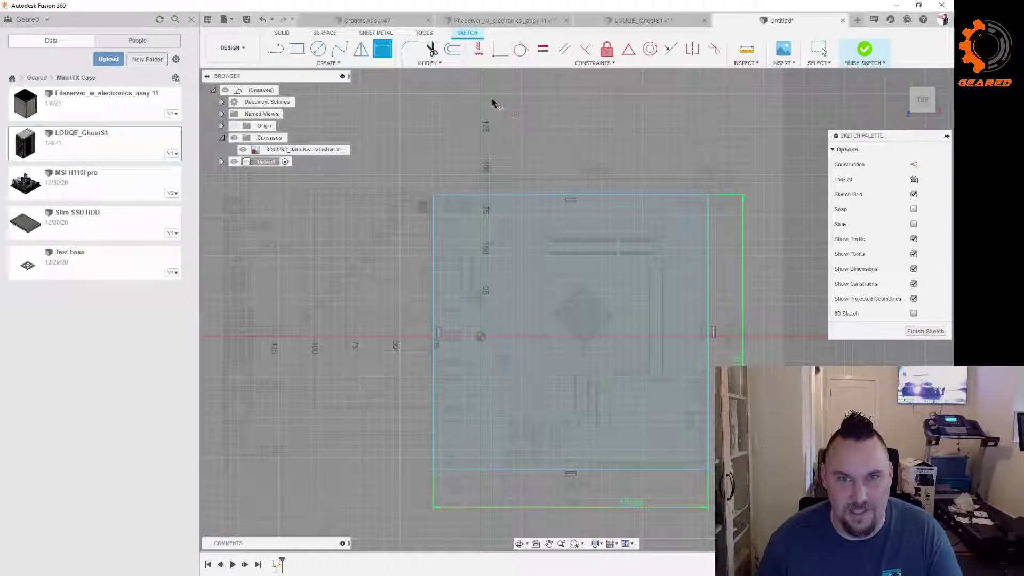
Step: Constrain the rectangle's lower-left corner to the sketch origin and finish the sketch
click(489, 56)
click(433, 469)
click(481, 337)
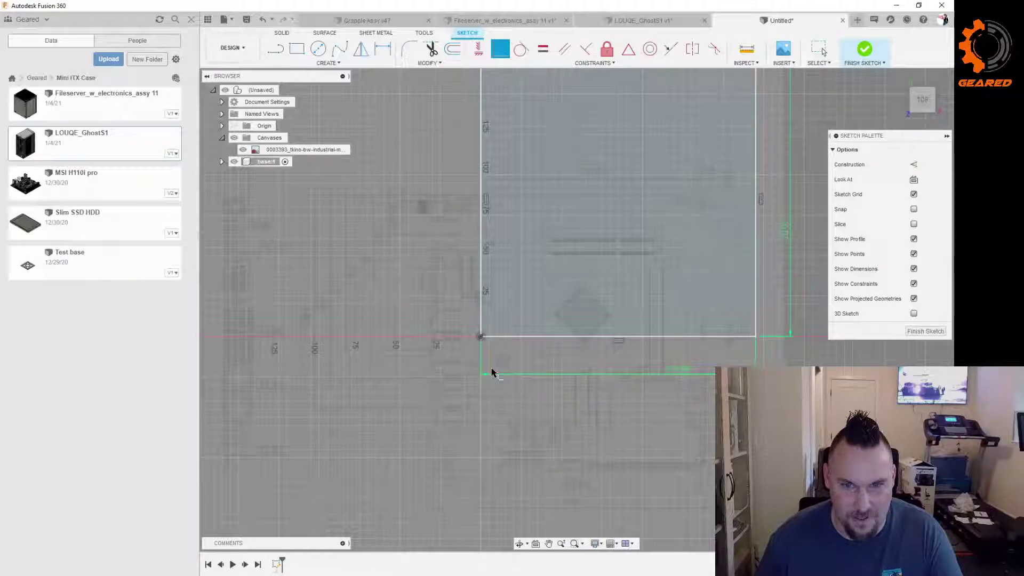
scroll(480, 341, down, 2)
click(922, 332)
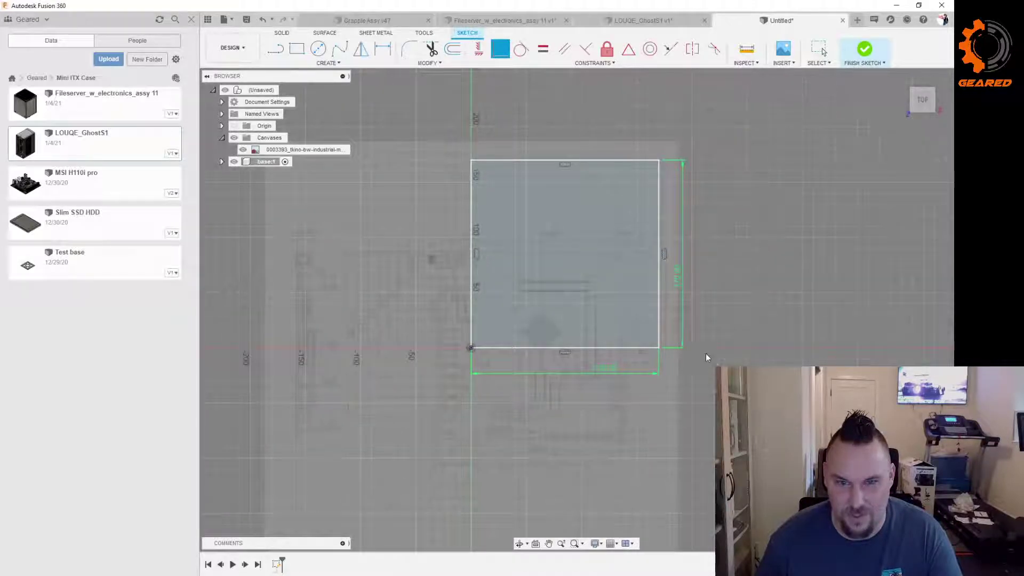
Step: Edit the motherboard canvas, moving it about 28.8 mm in X and 81.9 mm in Y to align the board with the rectangle
click(301, 149)
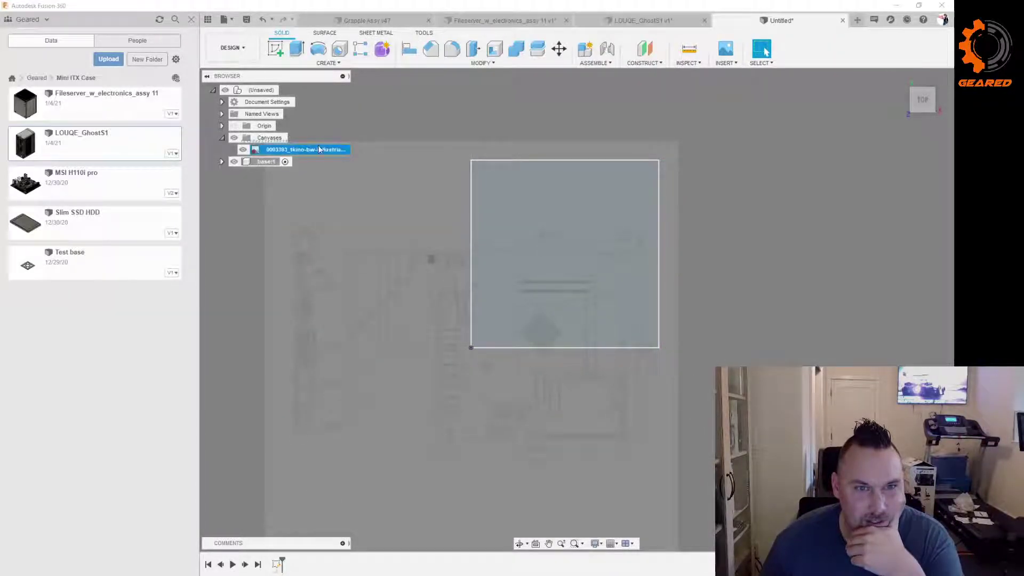
right_click(302, 151)
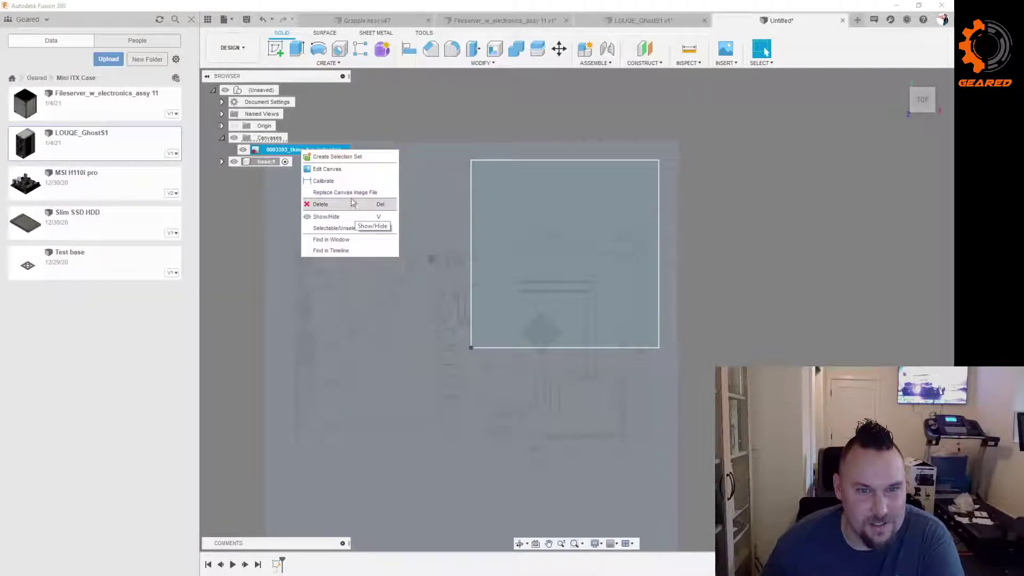
click(356, 173)
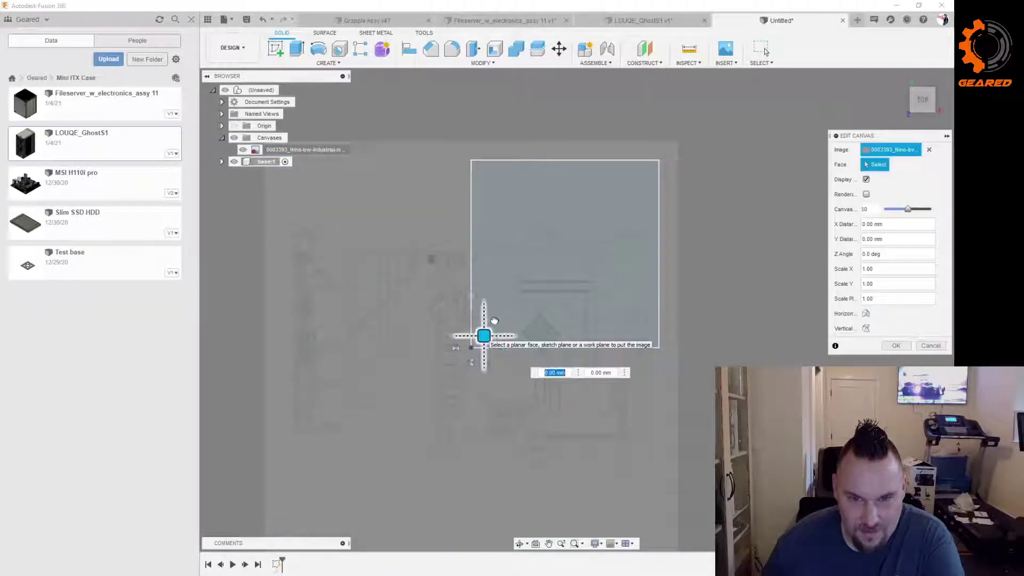
drag(483, 334, 513, 243)
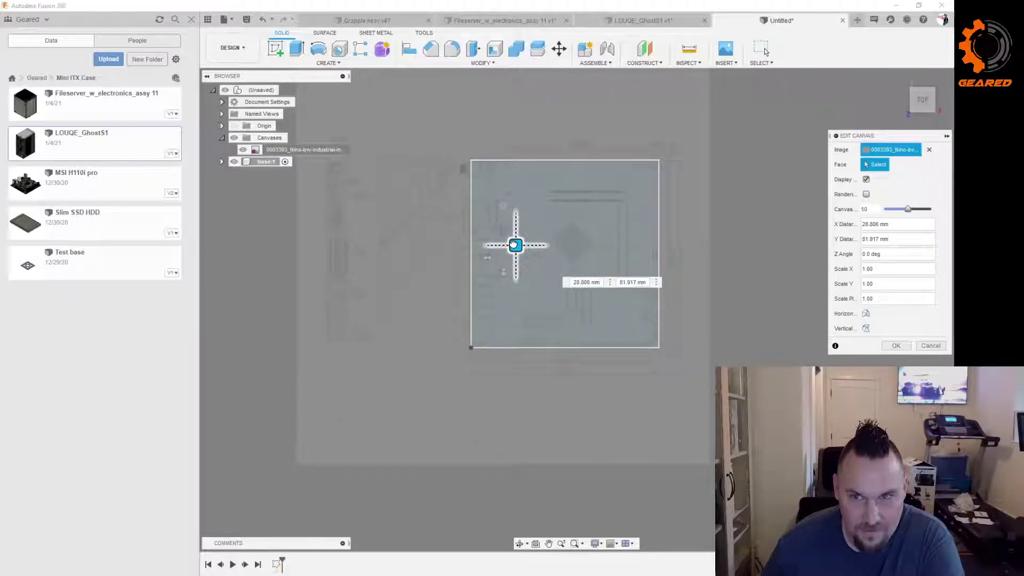
click(896, 345)
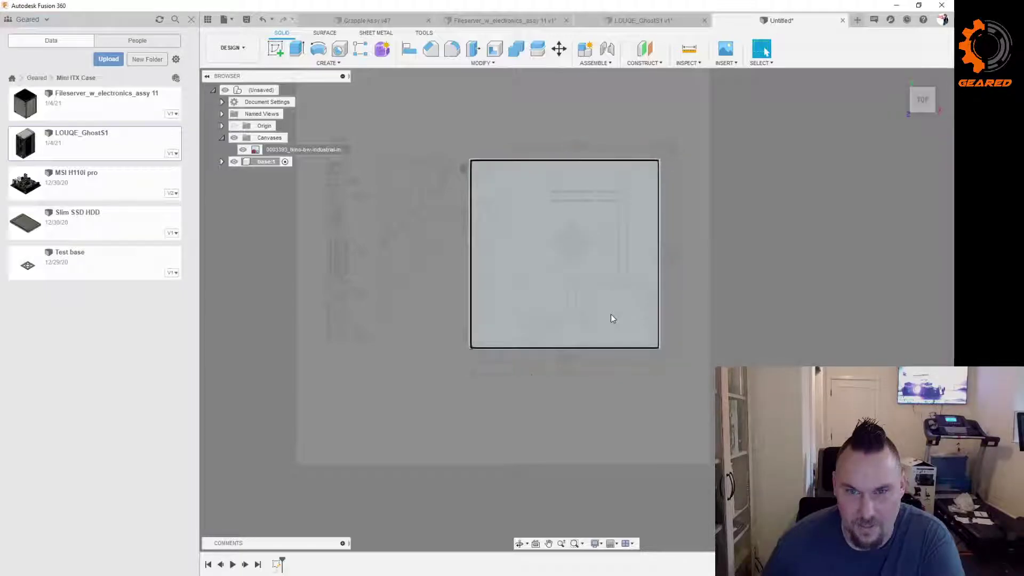
Step: Look at the LOUQE_GhostS1 case model for reference and return to the untitled design
click(221, 162)
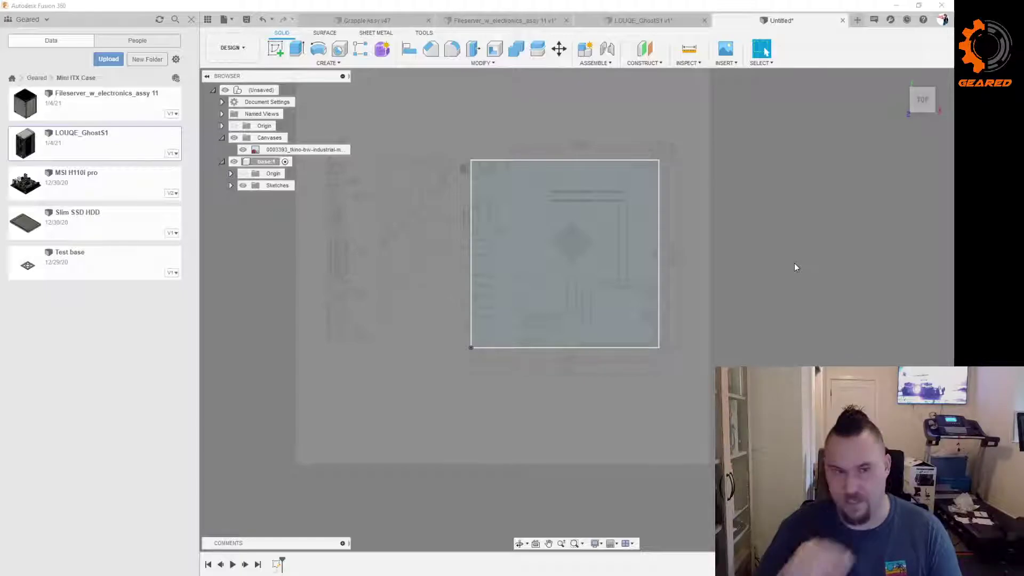
click(670, 17)
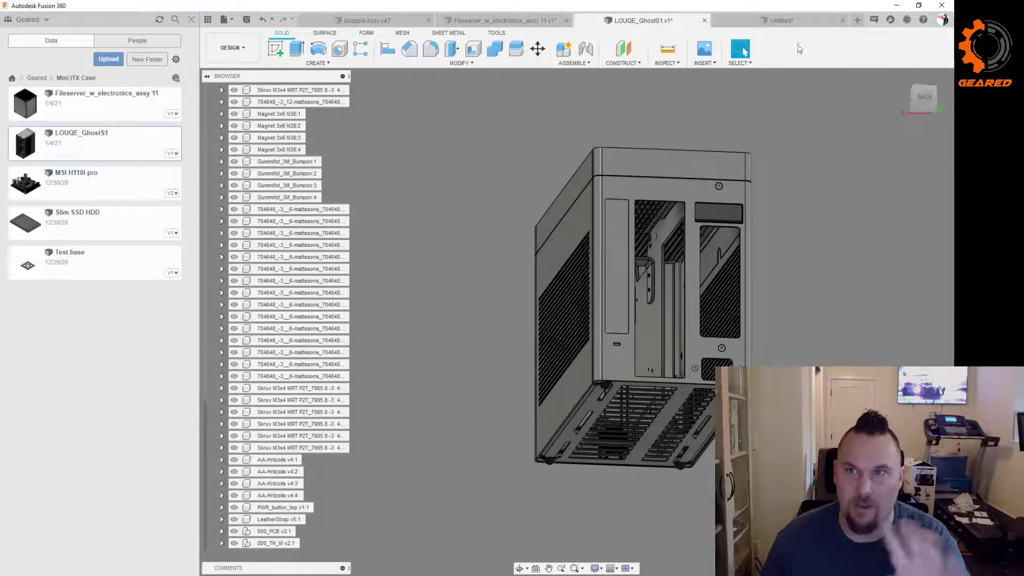
click(792, 24)
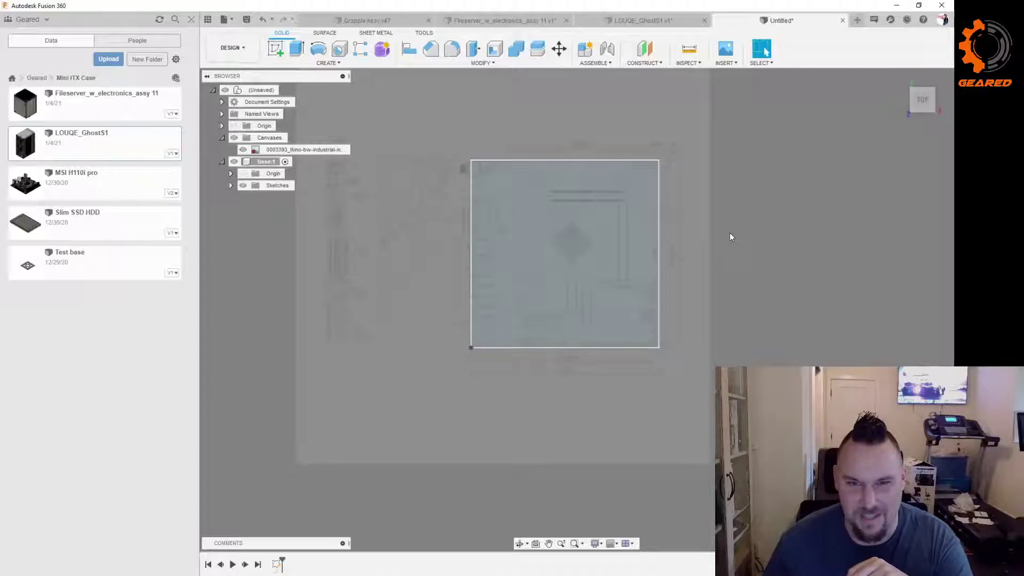
Step: Open the base component's existing sketch for editing
right_click(274, 186)
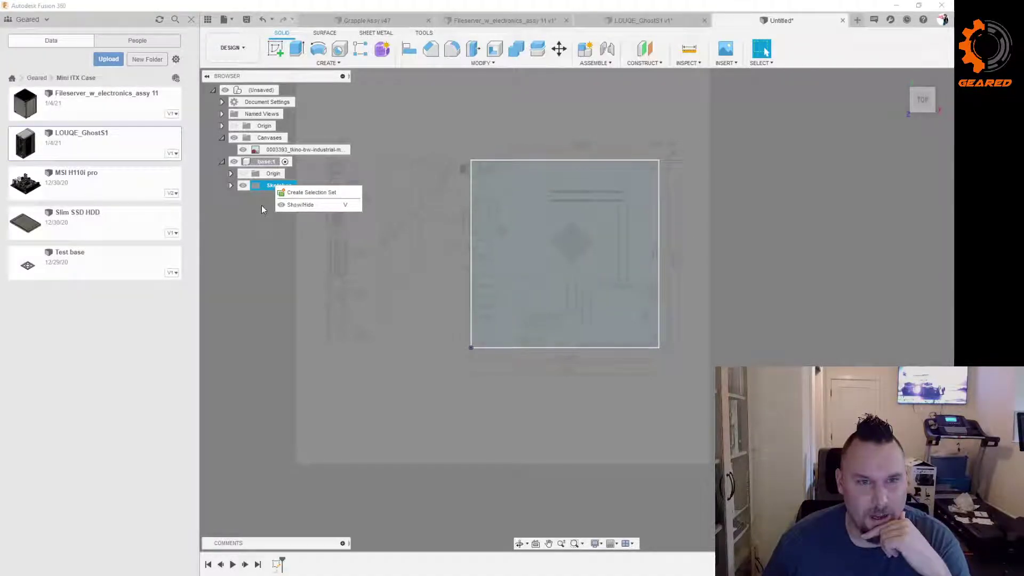
click(262, 205)
click(232, 186)
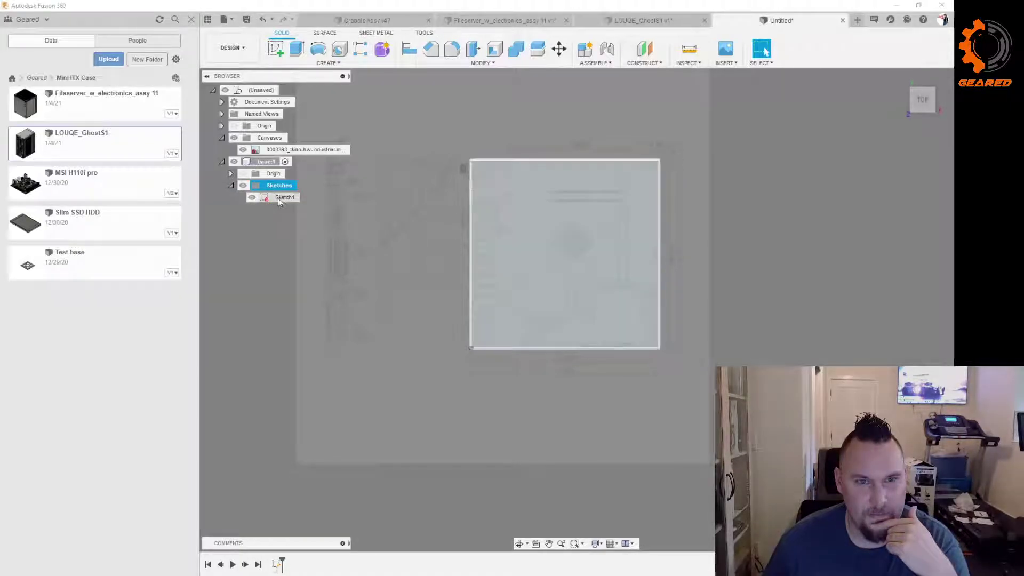
right_click(277, 198)
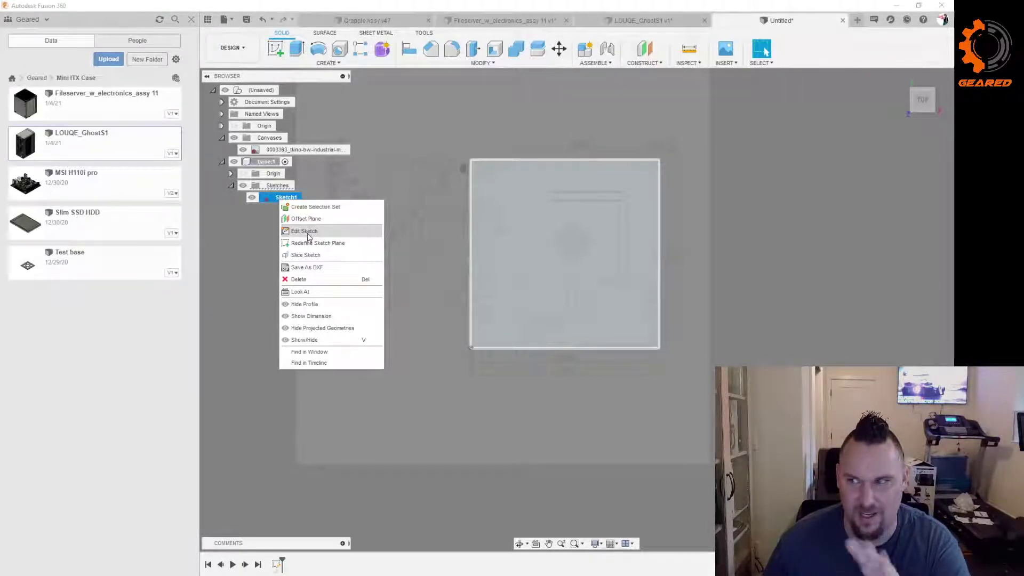
click(309, 233)
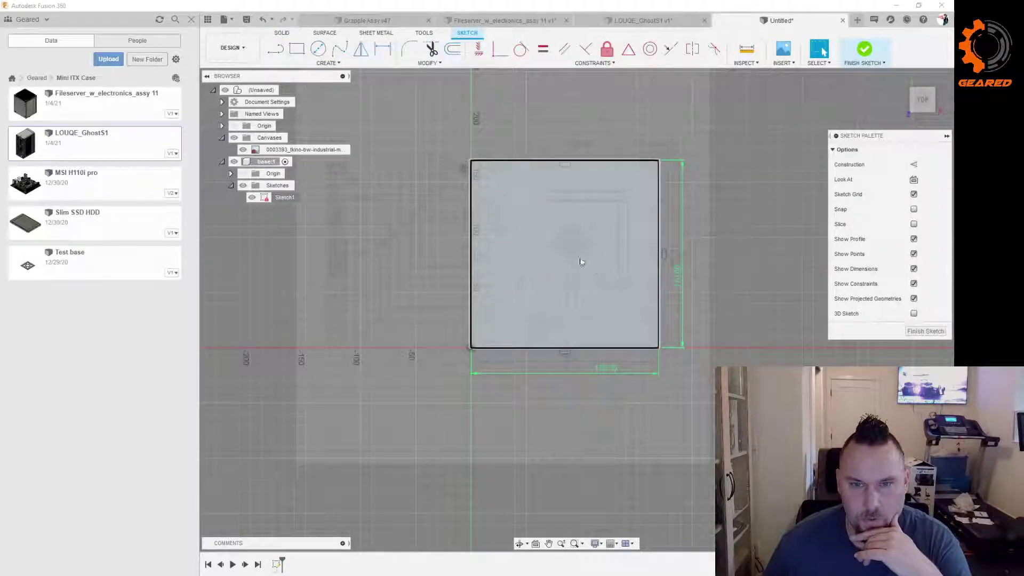
Step: Sketch a circle about 4 mm in diameter over the motherboard's upper-left mounting hole on the canvas
scroll(559, 257, up, 3)
scroll(559, 257, down, 3)
scroll(581, 173, up, 3)
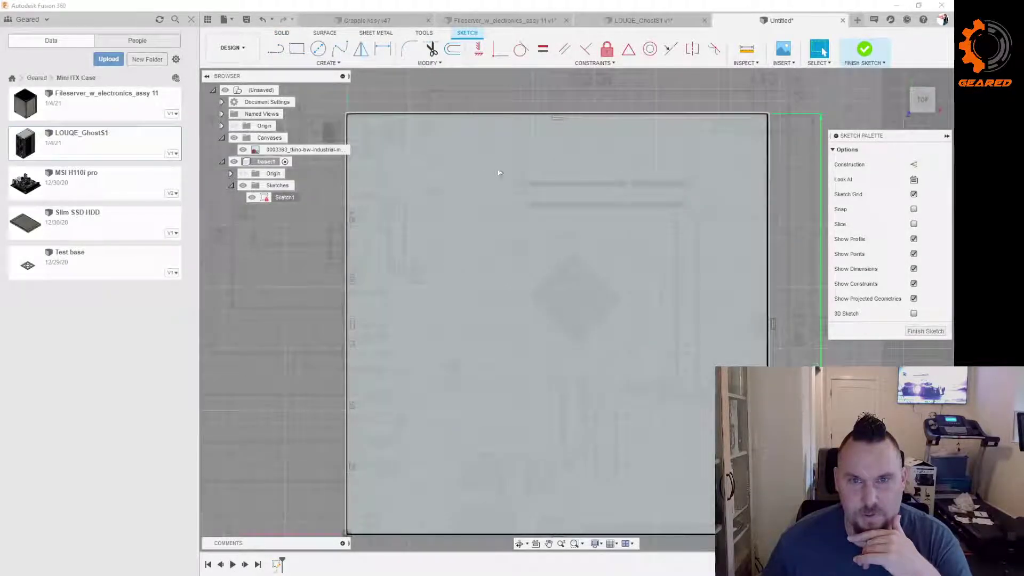
key(c)
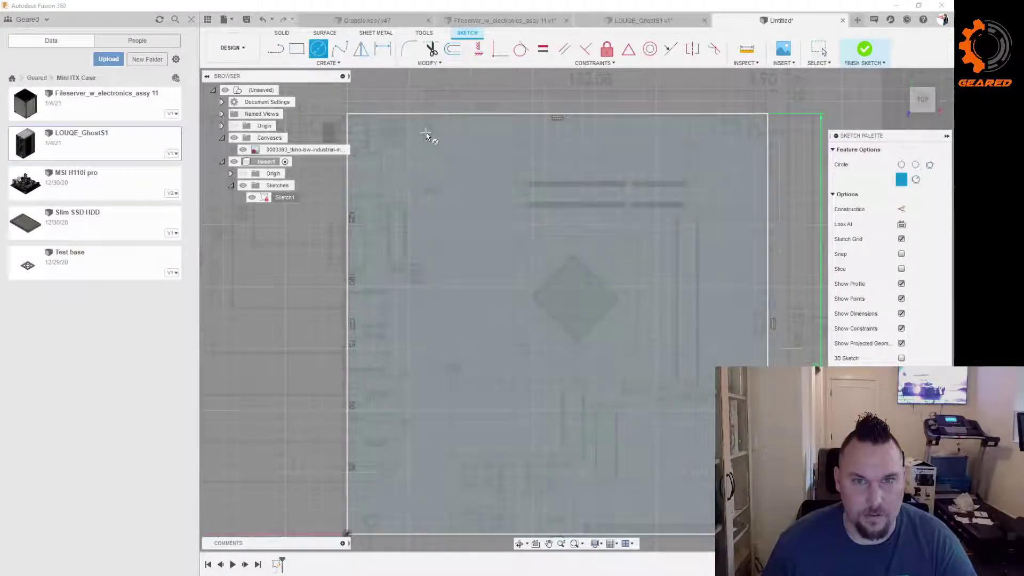
click(425, 133)
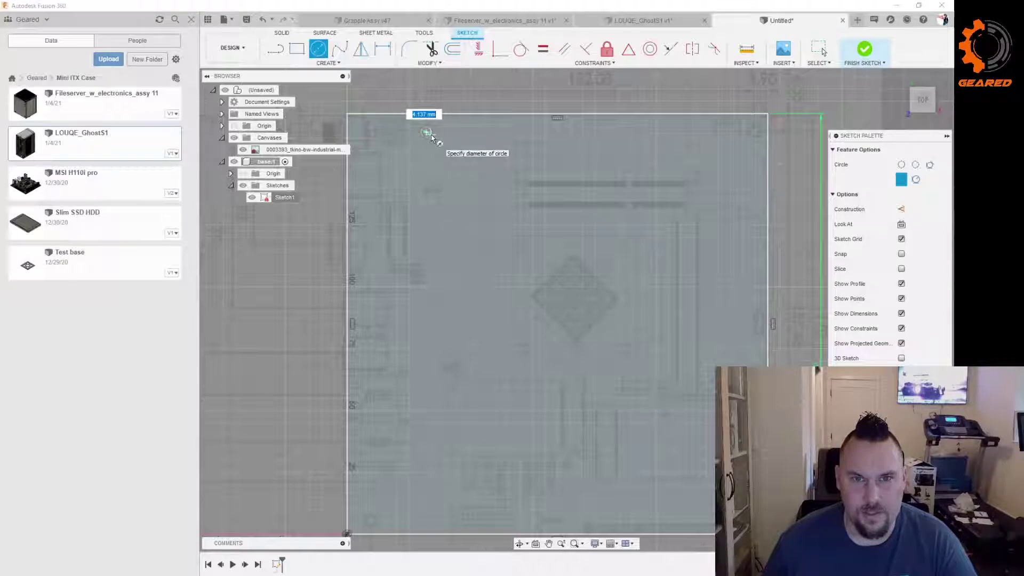
click(431, 135)
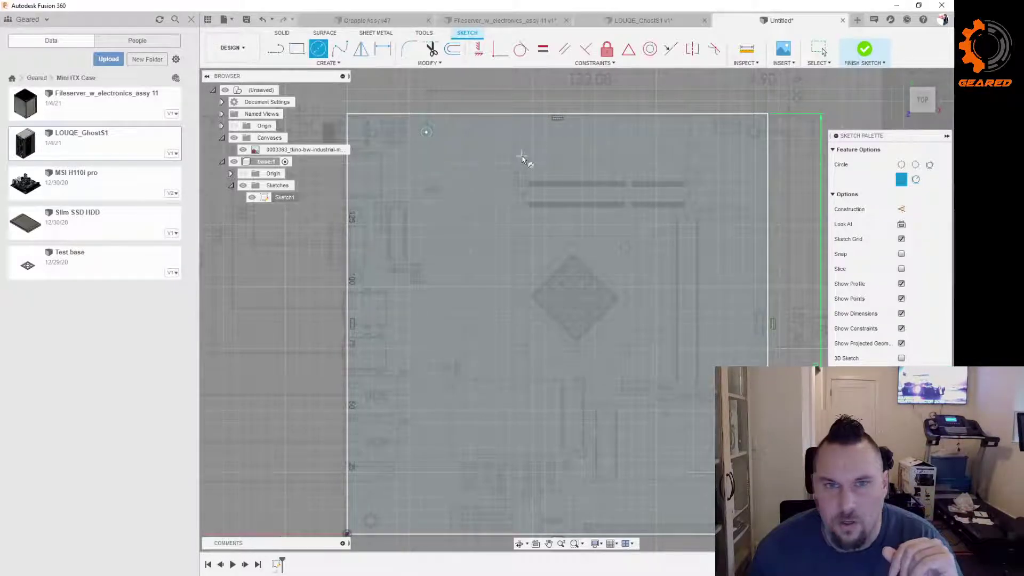
Step: Dimension the upper-left mounting hole circle's diameter as 4 mm
scroll(522, 167, down, 2)
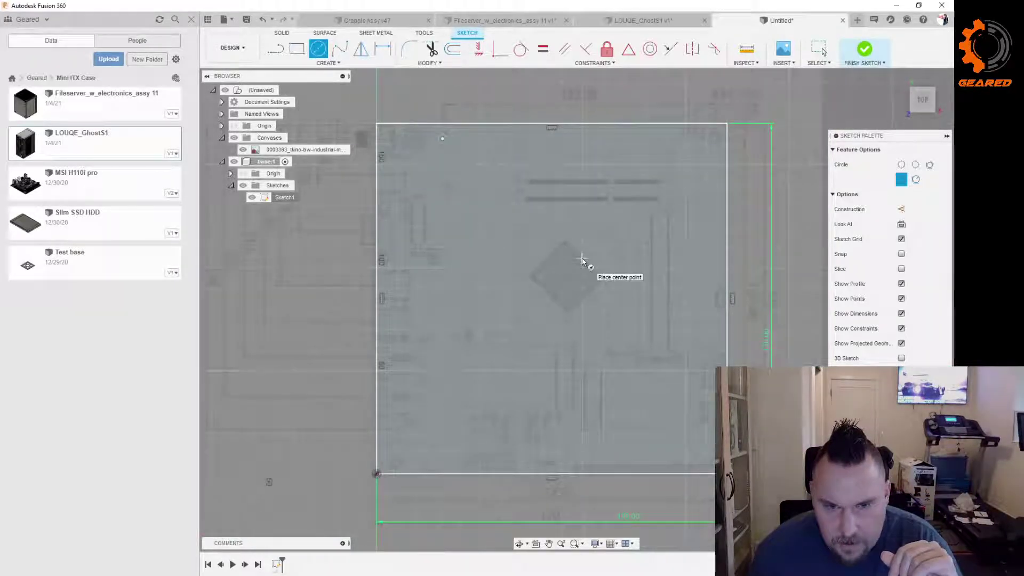
scroll(451, 138, up, 12)
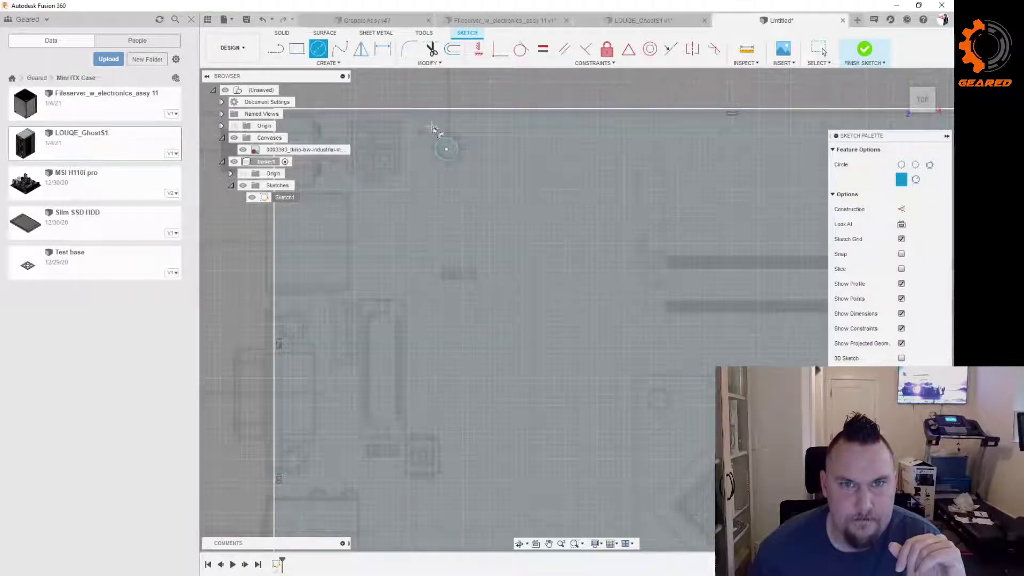
scroll(471, 163, down, 4)
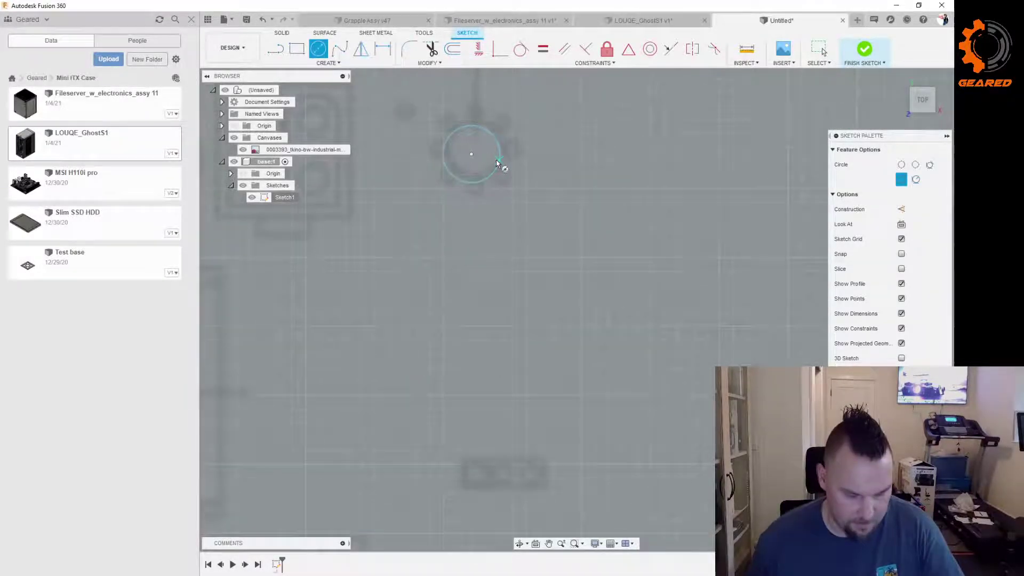
click(498, 170)
key(d)
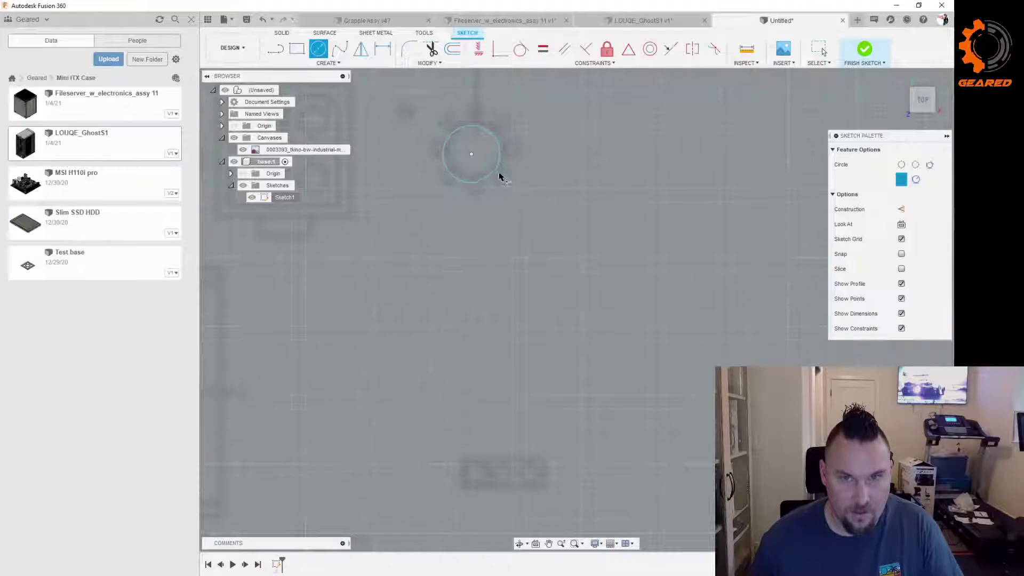
click(498, 168)
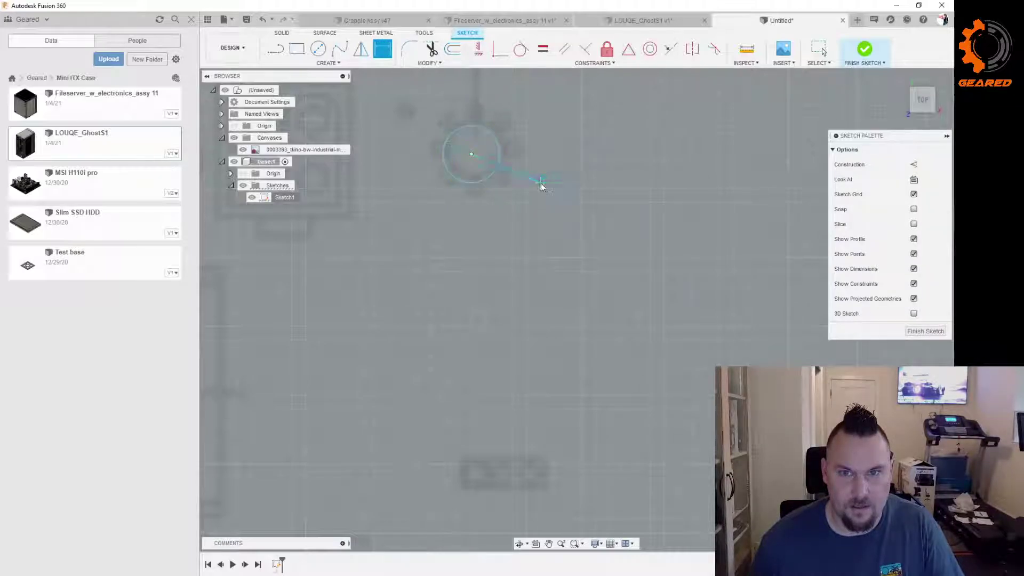
click(541, 183)
key(Return)
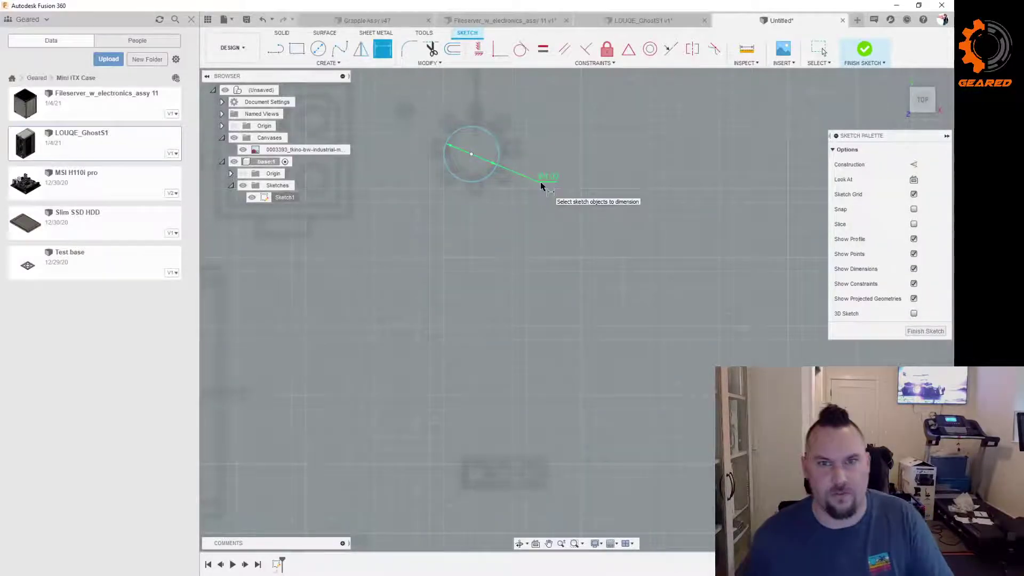
Step: Sketch a circle over the upper-right mounting hole and set its diameter to d3, the first circle's dimension
scroll(540, 181, down, 5)
scroll(480, 219, down, 3)
scroll(592, 197, down, 3)
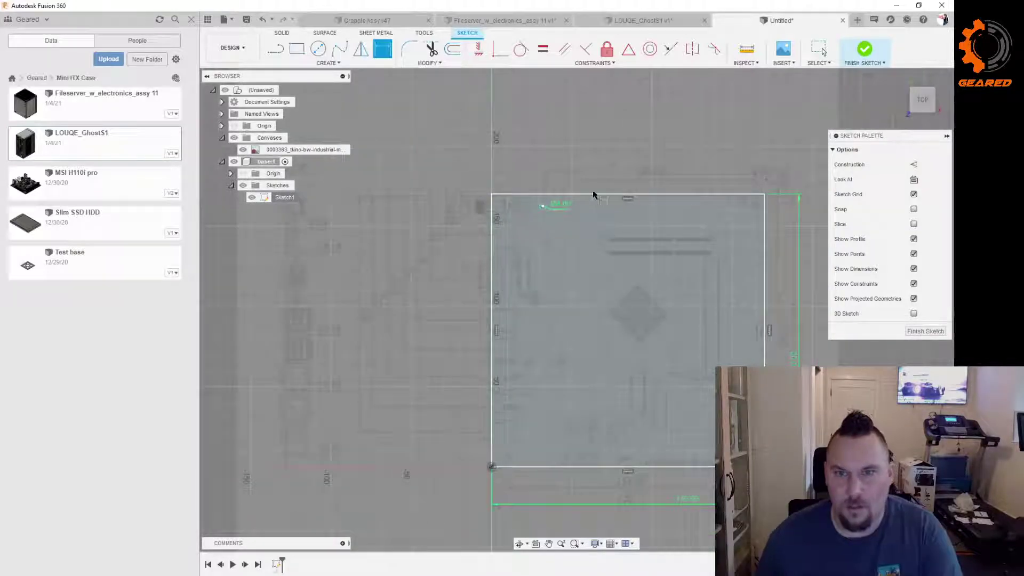
scroll(790, 196, up, 2)
scroll(750, 200, down, 2)
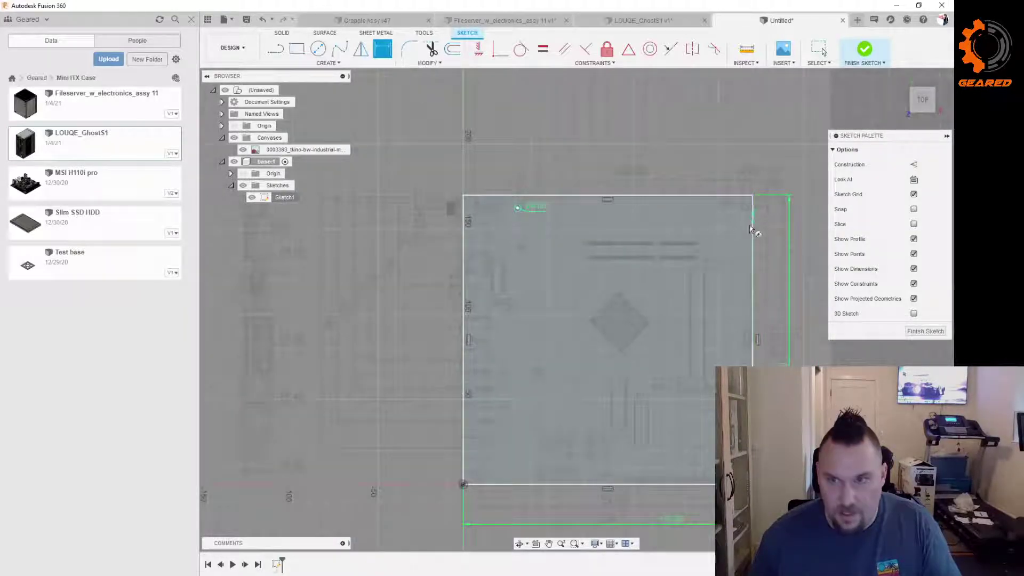
key(c)
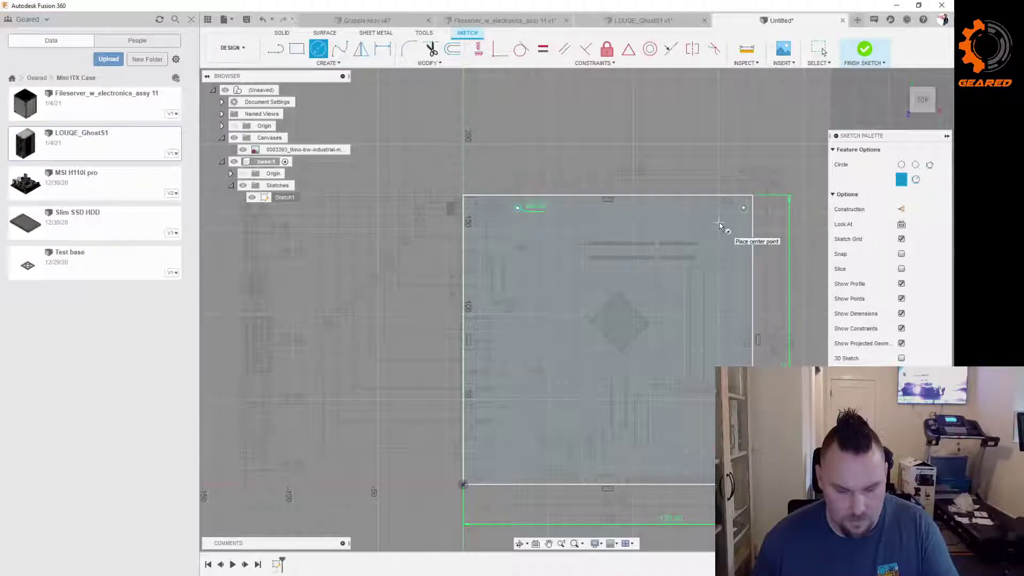
key(d)
click(742, 212)
click(715, 220)
text(43)
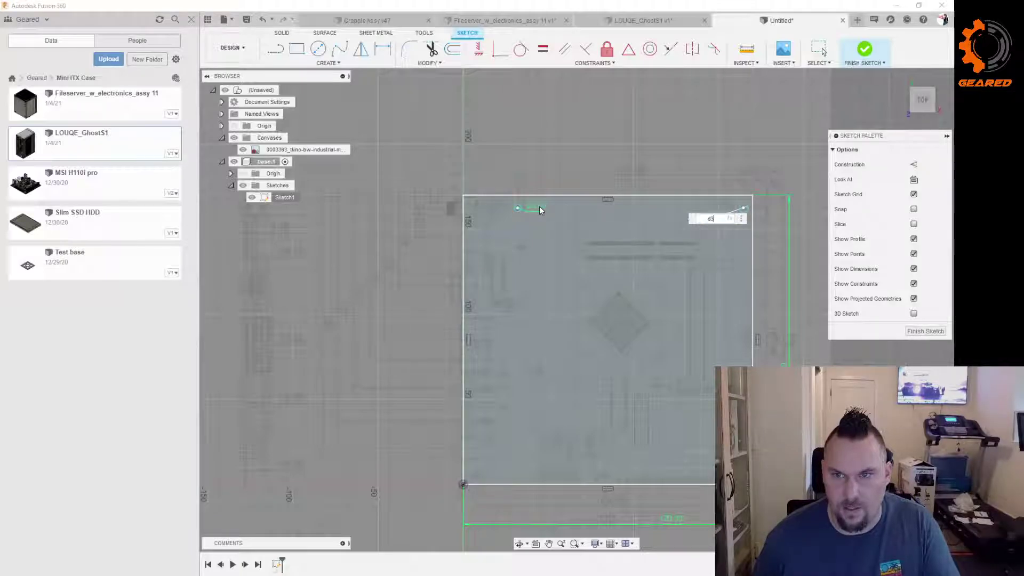
key(Return)
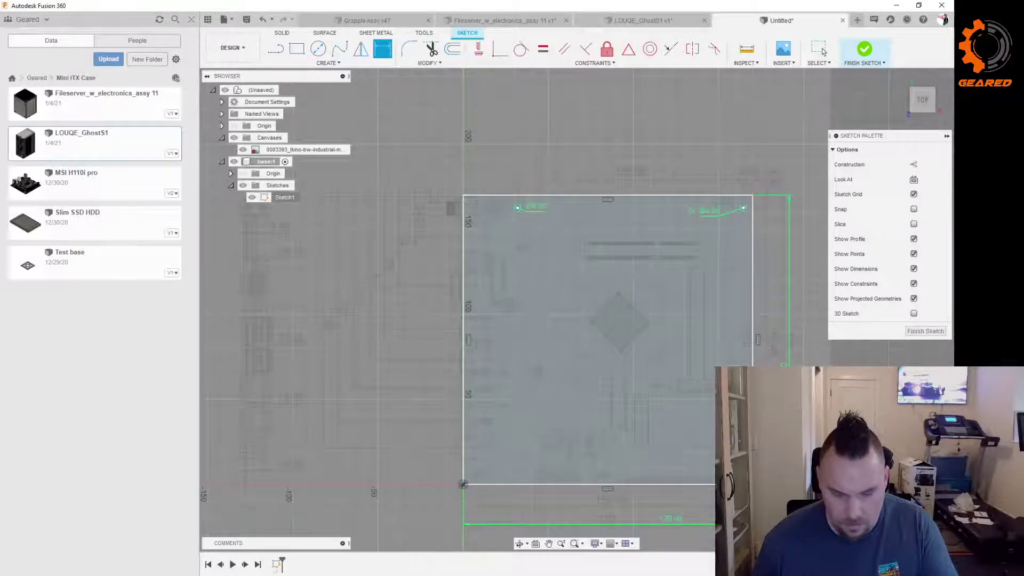
Step: Sketch a circle over the lower-right mounting hole and dimension its diameter by reference to the first circle
key(c)
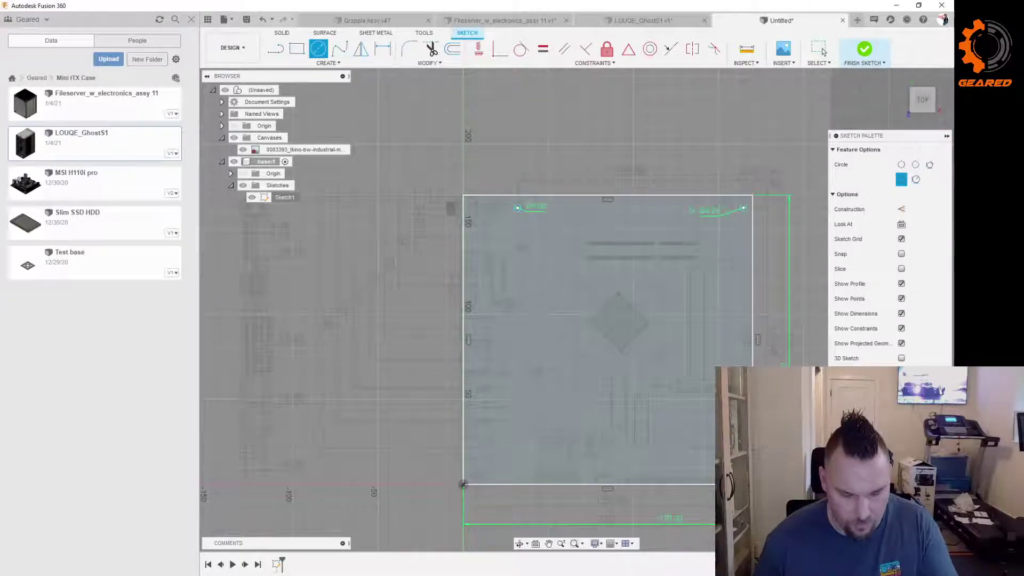
key(d)
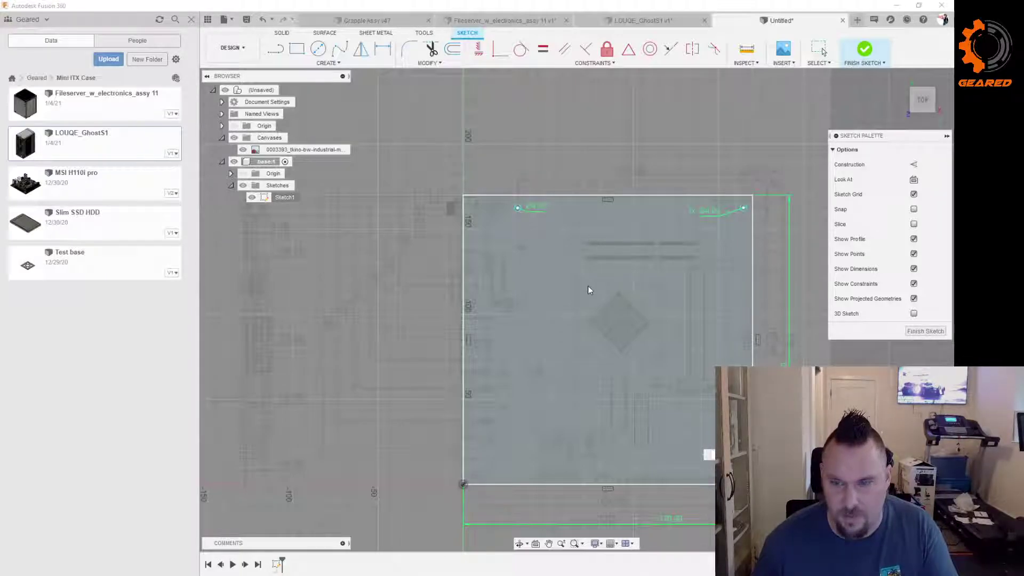
key(d)
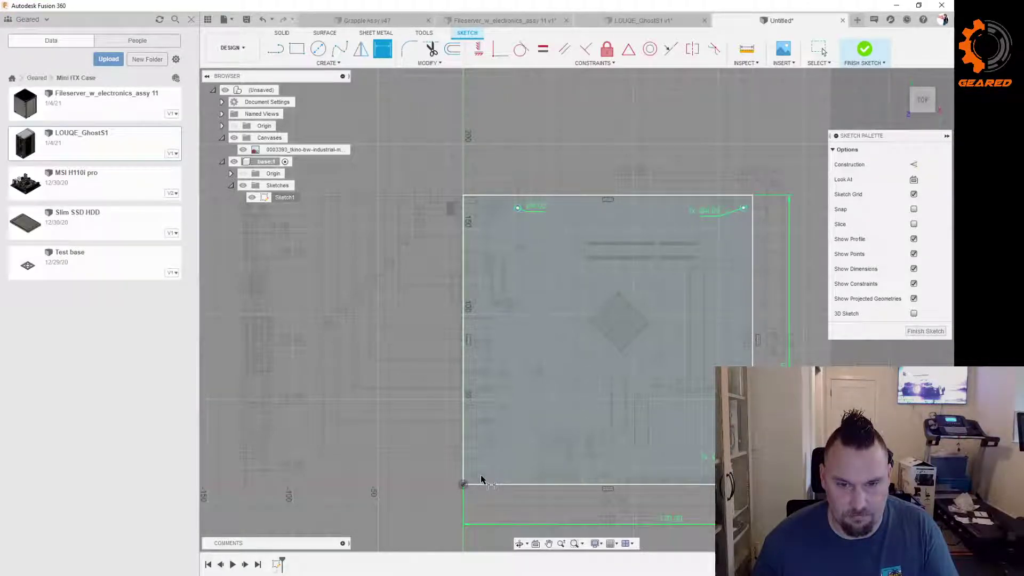
Step: Sketch a circle over the lower-left mounting hole near the origin and set its diameter to d3
key(c)
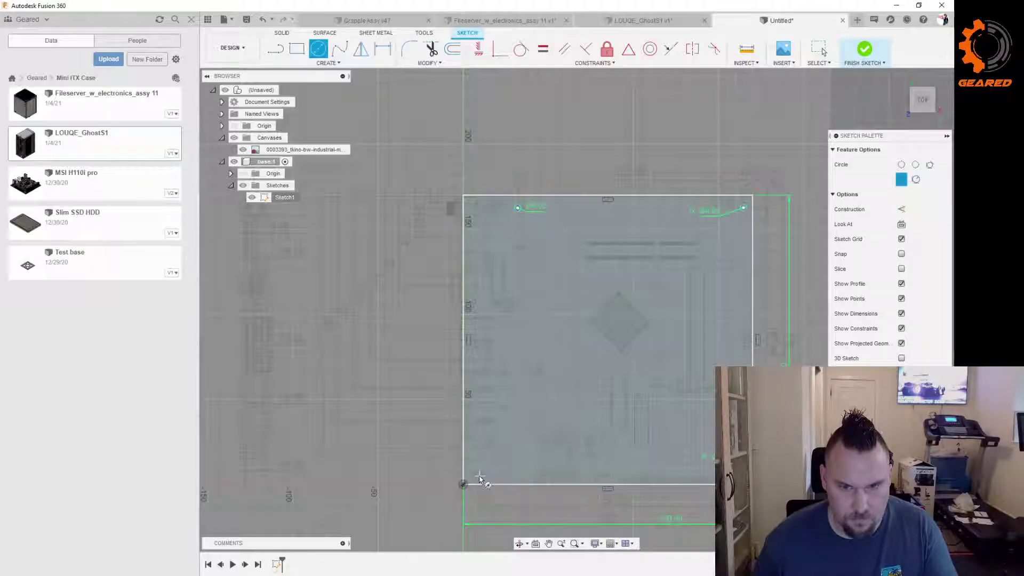
click(480, 477)
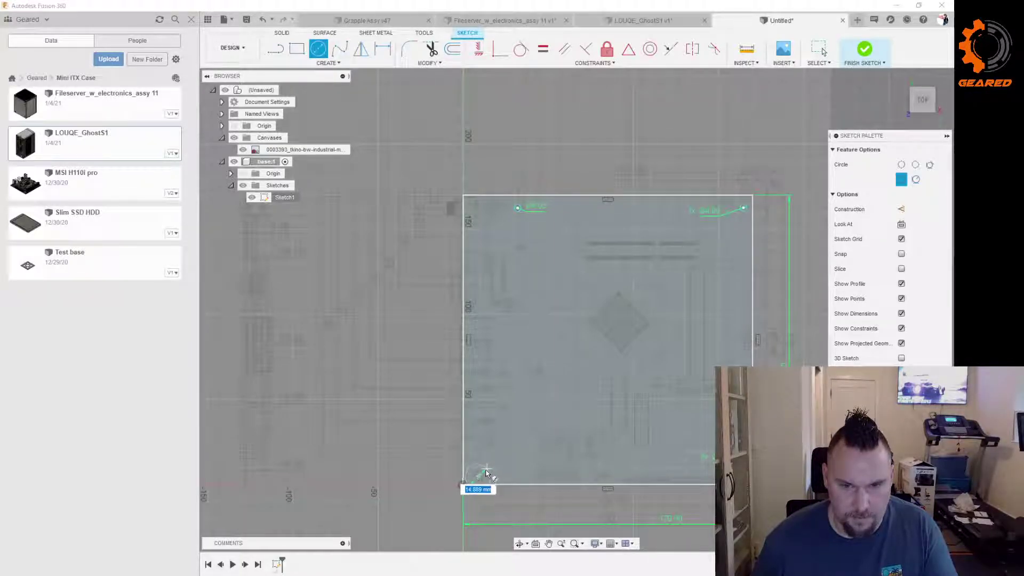
click(486, 473)
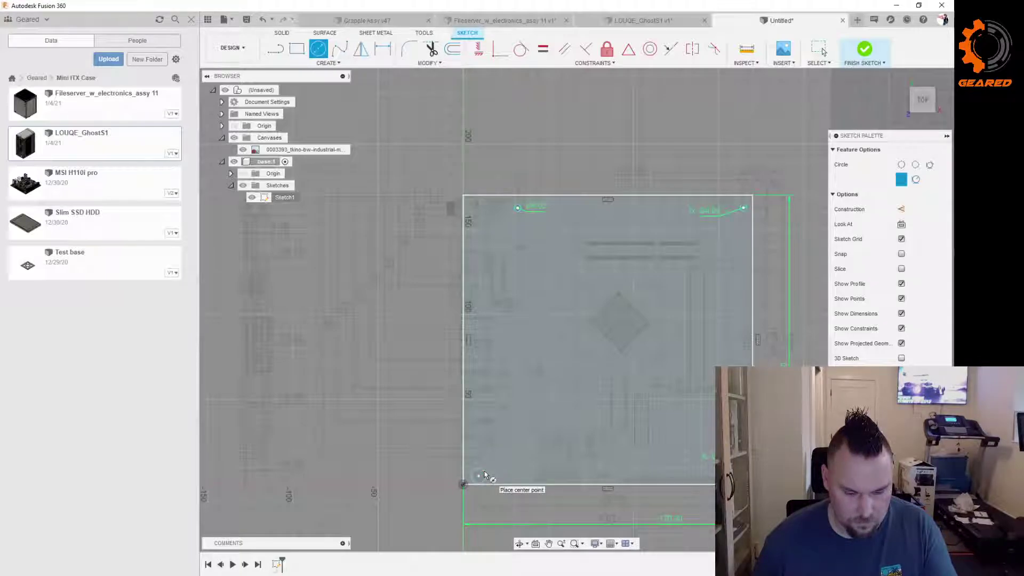
key(d)
click(502, 464)
text(d3)
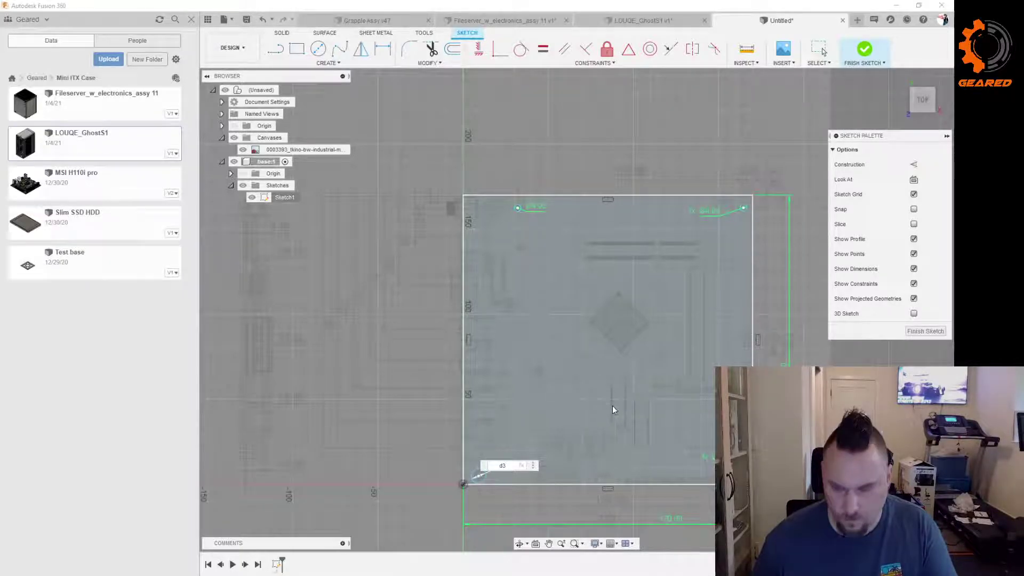
key(Return)
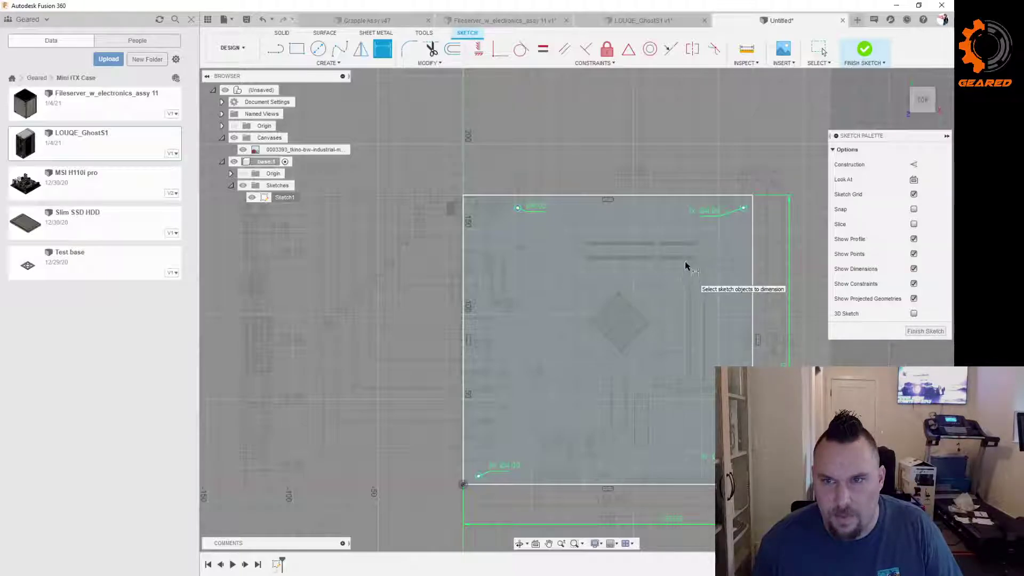
Step: Dimension the horizontal distance between the two upper mounting hole centres as 132 mm
click(518, 208)
click(744, 208)
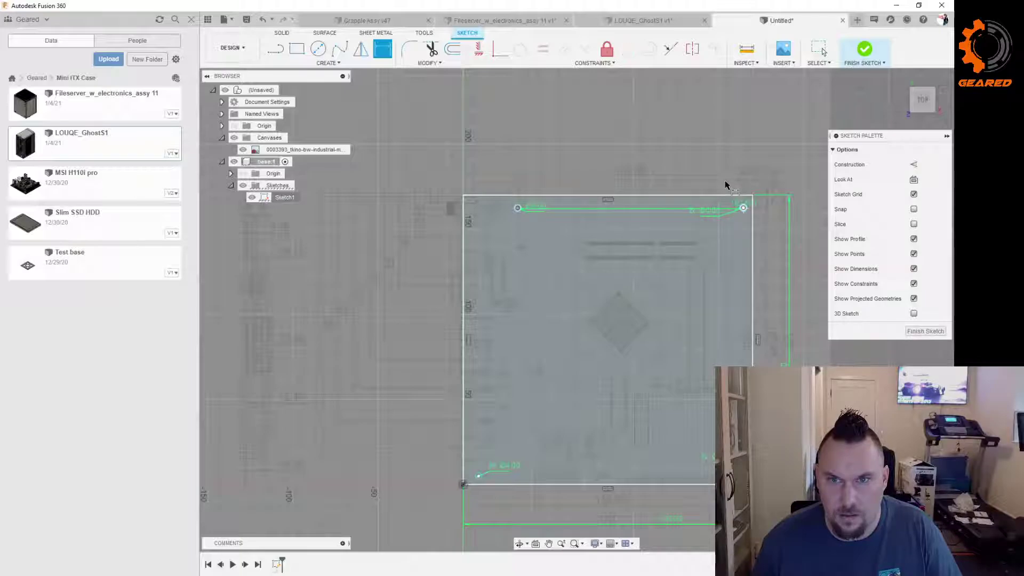
click(726, 183)
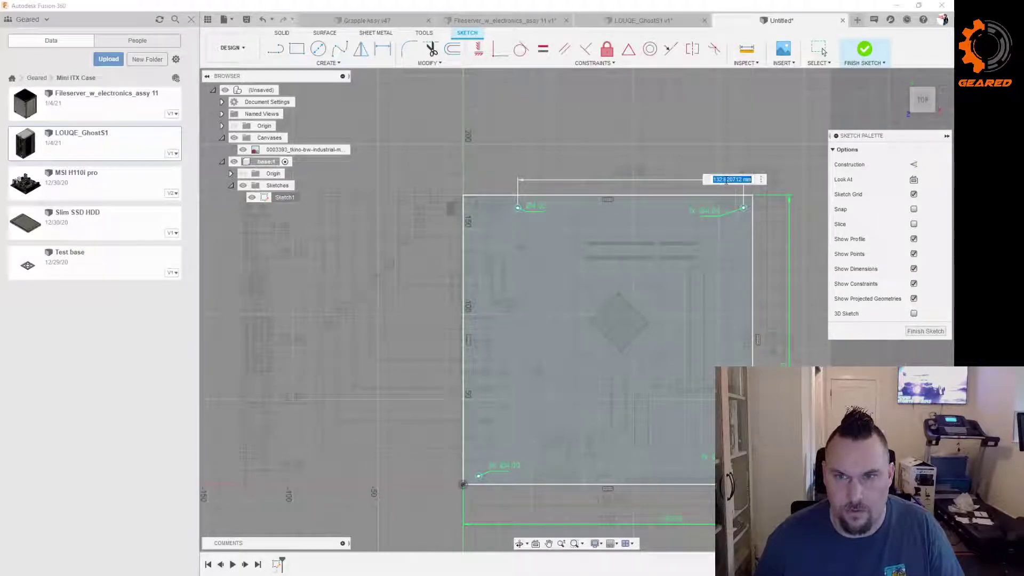
text(132)
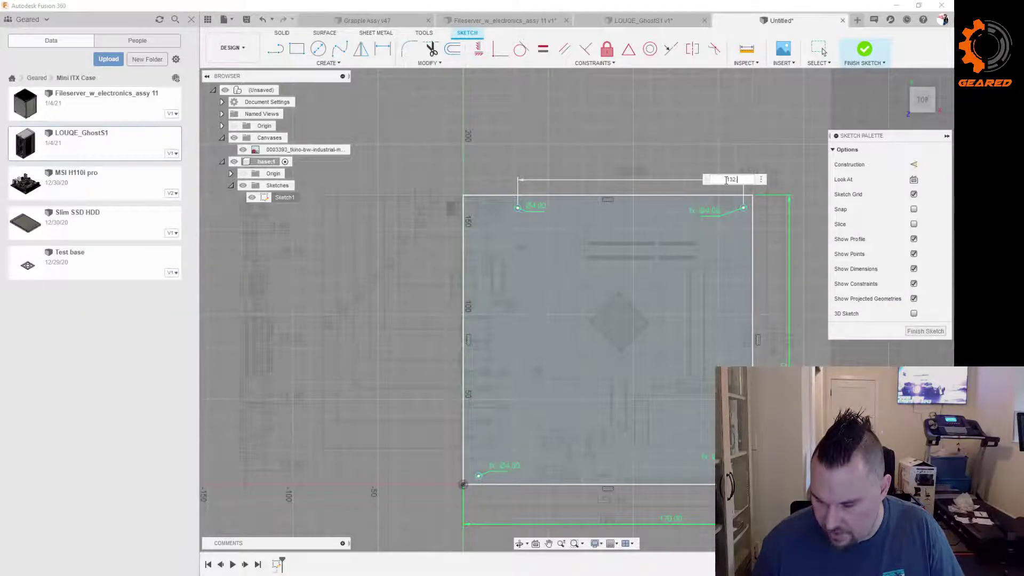
key(Return)
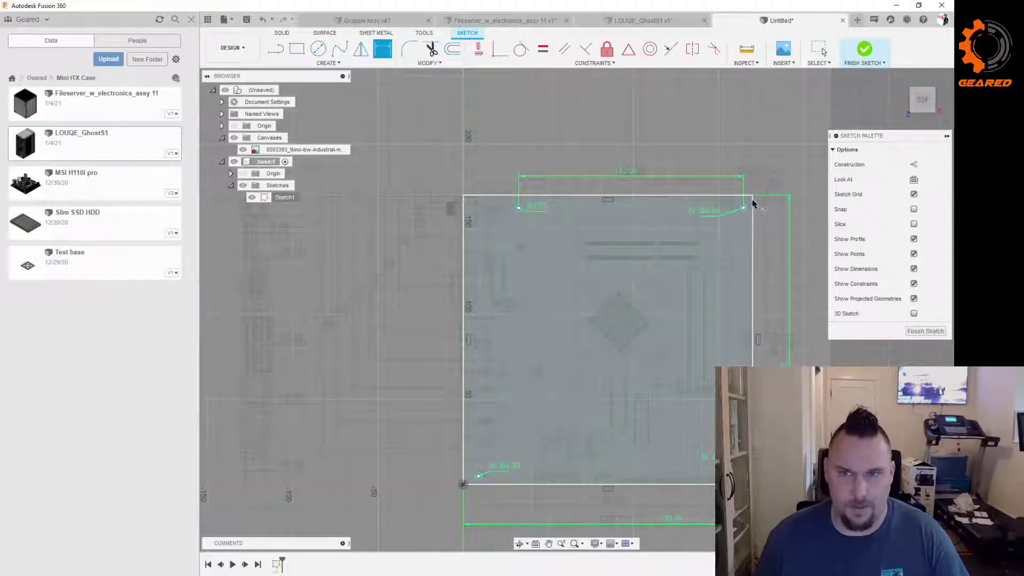
scroll(773, 192, up, 5)
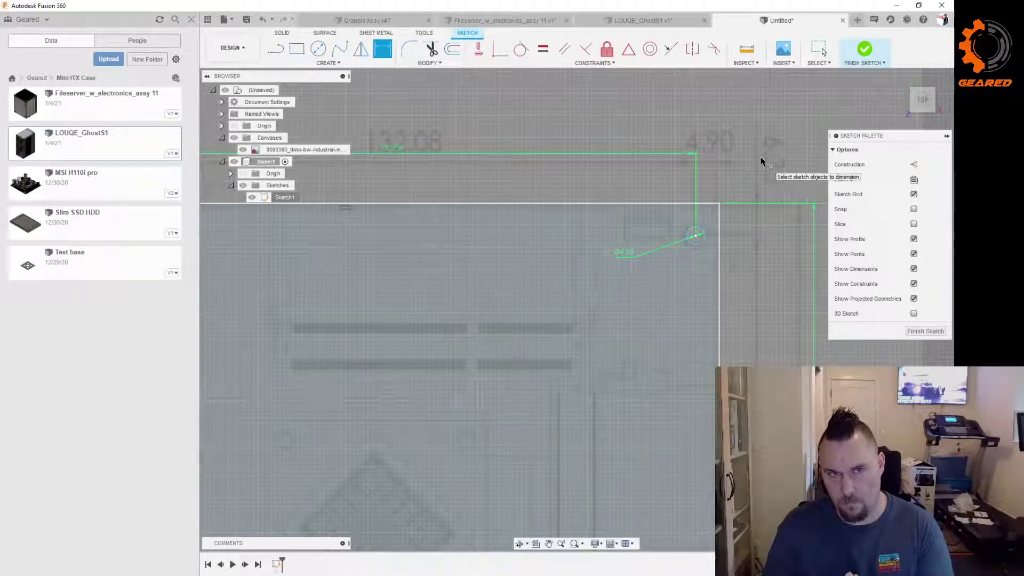
click(425, 34)
click(285, 34)
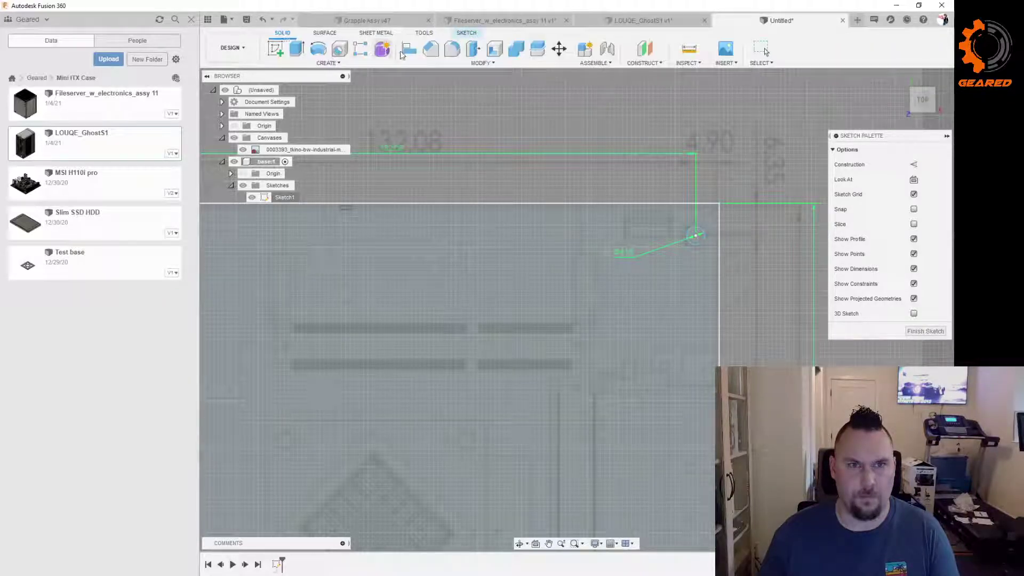
click(480, 63)
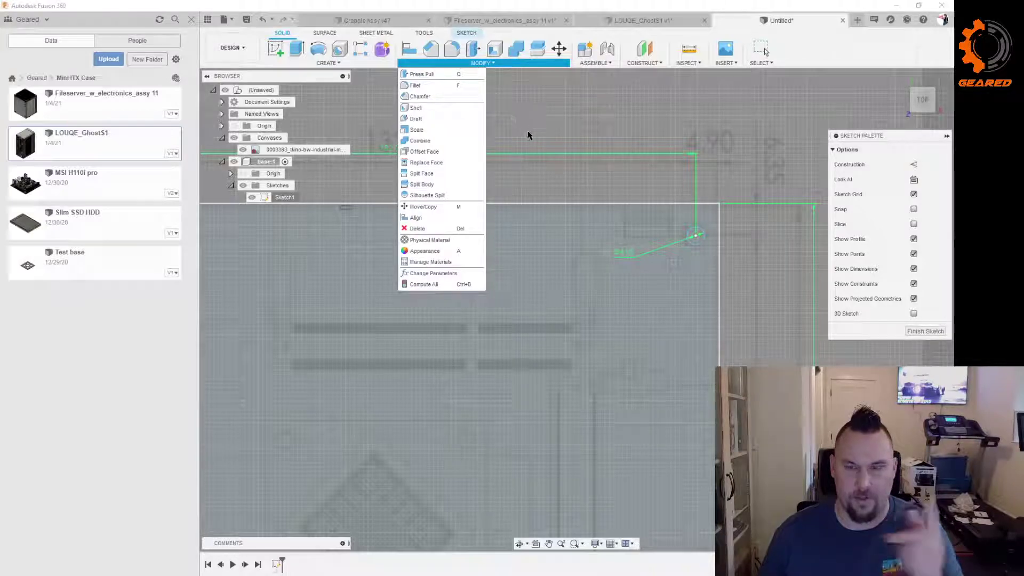
click(475, 64)
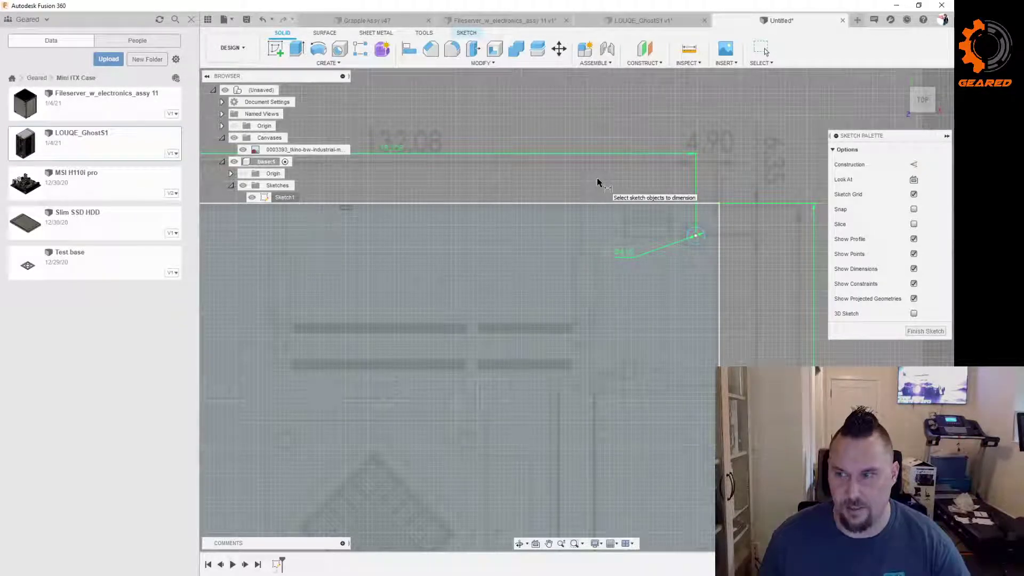
Step: Dimension the horizontal distance from the upper-right mounting hole's centre to the board's right edge as 4.9 mm
click(718, 227)
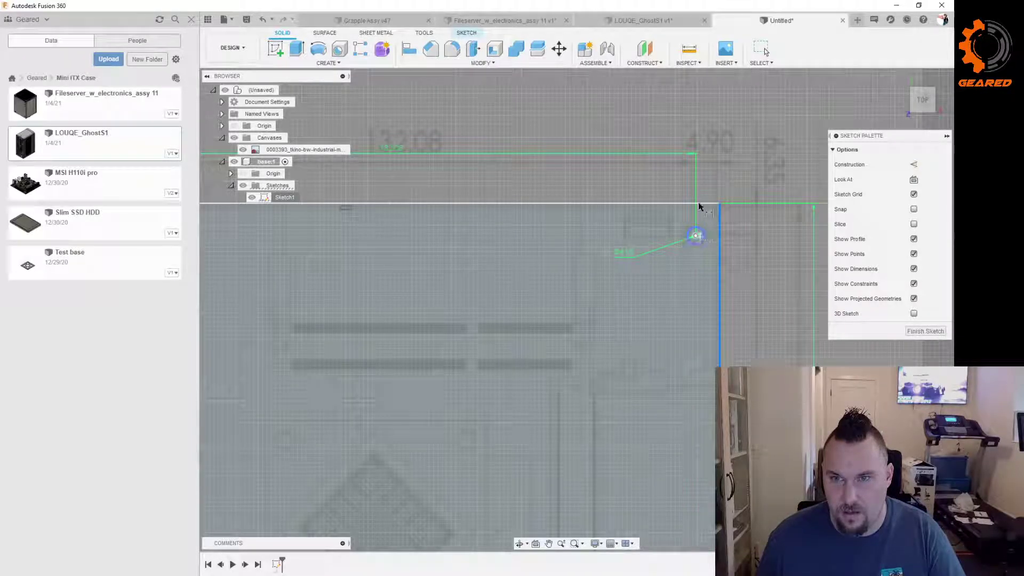
click(711, 160)
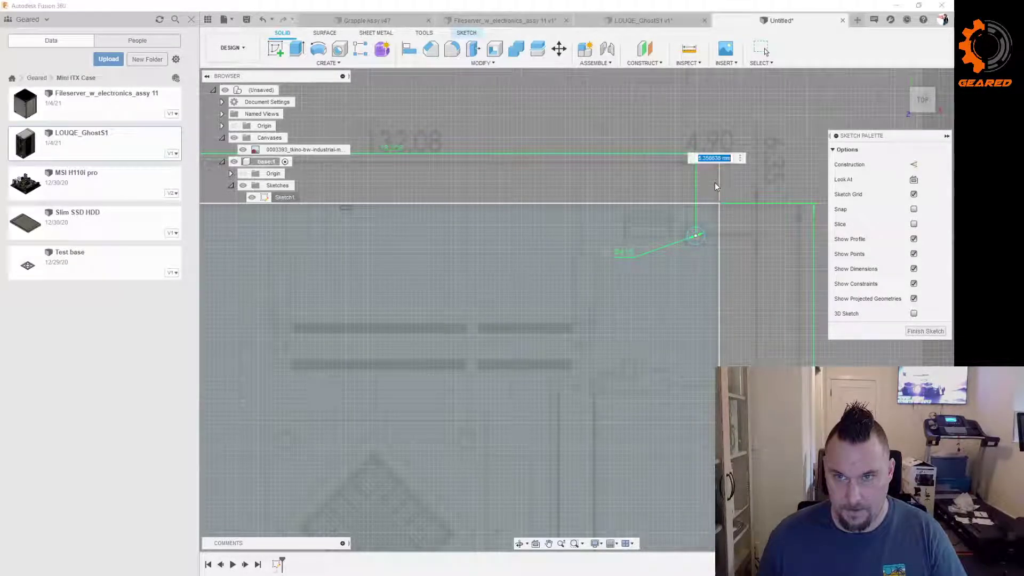
text(4.9)
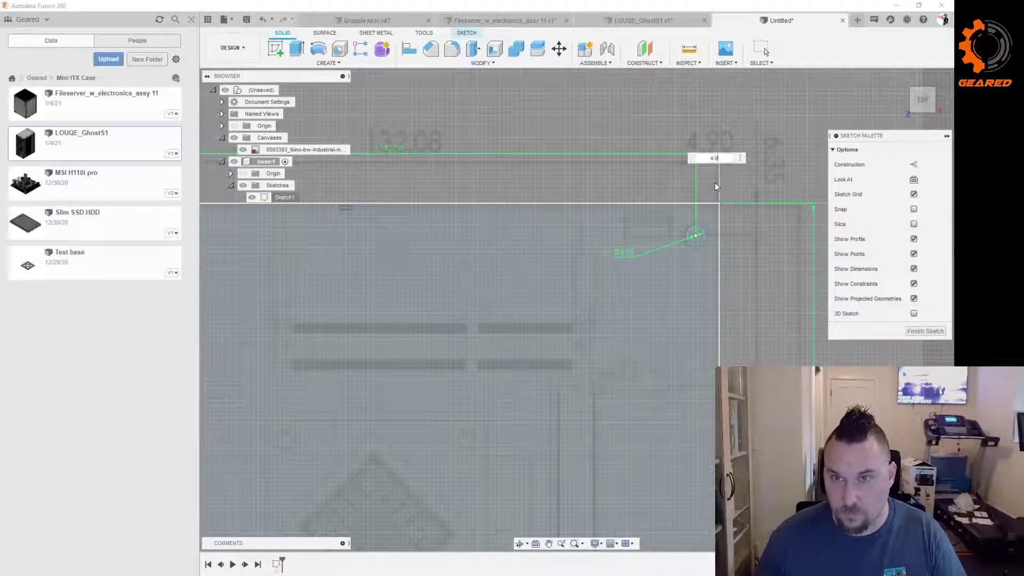
key(Return)
Step: Dimension the vertical distance between the two right-hand mounting holes as 157.48 mm and reposition the dimension text midway along its line
key(d)
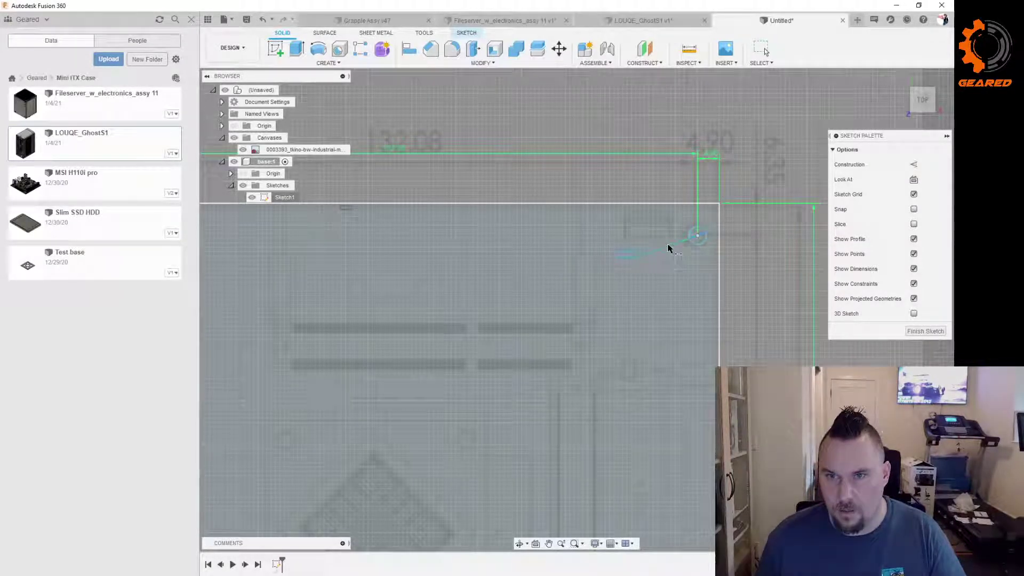
scroll(695, 246, down, 3)
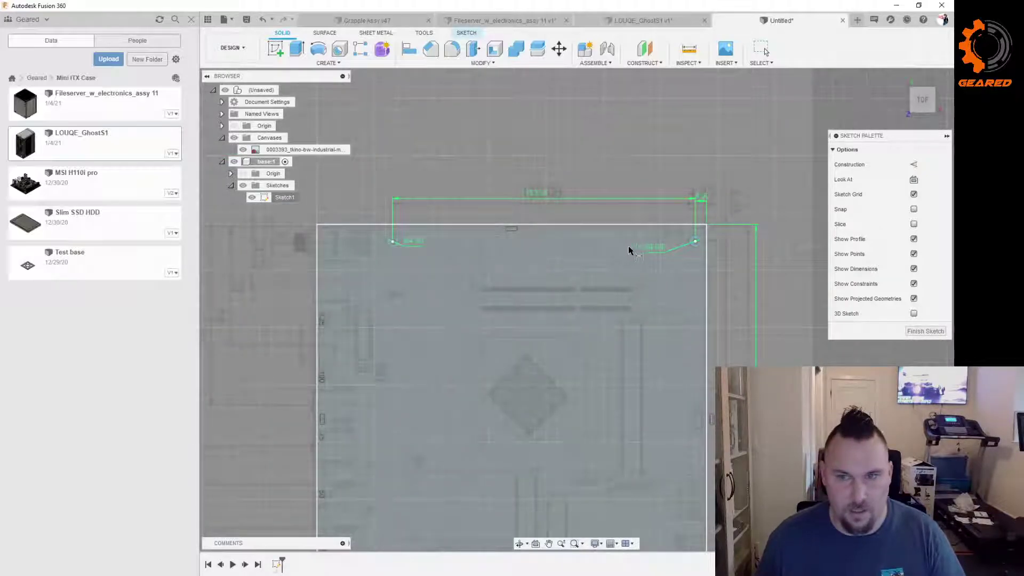
scroll(666, 283, down, 2)
scroll(693, 328, up, 1)
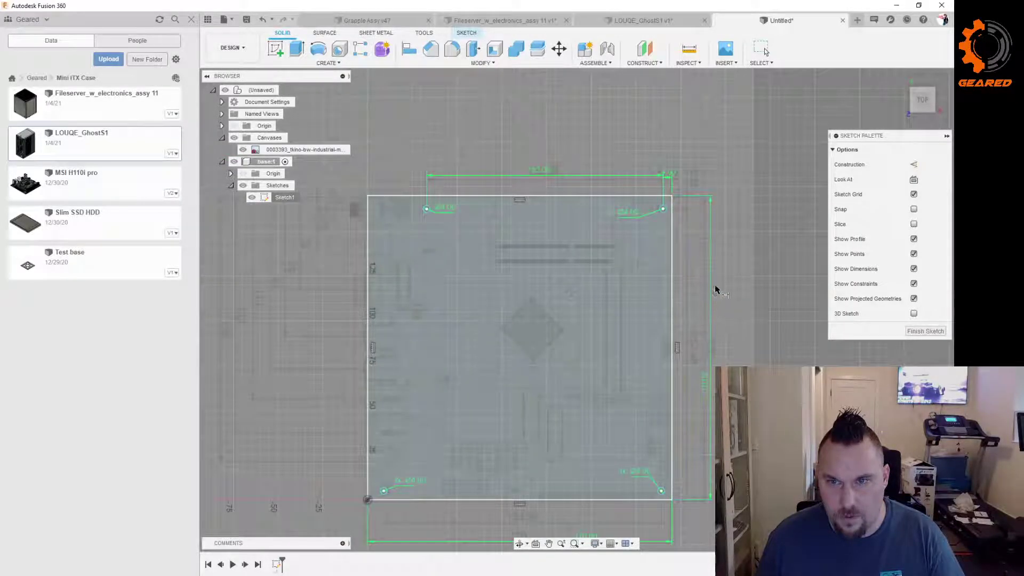
click(709, 353)
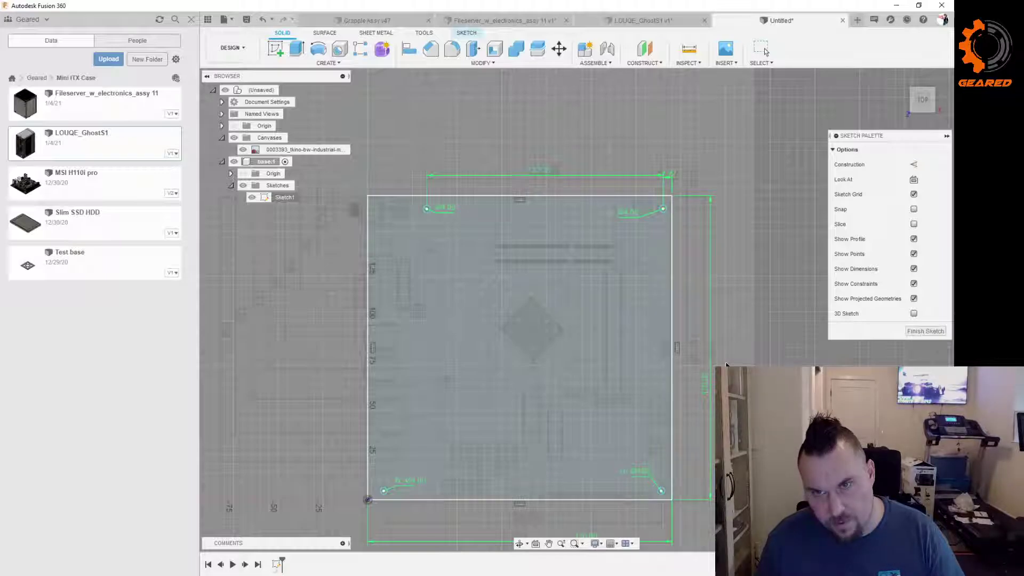
click(663, 209)
click(661, 491)
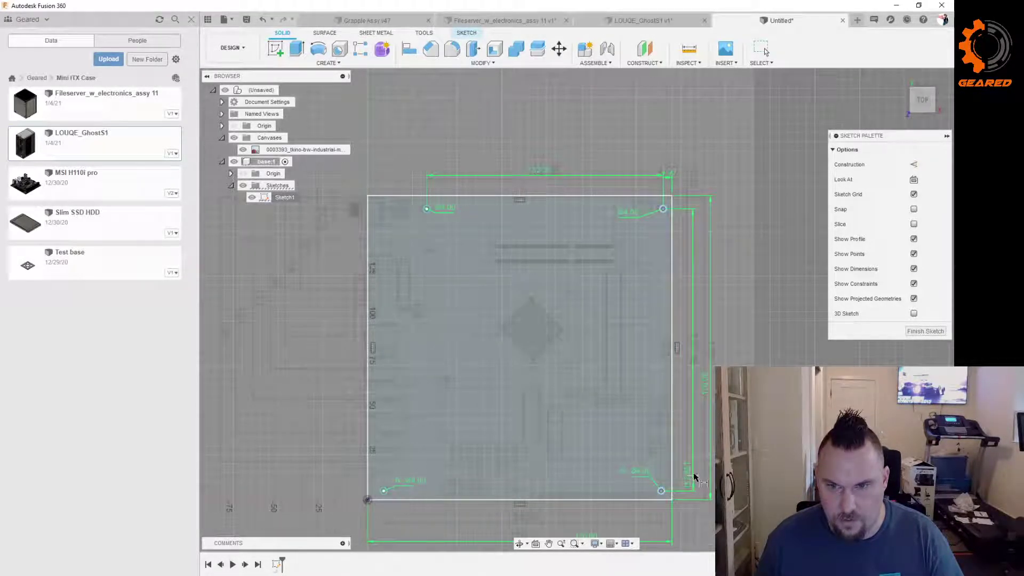
click(692, 475)
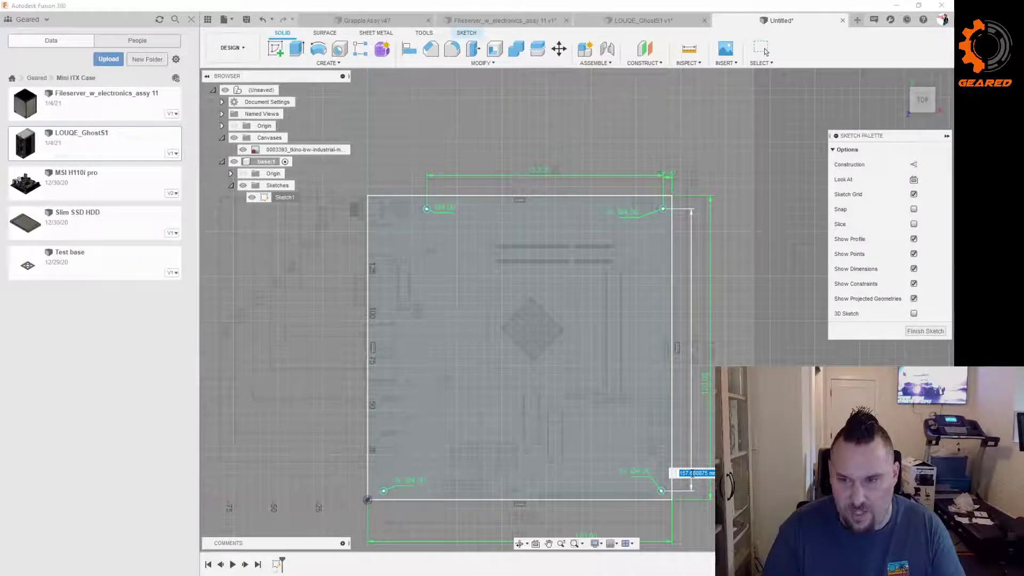
key(BackSpace)
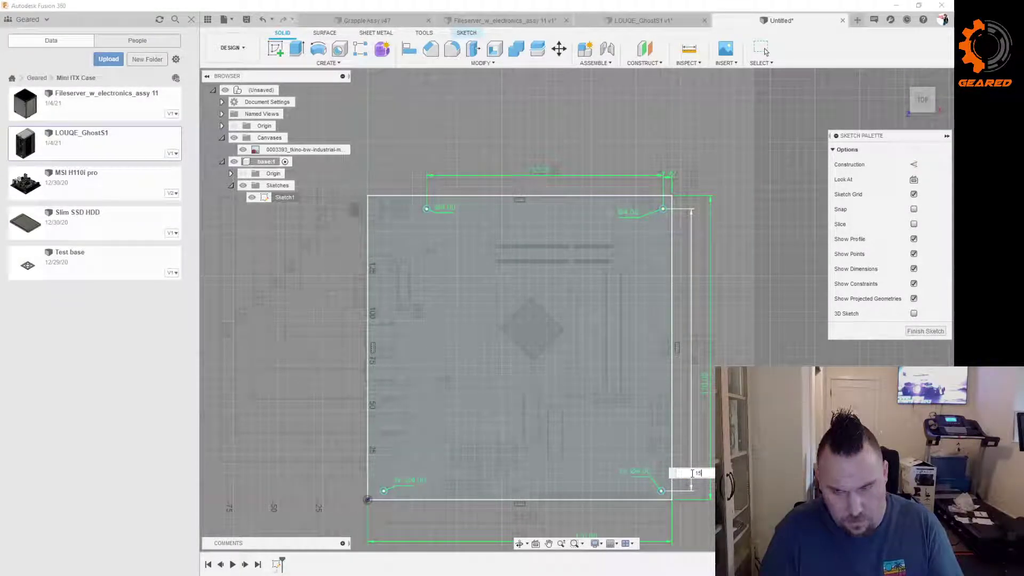
text(157)
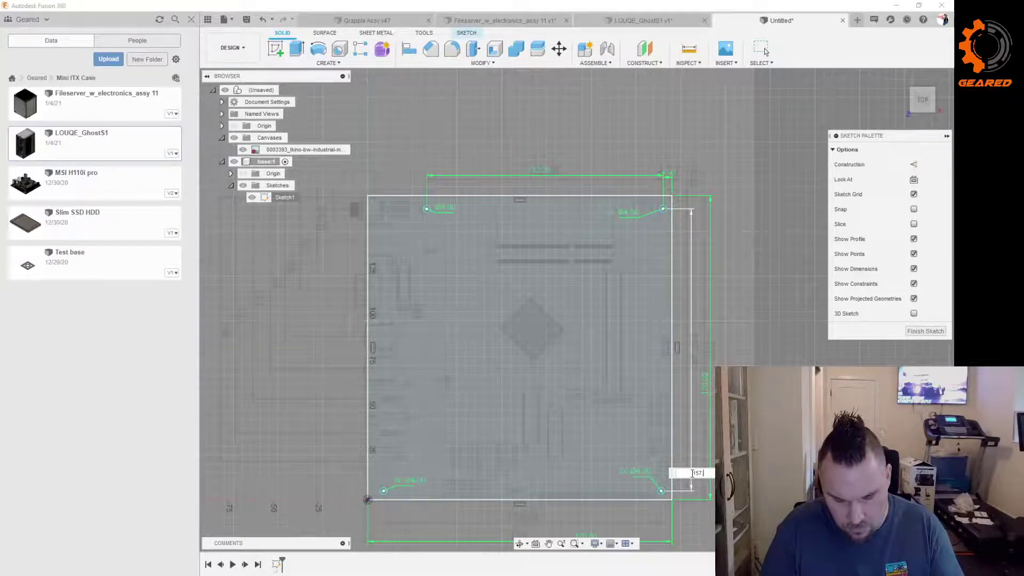
text(.48)
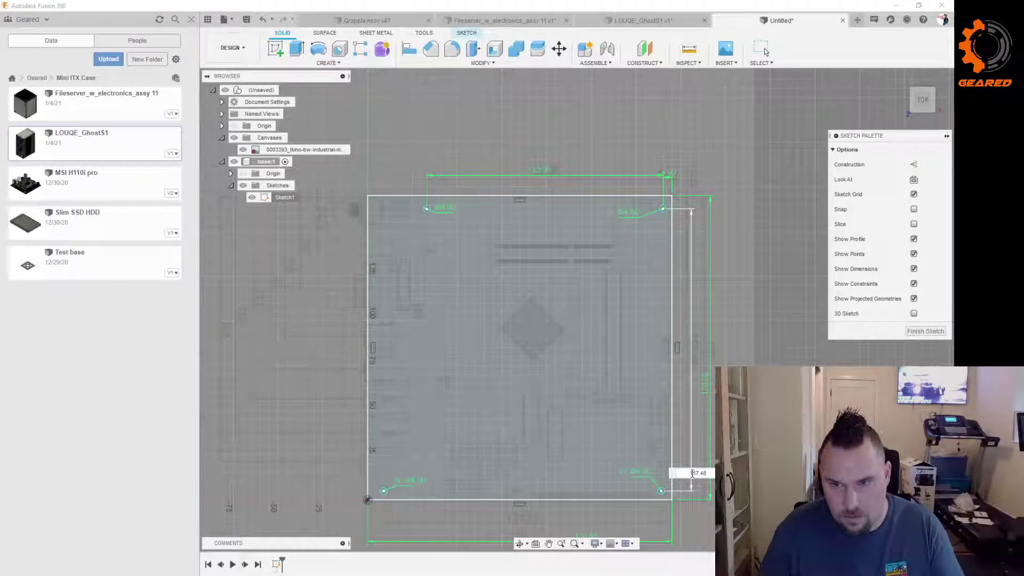
key(Return)
drag(685, 474, 690, 357)
key(d)
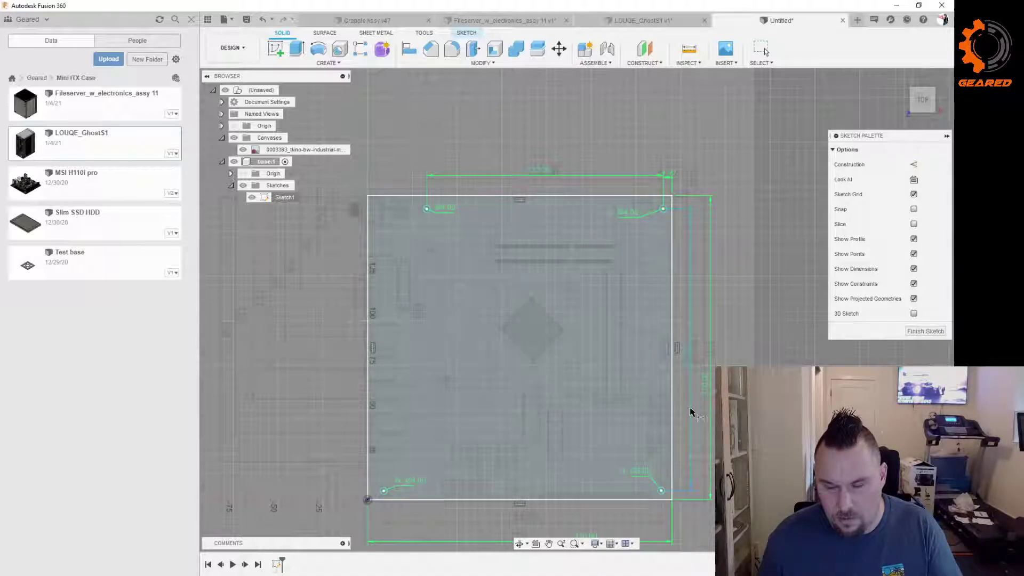
click(691, 412)
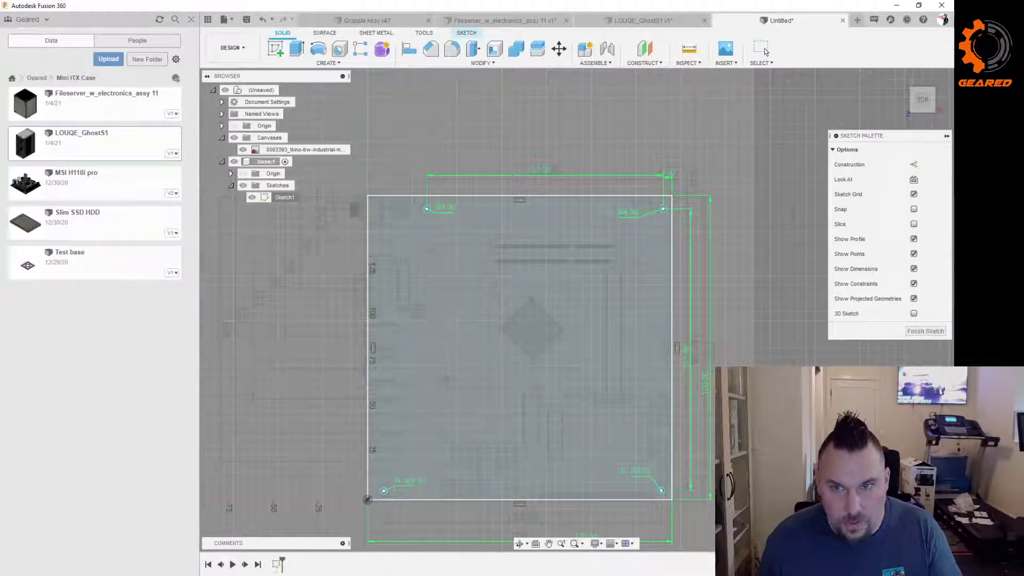
Step: Dimension the horizontal distance between the two lower mounting hole centres as 154.94 mm, placing it below the board outline
scroll(693, 400, down, 3)
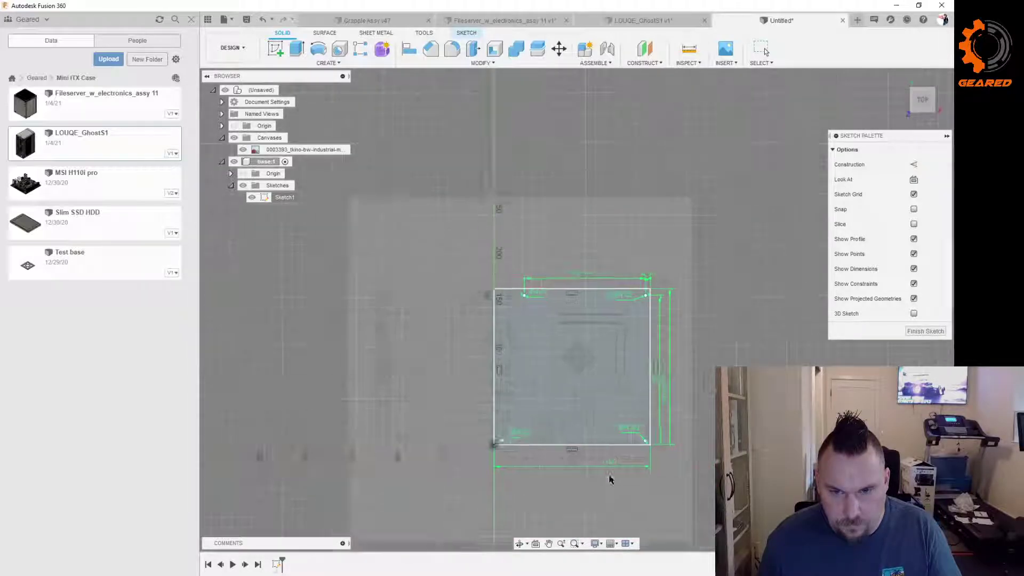
scroll(608, 475, up, 5)
scroll(592, 414, up, 3)
scroll(592, 414, down, 1)
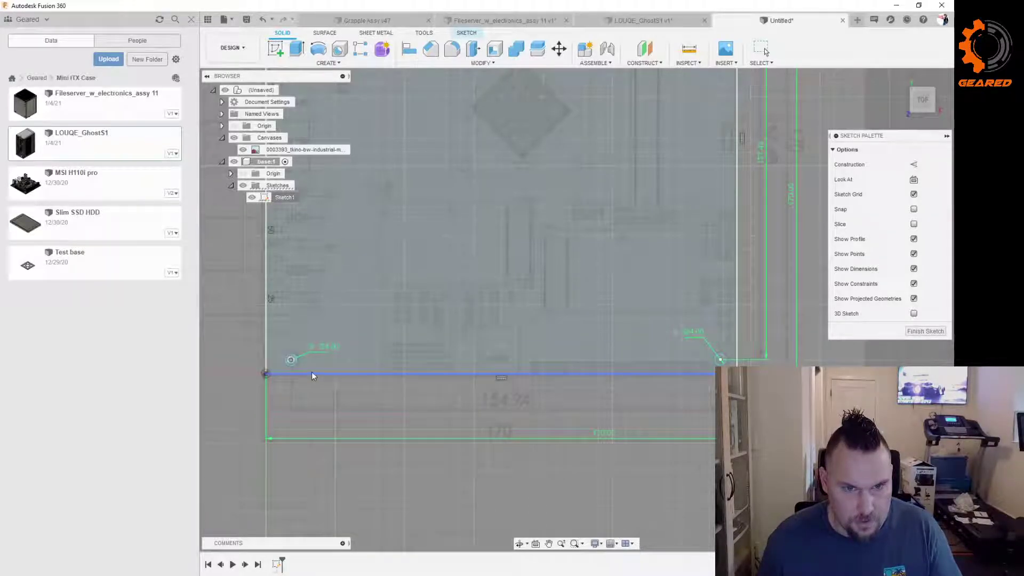
key(f)
key(Escape)
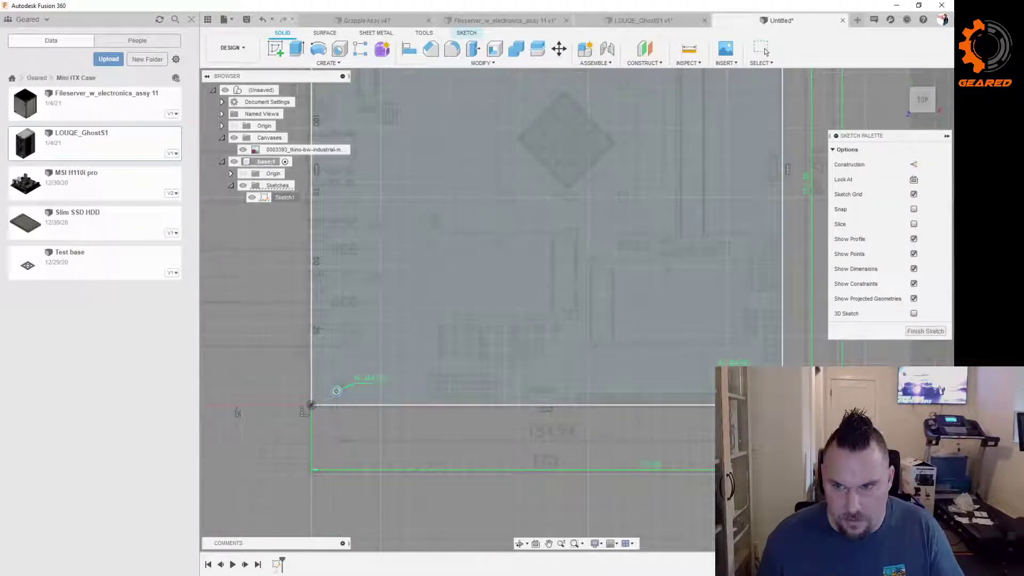
click(765, 391)
click(757, 443)
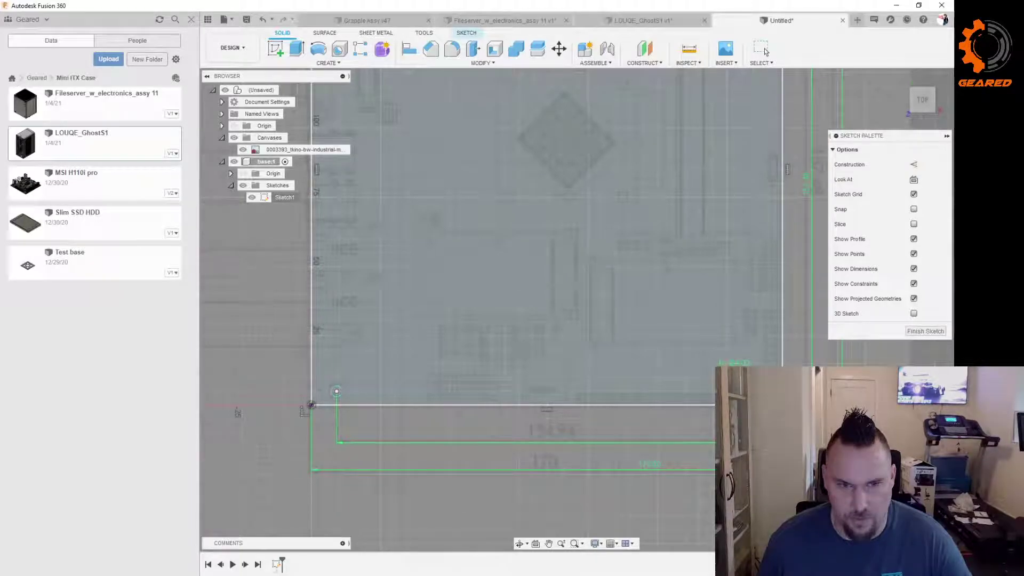
Step: Dimension the vertical distance from the upper-right mounting hole's centre to the board's top edge as 6.35 mm
scroll(630, 435, down, 2)
scroll(758, 406, down, 2)
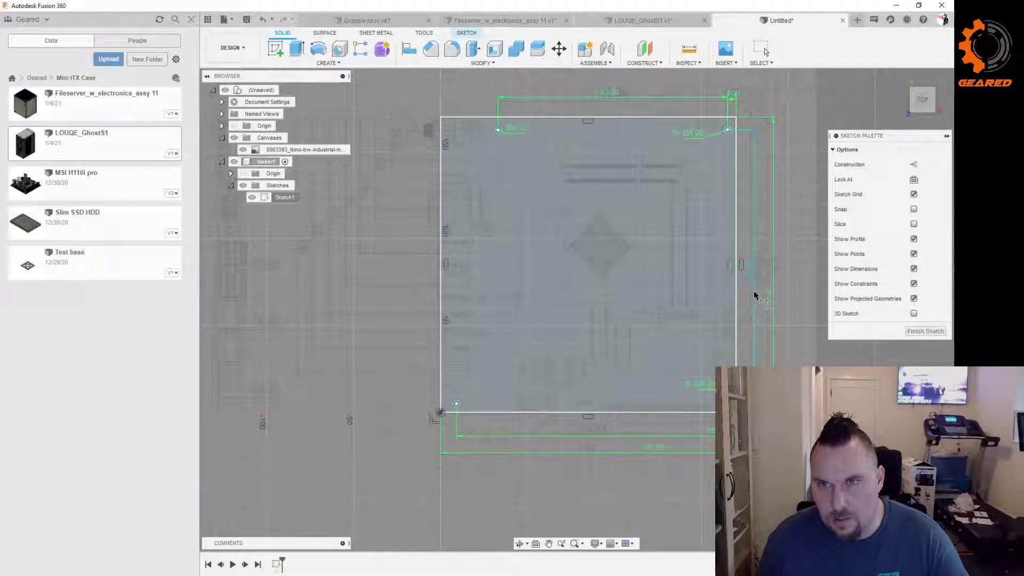
scroll(756, 124, up, 5)
scroll(755, 124, down, 5)
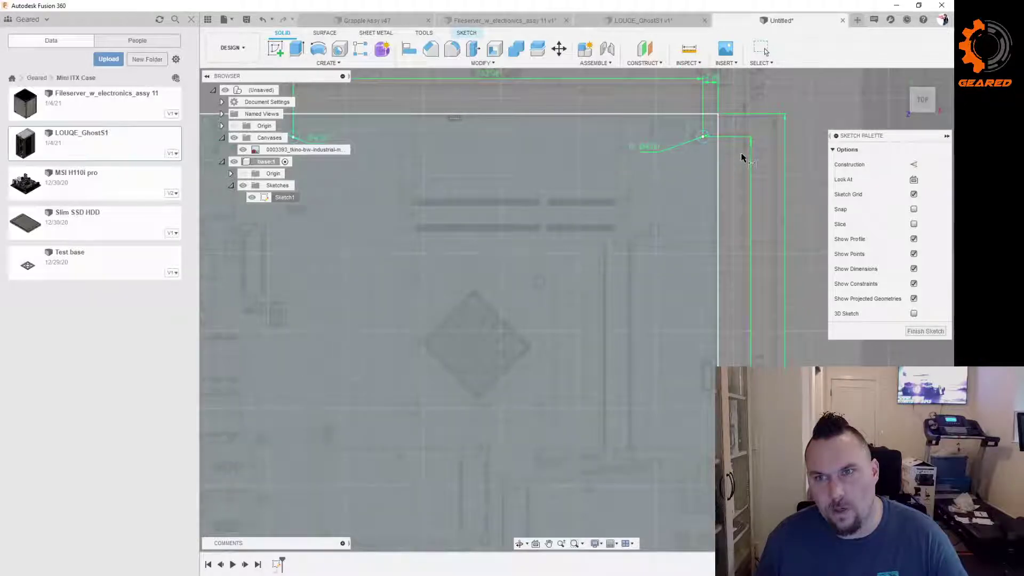
scroll(755, 131, up, 4)
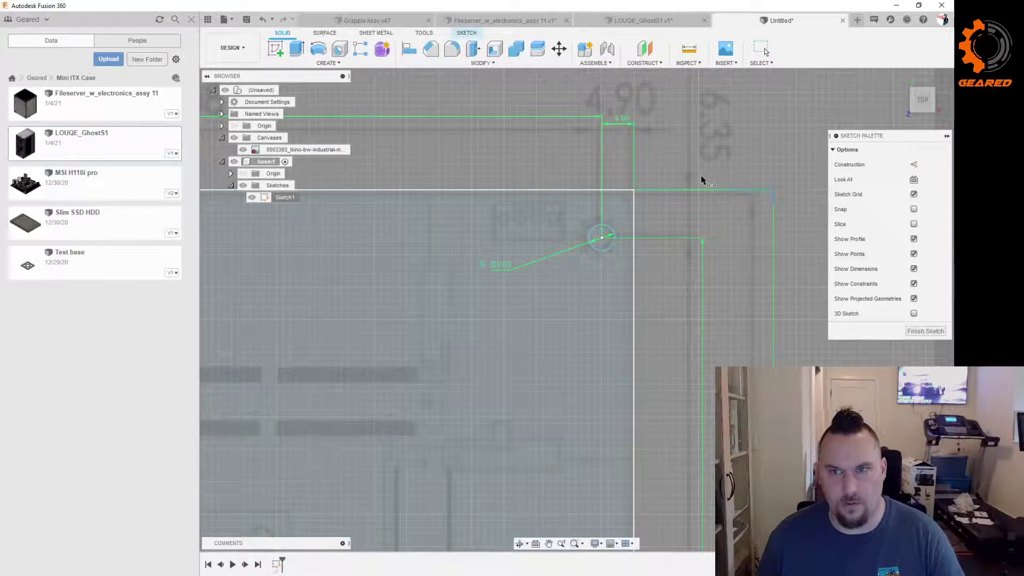
click(617, 190)
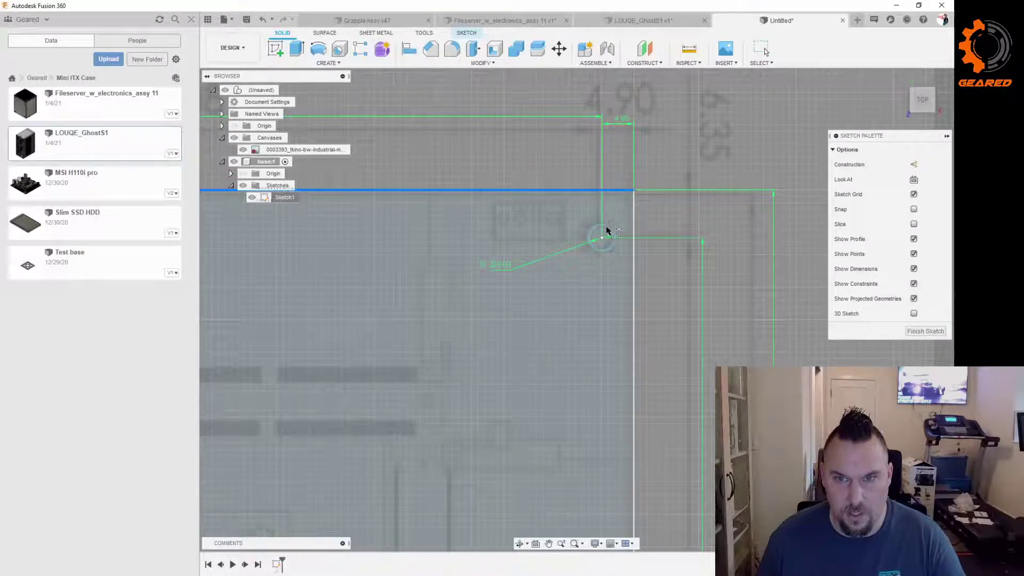
click(687, 238)
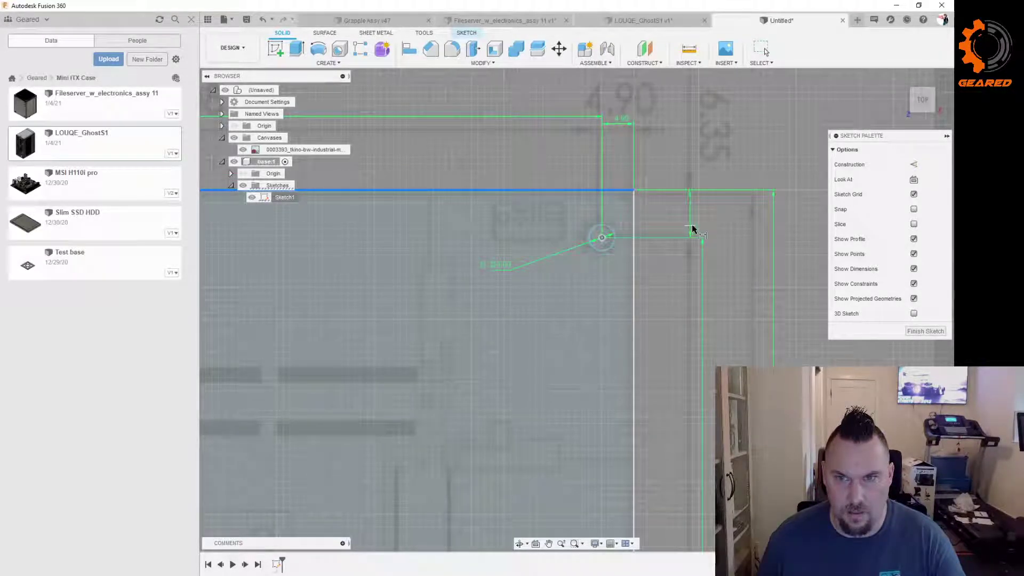
click(692, 224)
text(6.35)
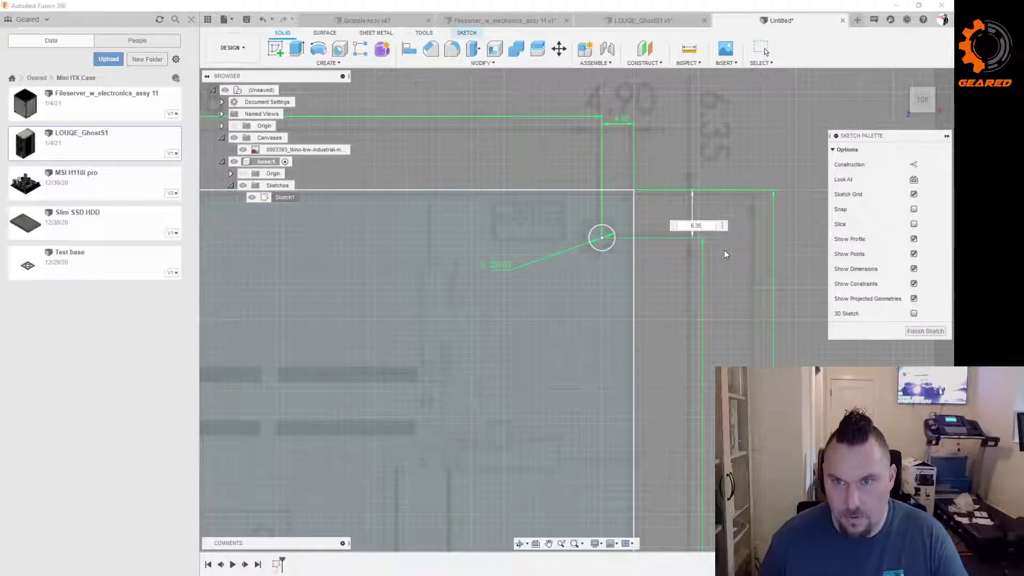
key(Return)
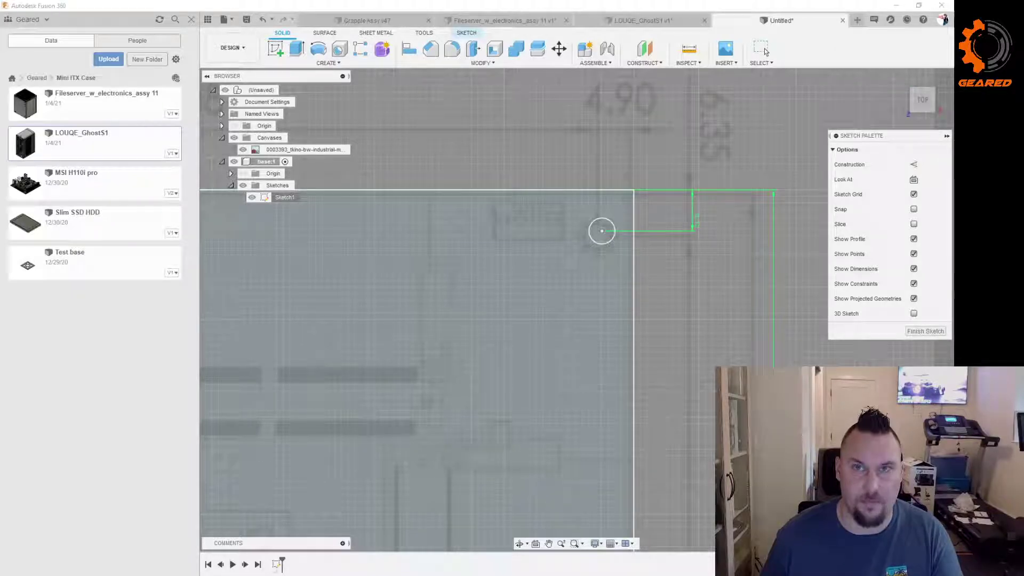
scroll(651, 338, down, 4)
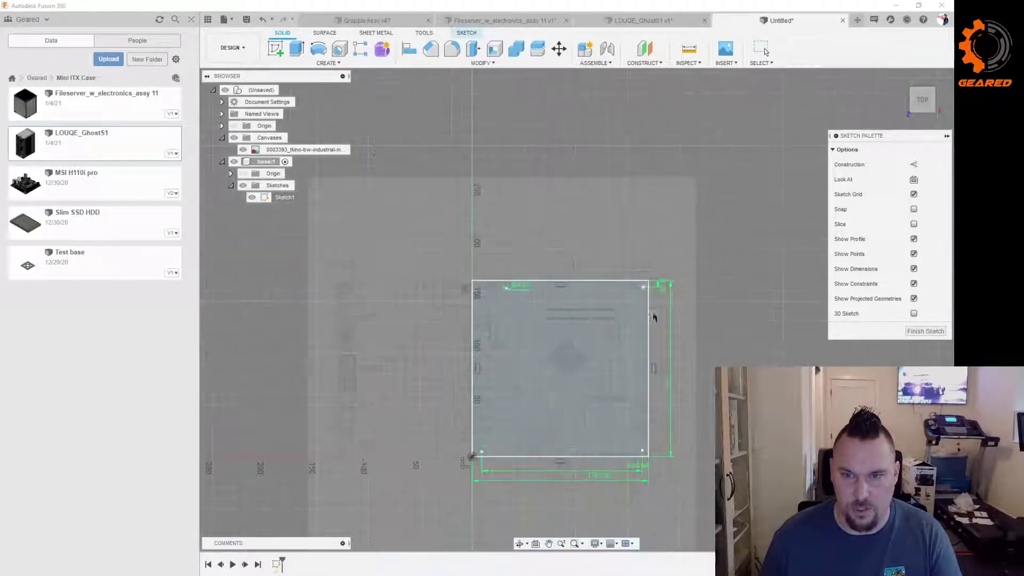
scroll(651, 281, down, 2)
scroll(649, 457, up, 5)
scroll(647, 449, down, 2)
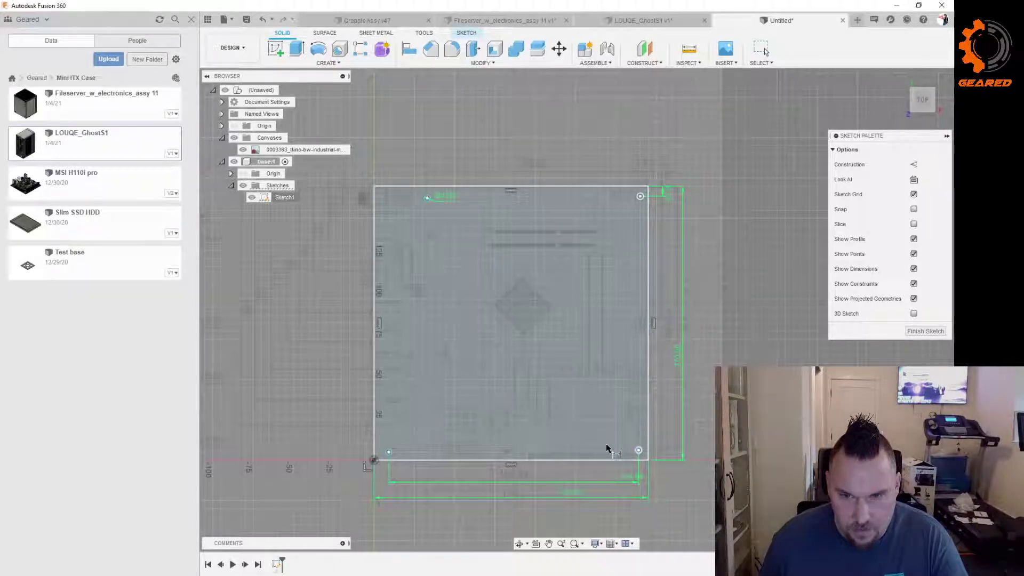
click(398, 451)
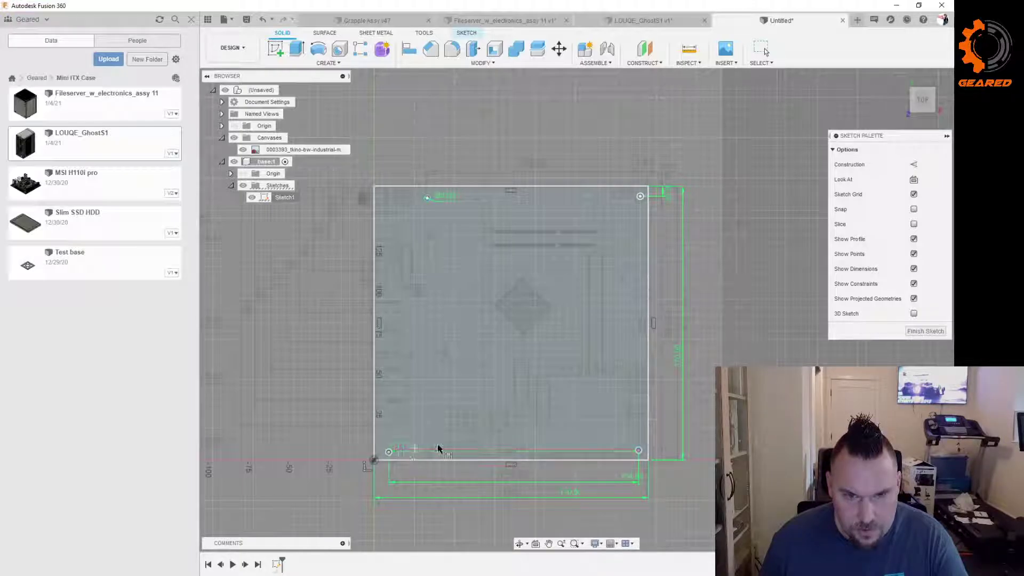
key(Escape)
scroll(643, 463, up, 3)
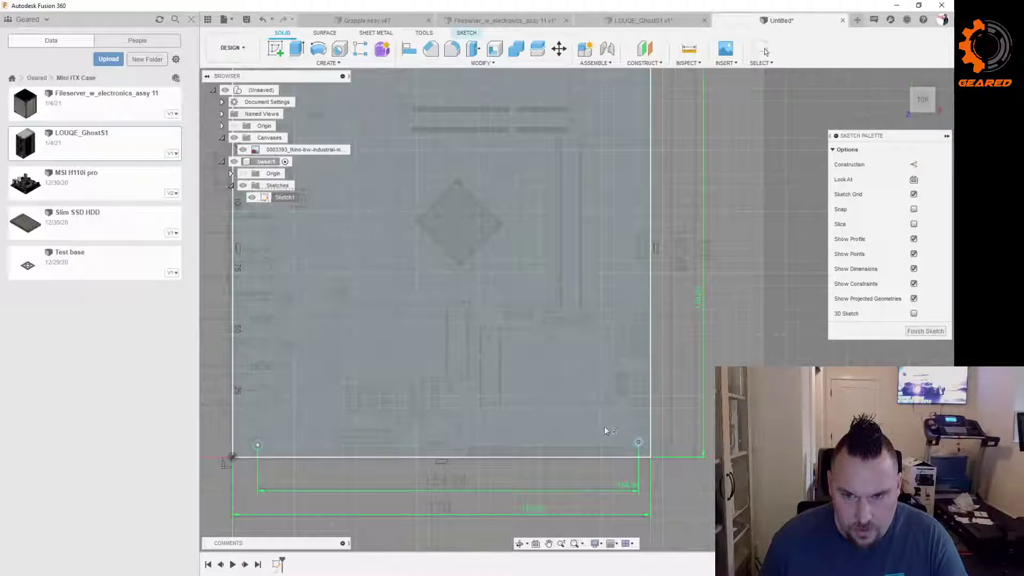
Step: Undo the last several changes to the mounting-hole sketch
key(ctrl+z)
key(ctrl+z)
key(ctrl+z)
key(ctrl+z)
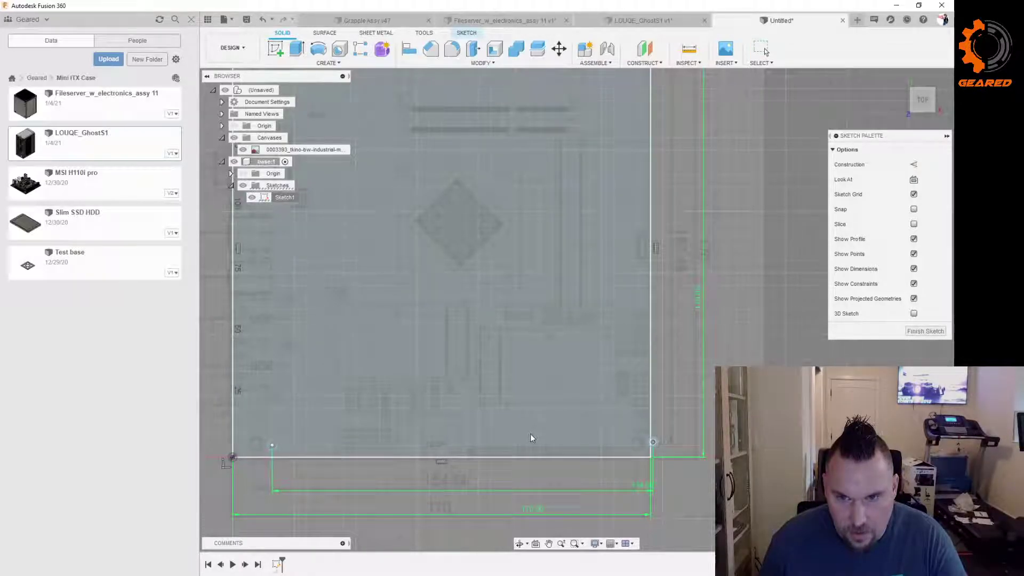
key(ctrl+z)
Step: Move the upper-left mounting hole slightly down from the board's top edge and finish the sketch
scroll(620, 409, down, 5)
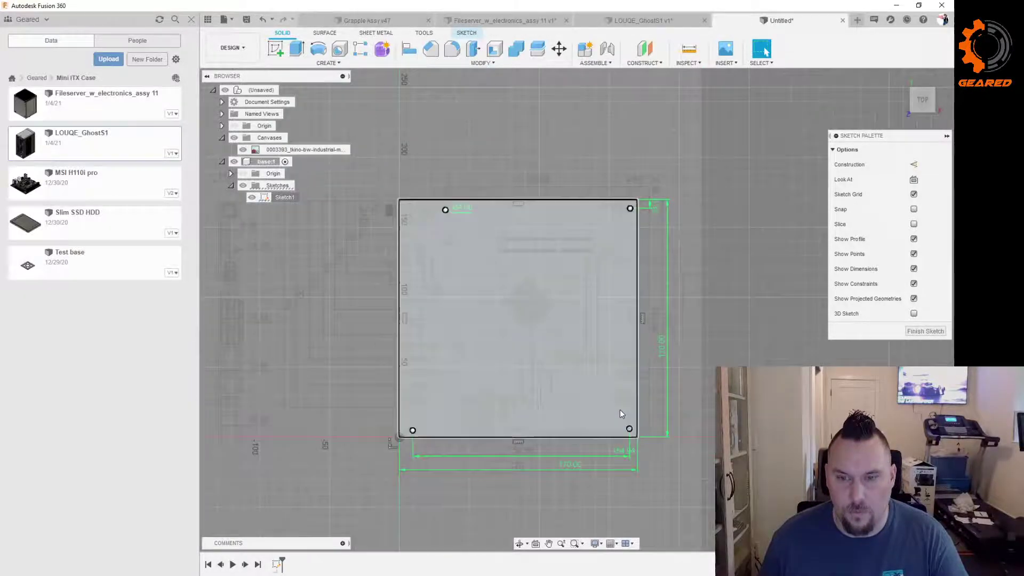
scroll(619, 217, up, 3)
scroll(627, 212, down, 1)
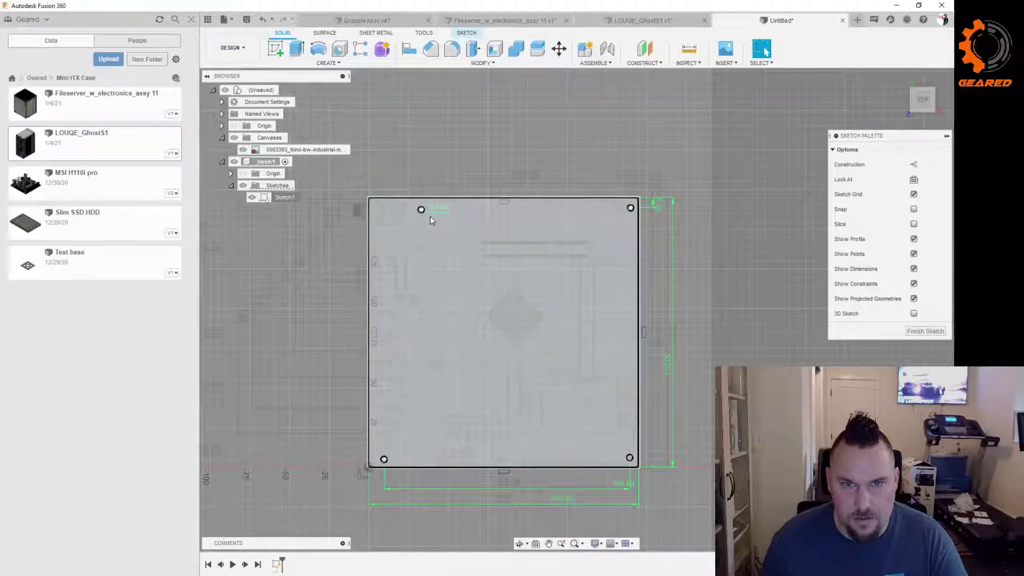
drag(419, 226, 419, 226)
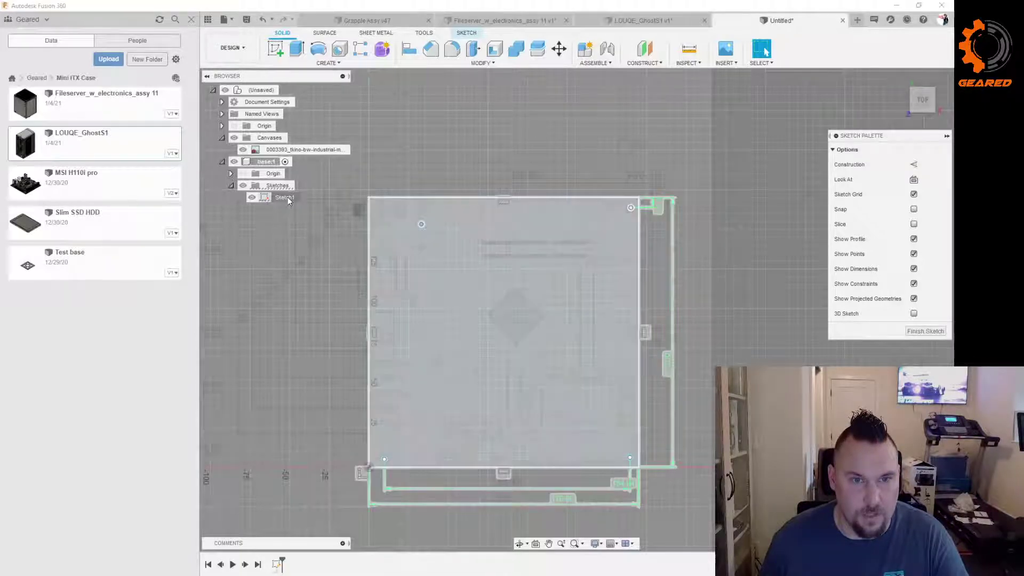
click(287, 197)
click(527, 162)
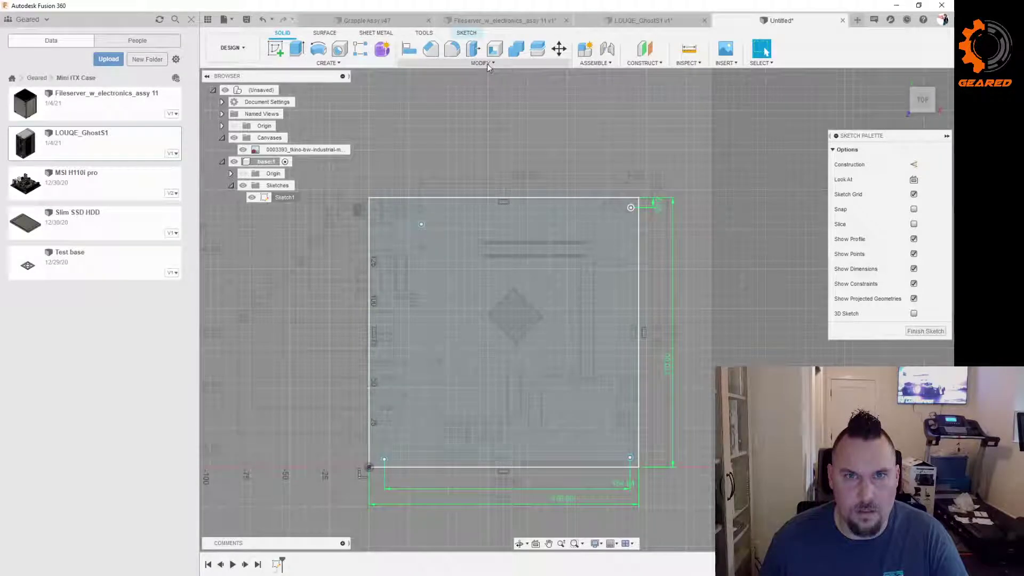
click(925, 331)
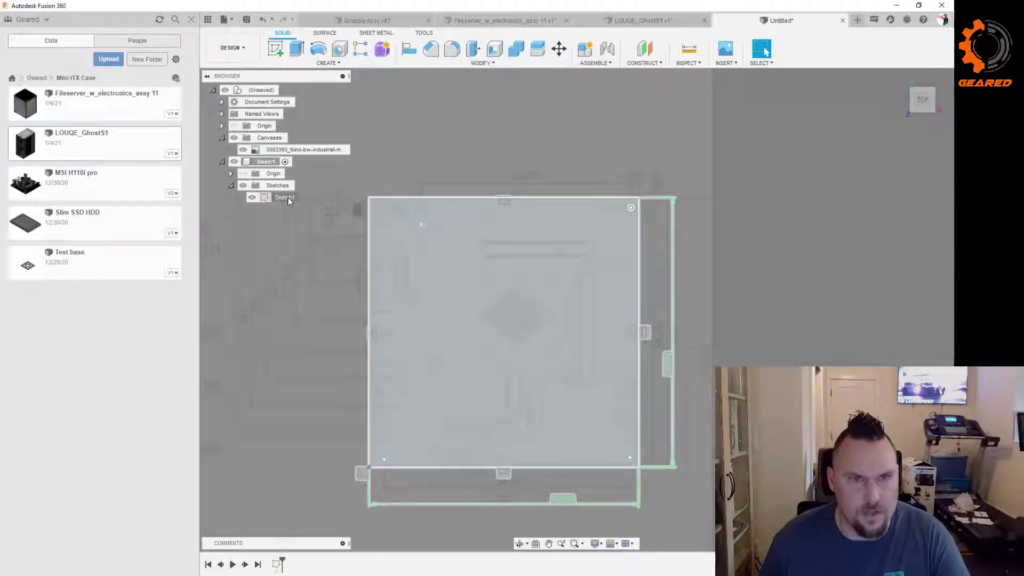
Step: Reopen the base sketch for editing and constrain the upper-left mounting hole's centre horizontally in line with the upper-right hole's centre
right_click(283, 197)
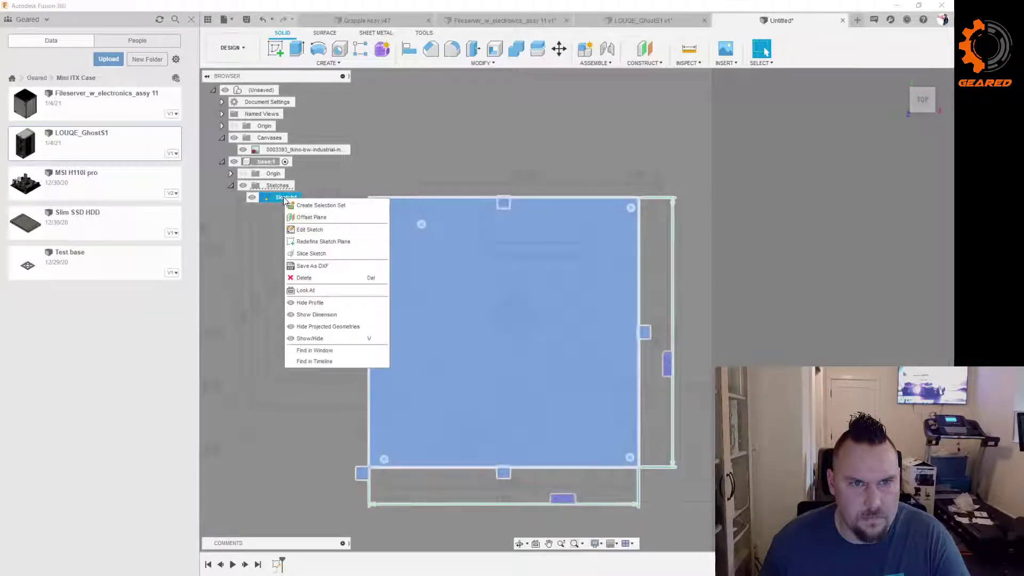
click(331, 230)
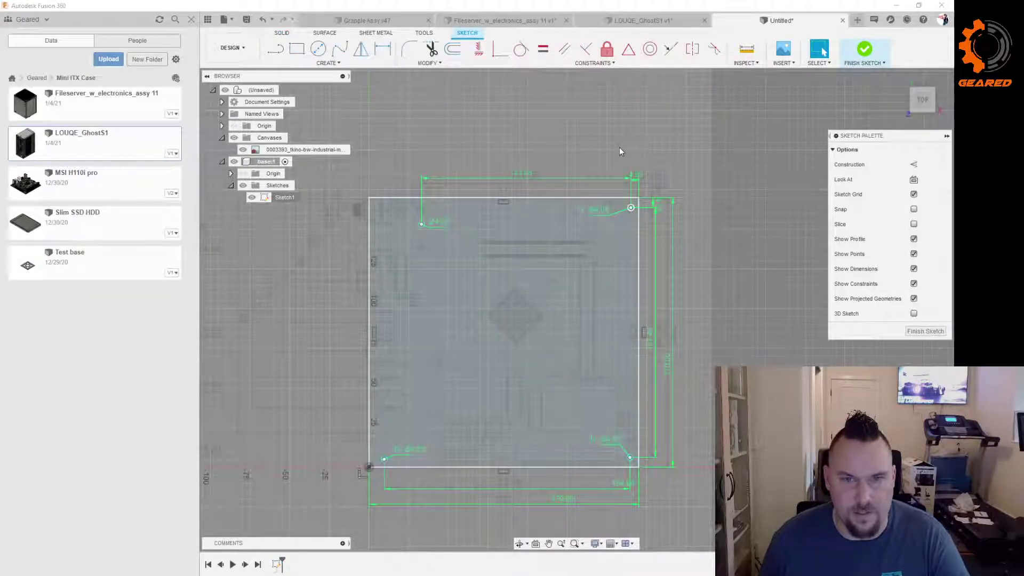
click(478, 53)
click(421, 224)
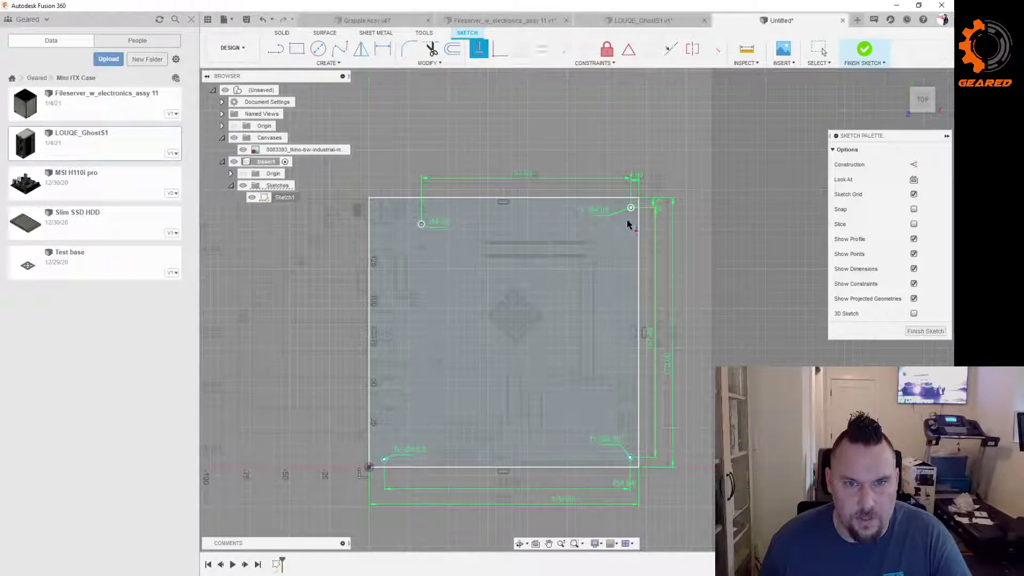
click(631, 209)
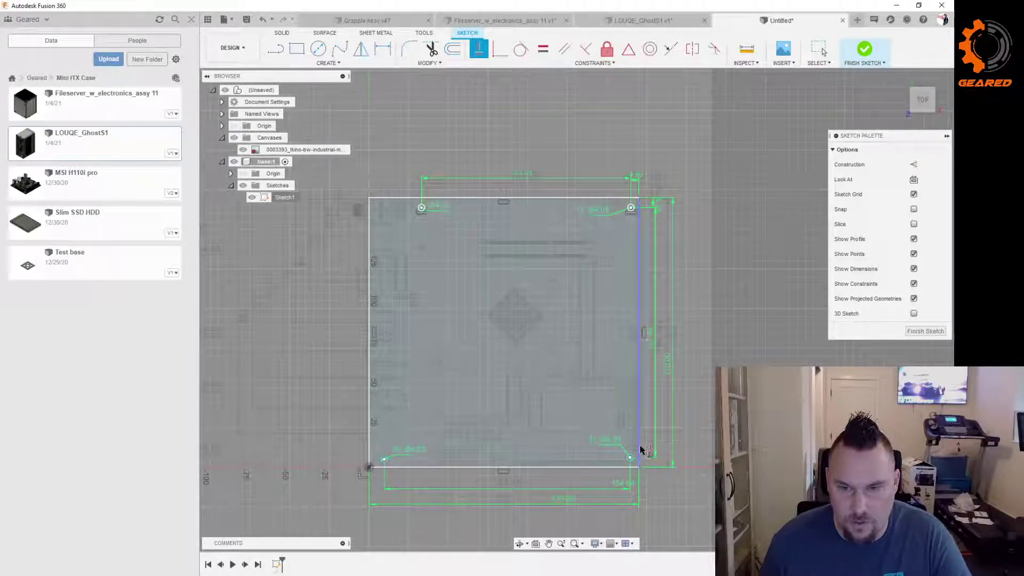
Step: Constrain the two right-hand mounting hole centres vertically in line and the two lower hole centres horizontally in line
click(631, 457)
click(632, 209)
click(424, 467)
click(631, 457)
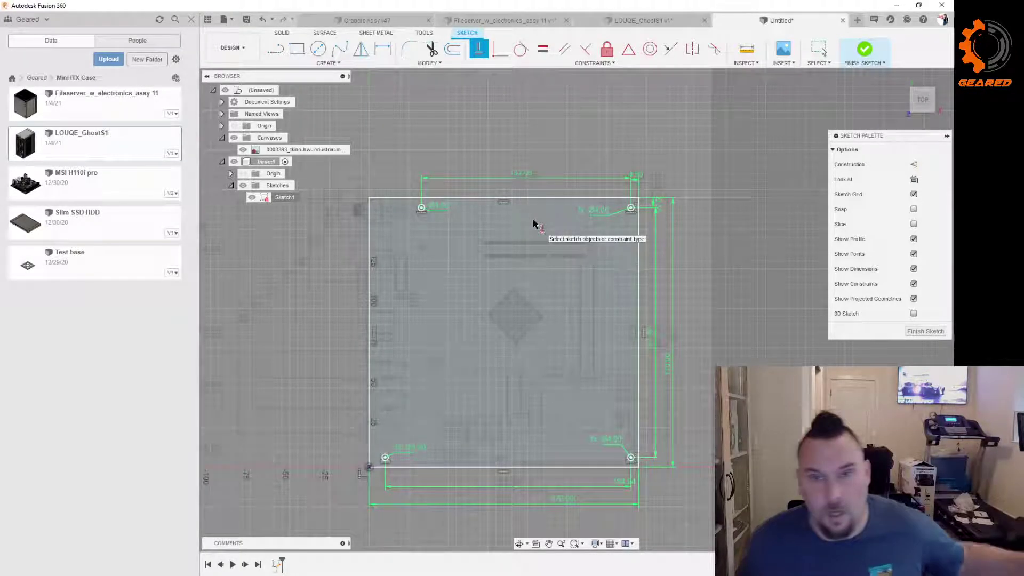
key(Escape)
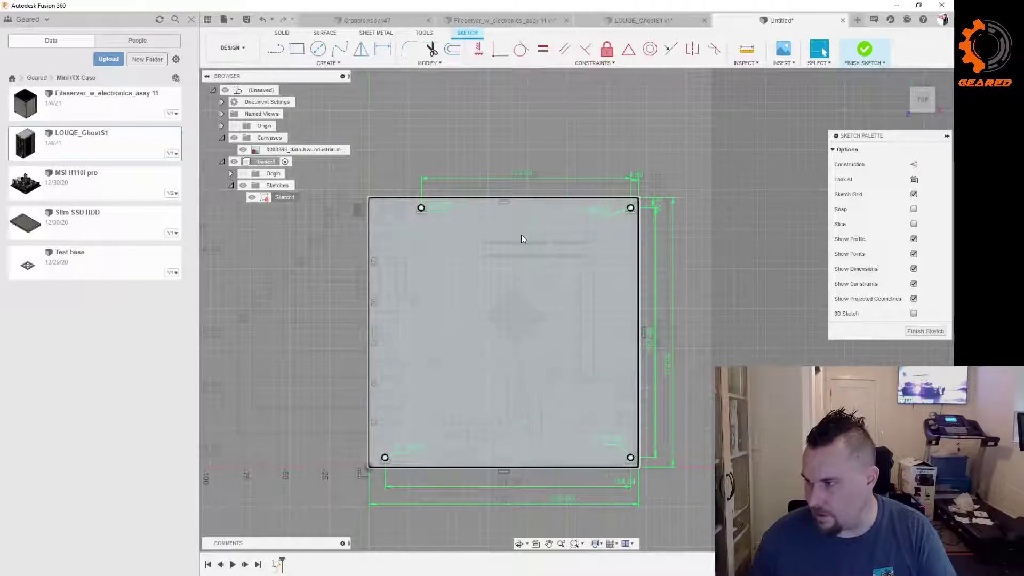
Step: Offset the upper-left mounting hole circle outward by 2 mm to form a standoff ring
scroll(412, 208, up, 5)
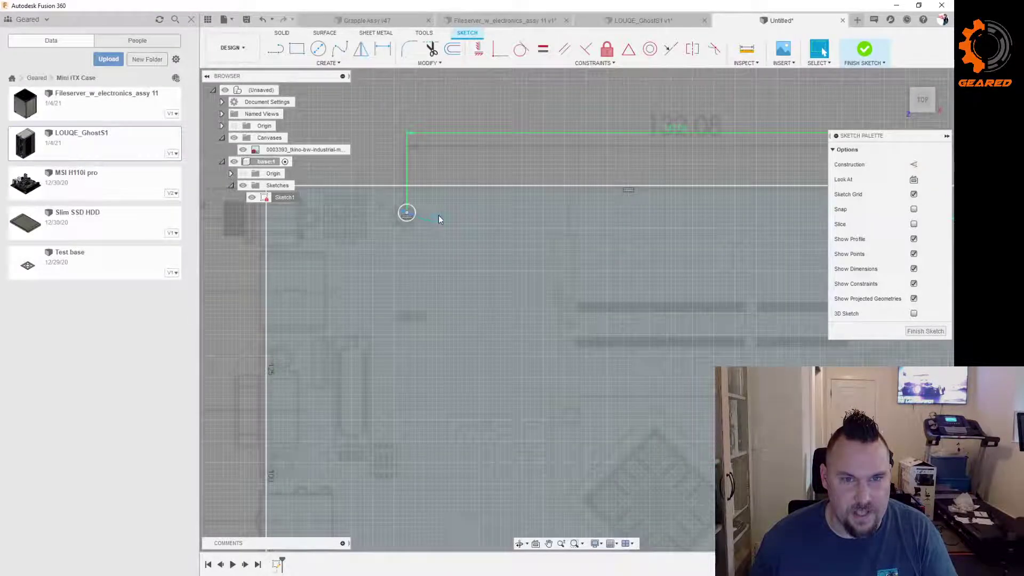
scroll(445, 214, down, 2)
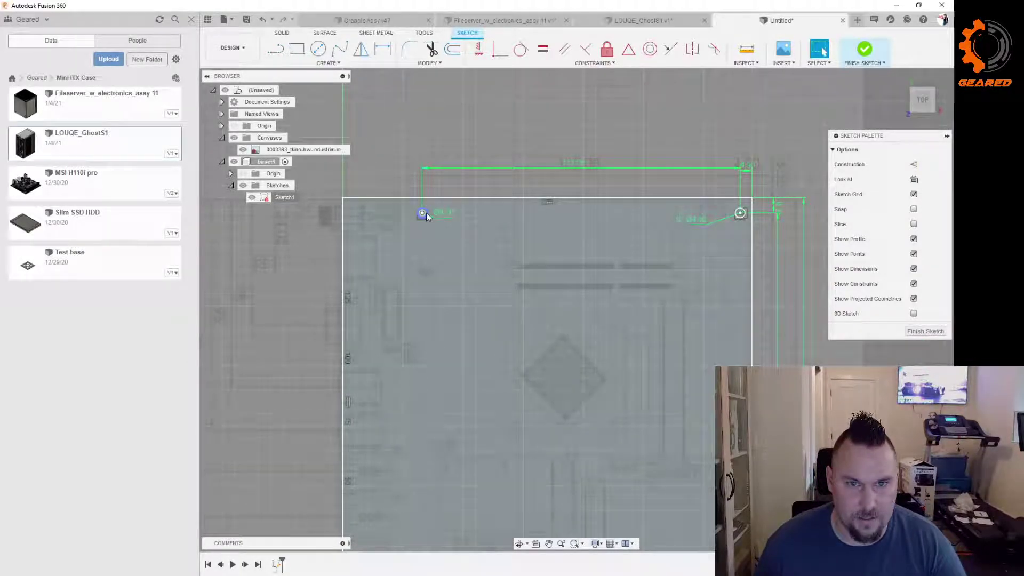
click(423, 213)
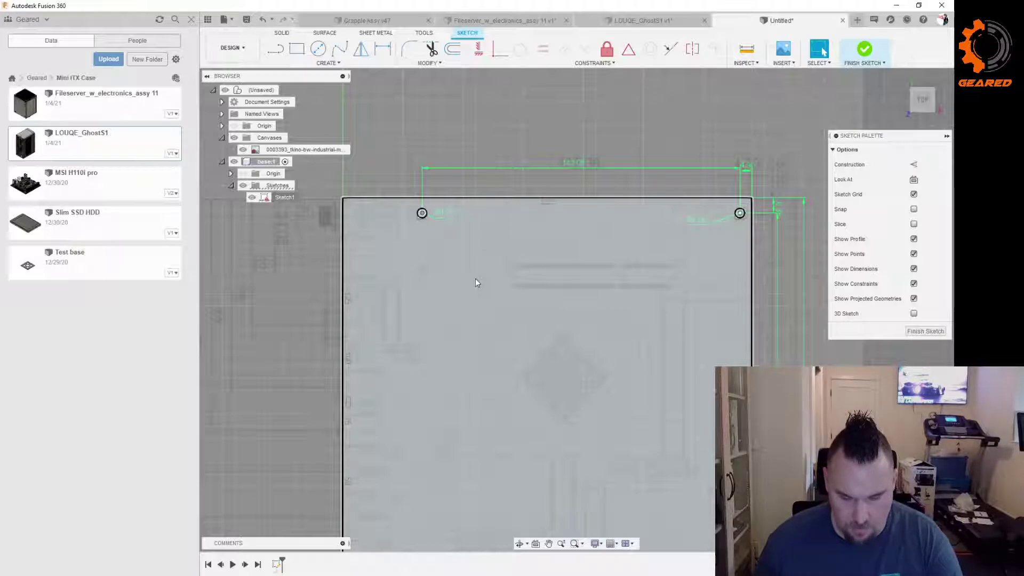
key(o)
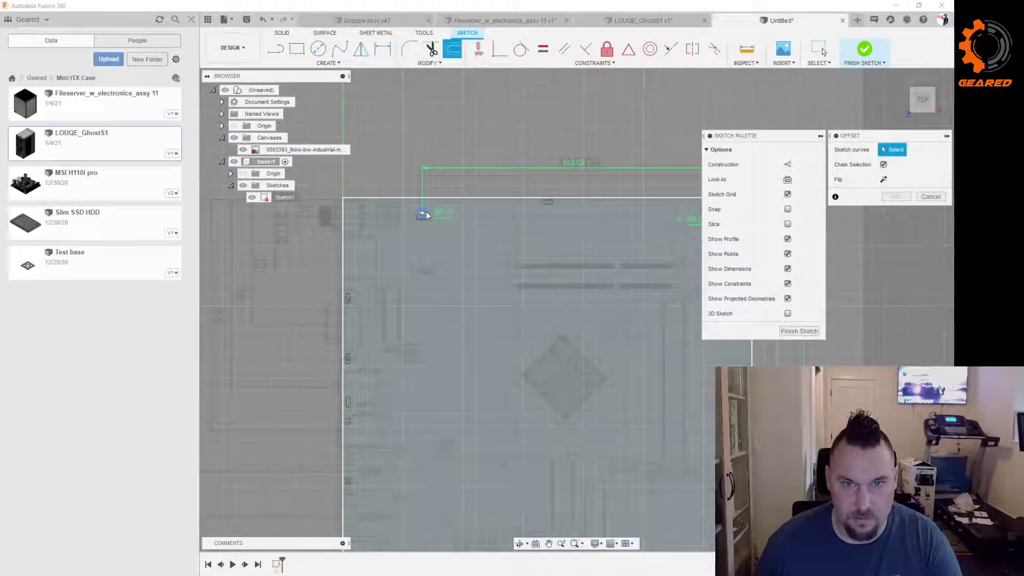
click(425, 214)
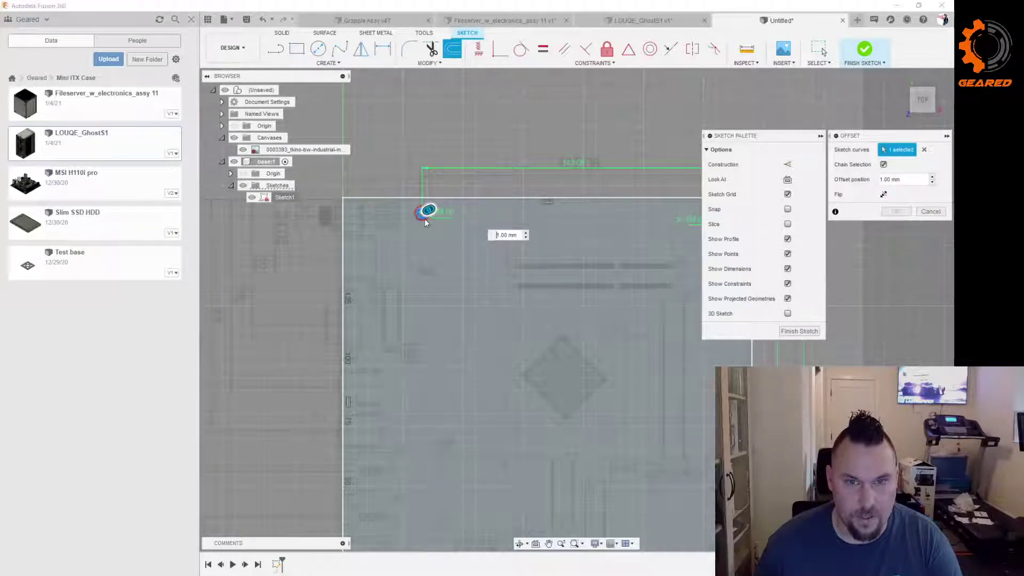
scroll(423, 214, up, 3)
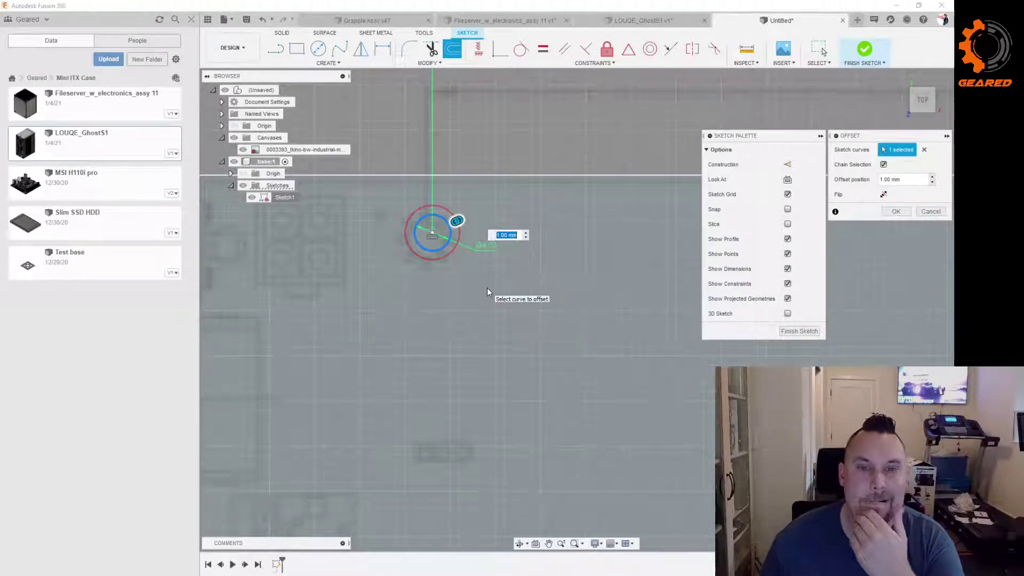
text(2)
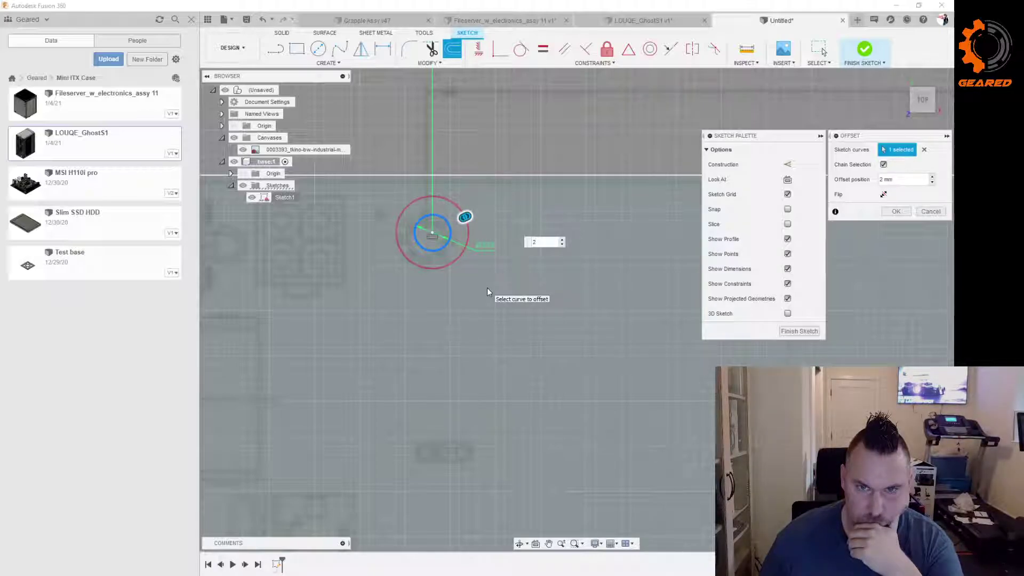
key(Return)
scroll(487, 292, down, 3)
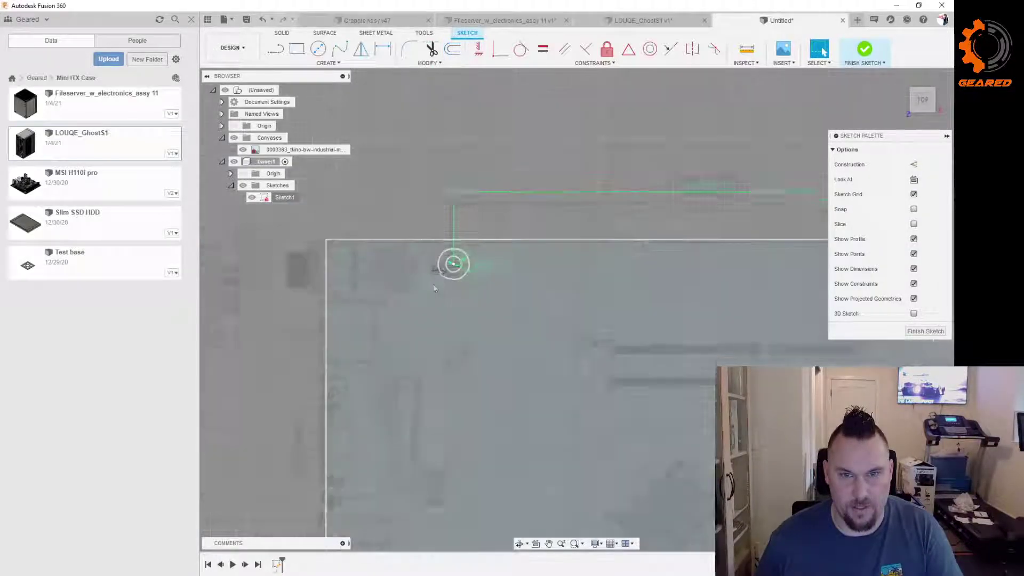
scroll(479, 287, down, 3)
Step: Offset the upper-right mounting hole circle outward by 2 mm, matching the upper-left ring
scroll(755, 275, up, 5)
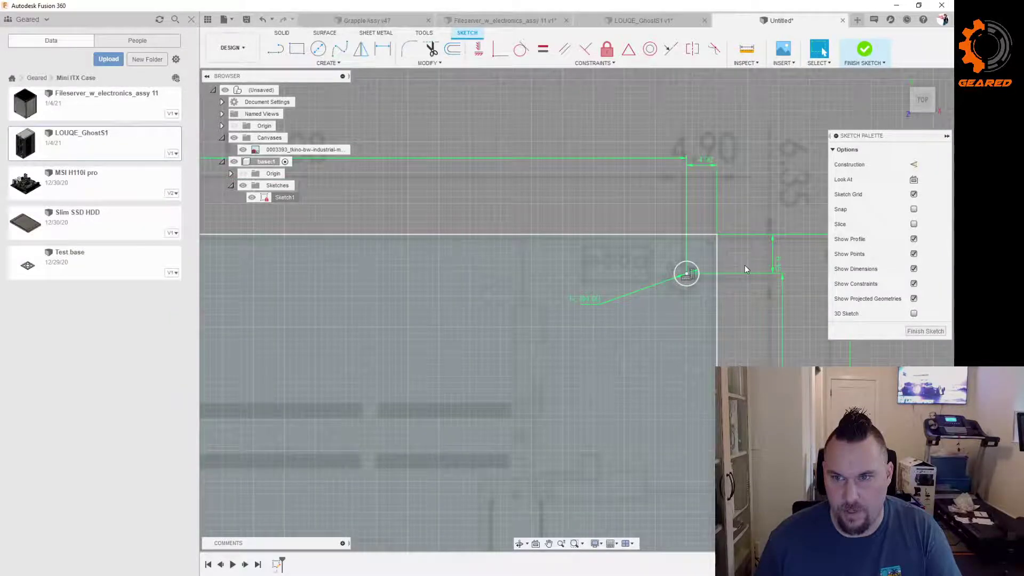
scroll(686, 283, down, 3)
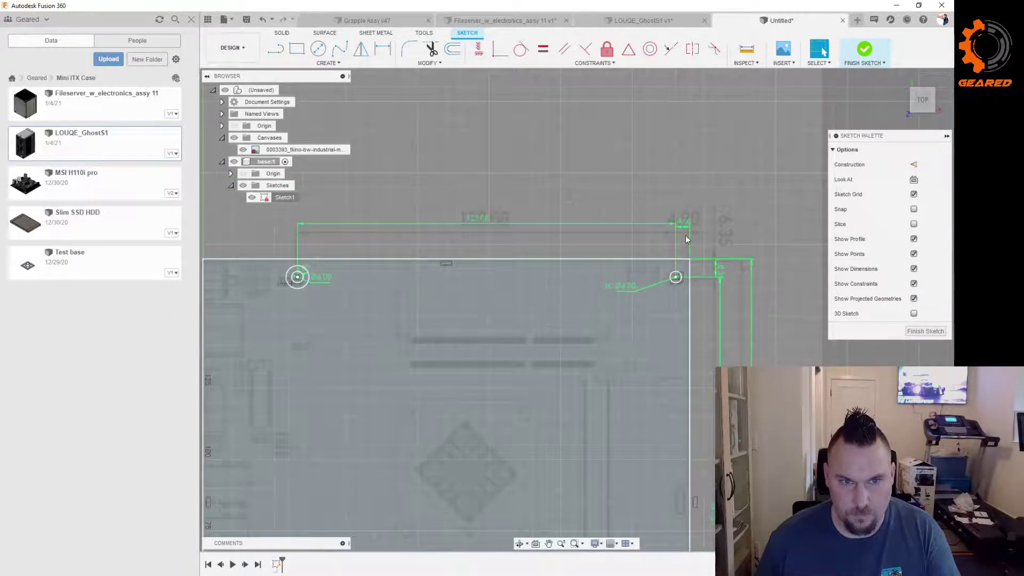
scroll(688, 273, up, 3)
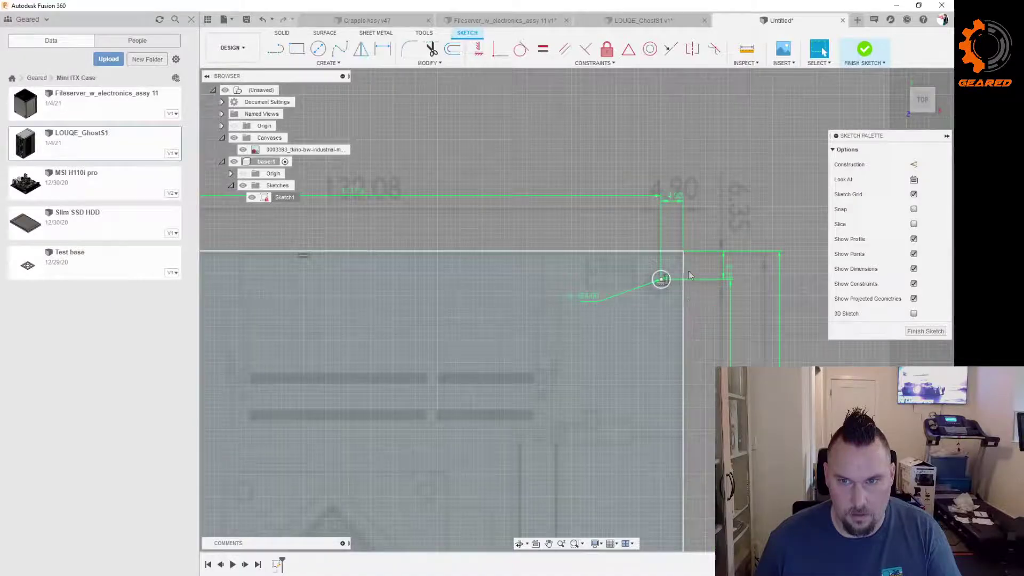
click(671, 279)
key(o)
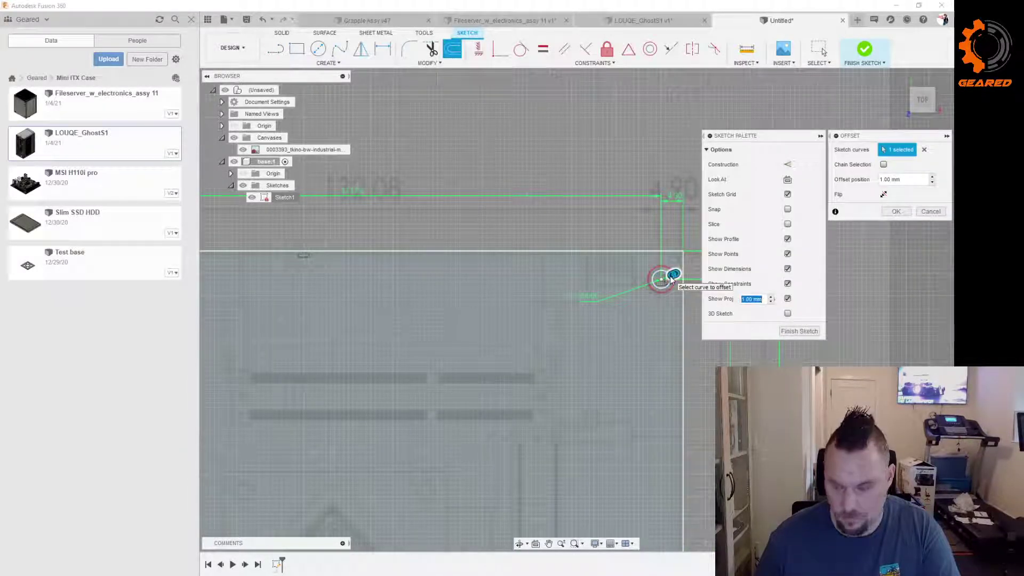
key(Return)
Step: Offset the lower-right mounting hole circle outward by 2 mm, matching the upper rings
scroll(626, 338, down, 8)
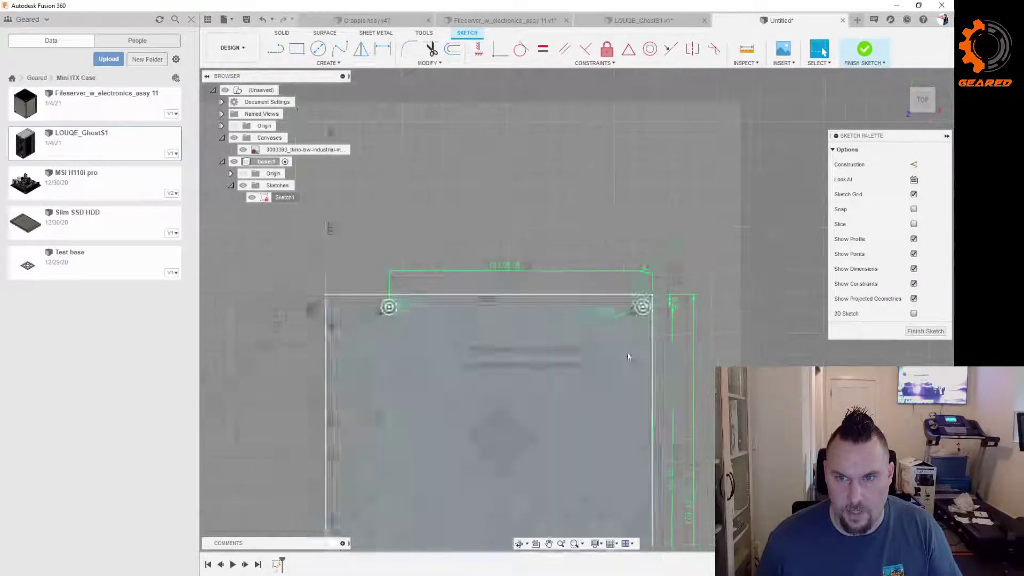
scroll(594, 486, up, 2)
scroll(595, 485, down, 3)
scroll(581, 477, up, 5)
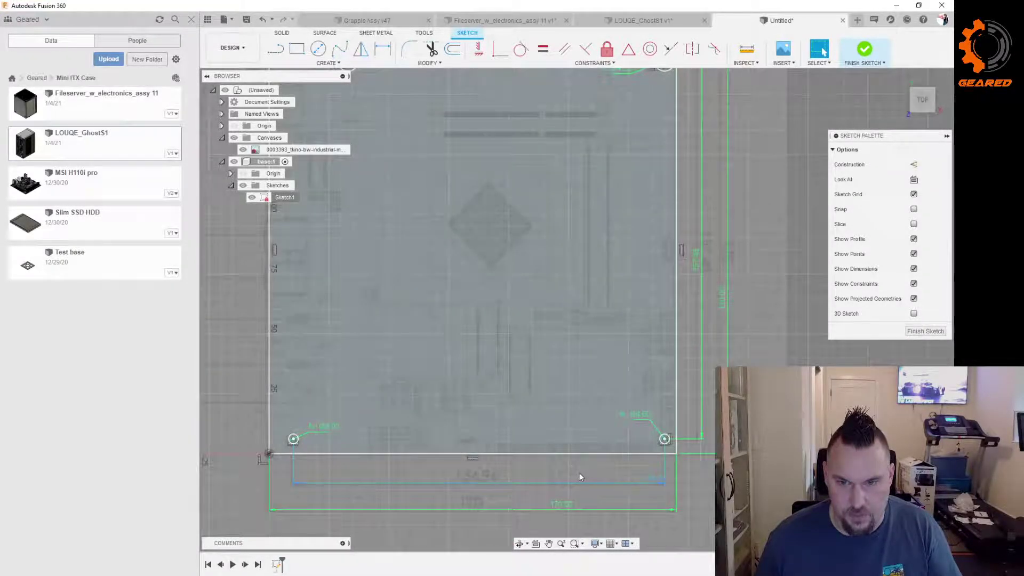
click(666, 440)
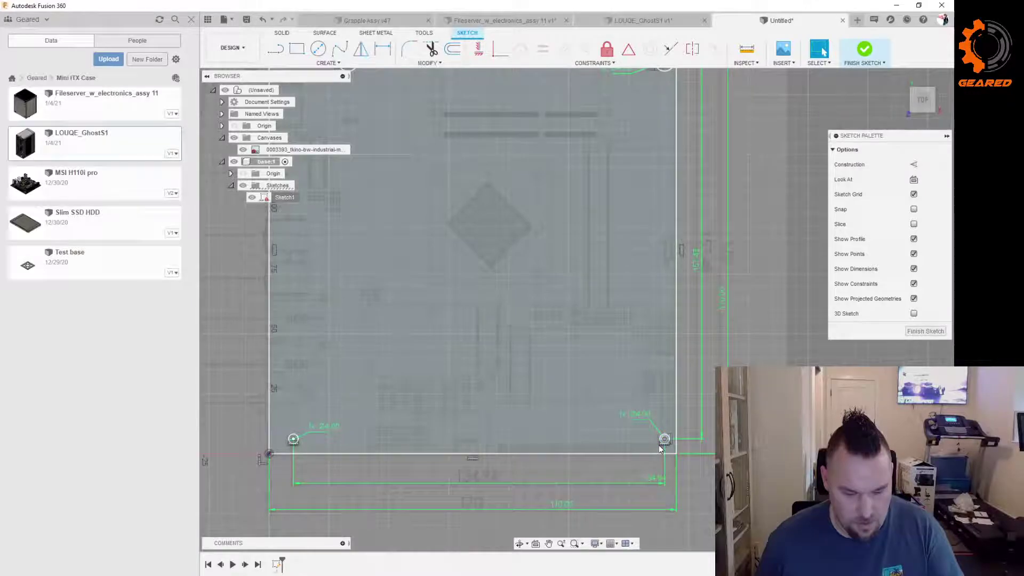
key(o)
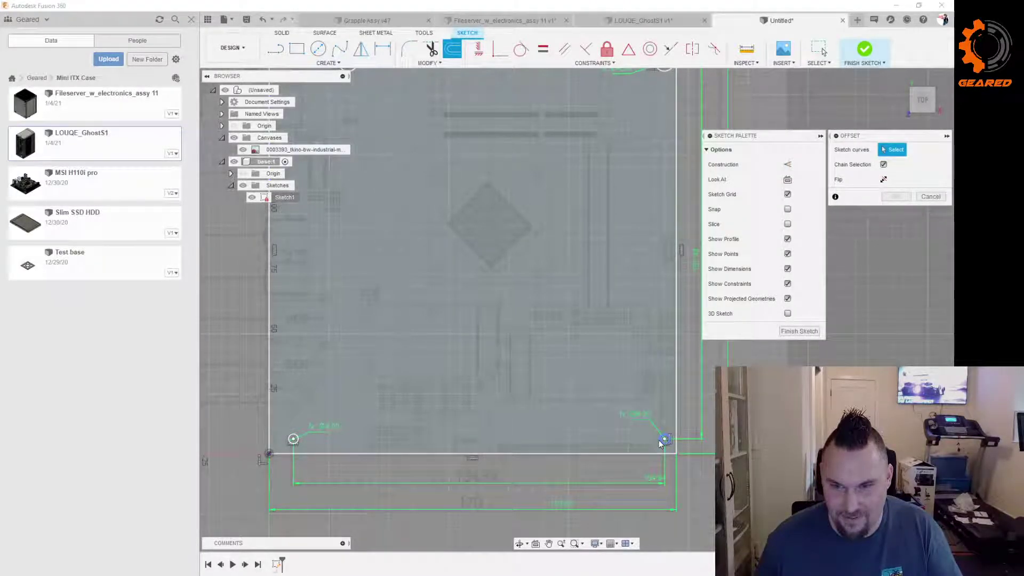
click(660, 441)
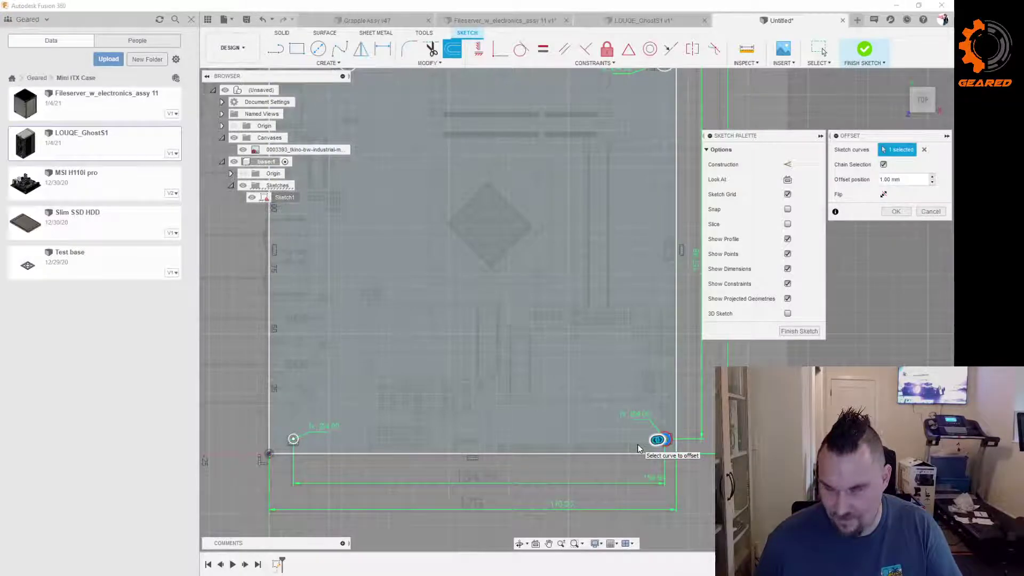
key(Return)
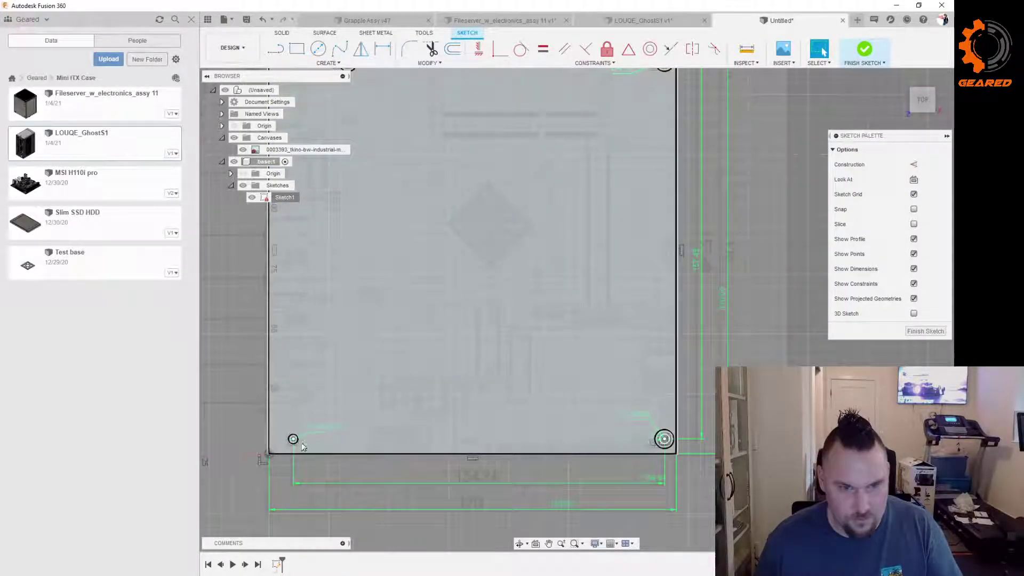
Step: Offset the lower-left mounting hole circle outward by 2 mm, matching the other three rings
click(298, 439)
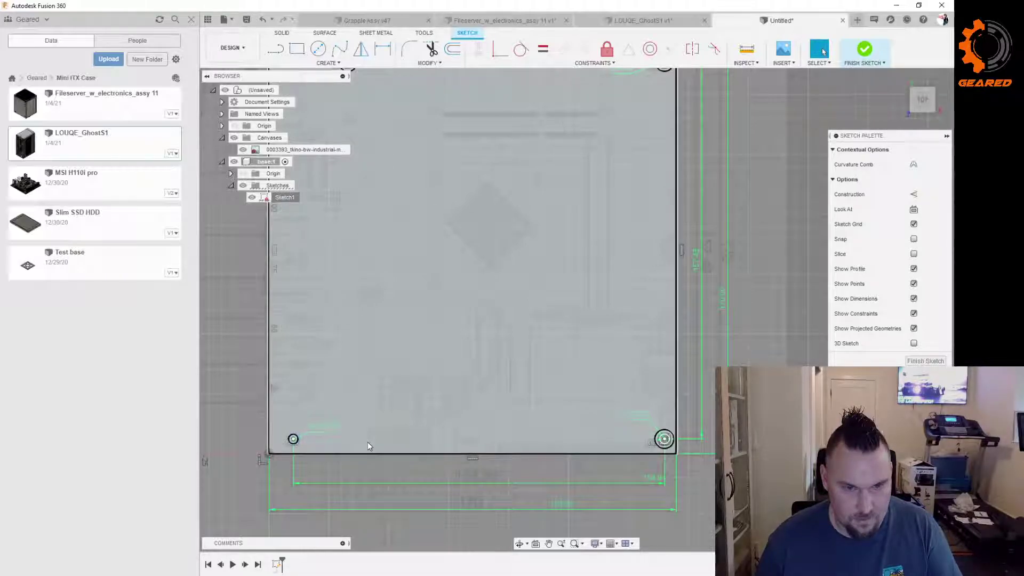
text(o)
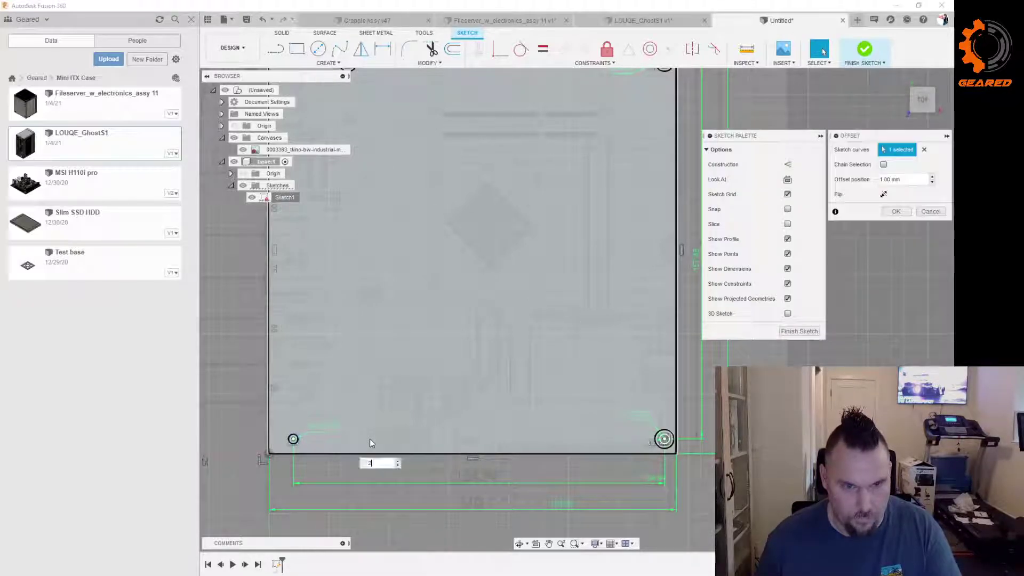
text(2)
key(Return)
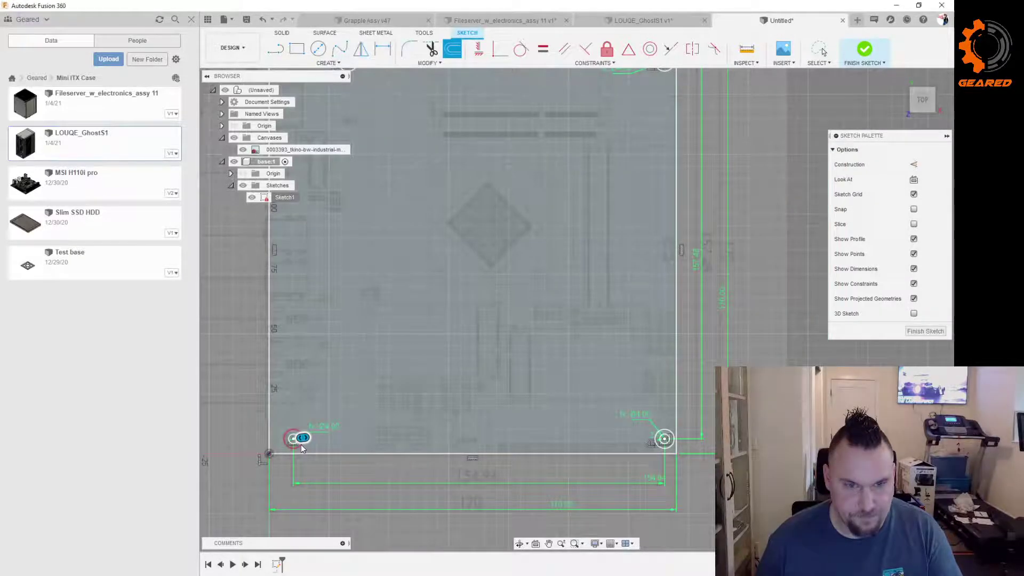
Step: Extrude the four ring profiles around the mounting holes upward as new bodies to form the motherboard standoffs
scroll(517, 305, down, 2)
scroll(517, 305, down, 1)
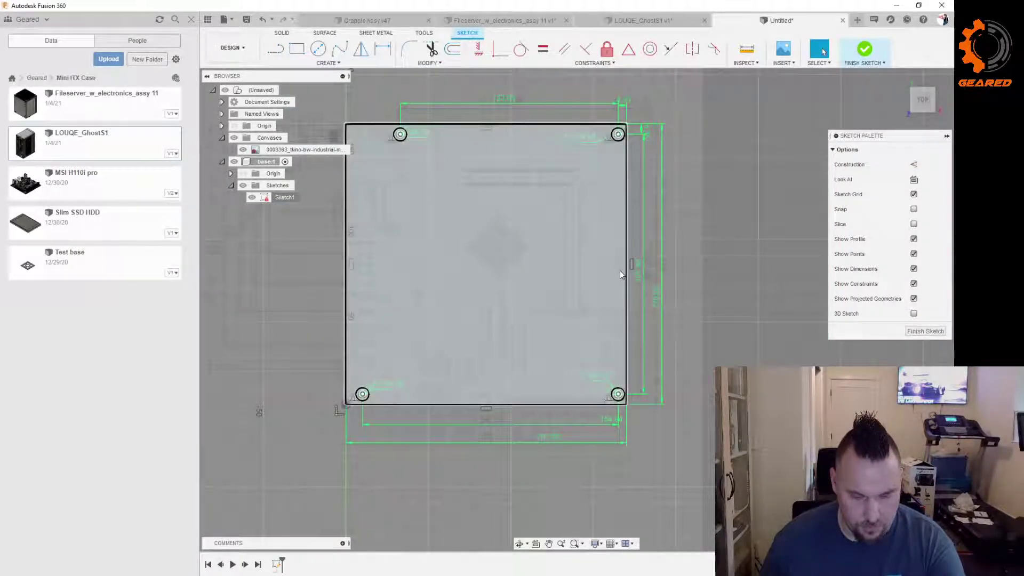
key(e)
click(622, 137)
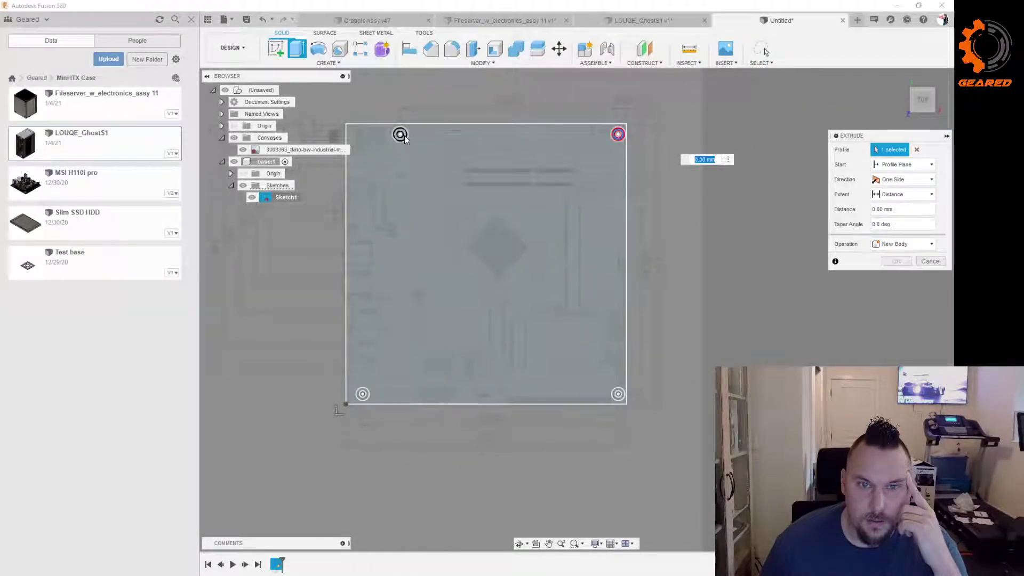
click(400, 134)
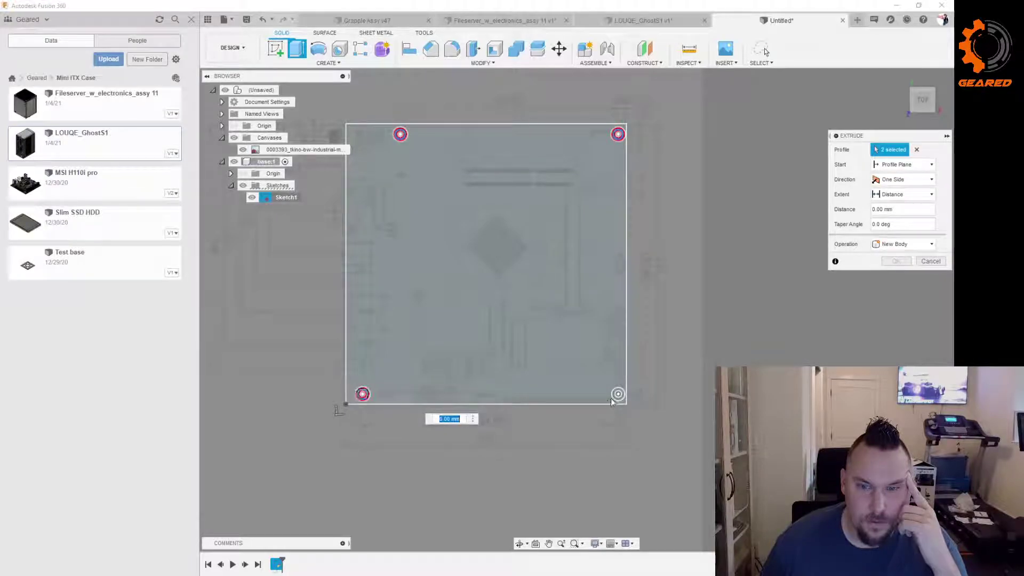
click(362, 394)
click(618, 394)
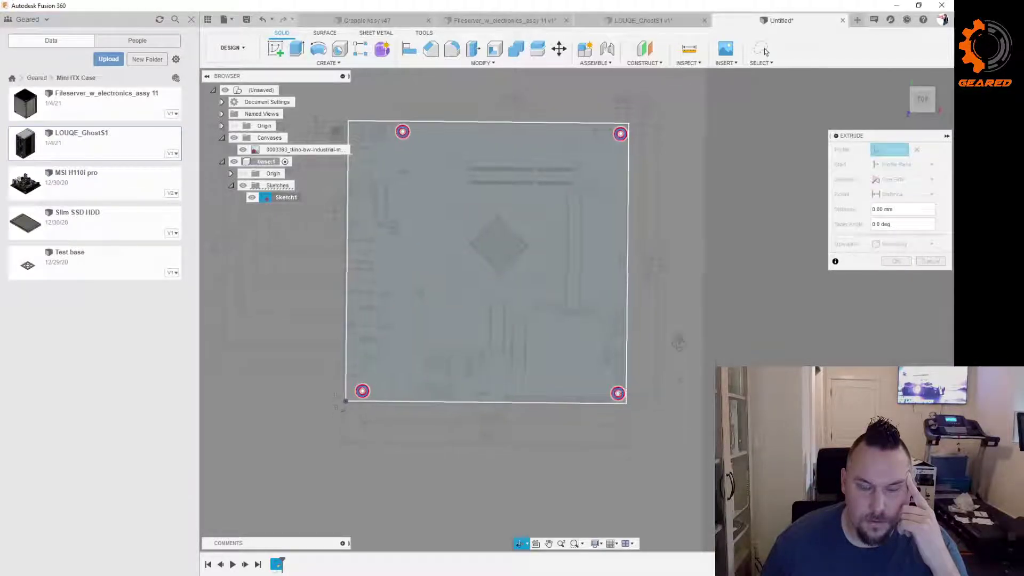
shift+middle_drag(700, 397, 680, 334)
key(Return)
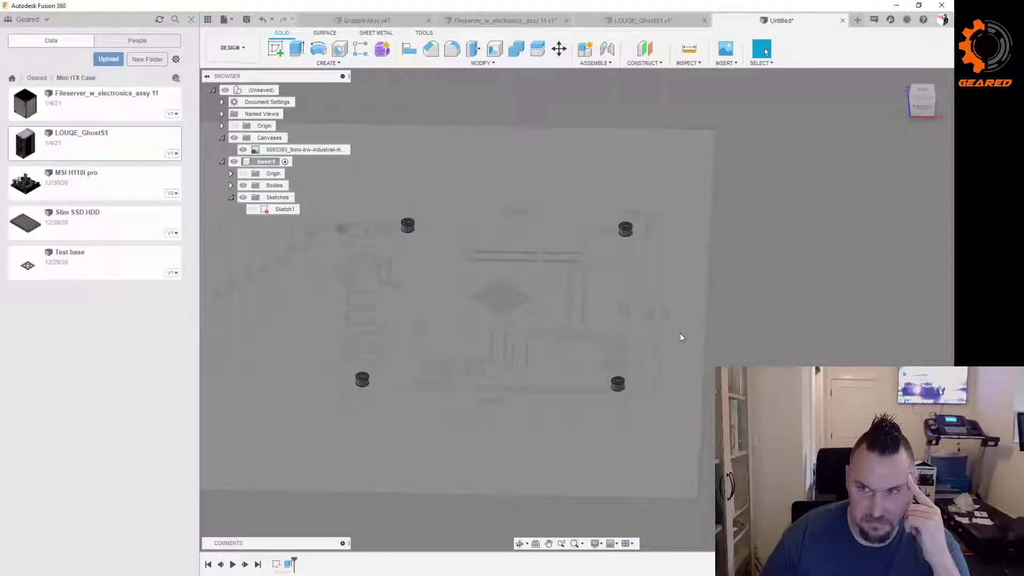
scroll(725, 315, down, 3)
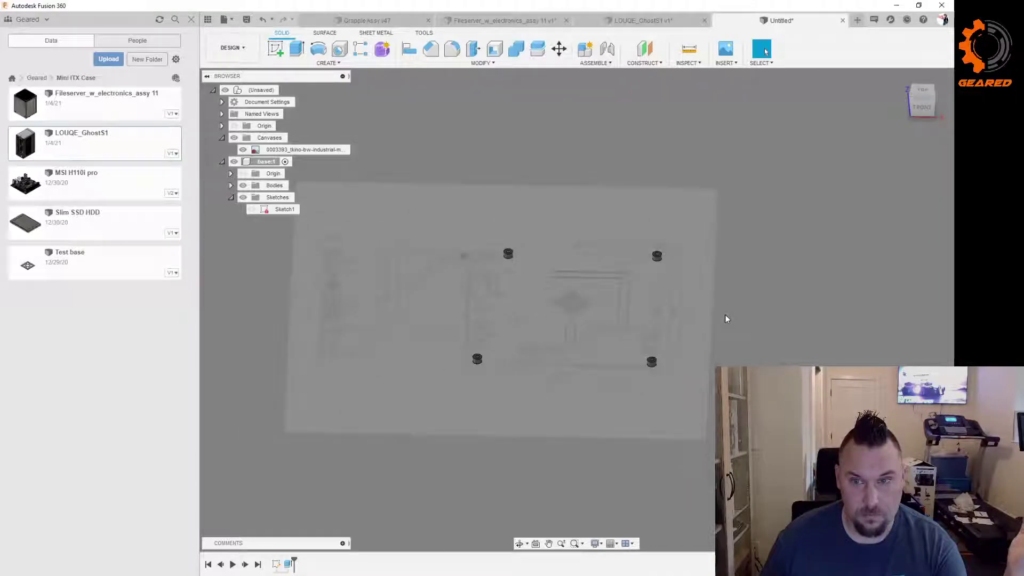
mouse_move(726, 315)
shift+middle_down()
mouse_move(740, 313)
mouse_move(731, 321)
shift+middle_up()
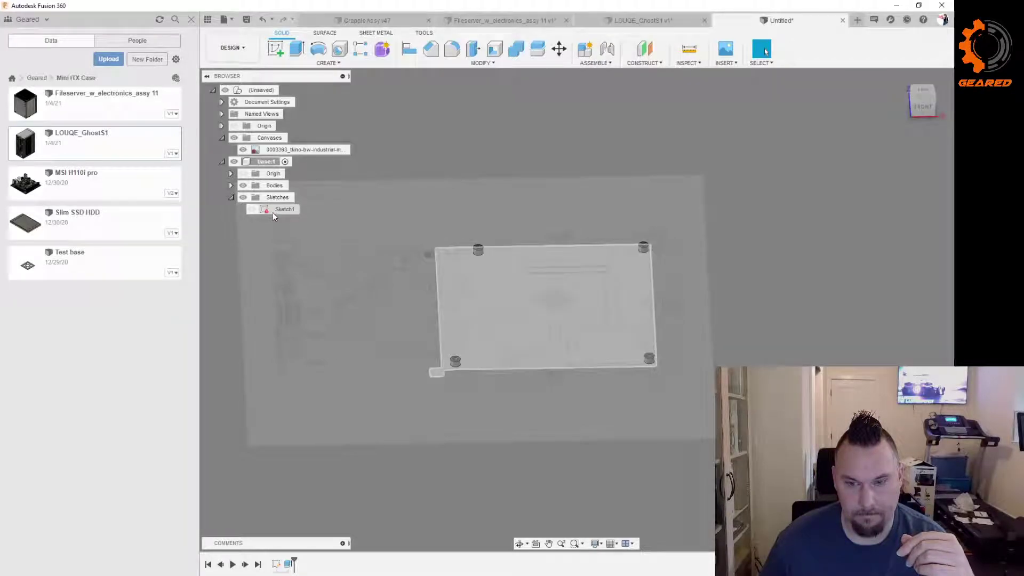
click(240, 186)
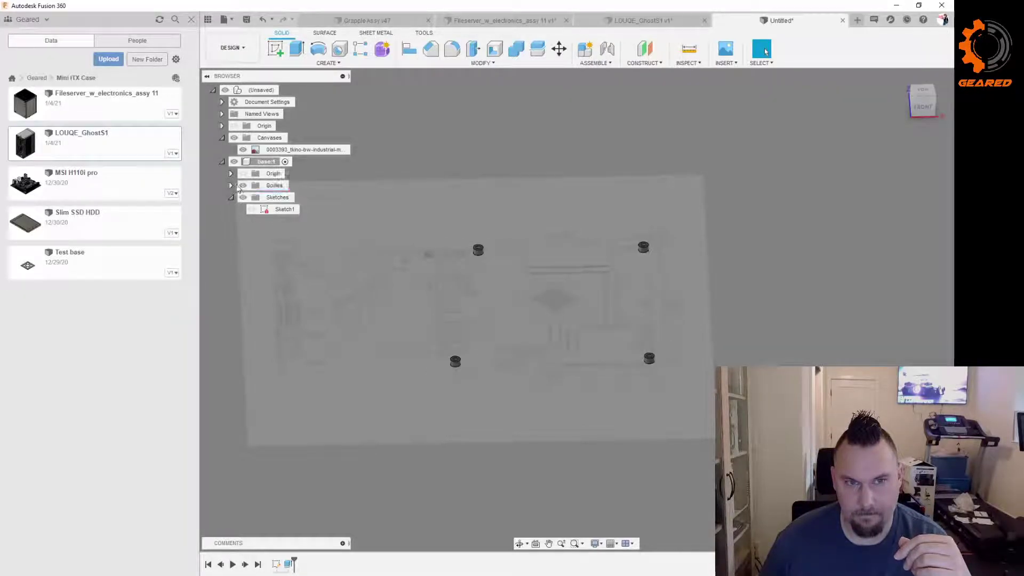
Step: Check the distance and operation settings of the standoff extrusion, and make the mounting-hole sketch visible again
click(230, 186)
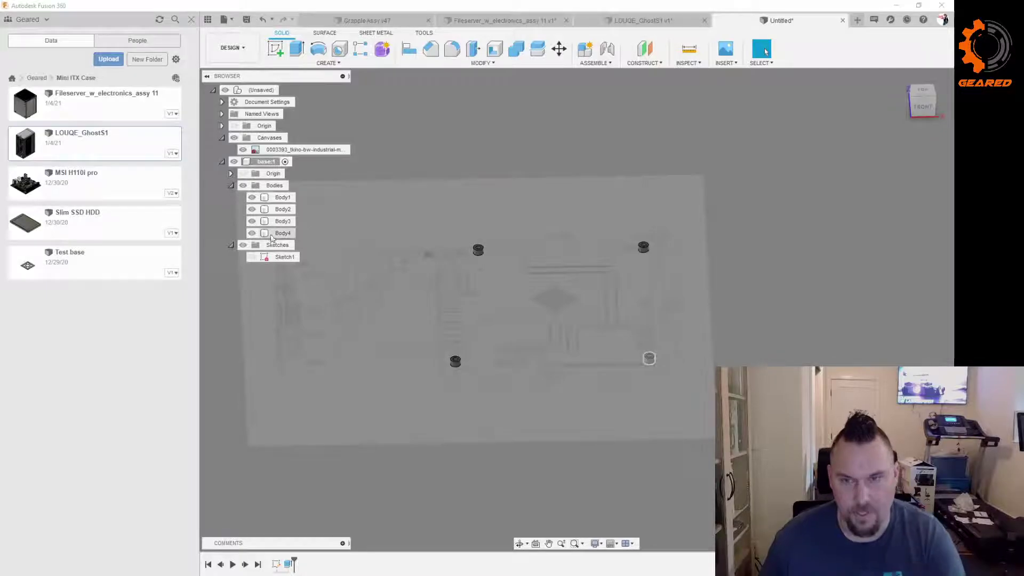
click(288, 564)
right_click(289, 563)
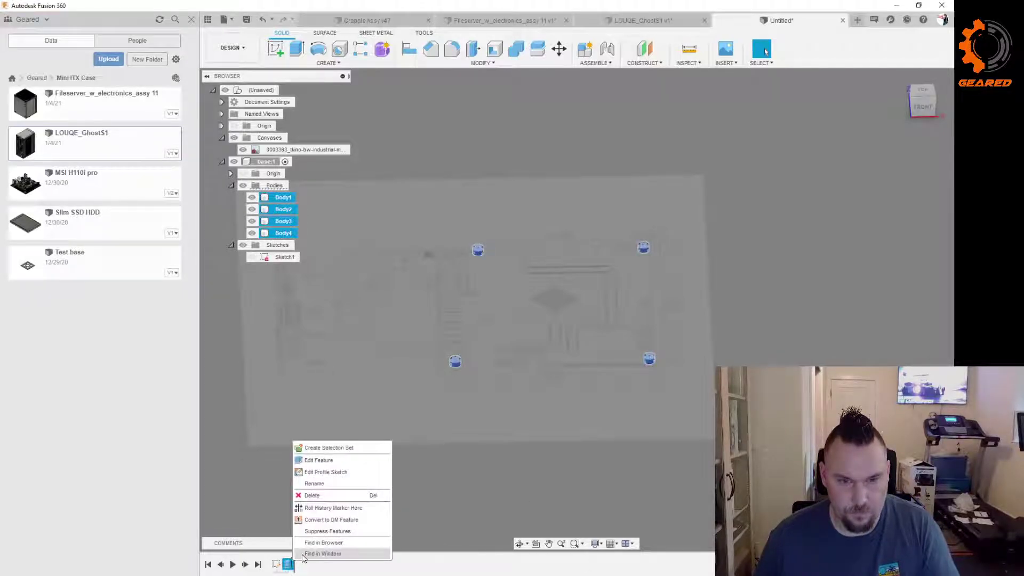
click(352, 463)
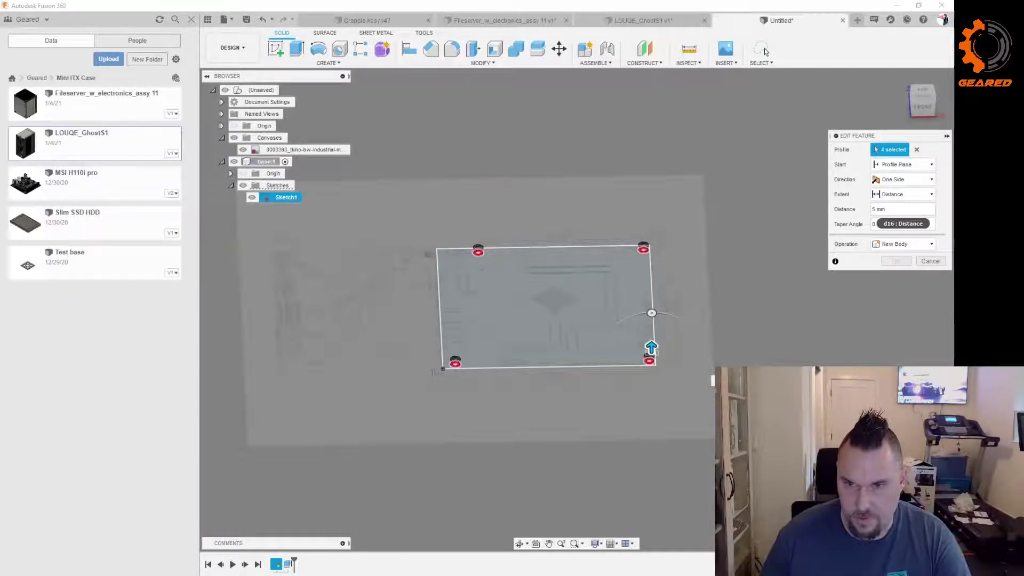
key(Return)
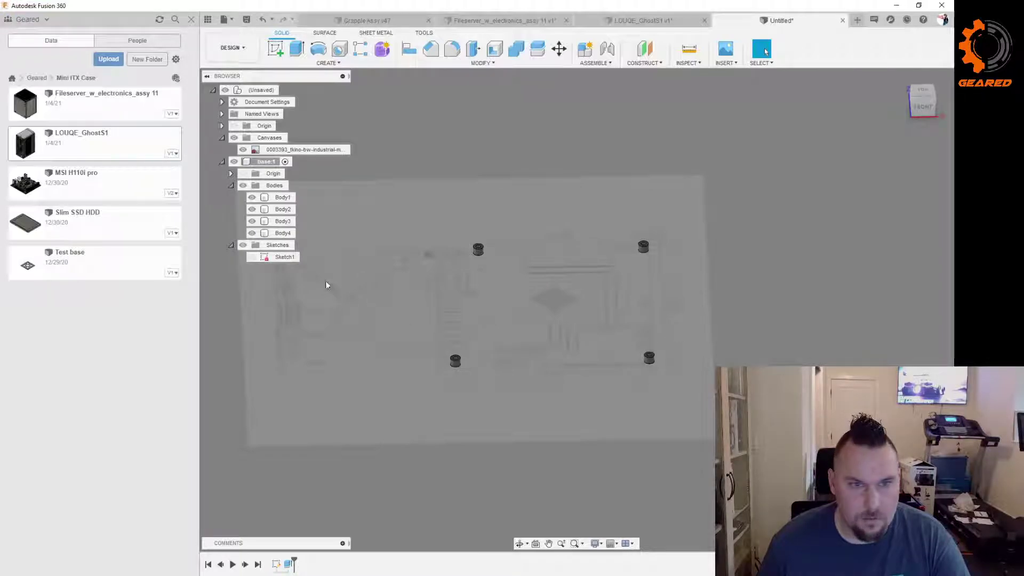
click(252, 256)
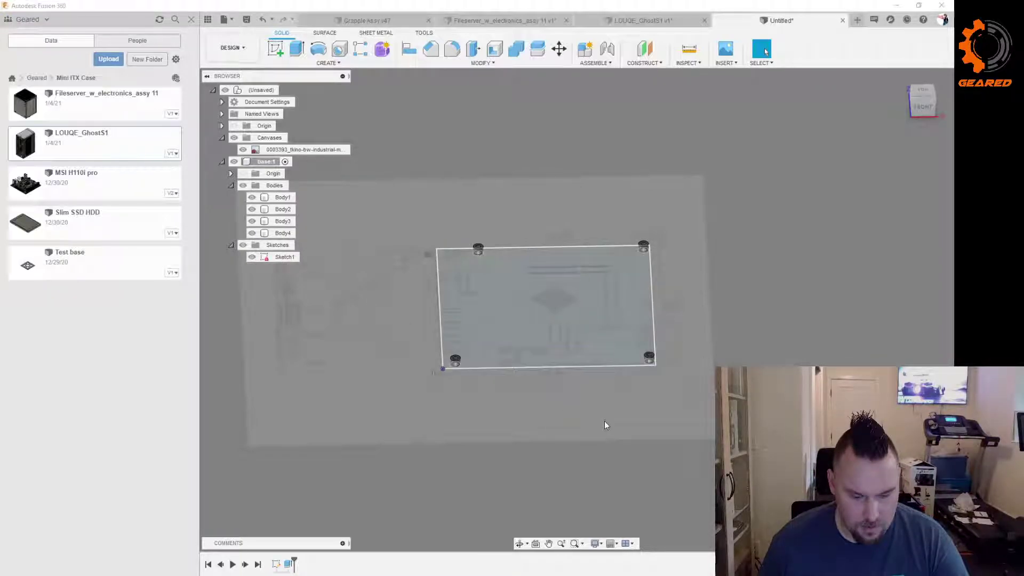
key(e)
click(558, 313)
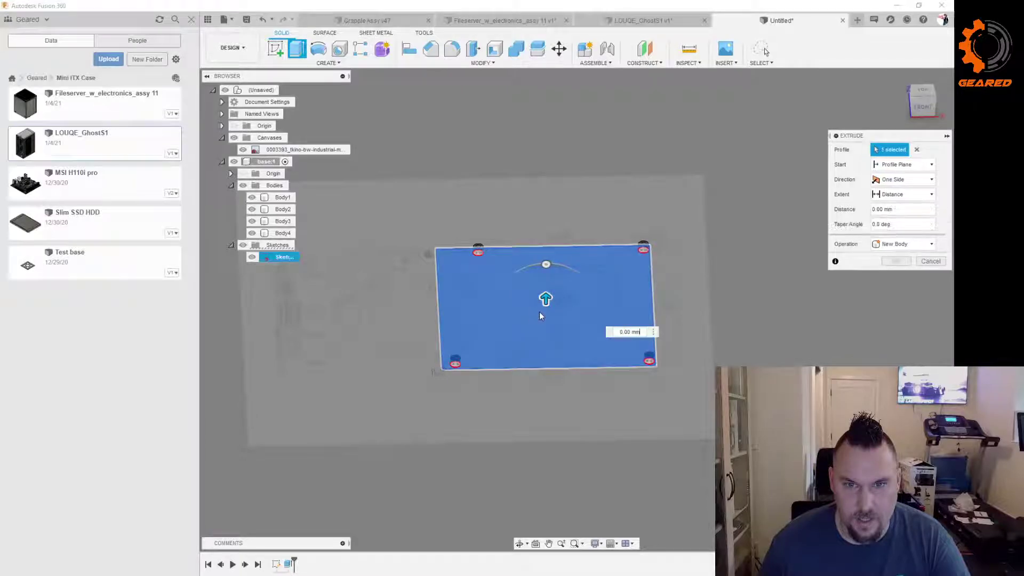
mouse_move(518, 401)
shift+middle_down()
mouse_move(519, 354)
mouse_move(466, 275)
shift+middle_up()
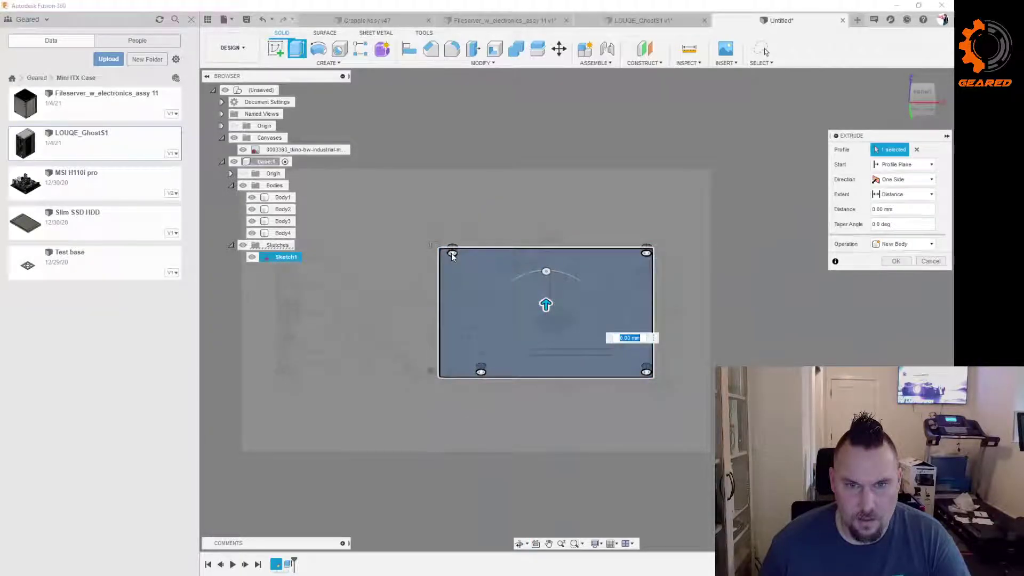
scroll(450, 253, up, 6)
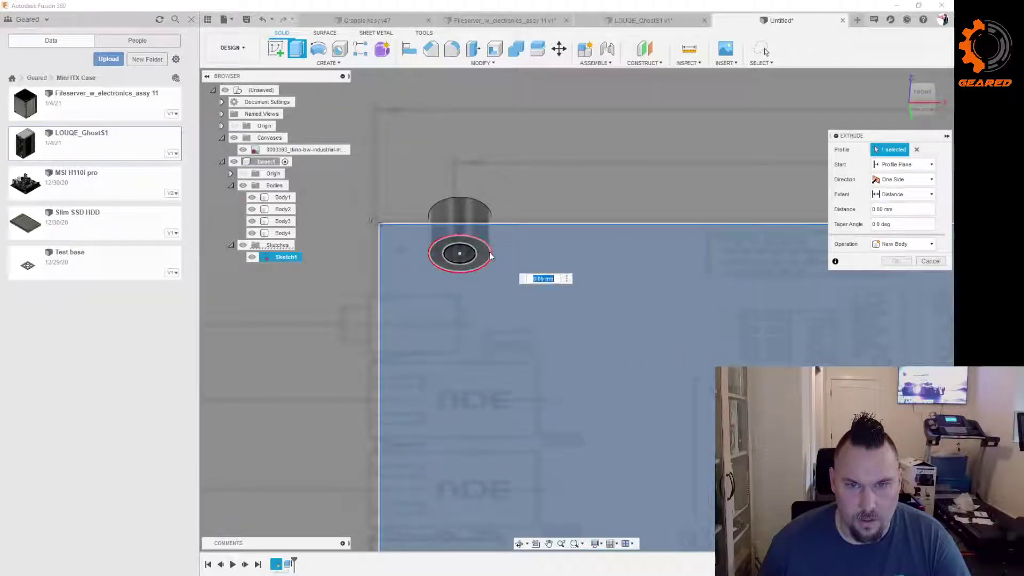
click(464, 257)
scroll(466, 323, down, 2)
scroll(564, 306, down, 3)
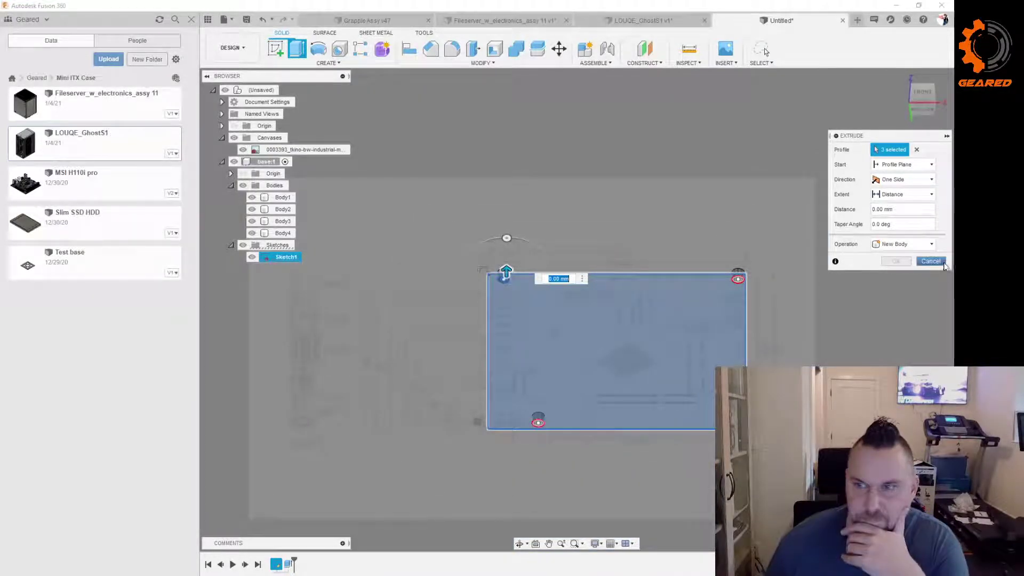
key(Escape)
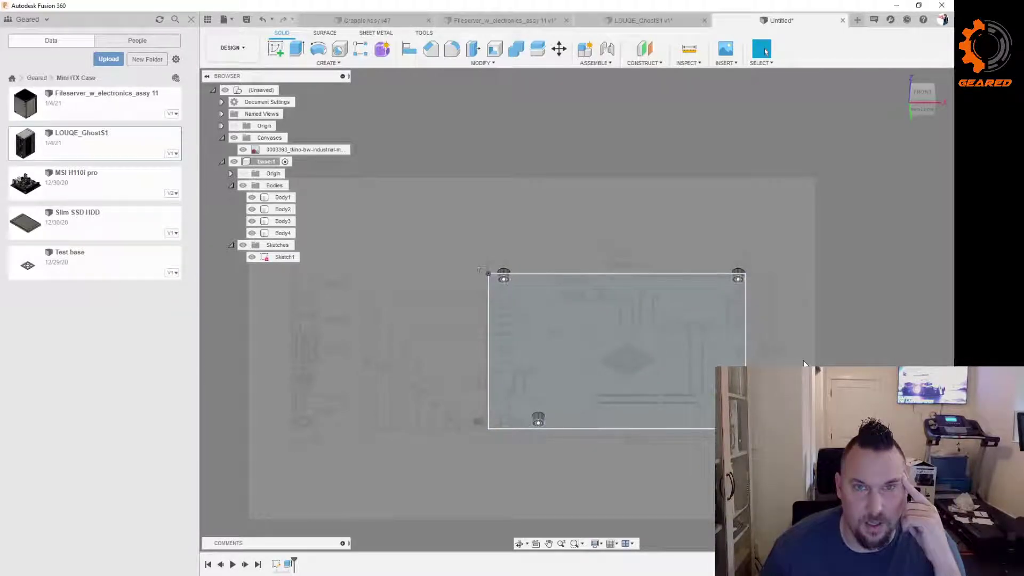
Step: Switch to Window Selection, try an enclosing selection around the two upper standoffs, and clear it
mouse_move(443, 259)
mouse_down()
mouse_move(558, 352)
mouse_move(457, 264)
mouse_move(467, 300)
mouse_up()
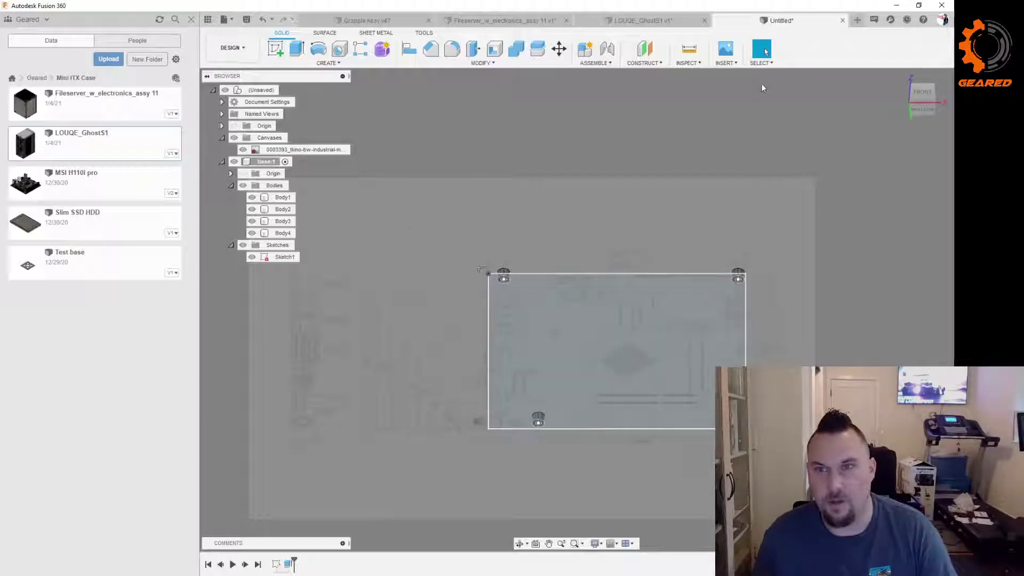
click(763, 62)
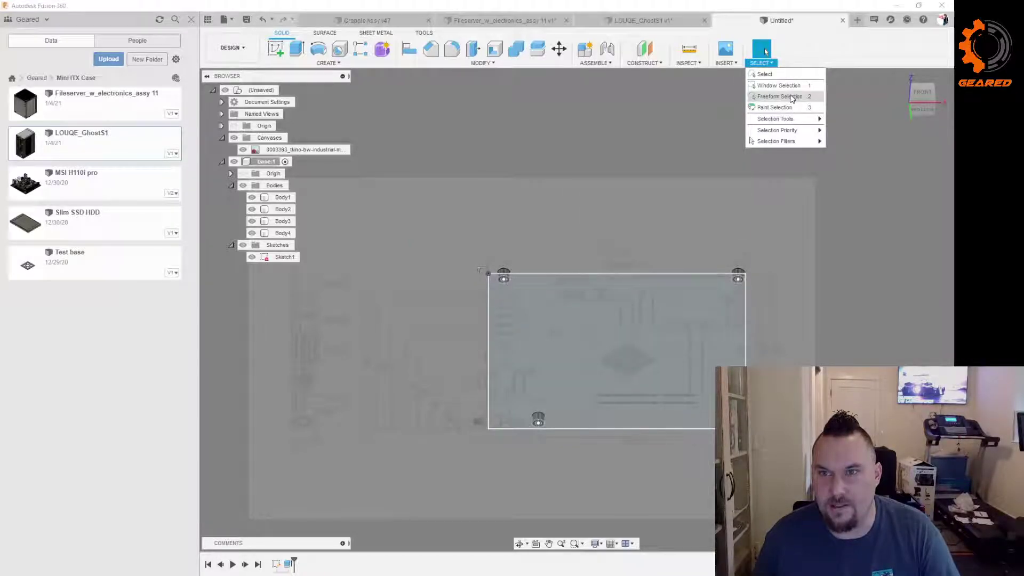
click(788, 87)
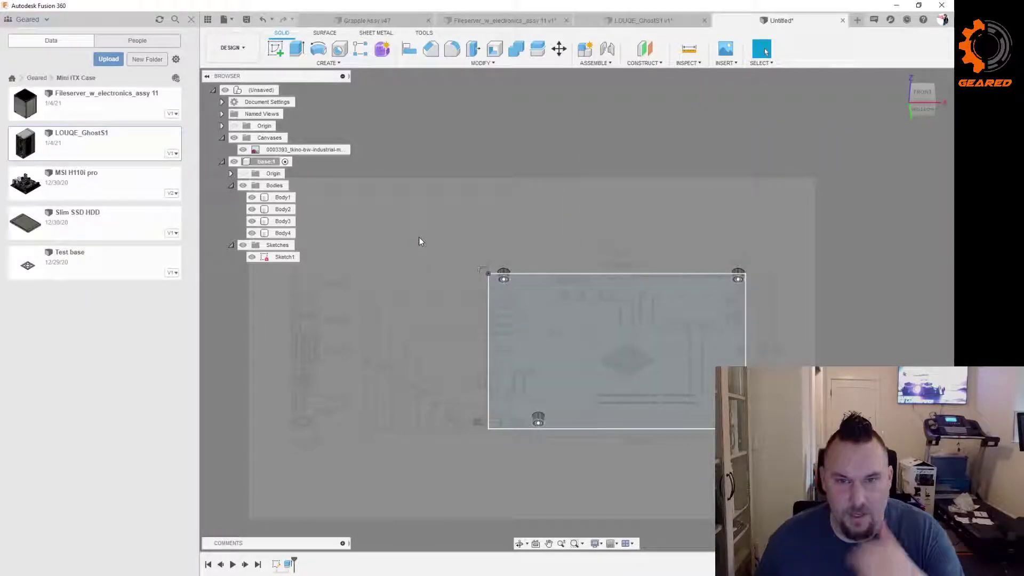
mouse_move(421, 223)
mouse_down()
mouse_move(504, 307)
mouse_move(811, 472)
mouse_move(759, 373)
mouse_move(744, 411)
mouse_move(759, 372)
mouse_up()
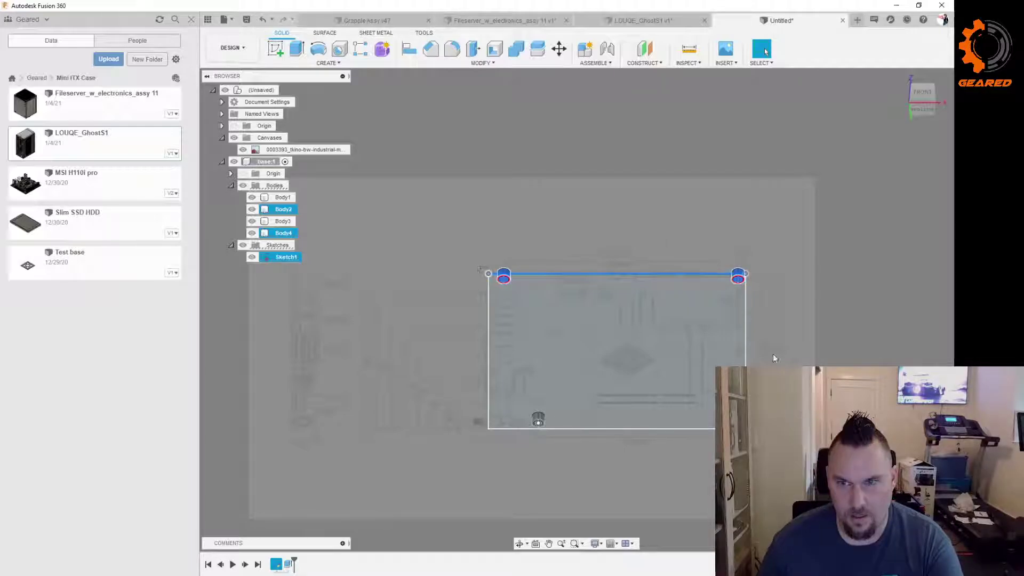
key(Escape)
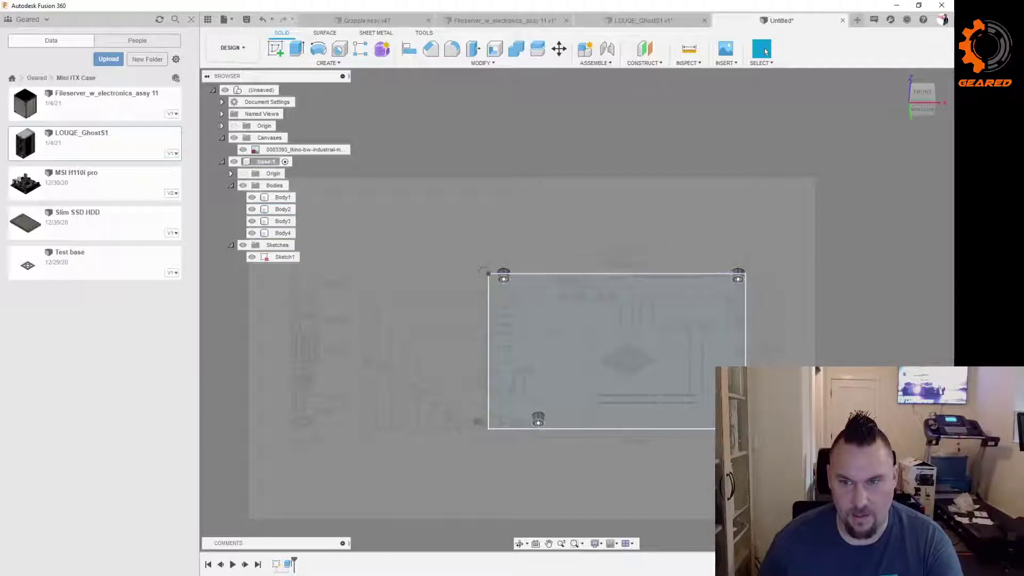
Step: Try enclosing and crossing window selections over individual standoffs and the board rectangle, and clear the selection
mouse_move(806, 464)
mouse_down()
mouse_move(692, 361)
mouse_move(597, 321)
mouse_move(446, 297)
mouse_up()
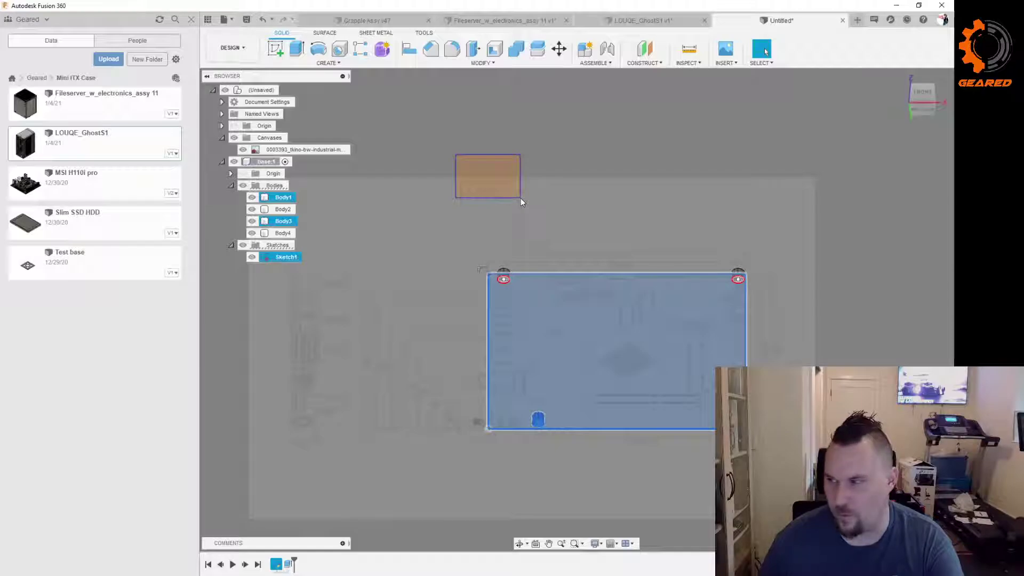
drag(520, 197, 520, 197)
mouse_move(639, 216)
mouse_down()
mouse_move(461, 178)
mouse_move(658, 228)
mouse_up()
drag(381, 205, 543, 300)
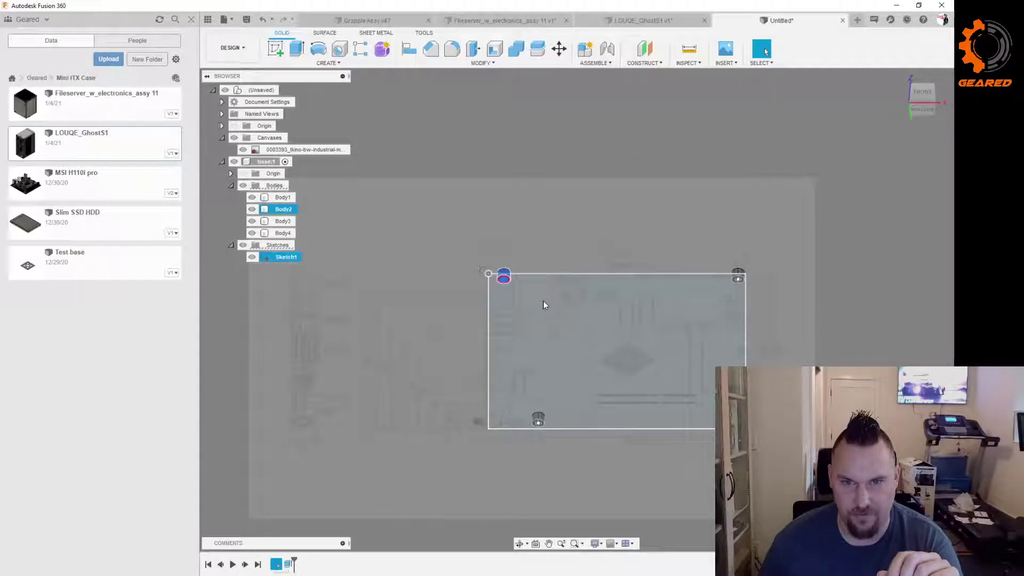
drag(830, 324, 659, 249)
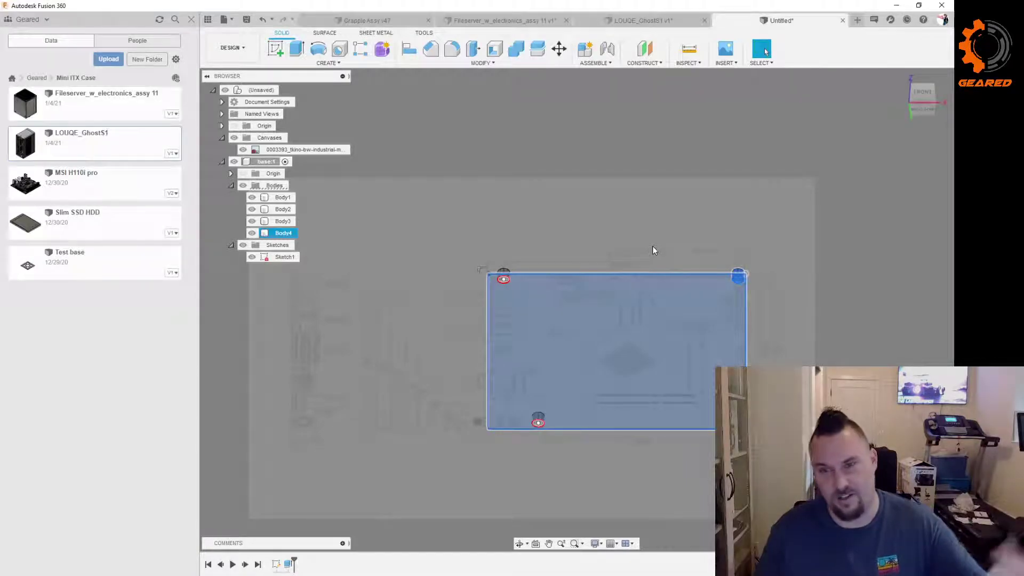
click(608, 202)
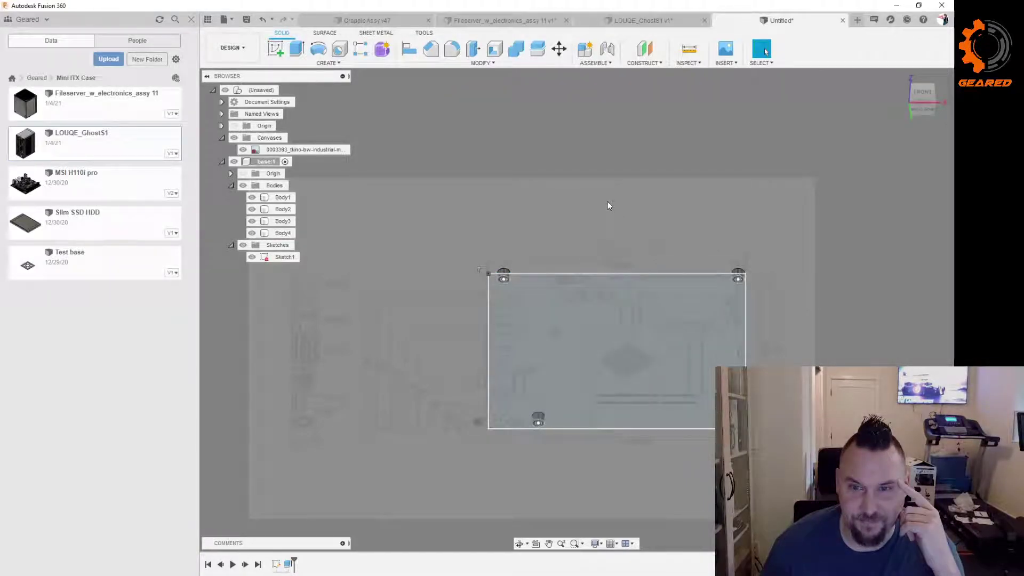
mouse_move(429, 203)
mouse_down()
mouse_move(667, 442)
mouse_move(893, 474)
mouse_move(811, 472)
mouse_up()
mouse_move(811, 472)
shift+middle_down()
mouse_move(811, 515)
mouse_move(807, 488)
shift+middle_up()
click(779, 335)
scroll(774, 315, up, 5)
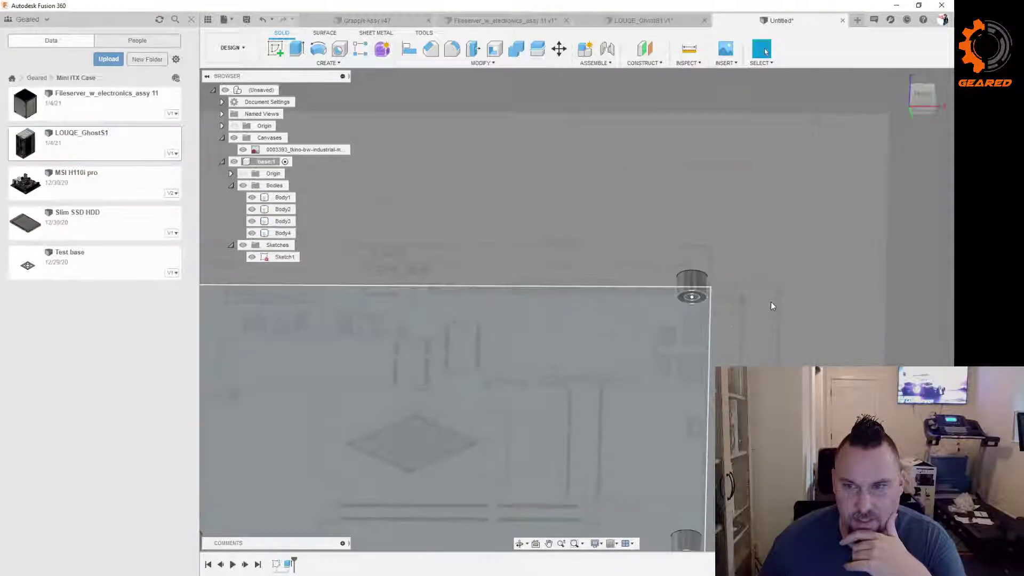
click(706, 301)
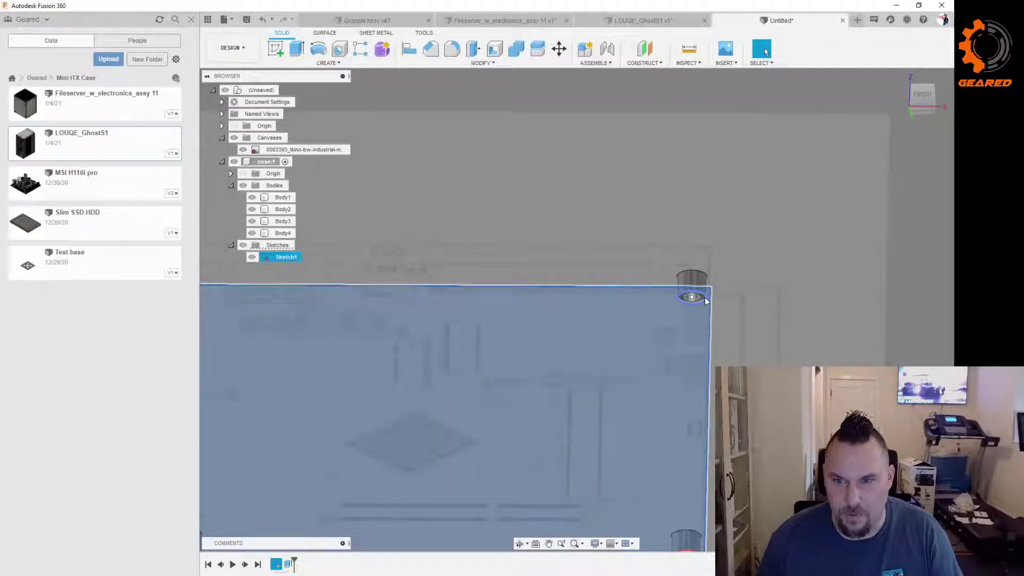
key(Escape)
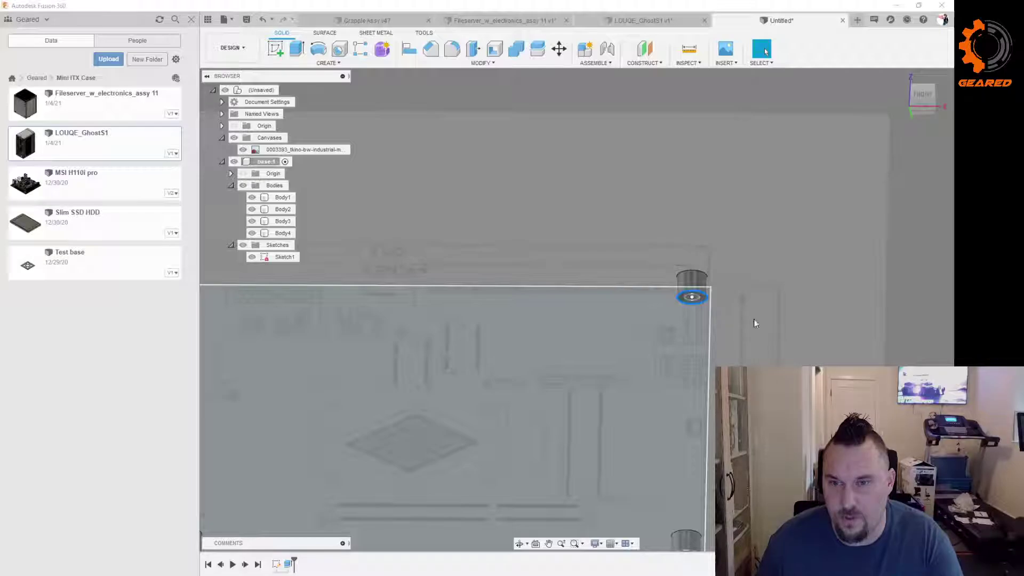
Step: Start an Extrude of the board rectangle, including the ring and inner-hole profiles of both upper standoffs
key(e)
scroll(740, 292, down, 3)
click(706, 301)
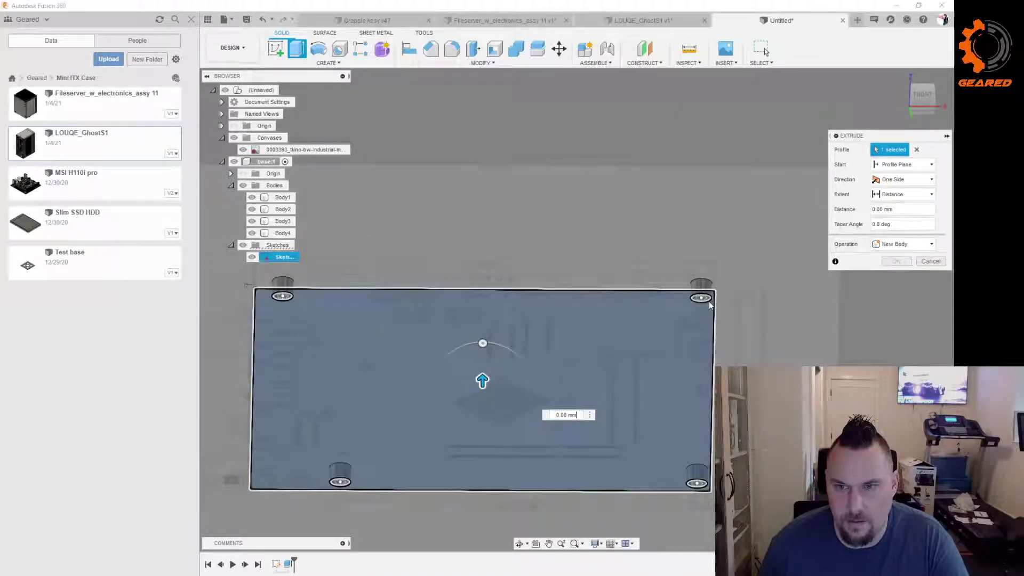
scroll(709, 302, up, 5)
click(693, 288)
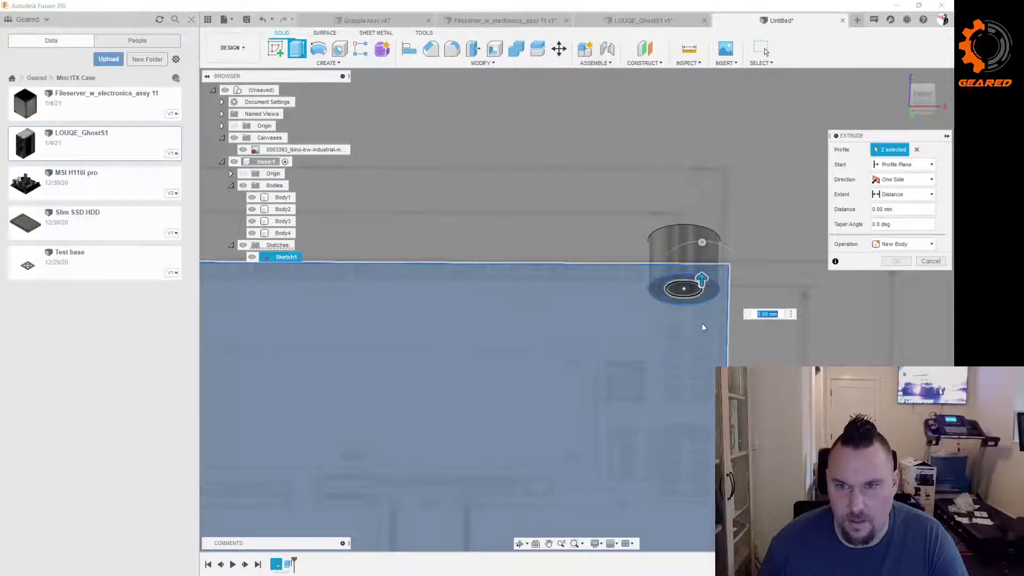
click(702, 323)
scroll(702, 325, down, 5)
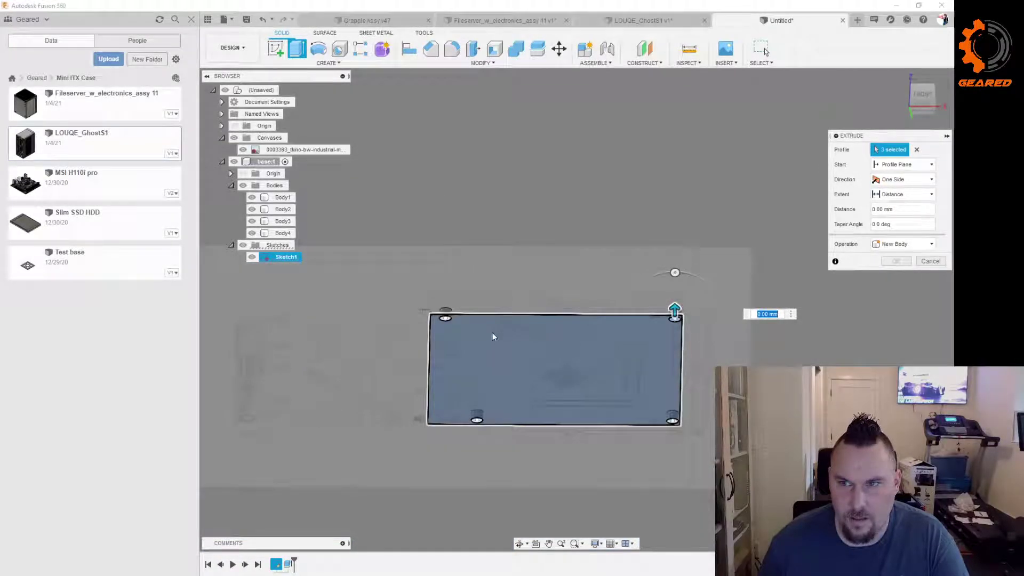
scroll(427, 313, up, 5)
click(464, 308)
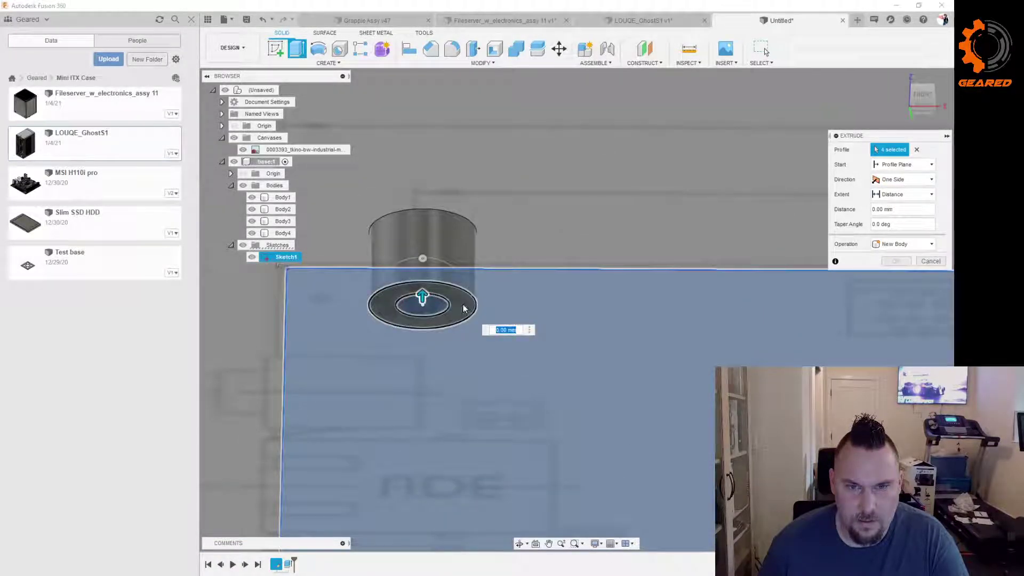
click(610, 335)
Step: Add the ring and inner-hole profiles of both lower standoffs to the extrusion's profile selection
scroll(610, 334, down, 5)
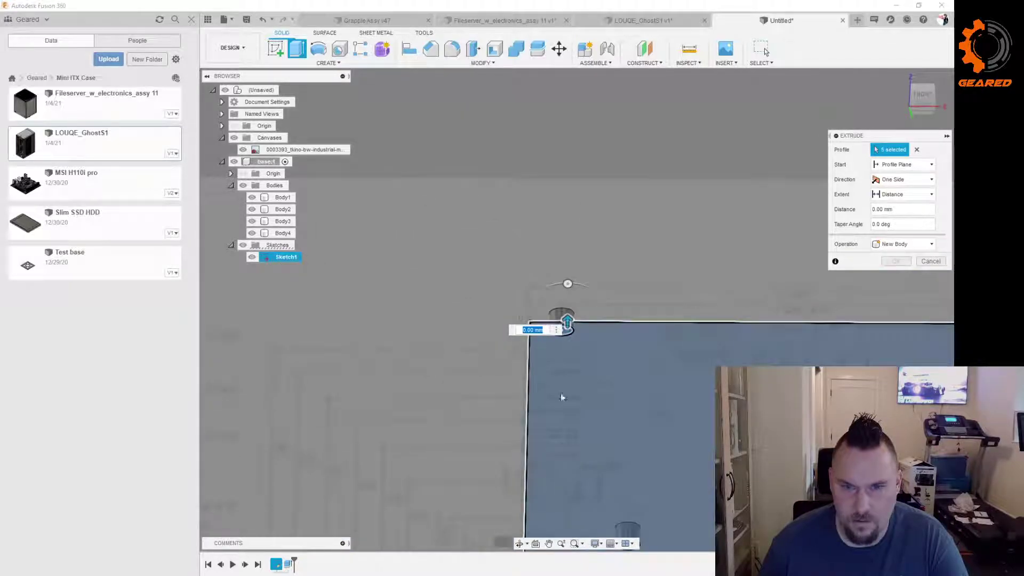
scroll(561, 397, down, 3)
scroll(567, 453, up, 6)
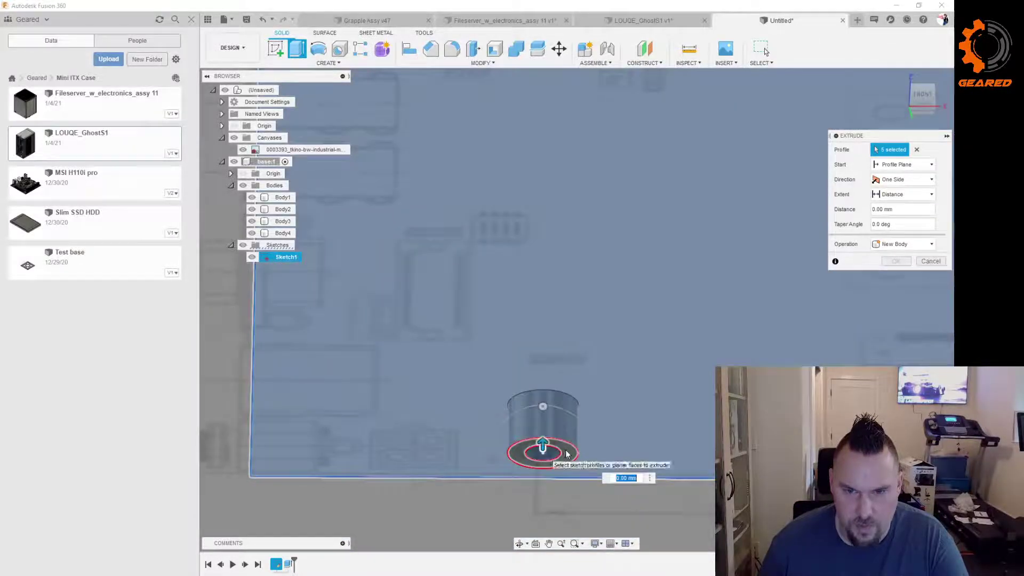
scroll(476, 382, down, 5)
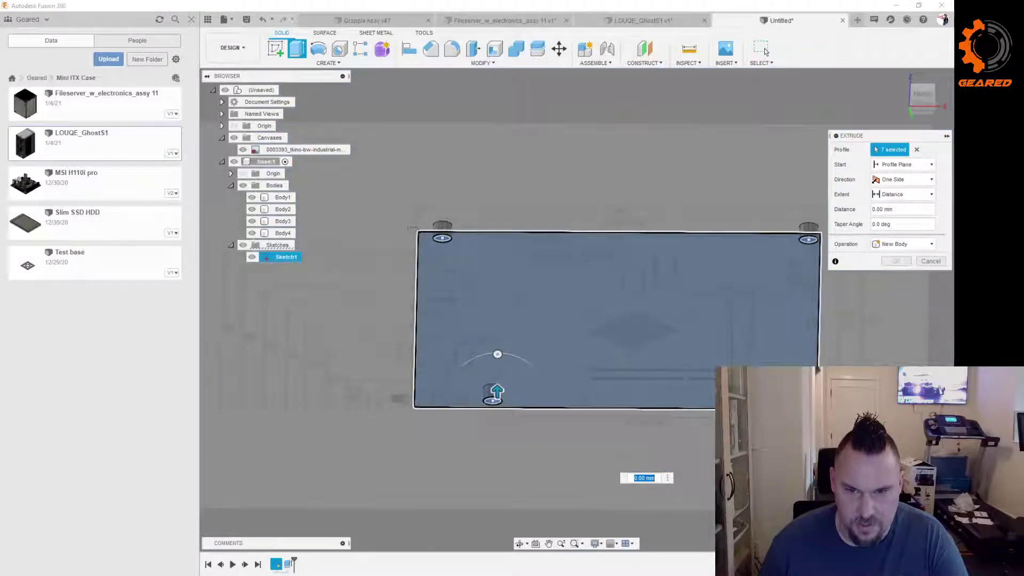
scroll(816, 400, up, 6)
click(692, 399)
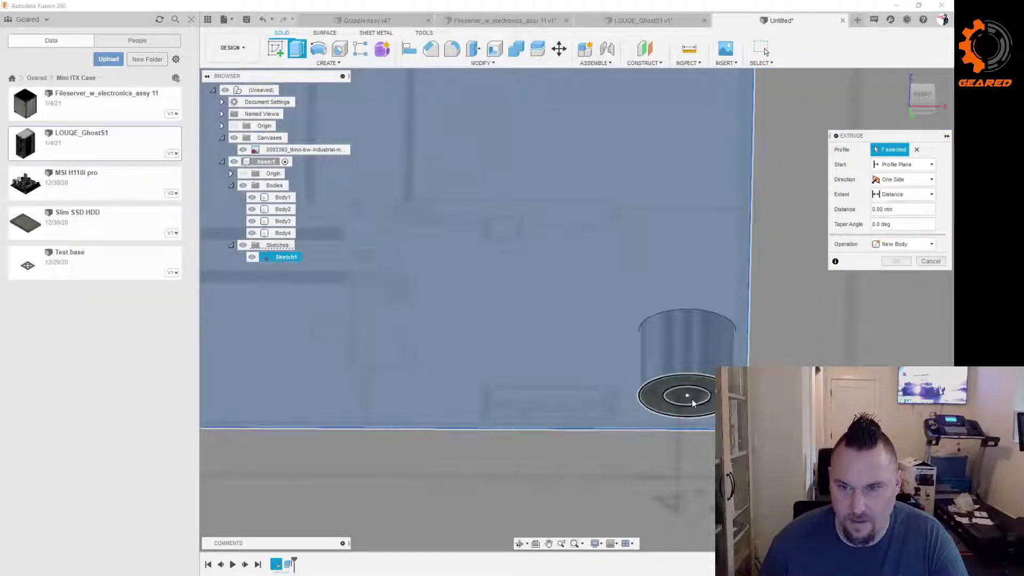
click(692, 399)
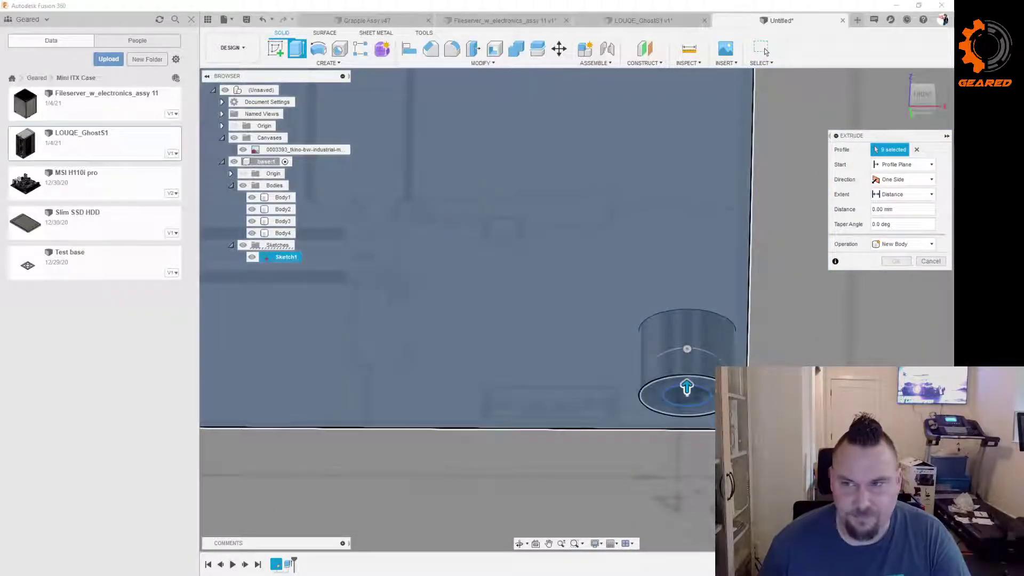
Step: Extrude the selected board and standoff profiles by -3 mm with the Join operation to form the base plate
scroll(752, 363, down, 3)
scroll(752, 364, down, 3)
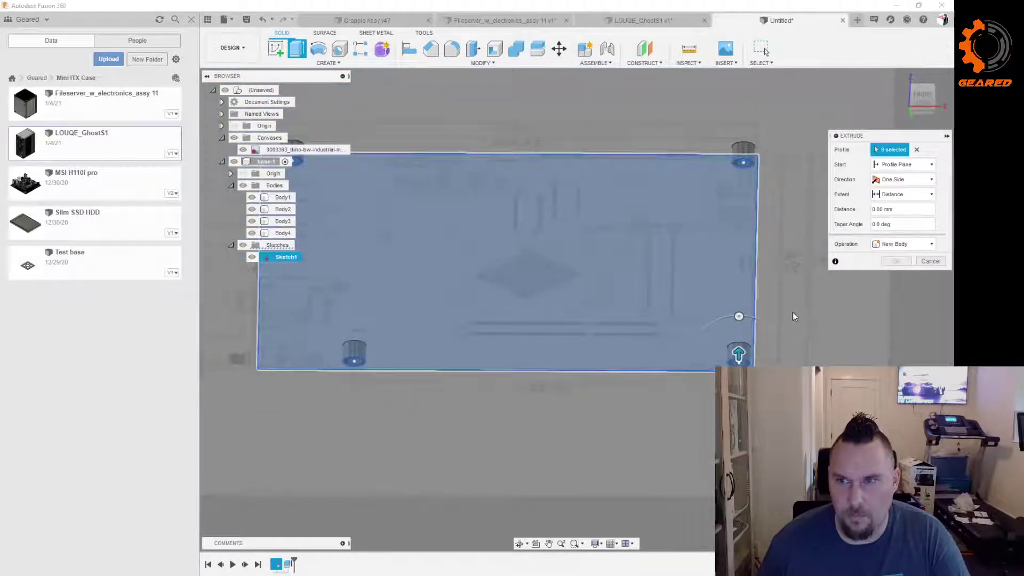
mouse_move(815, 298)
shift+middle_down()
mouse_move(805, 308)
mouse_move(812, 297)
mouse_move(814, 309)
shift+middle_up()
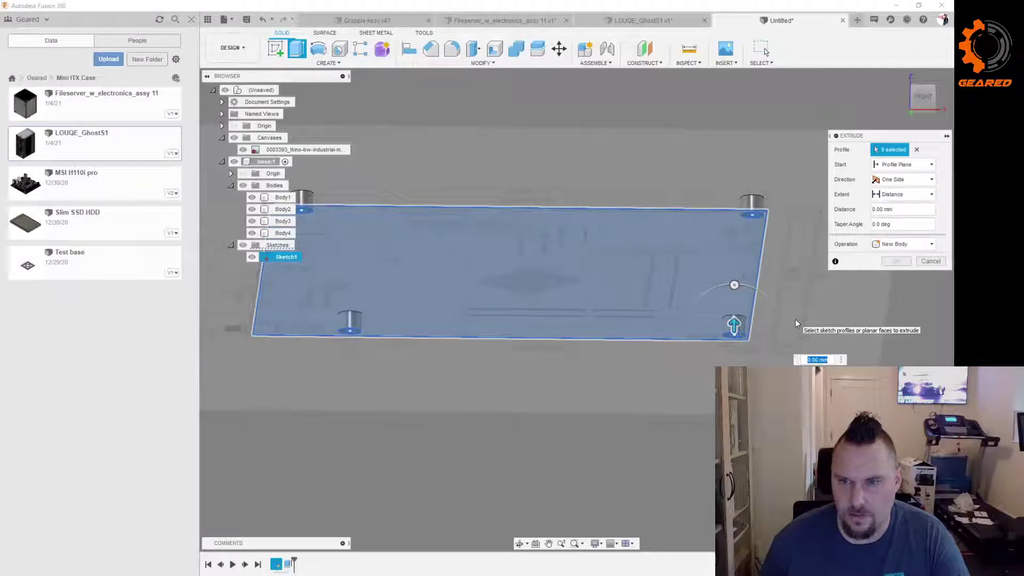
text(2)
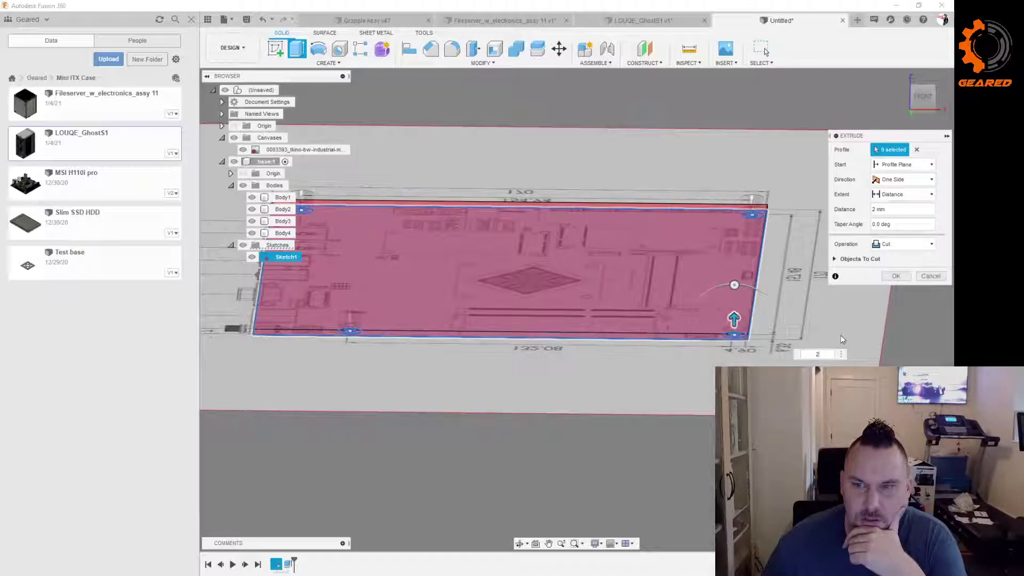
text(-)
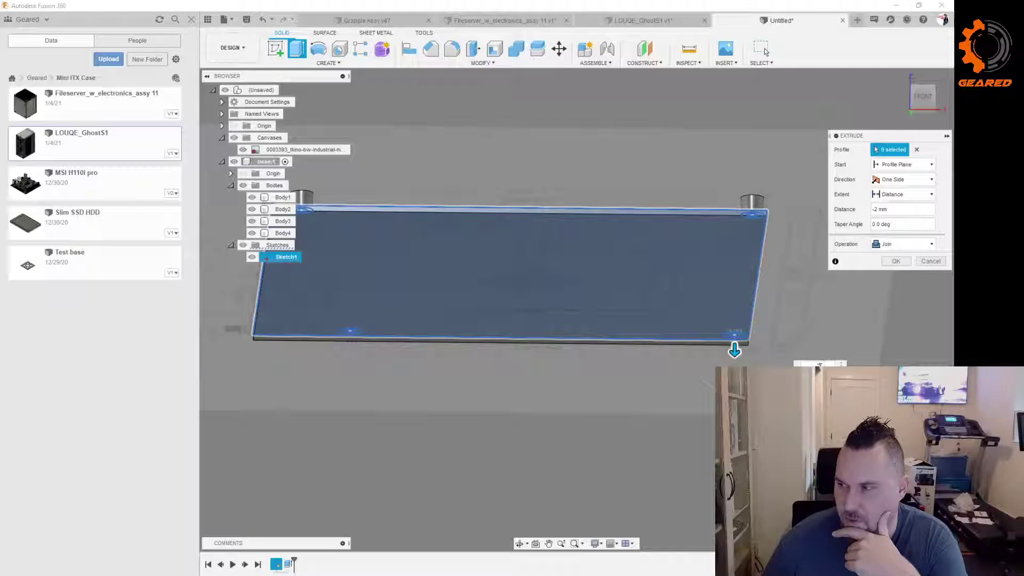
shift+middle_drag(696, 404, 696, 409)
shift+middle_drag(675, 243, 661, 274)
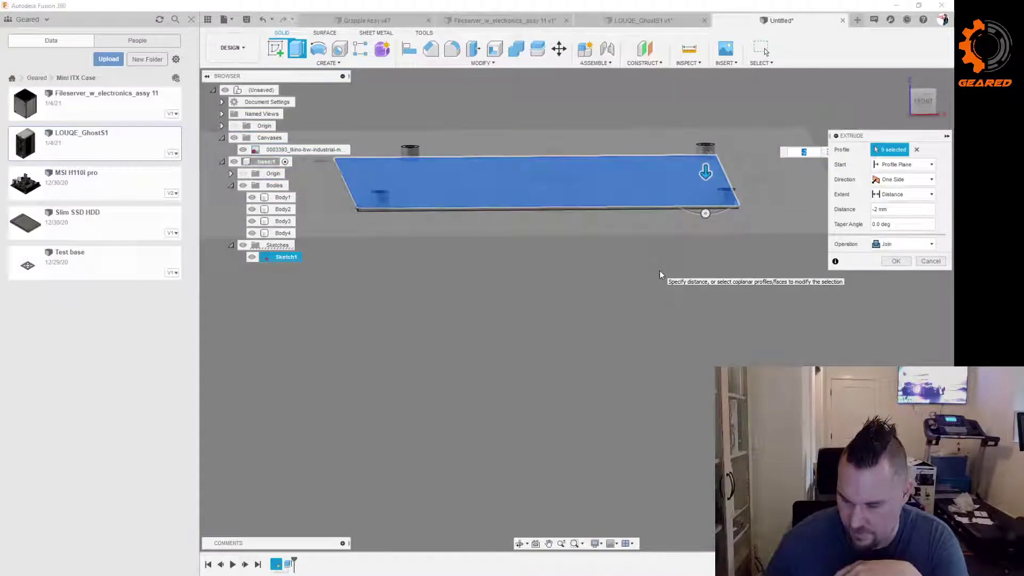
text(-3)
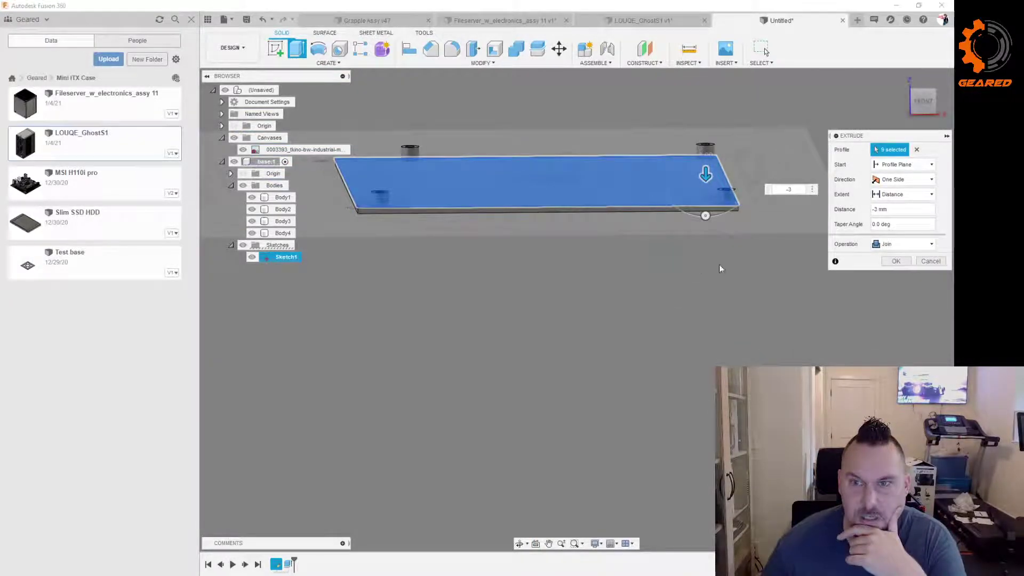
click(895, 261)
Step: Hide the mounting-hole sketch in the base component
shift+middle_drag(687, 303, 642, 283)
scroll(676, 235, up, 3)
shift+middle_drag(676, 236, 773, 245)
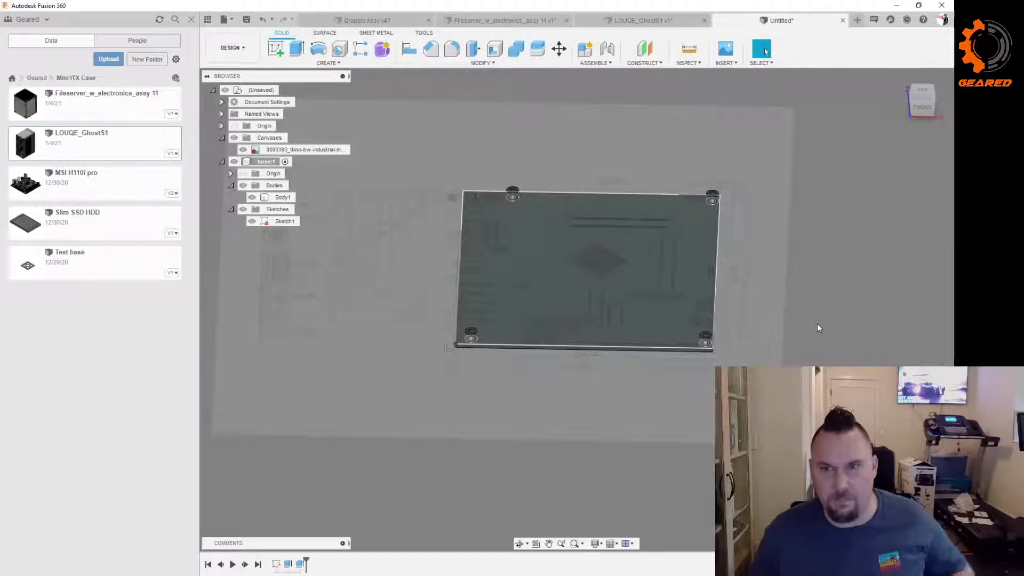
click(251, 220)
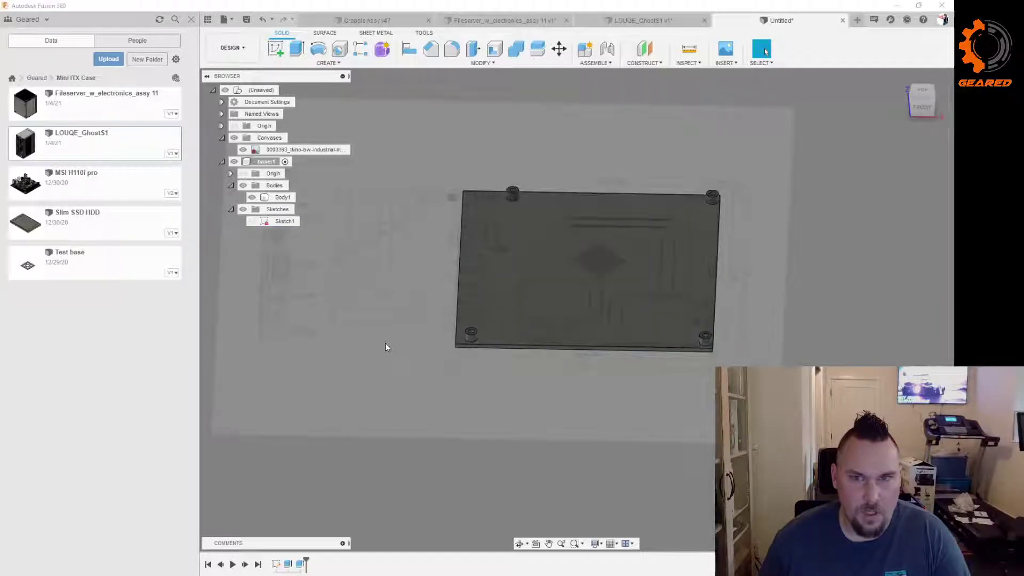
shift+middle_drag(402, 318, 401, 337)
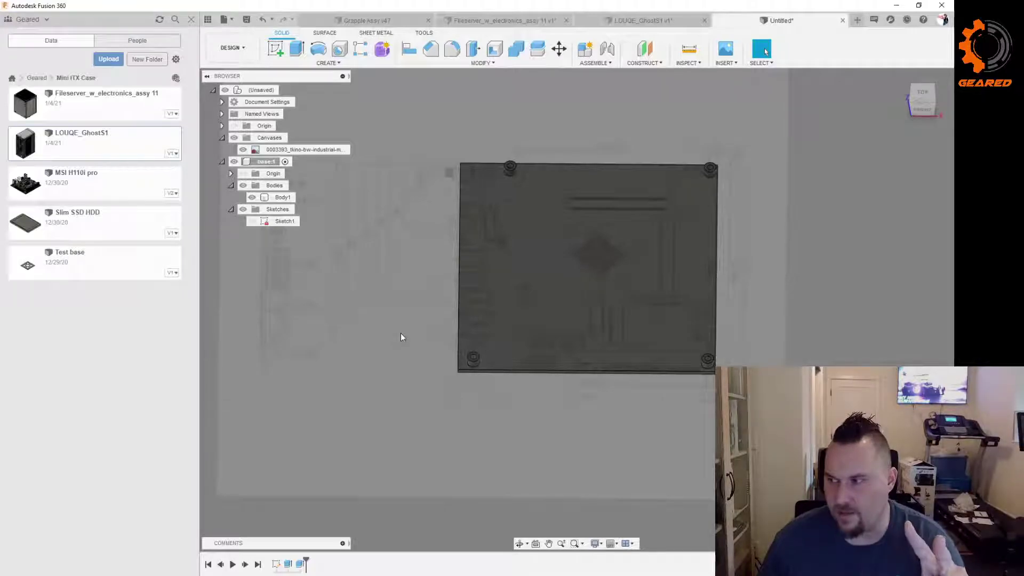
Step: Try enclosing and crossing window selections around the plate's rear-left standoff and front-right corner, and clear the selection
click(456, 370)
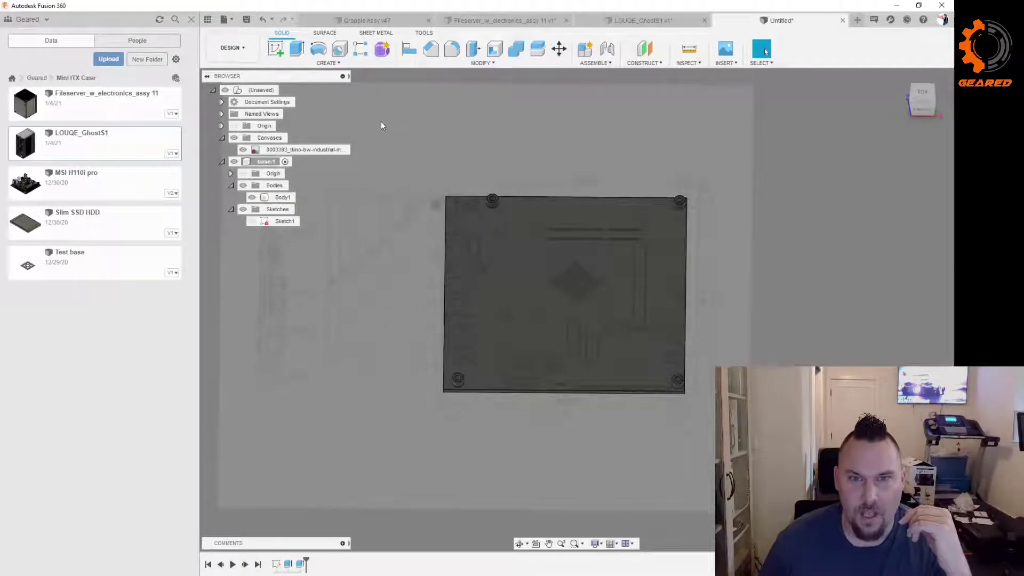
drag(406, 108, 557, 158)
drag(630, 169, 462, 123)
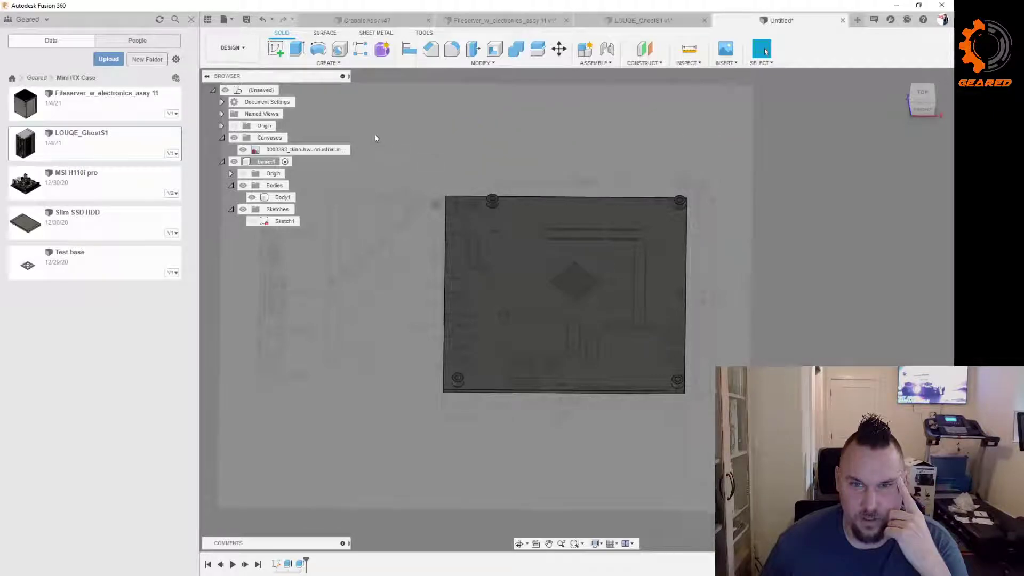
drag(456, 196, 524, 223)
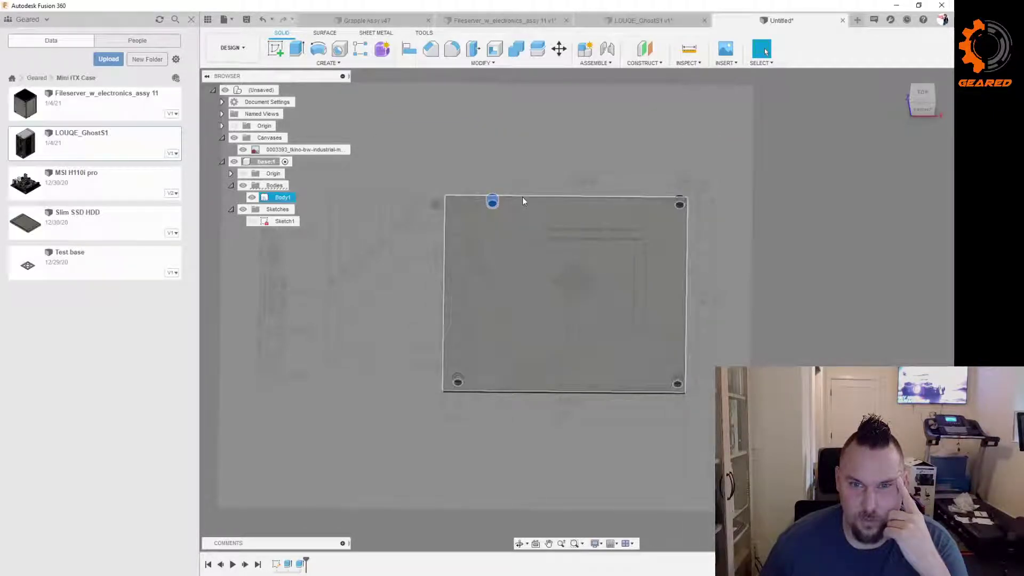
shift+middle_drag(541, 158, 544, 145)
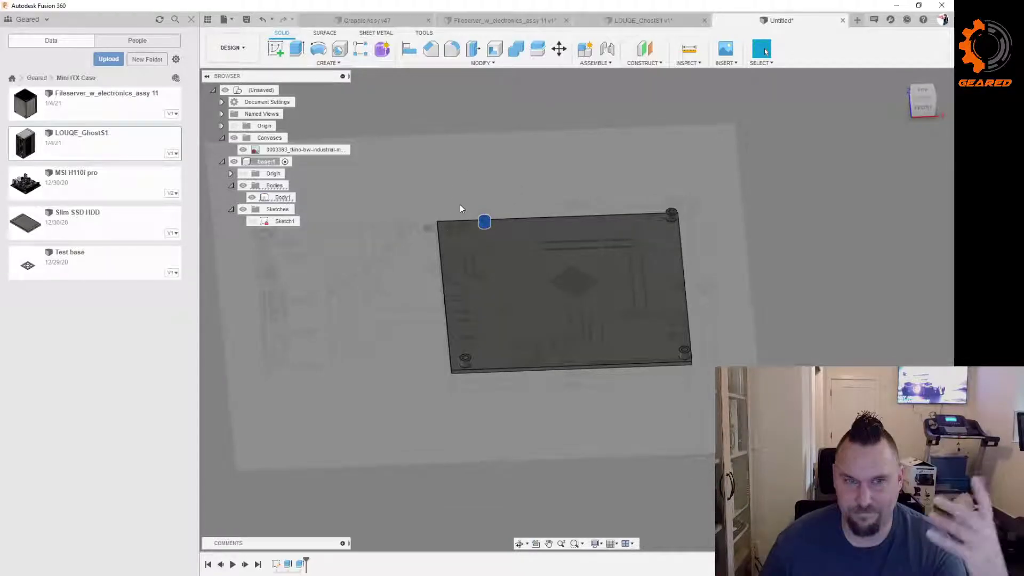
drag(744, 395, 615, 328)
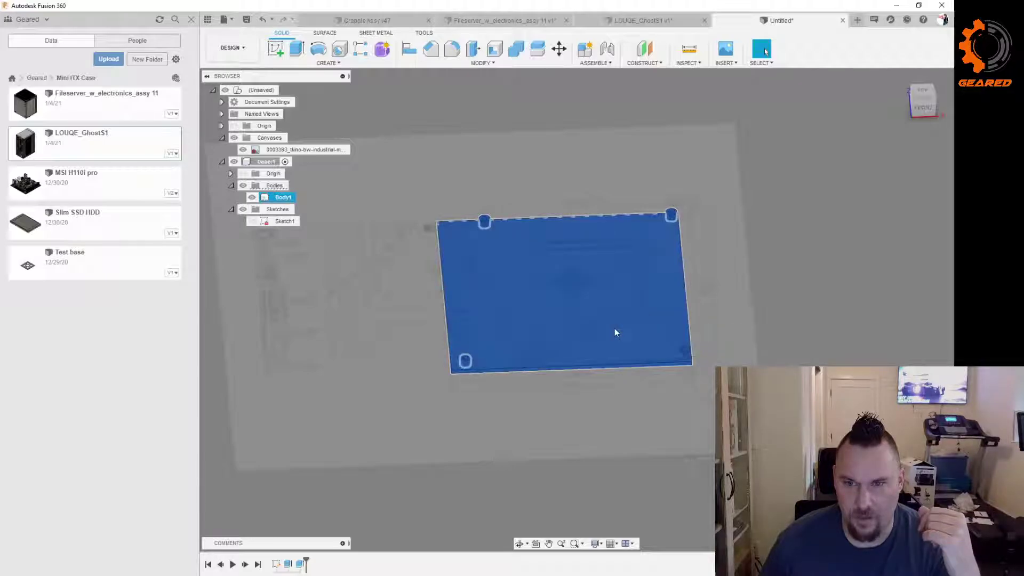
mouse_move(718, 421)
shift+middle_down()
mouse_move(721, 369)
mouse_move(727, 425)
shift+middle_up()
click(721, 416)
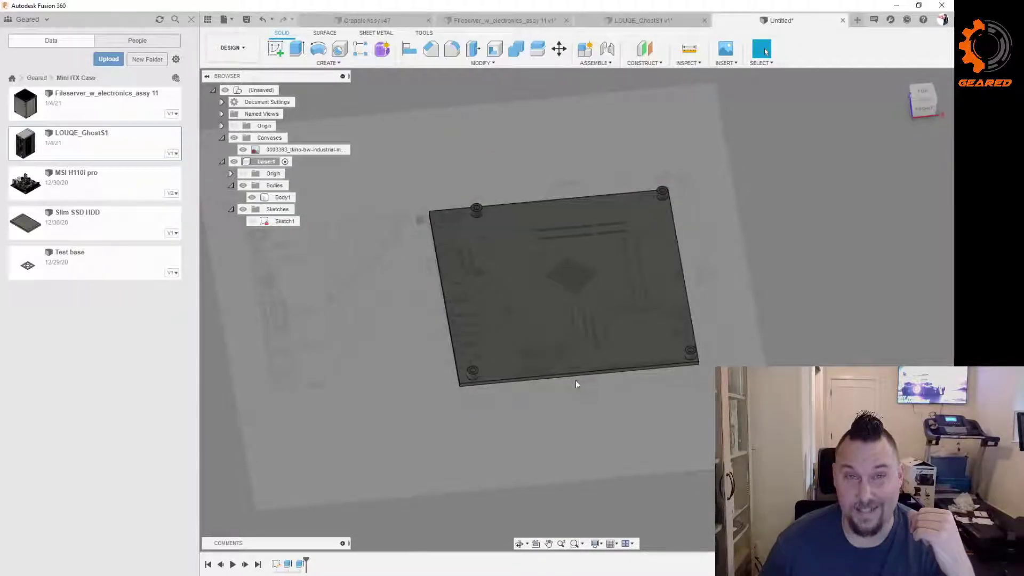
Step: Try small window selections over the right-hand standoffs from a low side view, and clear the selection
shift+middle_drag(795, 322, 739, 337)
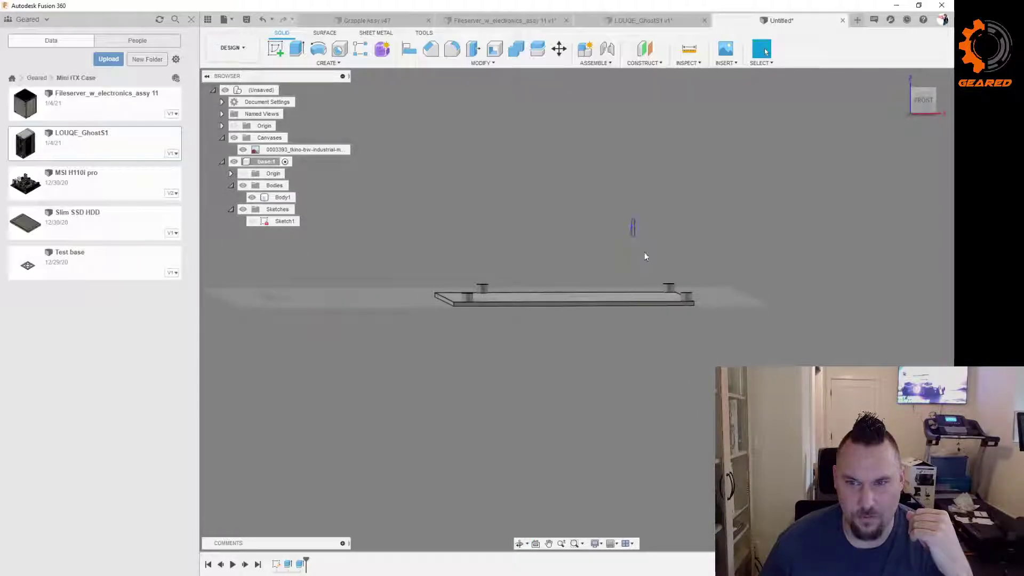
click(689, 293)
mouse_move(712, 272)
shift+middle_down()
mouse_move(713, 287)
mouse_move(725, 250)
mouse_move(708, 254)
shift+middle_up()
click(716, 276)
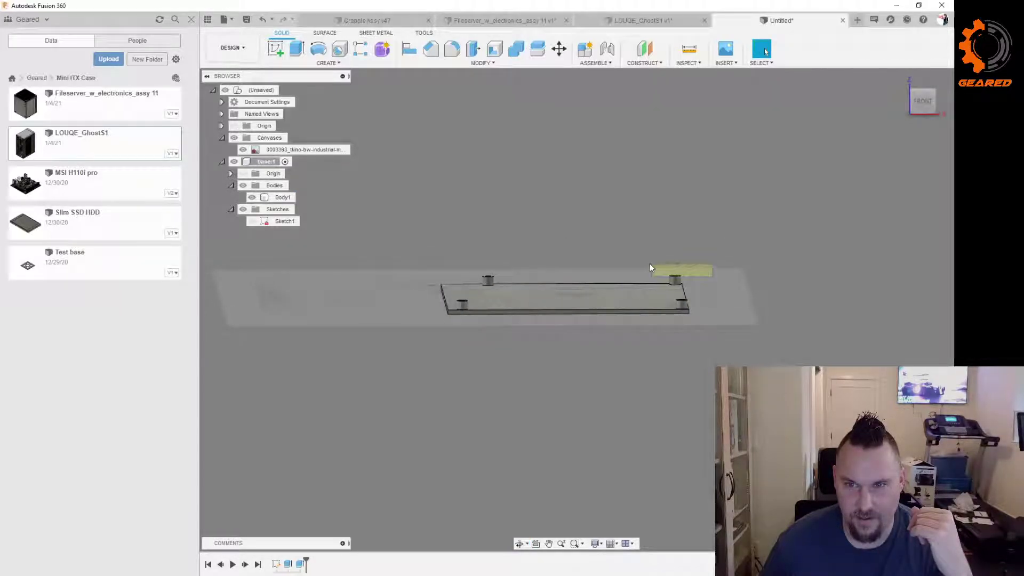
click(652, 265)
shift+middle_drag(740, 262, 725, 274)
click(725, 273)
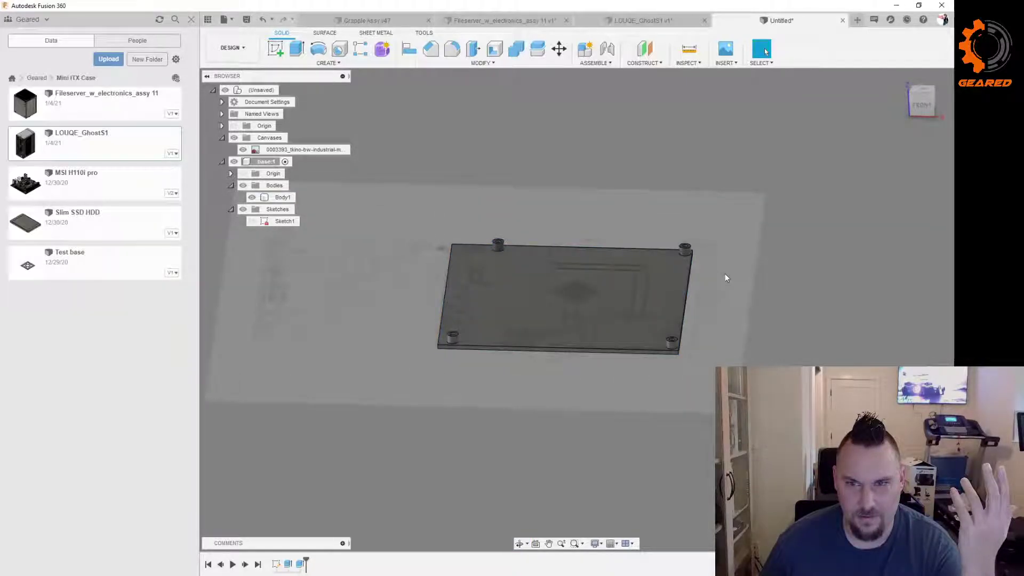
Step: Try enclosing and crossing window selections on the rear-left standoff at close range, and clear the selection
shift+middle_drag(704, 376, 693, 406)
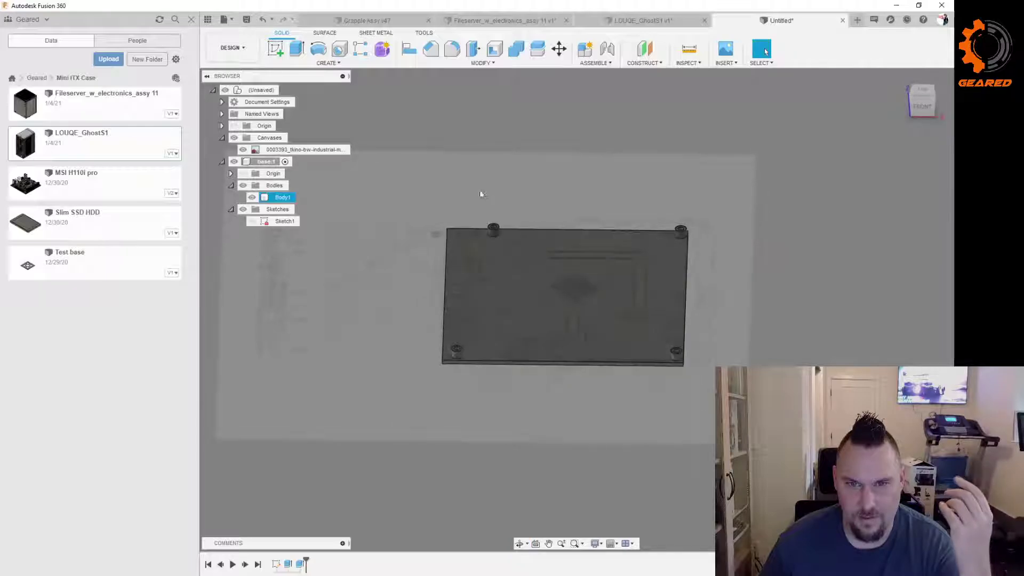
scroll(483, 191, up, 5)
shift+middle_drag(561, 239, 616, 210)
drag(473, 206, 573, 254)
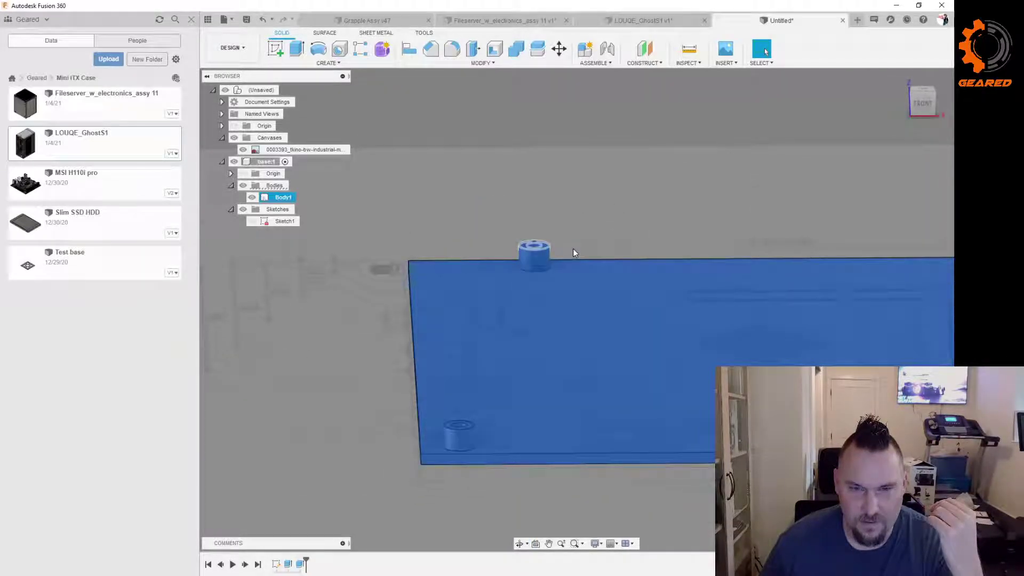
click(587, 221)
right_click(602, 211)
mouse_move(577, 245)
right_down()
mouse_move(545, 242)
mouse_move(569, 249)
right_up()
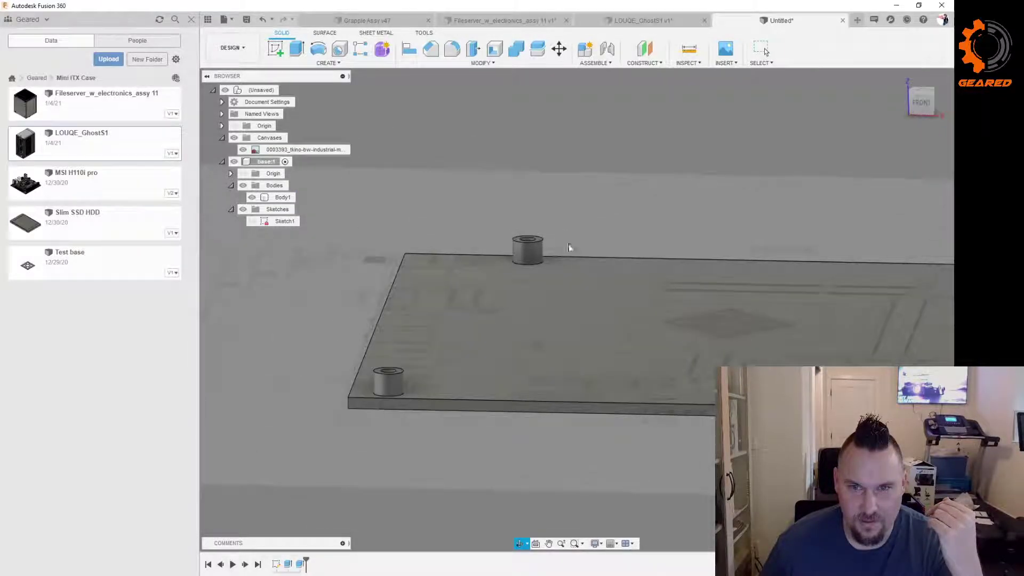
mouse_move(569, 249)
shift+middle_down()
mouse_move(573, 231)
mouse_move(576, 251)
mouse_move(558, 248)
mouse_move(569, 254)
shift+middle_up()
drag(568, 254, 488, 216)
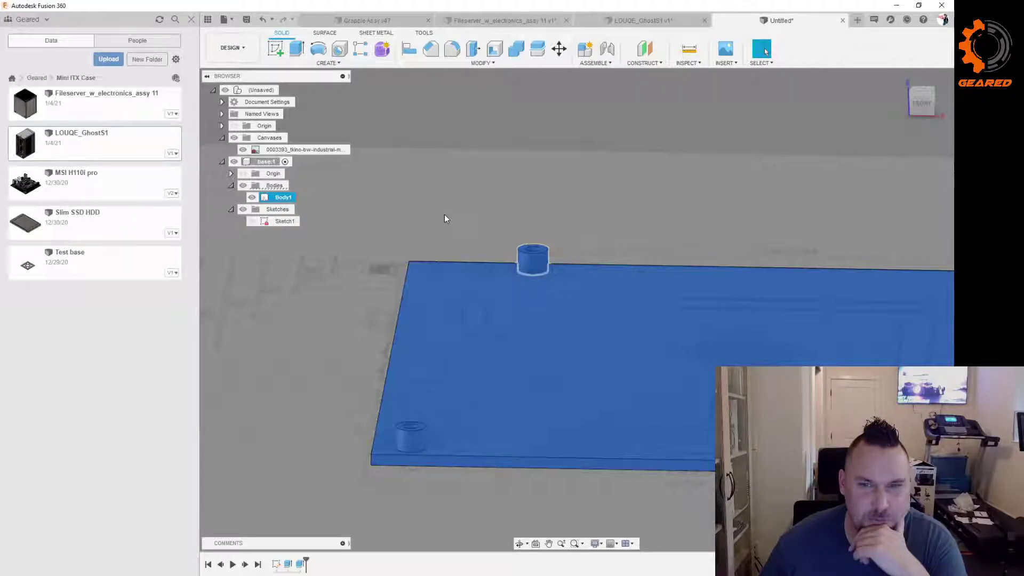
scroll(447, 219, down, 2)
click(608, 202)
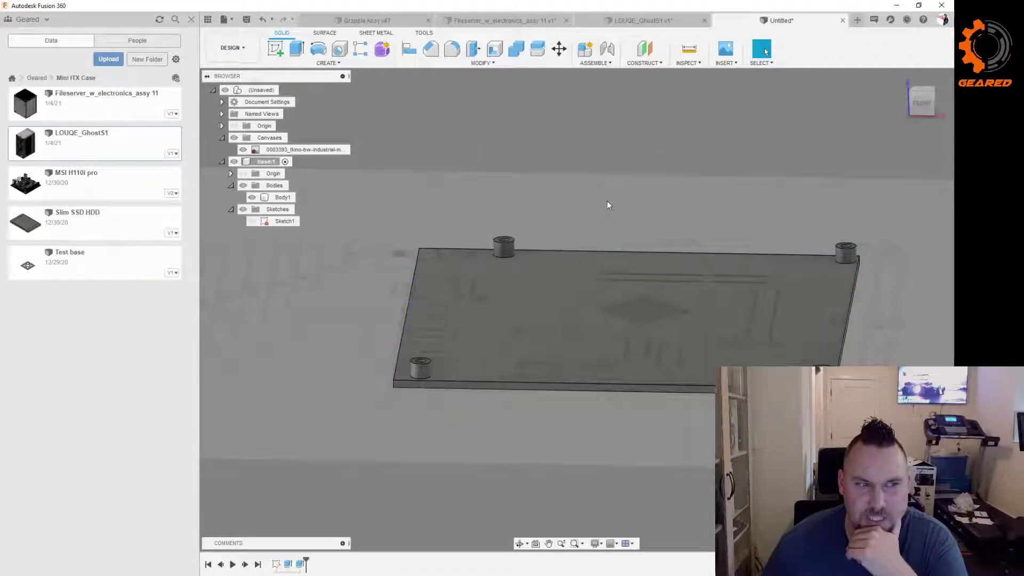
Step: Select the plate's front edge and the rear-left standoff's top rim, check the commands offered, and clear the selection
click(558, 383)
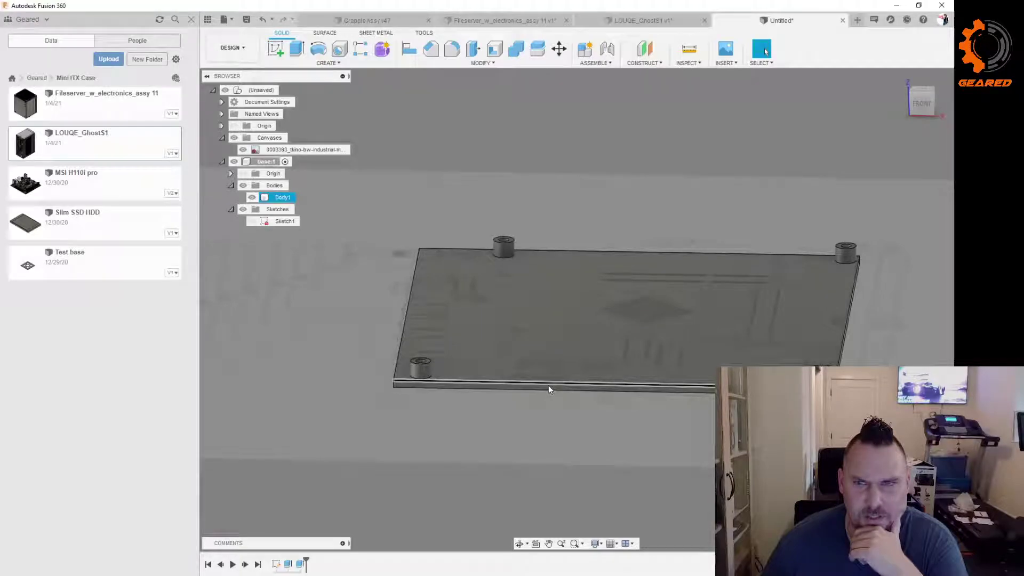
click(537, 245)
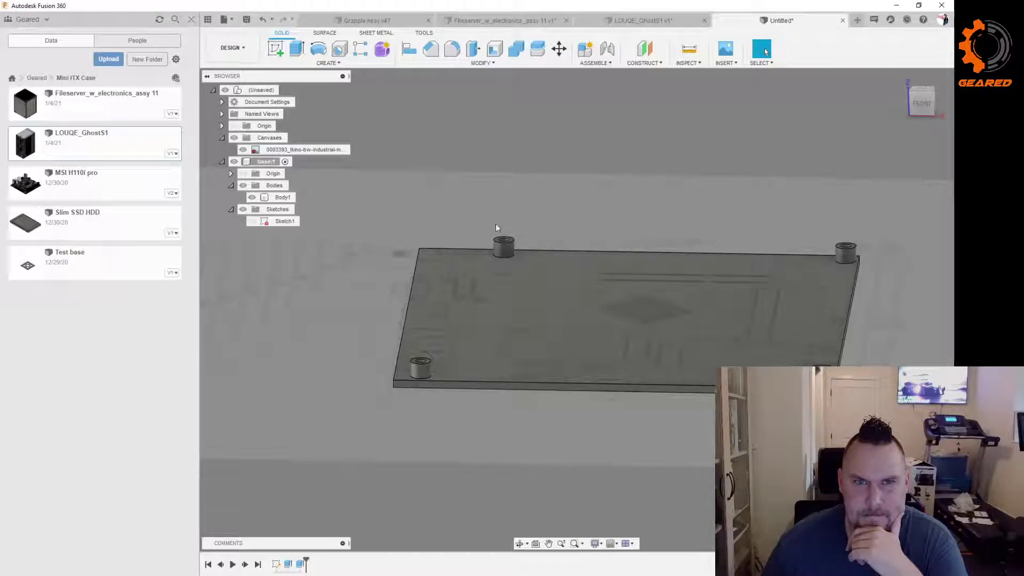
shift+middle_drag(575, 188, 569, 245)
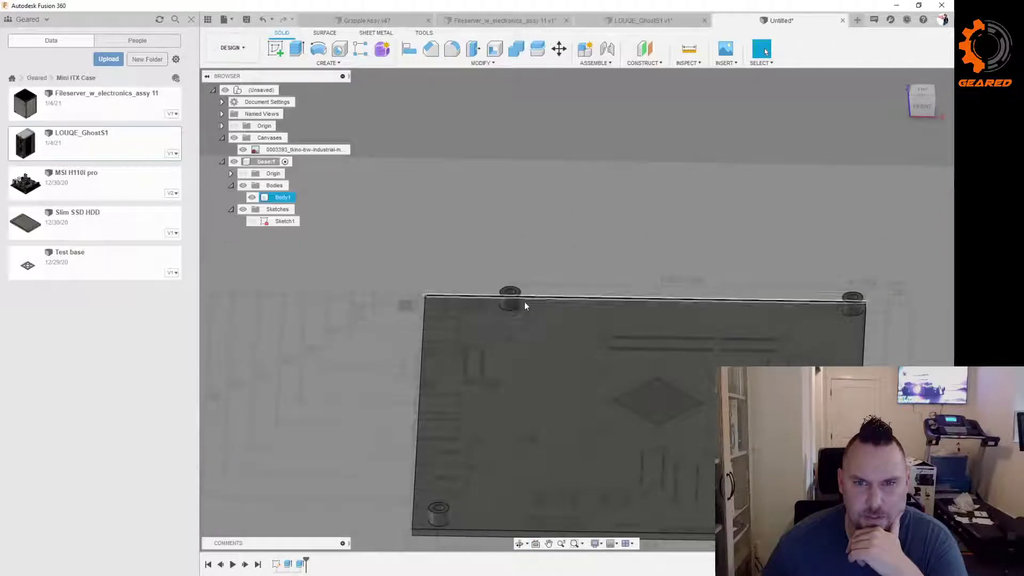
scroll(523, 304, up, 3)
right_click(515, 282)
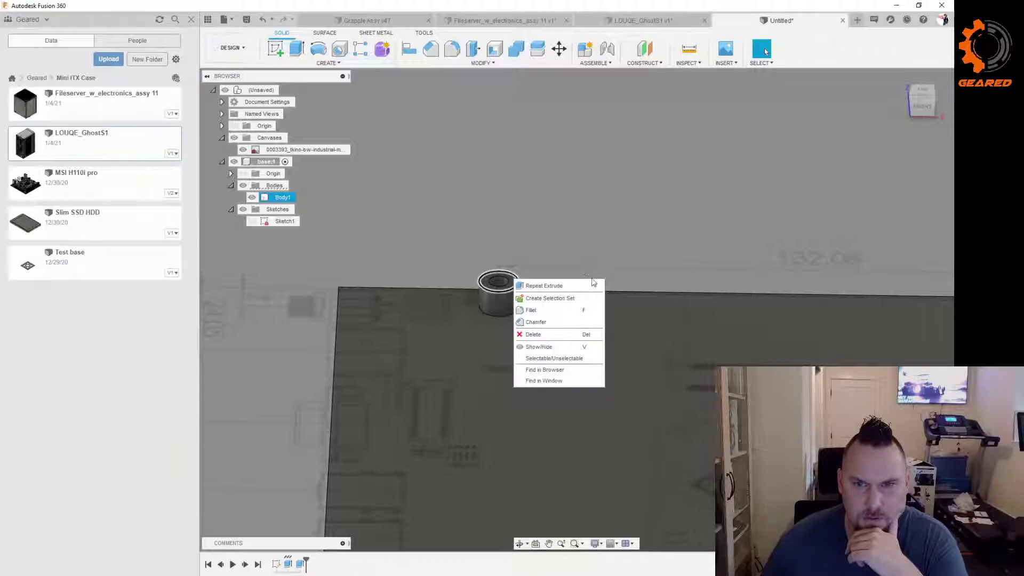
click(566, 224)
Step: Start Move/Copy on the base body, clear its selection, and set the move object to Faces
click(279, 199)
right_click(280, 198)
click(319, 204)
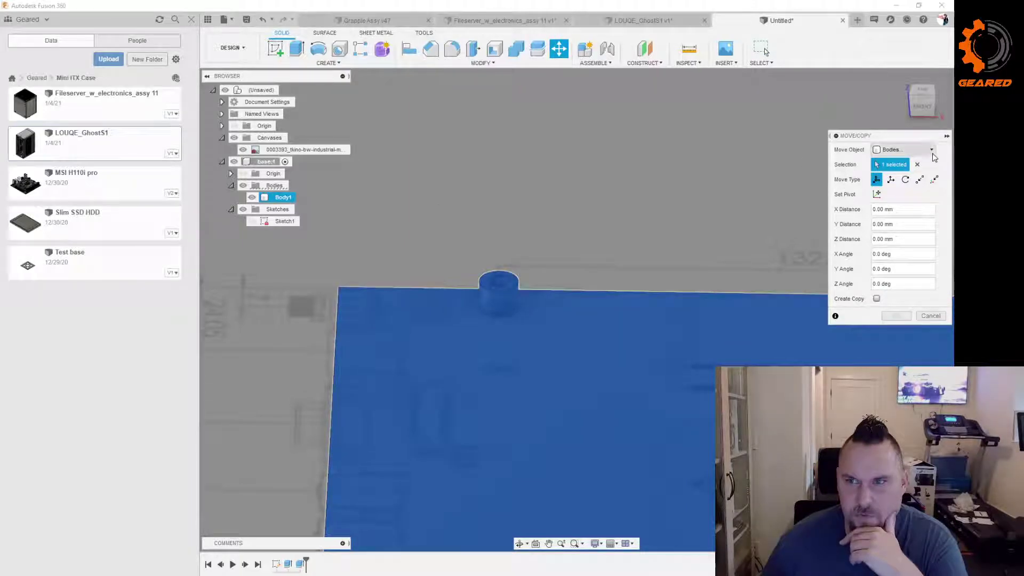
click(917, 164)
click(932, 149)
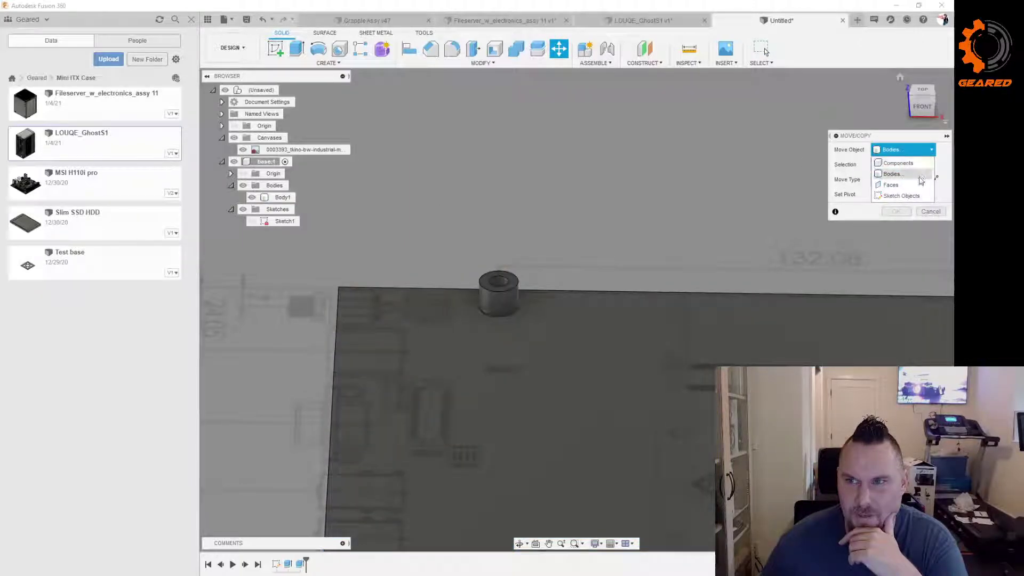
click(901, 184)
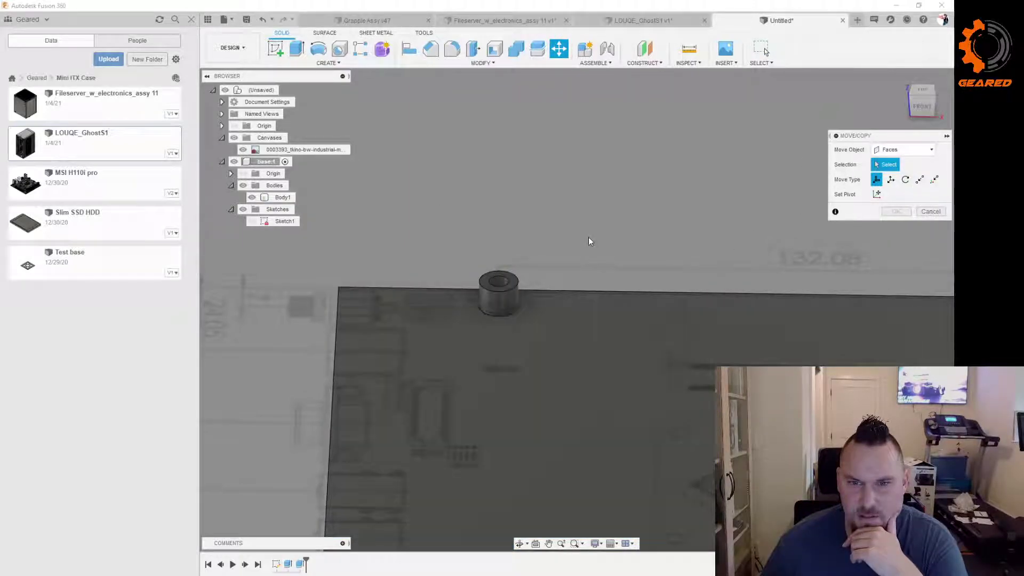
Step: Window-select the rear-left standoff's faces, try rotating them 45 degrees about the Y axis, and cancel the move
drag(519, 277, 541, 283)
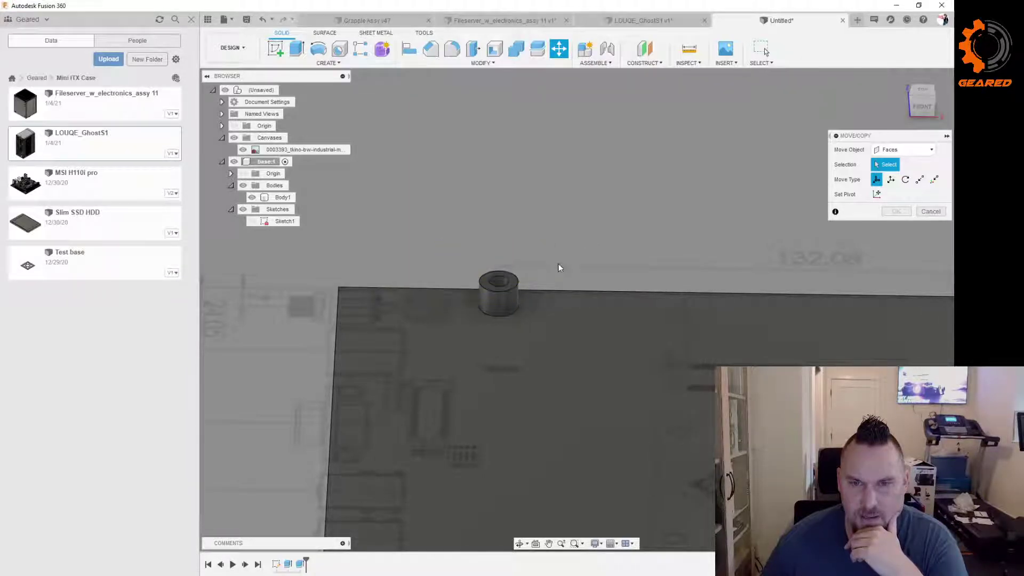
shift+middle_drag(585, 244, 551, 269)
drag(525, 290, 462, 312)
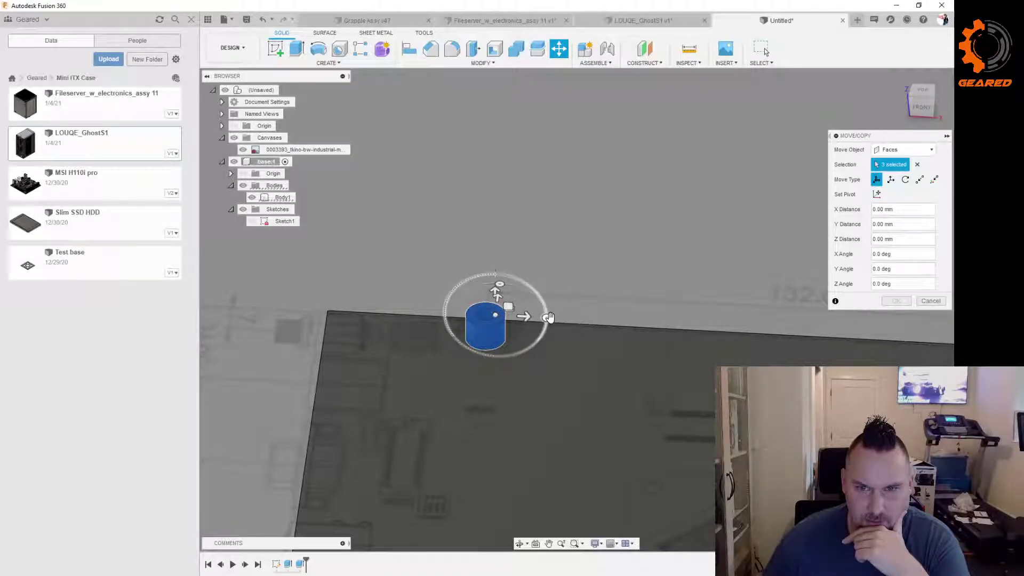
shift+middle_drag(549, 262, 558, 226)
click(566, 251)
drag(566, 251, 551, 284)
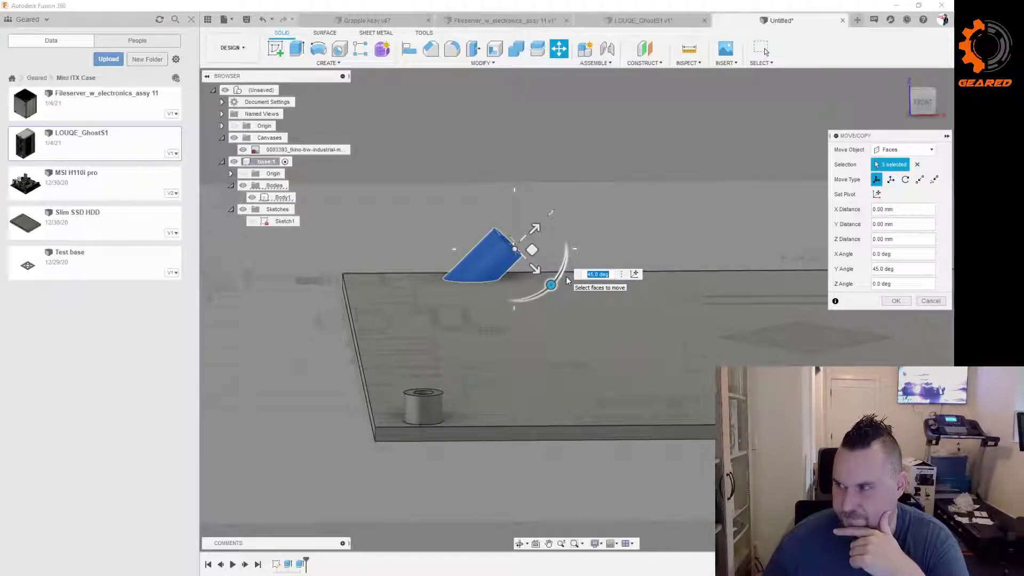
click(931, 301)
Step: Try one more enclosing selection around the rear-left standoff outside the Move command, and clear it
drag(417, 205, 555, 261)
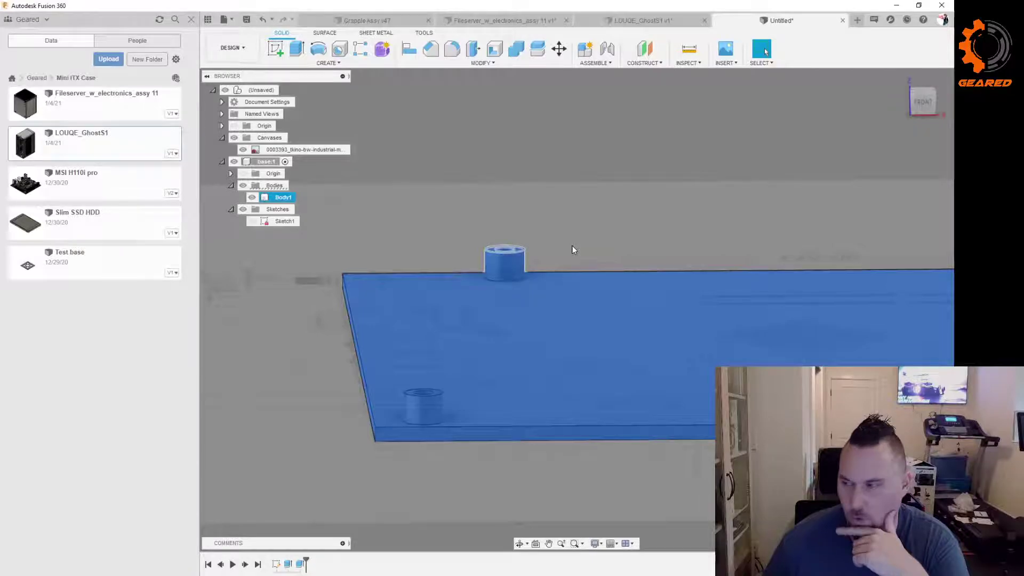
click(504, 193)
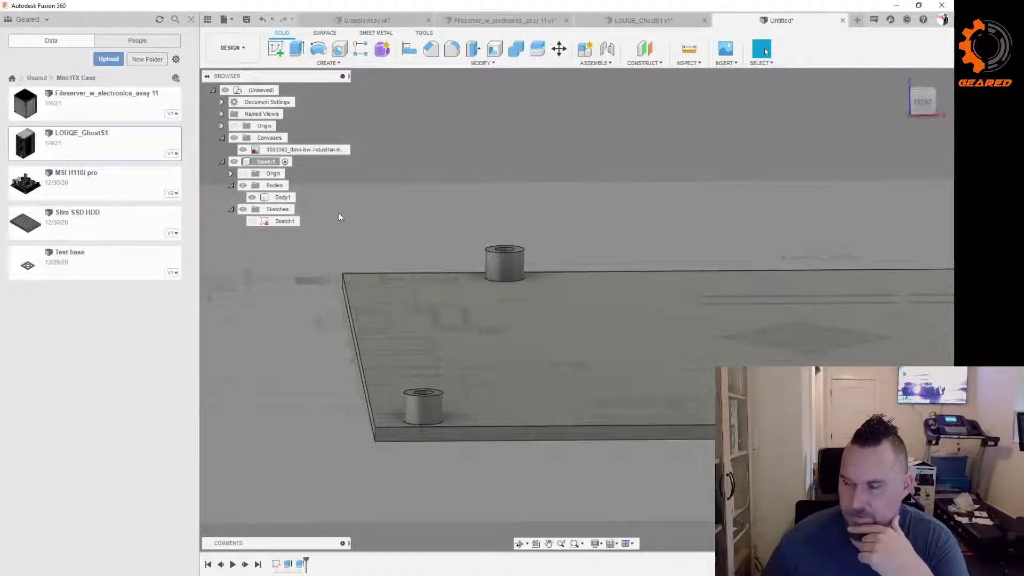
shift+middle_drag(592, 212, 624, 191)
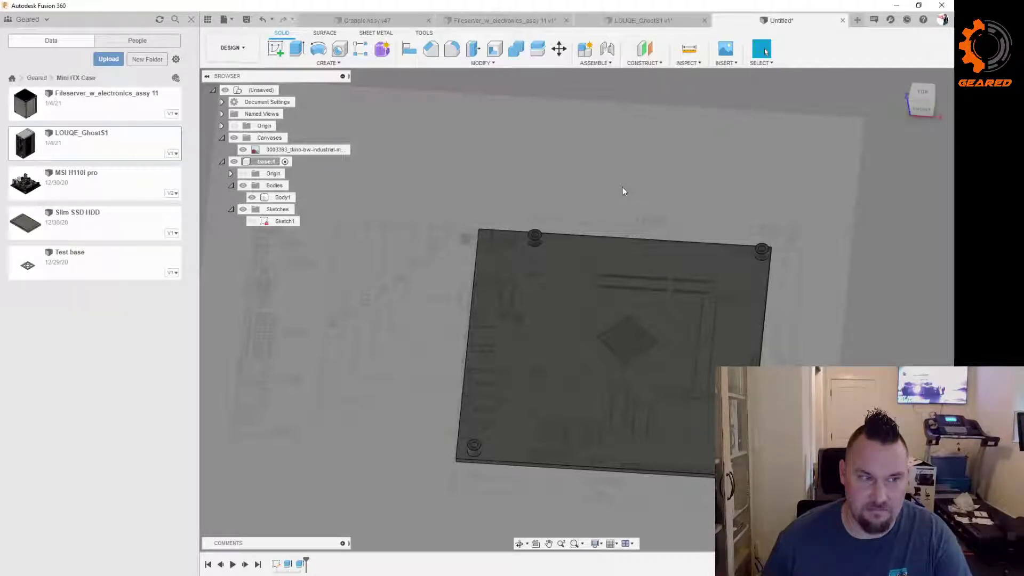
mouse_move(638, 187)
shift+middle_down()
mouse_move(647, 173)
mouse_move(640, 185)
shift+middle_up()
scroll(566, 189, down, 1)
scroll(640, 199, up, 1)
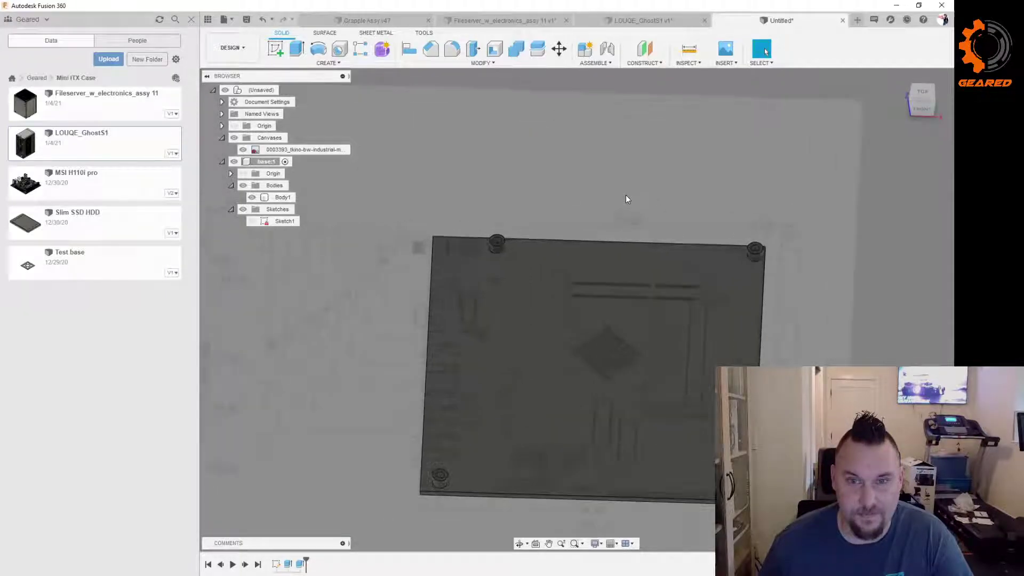
shift+middle_drag(603, 199, 622, 190)
mouse_move(553, 201)
shift+middle_down()
mouse_move(564, 217)
mouse_move(549, 221)
shift+middle_up()
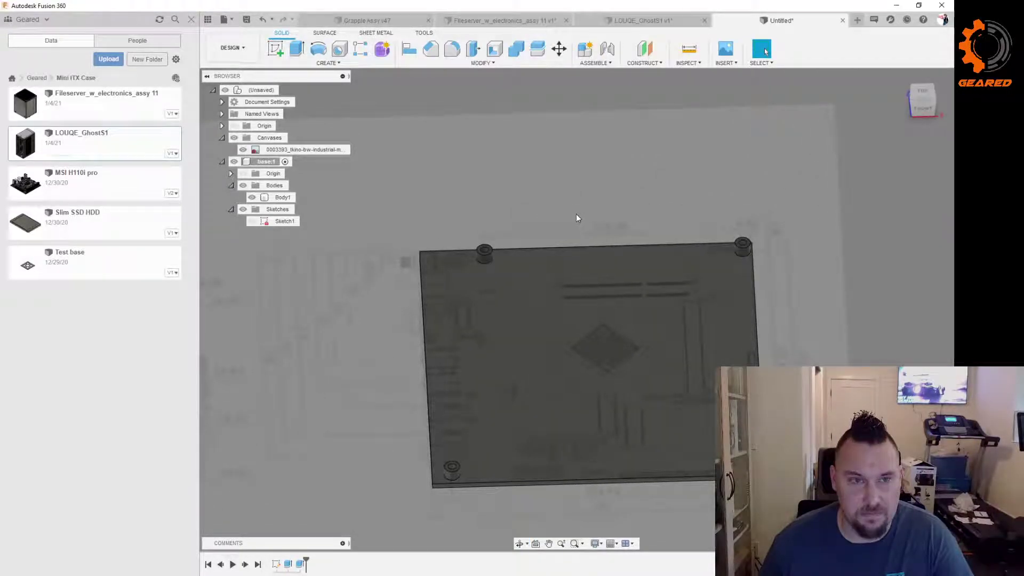
shift+middle_drag(576, 214, 546, 166)
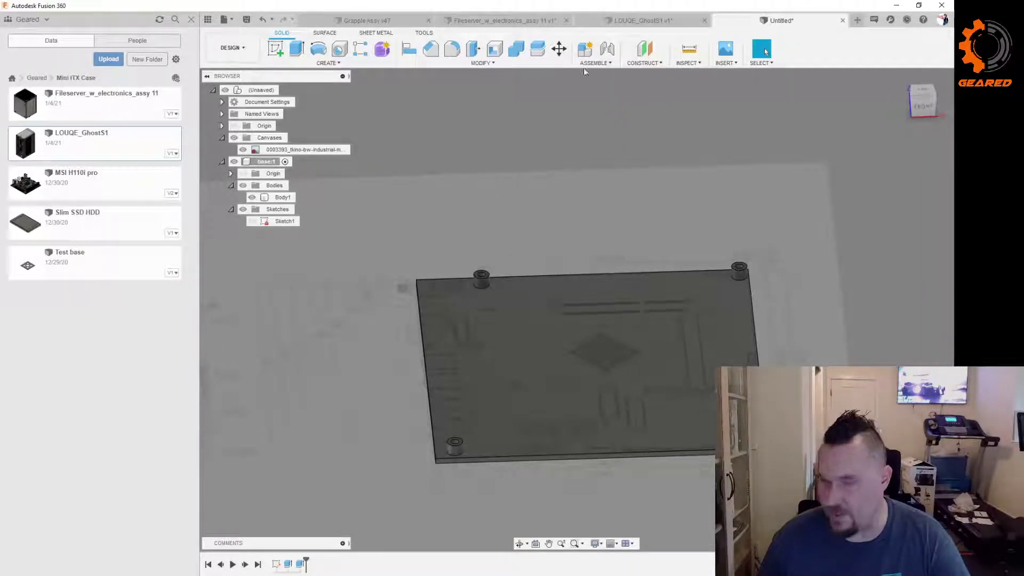
Step: Switch to the Fileserver_w_electronics_assy 11 design and examine how the motherboard sits on the case floor
click(501, 21)
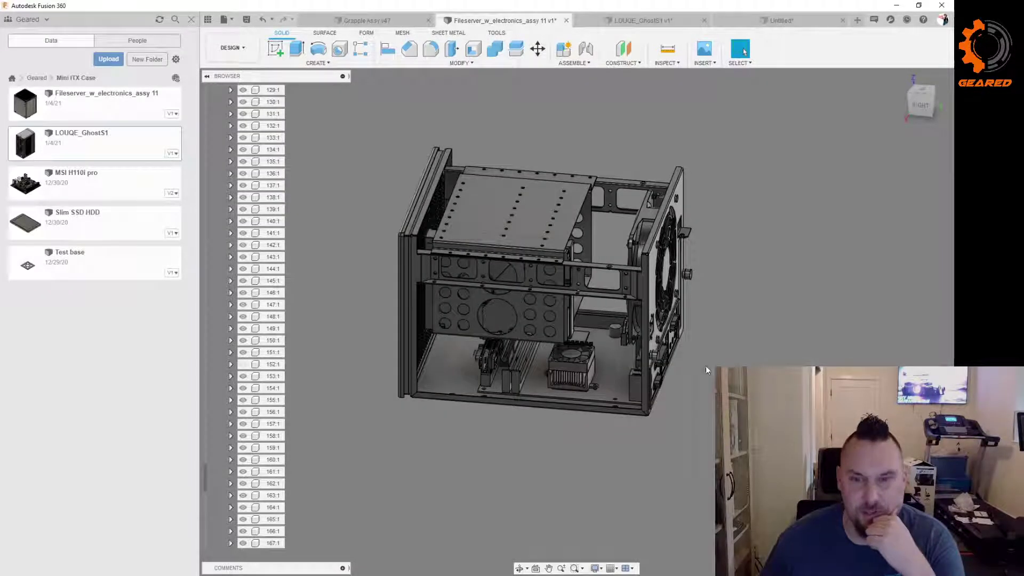
shift+middle_drag(707, 369, 651, 371)
scroll(654, 372, up, 8)
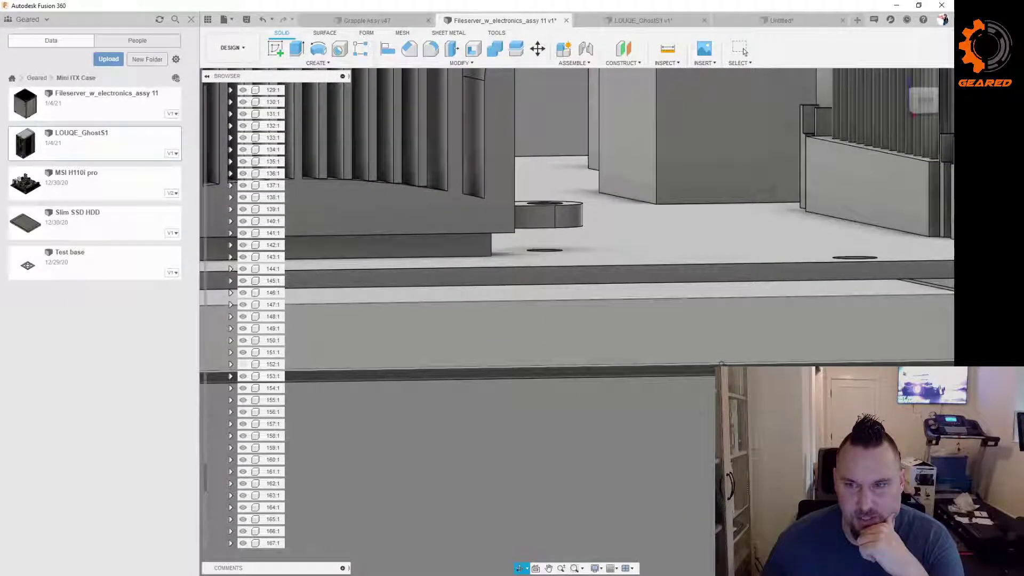
scroll(798, 331, down, 8)
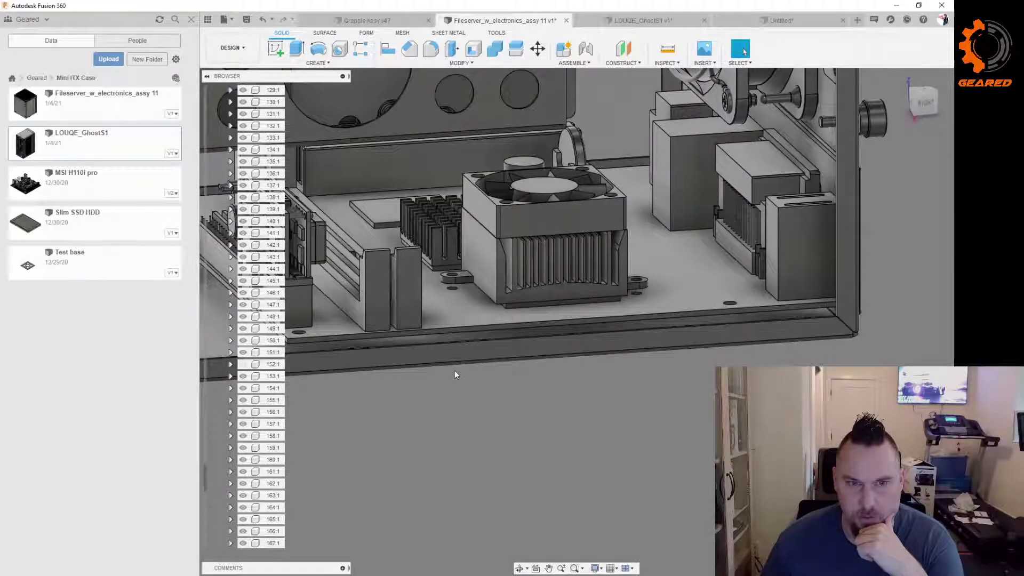
Step: Switch to the LOUQE_GhostS1 design and examine the case's rear, perforated side sheet and slotted bottom plate
click(626, 21)
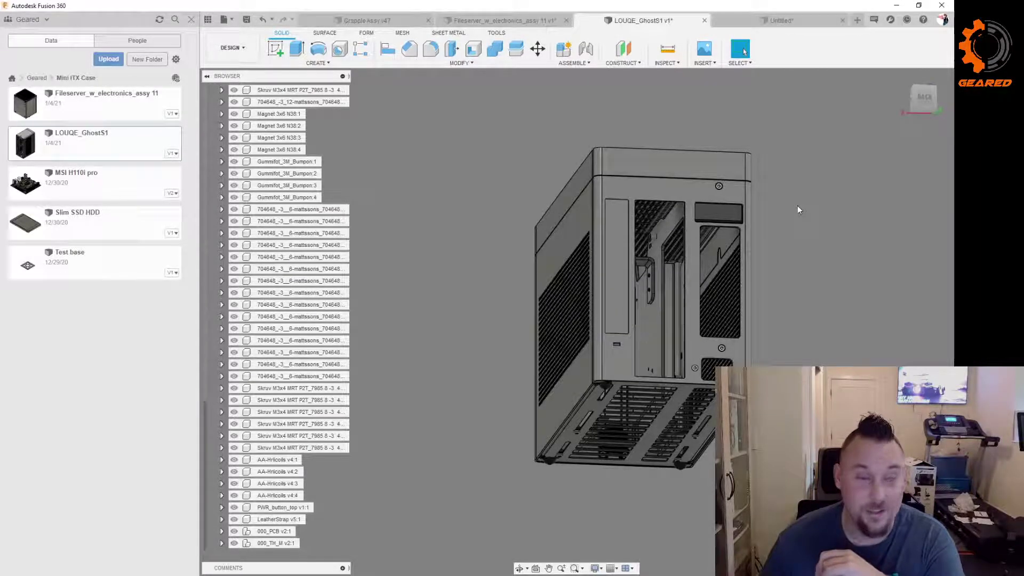
shift+middle_drag(798, 206, 804, 213)
scroll(709, 273, up, 4)
scroll(709, 273, down, 2)
shift+middle_drag(798, 275, 731, 265)
scroll(688, 216, up, 1)
scroll(688, 216, down, 3)
scroll(754, 343, up, 6)
scroll(693, 228, down, 3)
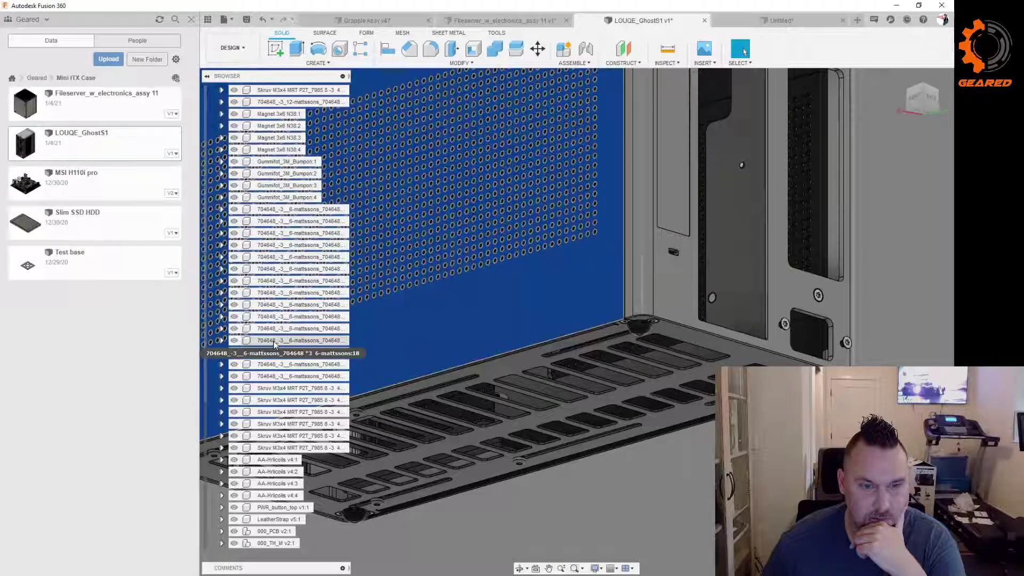
Step: Hide the 35280 Side sheet:2 component to expose the case interior, and clear the selection
scroll(276, 302, up, 2)
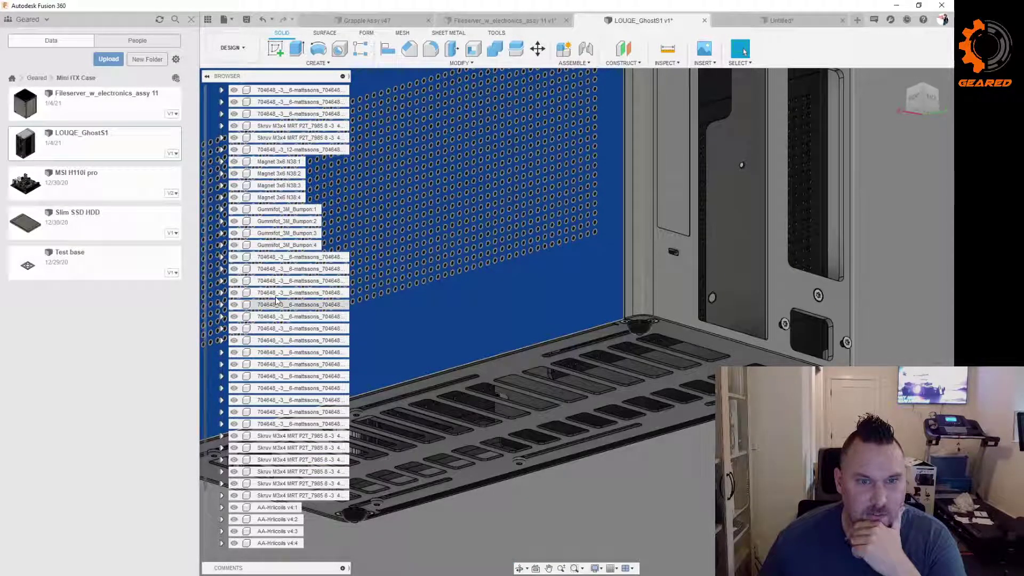
scroll(274, 273, up, 6)
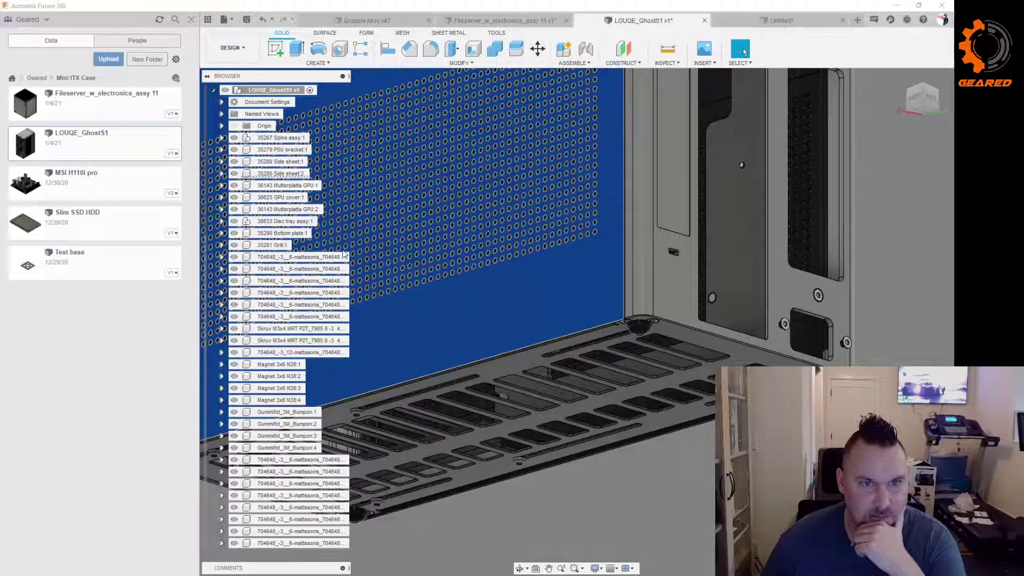
scroll(344, 255, down, 3)
scroll(527, 373, up, 3)
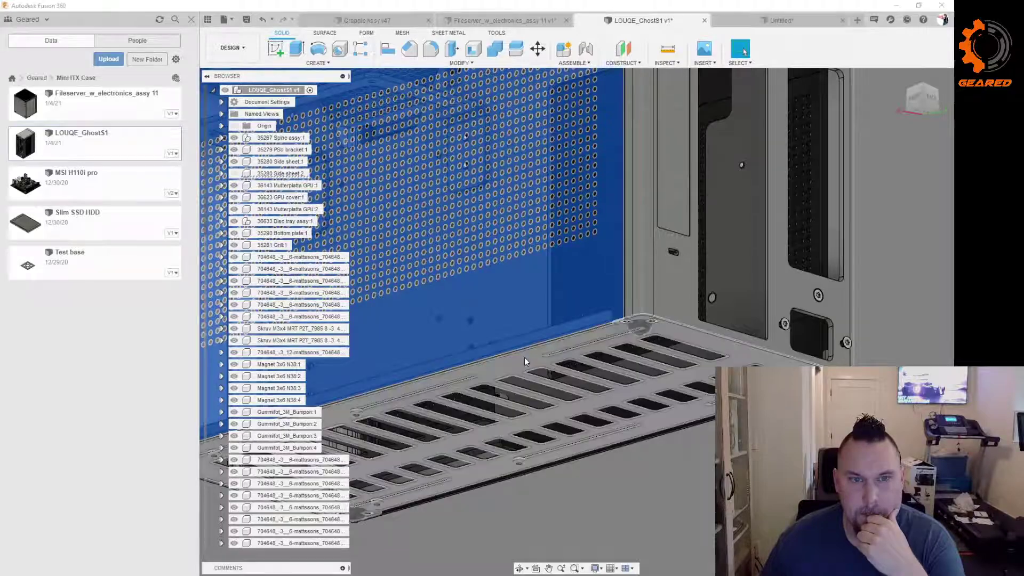
click(679, 446)
Step: Examine the internal mounting plate, its standoffs and its position above the slotted bottom plate
shift+middle_drag(679, 445, 356, 498)
scroll(619, 400, down, 3)
scroll(734, 323, up, 5)
shift+middle_drag(768, 347, 738, 353)
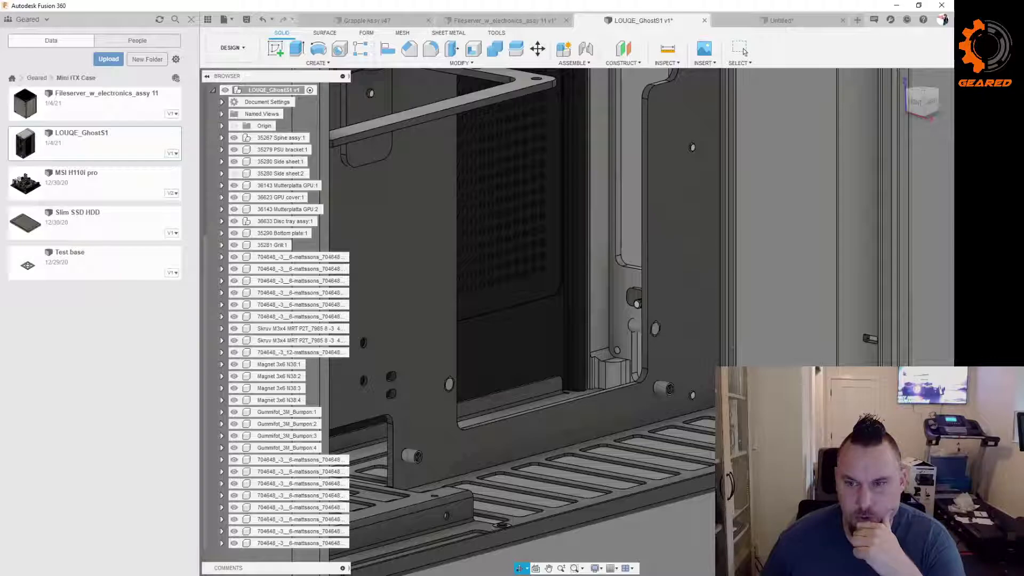
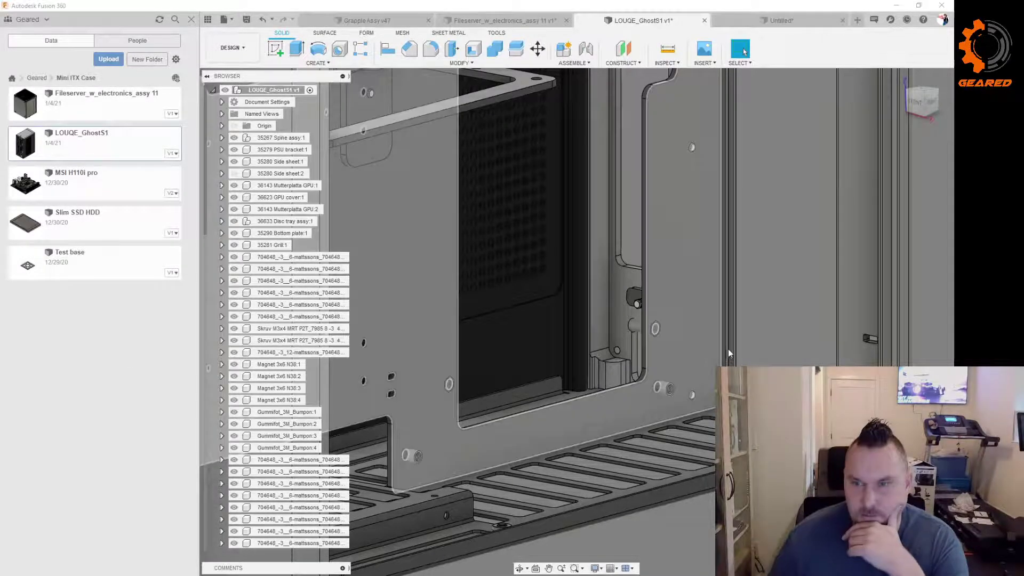
mouse_move(733, 356)
shift+middle_down()
mouse_move(764, 354)
mouse_move(750, 362)
shift+middle_up()
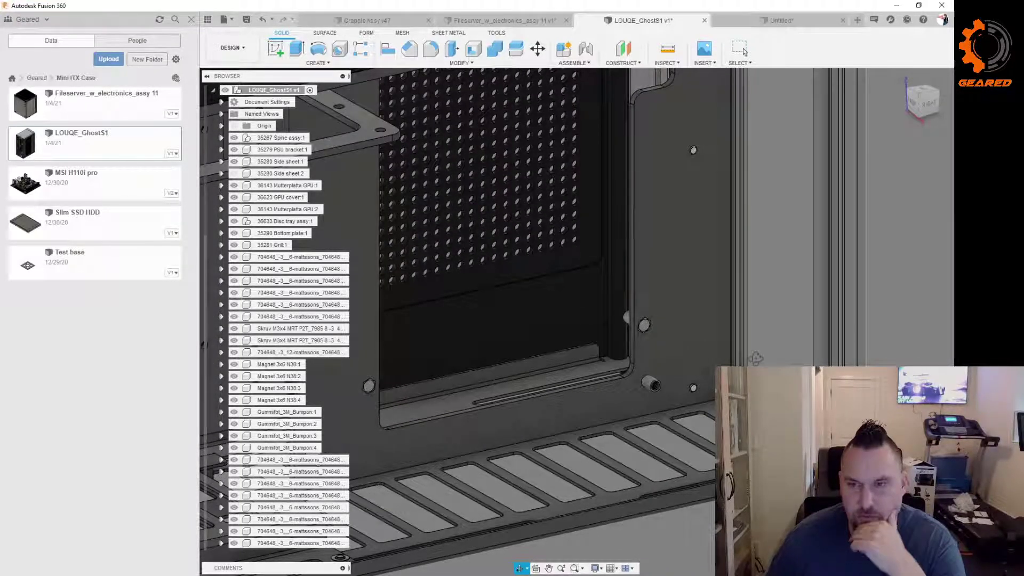
shift+middle_drag(756, 359, 748, 288)
Step: Return to the Fileserver_w_electronics_assy 11 design and examine the case corner beside the motherboard's mounting hole
click(531, 21)
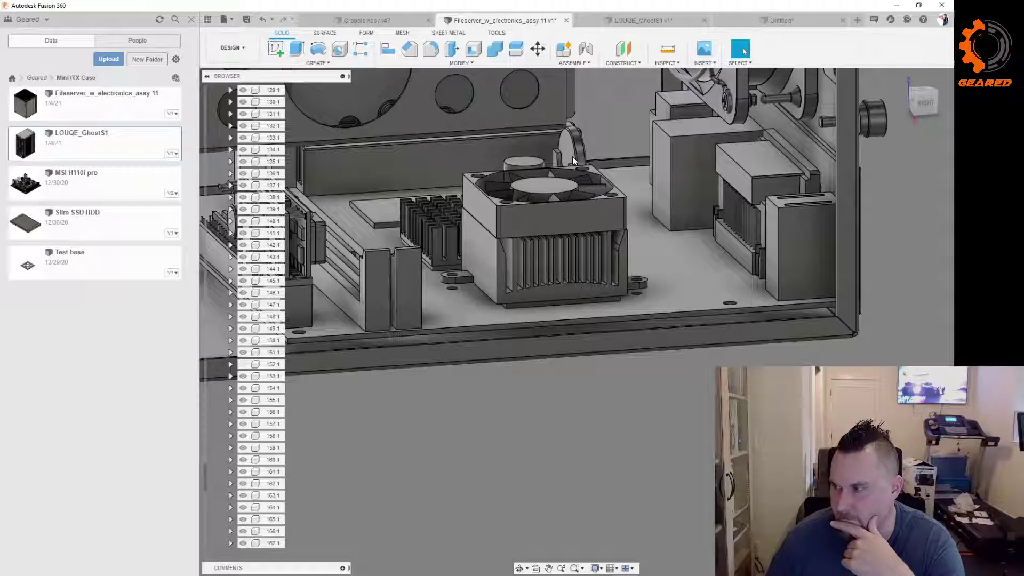
shift+middle_drag(577, 216, 609, 258)
shift+middle_drag(619, 274, 631, 294)
scroll(720, 270, up, 5)
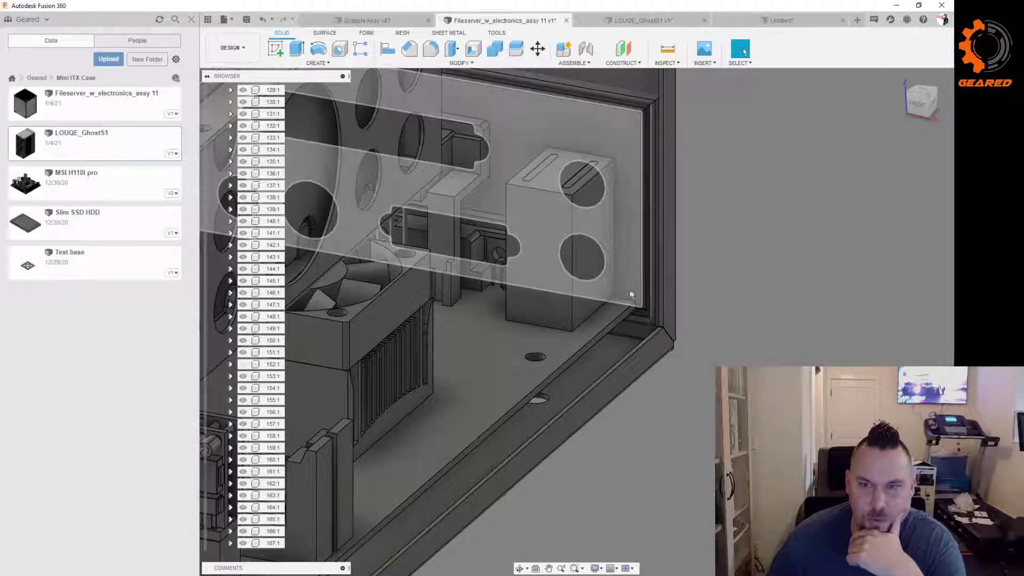
Step: Select the panel with round and slotted cutouts, search the component list for its entry, and check component 1:1
click(638, 281)
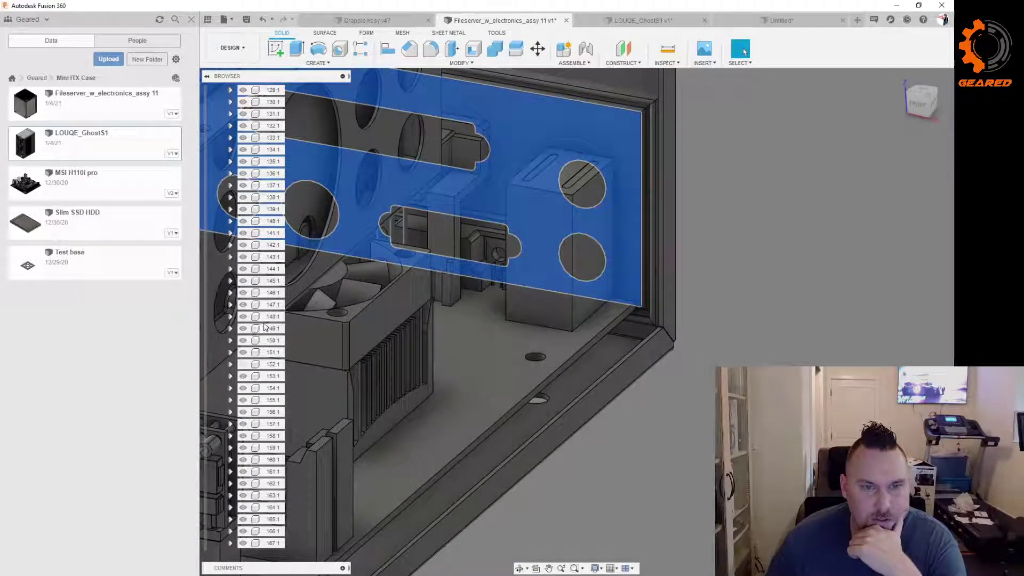
scroll(267, 327, down, 1)
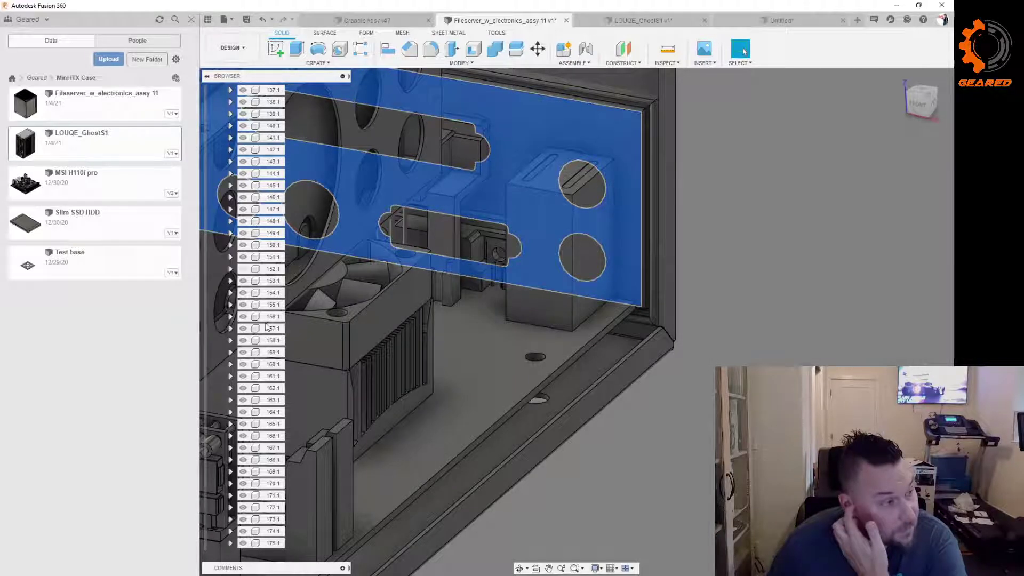
scroll(266, 327, down, 4)
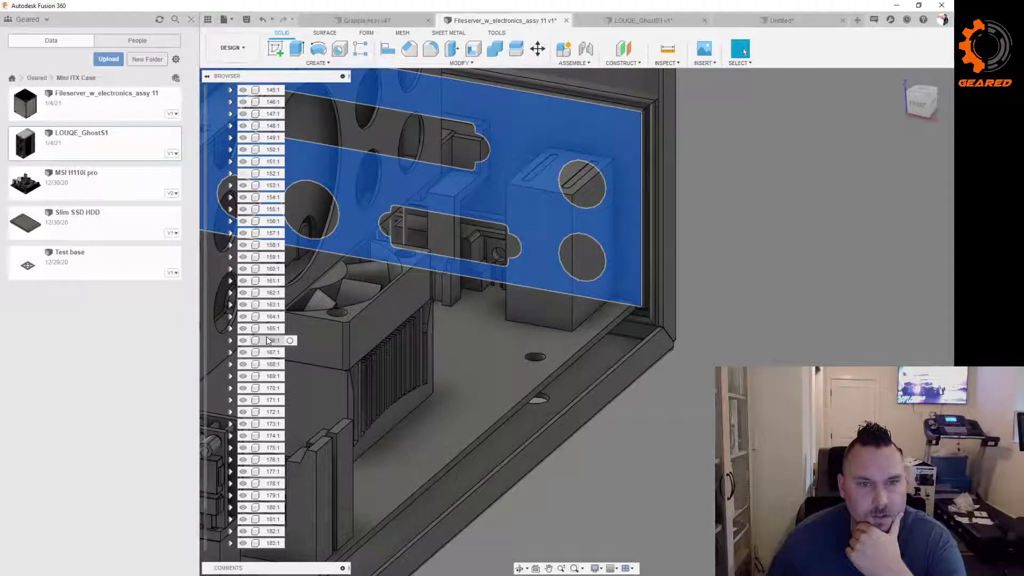
scroll(257, 324, up, 8)
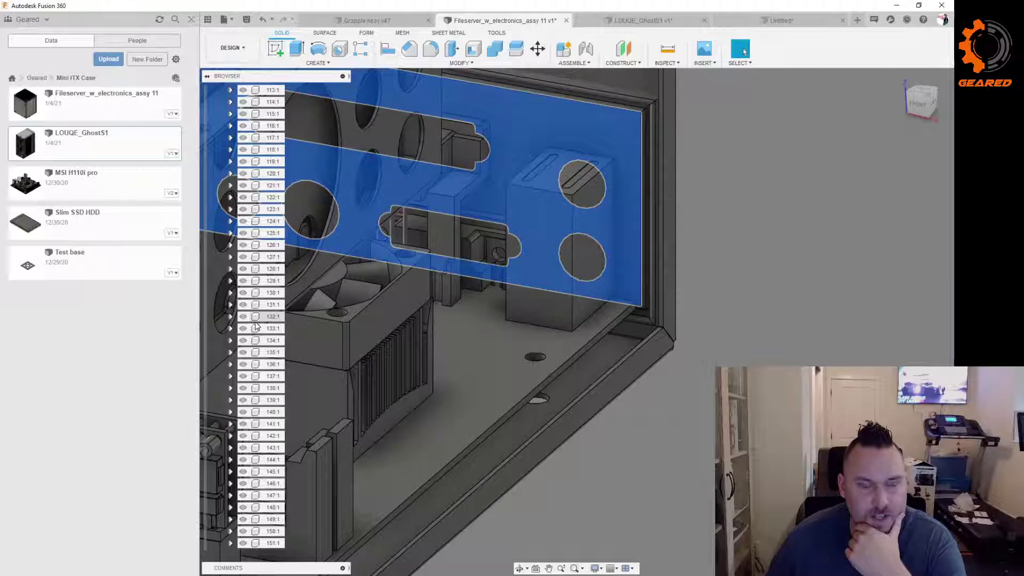
scroll(261, 319, up, 3)
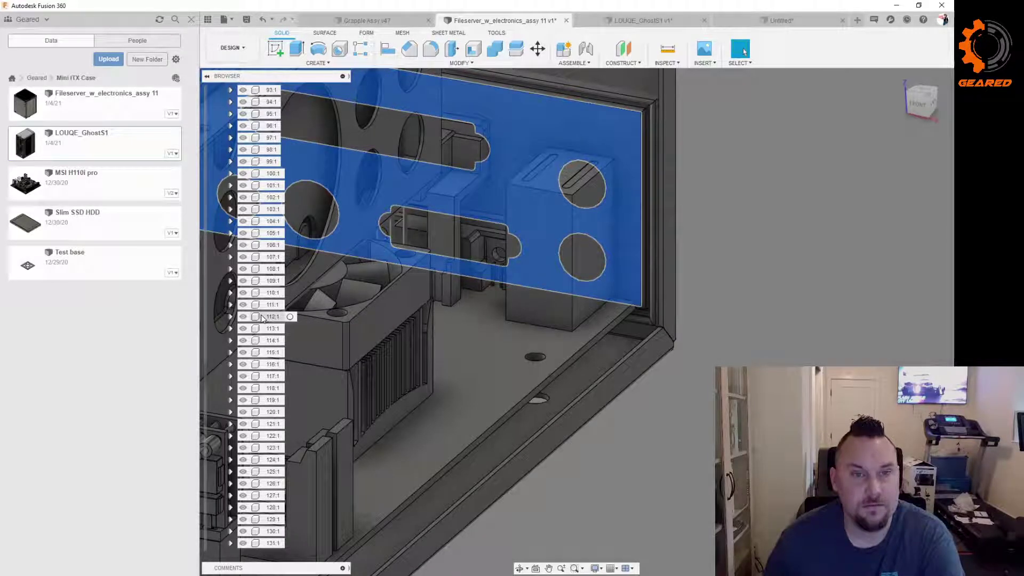
scroll(262, 318, up, 6)
scroll(261, 318, up, 10)
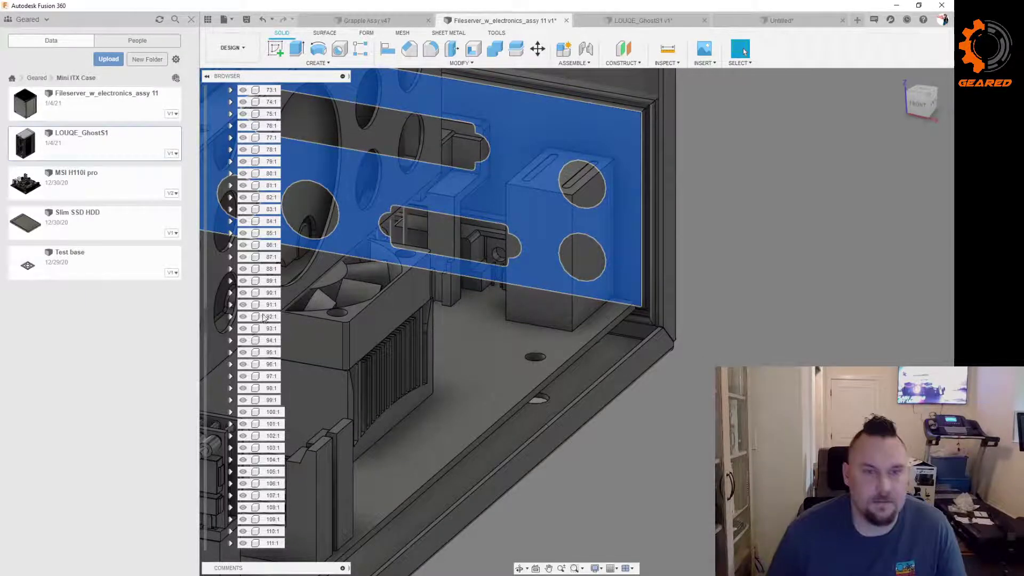
scroll(267, 312, up, 9)
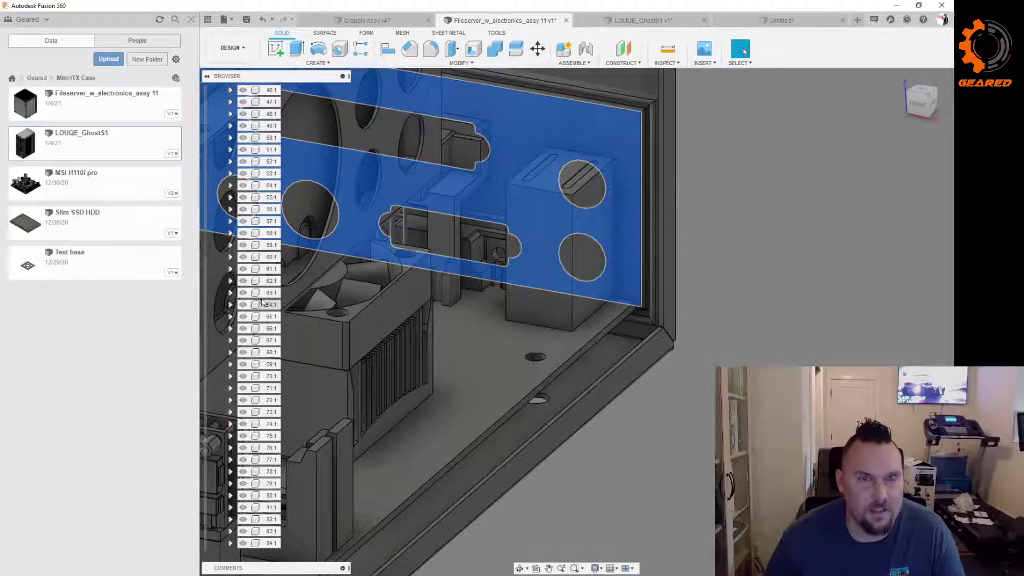
scroll(258, 288, up, 18)
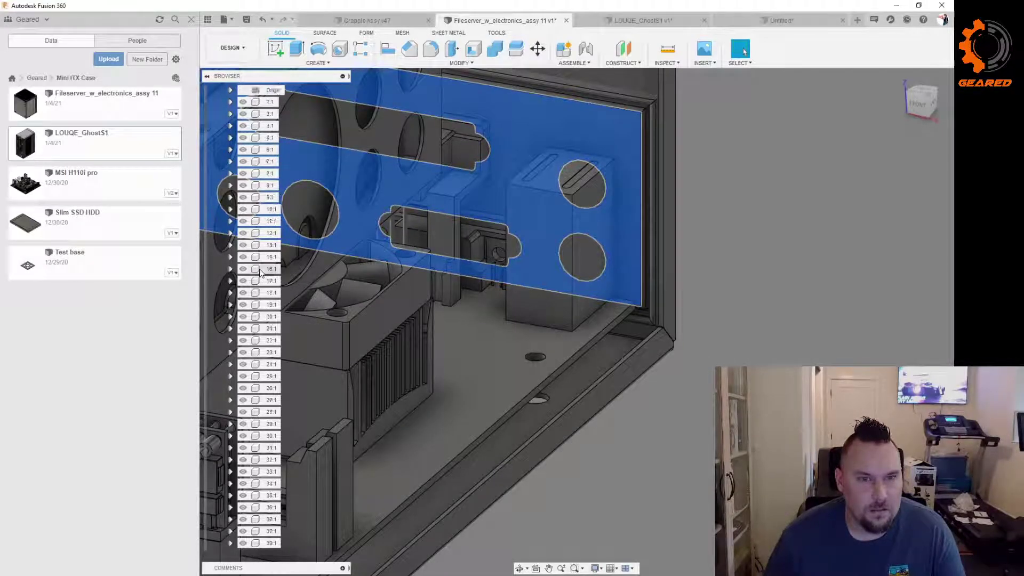
scroll(268, 353, down, 8)
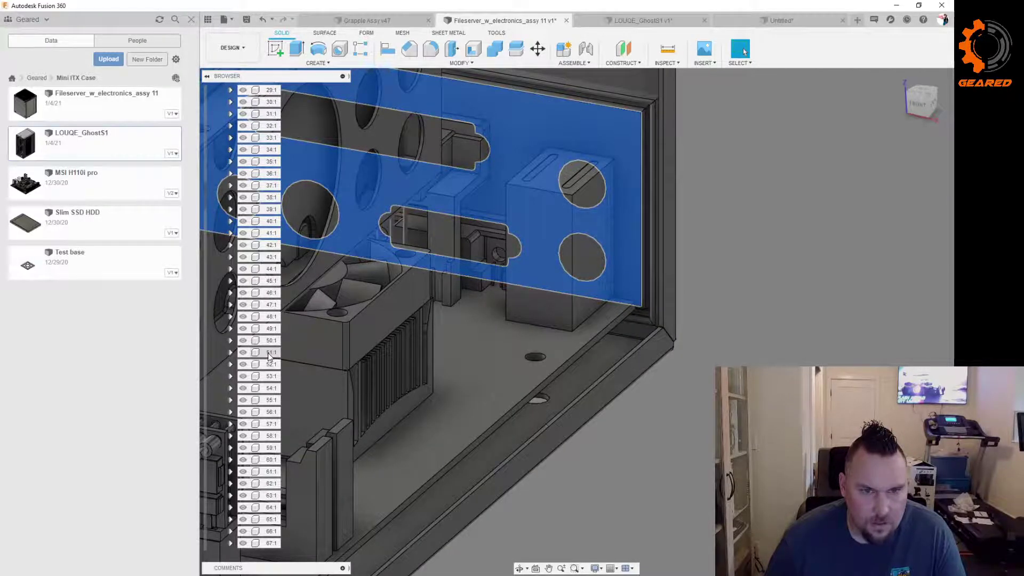
scroll(267, 353, down, 4)
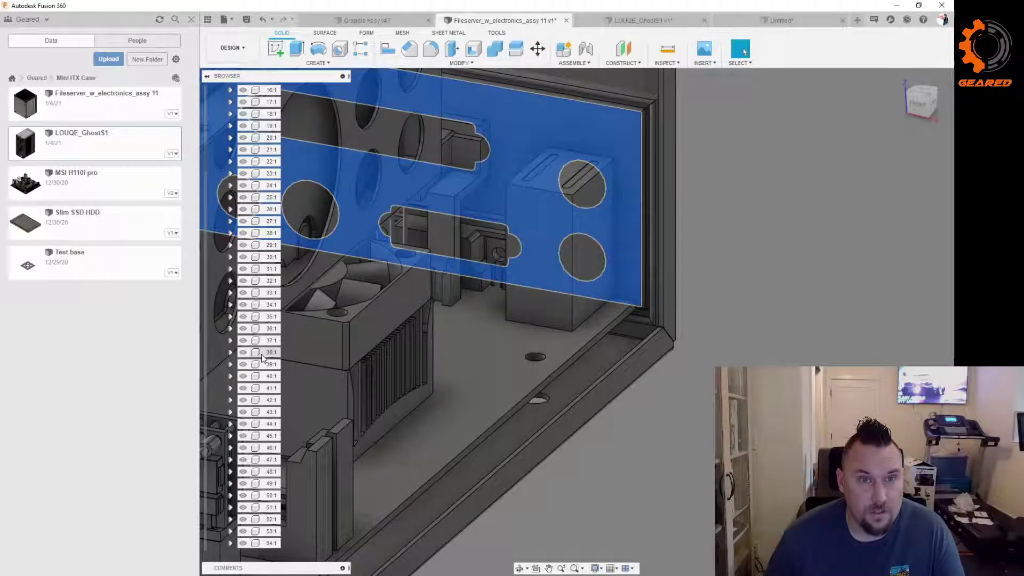
scroll(263, 358, up, 19)
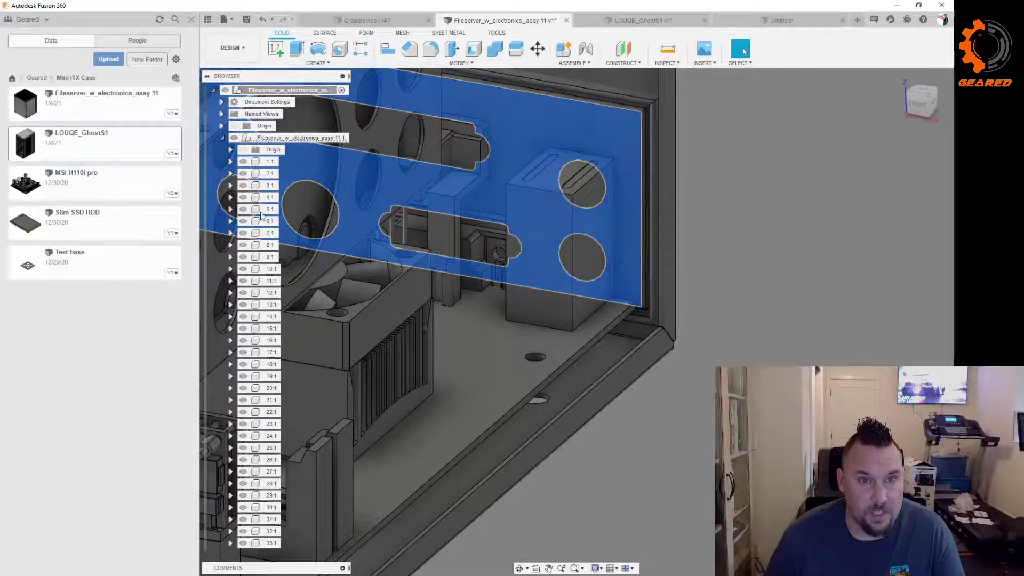
click(231, 162)
click(232, 162)
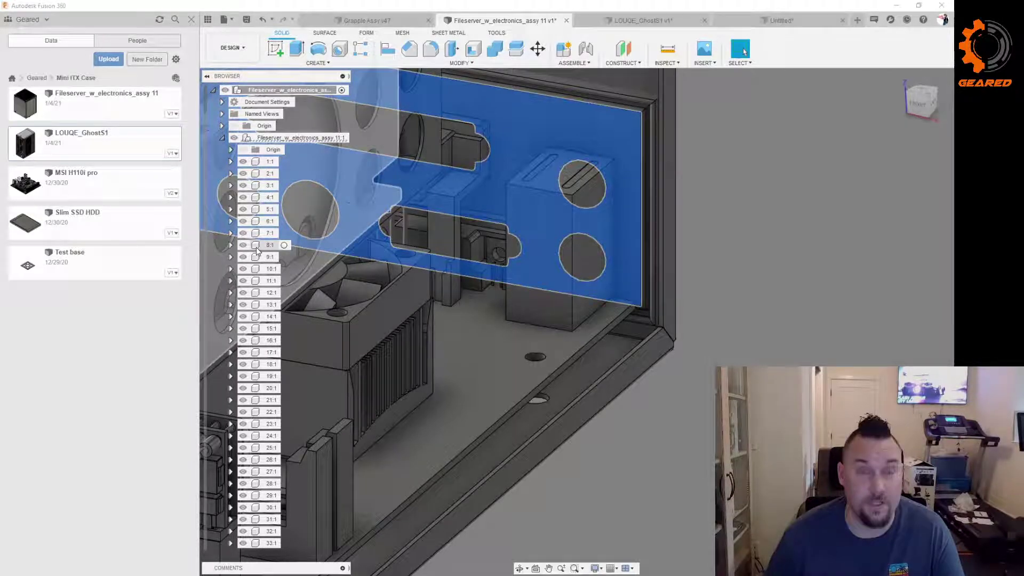
Step: Locate the cutout panel's entry near the end of the component list and select component 188:1
scroll(255, 320, down, 8)
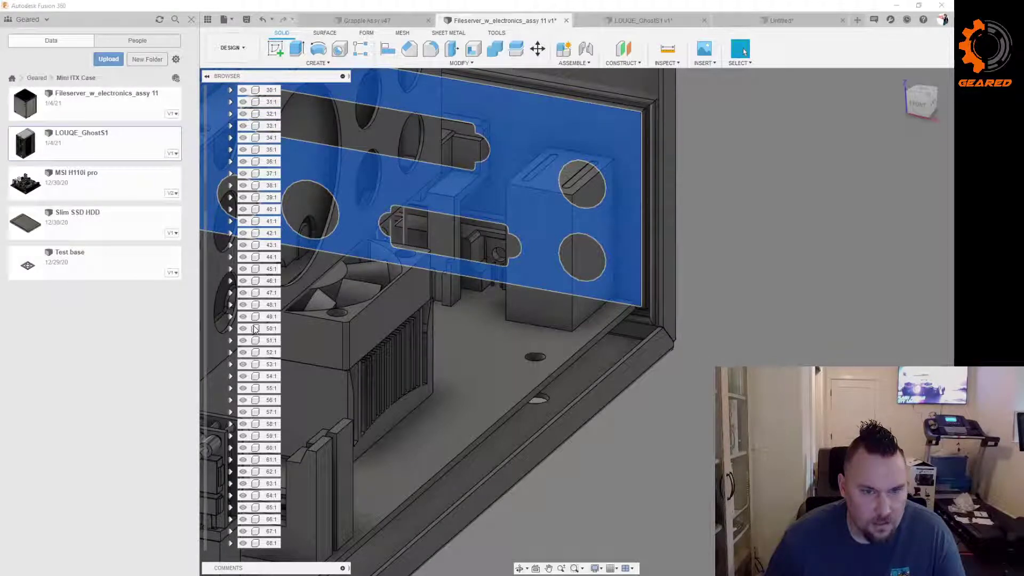
scroll(260, 331, down, 4)
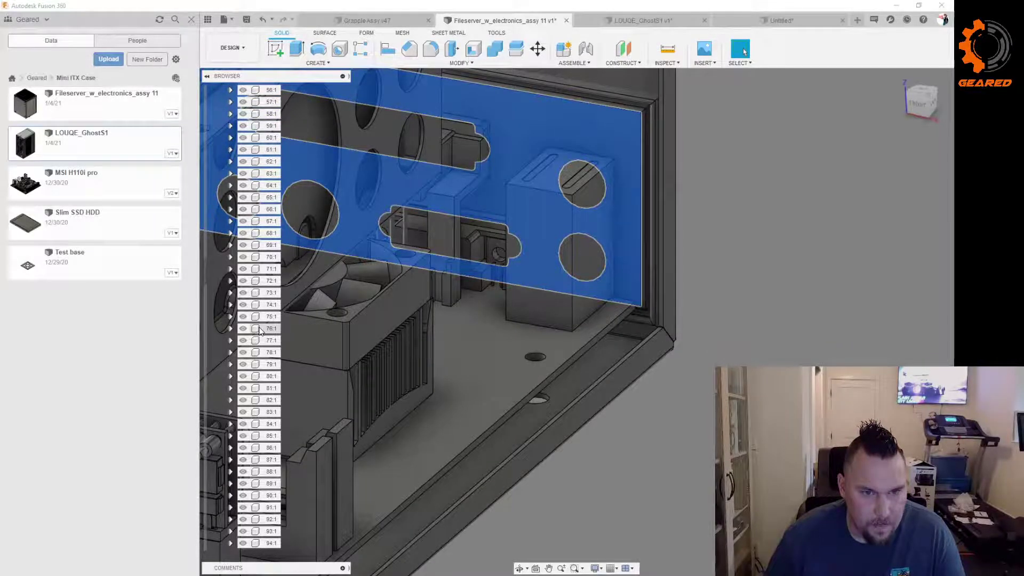
scroll(260, 330, down, 10)
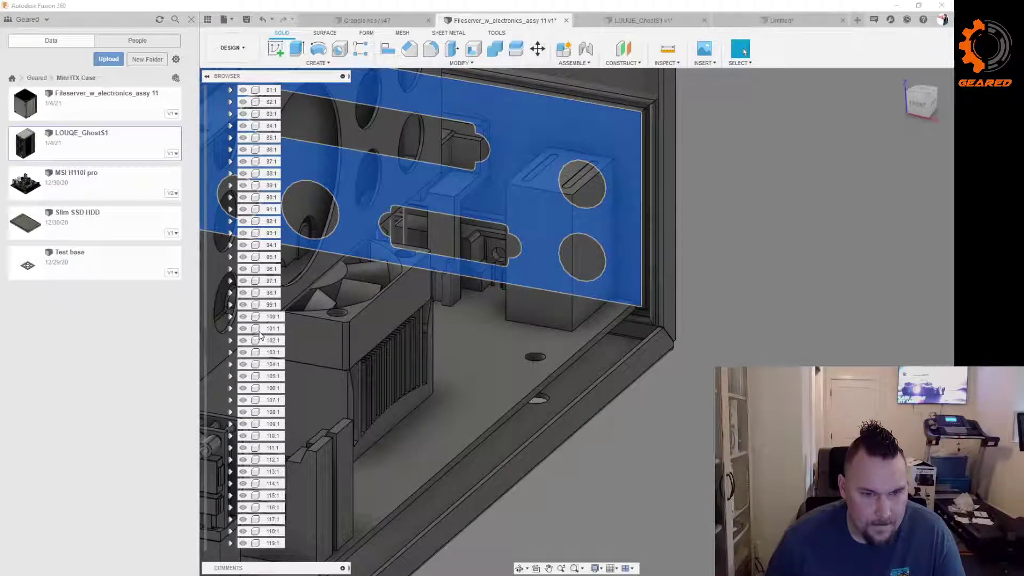
scroll(260, 334, down, 2)
scroll(261, 334, down, 4)
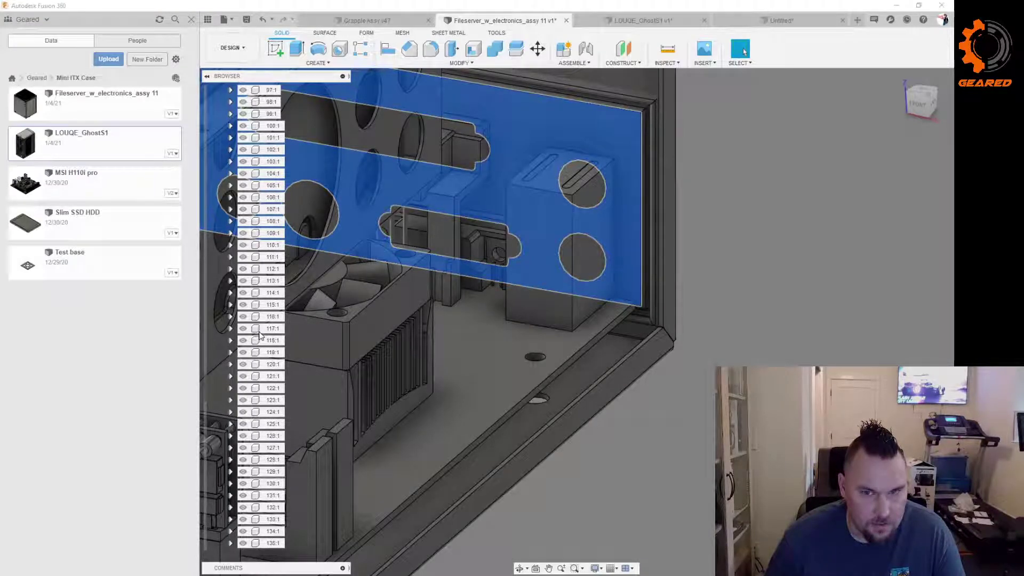
scroll(260, 335, down, 3)
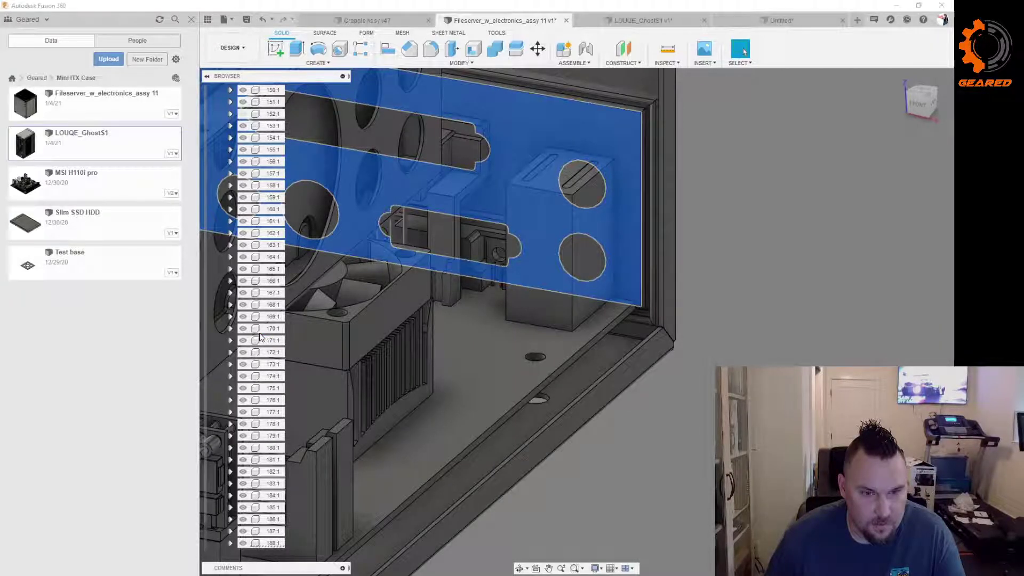
click(247, 544)
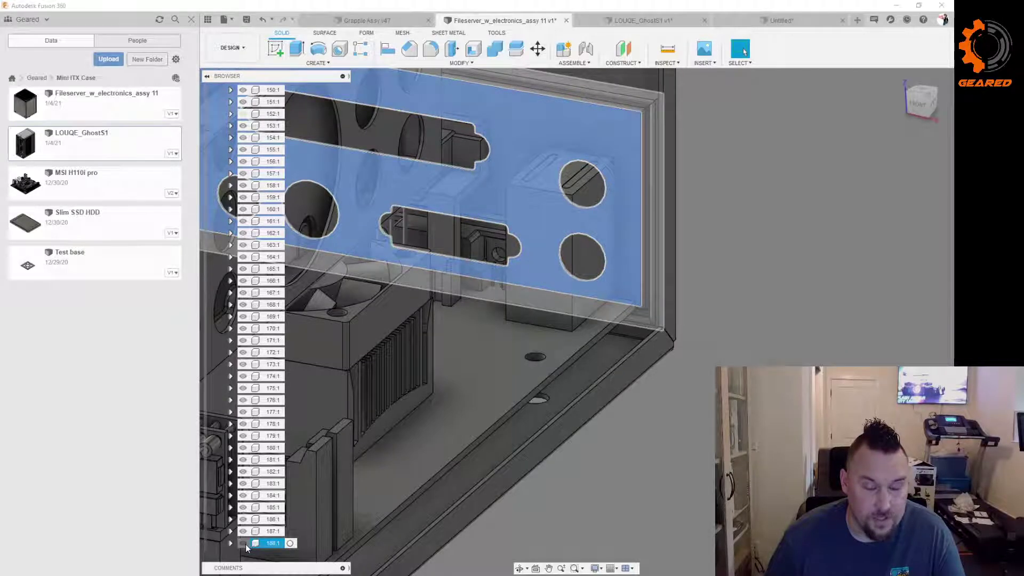
Step: Clear the selection and examine the whole Fileserver case and the area around its motherboard
click(644, 472)
shift+middle_drag(644, 472, 392, 459)
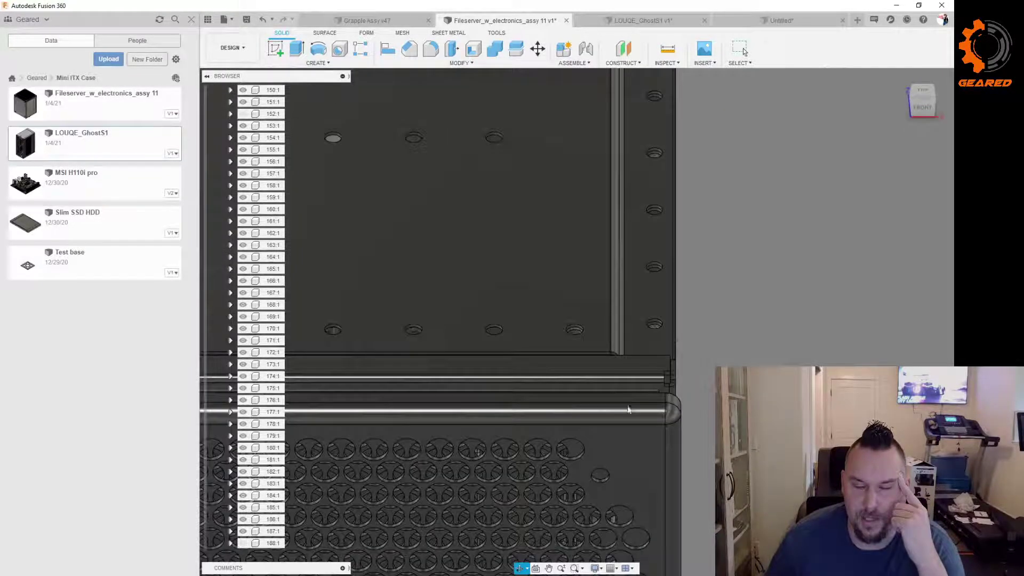
shift+middle_drag(629, 409, 625, 418)
scroll(611, 385, down, 3)
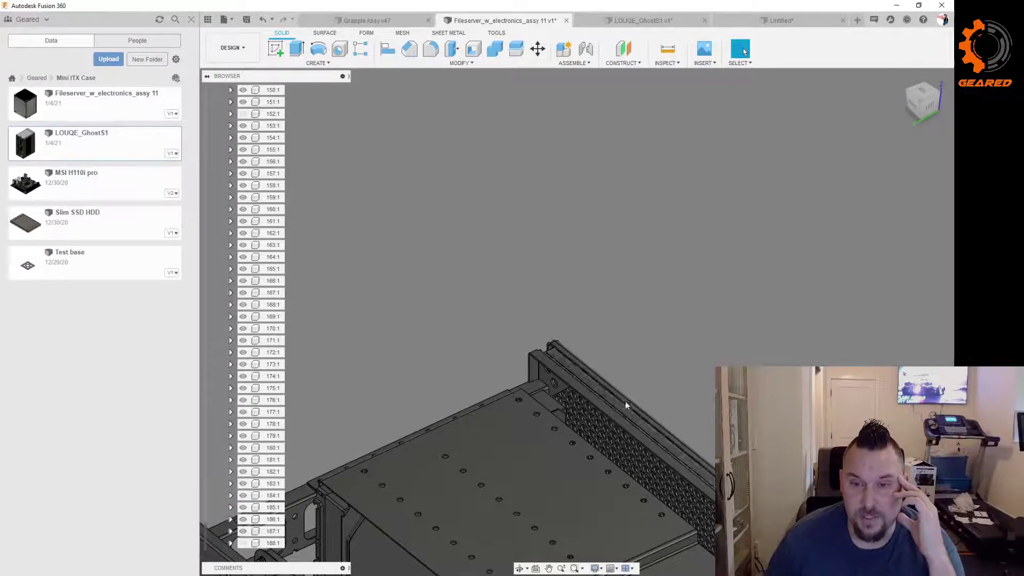
scroll(651, 406, down, 3)
scroll(648, 418, down, 3)
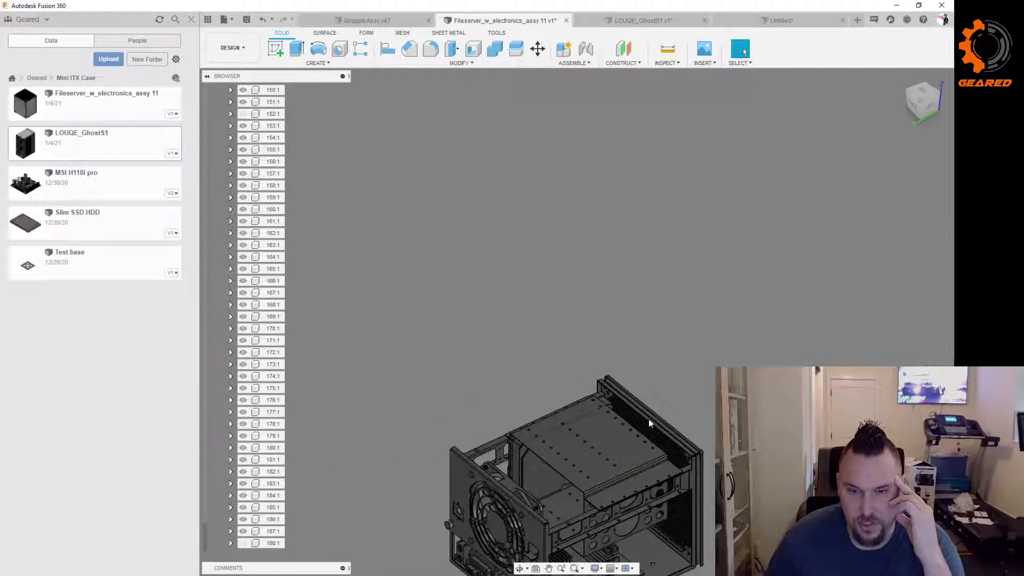
scroll(592, 416, up, 2)
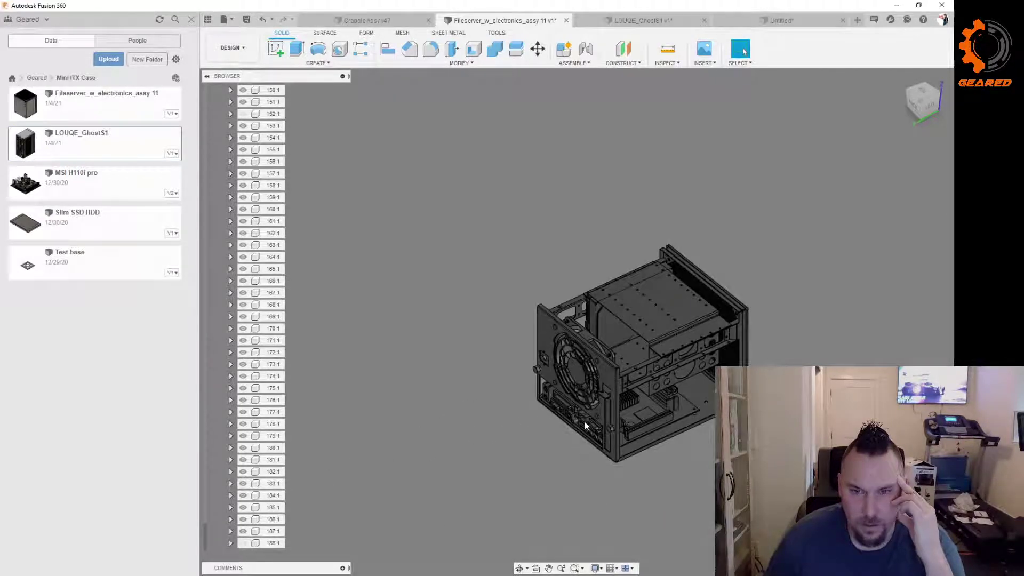
scroll(584, 425, up, 5)
shift+middle_drag(489, 414, 711, 479)
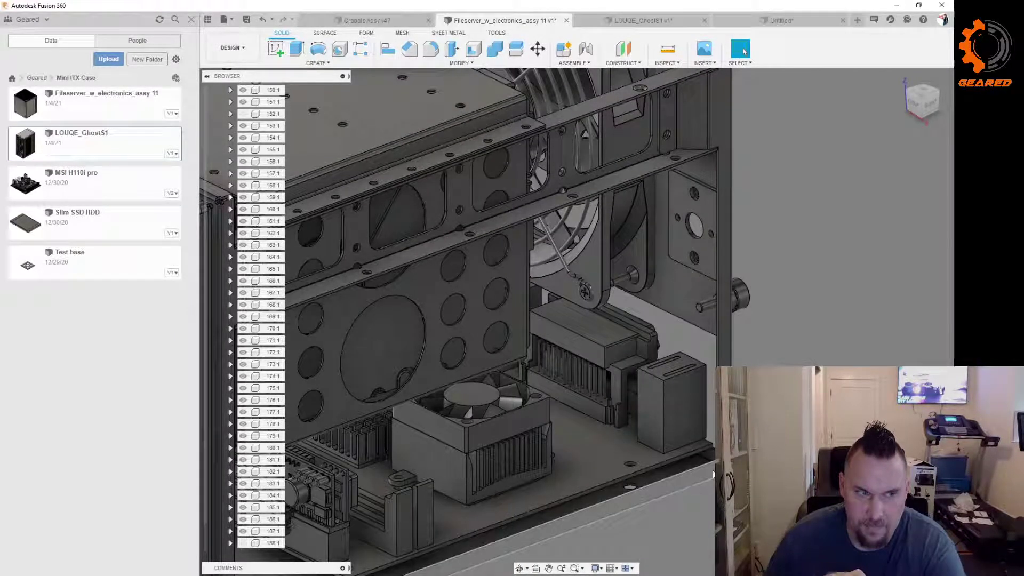
Step: Inspect the rectangular opening beside the motherboard by selecting its vertical side edge and its top edge
shift+middle_drag(708, 428, 709, 379)
scroll(709, 380, up, 3)
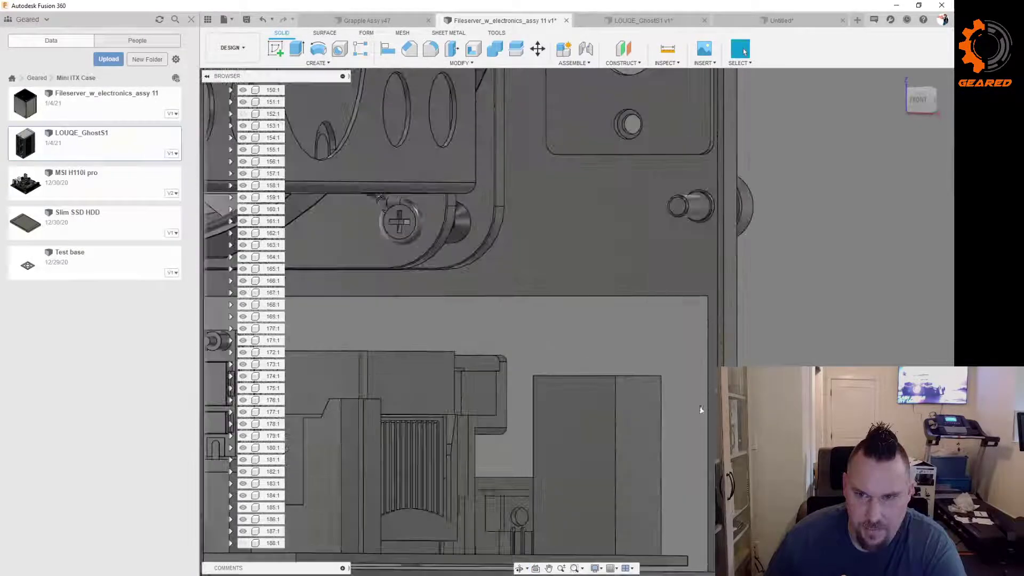
click(705, 379)
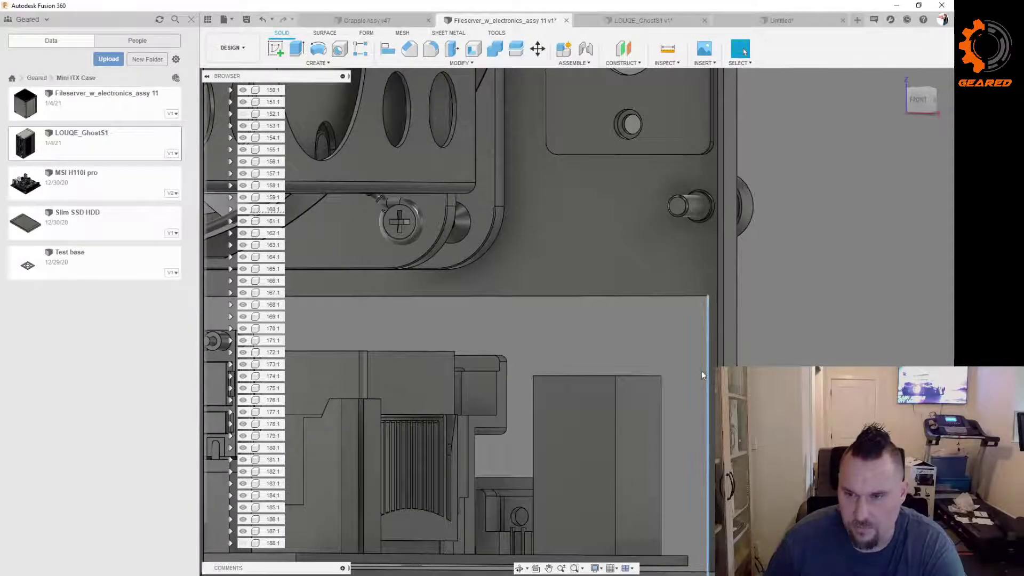
click(673, 297)
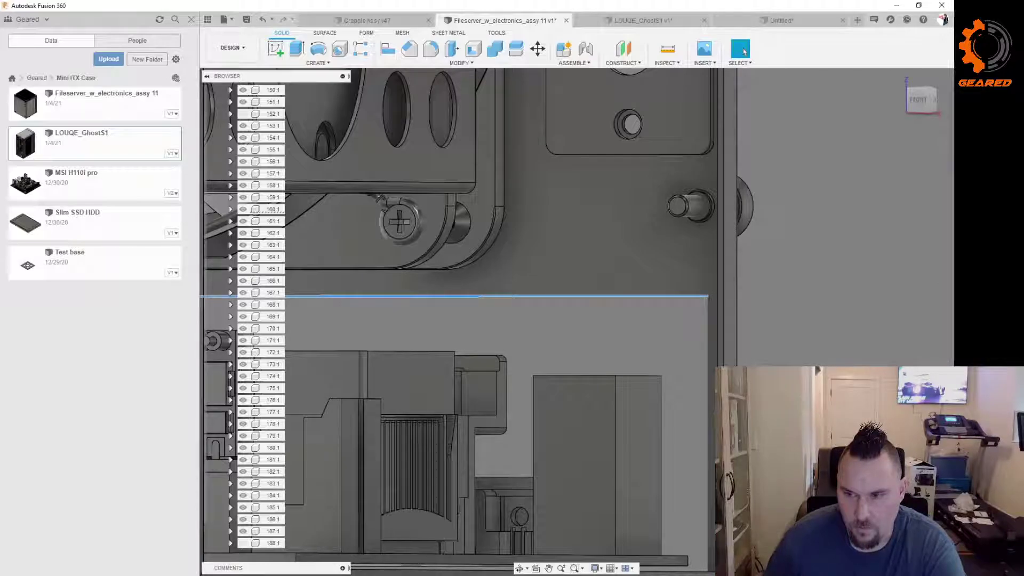
Step: Switch to the LOUQE_GhostS1 design and examine the case interior and the rectangular opening in its rear panel
click(619, 20)
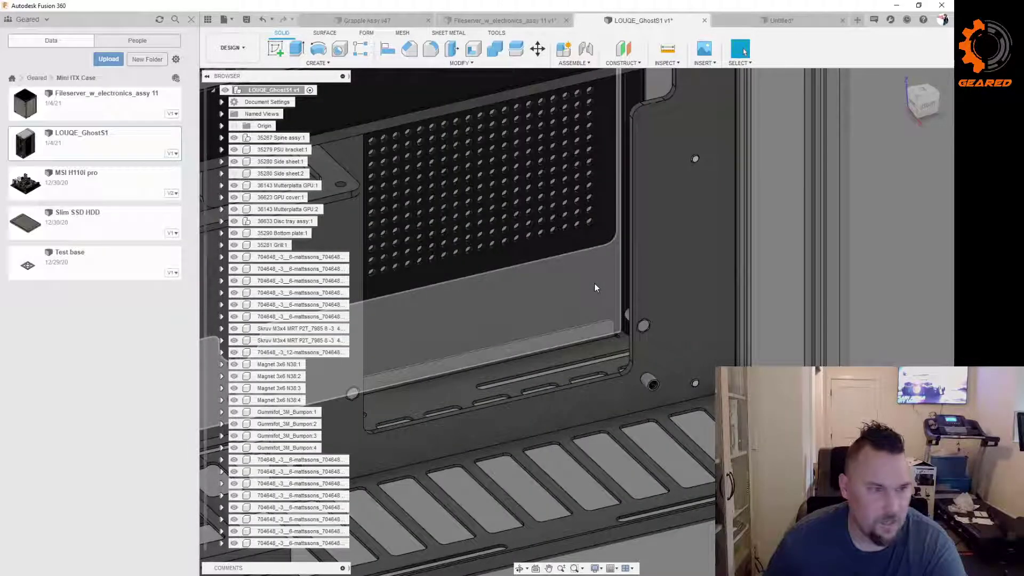
scroll(601, 328, down, 3)
scroll(604, 328, down, 5)
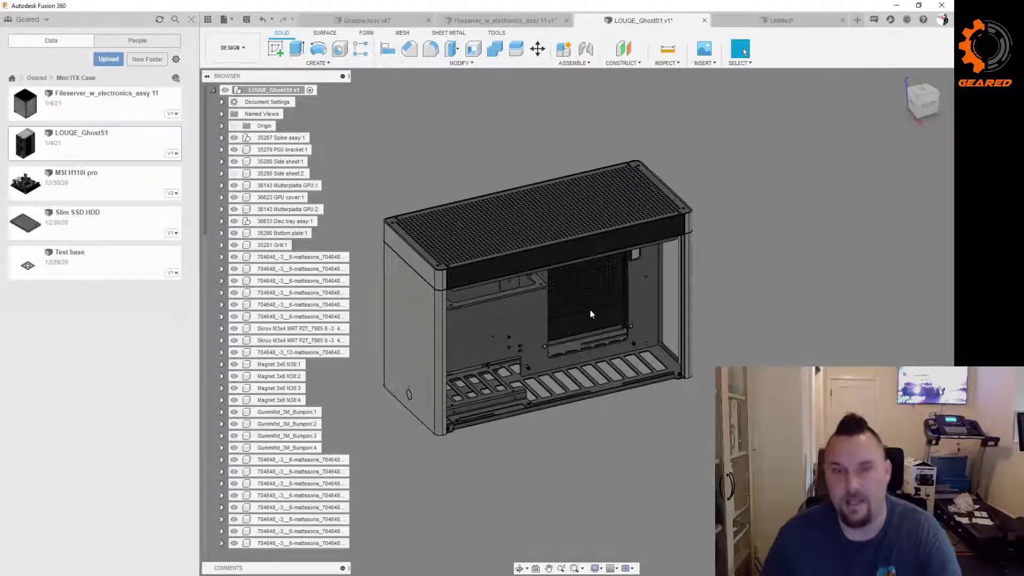
scroll(590, 313, up, 4)
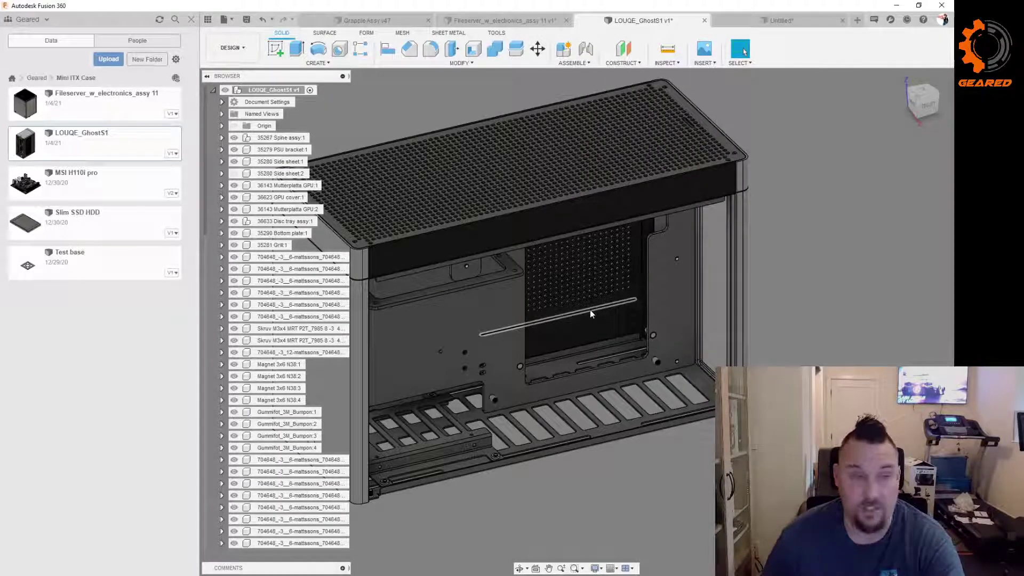
shift+middle_drag(632, 381, 597, 298)
scroll(597, 298, down, 4)
scroll(597, 299, up, 4)
shift+middle_drag(548, 349, 593, 343)
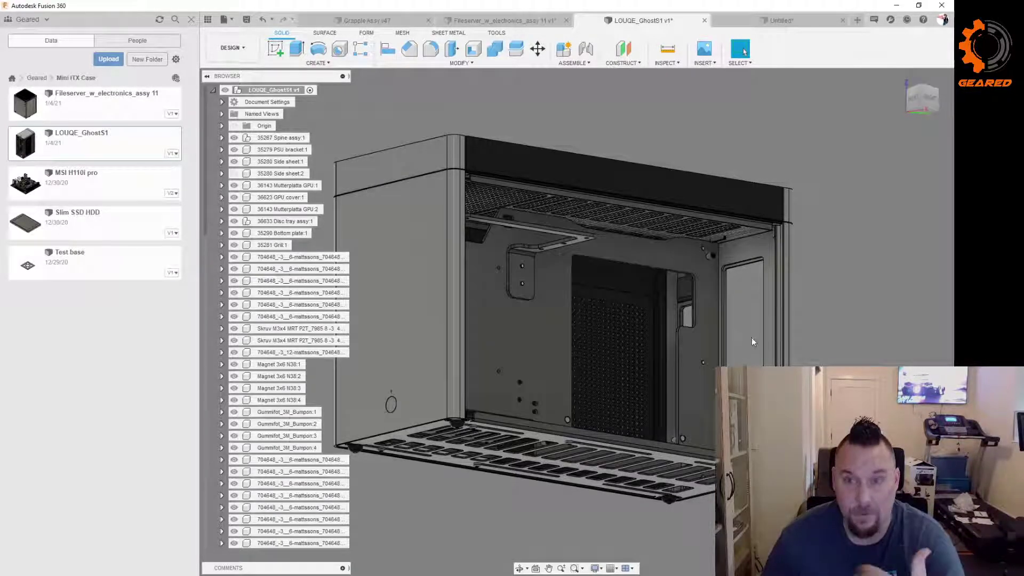
scroll(753, 338, up, 3)
scroll(731, 331, up, 2)
shift+middle_drag(718, 333, 695, 381)
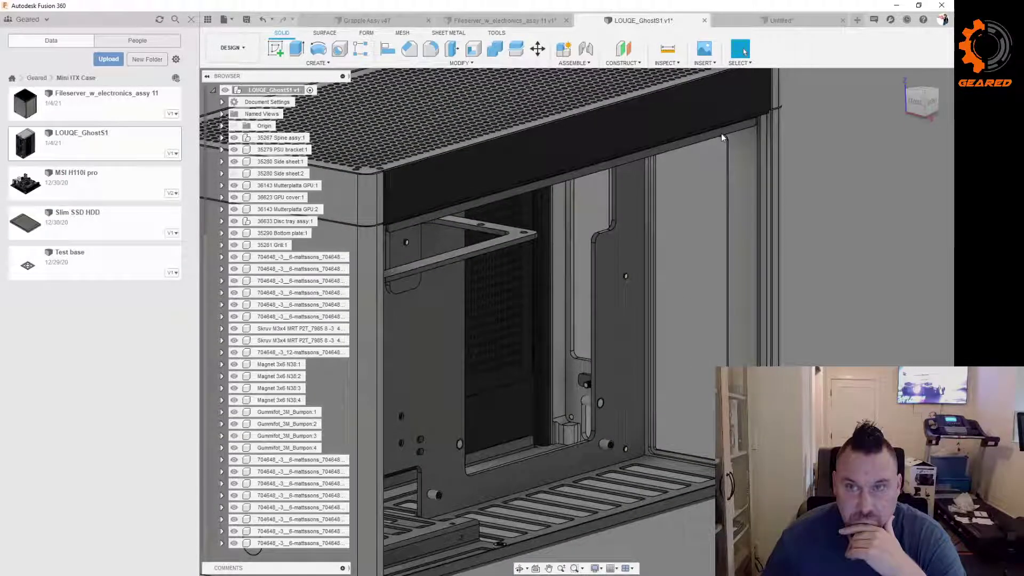
Step: Measure the width of the rear panel's rectangular opening between its two long vertical edges
key(i)
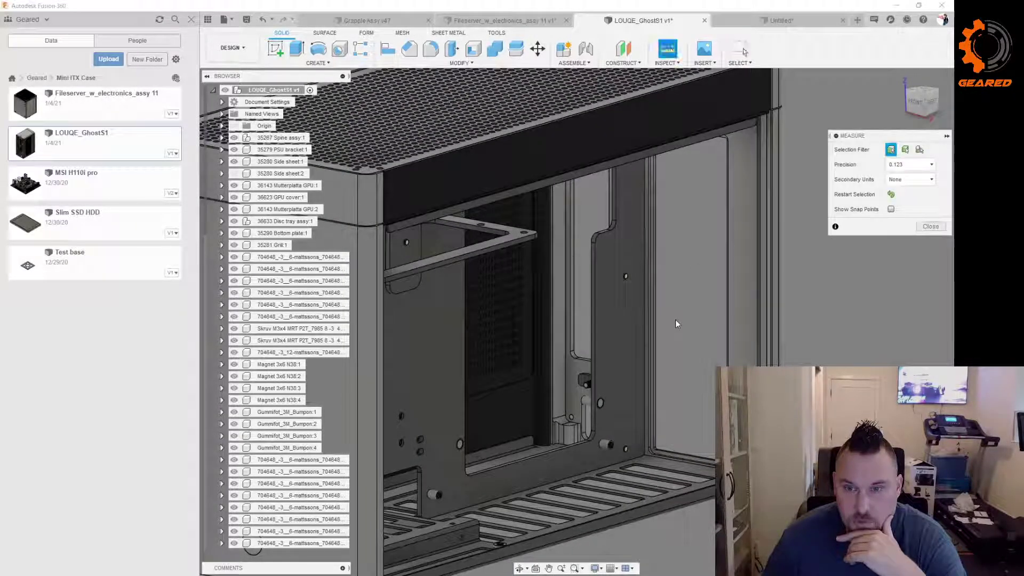
scroll(664, 338, up, 3)
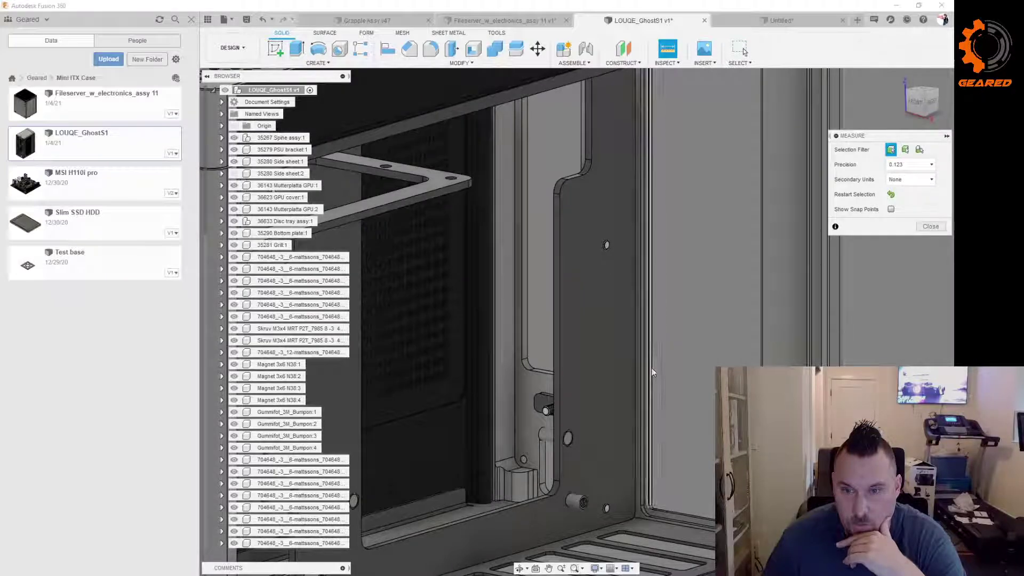
scroll(653, 381, up, 2)
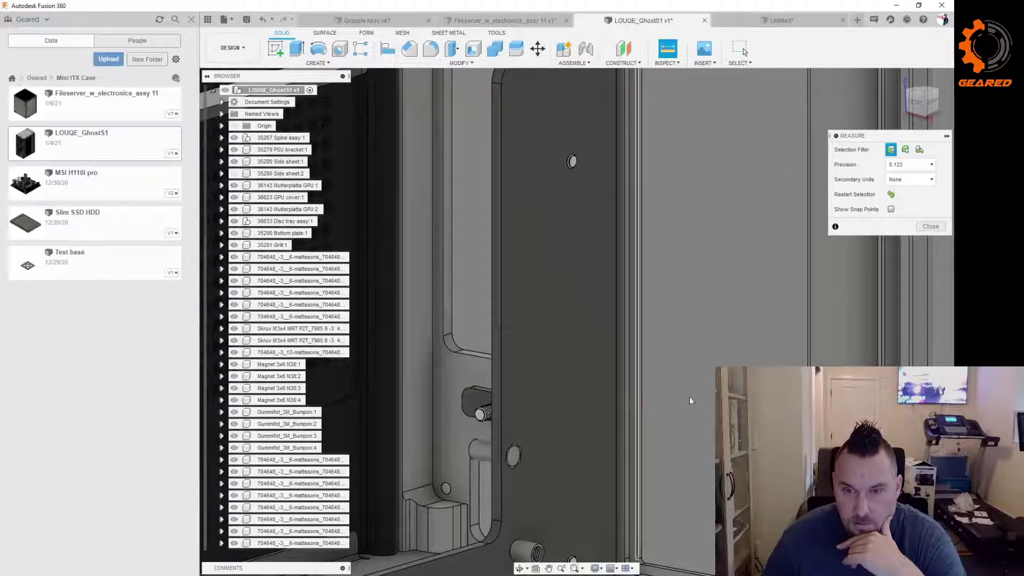
click(639, 396)
shift+middle_drag(640, 395, 681, 369)
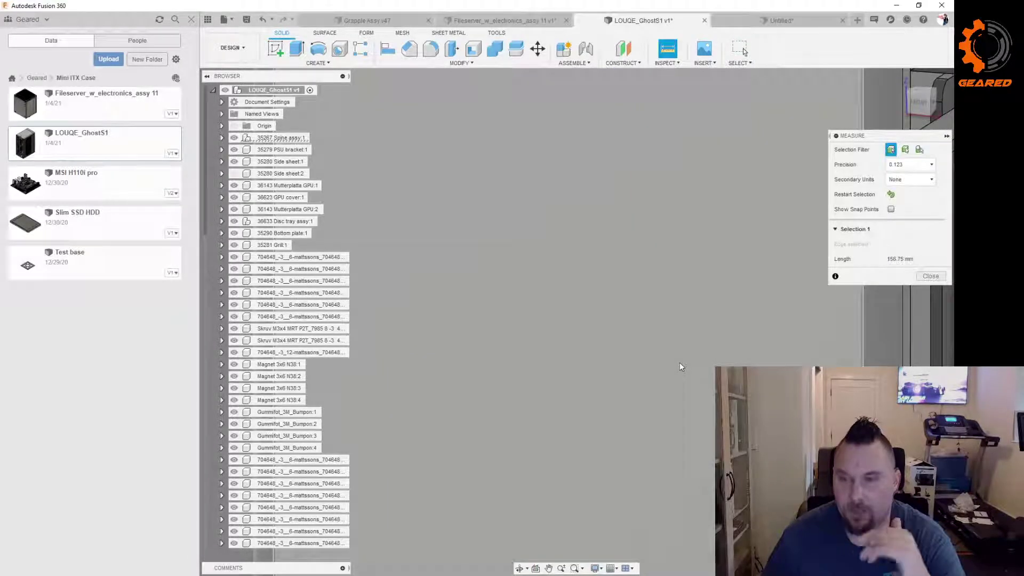
scroll(681, 368, down, 4)
scroll(679, 367, down, 4)
scroll(865, 356, down, 3)
scroll(868, 357, up, 8)
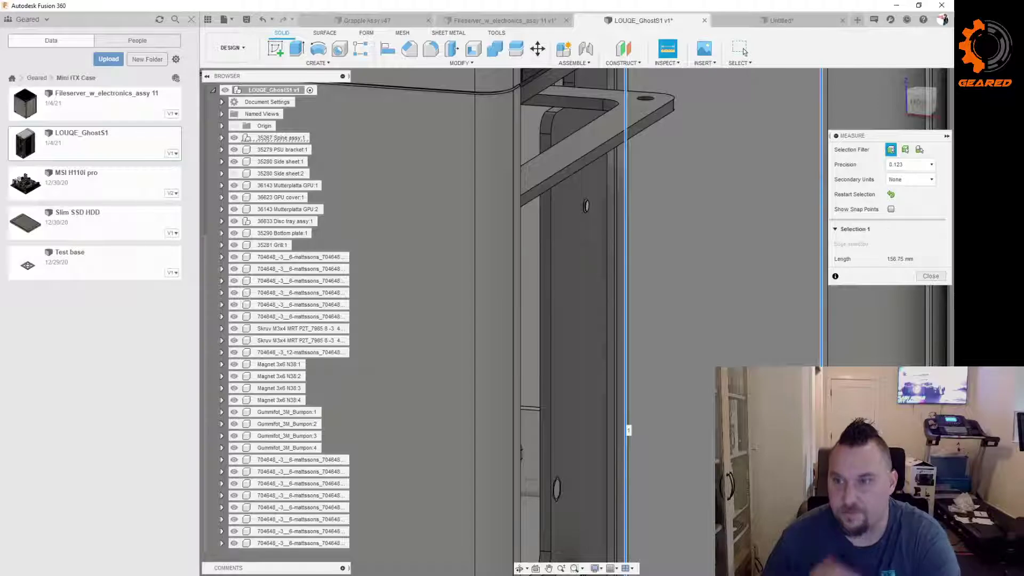
click(822, 356)
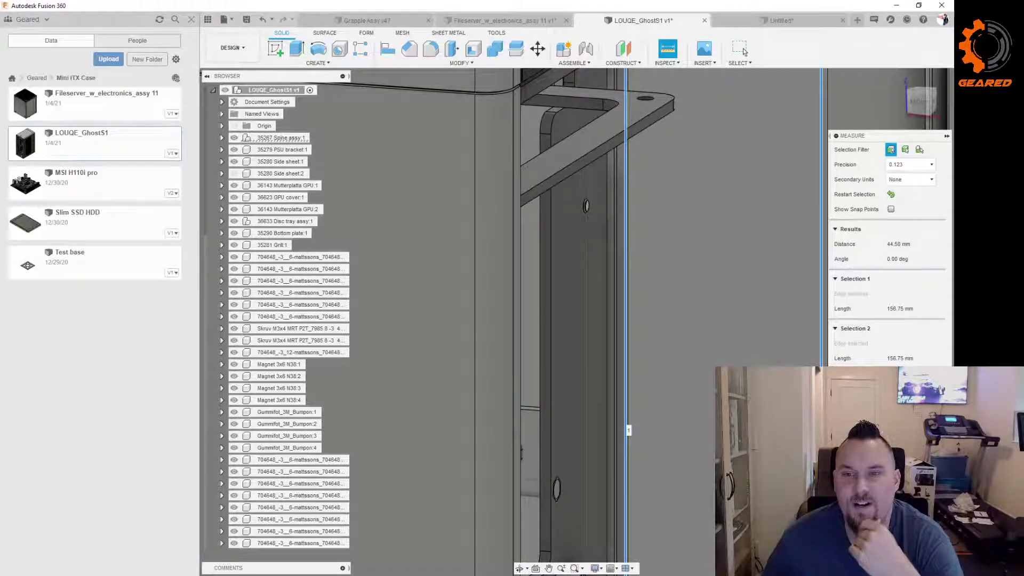
Step: Restart the measurement and measure the rear opening's height between its top and bottom edges
scroll(743, 323, down, 3)
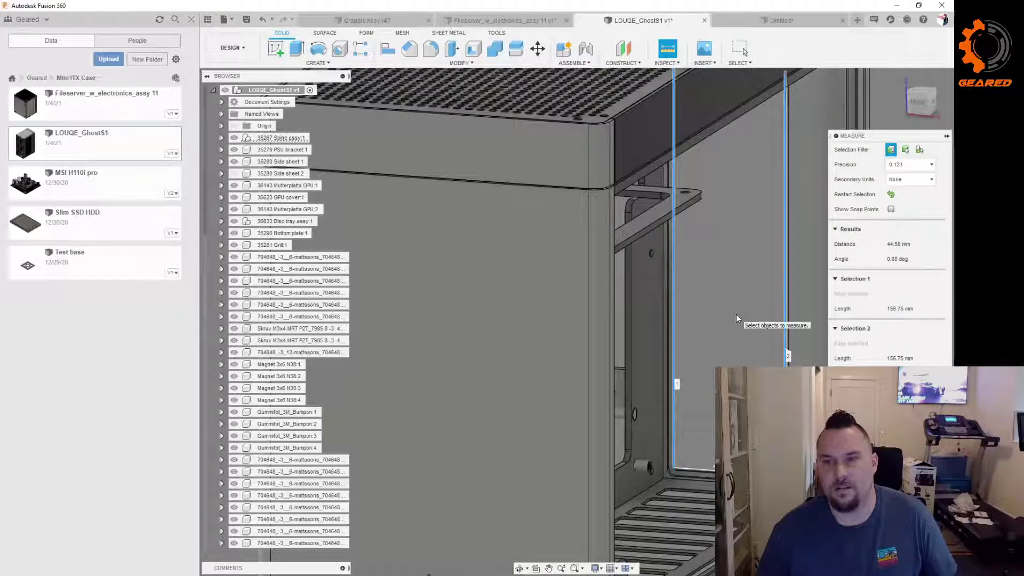
scroll(733, 311, down, 1)
shift+middle_drag(738, 308, 732, 269)
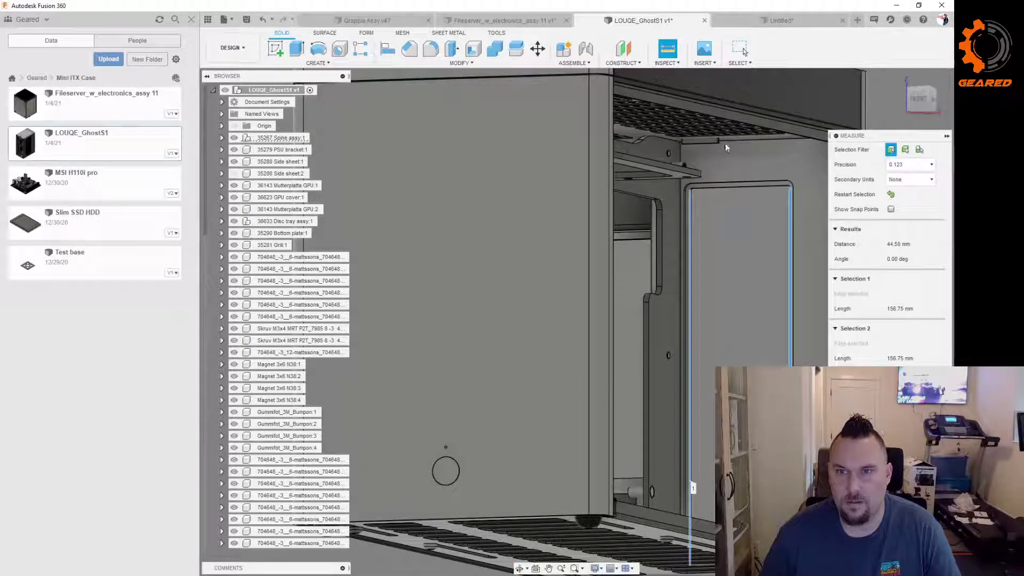
click(667, 49)
scroll(744, 185, up, 3)
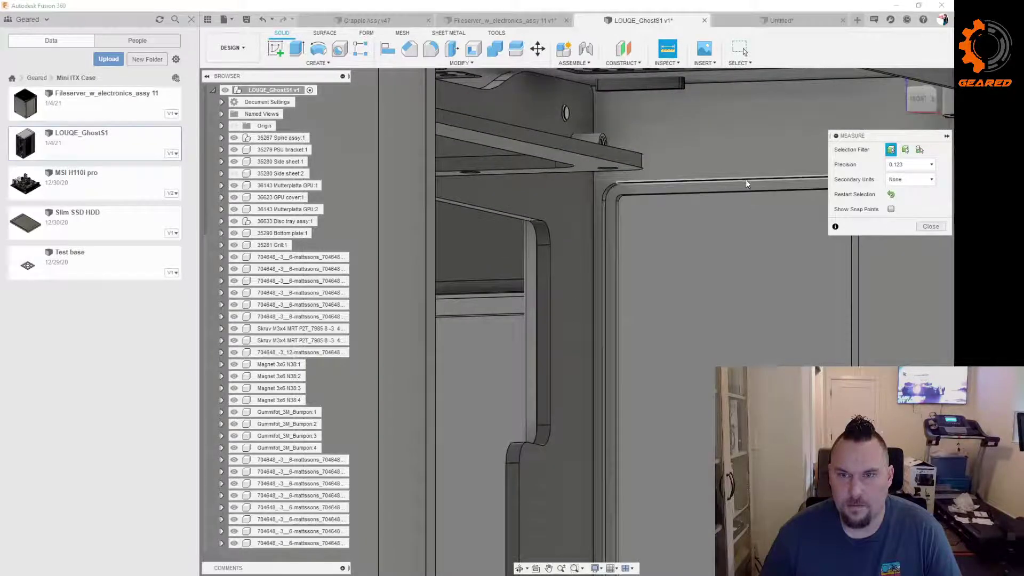
click(739, 192)
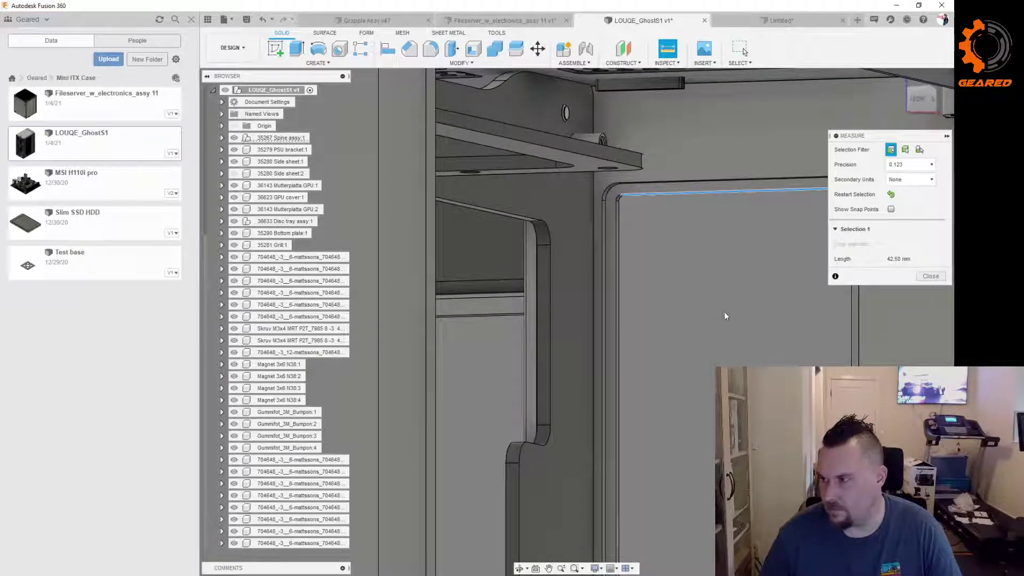
scroll(720, 317, down, 3)
scroll(717, 323, down, 3)
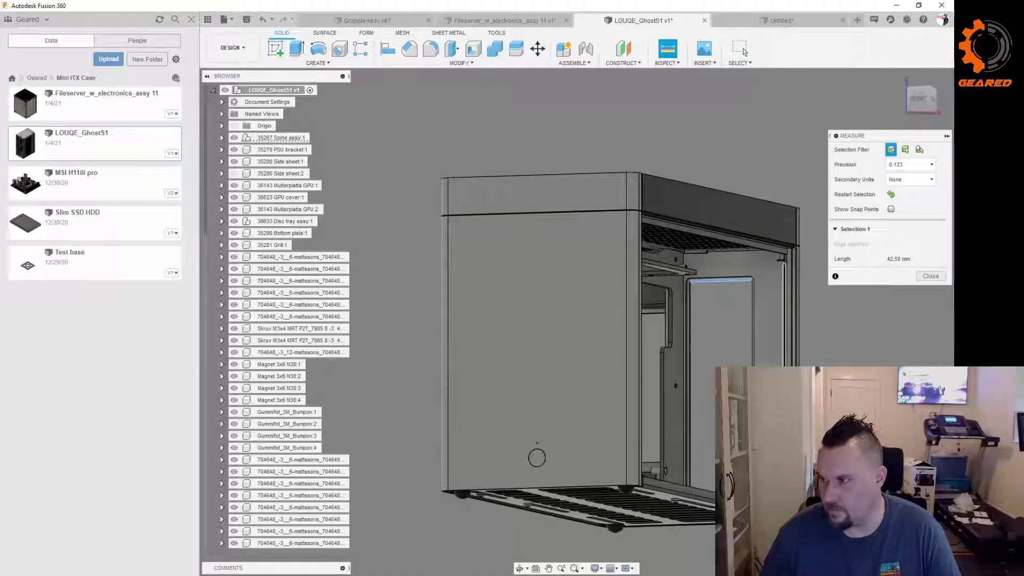
scroll(537, 457, up, 3)
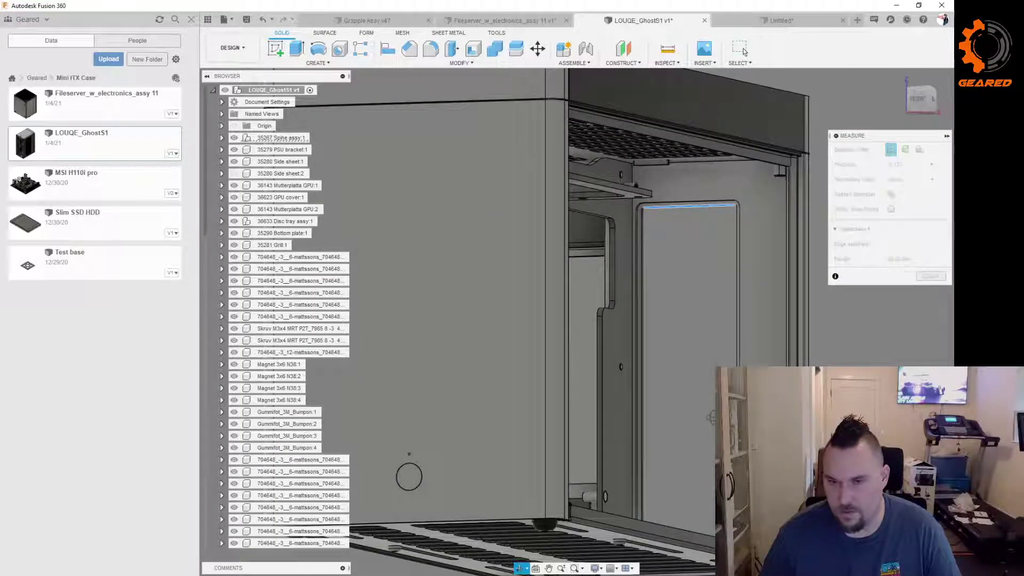
shift+middle_drag(409, 476, 409, 554)
scroll(727, 458, up, 3)
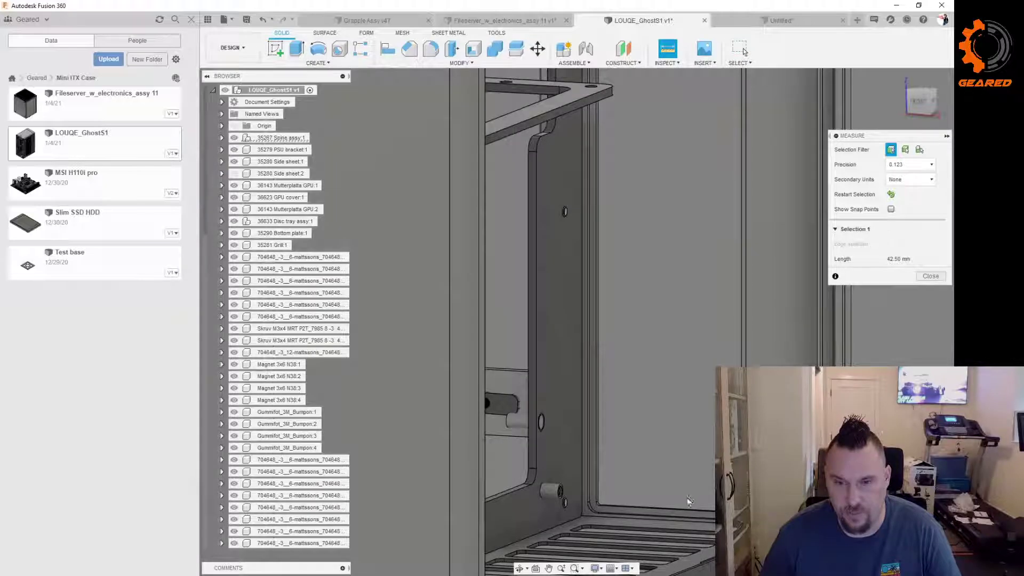
scroll(683, 512, up, 3)
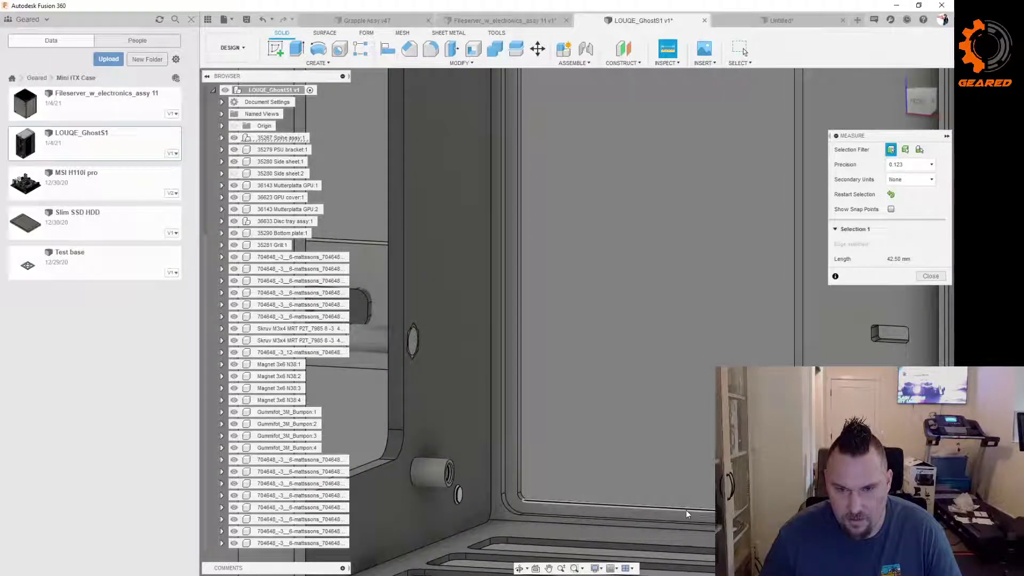
click(686, 510)
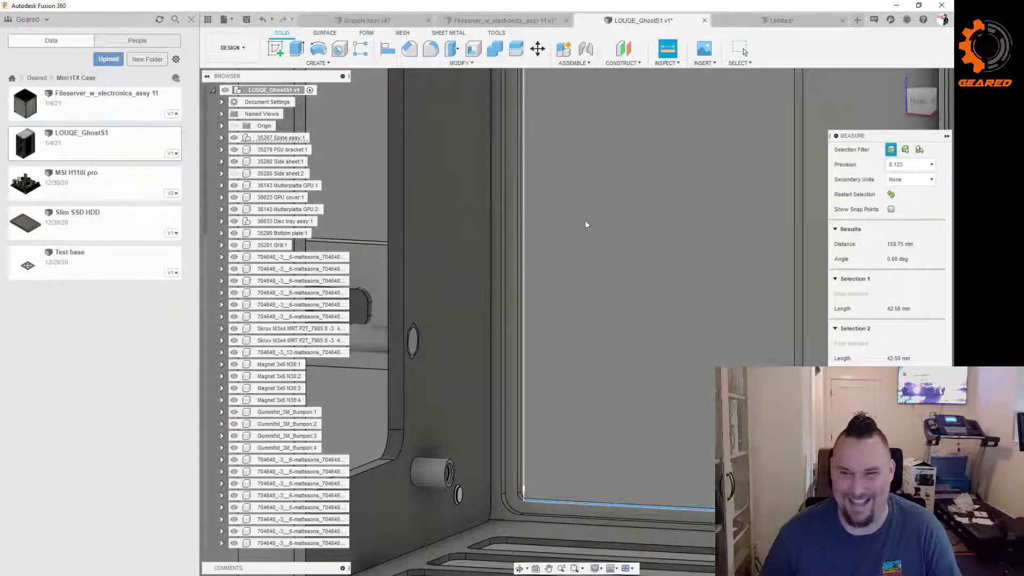
scroll(559, 245, down, 3)
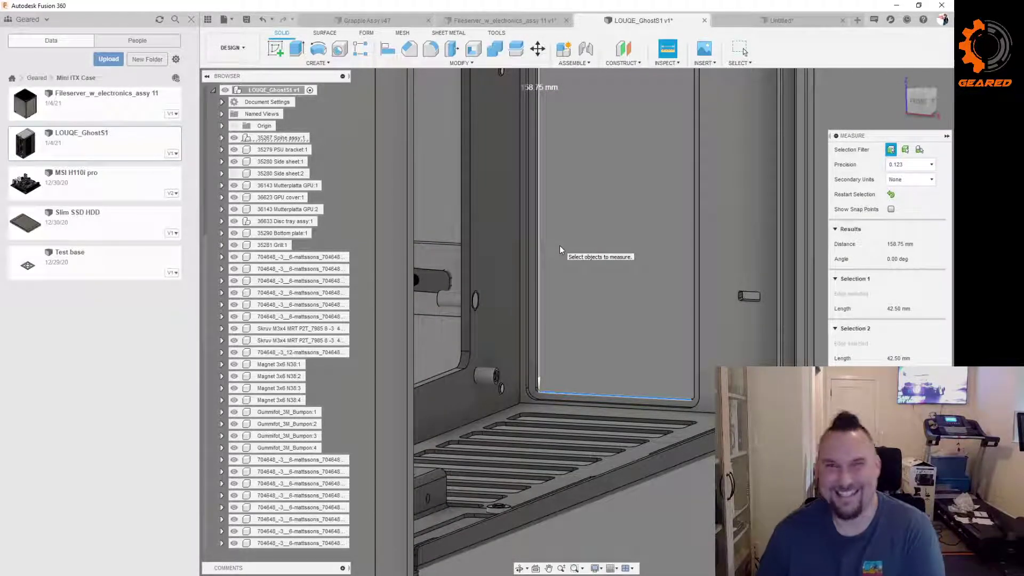
scroll(557, 251, down, 5)
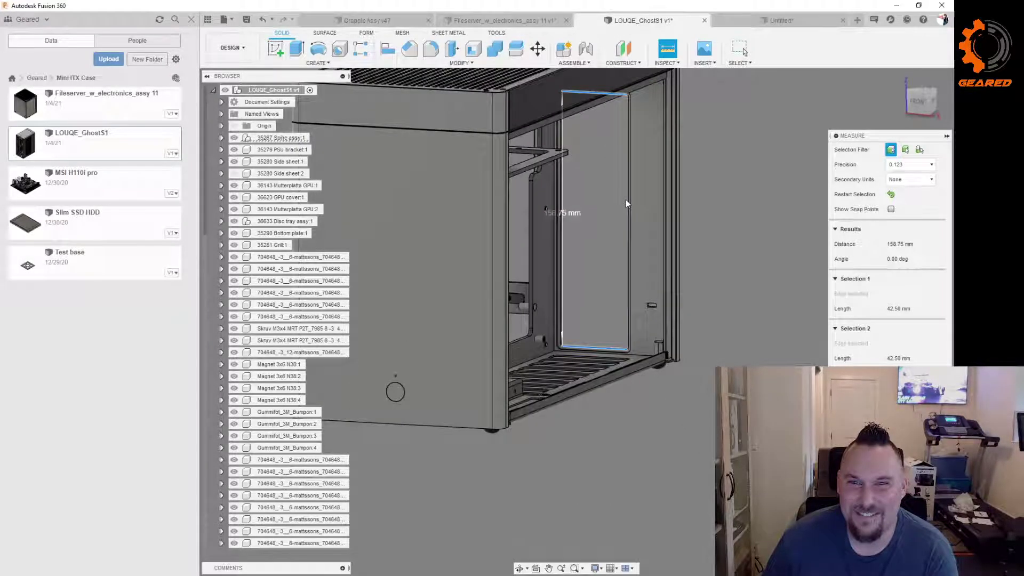
scroll(626, 203, down, 1)
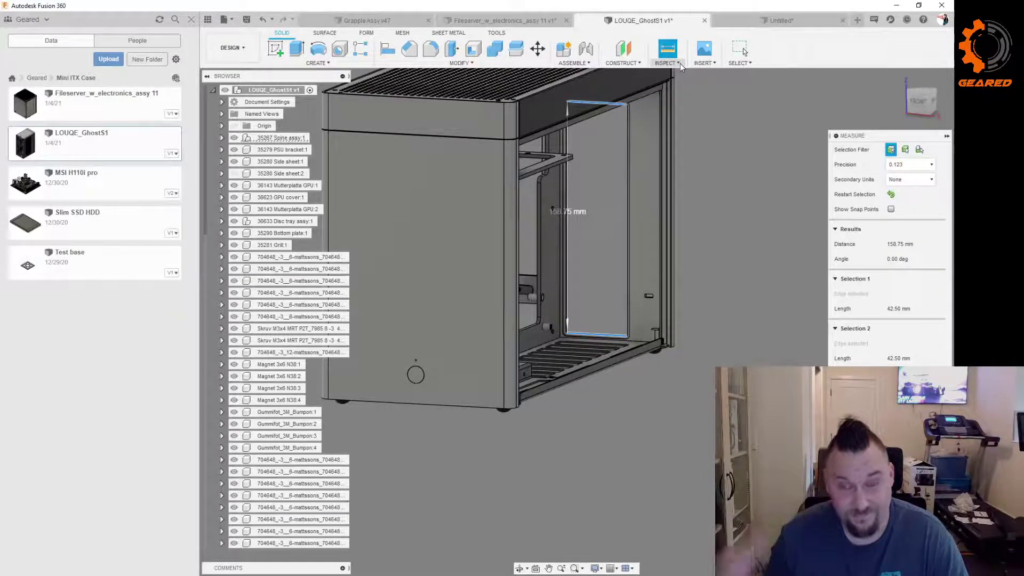
Step: Return to the untitled base plate design and save it as ITX Case in the Mini ITX Case project folder
click(776, 21)
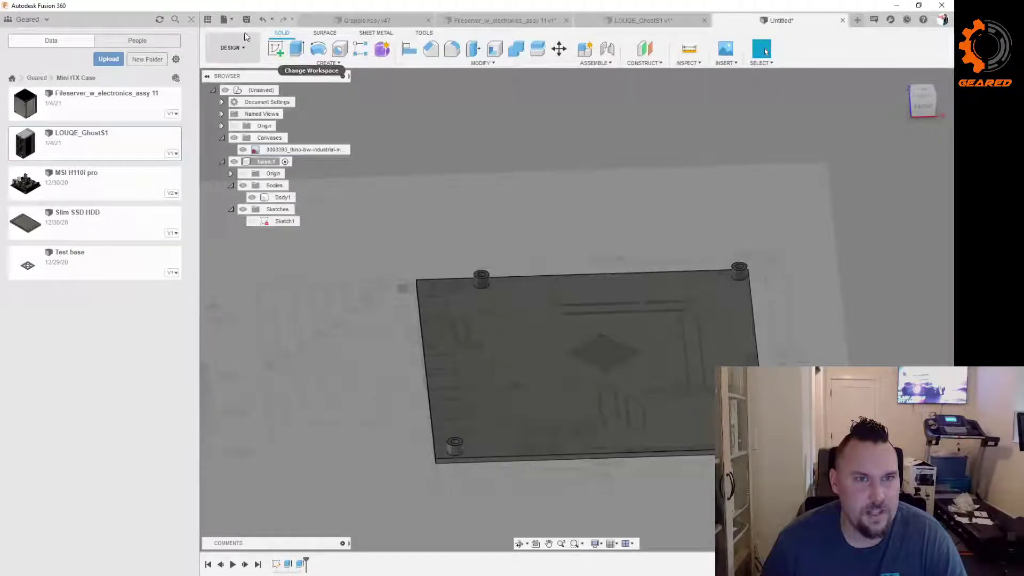
click(232, 23)
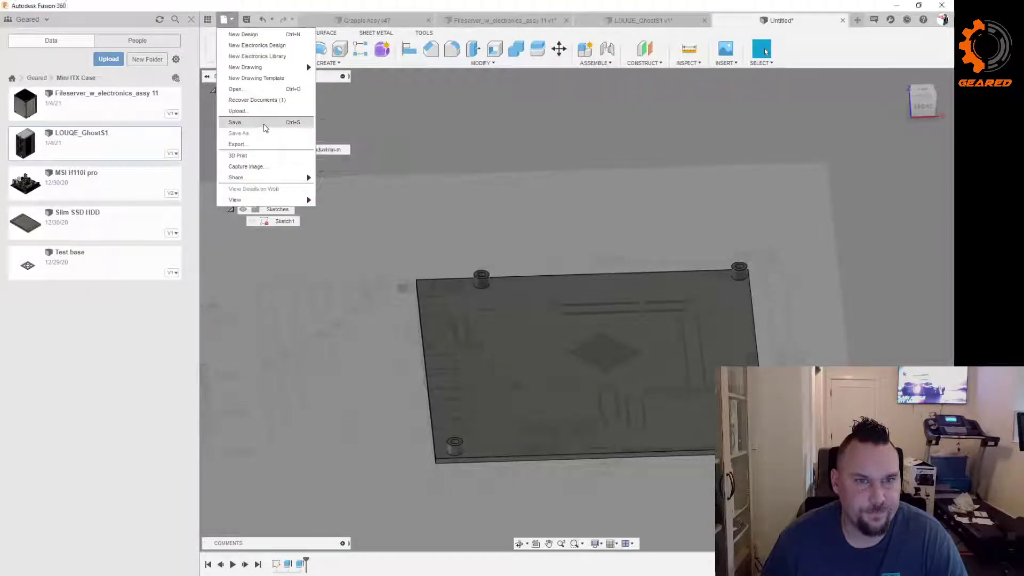
key(ctrl+s)
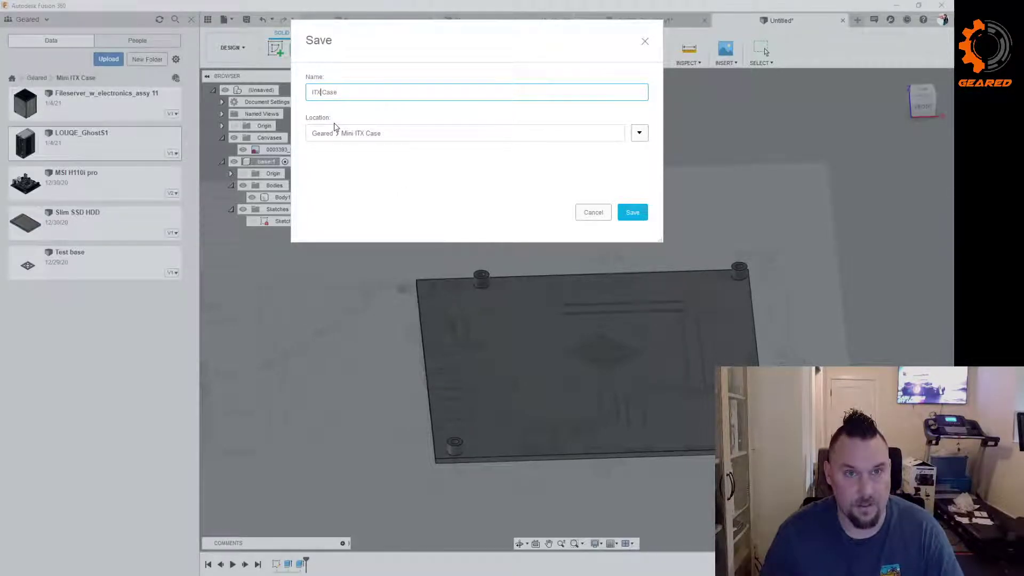
click(638, 212)
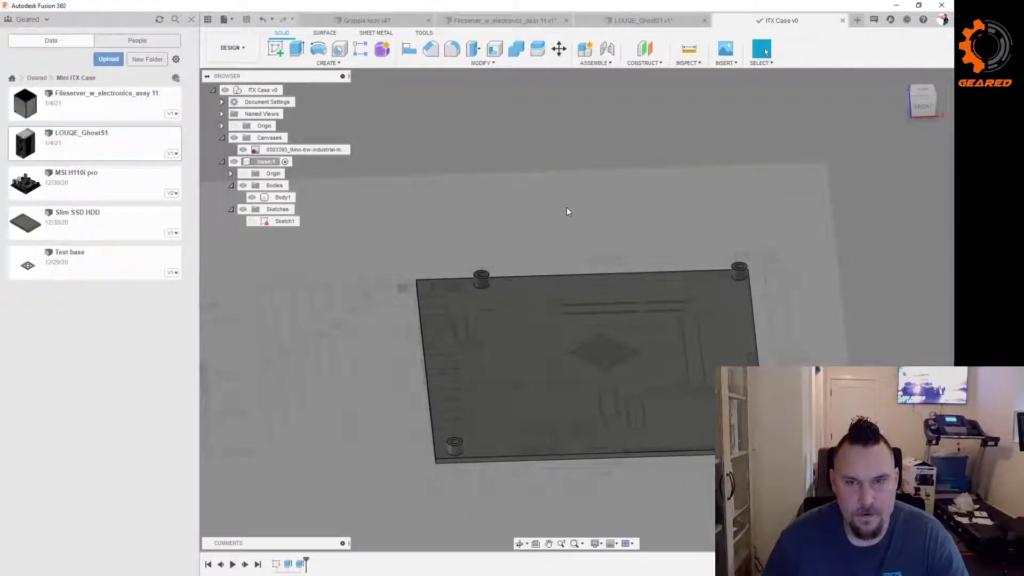
Step: Create a sketch on the base plate's narrow left side face
click(558, 291)
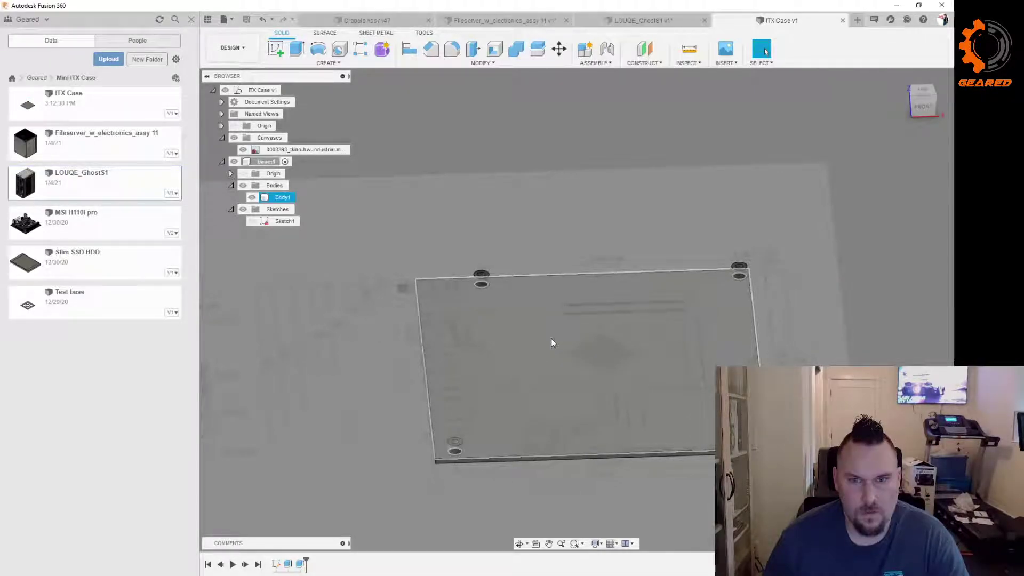
shift+middle_drag(551, 320, 517, 381)
scroll(539, 393, up, 5)
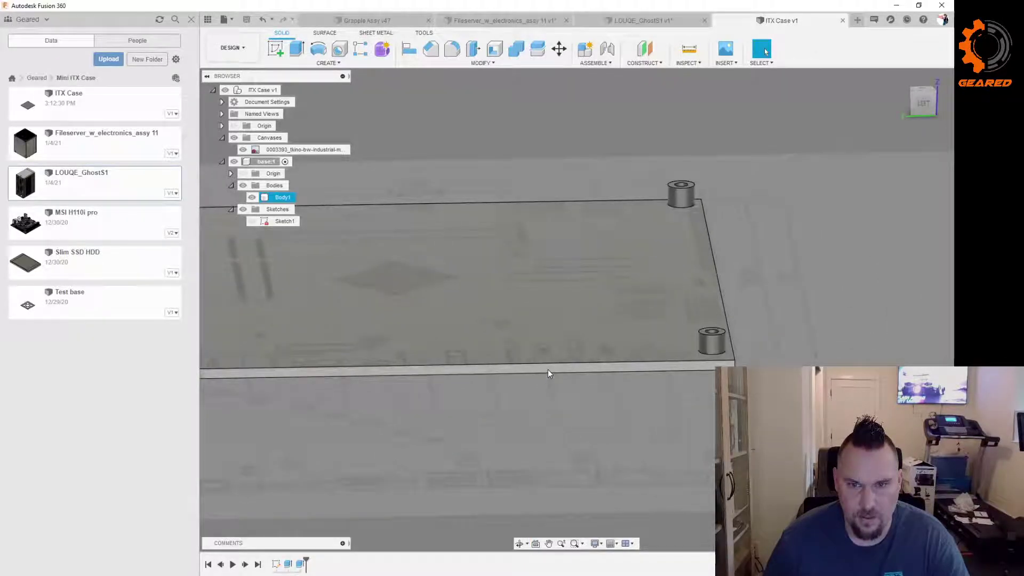
right_click(548, 369)
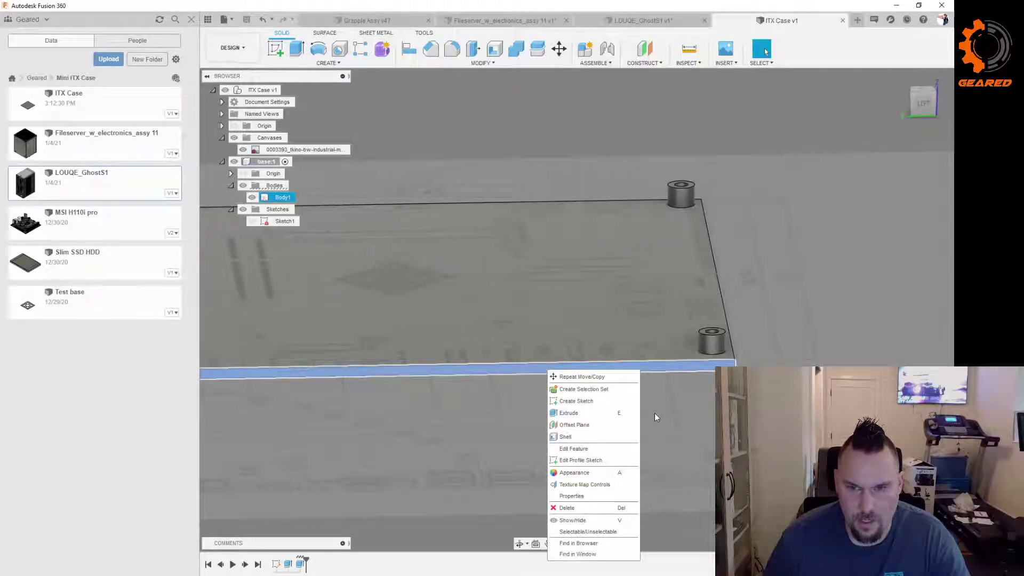
click(596, 406)
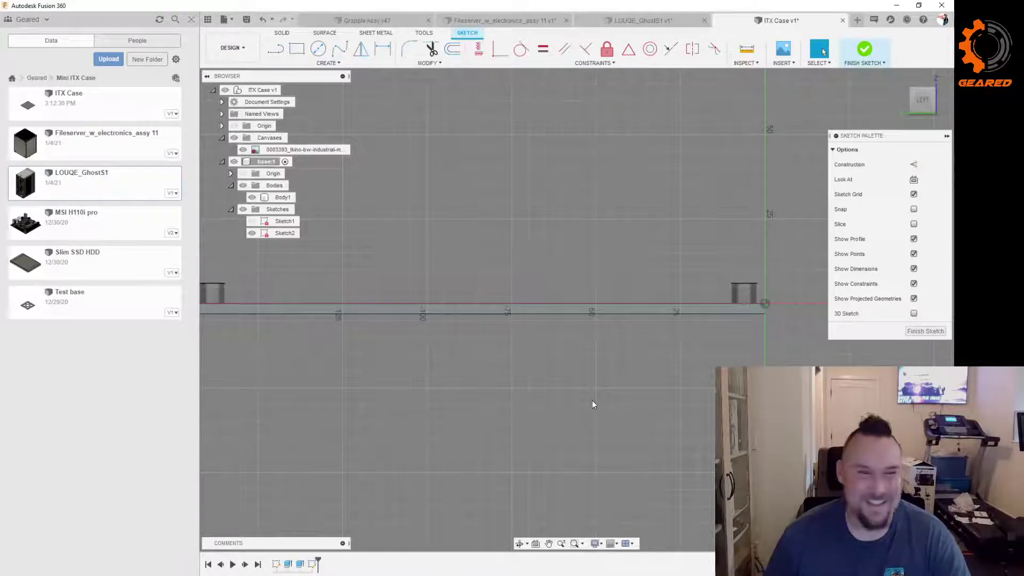
Step: Hide the project data panel to enlarge the modelling area around the base plate sketch
scroll(592, 400, down, 2)
scroll(484, 363, up, 2)
scroll(471, 359, down, 2)
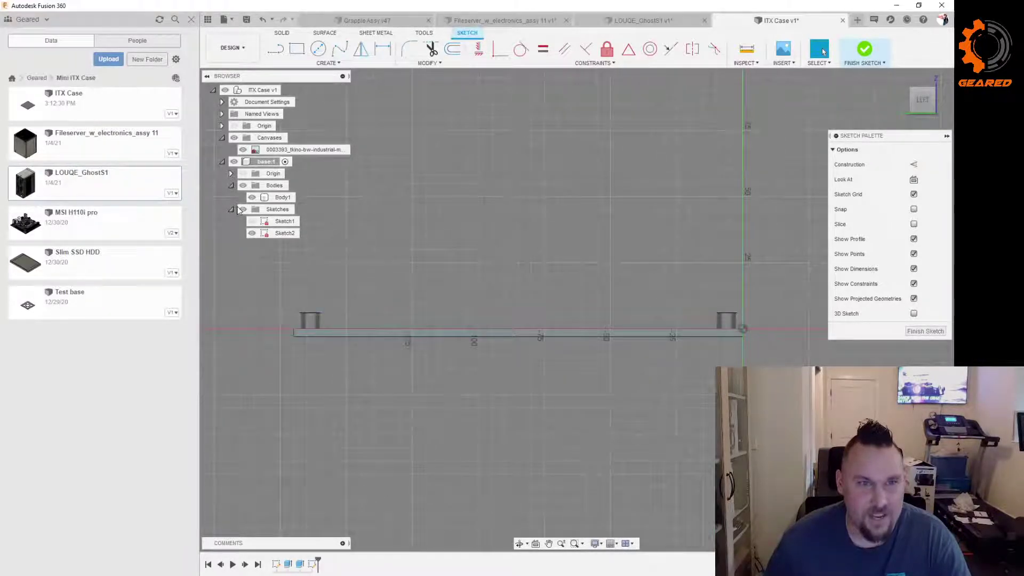
click(208, 20)
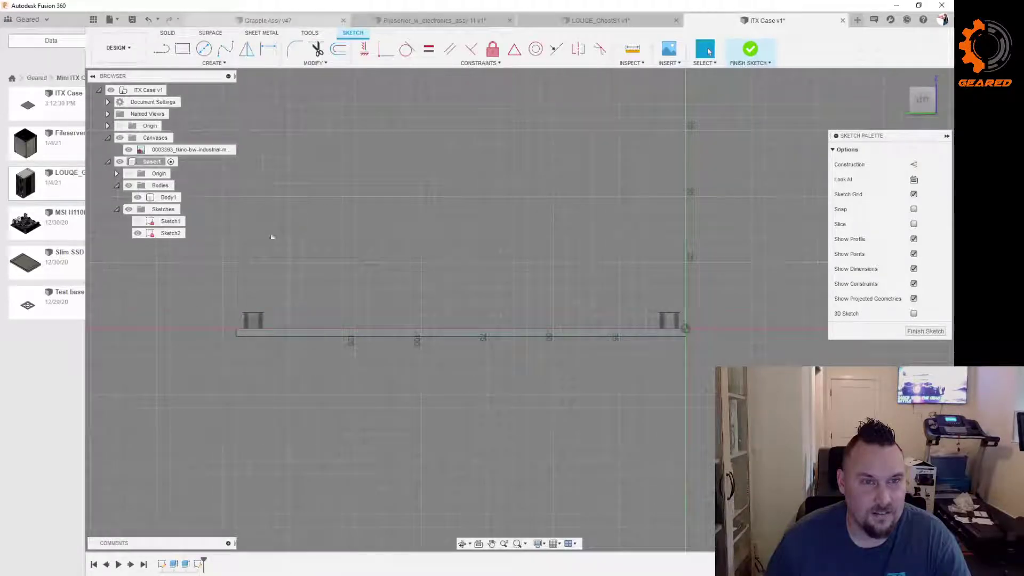
Step: Sketch a rectangle about 143.5 mm wide above the base plate in the side-view sketch
scroll(169, 247, up, 2)
scroll(213, 256, down, 1)
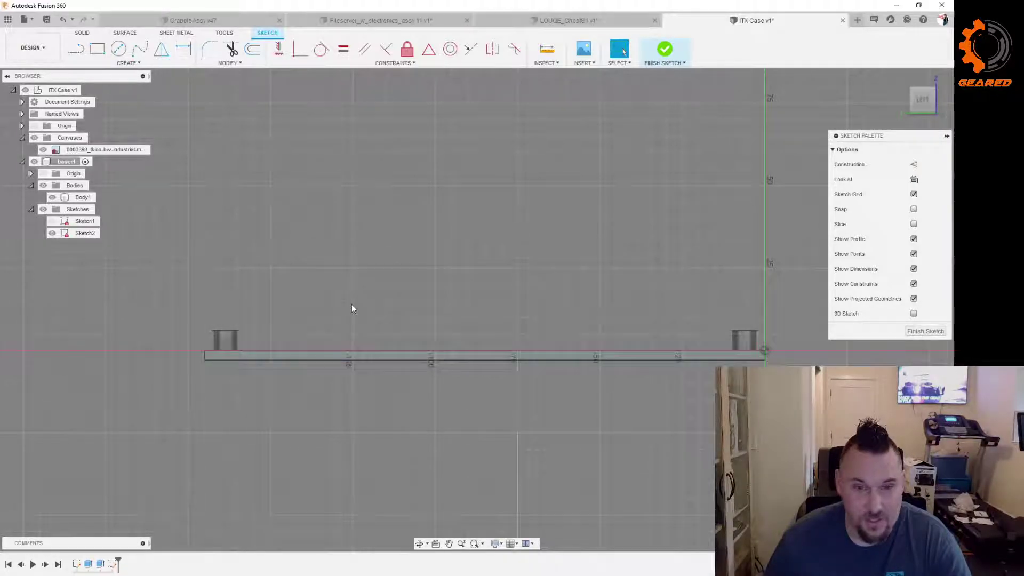
key(r)
click(220, 212)
click(692, 285)
Step: Dimension the rectangle to 159 mm wide and 45 mm high
key(d)
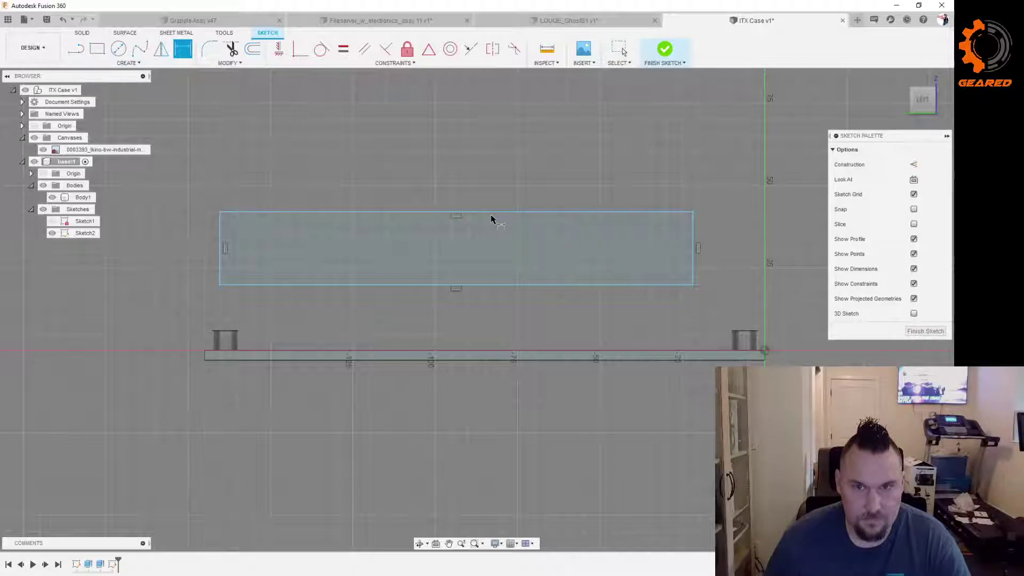
click(493, 215)
click(502, 184)
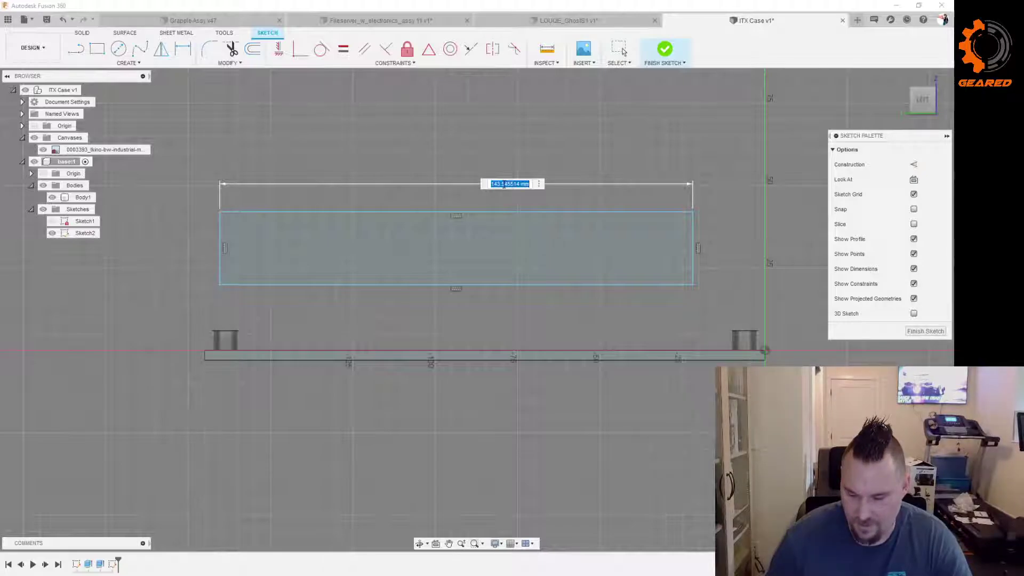
text(1)
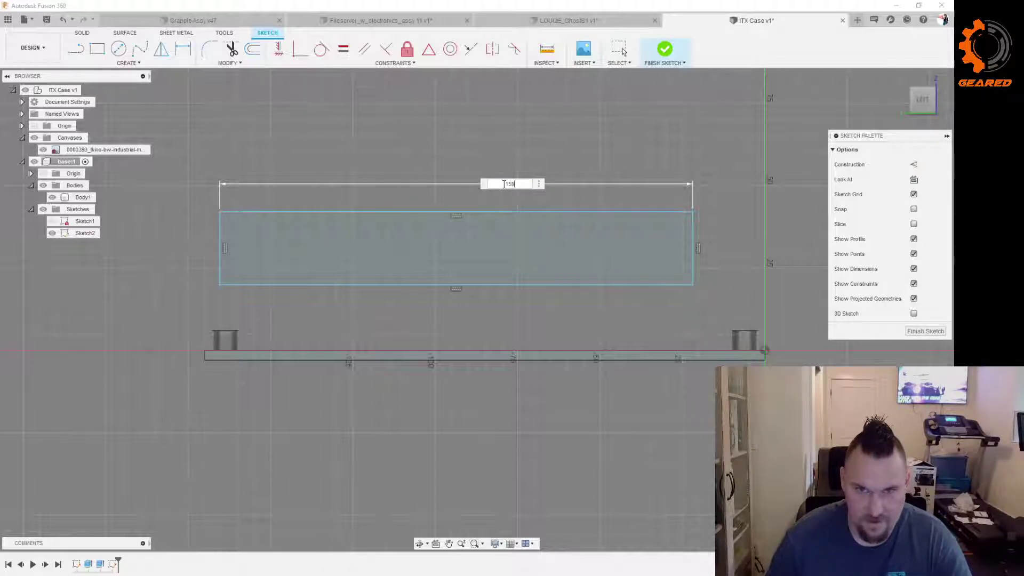
text(59)
key(Return)
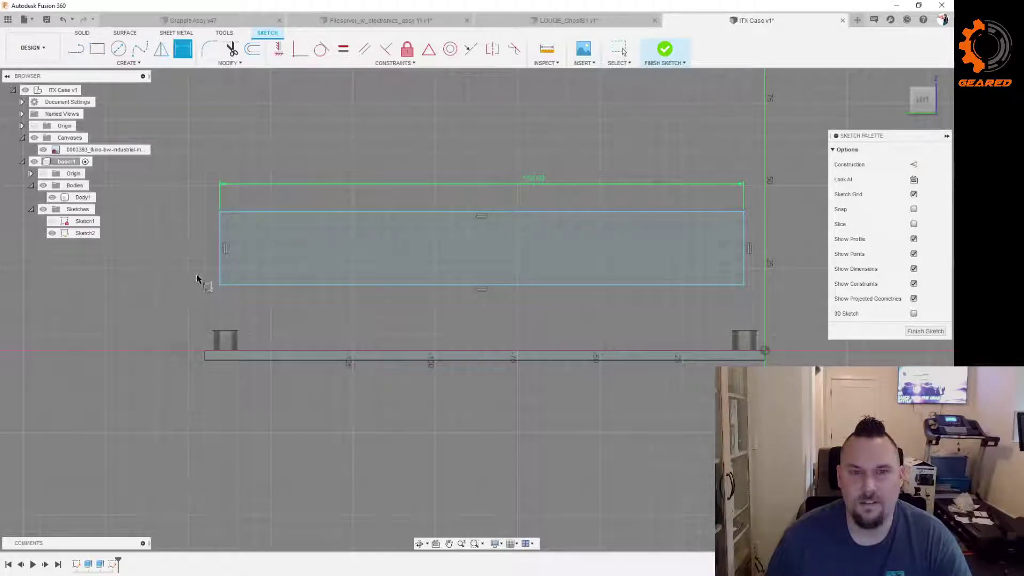
click(218, 263)
click(205, 260)
text(45)
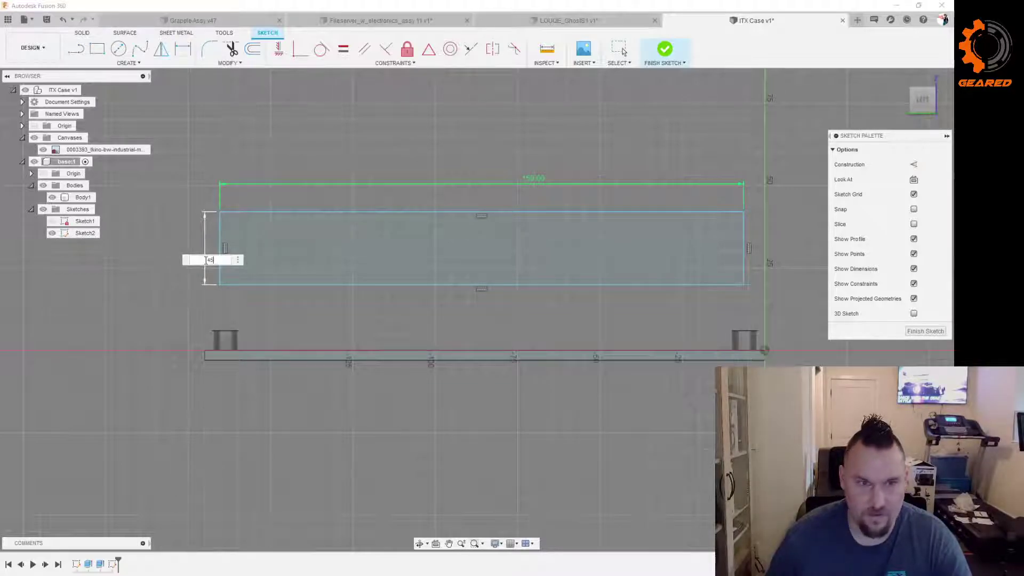
key(Return)
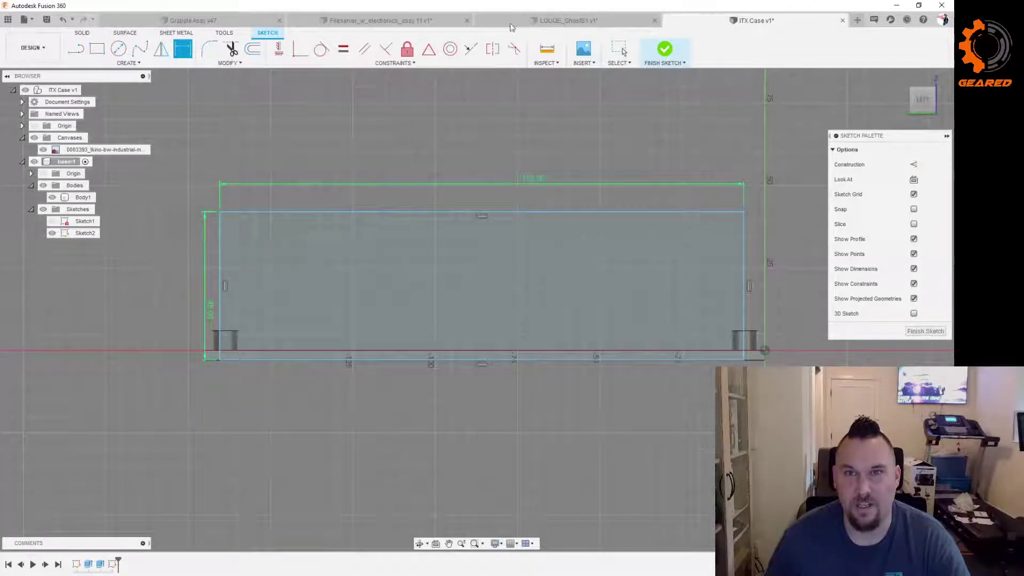
Step: Examine the upper edge of the motherboard opening in the Fileserver_w_electronics_assy 11 design, and return to the ITX Case design
click(413, 21)
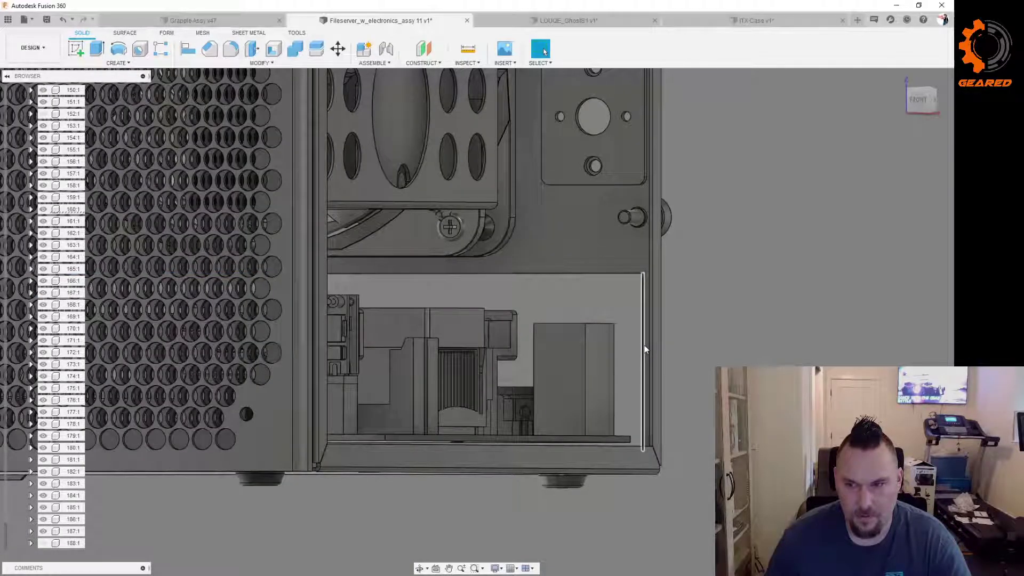
click(606, 273)
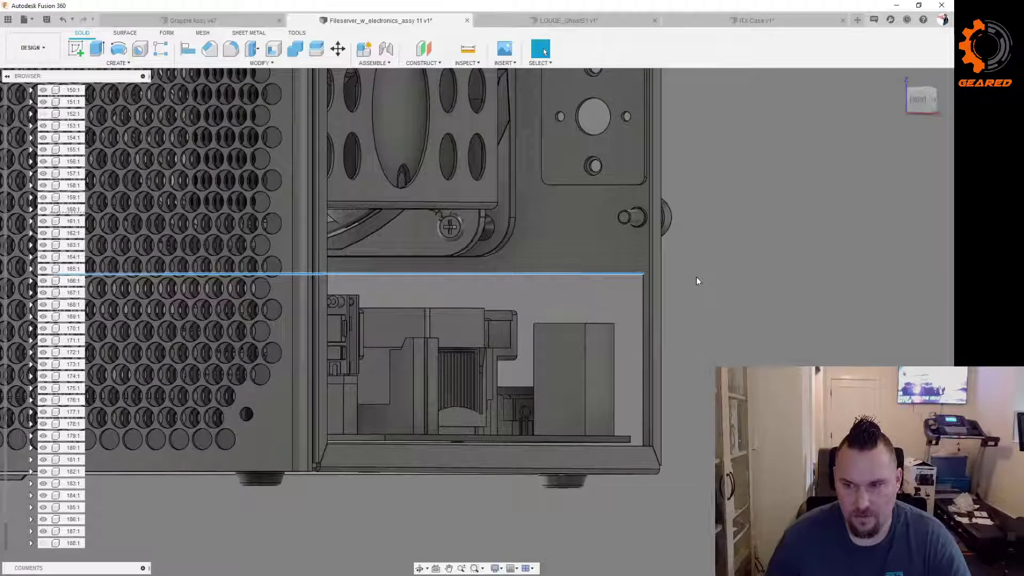
click(706, 19)
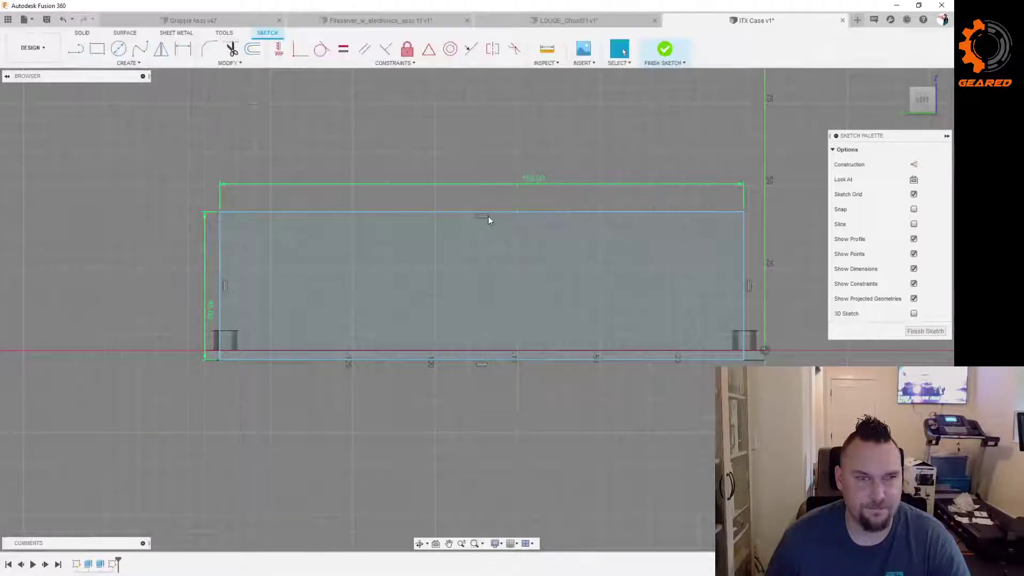
Step: Set the sketched rectangle's width to 160 mm
double_click(540, 182)
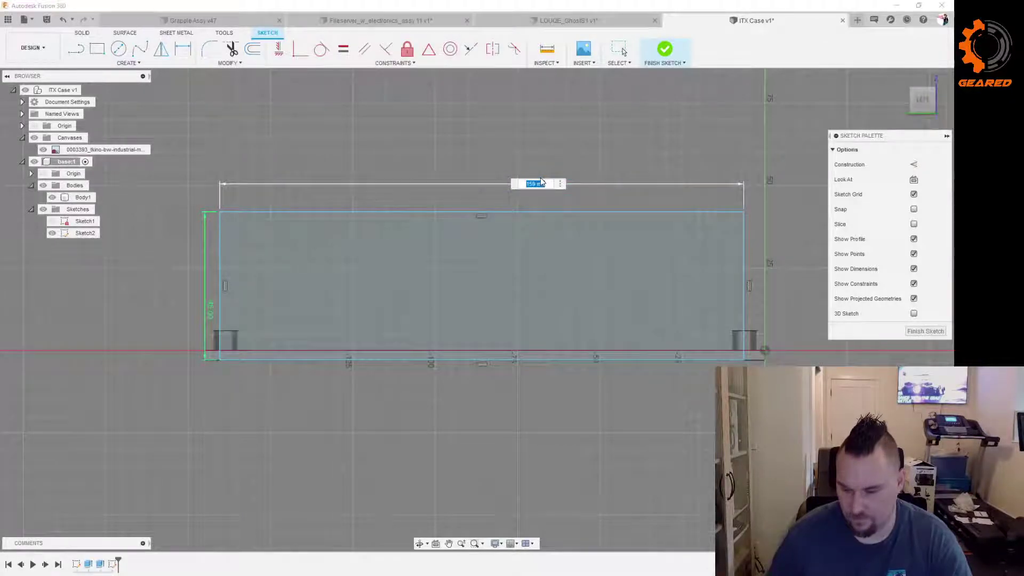
text(160)
key(Return)
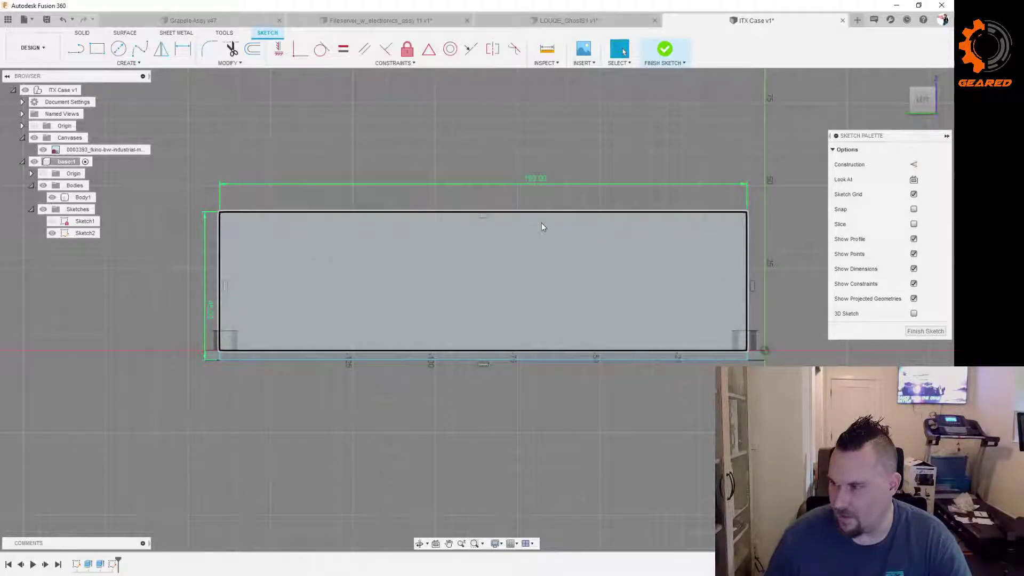
click(457, 219)
scroll(456, 219, down, 2)
mouse_move(458, 219)
shift+middle_down()
mouse_move(510, 235)
mouse_move(469, 231)
shift+middle_up()
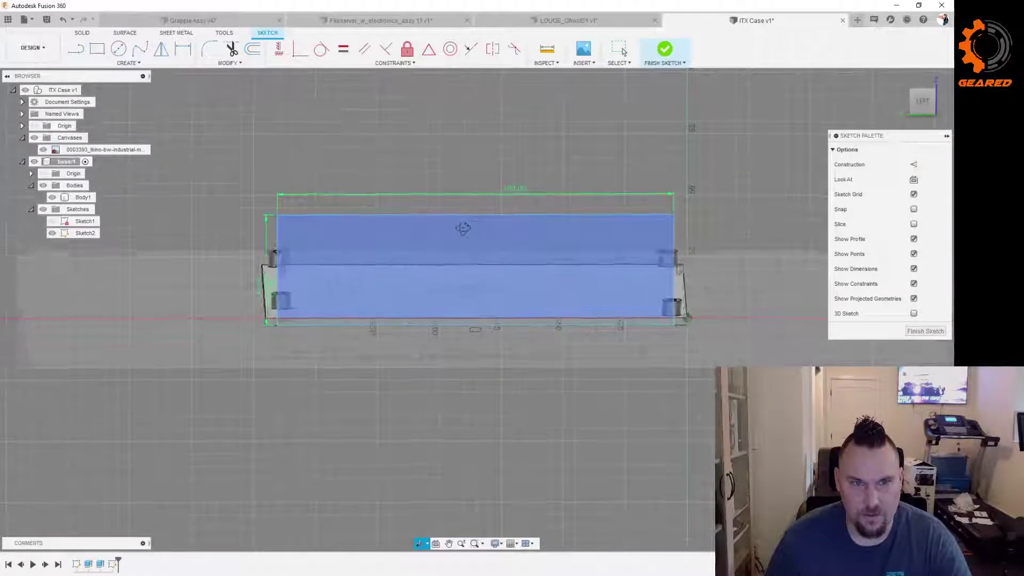
key(Escape)
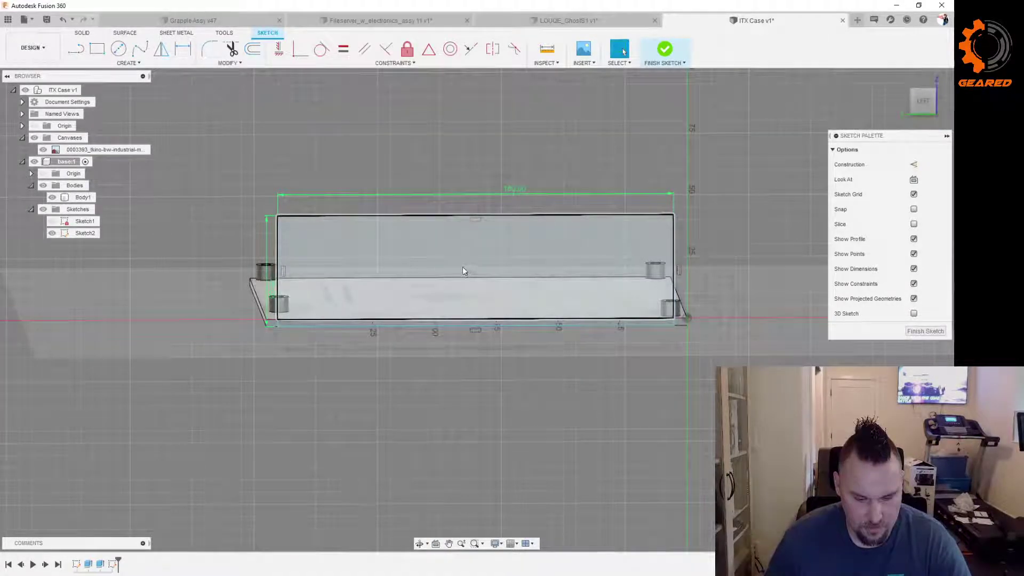
click(446, 215)
double_click(446, 214)
key(o)
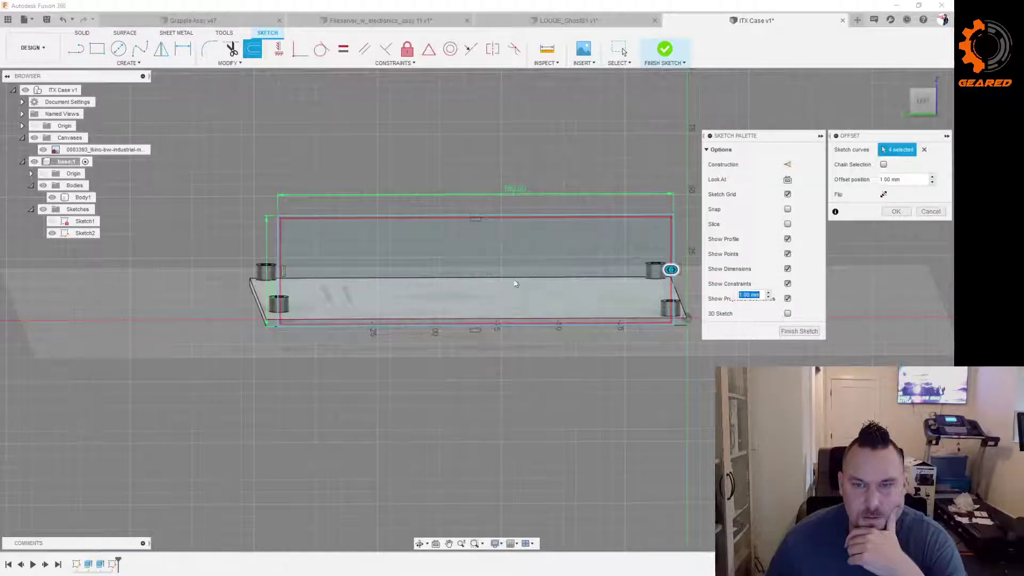
key(Escape)
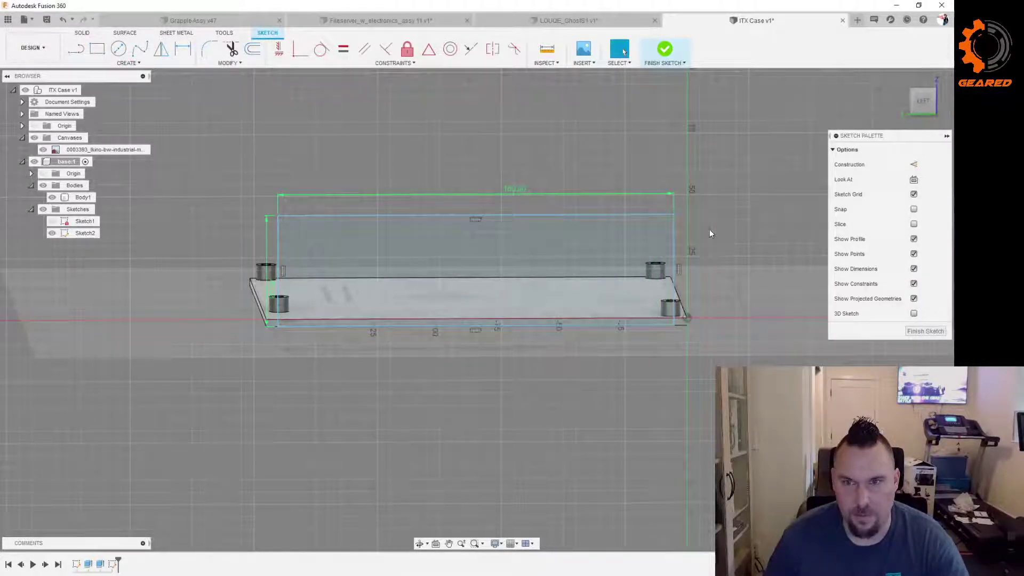
scroll(549, 160, up, 1)
click(566, 229)
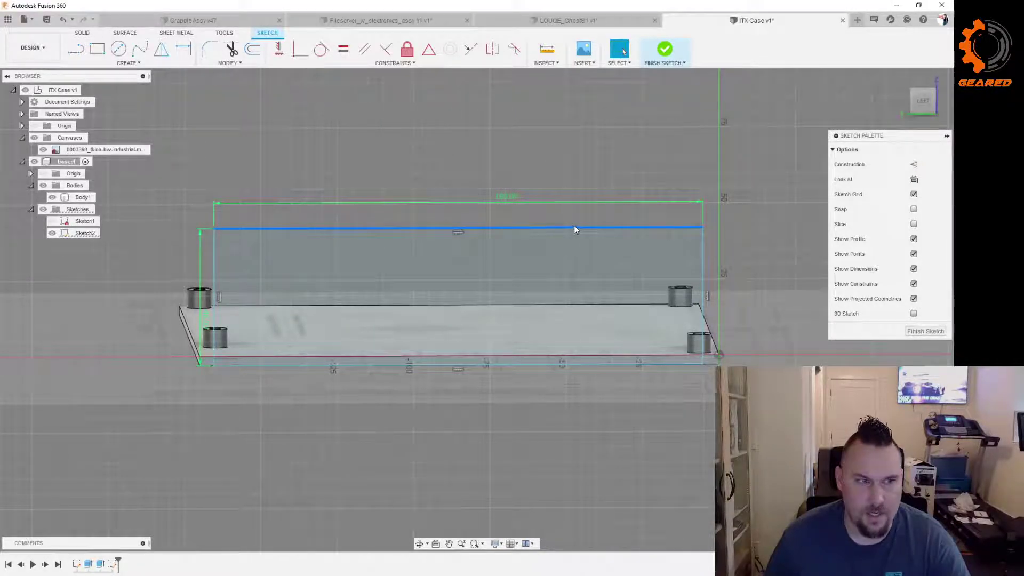
double_click(606, 227)
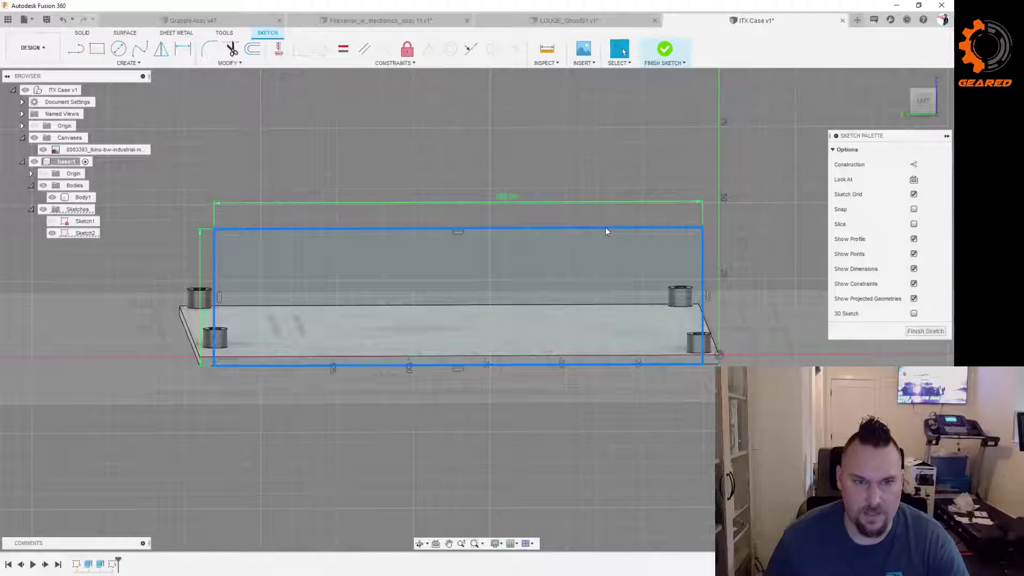
click(606, 227)
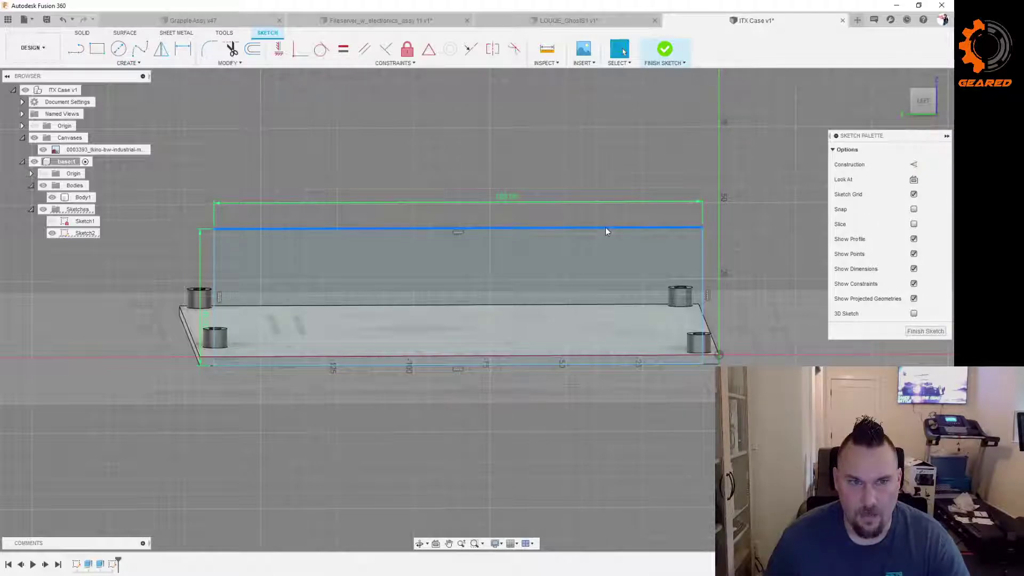
key(o)
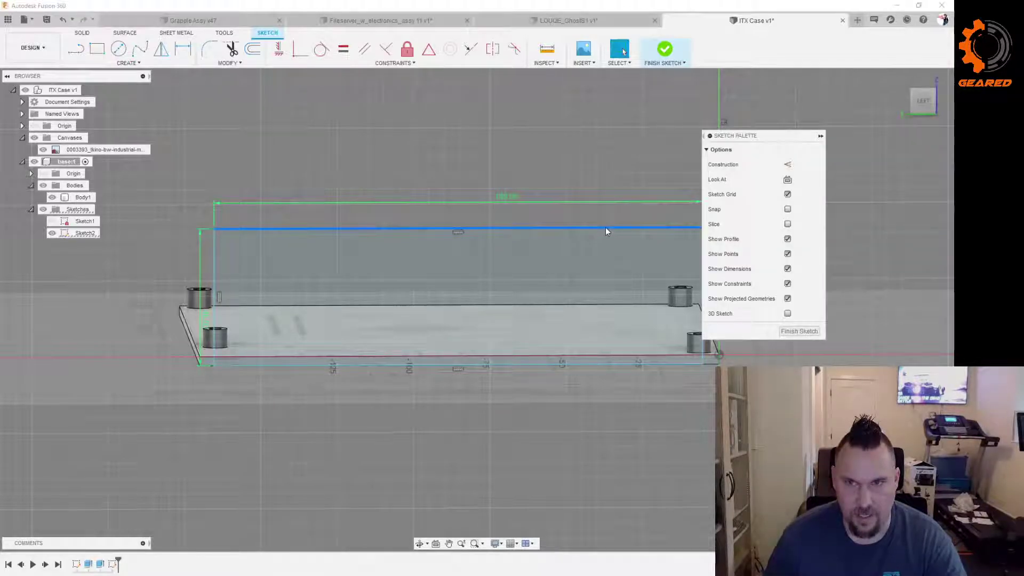
scroll(495, 241, down, 1)
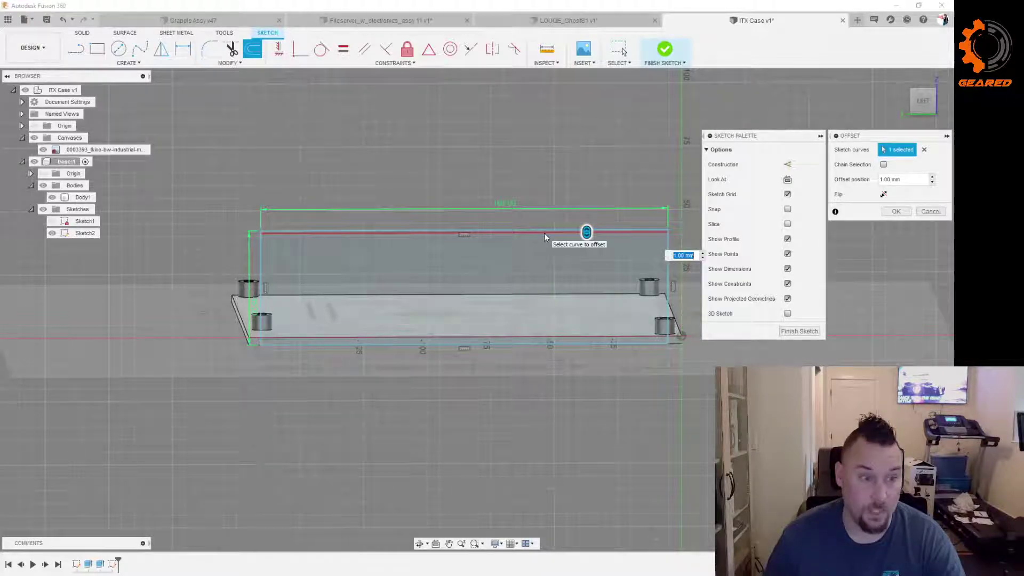
click(931, 211)
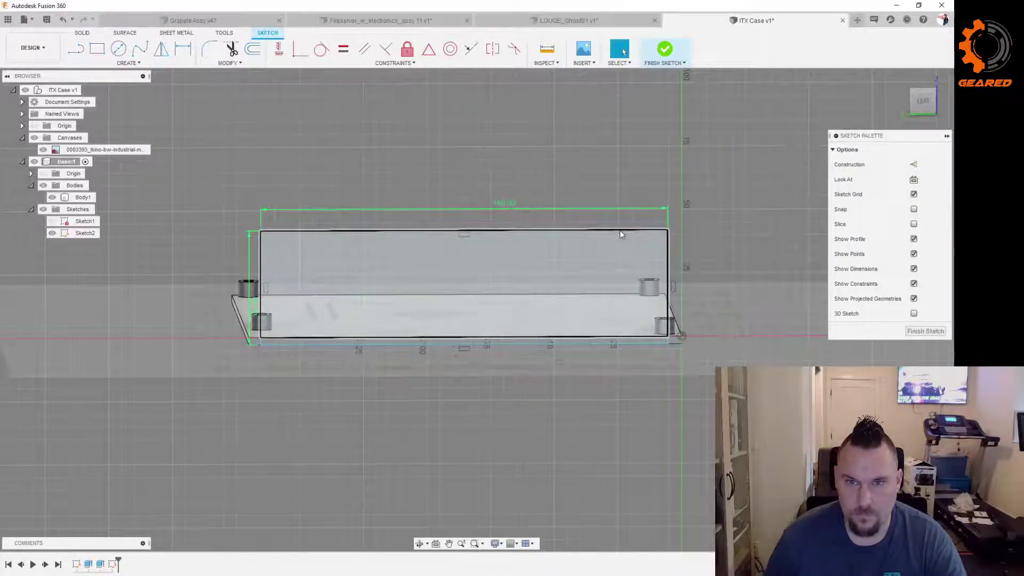
Step: Offset the rectangle's four edges inward by 10 mm
double_click(621, 230)
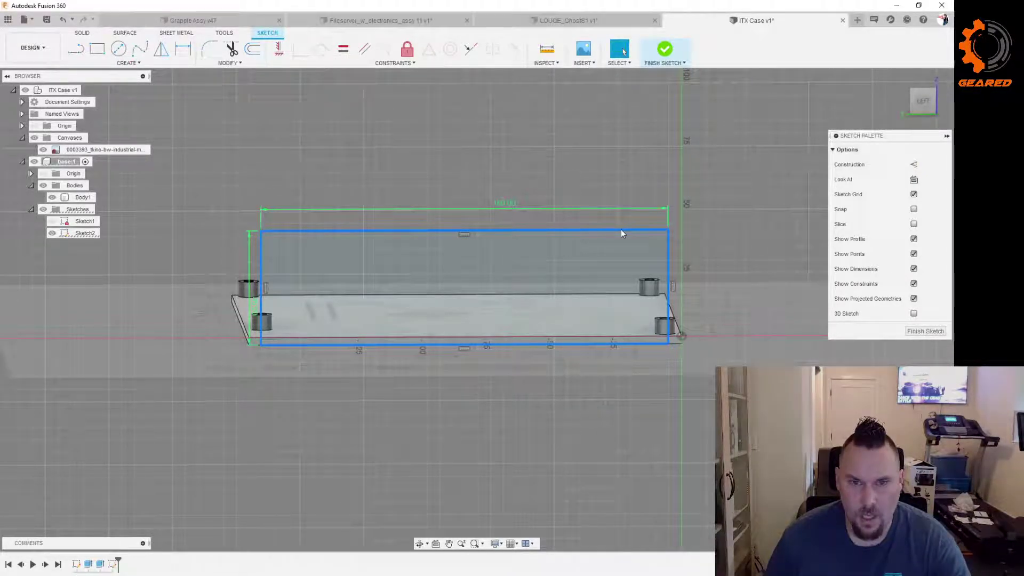
key(o)
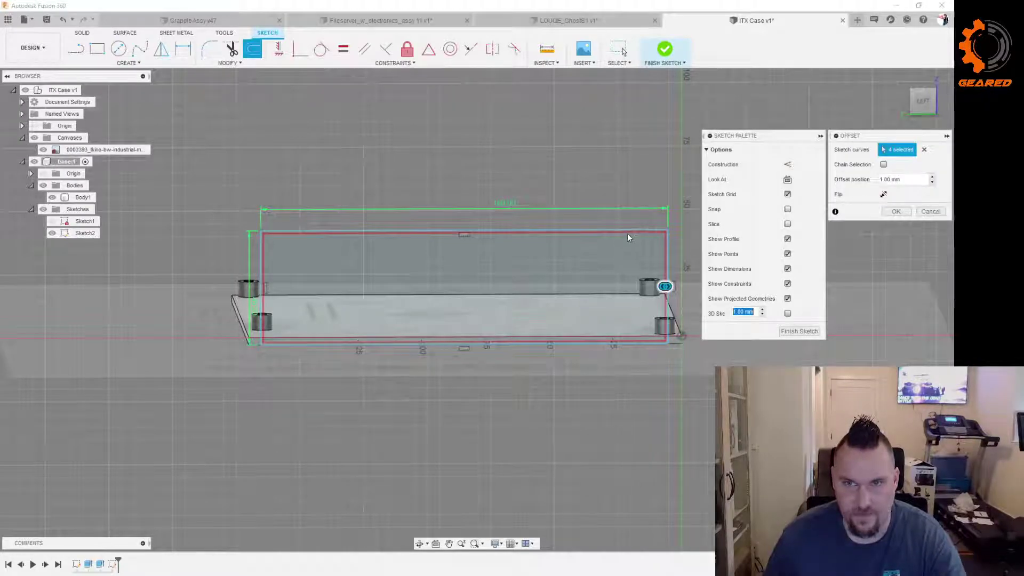
scroll(613, 273, up, 1)
scroll(580, 271, down, 2)
drag(646, 284, 693, 283)
scroll(590, 331, down, 3)
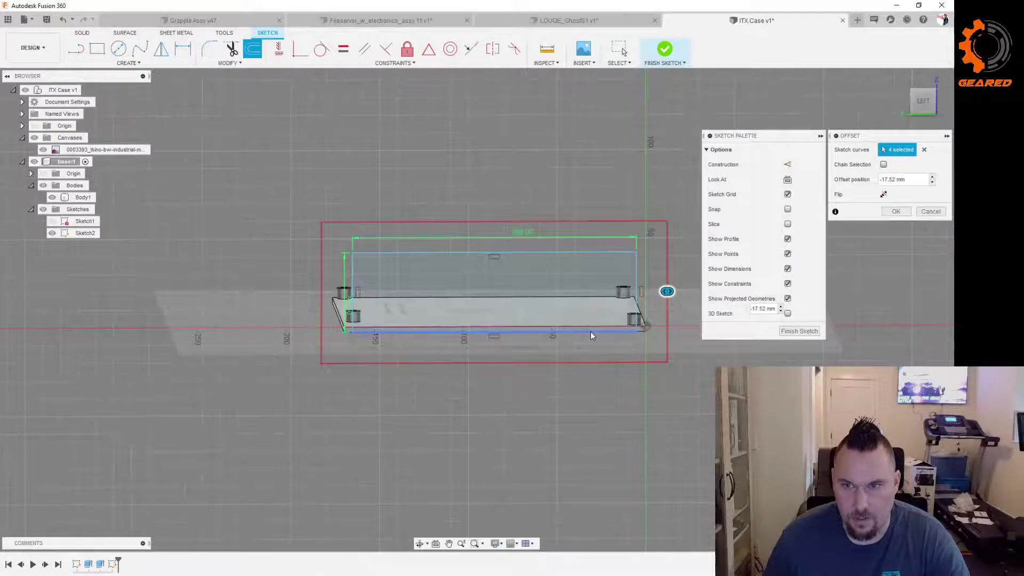
click(922, 100)
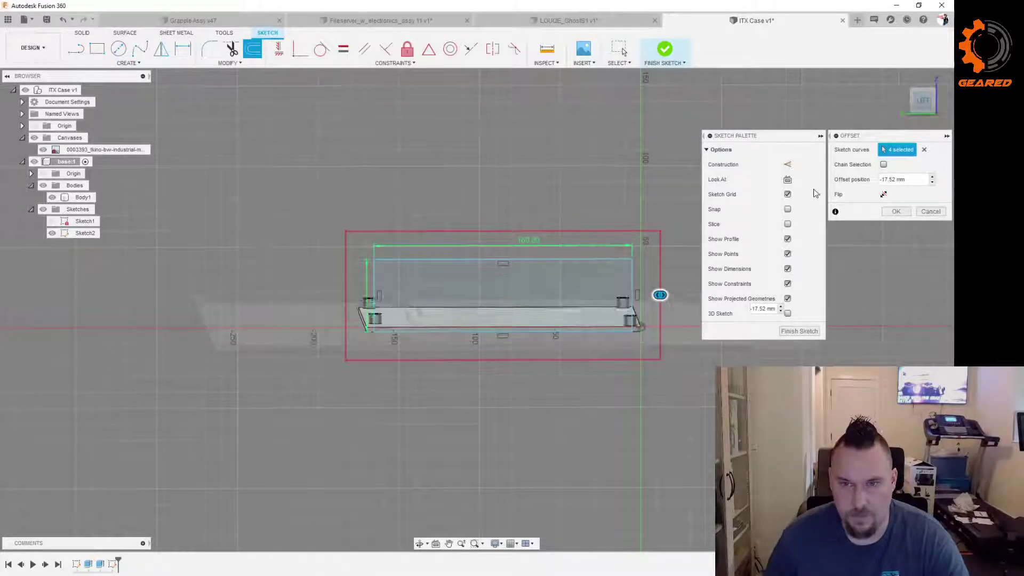
scroll(619, 239, up, 2)
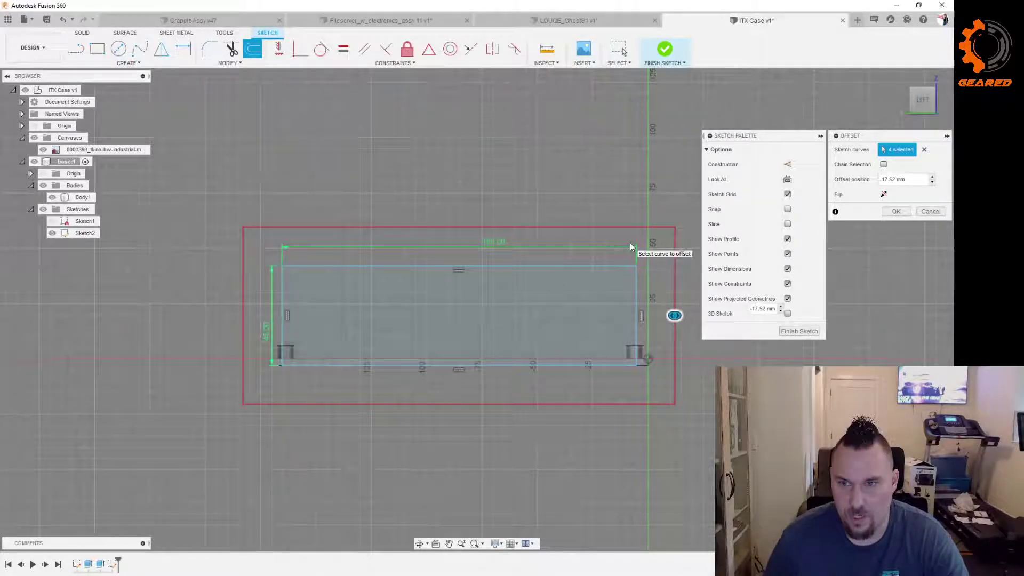
click(766, 308)
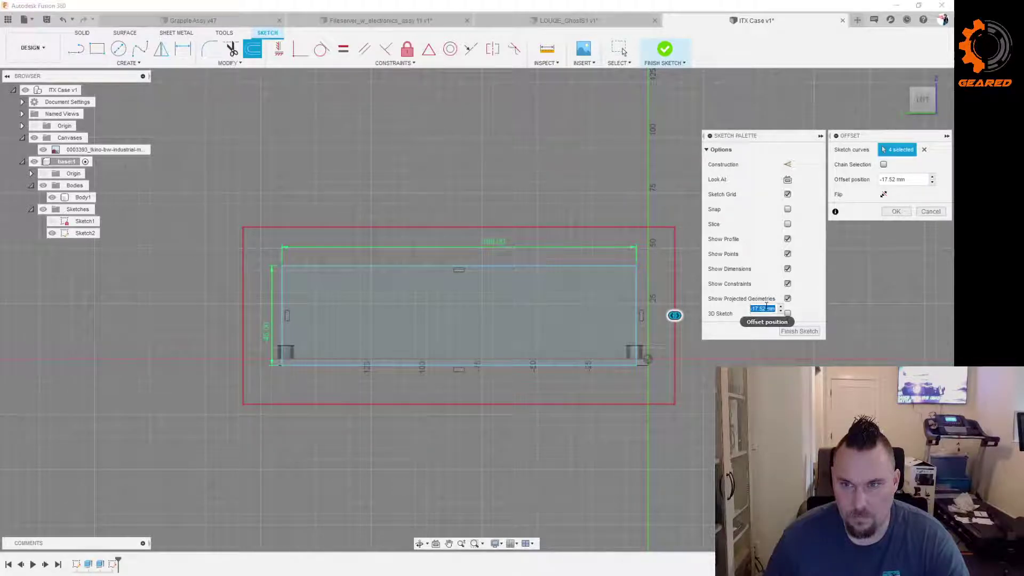
text(10)
key(Return)
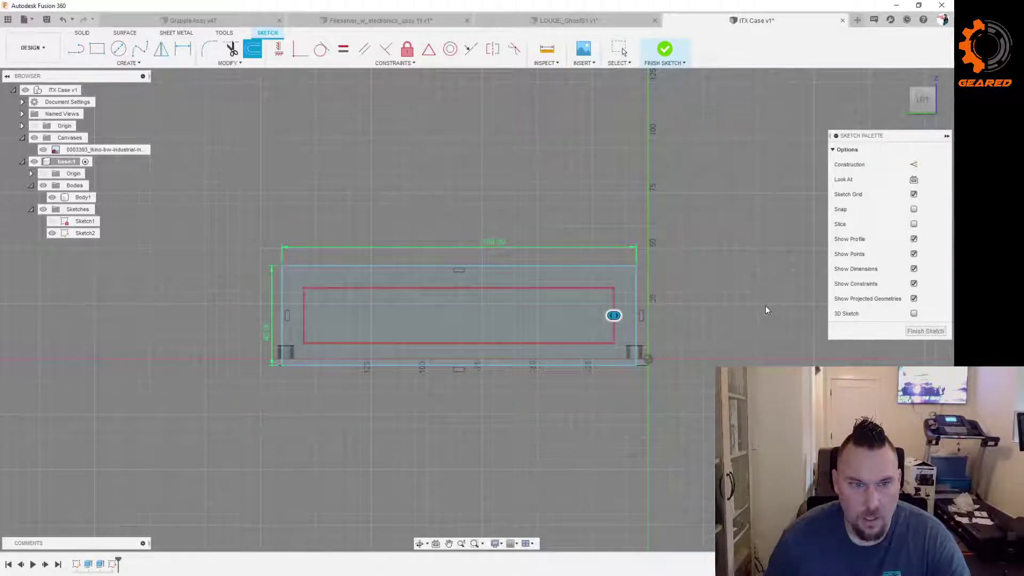
Step: Try an offset distance of 15 mm for the inner rectangle, and undo the offset
double_click(624, 315)
text(15)
key(Return)
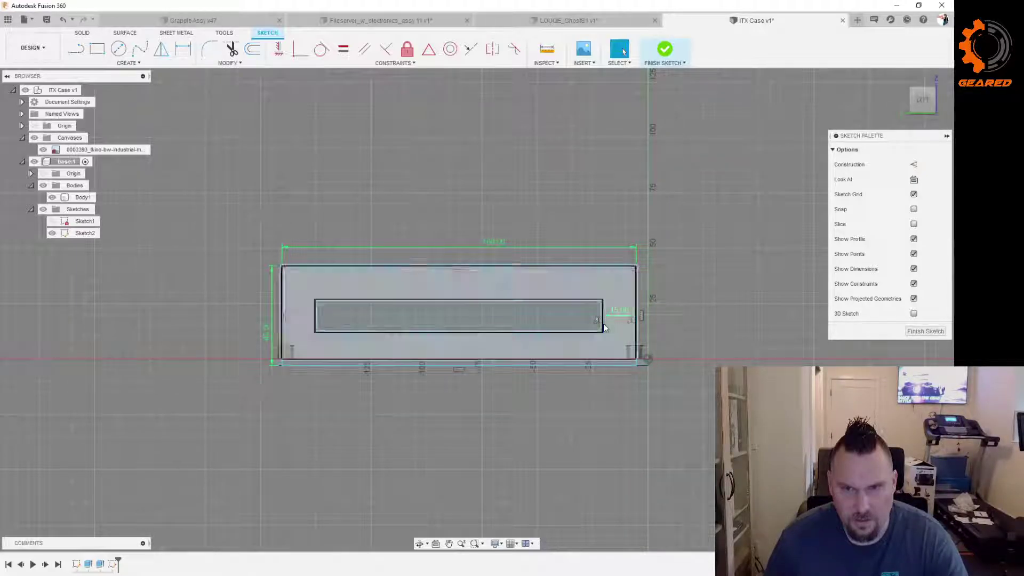
key(ctrl+z)
Step: Offset all four edges of the 160 mm wide rectangle outward by 10 mm
double_click(637, 304)
key(o)
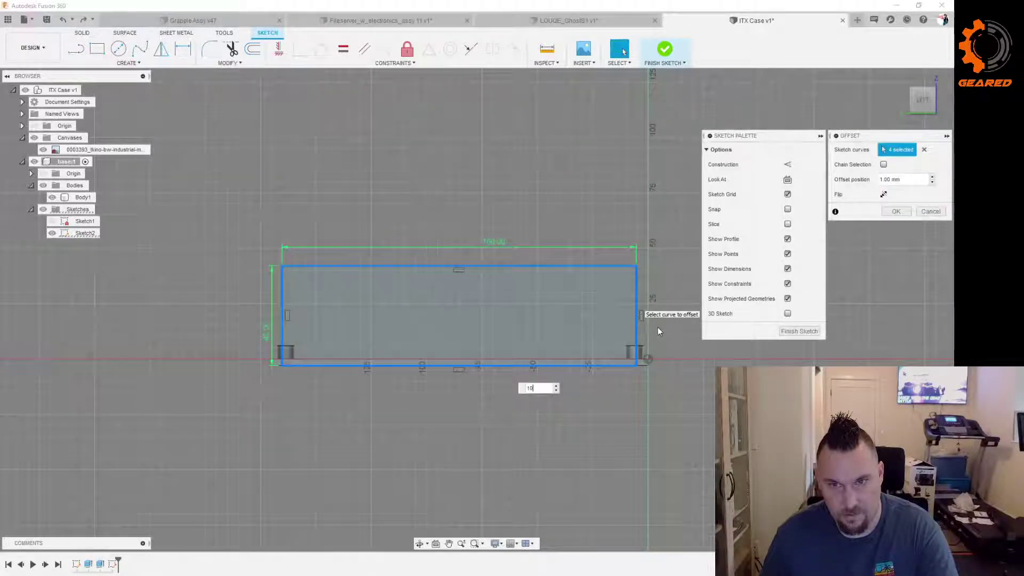
drag(459, 364, 458, 379)
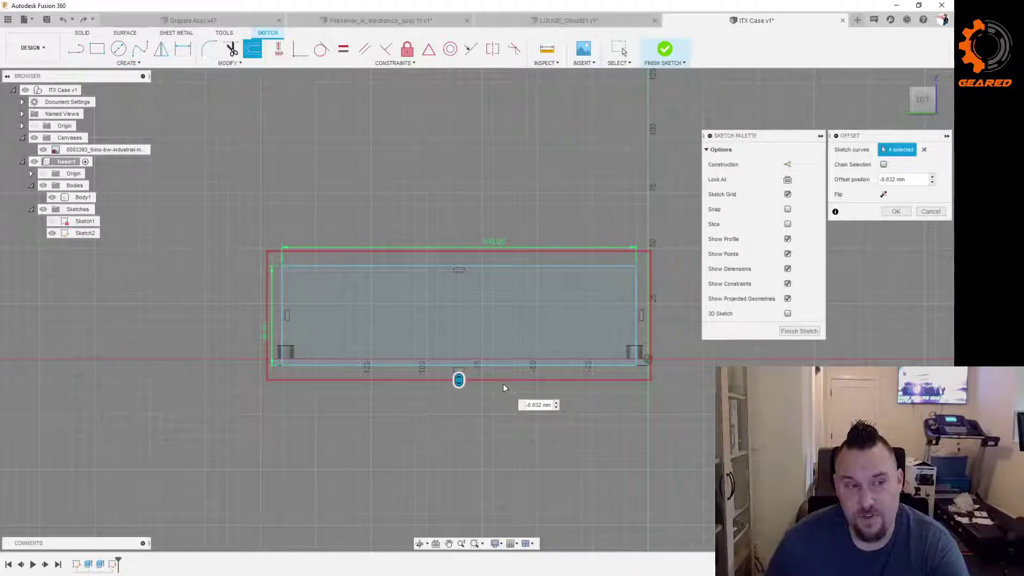
drag(459, 380, 472, 400)
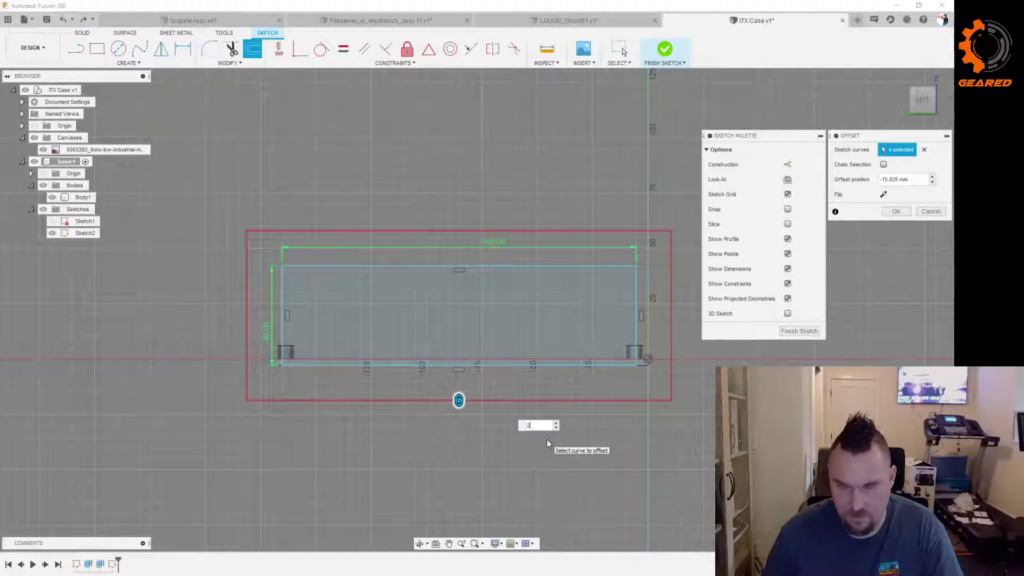
text(0)
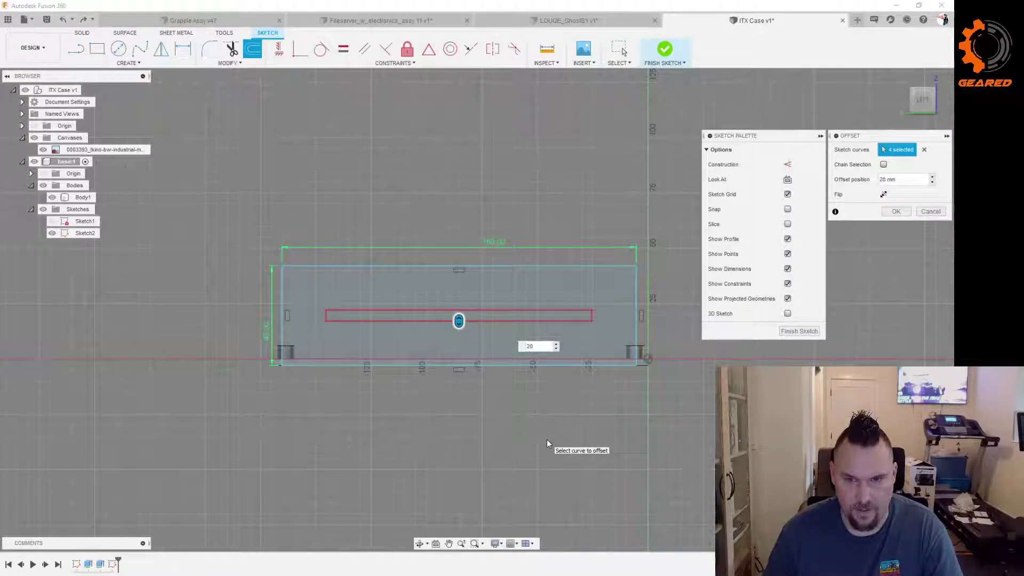
key(Left)
key(Left)
text(-)
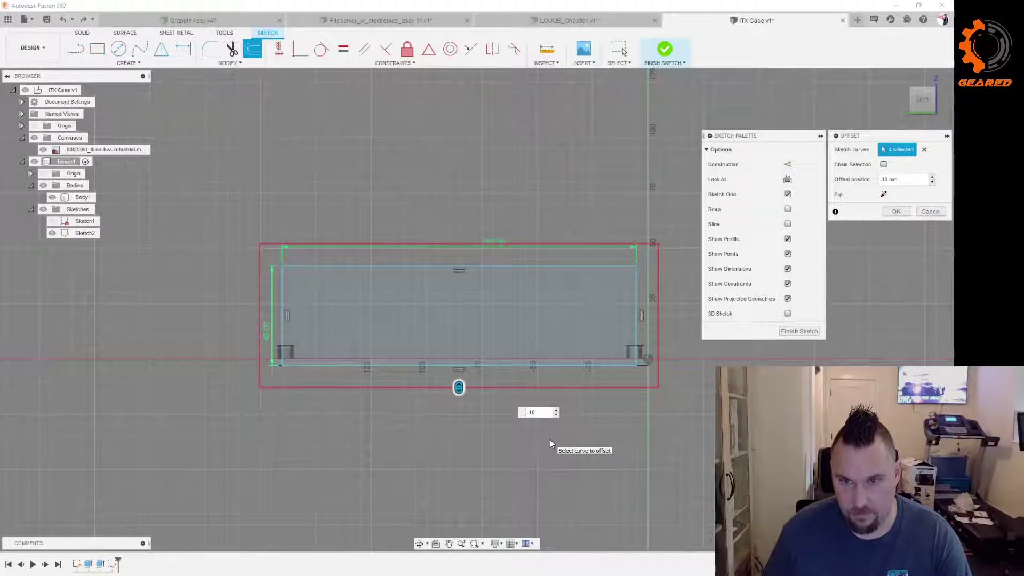
key(Return)
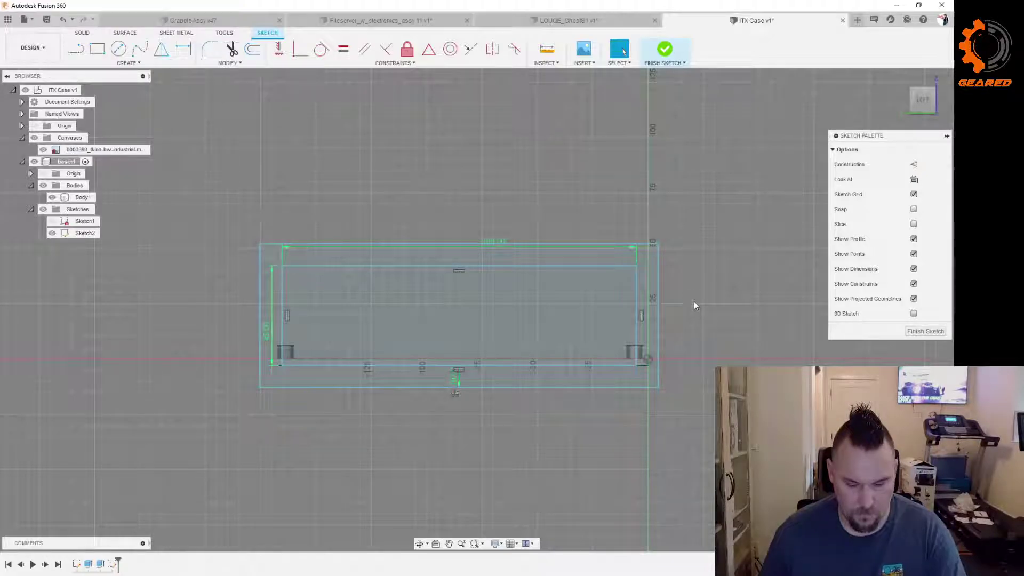
Step: Extrude the border profile between the two rectangles 3 mm as a new body
key(e)
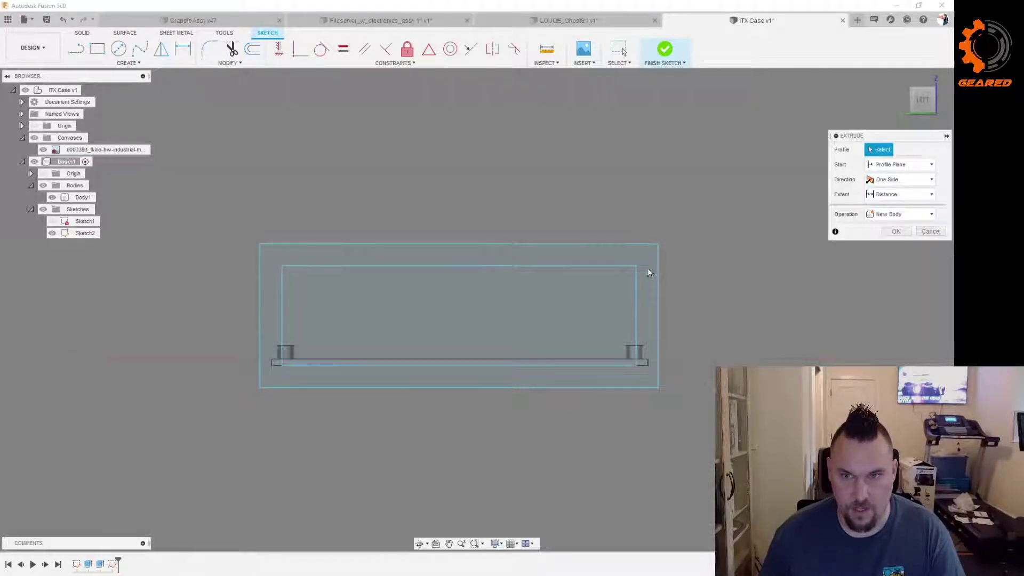
click(646, 271)
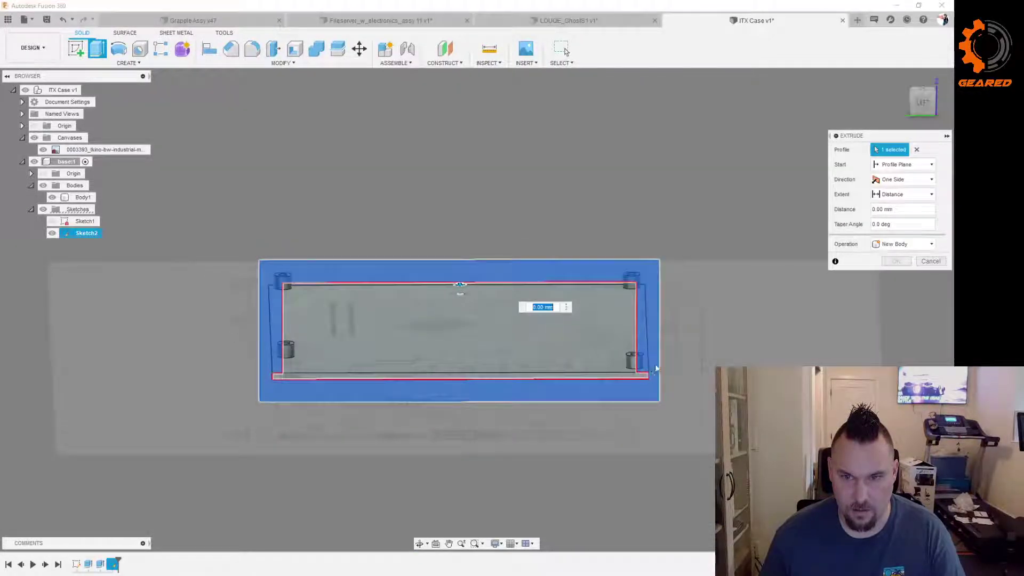
click(645, 377)
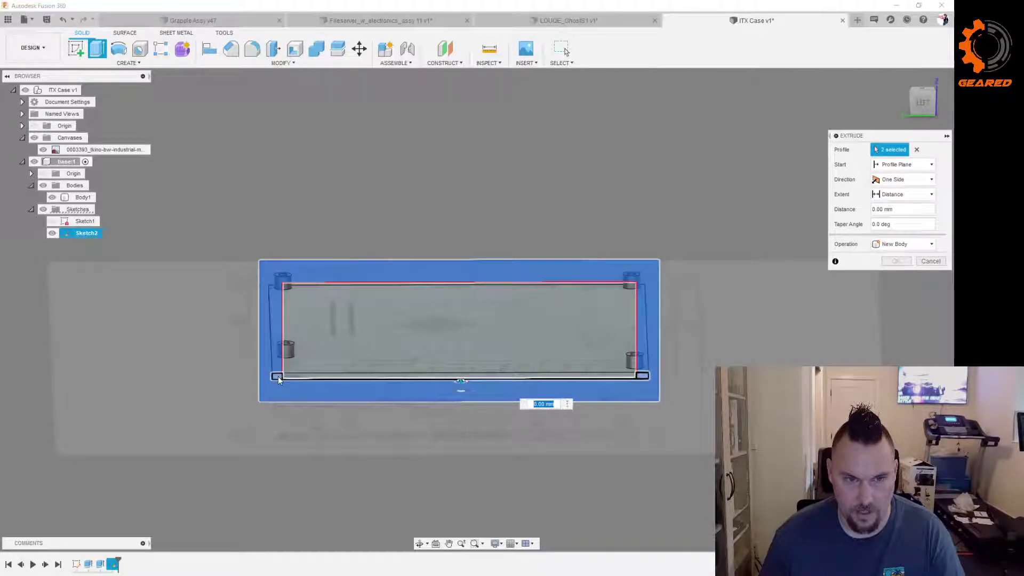
click(313, 390)
text(3)
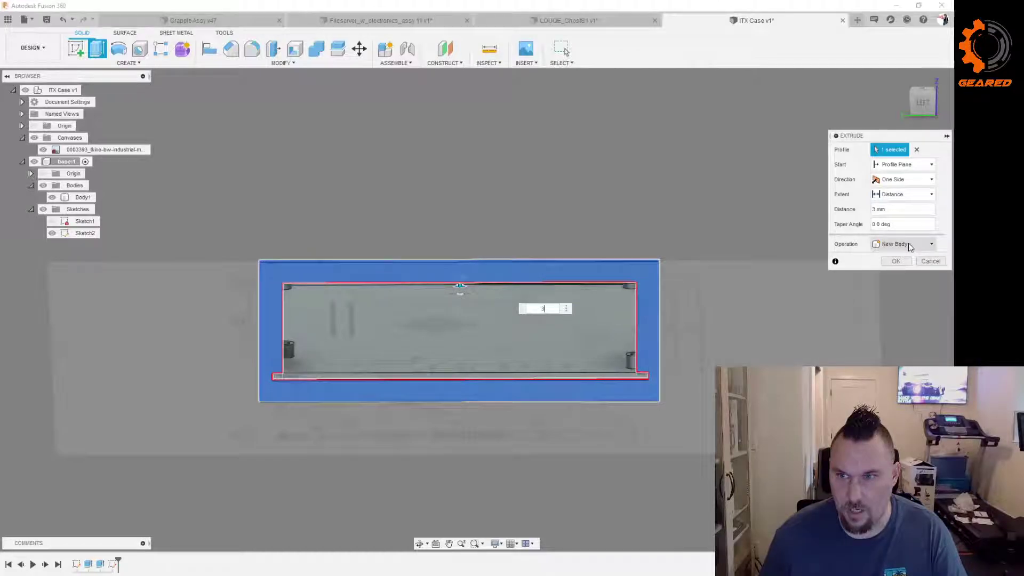
click(910, 245)
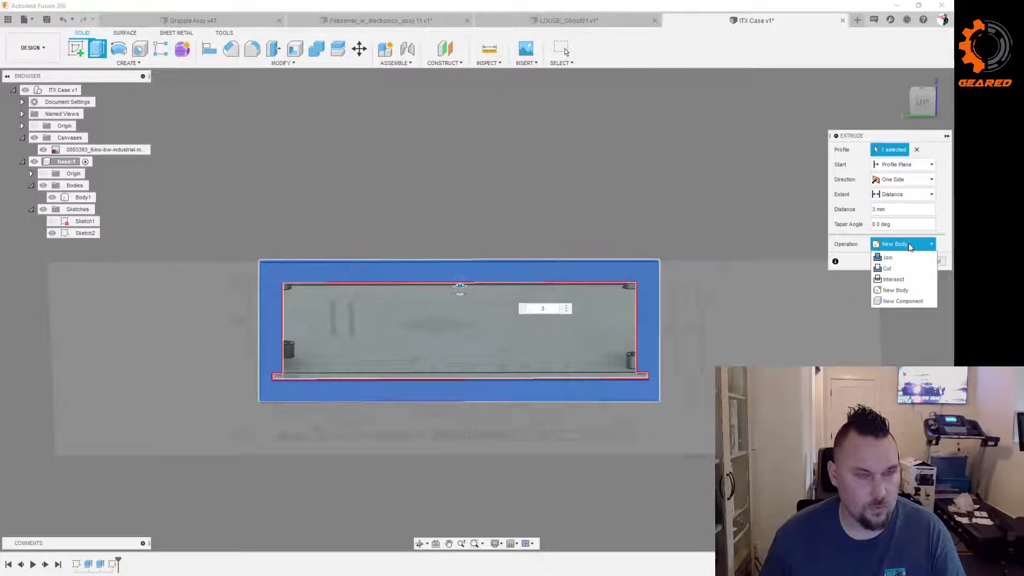
click(909, 244)
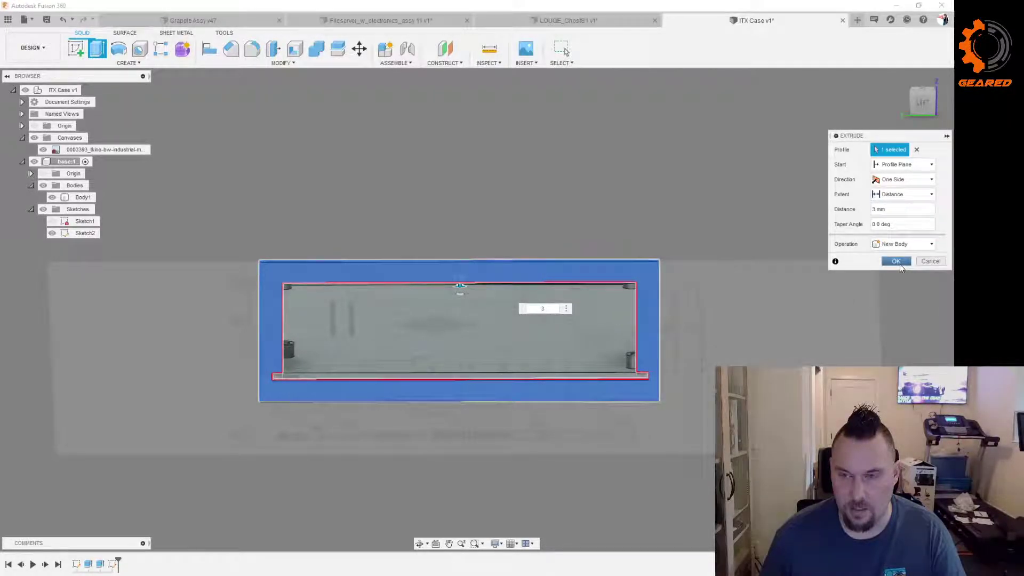
click(896, 261)
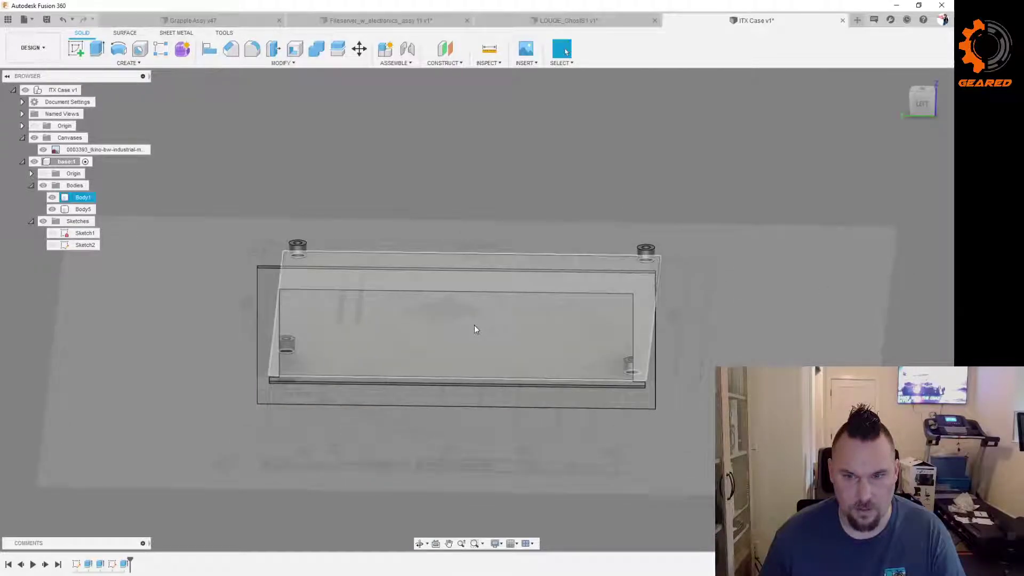
Step: Edit the frame's extrusion to include the omitted base-overlap profile along the opening's lower edge
right_click(123, 565)
click(155, 493)
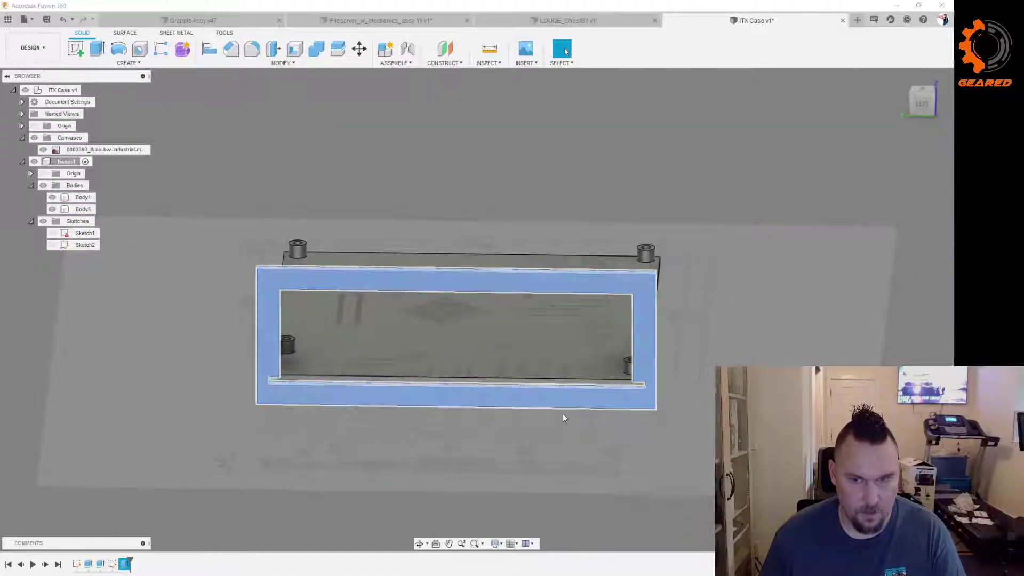
click(639, 380)
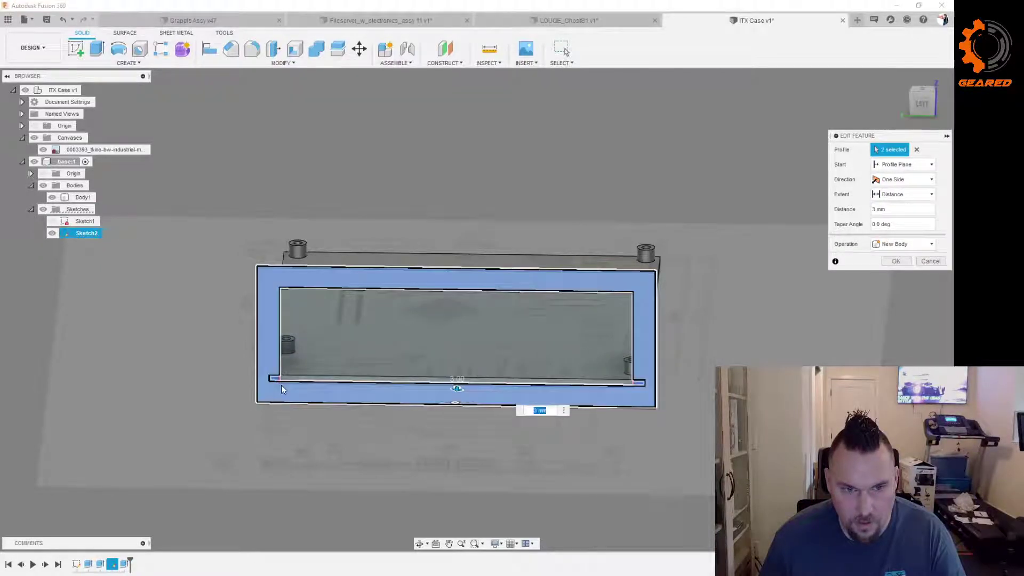
shift+middle_drag(332, 450, 465, 448)
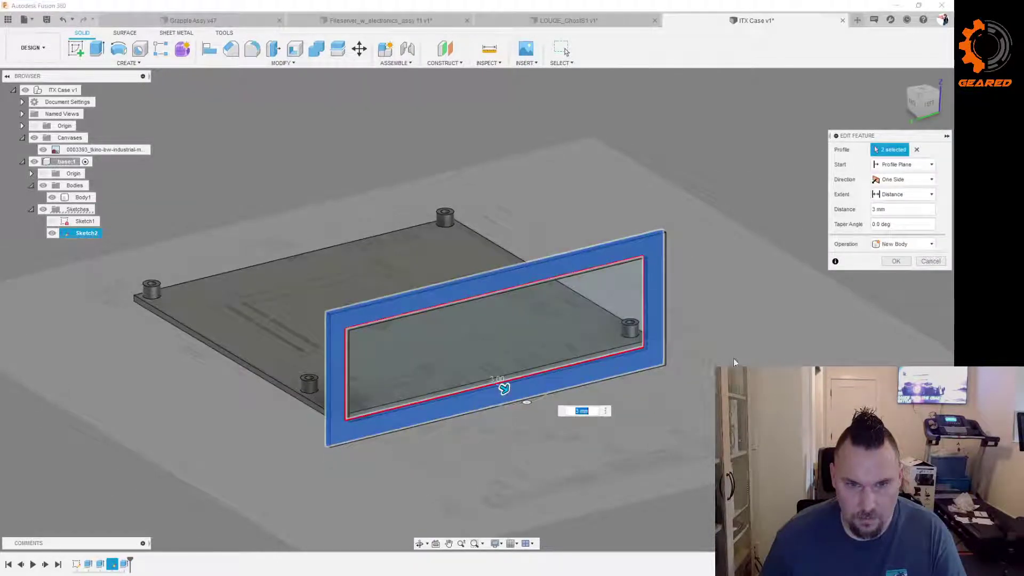
click(896, 260)
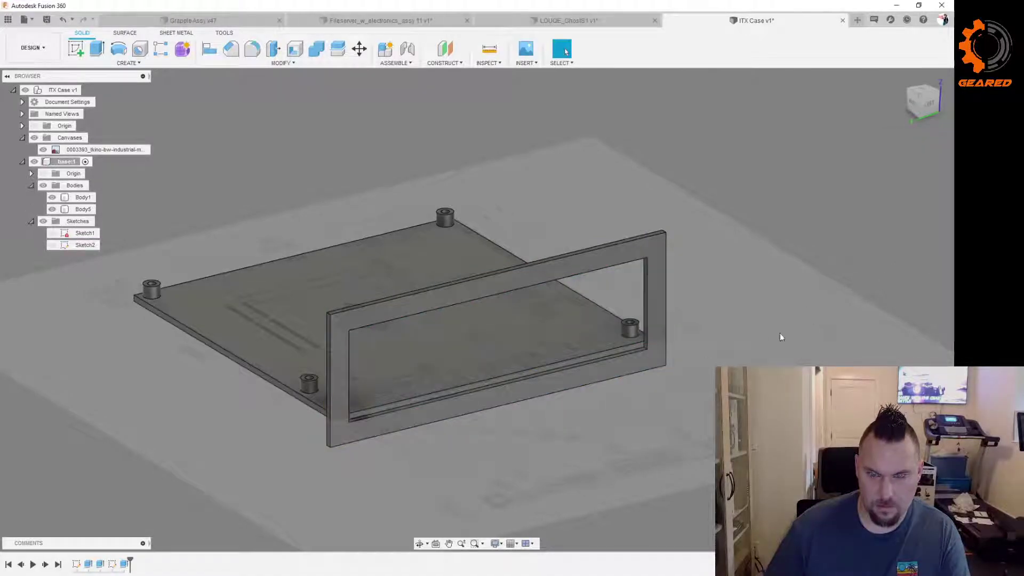
Step: Inspect from several angles how the new rectangular frame meets the edge of the base plate
mouse_move(728, 344)
shift+middle_down()
mouse_move(749, 333)
mouse_move(624, 375)
mouse_move(625, 398)
mouse_move(663, 404)
shift+middle_up()
key(Escape)
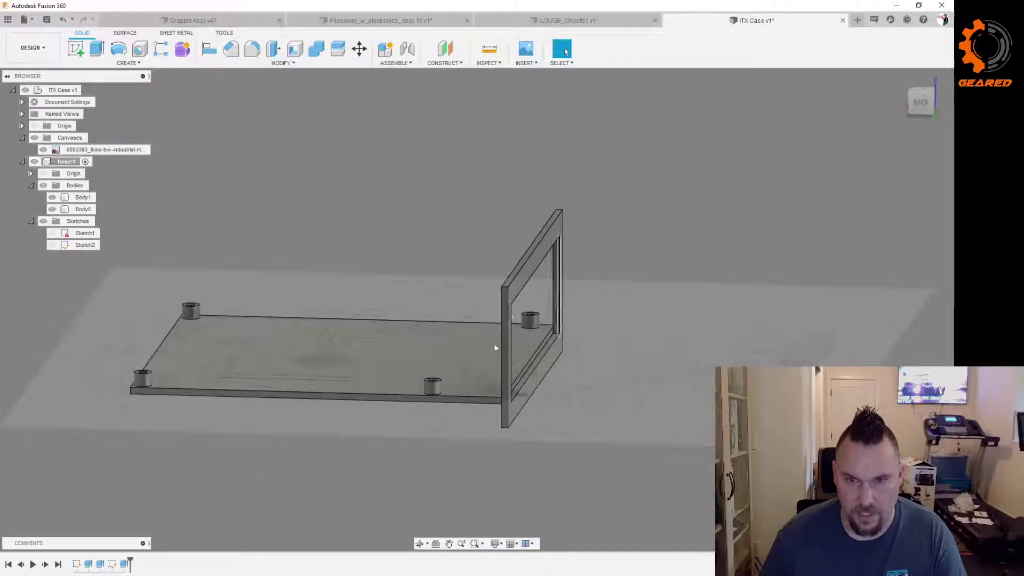
shift+middle_drag(580, 364, 548, 370)
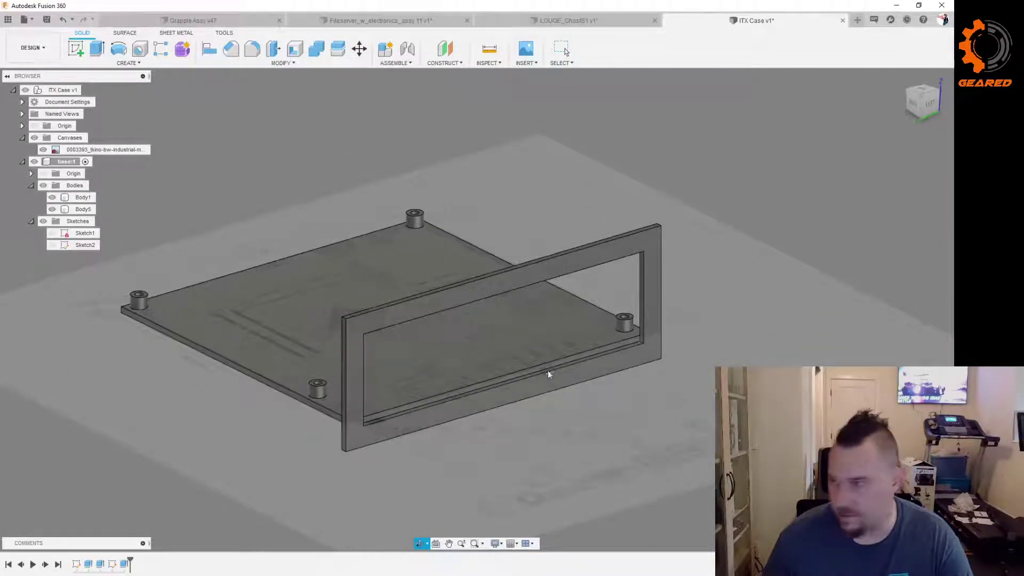
key(Escape)
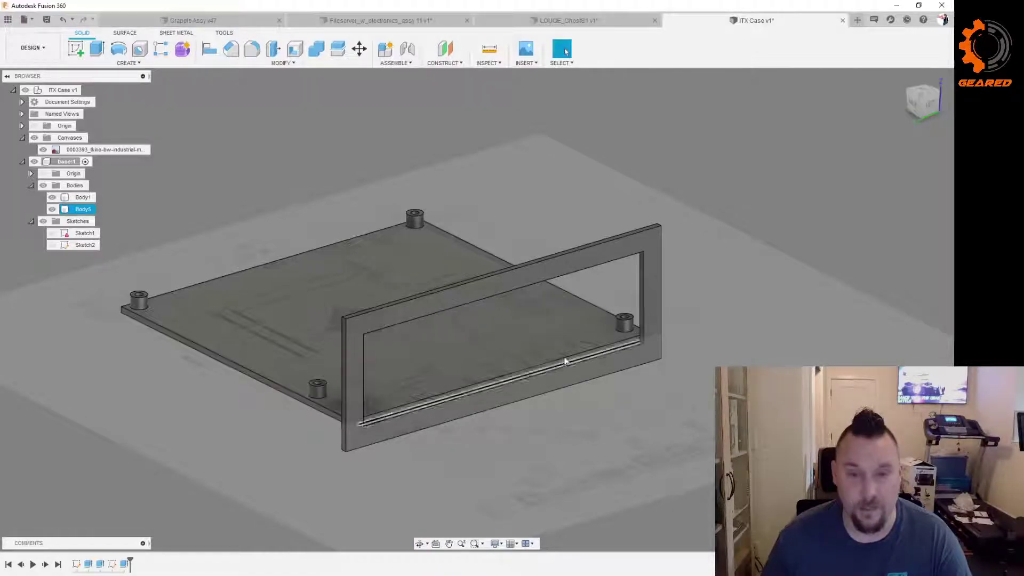
shift+middle_drag(676, 363, 658, 384)
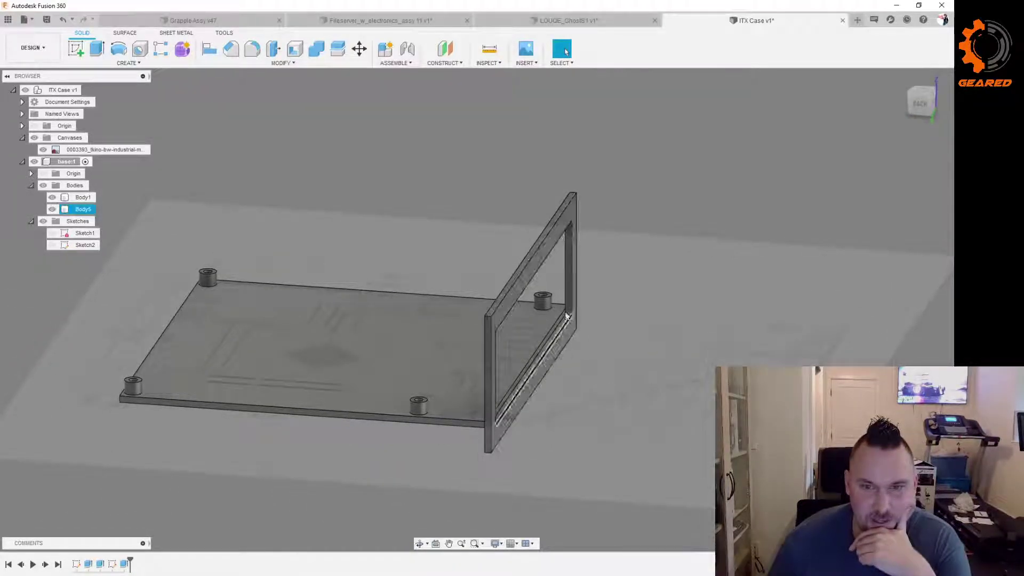
shift+middle_drag(556, 390, 635, 398)
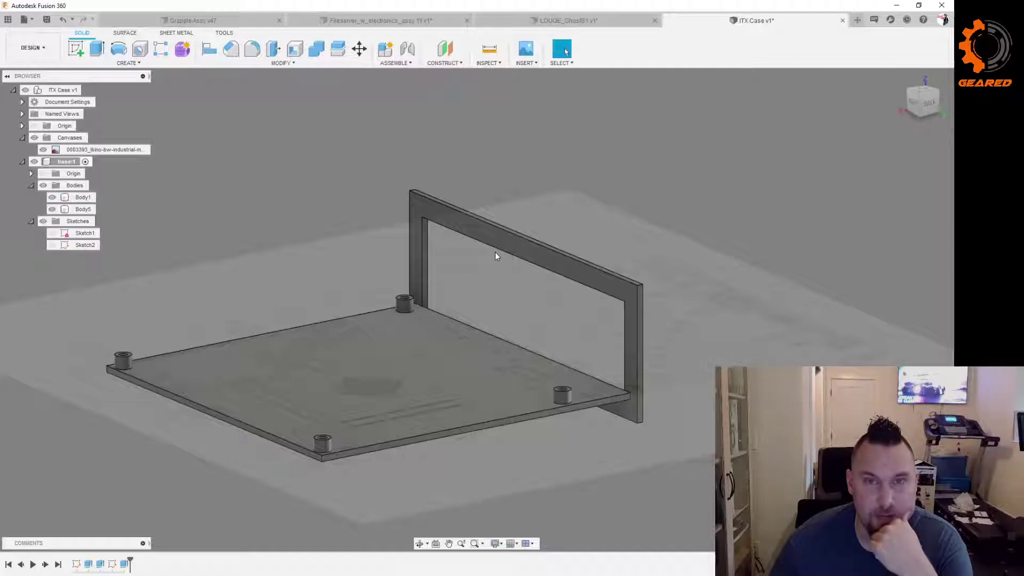
Step: In the LOUQE_GhostS1 design, measure the distance between the lower motherboard standoff's end face and the narrow face on the rear opening's edge
click(576, 22)
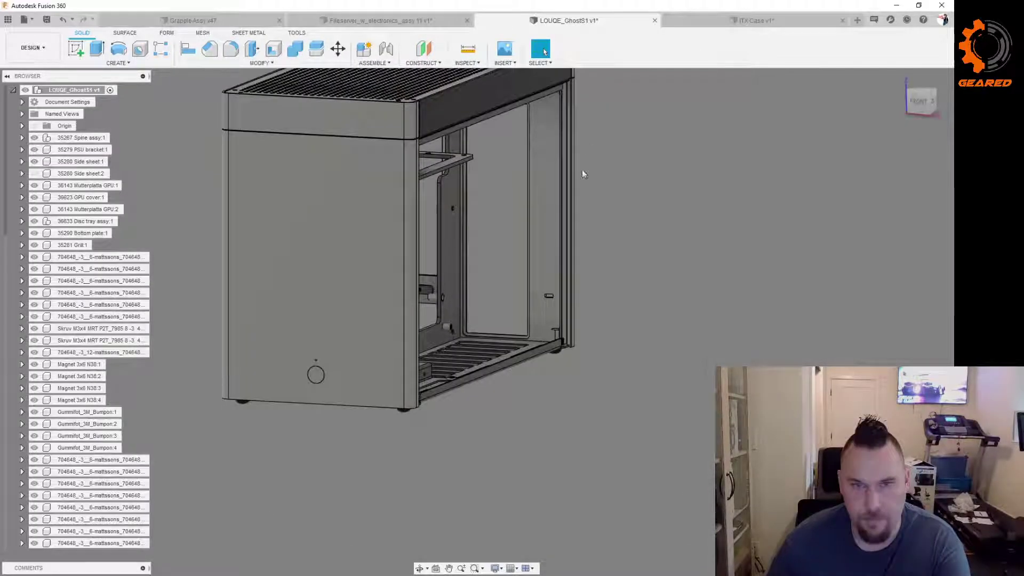
mouse_move(618, 243)
shift+middle_down()
mouse_move(557, 242)
mouse_move(612, 244)
mouse_move(606, 232)
mouse_move(656, 258)
mouse_move(649, 266)
mouse_move(544, 251)
mouse_move(588, 205)
mouse_move(685, 256)
mouse_move(720, 258)
shift+middle_up()
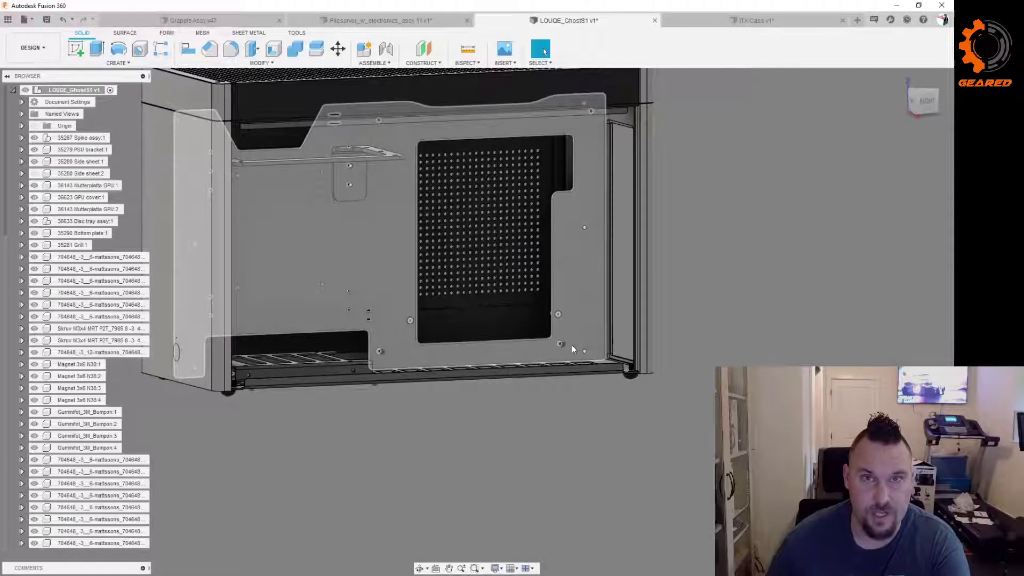
scroll(585, 338, up, 2)
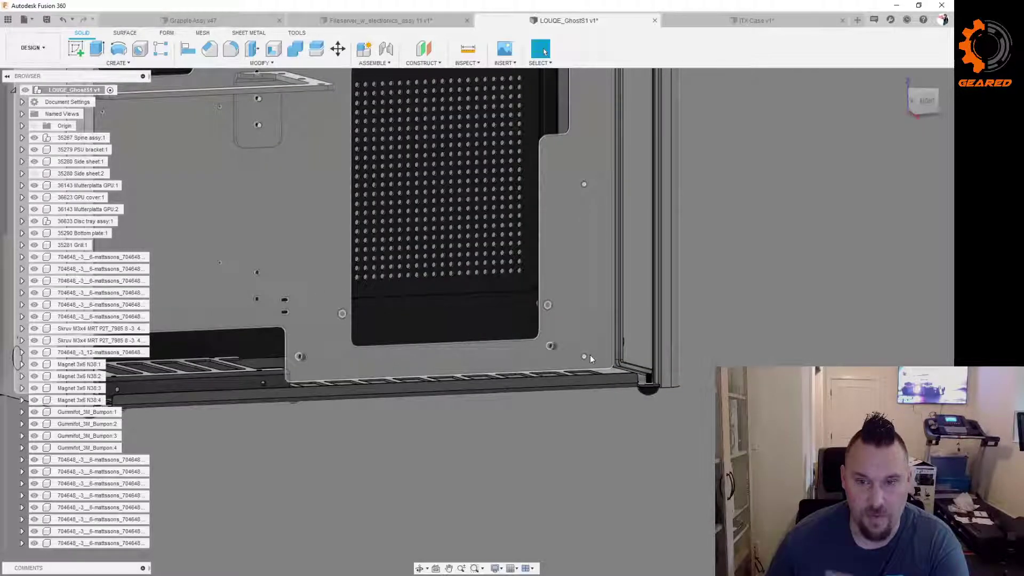
scroll(551, 350, up, 5)
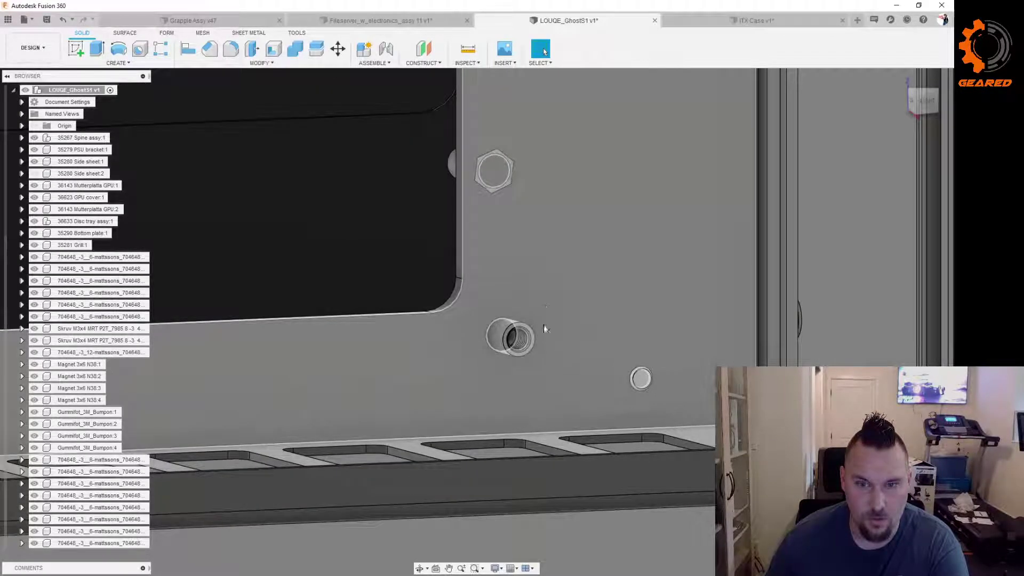
click(469, 50)
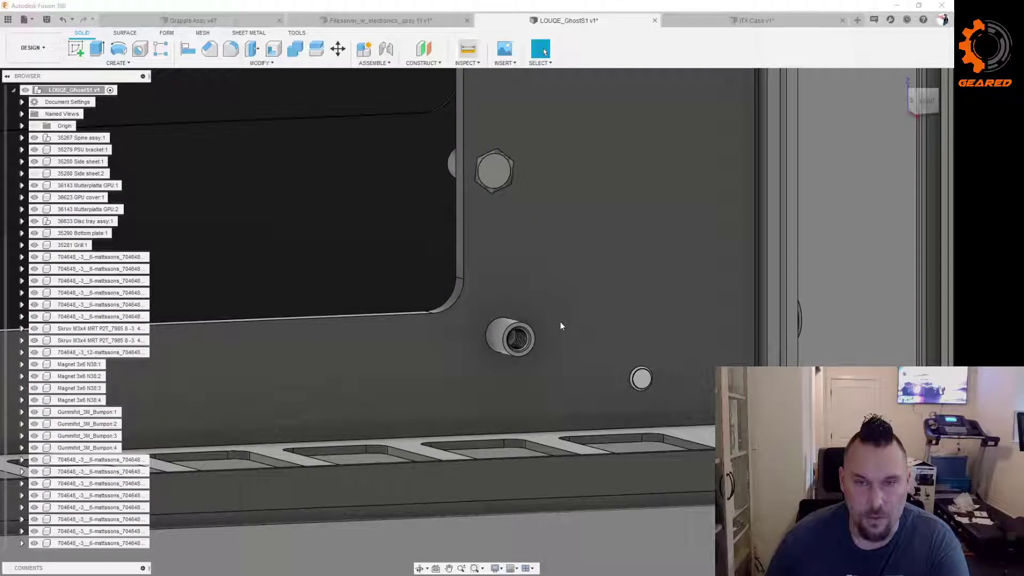
scroll(544, 343, up, 6)
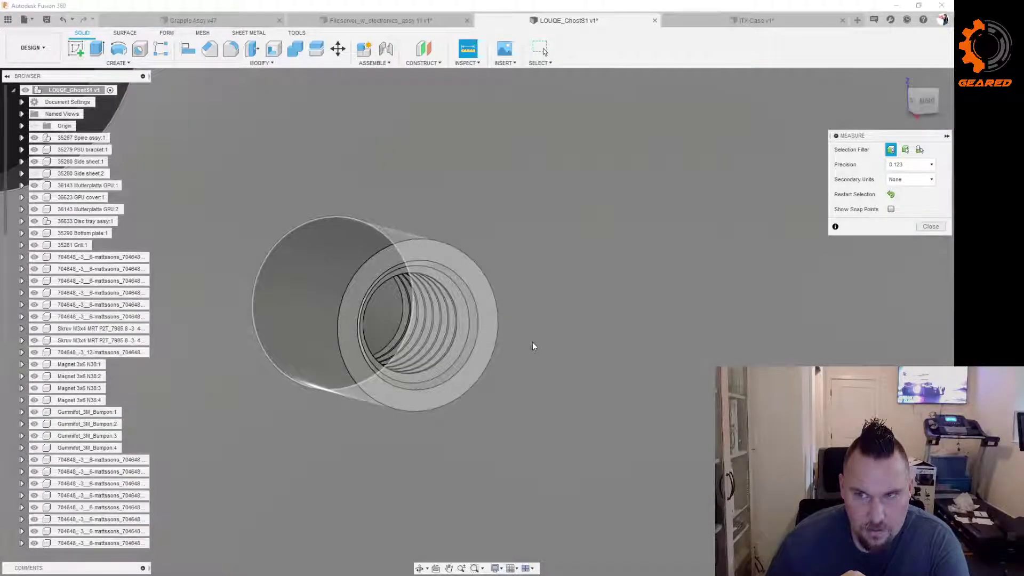
click(491, 324)
scroll(507, 317, down, 3)
scroll(515, 315, down, 4)
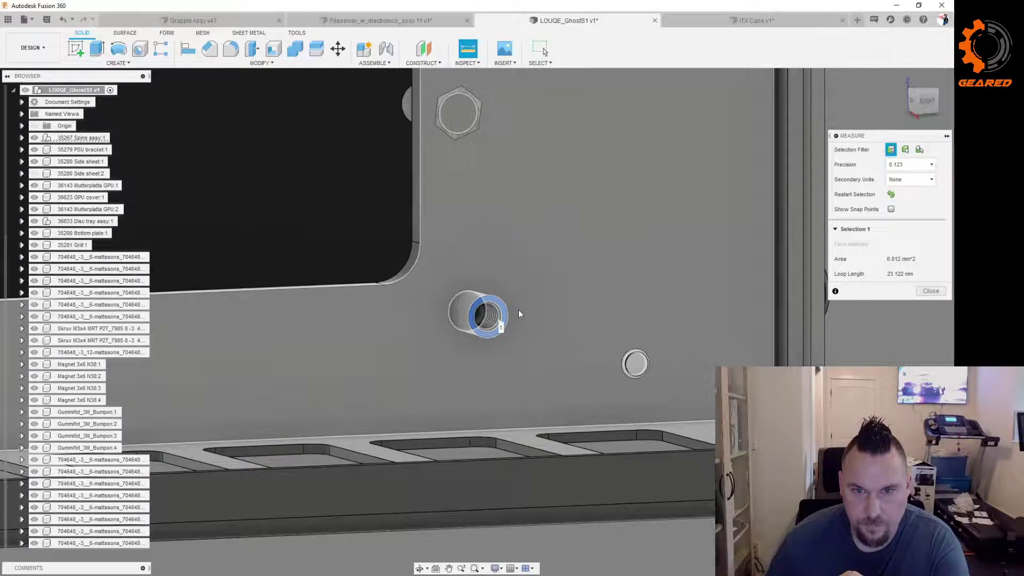
scroll(668, 315, up, 3)
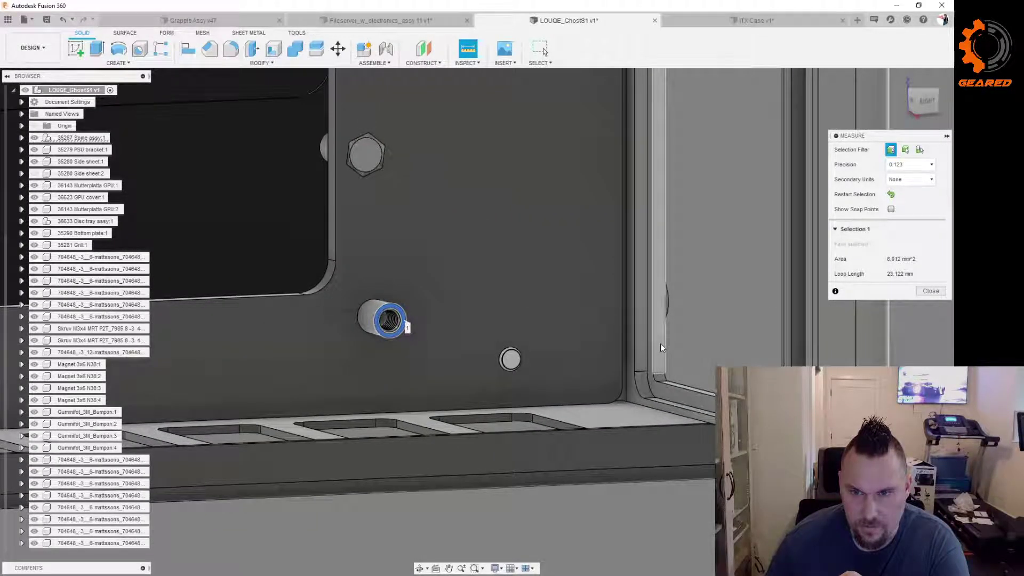
click(661, 345)
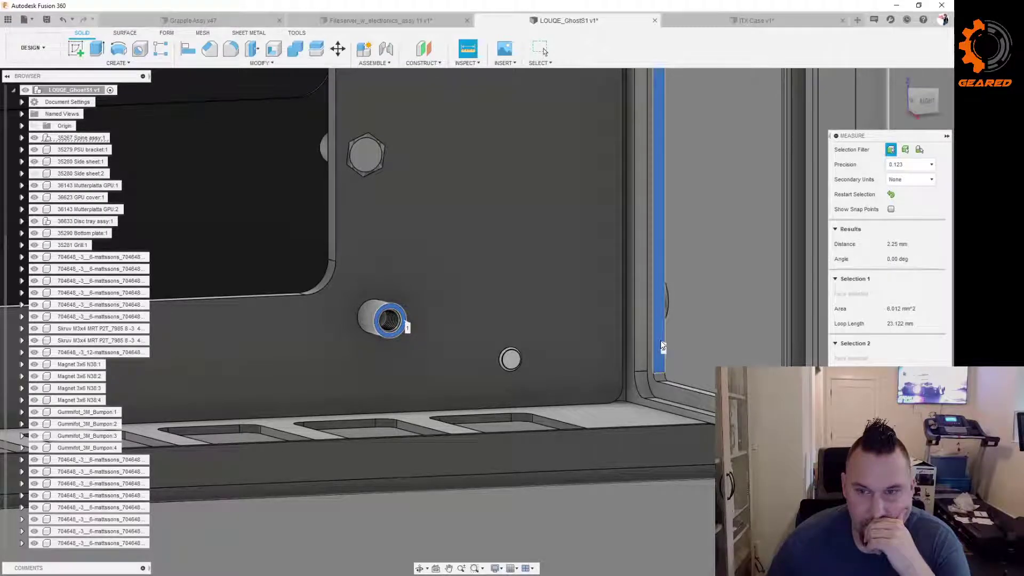
mouse_move(703, 341)
shift+middle_down()
mouse_move(667, 298)
mouse_move(635, 304)
mouse_move(582, 349)
mouse_move(629, 341)
mouse_move(679, 283)
mouse_move(738, 292)
mouse_move(702, 318)
mouse_move(733, 323)
mouse_move(697, 337)
shift+middle_up()
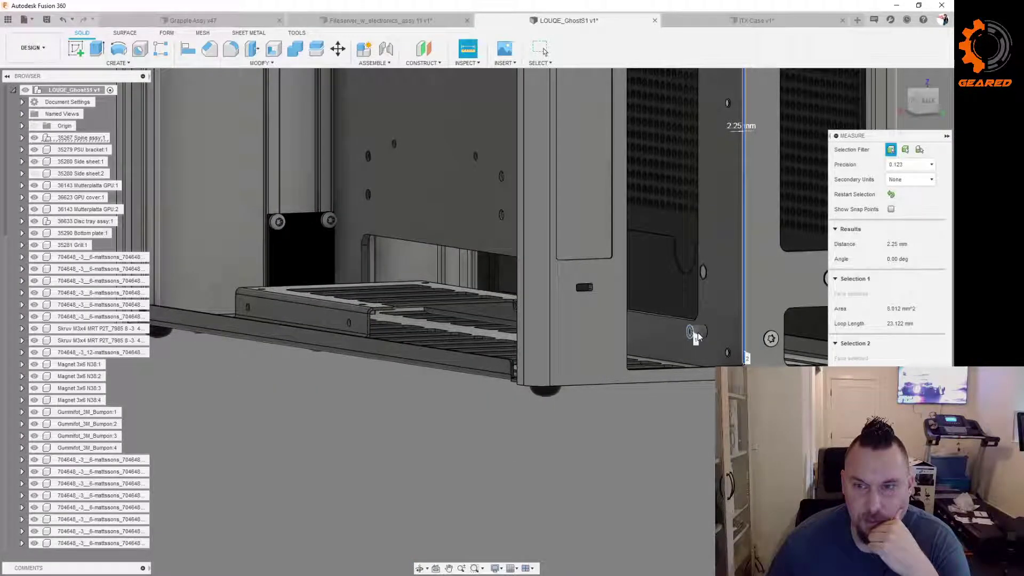
Step: Switch to the Fileserver_w_electronics_assy 11 design and examine how the motherboard sits relative to the rear I/O opening and case floor
click(428, 26)
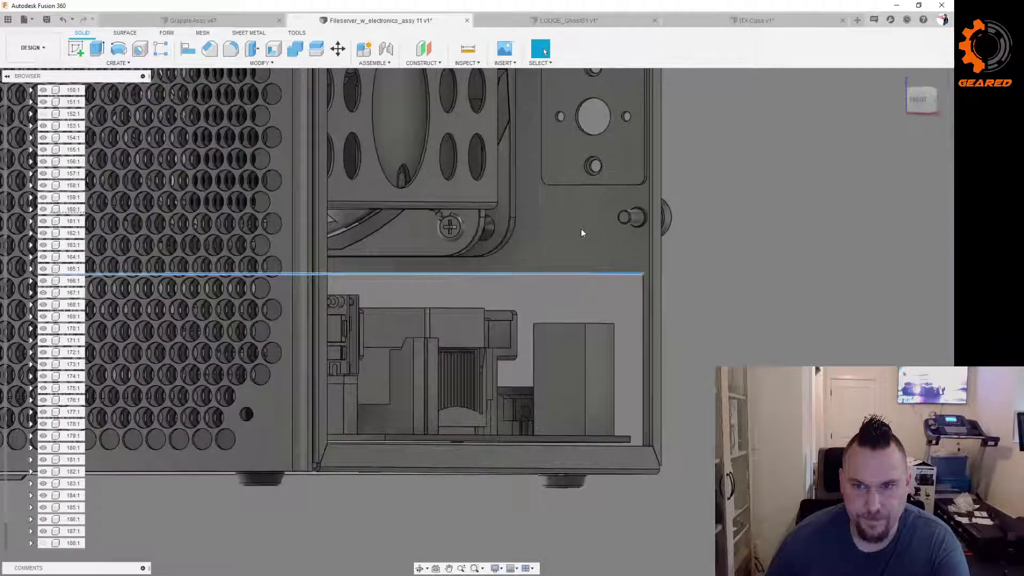
scroll(590, 244, down, 3)
shift+middle_drag(618, 236, 426, 379)
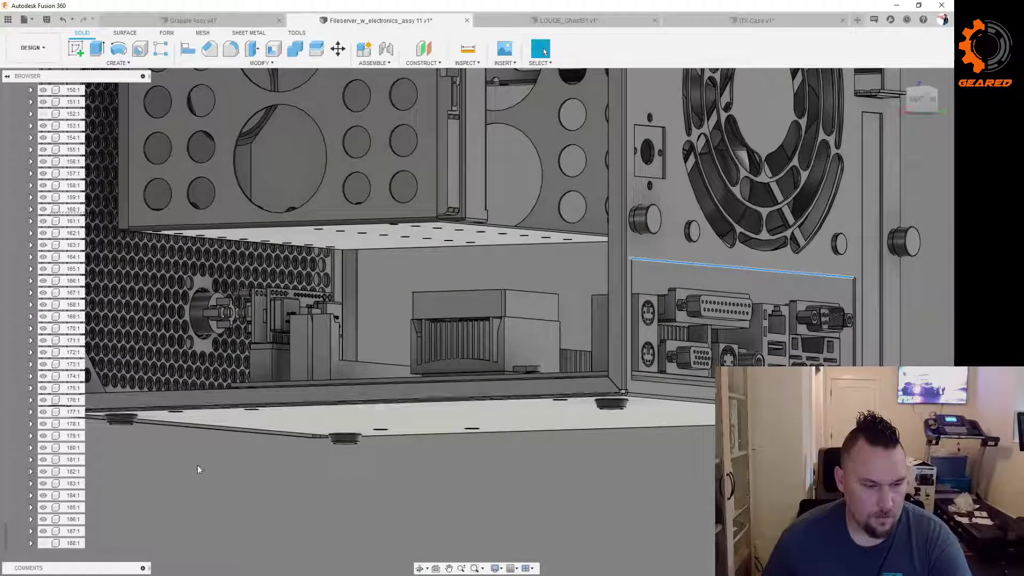
shift+middle_drag(518, 406, 524, 407)
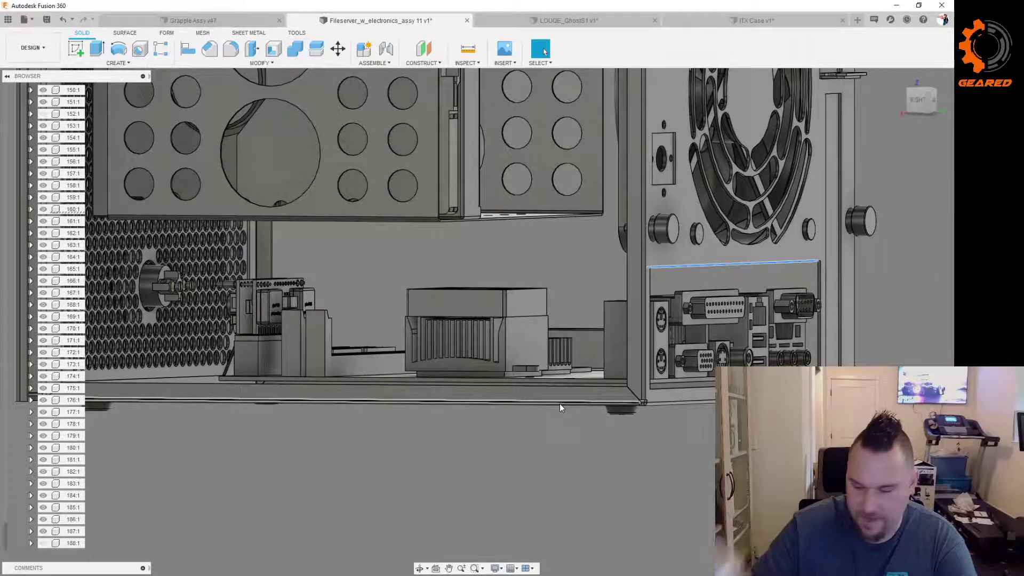
Step: Measure the distance between the motherboard's flat face and the narrow face along the rear I/O opening's lower edge
shift+middle_drag(558, 403, 657, 385)
scroll(659, 387, up, 5)
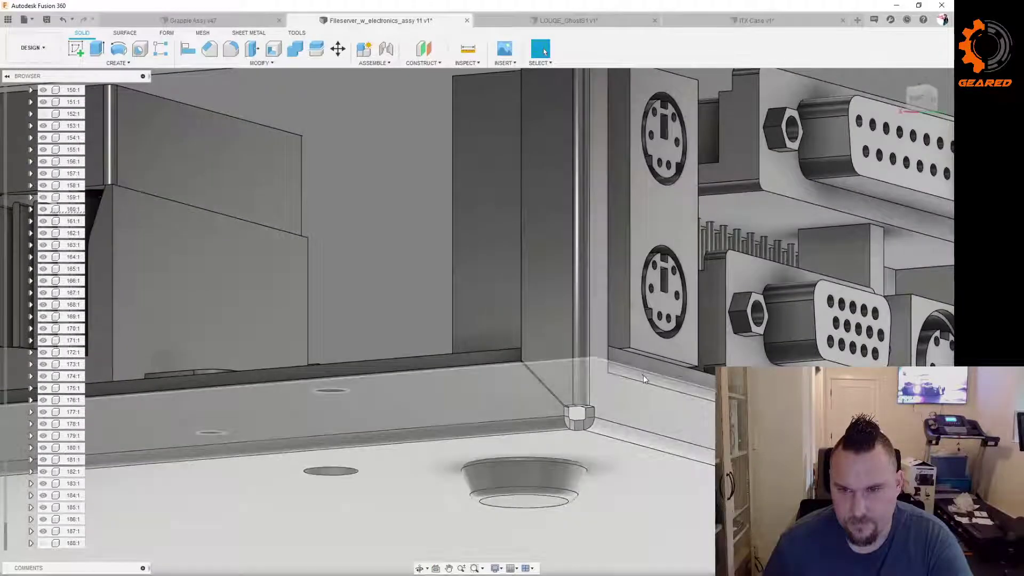
click(467, 49)
click(641, 374)
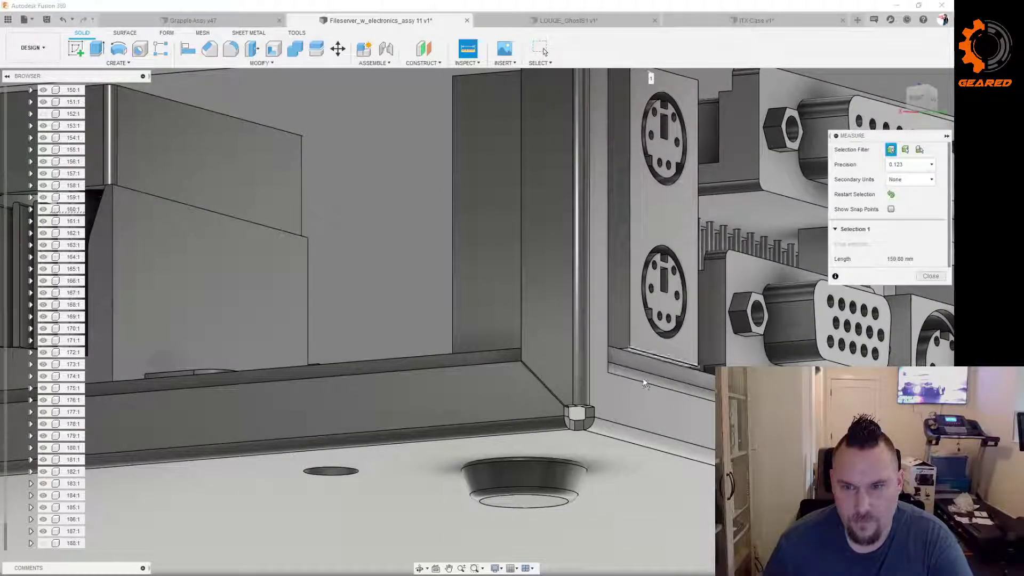
click(640, 375)
shift+middle_drag(508, 331, 652, 396)
scroll(649, 402, up, 4)
scroll(651, 402, up, 5)
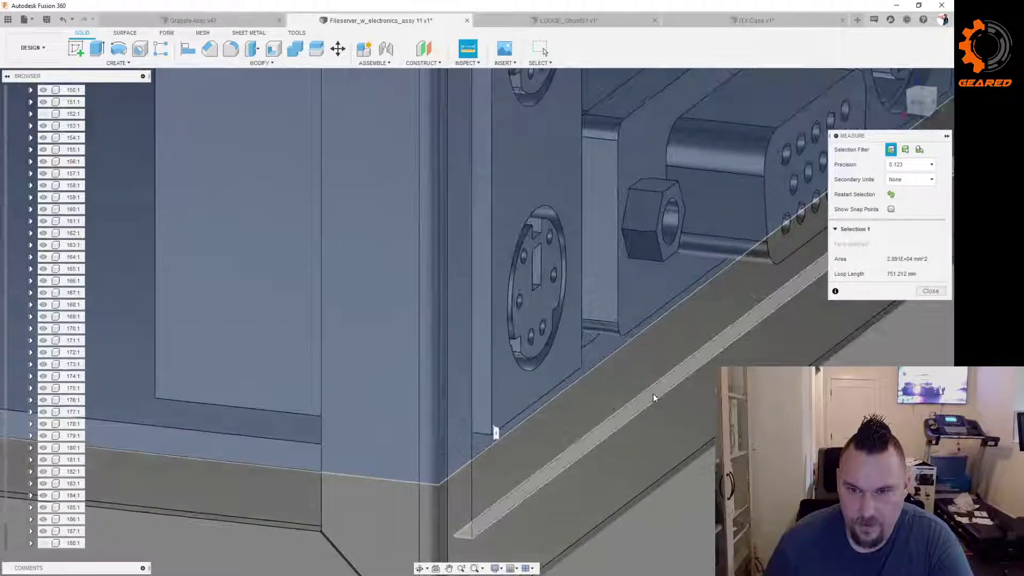
click(655, 397)
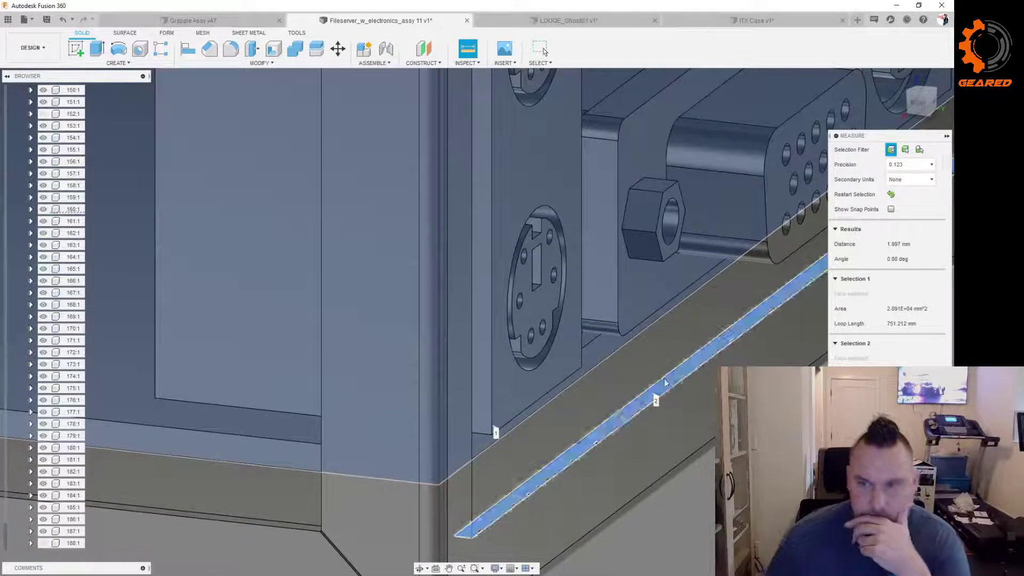
scroll(656, 400, down, 5)
shift+middle_drag(656, 400, 708, 386)
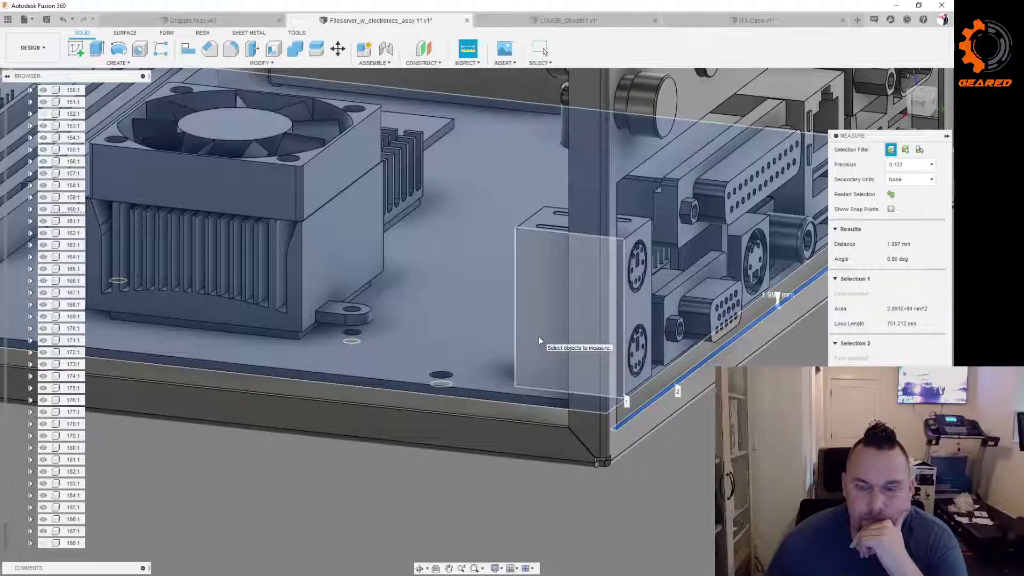
scroll(539, 337, down, 5)
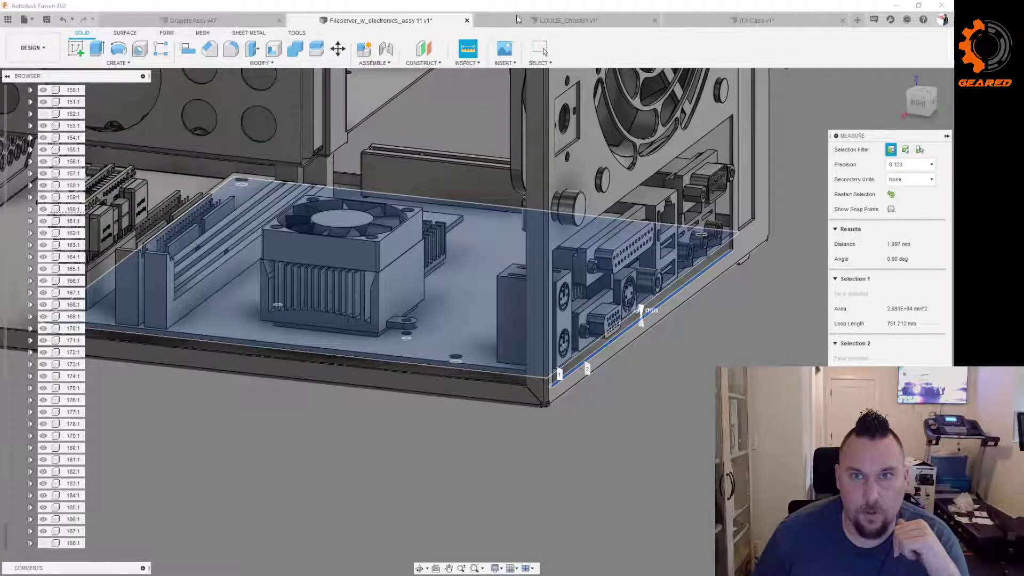
key(Escape)
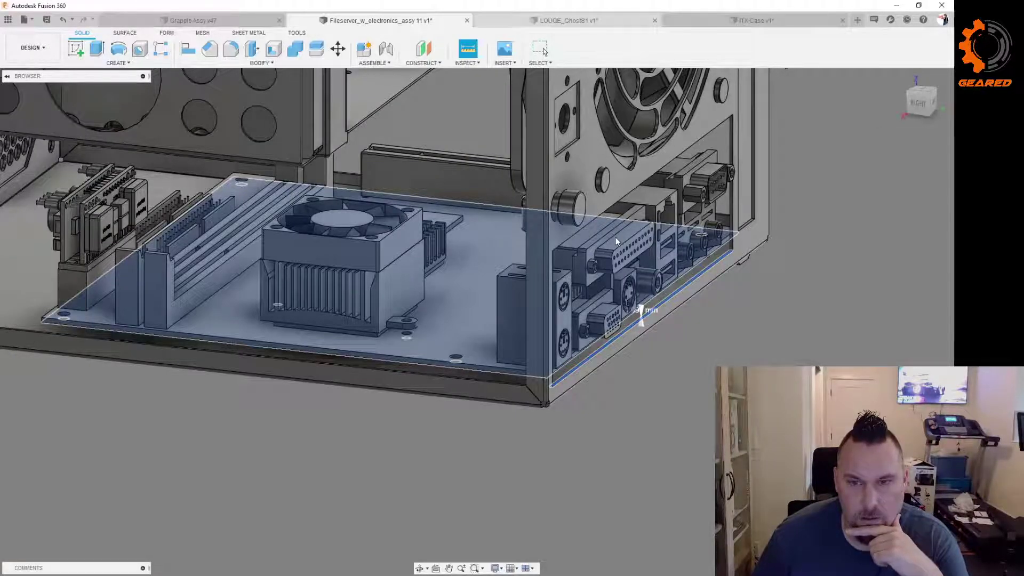
Step: Switch to the LOUQE_GhostS1 design and measure the distance from the lower standoff's end face to the narrow face on the rear opening's edge
key(ctrl+Tab)
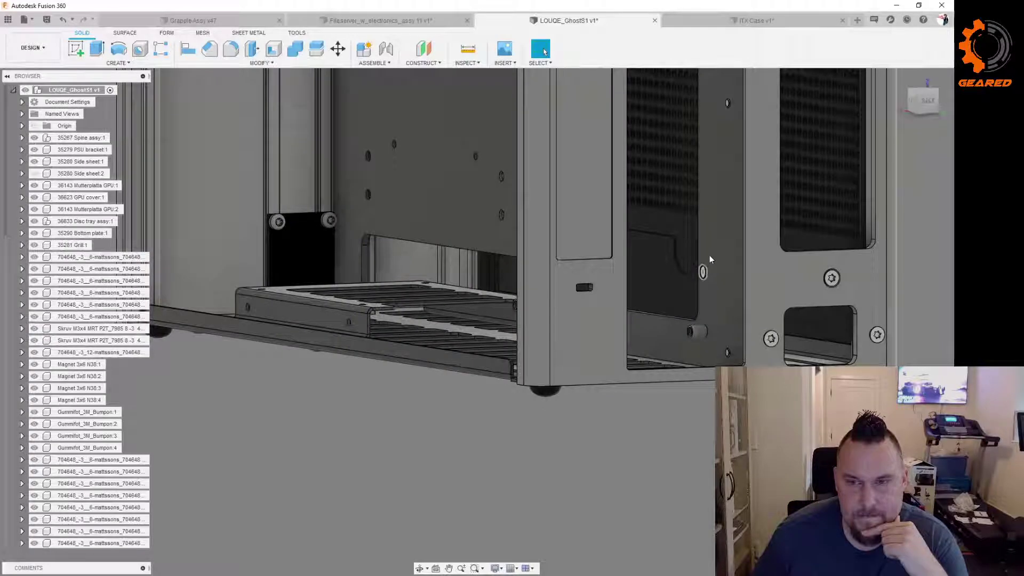
click(468, 49)
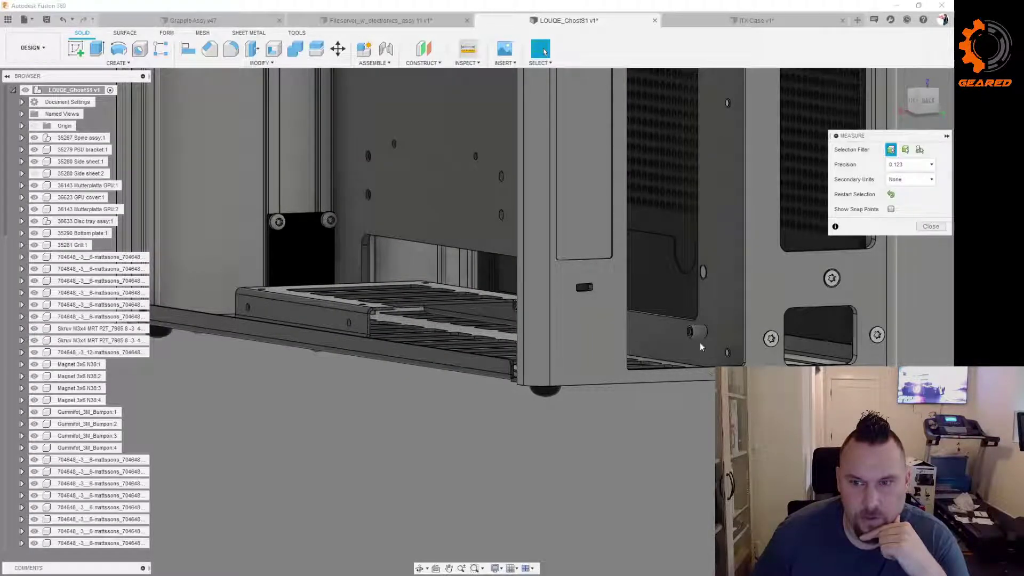
scroll(692, 340, up, 5)
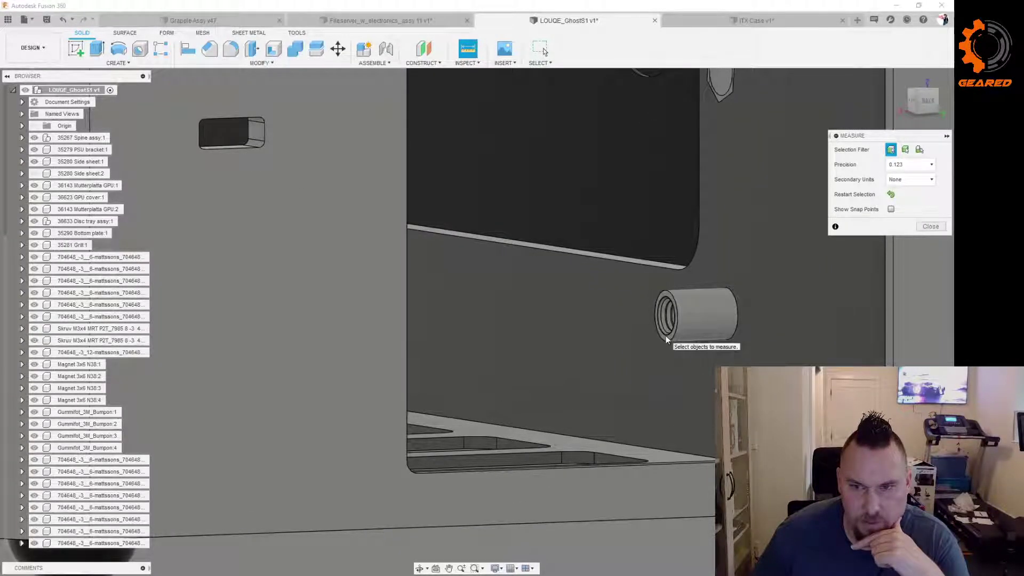
scroll(685, 341, up, 2)
click(660, 337)
shift+middle_drag(638, 330, 620, 337)
scroll(624, 336, down, 4)
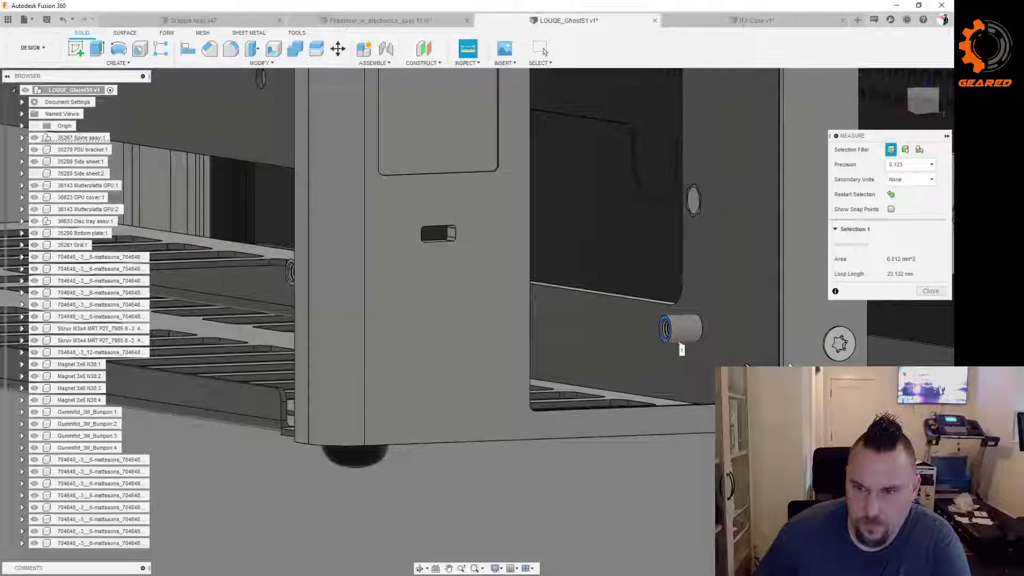
scroll(789, 360, up, 4)
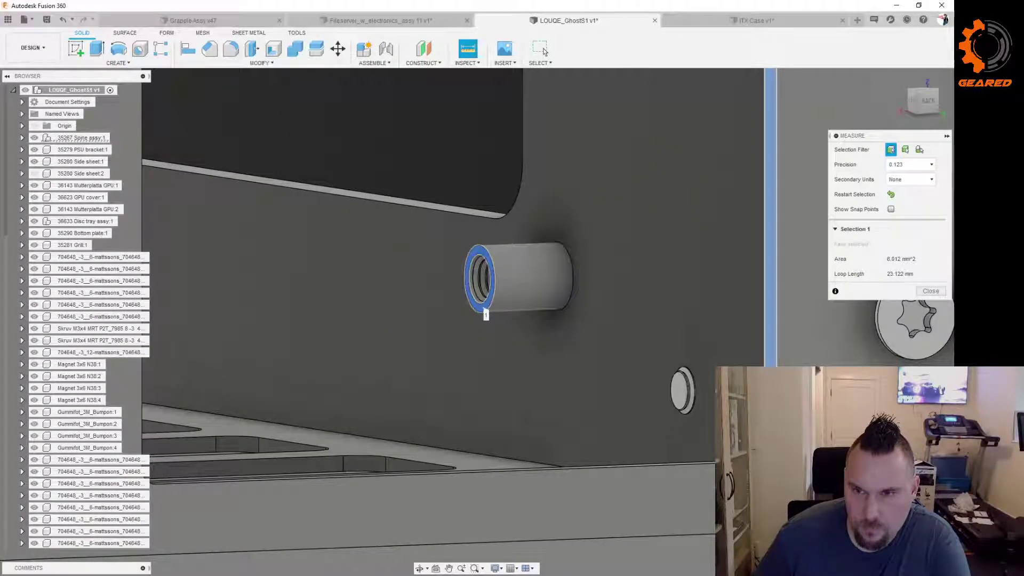
click(766, 354)
scroll(736, 355, down, 2)
scroll(731, 354, down, 3)
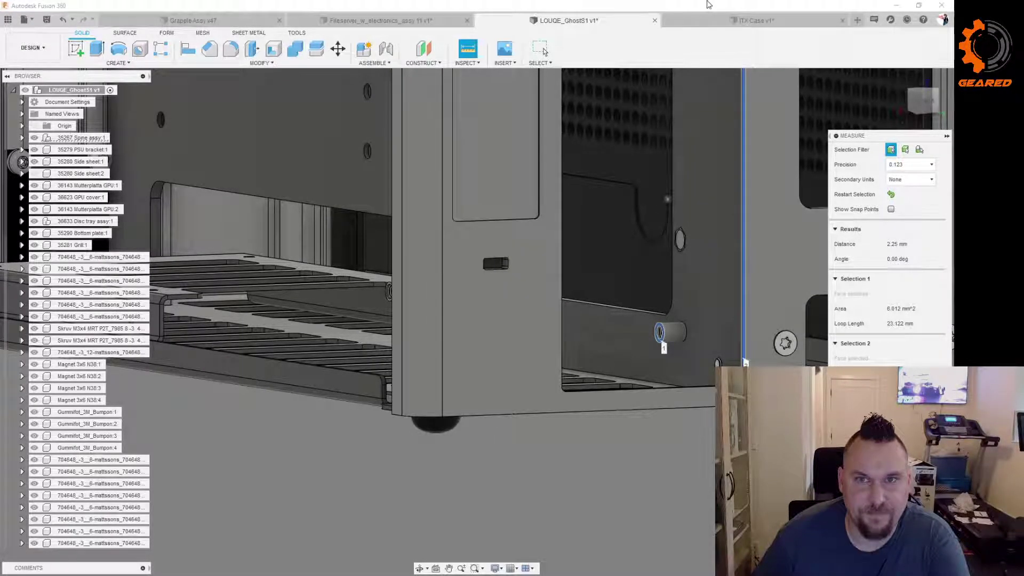
Step: In the ITX Case design, align the frame body by its opening's lower inner face to the top face of the nearby standoff
click(741, 21)
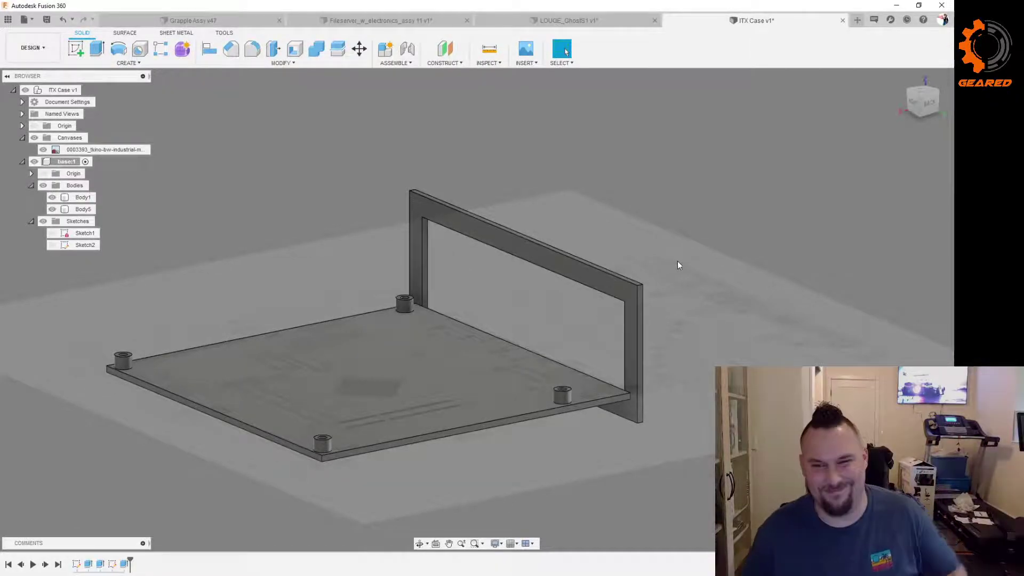
shift+middle_drag(685, 258, 640, 263)
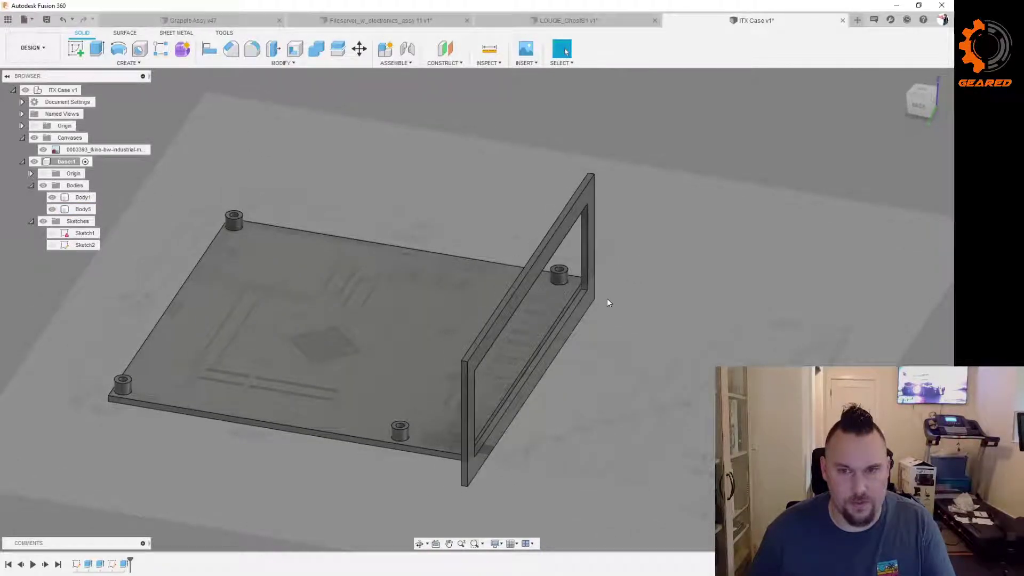
click(552, 261)
shift+middle_drag(604, 380, 584, 384)
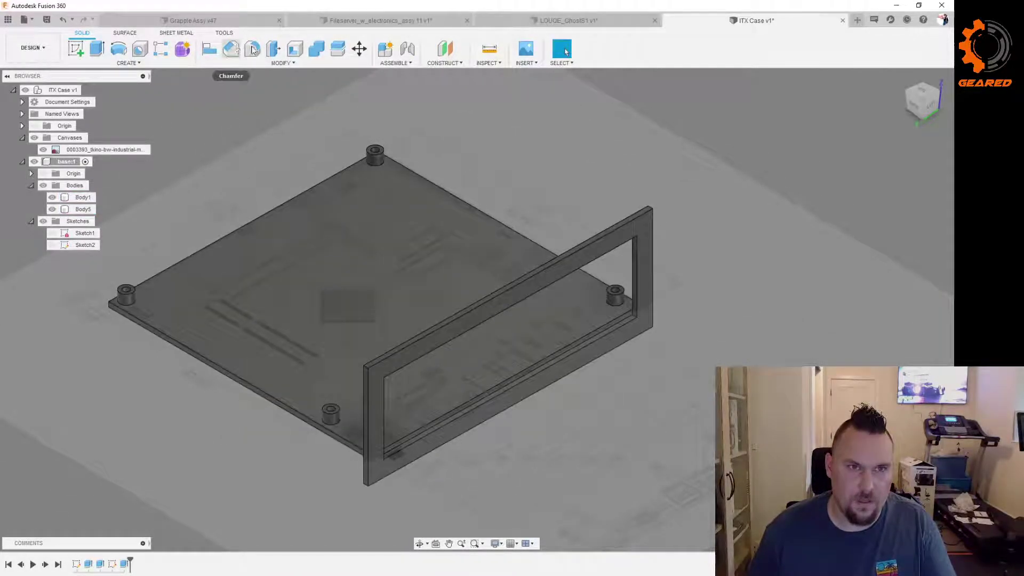
click(209, 49)
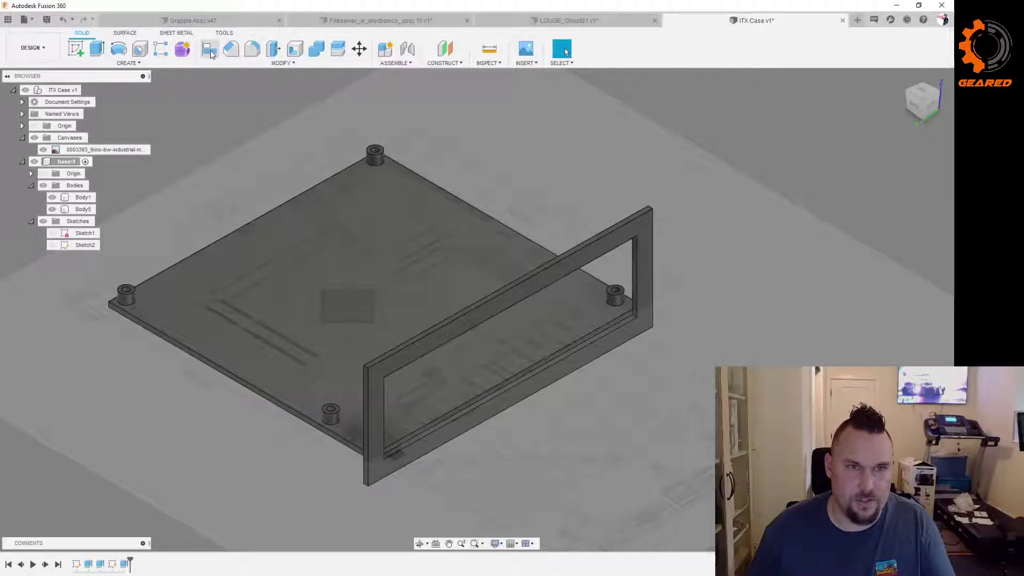
scroll(632, 277, up, 5)
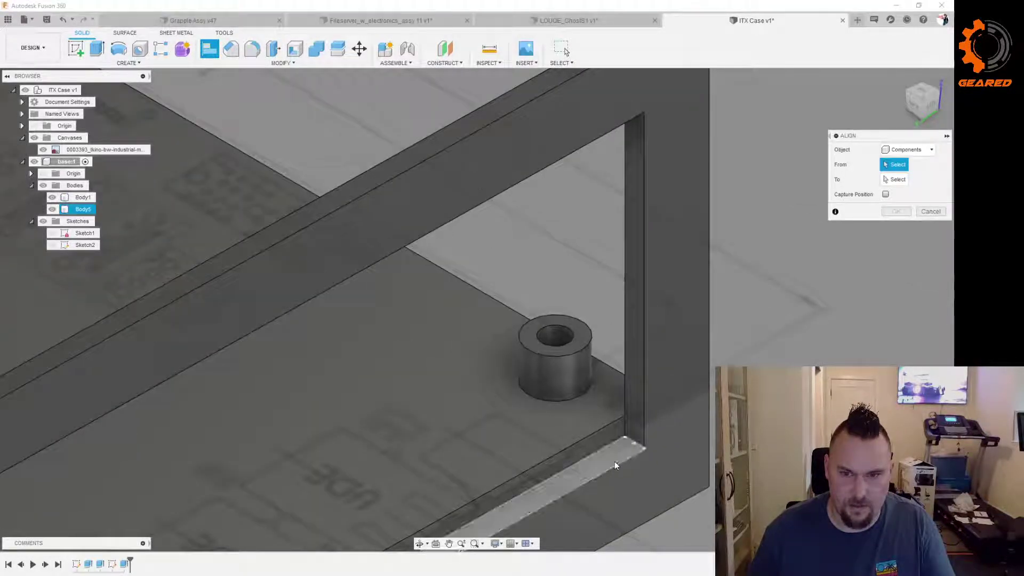
click(906, 149)
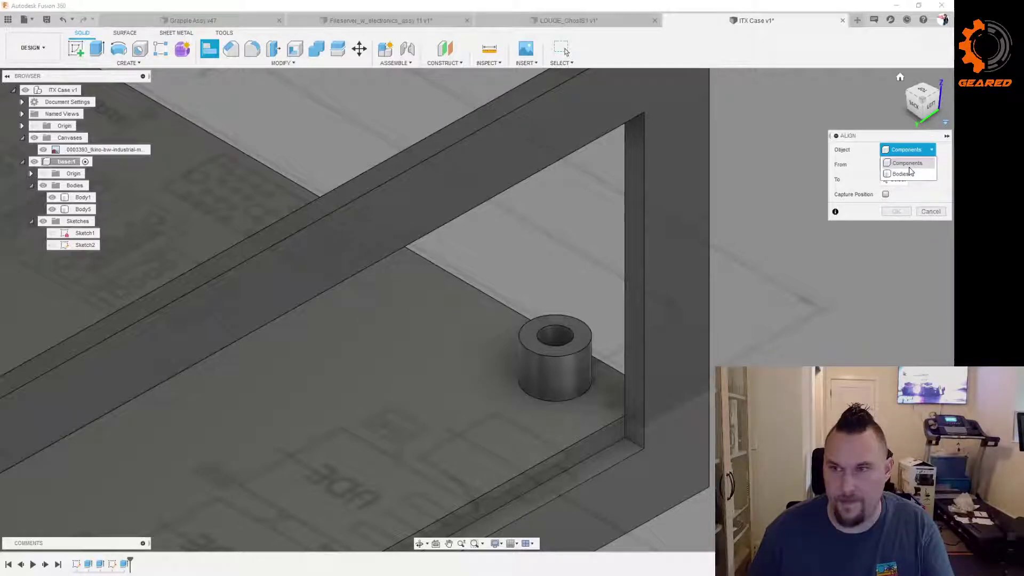
click(908, 175)
scroll(795, 198, down, 5)
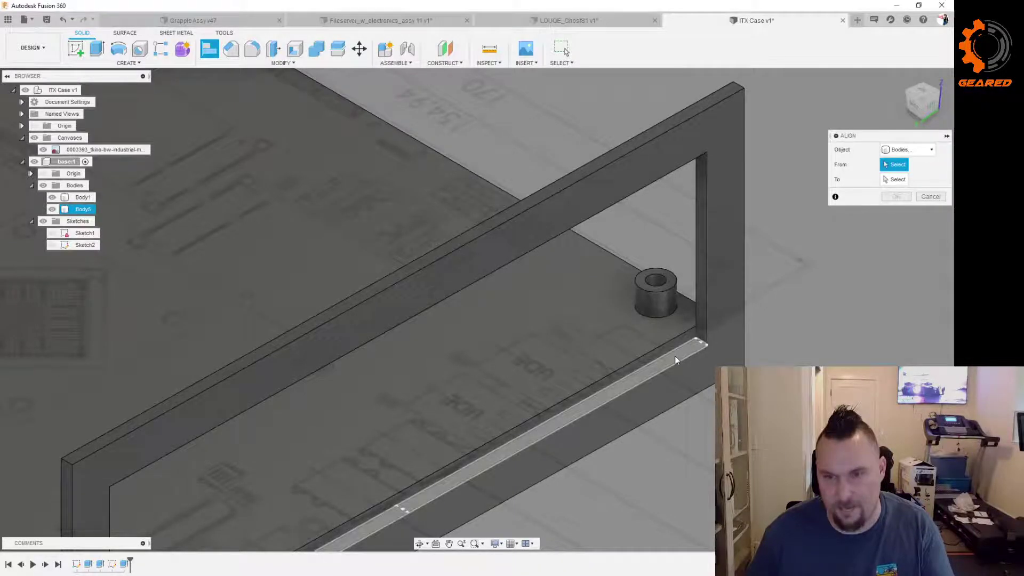
click(675, 356)
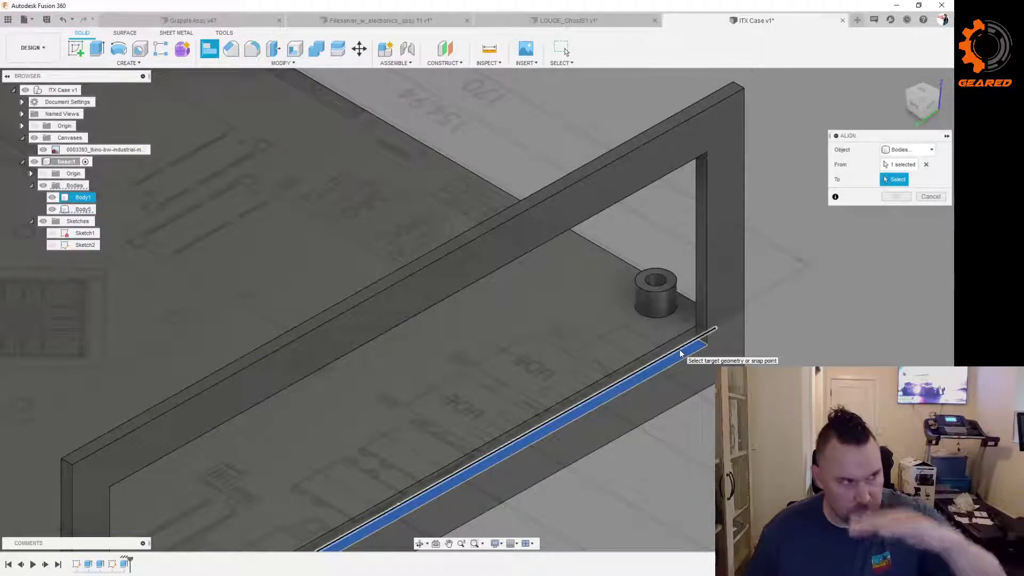
click(673, 280)
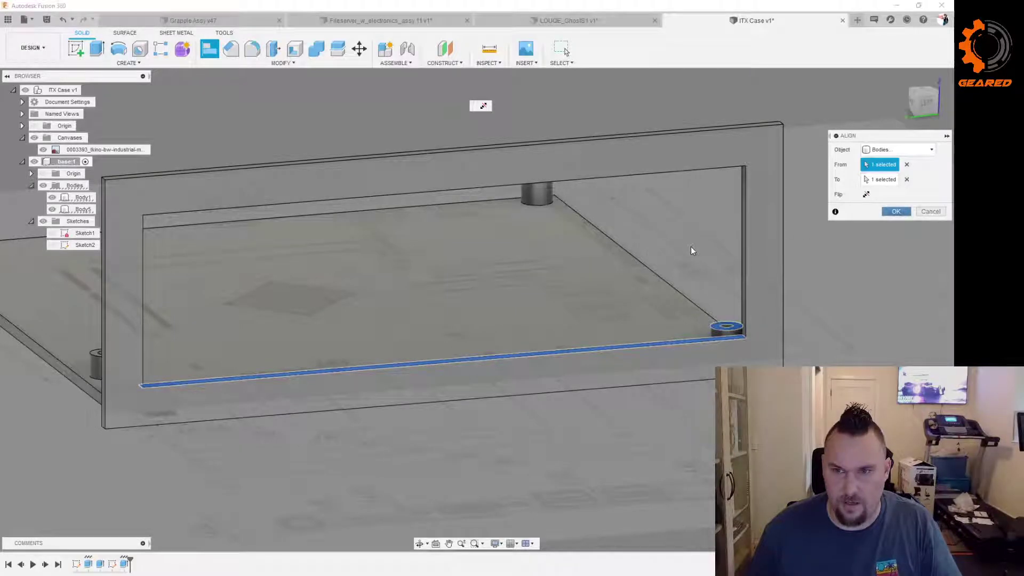
key(Return)
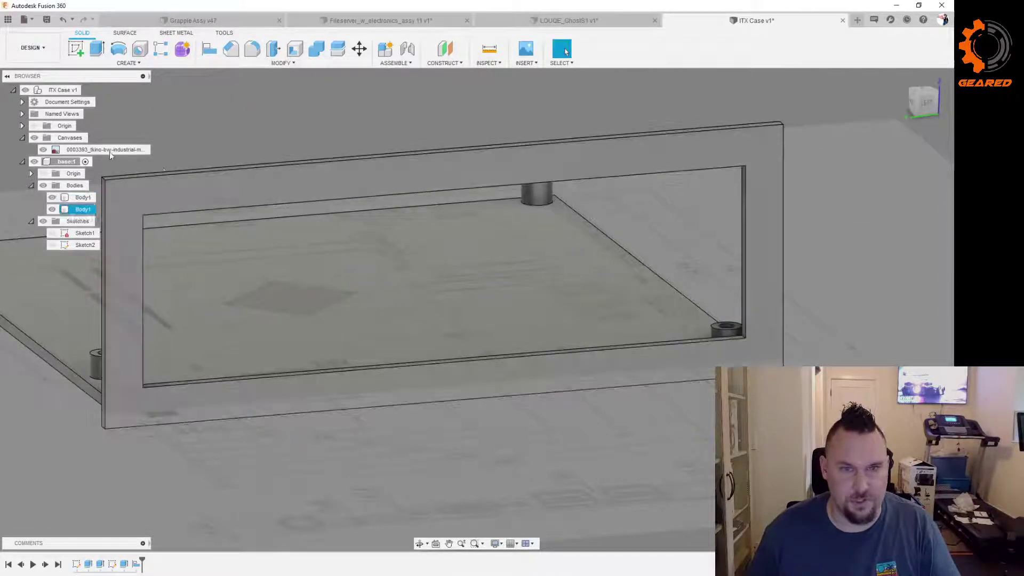
Step: Move the I/O frame body about 2.5 mm downward along the Z axis, without copying it
right_click(80, 210)
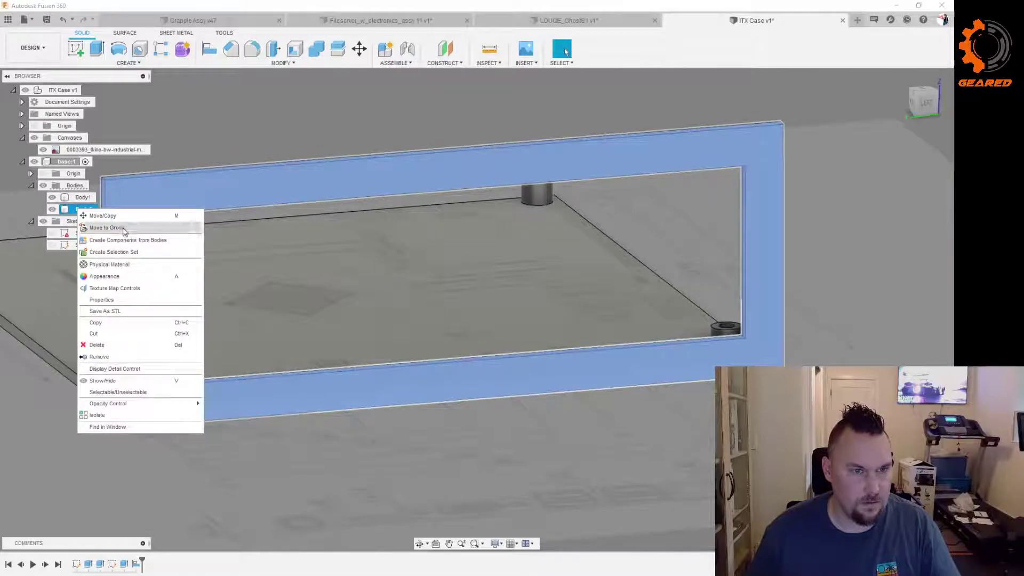
click(104, 215)
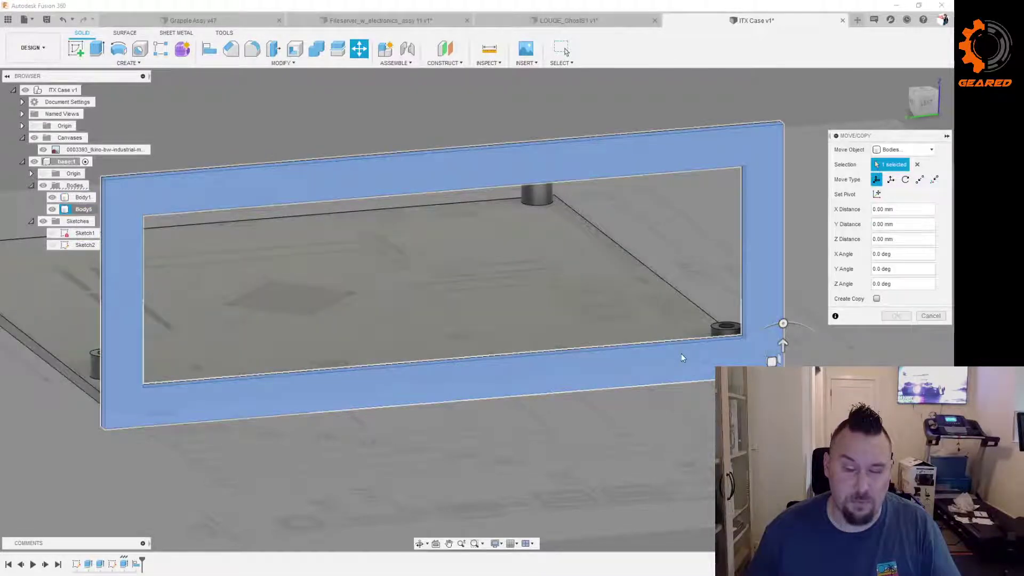
click(782, 345)
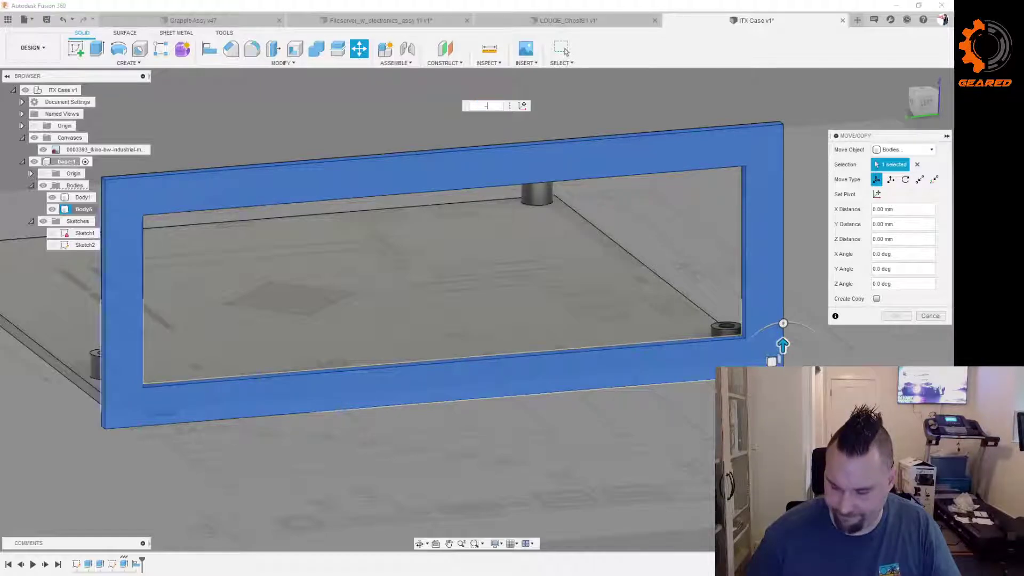
text(-2.5)
key(Return)
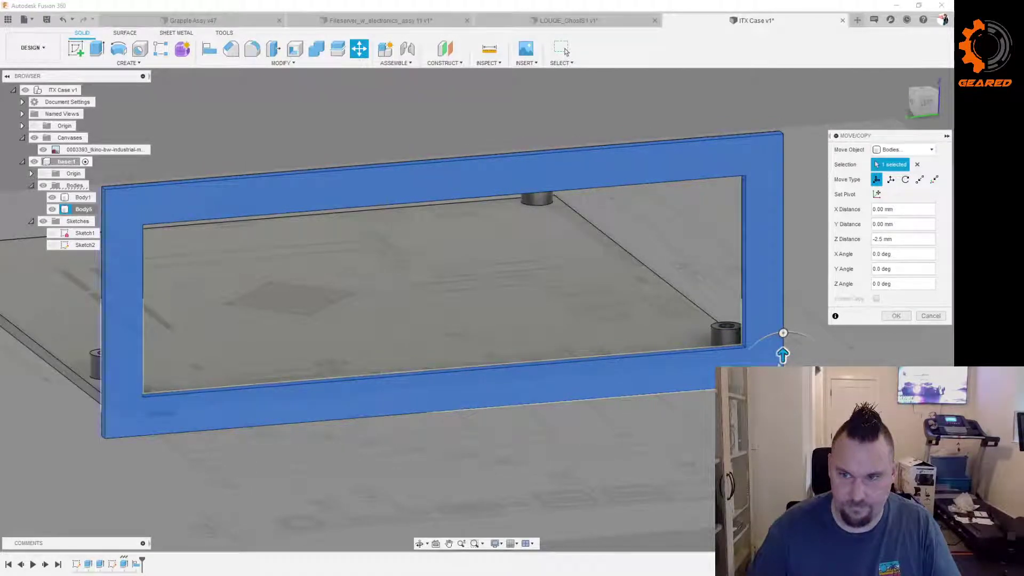
drag(782, 354, 782, 353)
click(566, 52)
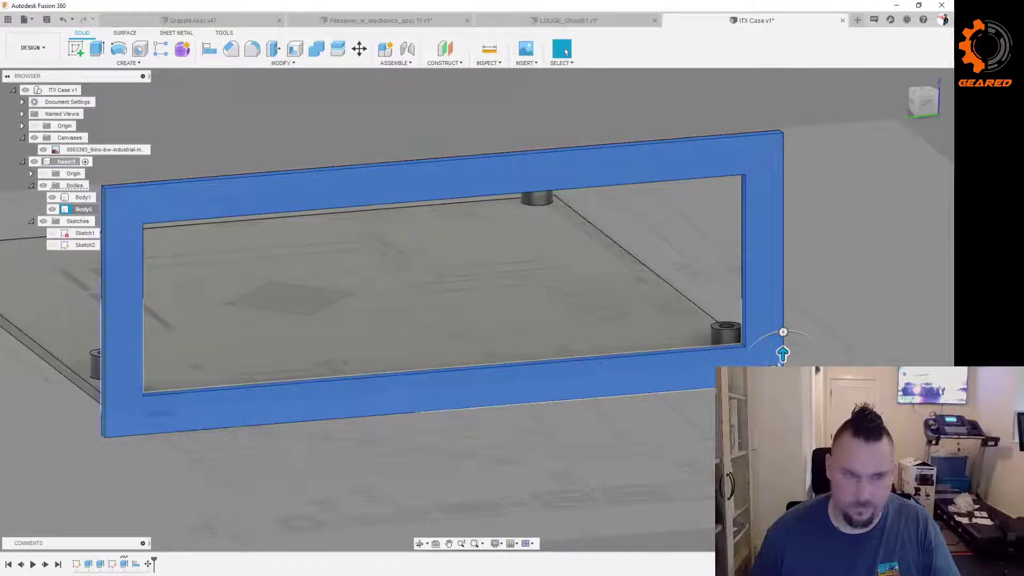
scroll(558, 310, down, 3)
shift+middle_drag(548, 366, 681, 368)
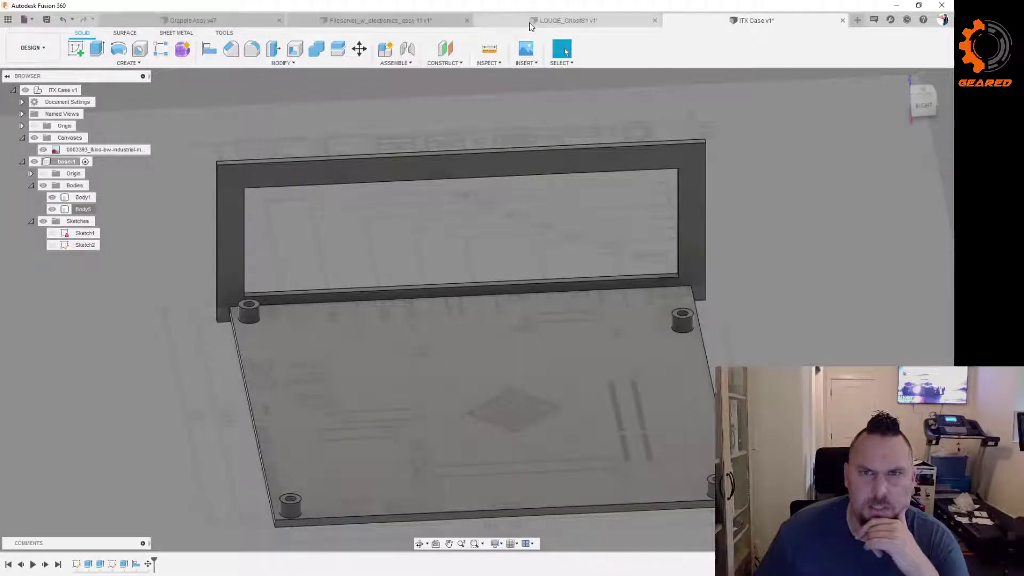
Step: Switch to the LOUQE_GhostS1 design and measure the distance from the lower standoff's circular end edge to the rear opening's lower edge
click(587, 21)
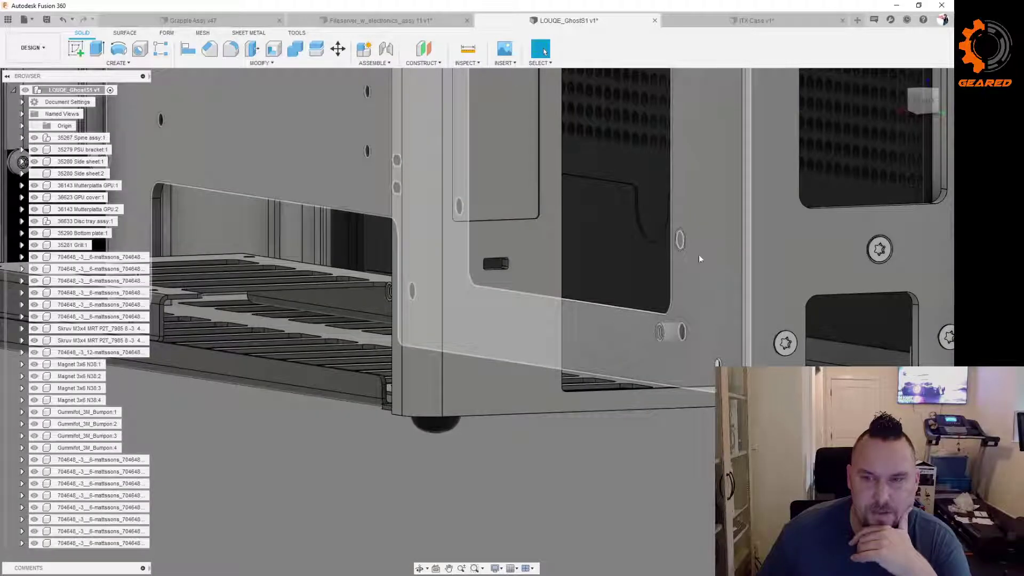
shift+middle_drag(698, 254, 661, 279)
scroll(662, 279, up, 5)
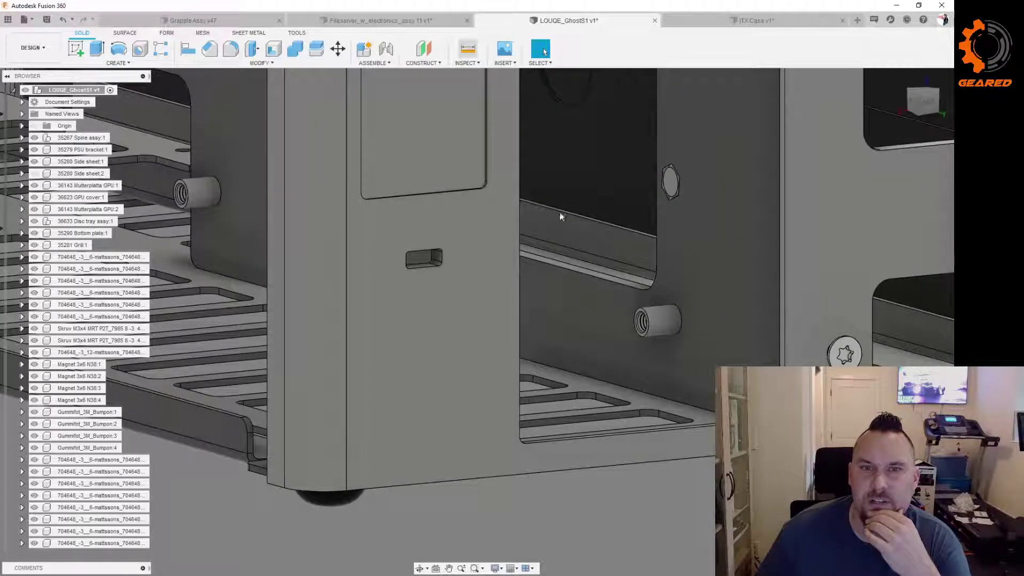
key(i)
scroll(653, 343, up, 4)
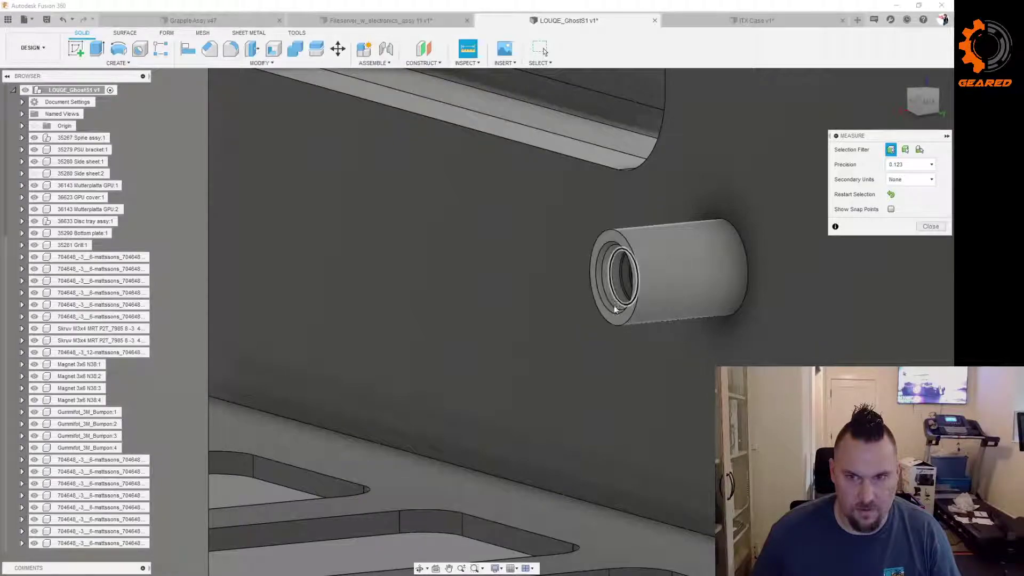
scroll(638, 306, down, 3)
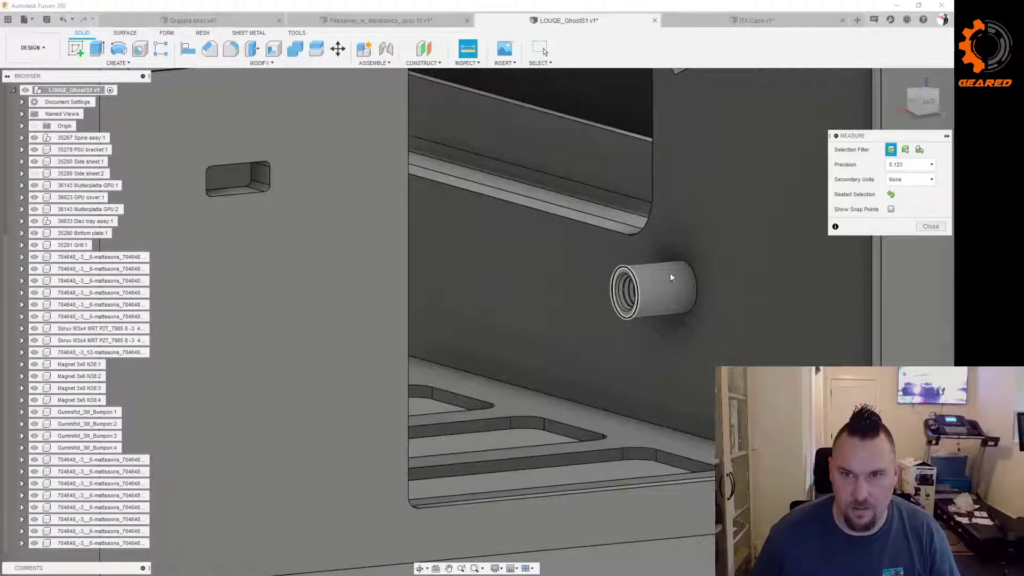
scroll(625, 308, up, 3)
scroll(625, 308, up, 1)
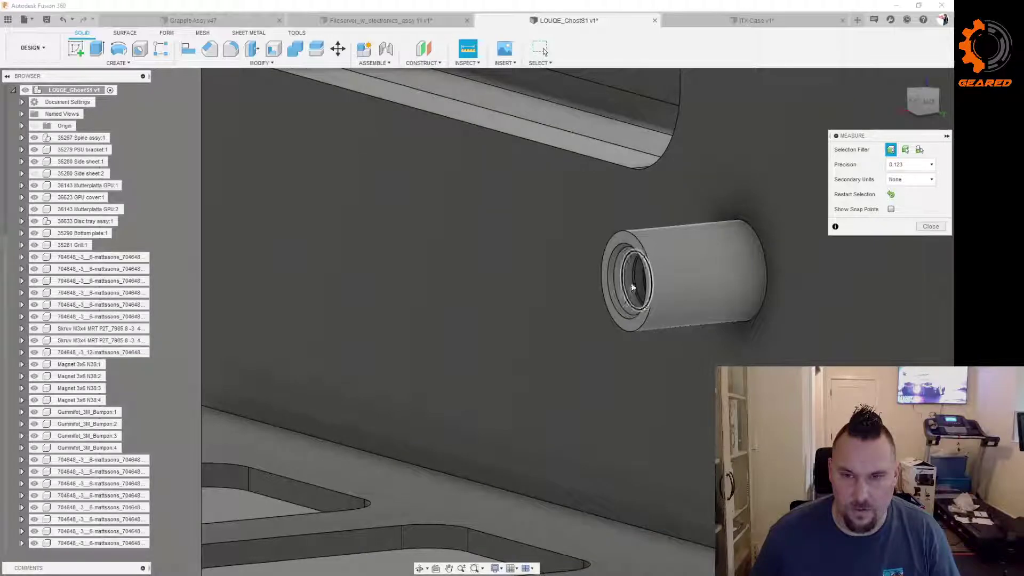
click(647, 324)
scroll(662, 351, down, 5)
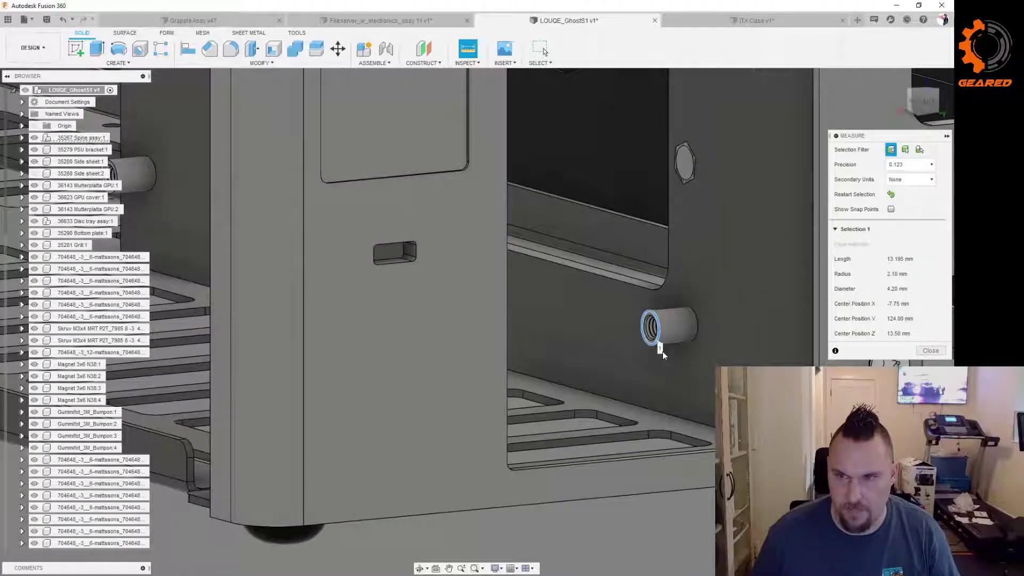
scroll(784, 440, up, 4)
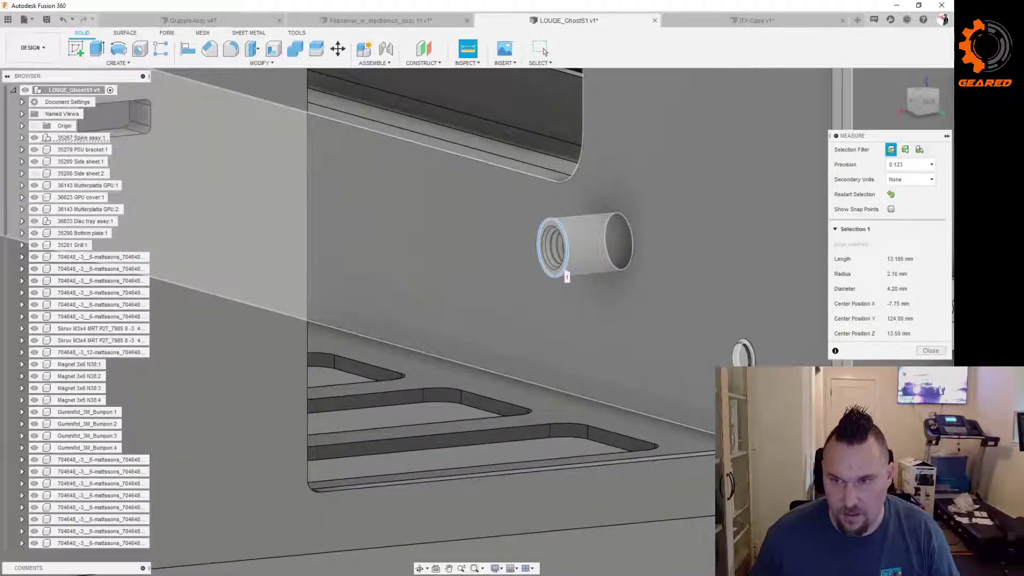
shift+middle_drag(768, 392, 763, 442)
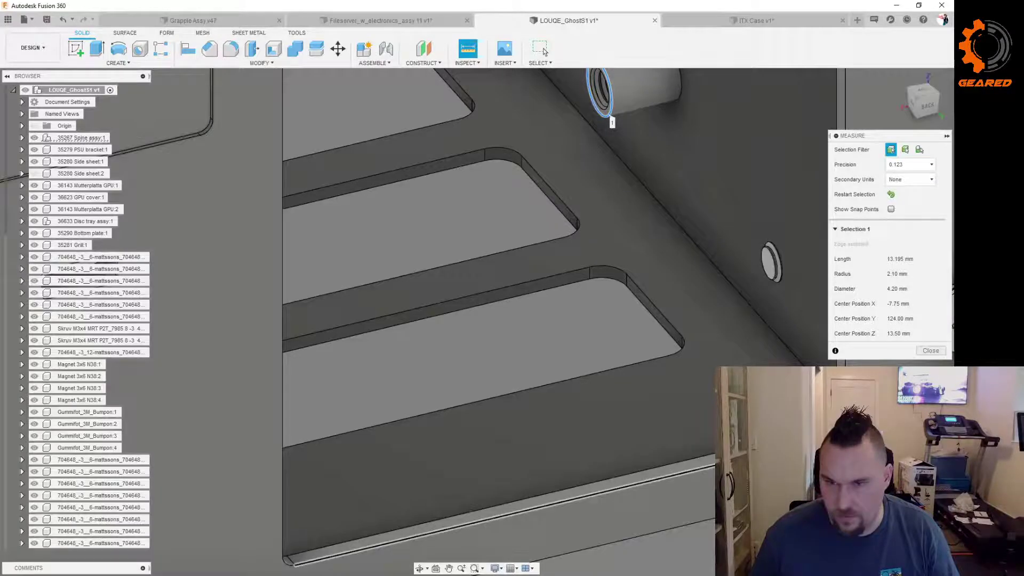
click(762, 442)
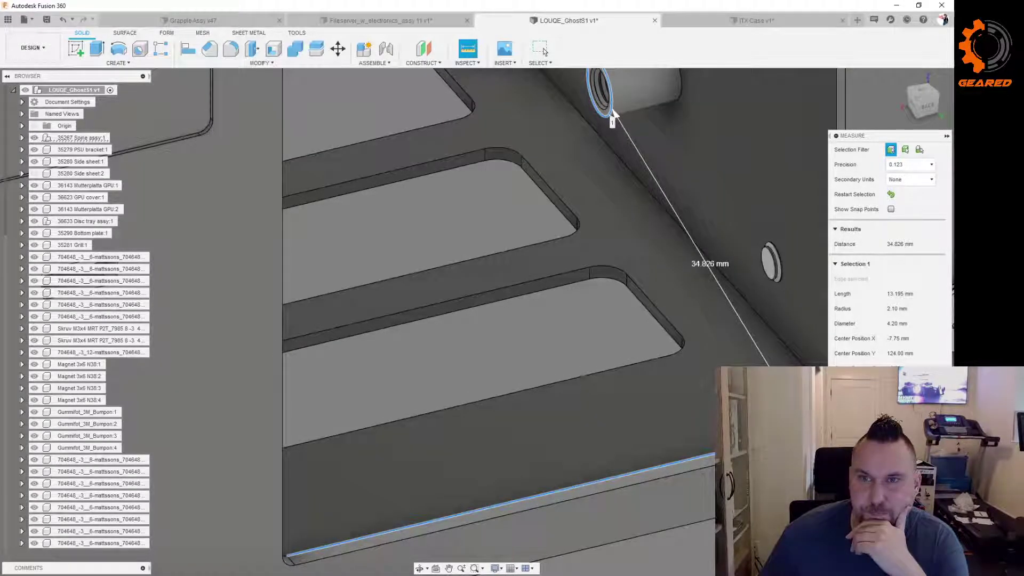
key(Escape)
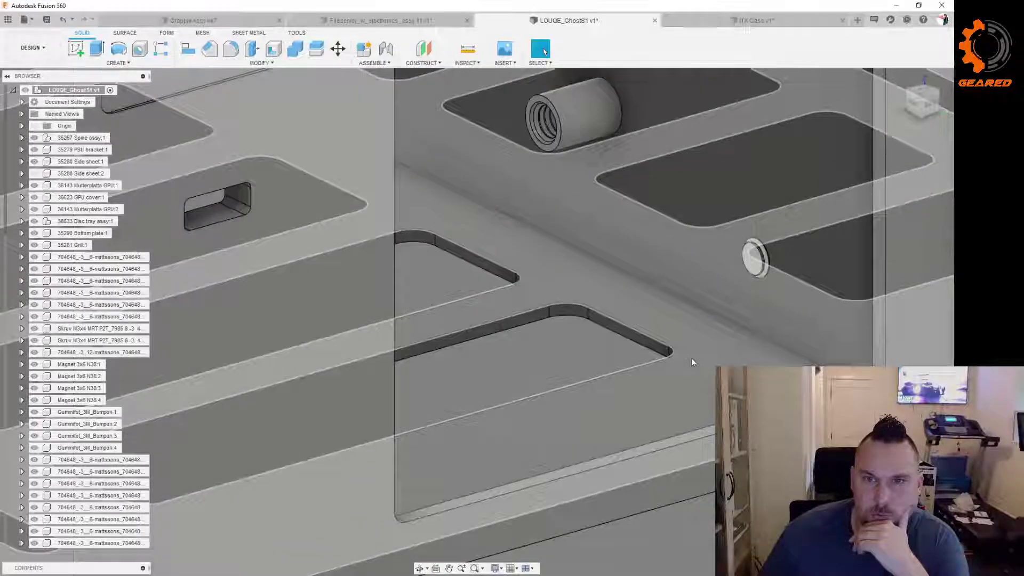
Step: Create a sketch on the end face of the lower standoff near the motherboard plate's cutout corner
scroll(693, 360, down, 5)
shift+middle_drag(702, 366, 643, 307)
scroll(643, 308, up, 3)
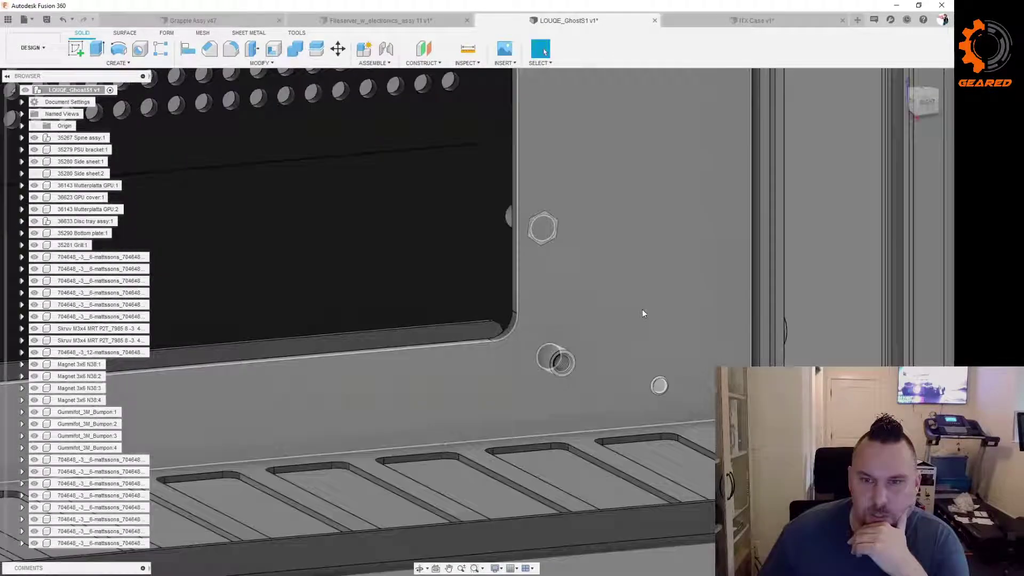
scroll(578, 385, up, 5)
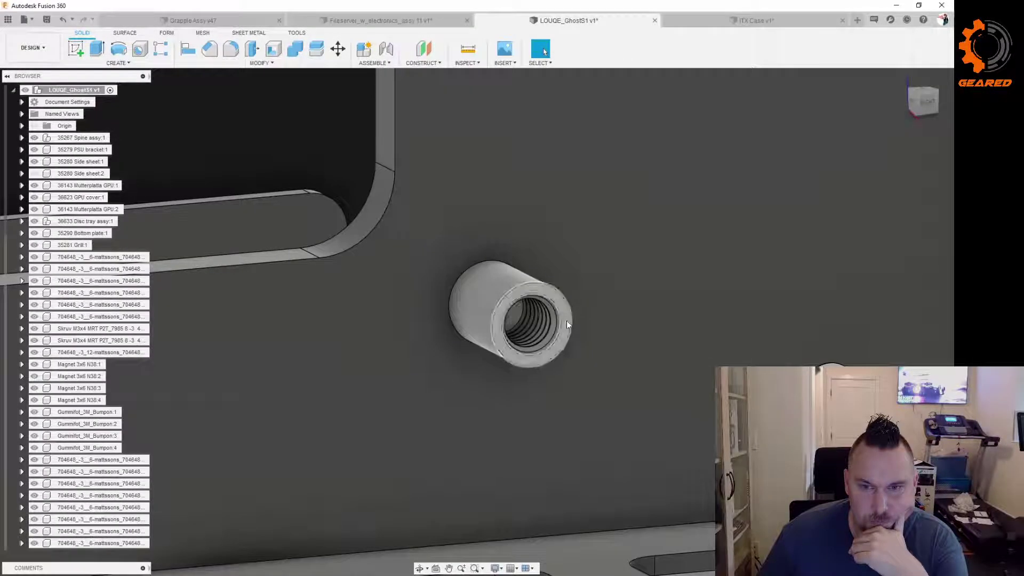
right_click(567, 322)
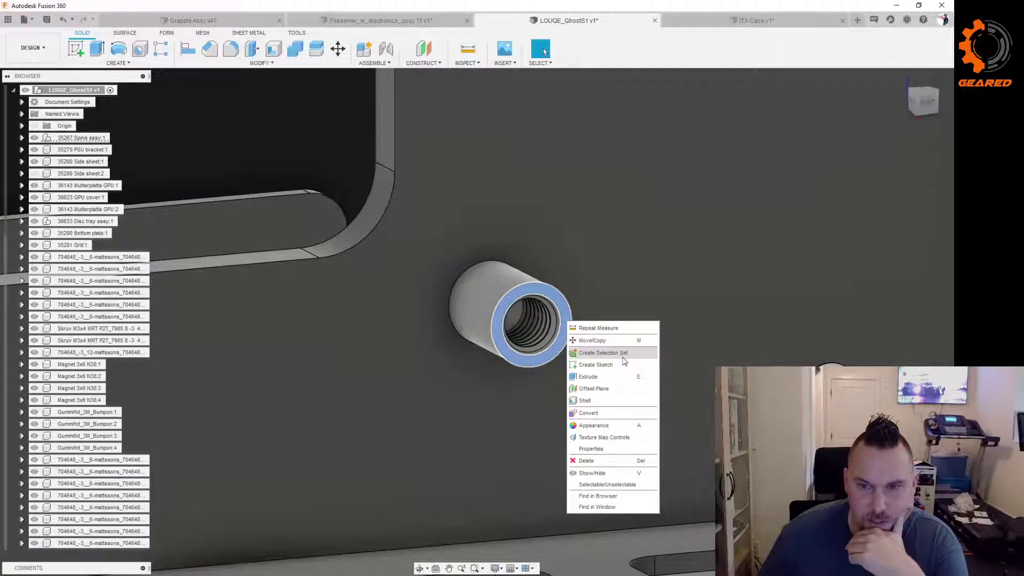
click(616, 365)
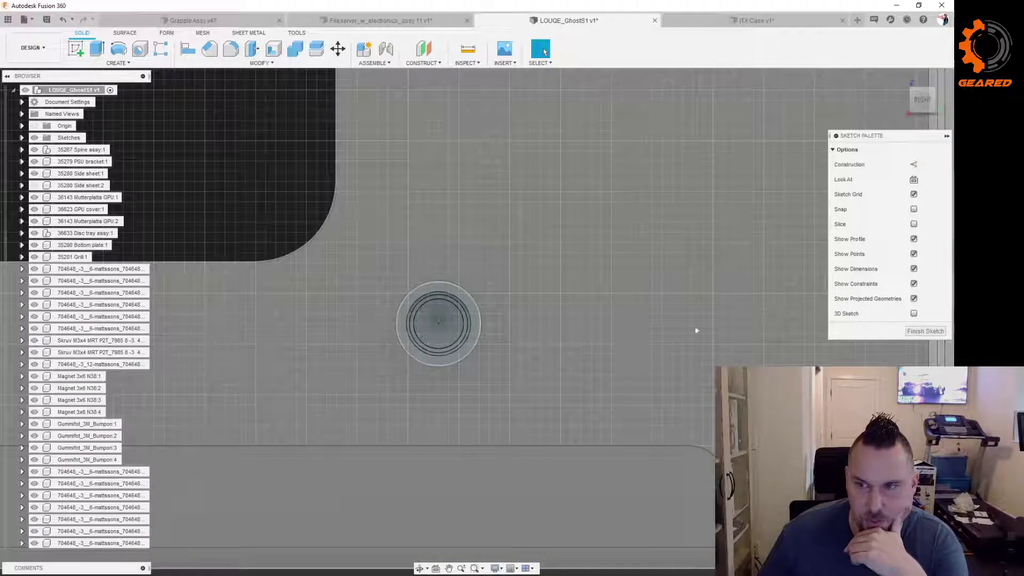
Step: Measure the distance from the lower standoff's projected centre point to the edge of the rear opening
scroll(640, 323, down, 3)
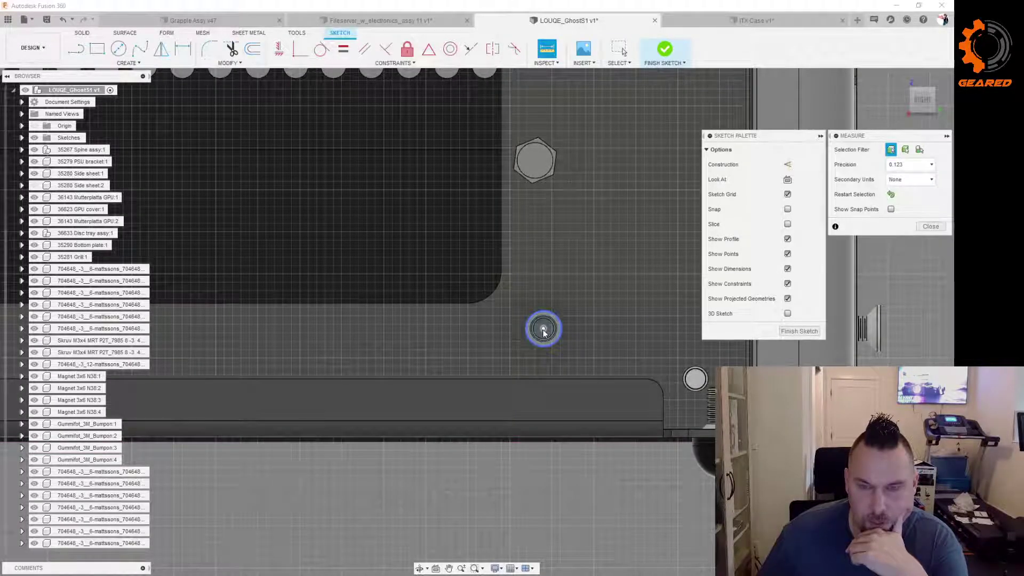
scroll(544, 331, up, 5)
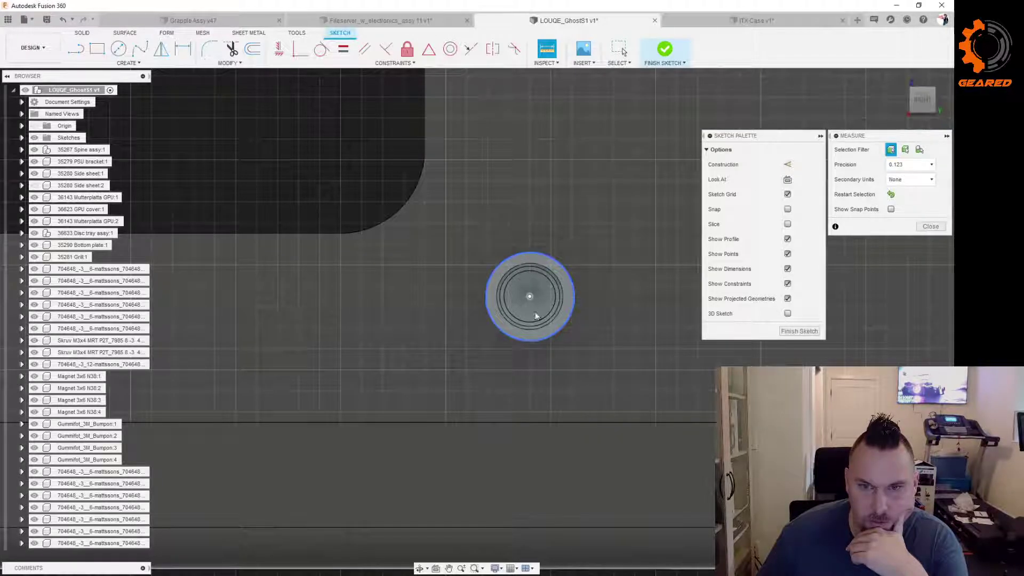
click(530, 298)
scroll(571, 383, down, 3)
scroll(578, 383, down, 4)
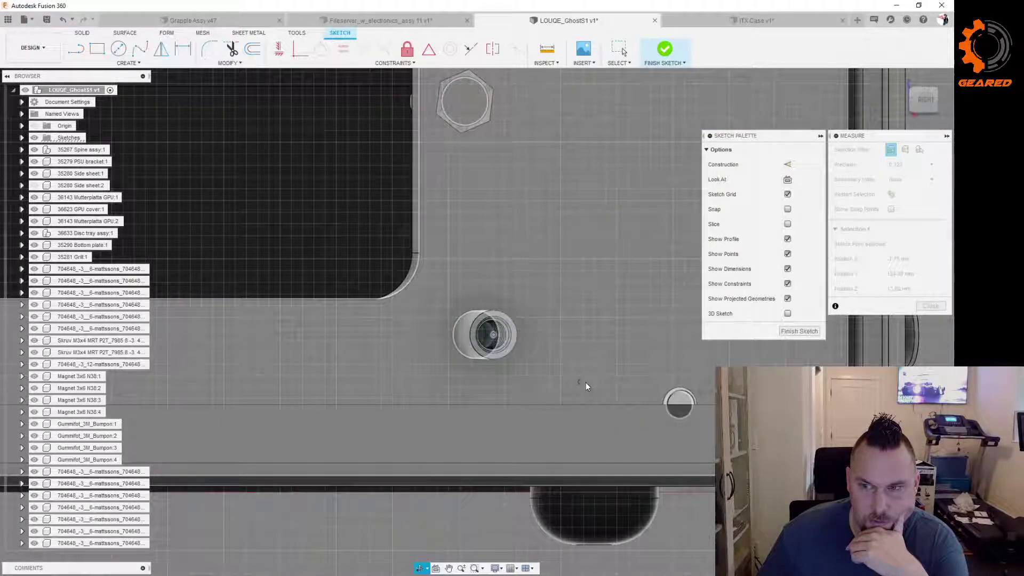
shift+middle_drag(578, 382, 579, 414)
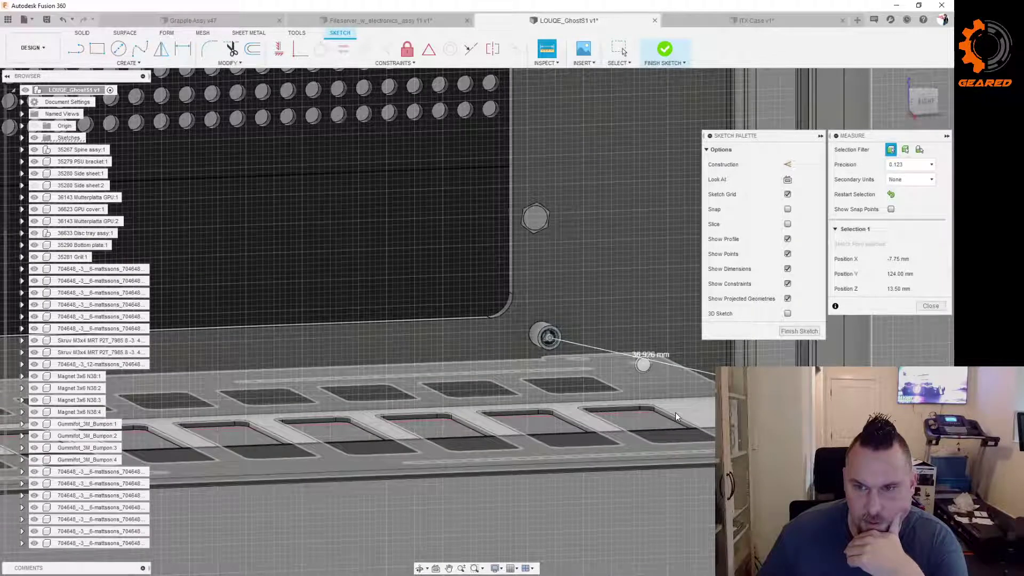
click(675, 412)
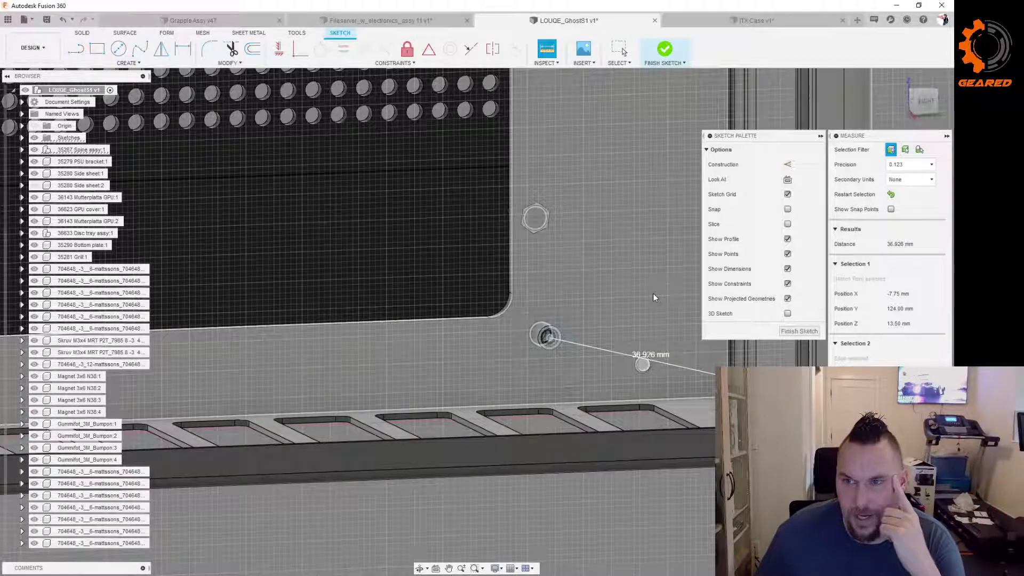
Step: Switch to the ITX Case design and create a sketch on the top face of the standoff nearest the I/O frame's corner
click(733, 21)
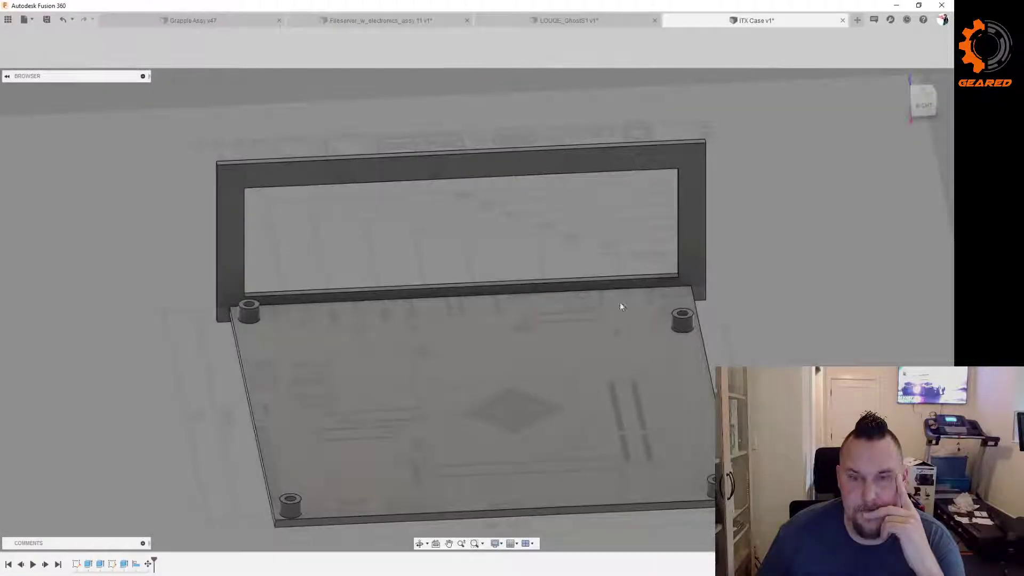
shift+middle_drag(739, 320, 635, 114)
key(i)
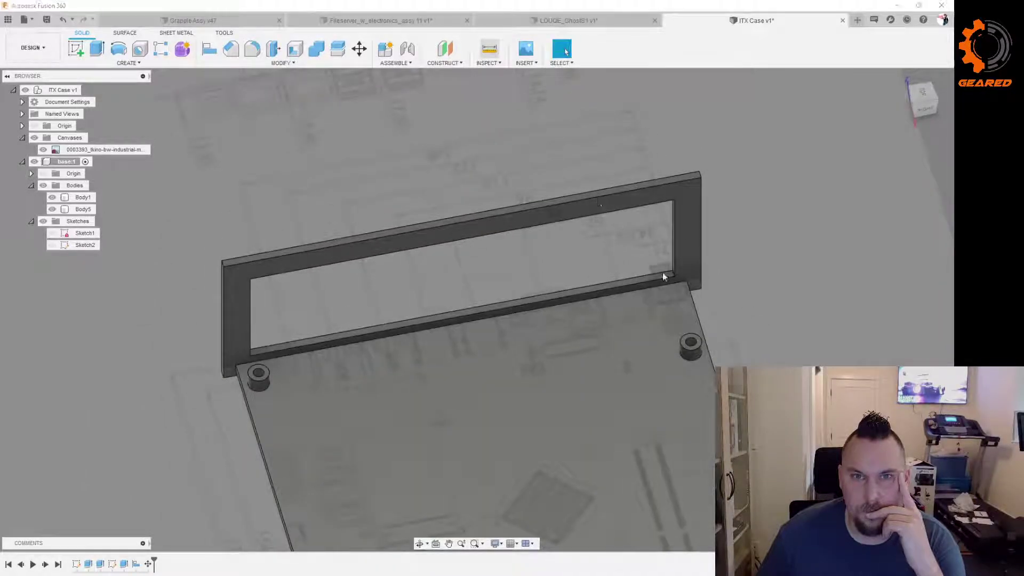
scroll(697, 347, up, 5)
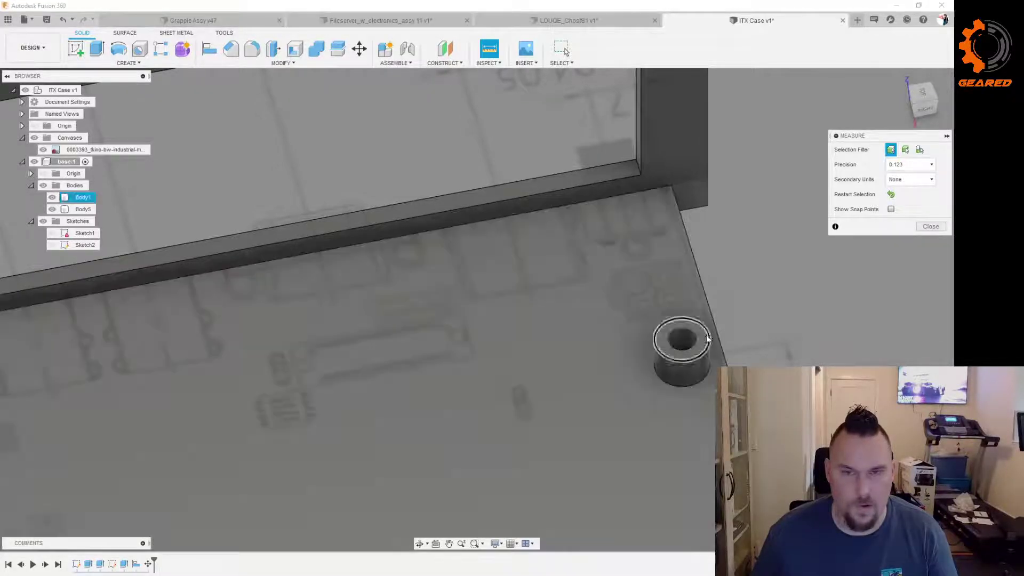
right_click(705, 339)
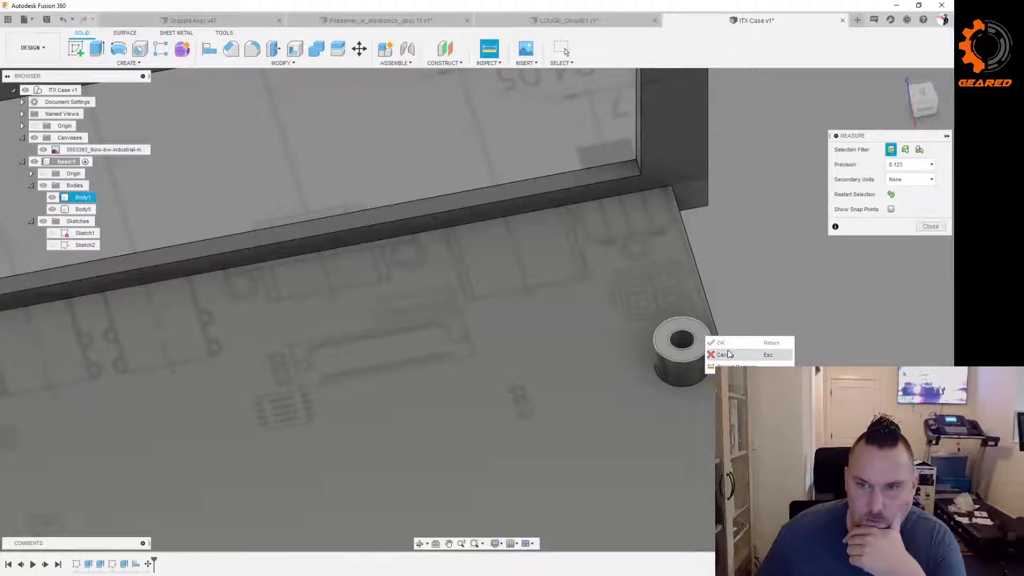
click(930, 227)
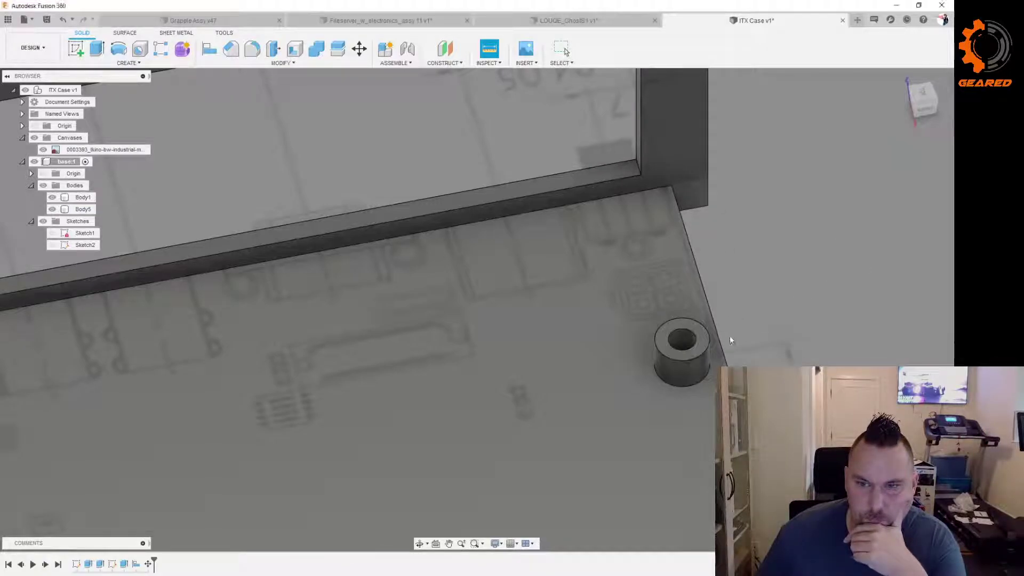
click(703, 343)
right_click(705, 343)
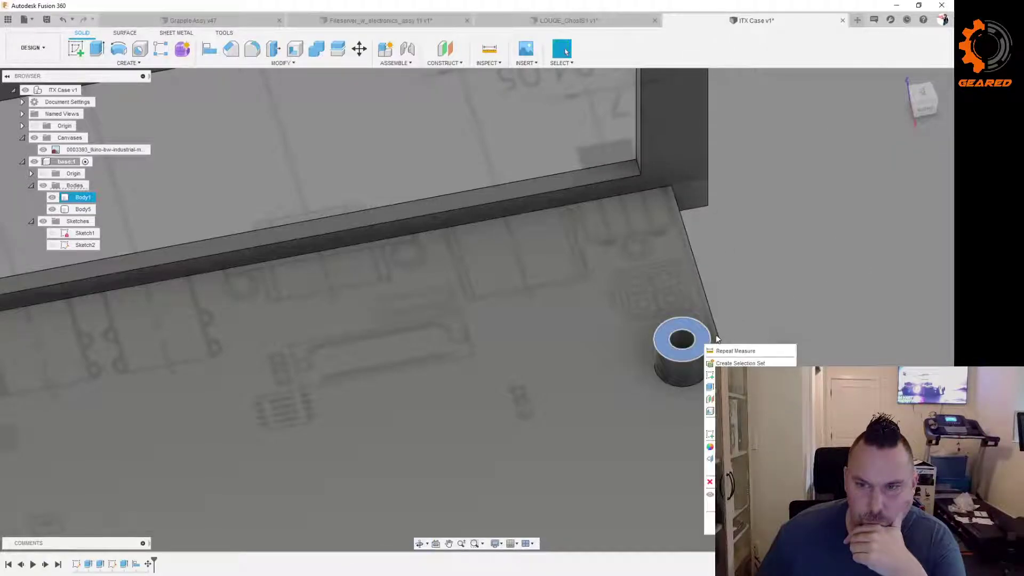
click(736, 375)
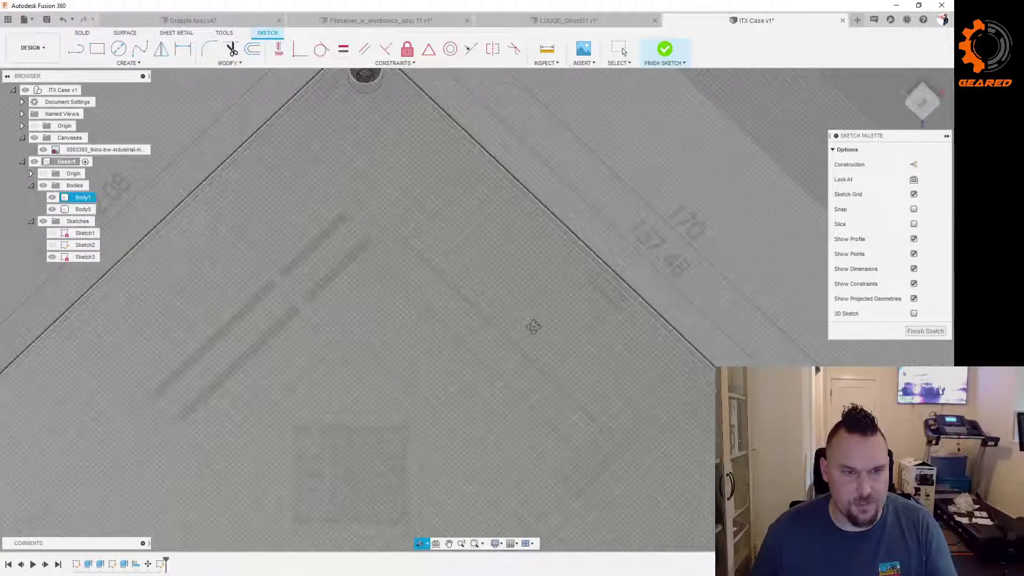
Step: Measure the distance from the standoff's centre point to the nearby vertical inner edge of the I/O frame's opening
scroll(630, 260, down, 3)
scroll(368, 264, down, 4)
scroll(334, 314, up, 7)
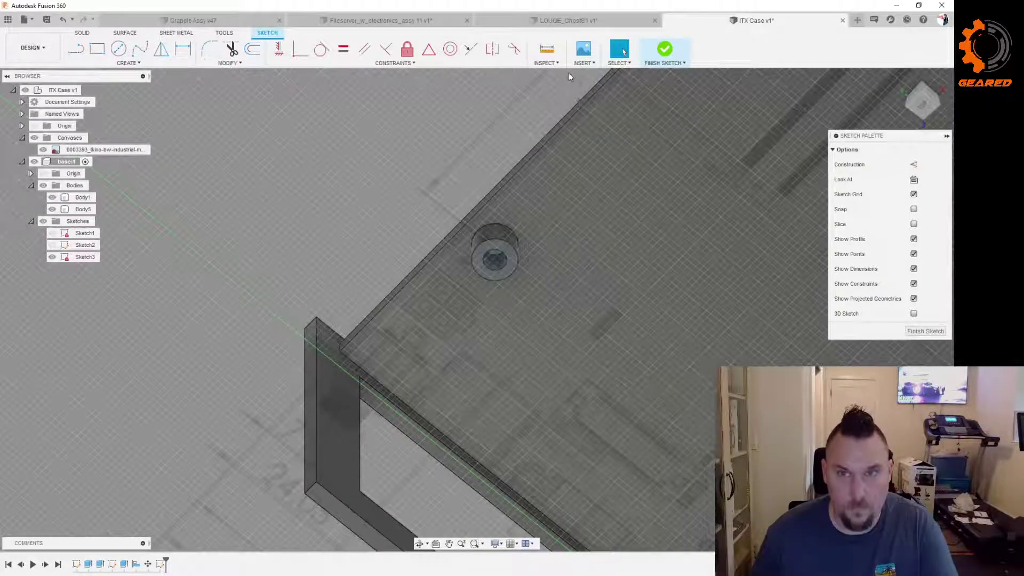
click(547, 49)
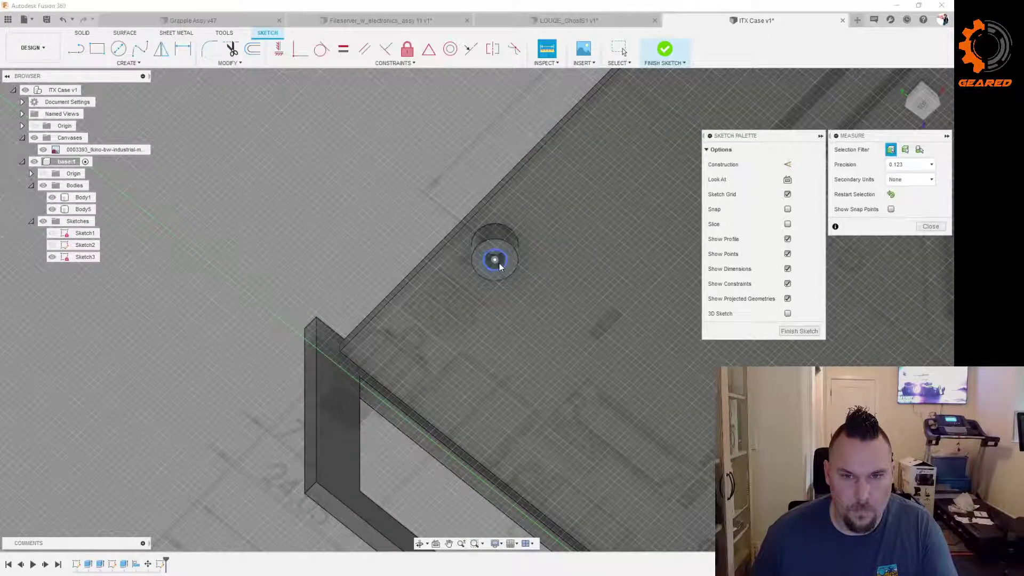
click(495, 261)
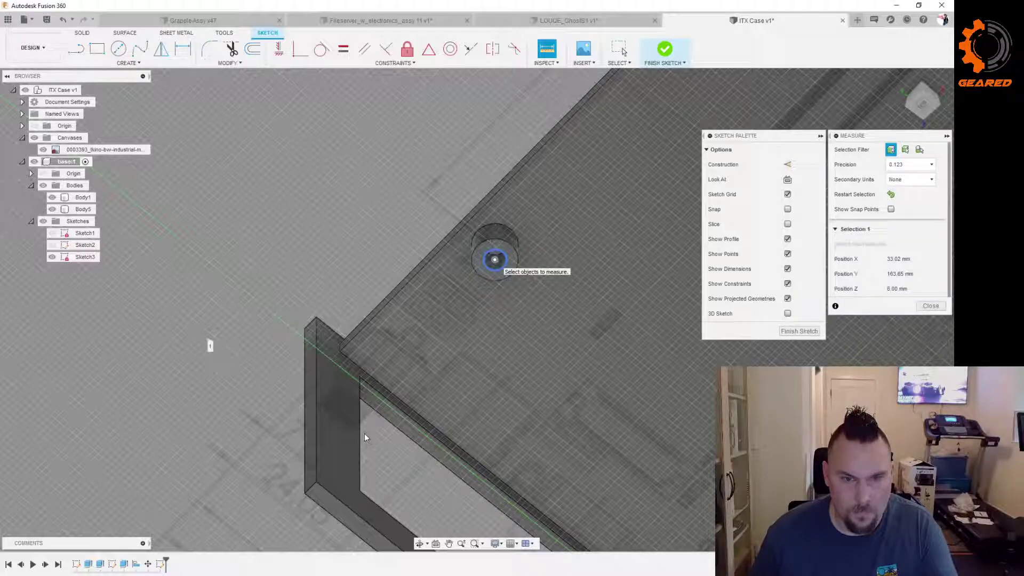
click(361, 435)
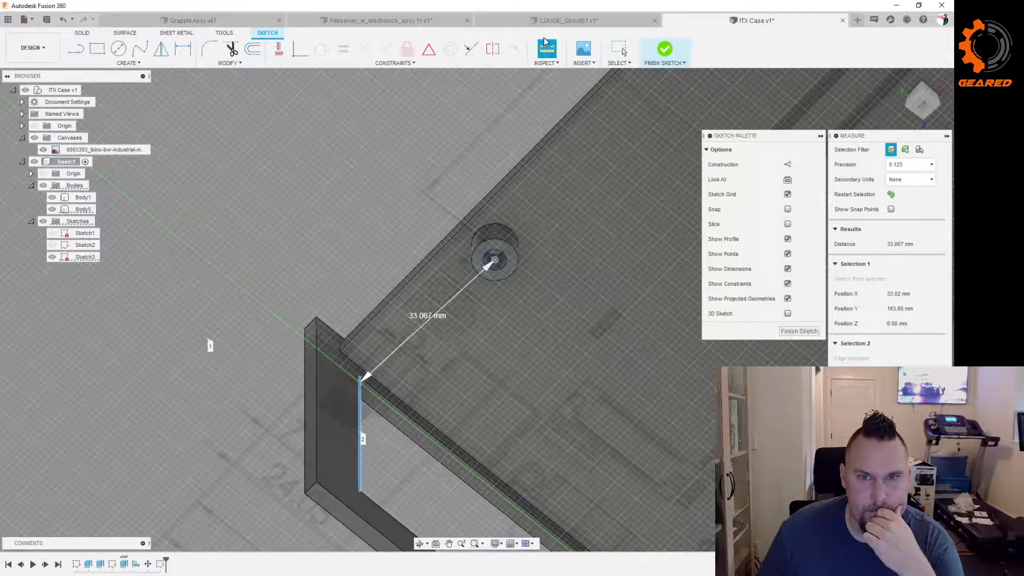
key(Escape)
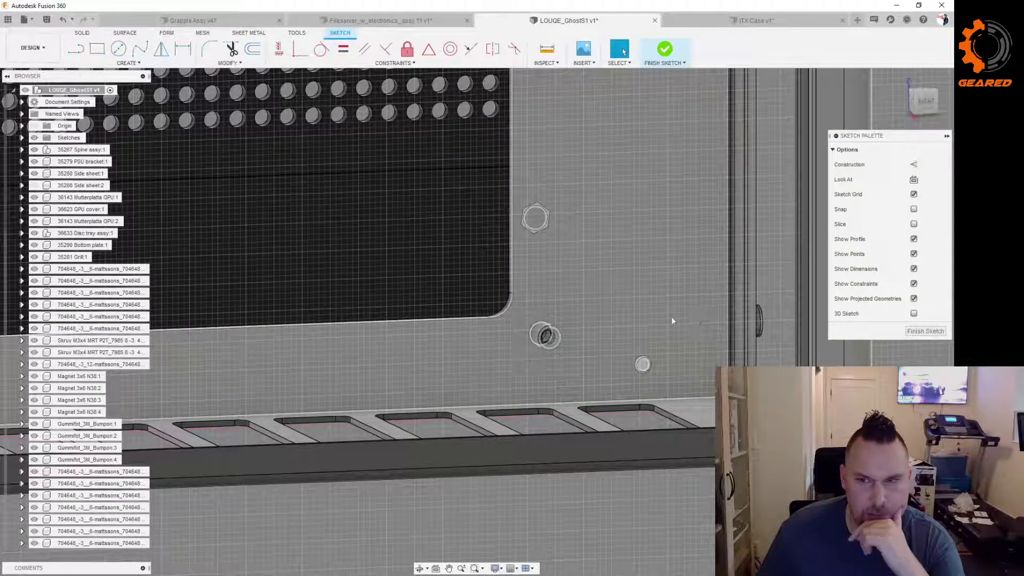
Step: Back in the LOUQE_GhostS1 design, measure the distance from the lower standoff's centre point to the rear opening's vertical edge
shift+middle_drag(667, 290, 686, 299)
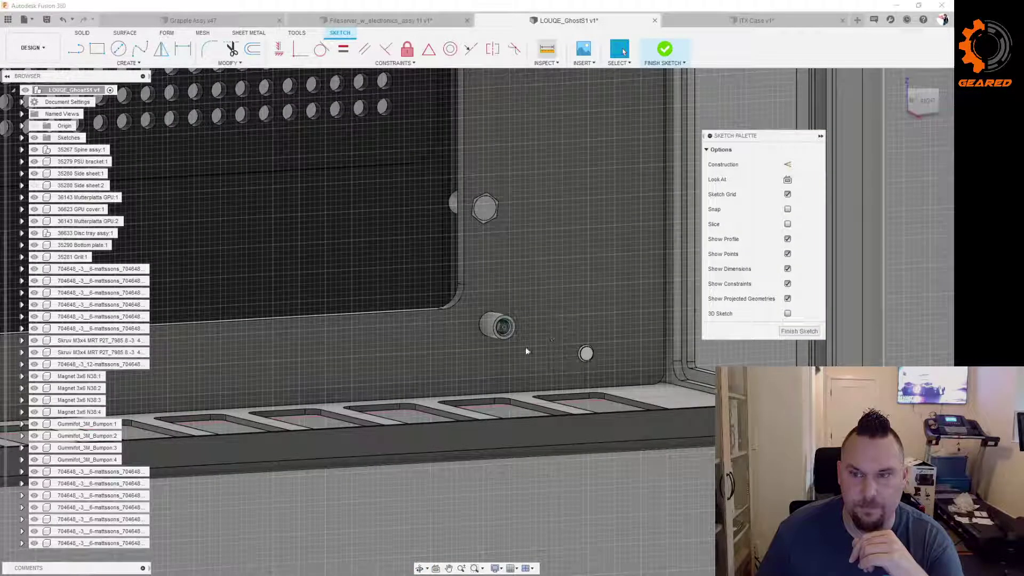
key(i)
scroll(499, 328, up, 3)
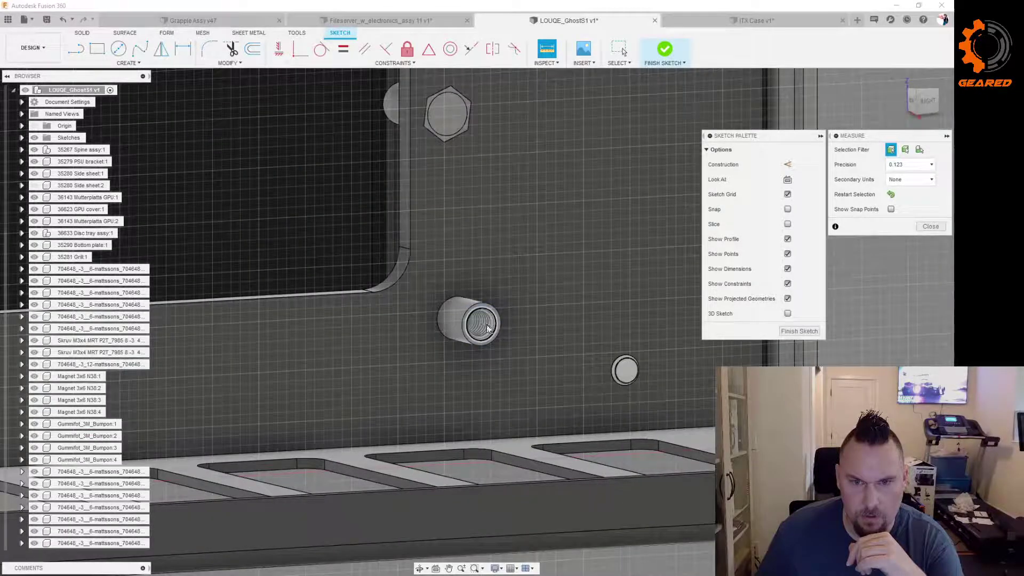
click(483, 326)
scroll(548, 333, down, 3)
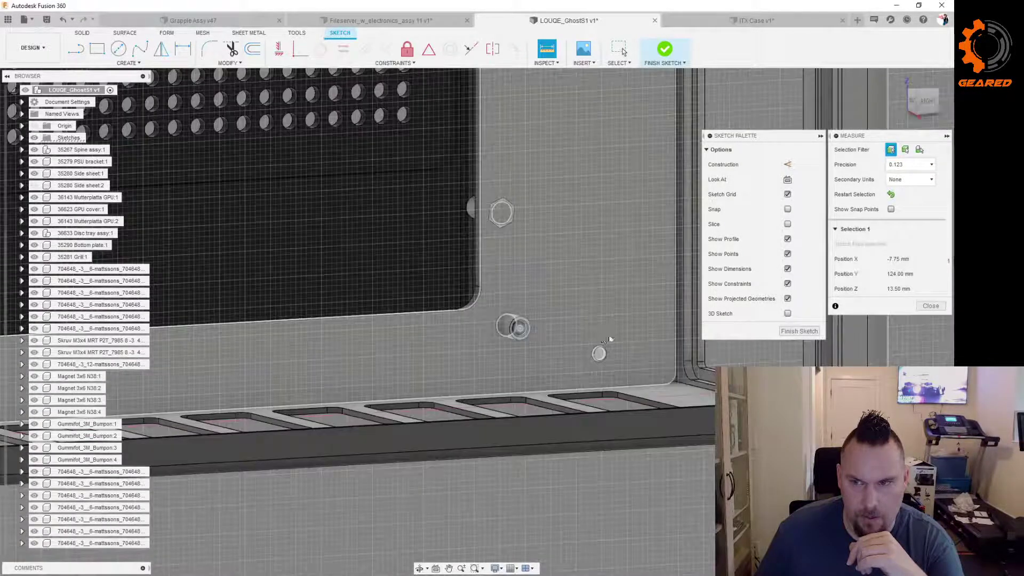
click(696, 341)
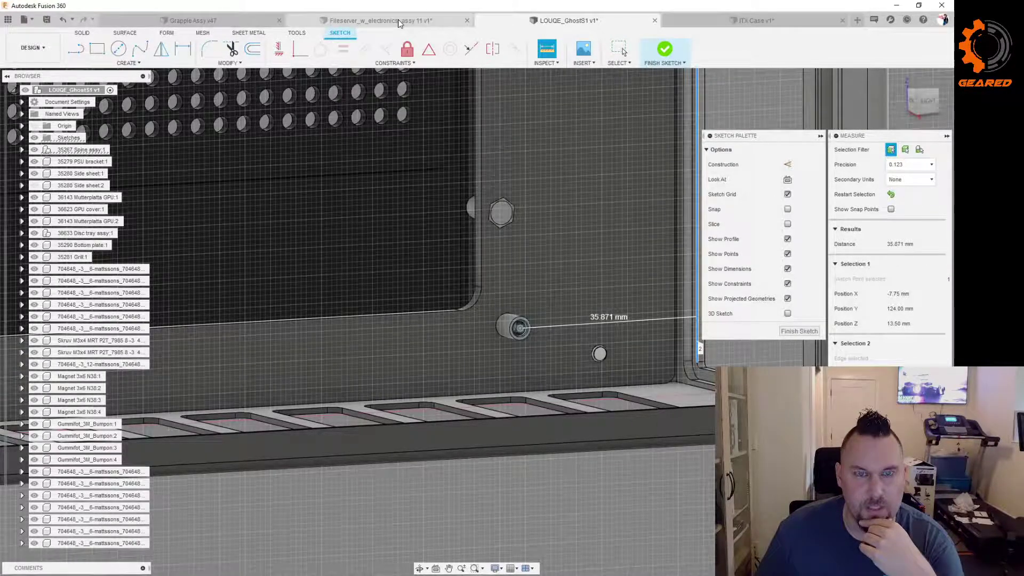
Step: Switch to the Fileserver_w_electronics_assy design and measure the motherboard's corner mounting hole nearest the rear ports
key(ctrl+shift+Tab)
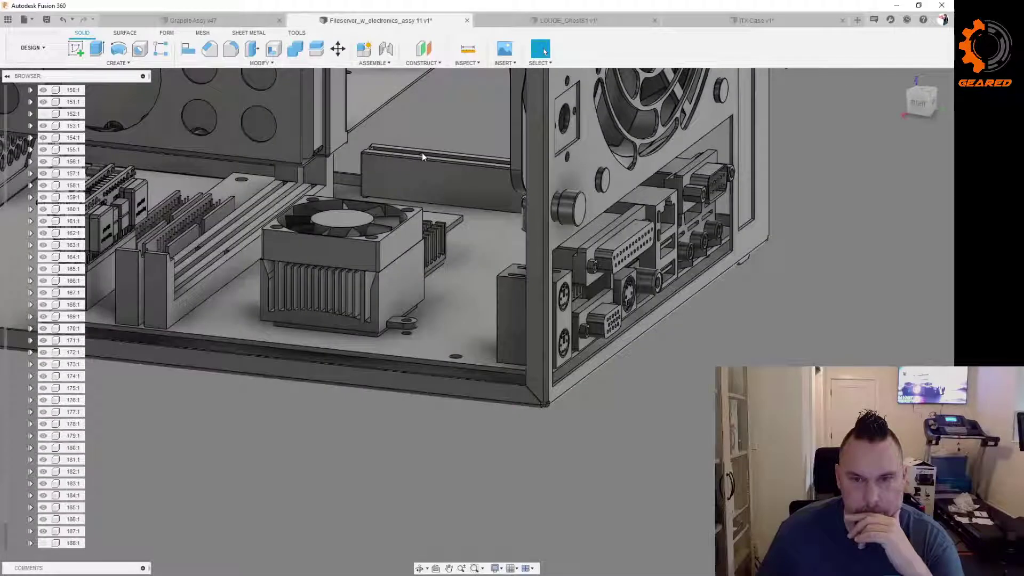
shift+middle_drag(638, 323, 738, 368)
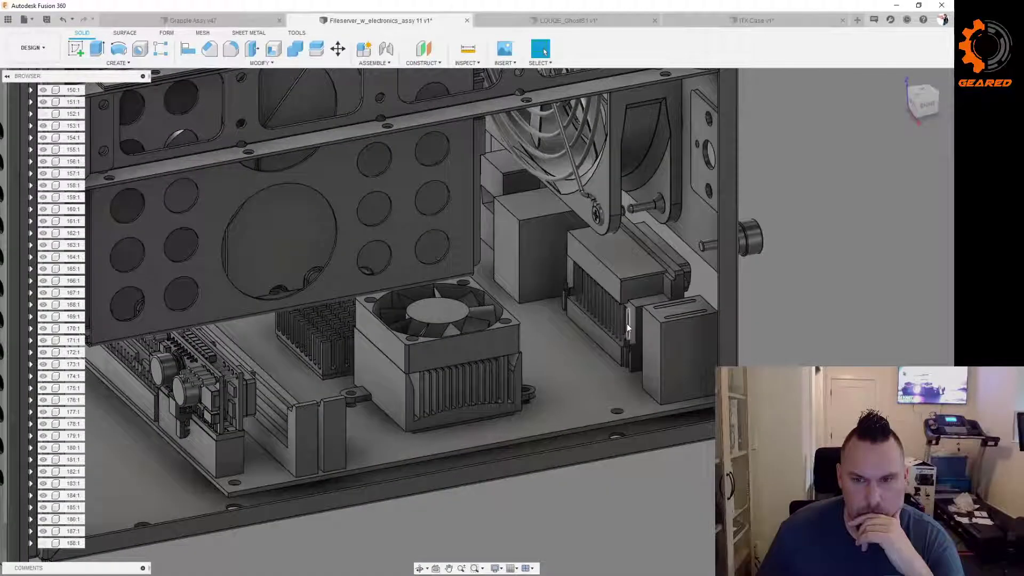
shift+middle_drag(621, 414, 502, 395)
click(468, 51)
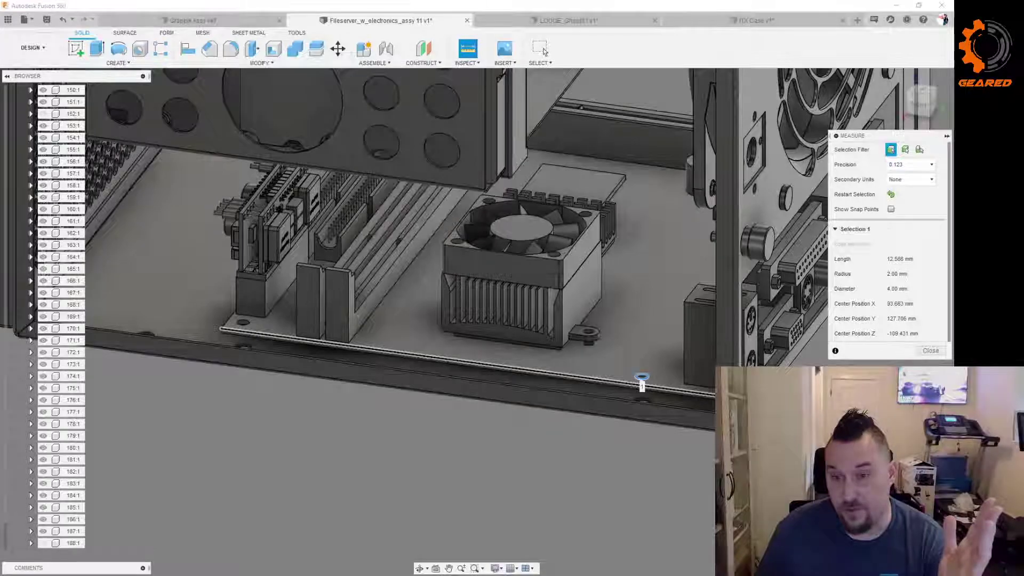
scroll(656, 386, up, 5)
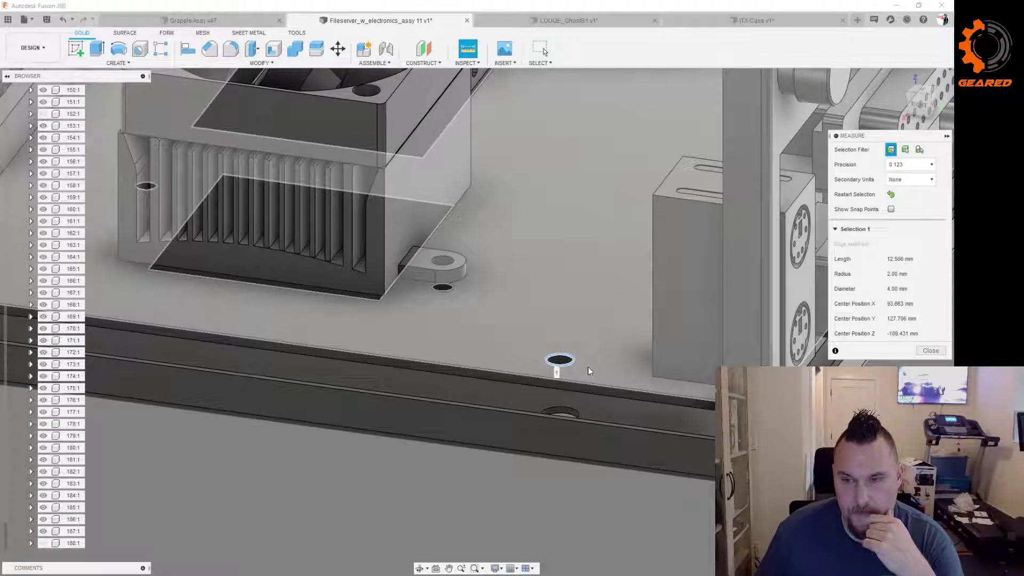
shift+middle_drag(591, 369, 688, 373)
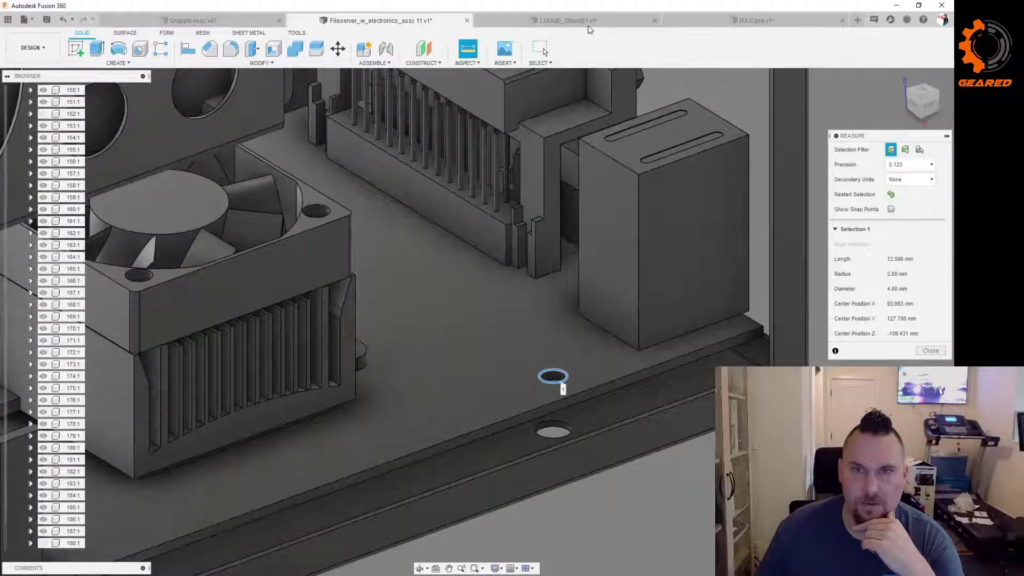
Step: Return to the LOUQE_GhostS1 design and remeasure the distance from the lower standoff's centre point to the rear opening's vertical edge
click(588, 26)
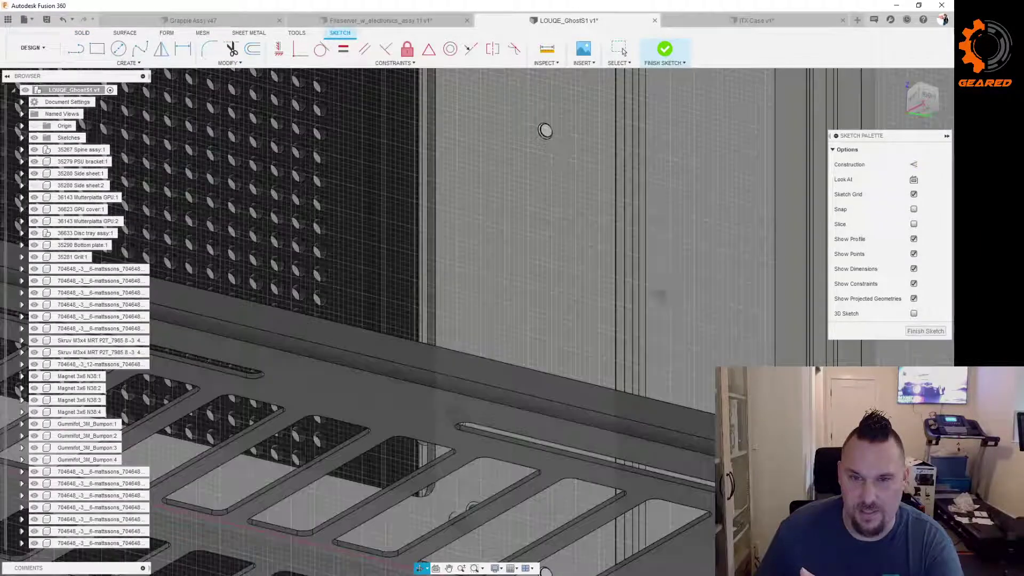
mouse_move(662, 296)
shift+middle_down()
mouse_move(667, 304)
mouse_move(637, 308)
mouse_move(647, 310)
shift+middle_up()
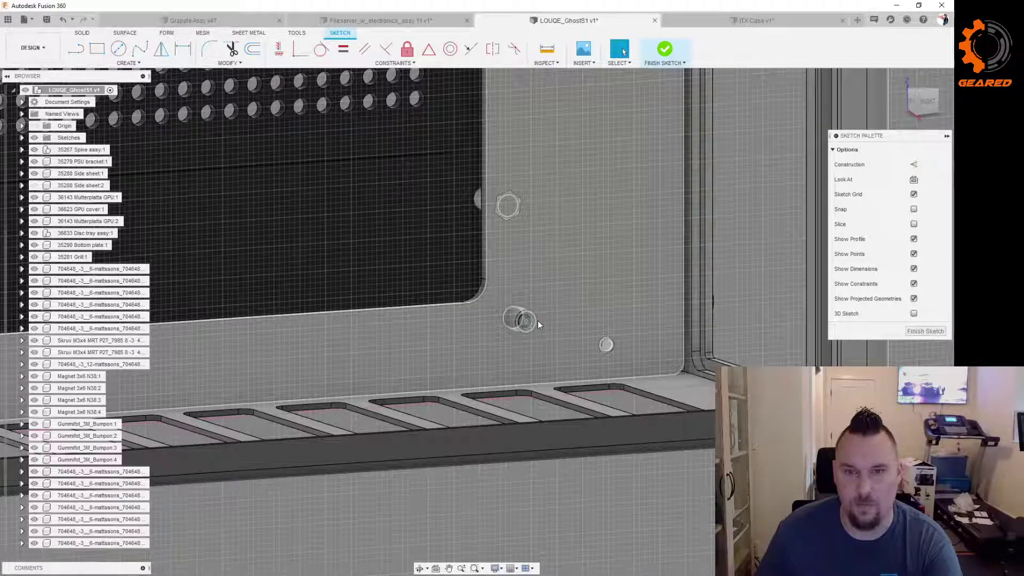
click(548, 52)
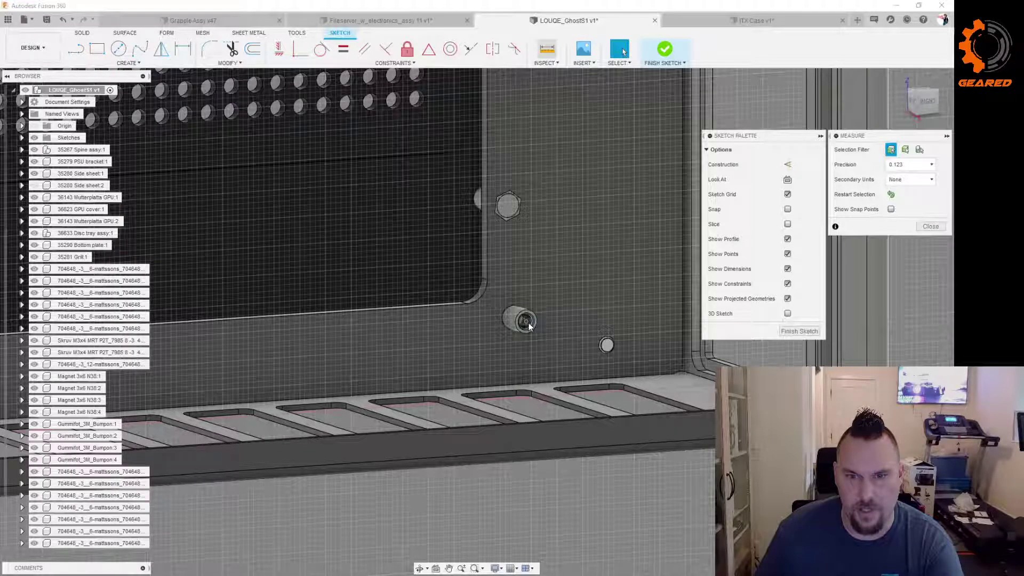
click(526, 322)
scroll(526, 322, down, 2)
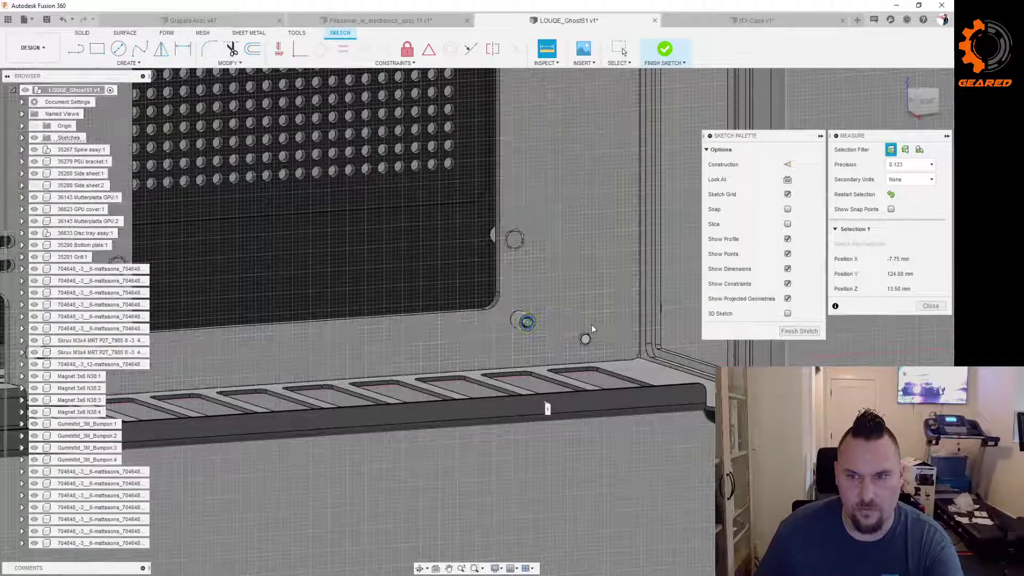
scroll(643, 324, up, 3)
click(667, 325)
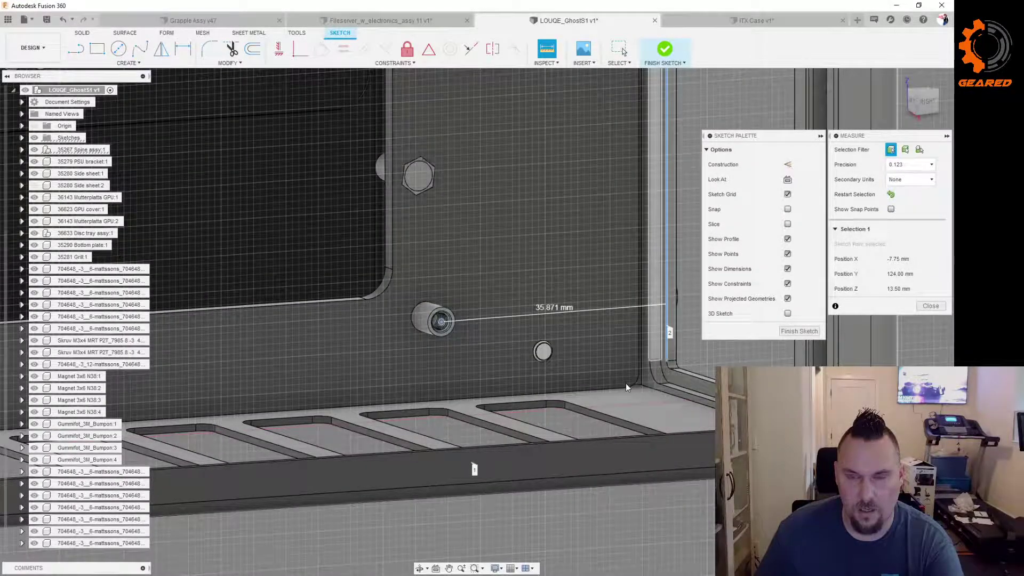
mouse_move(627, 392)
shift+middle_down()
mouse_move(662, 422)
mouse_move(464, 377)
mouse_move(469, 363)
shift+middle_up()
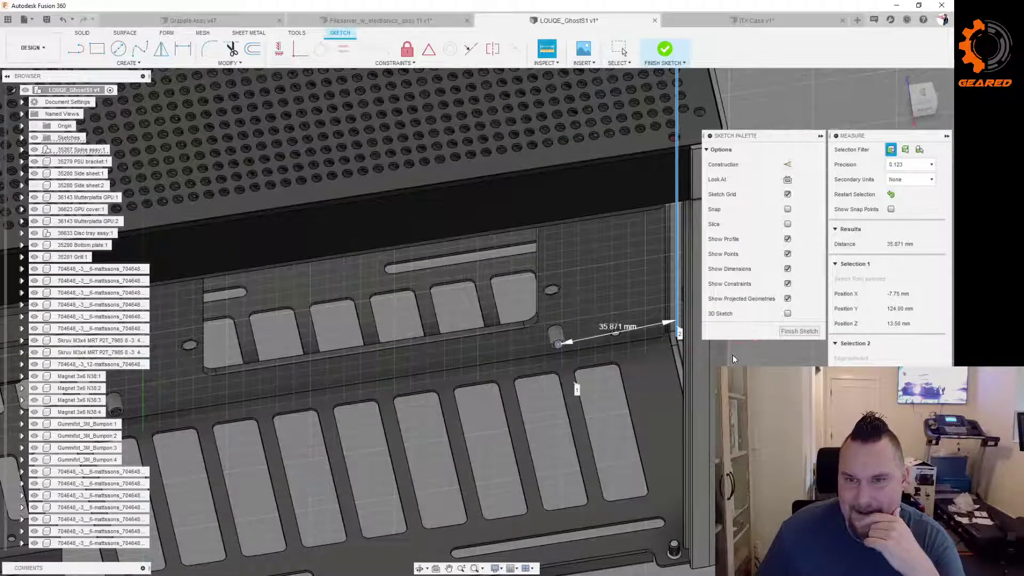
shift+middle_drag(733, 354, 705, 272)
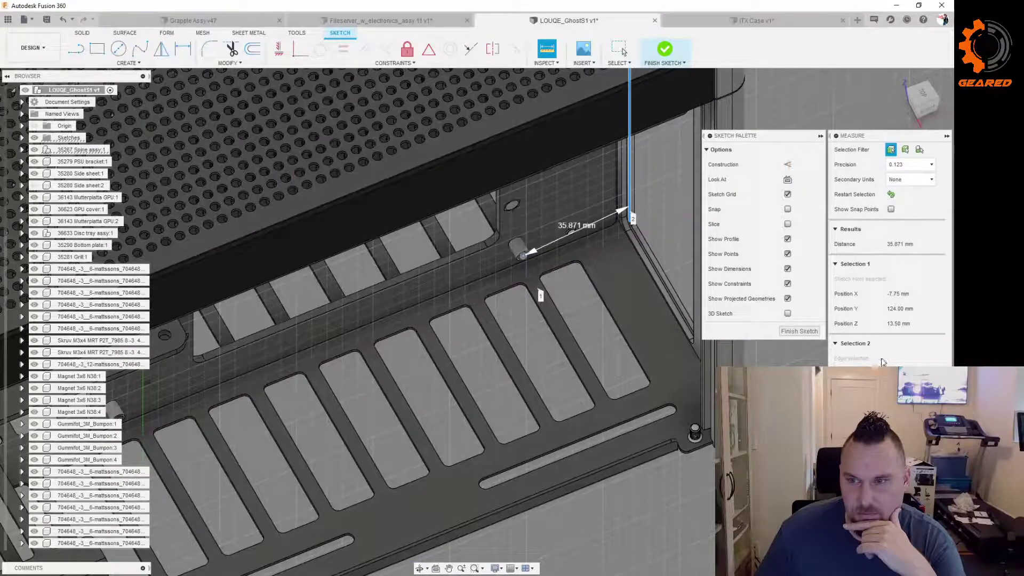
Step: Measure the distance from the lower standoff's centre point to the narrow face bordering the rear opening
click(546, 49)
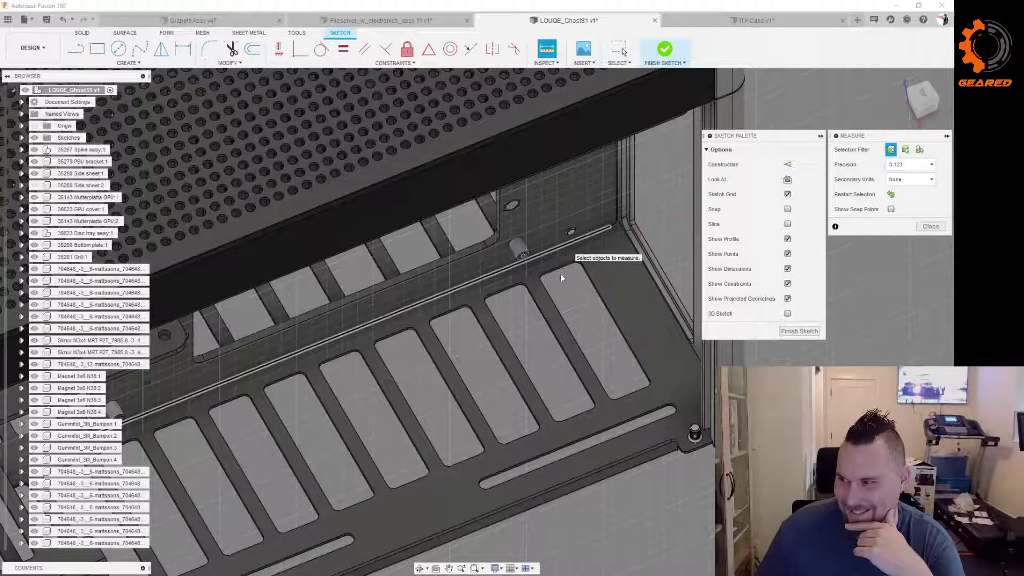
scroll(527, 258, up, 3)
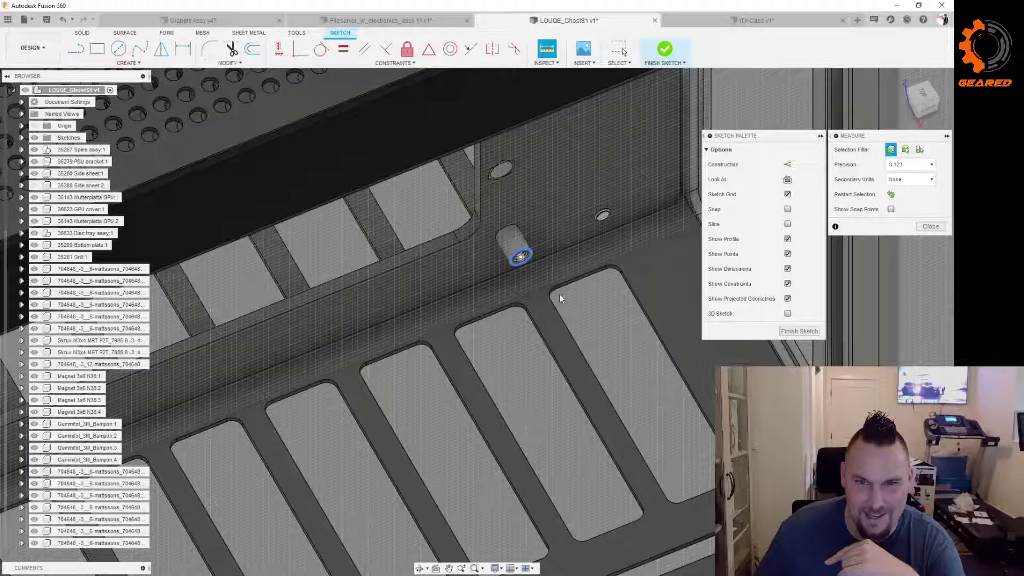
click(520, 259)
scroll(621, 244, down, 3)
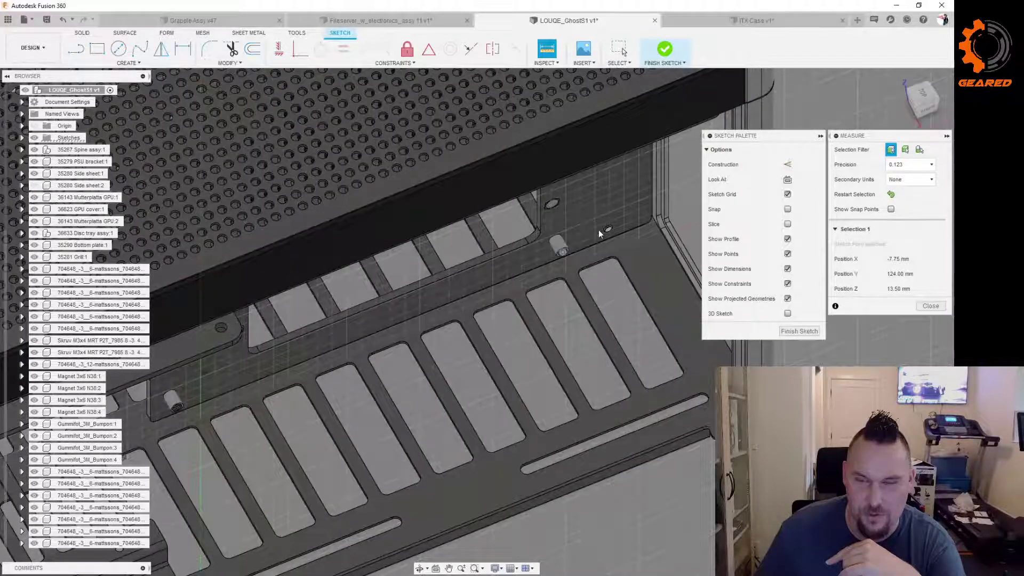
scroll(635, 213, up, 3)
scroll(679, 195, up, 3)
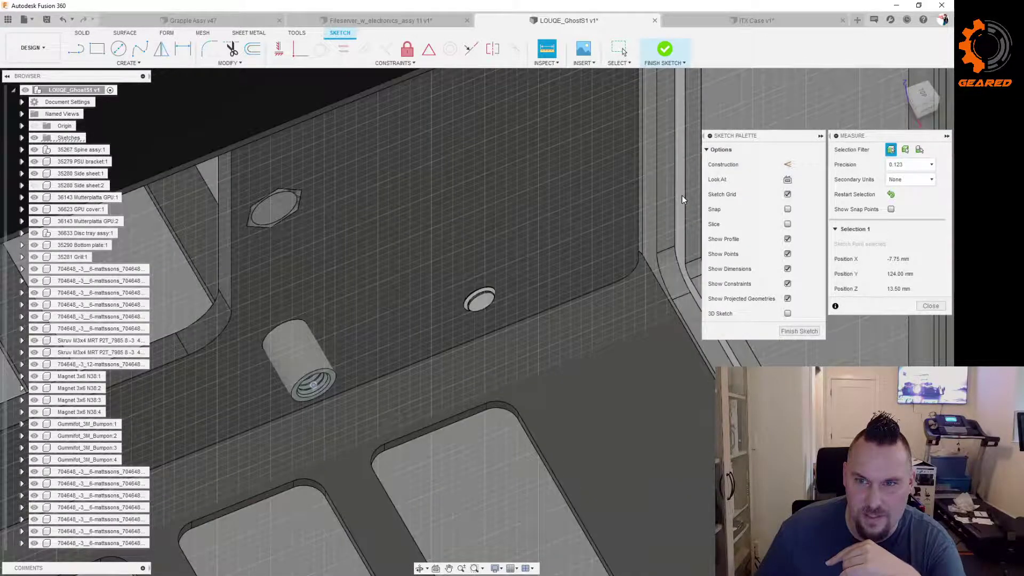
click(681, 194)
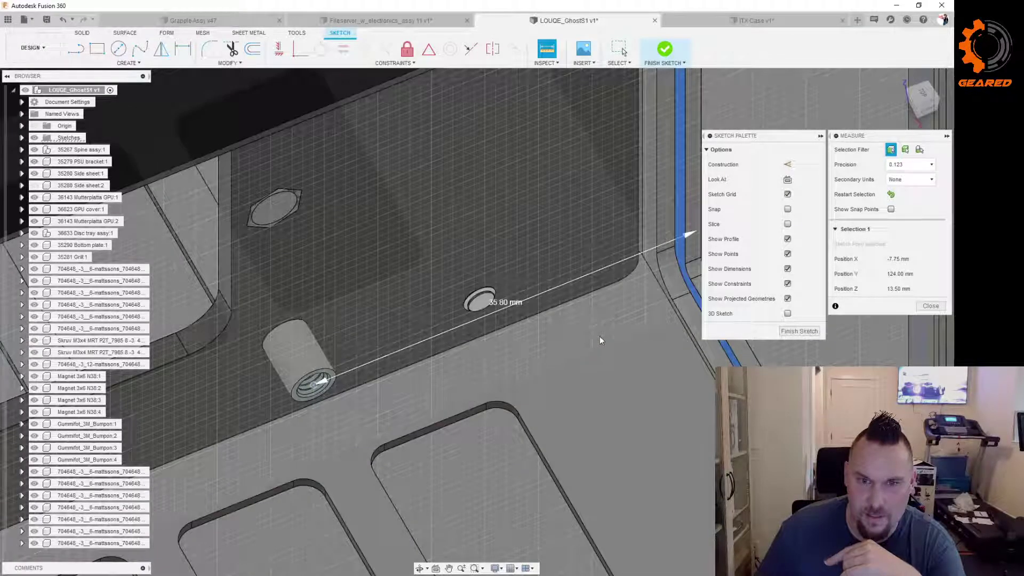
click(601, 334)
scroll(601, 334, down, 2)
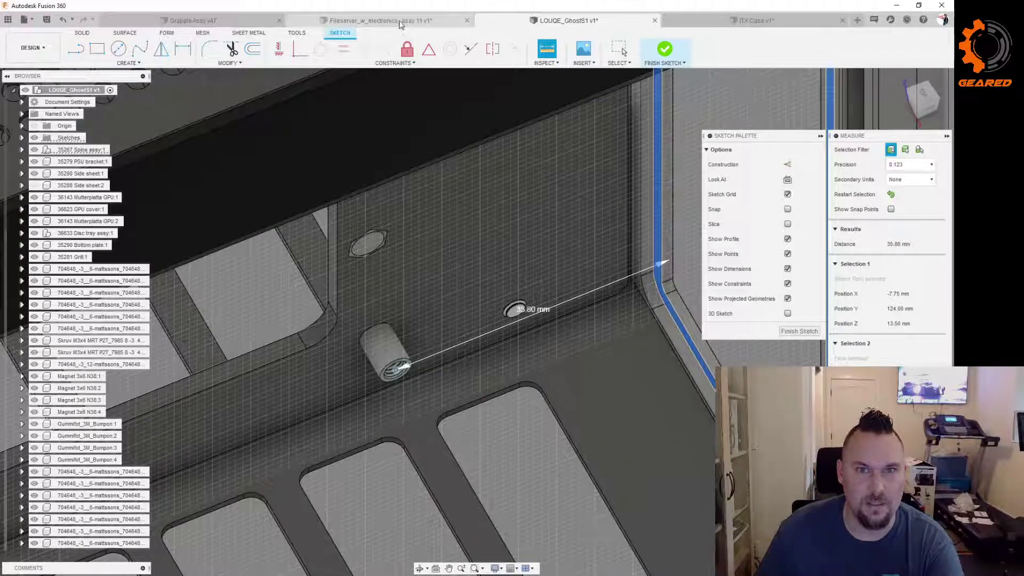
Step: Switch to the ITX Case design and undo the sketch created on the standoff's top face
click(400, 23)
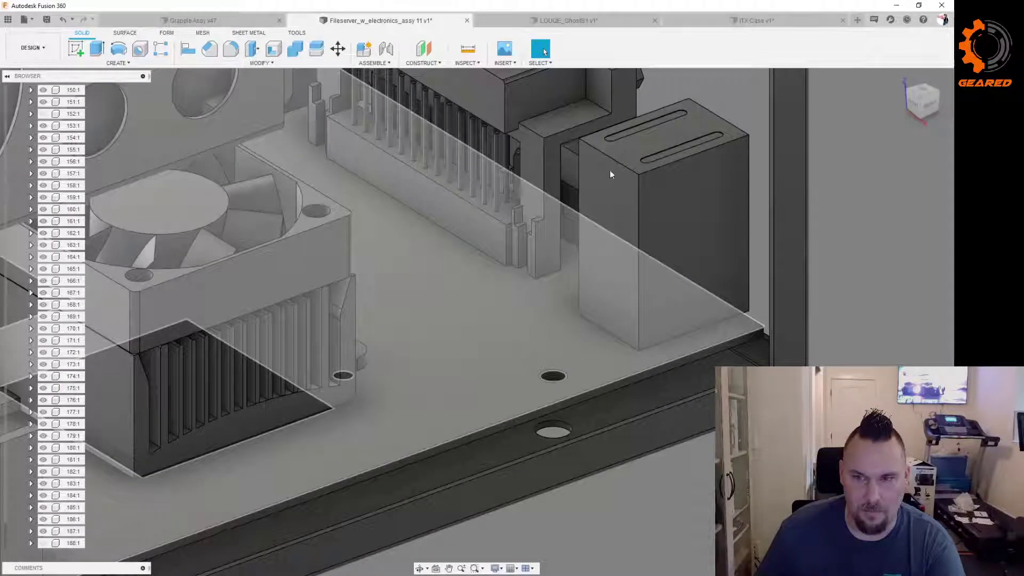
click(755, 21)
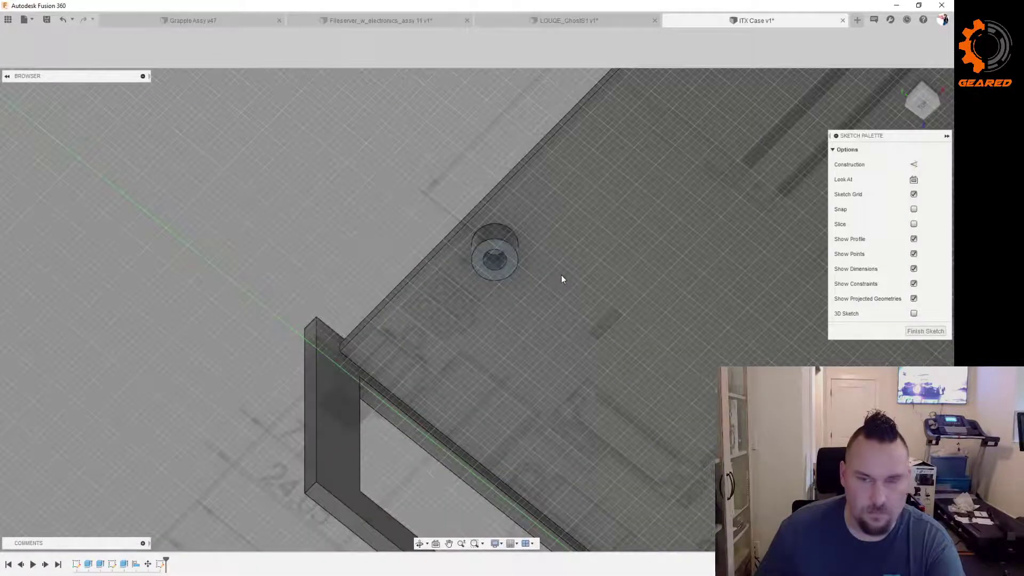
scroll(518, 269, down, 3)
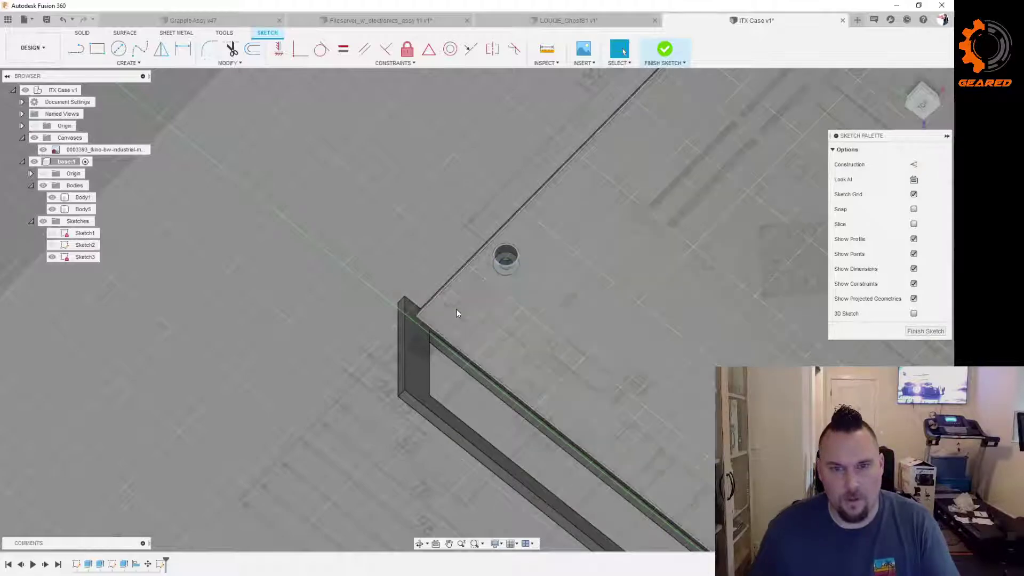
shift+middle_drag(346, 326, 666, 320)
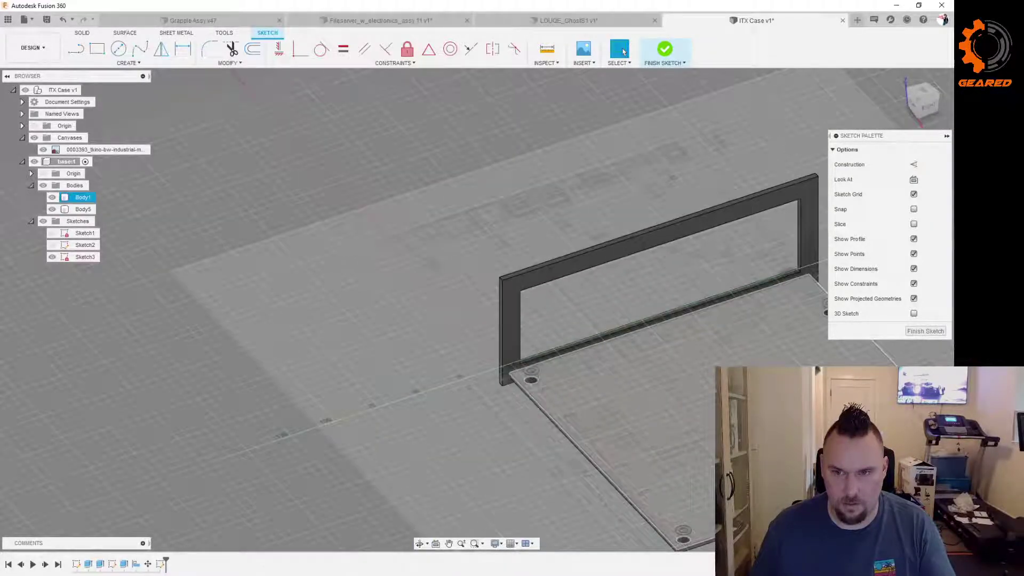
key(ctrl+z)
key(ctrl+z)
Step: Measure the distance from the hole edge of the standoff nearest the frame's corner to the I/O frame's inward-facing face
mouse_move(446, 281)
shift+middle_down()
mouse_move(549, 290)
mouse_move(658, 249)
mouse_move(647, 236)
mouse_move(596, 244)
shift+middle_up()
middle_drag(554, 172, 568, 213)
scroll(558, 176, down, 3)
scroll(512, 147, up, 3)
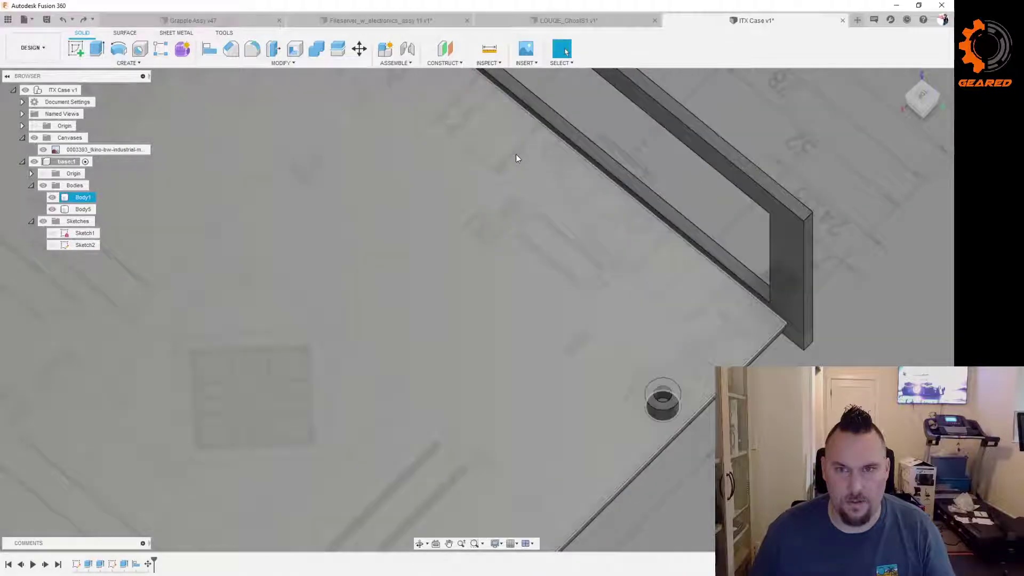
scroll(659, 244, up, 1)
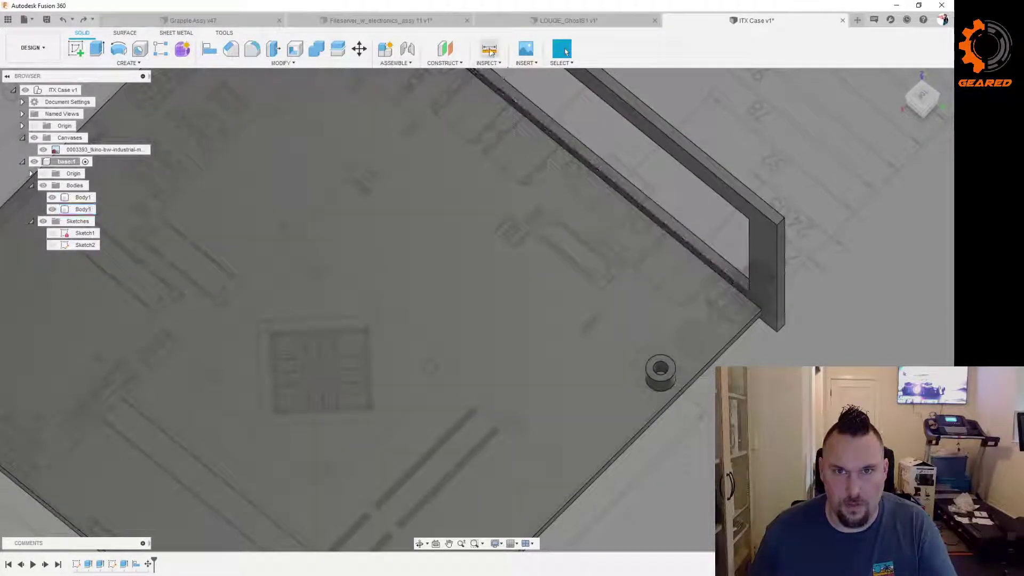
click(490, 52)
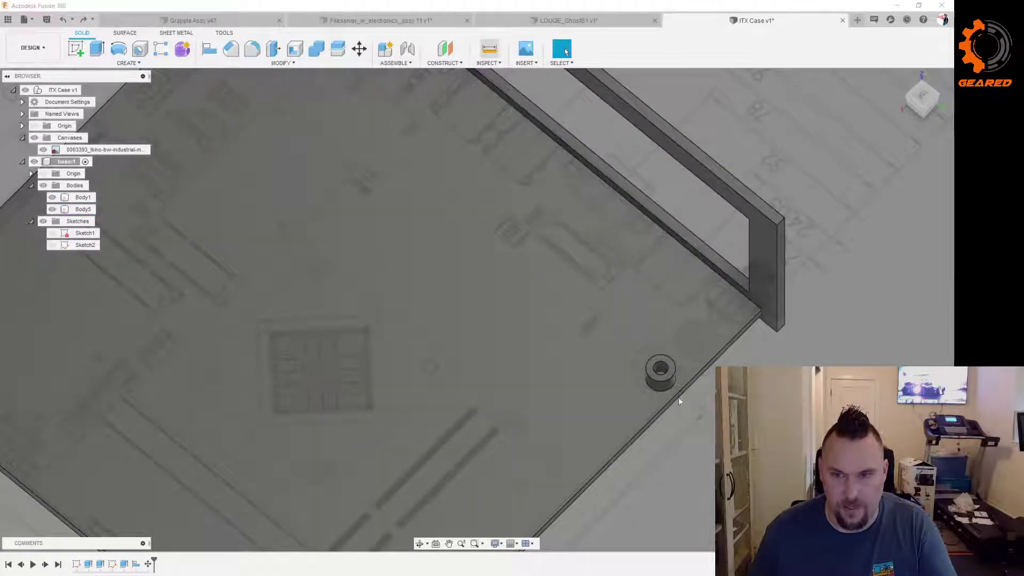
click(664, 368)
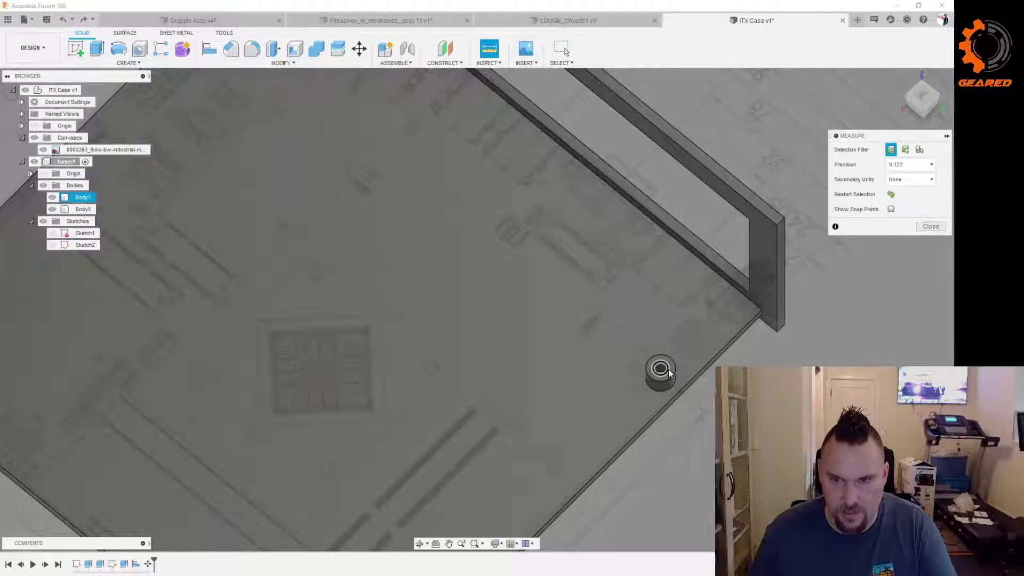
click(768, 298)
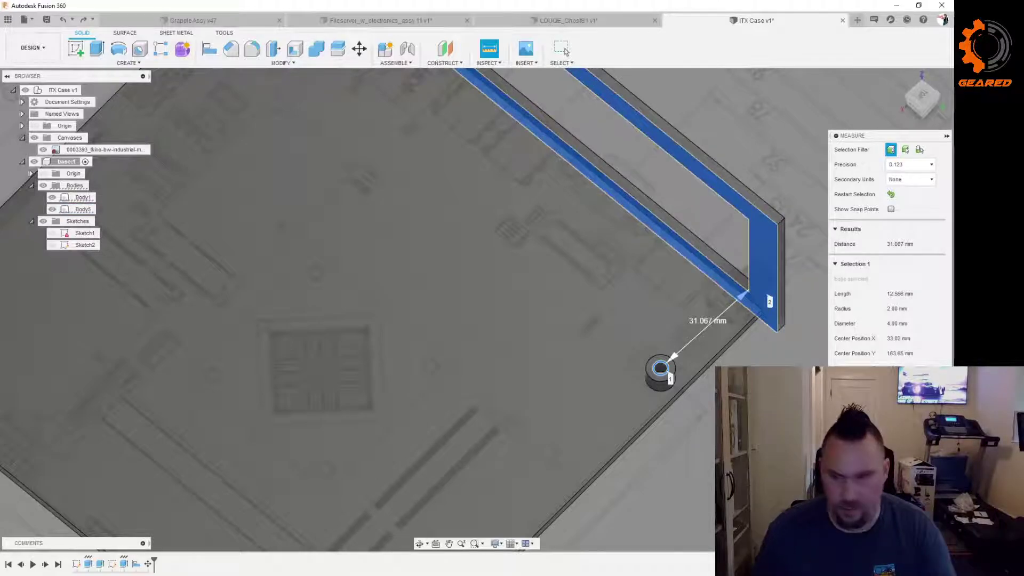
key(Escape)
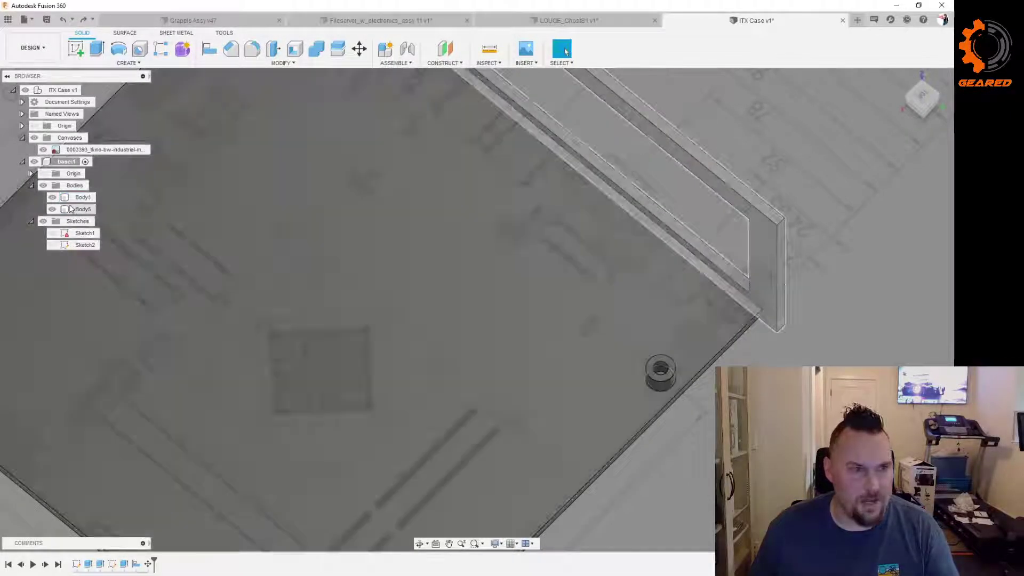
right_click(72, 209)
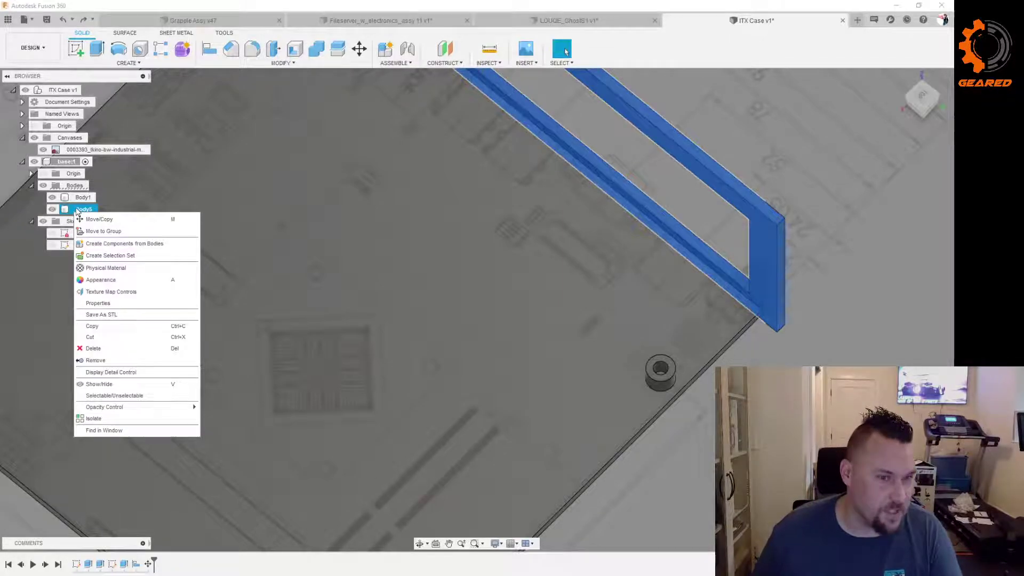
click(99, 219)
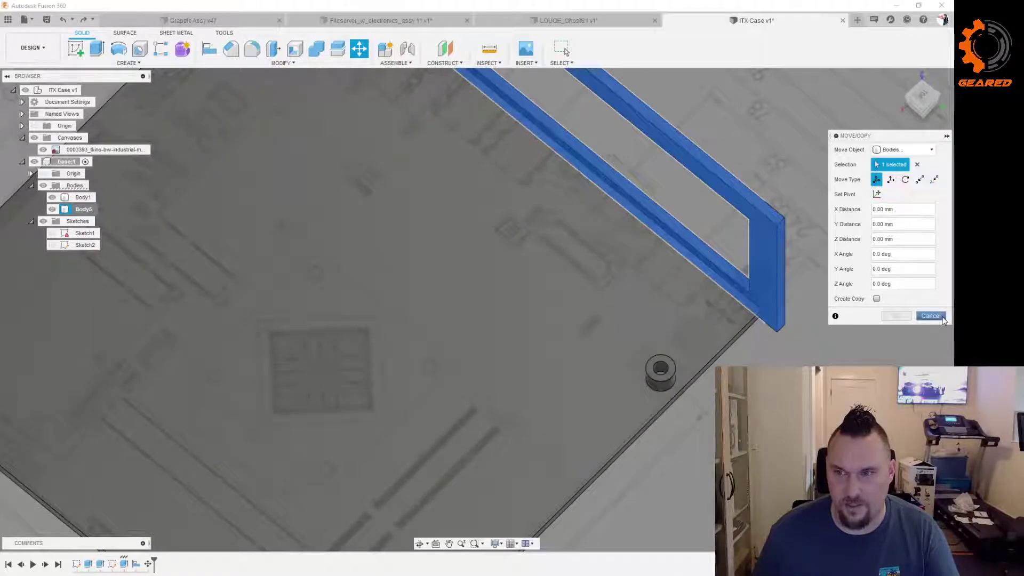
click(931, 315)
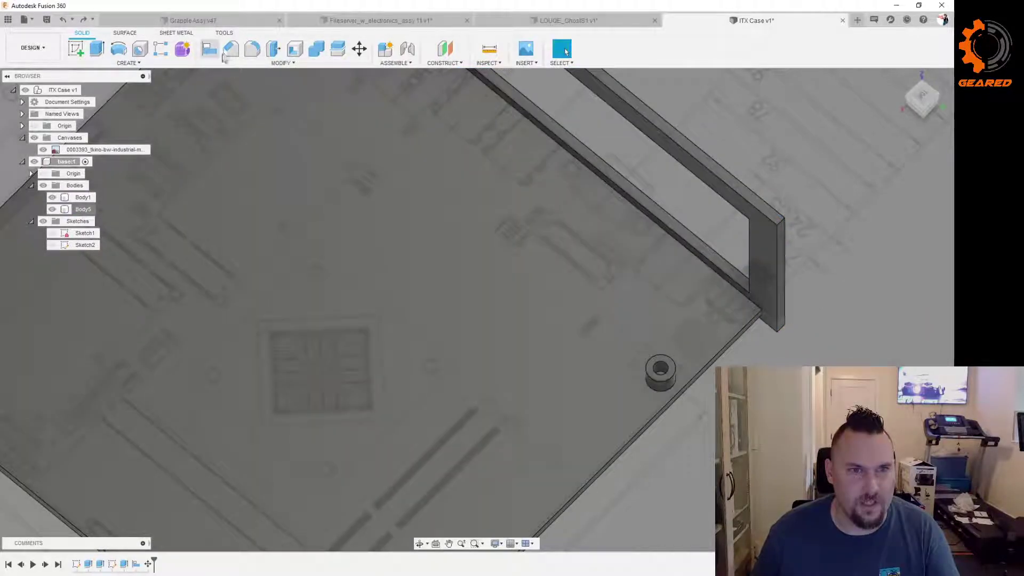
Step: Try to align the I/O frame's face with the hole of the standoff nearest its corner, including the flipped direction
click(217, 56)
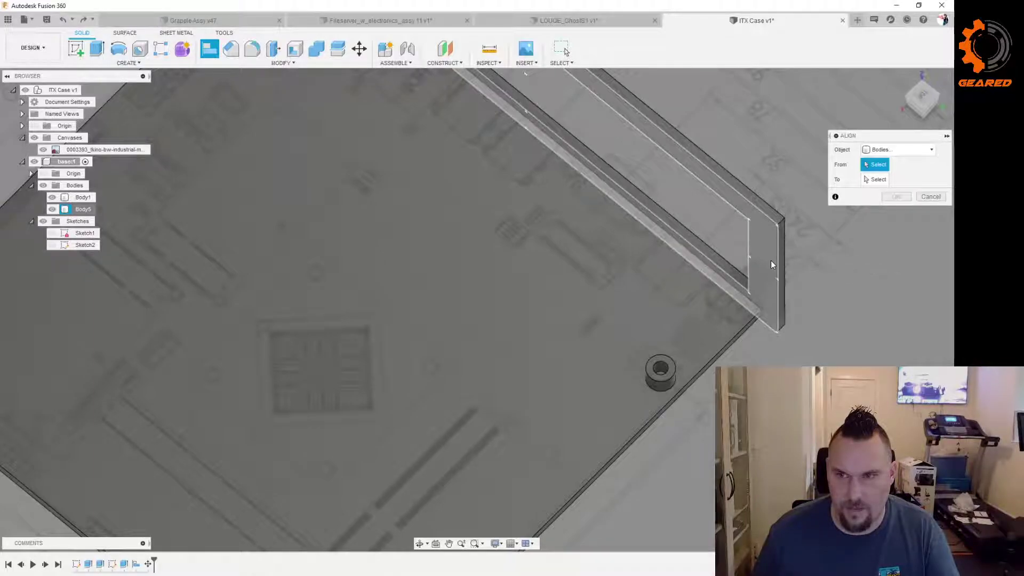
click(770, 260)
scroll(667, 363, up, 5)
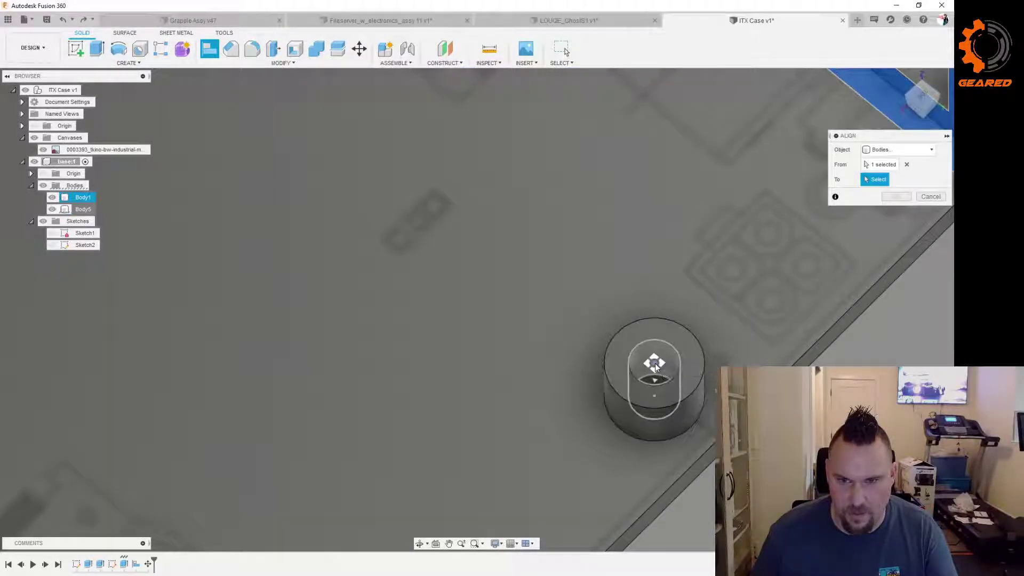
click(654, 363)
scroll(655, 363, down, 6)
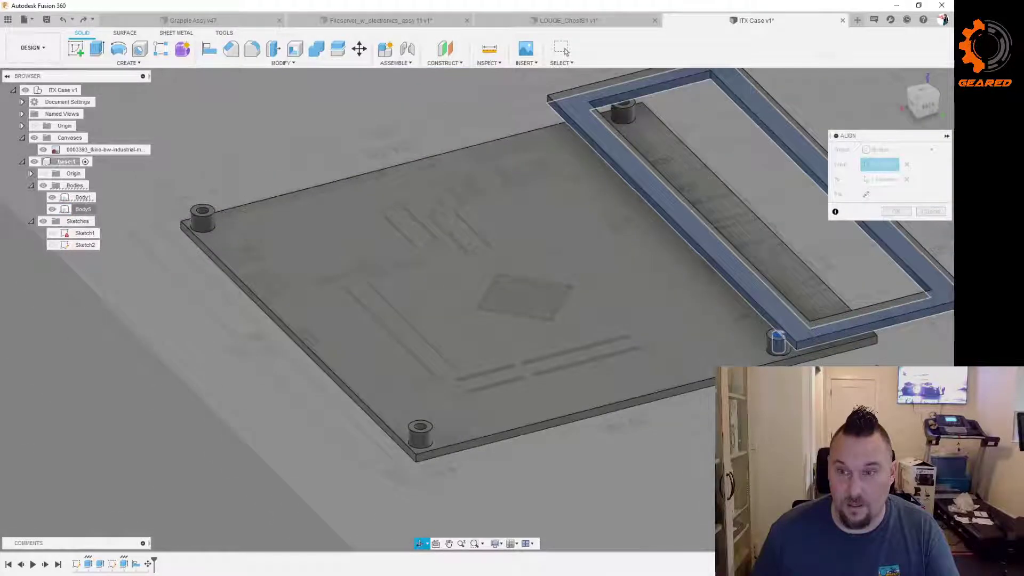
click(867, 196)
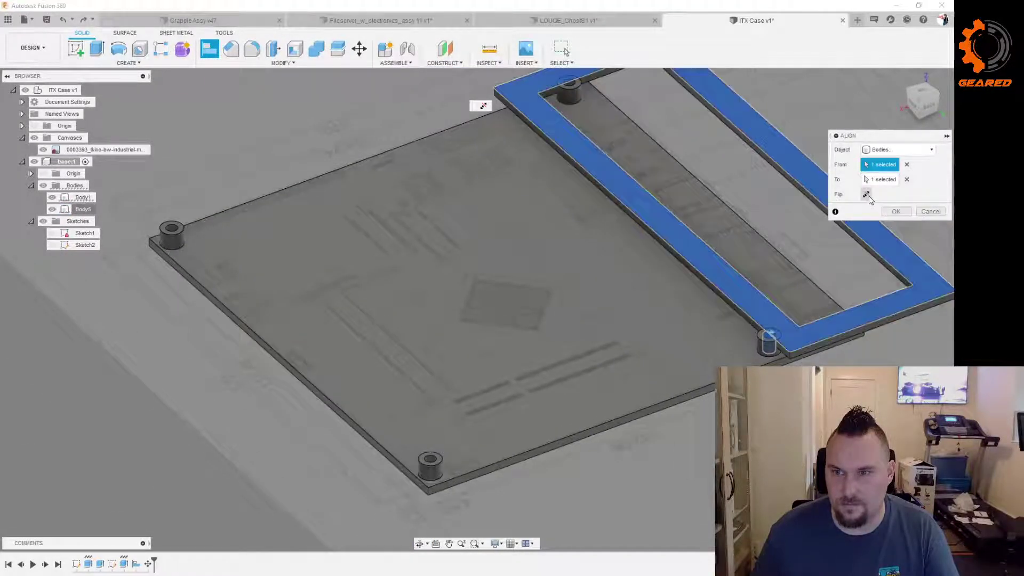
click(868, 196)
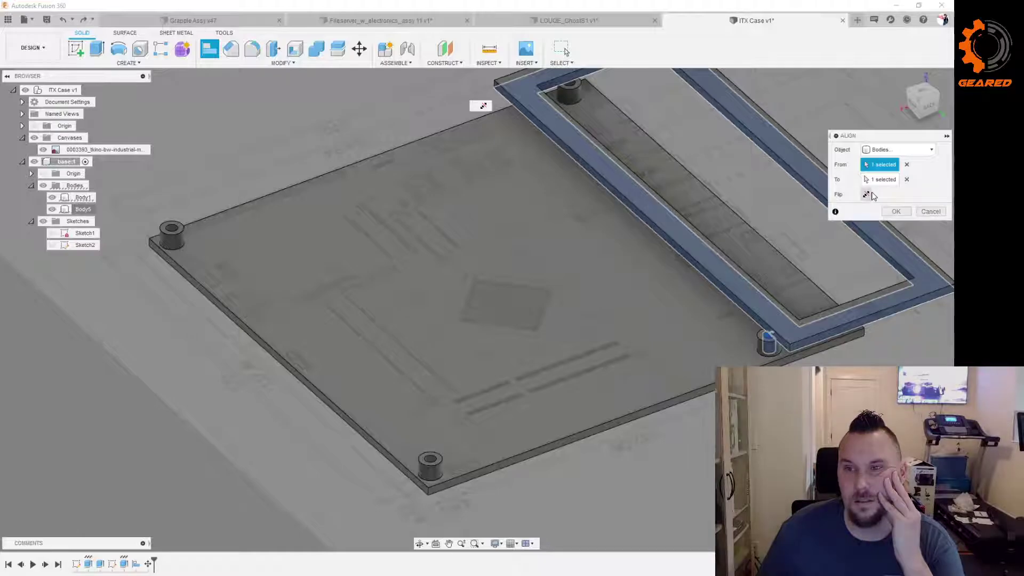
click(929, 211)
Step: Try to align the lower edge of the I/O frame's opening with the nearest standoff's hole, flipping it and switching the object type to Components
scroll(705, 318, down, 4)
click(827, 342)
click(812, 310)
scroll(828, 331, up, 4)
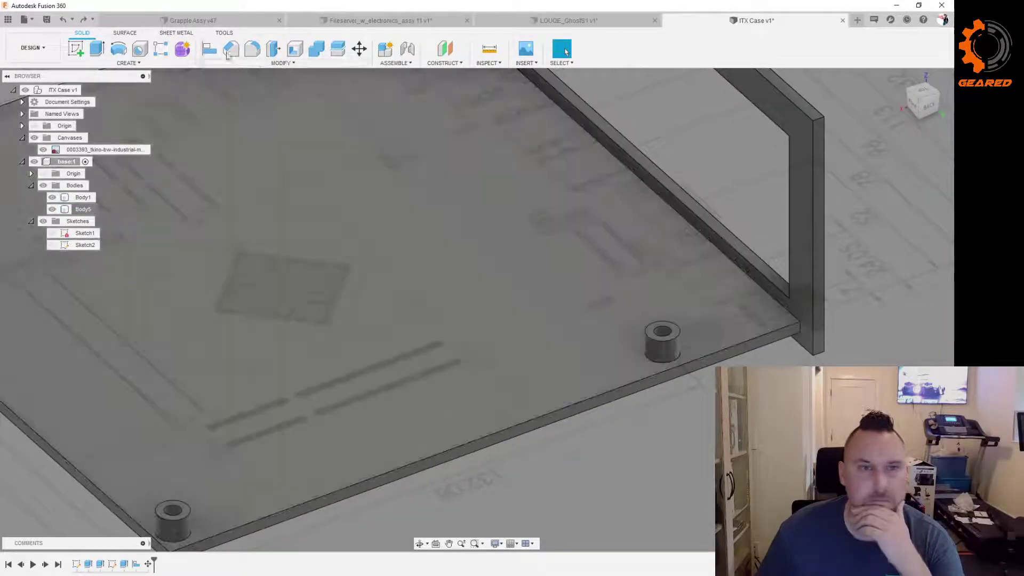
click(210, 49)
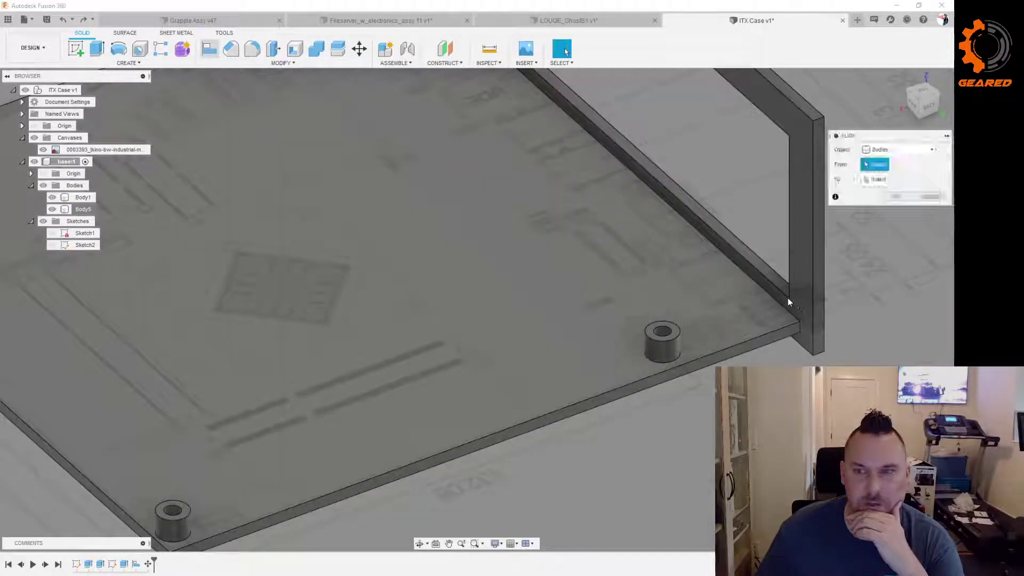
shift+middle_drag(797, 310, 832, 315)
click(720, 302)
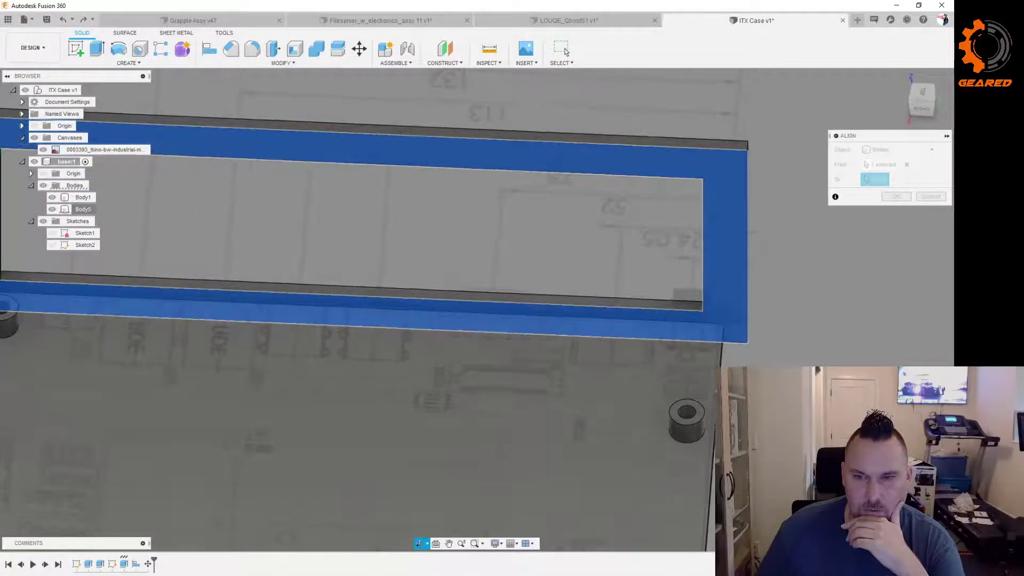
click(907, 164)
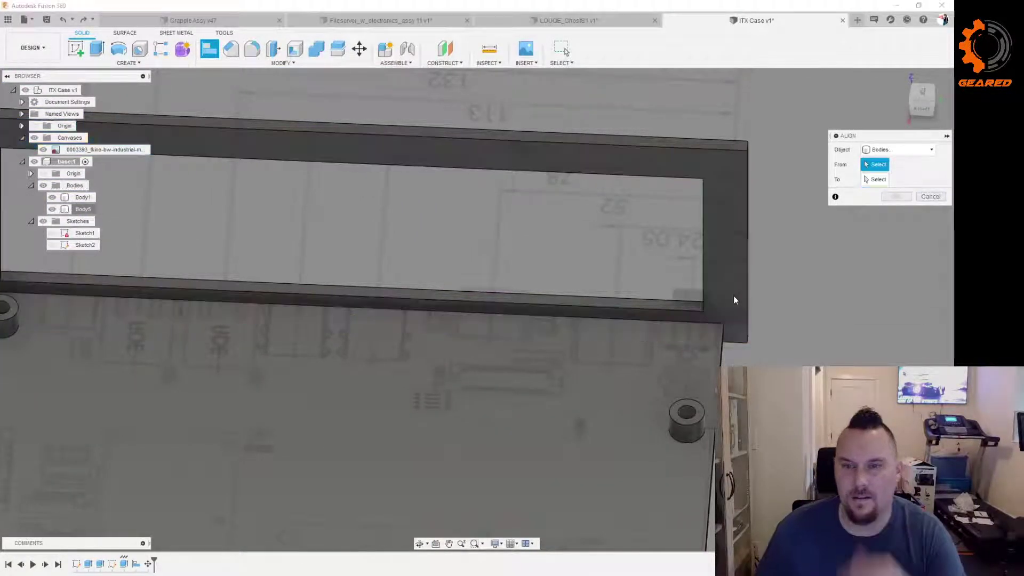
click(689, 311)
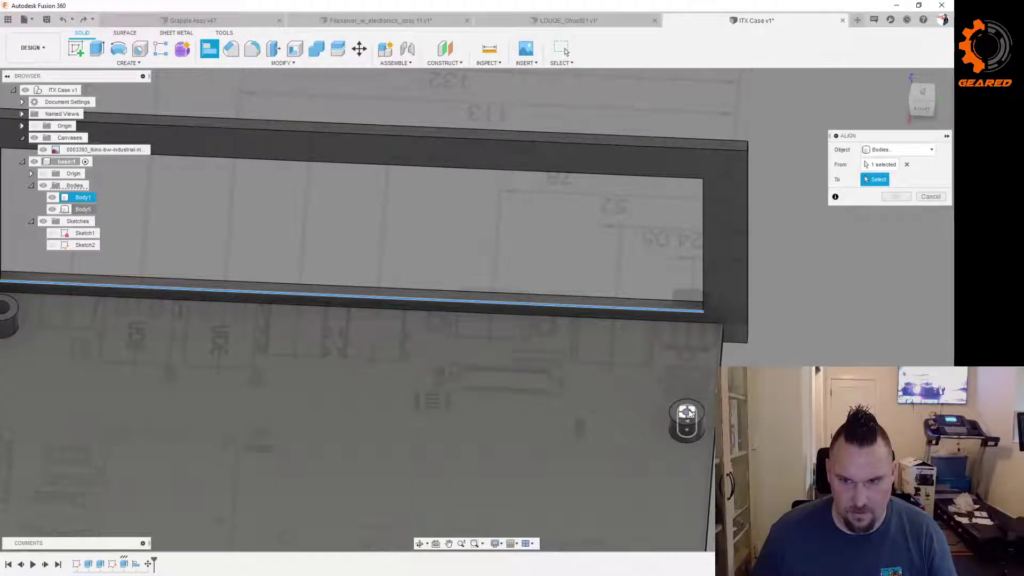
click(687, 413)
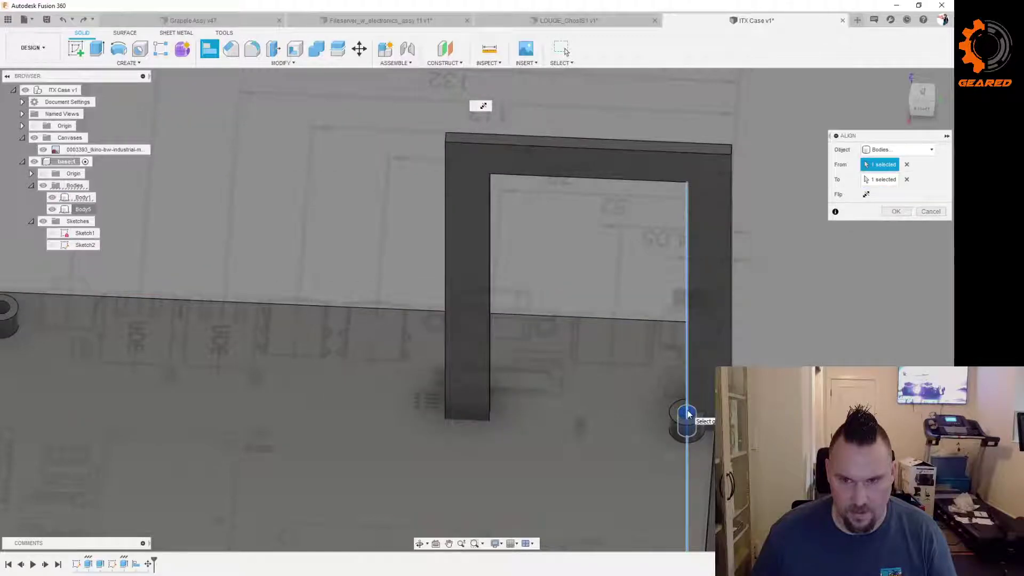
click(866, 195)
click(866, 195)
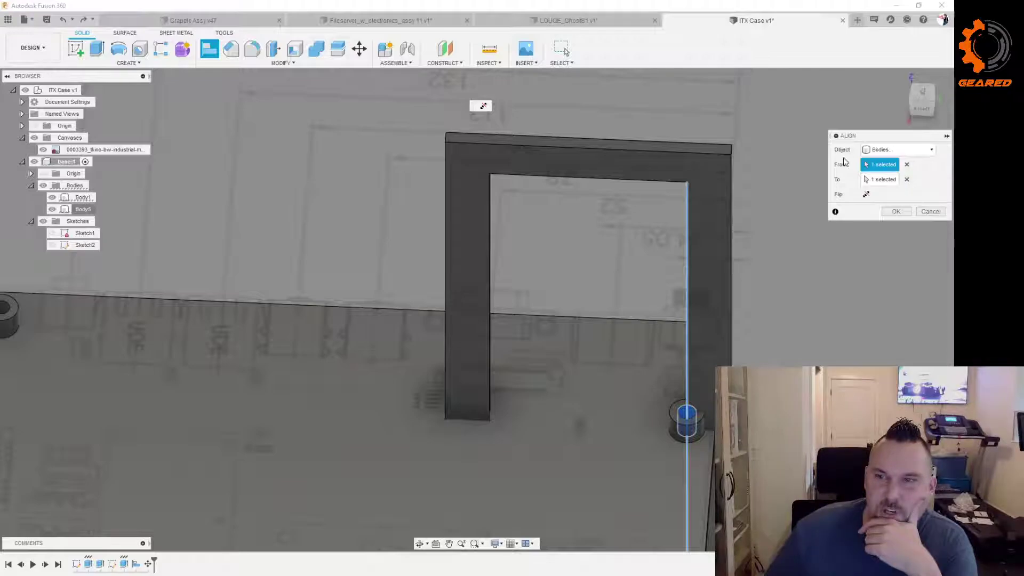
click(866, 196)
click(907, 149)
click(888, 161)
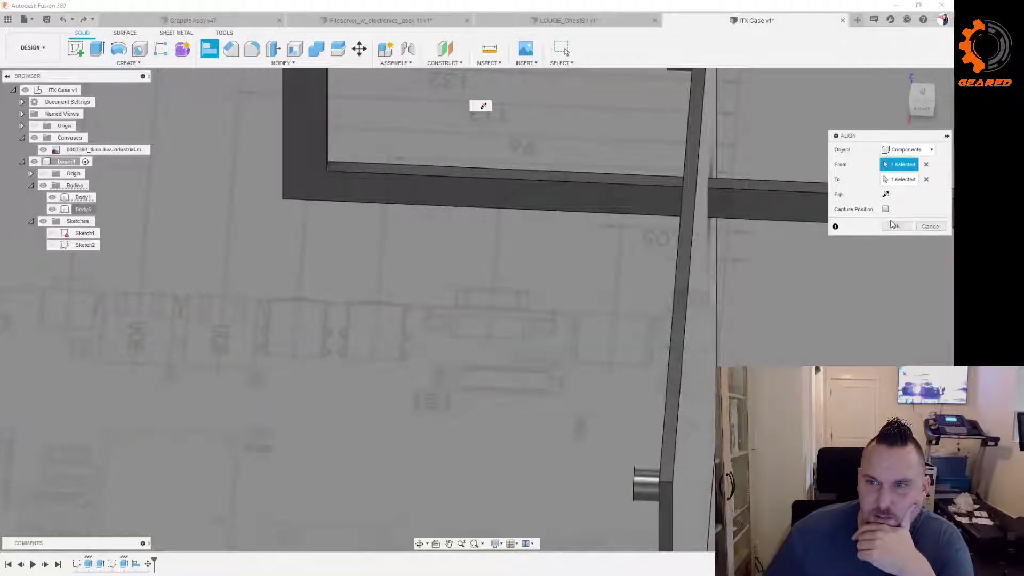
click(931, 226)
scroll(818, 263, down, 3)
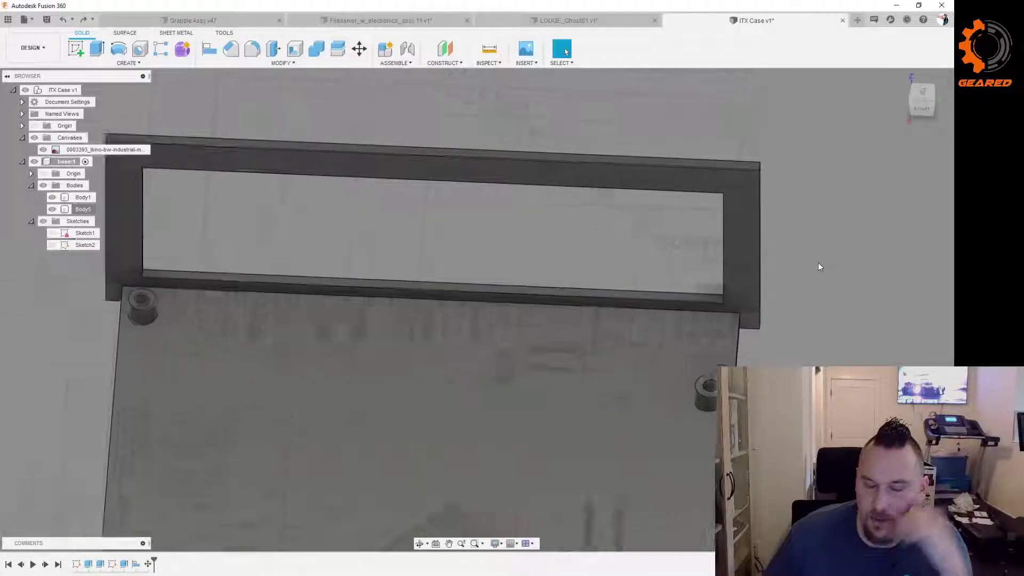
mouse_move(822, 249)
shift+middle_down()
mouse_move(810, 256)
mouse_move(818, 266)
shift+middle_up()
scroll(818, 265, down, 3)
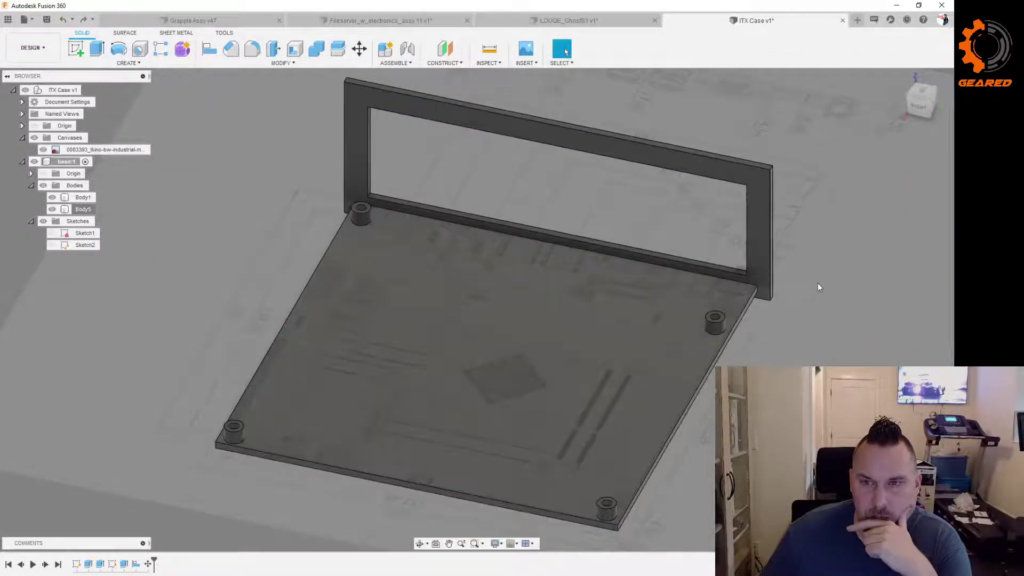
scroll(791, 195, up, 2)
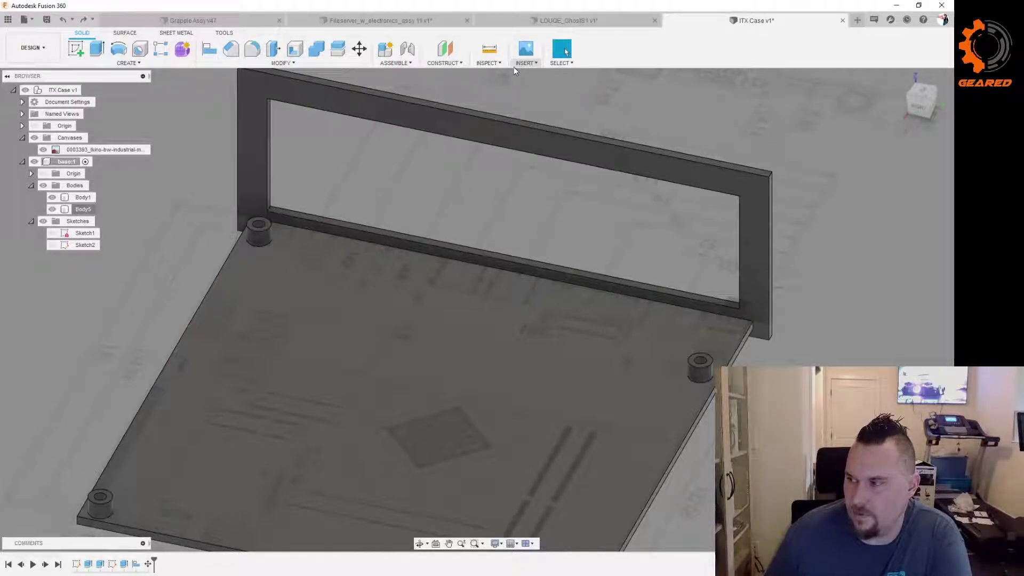
click(503, 122)
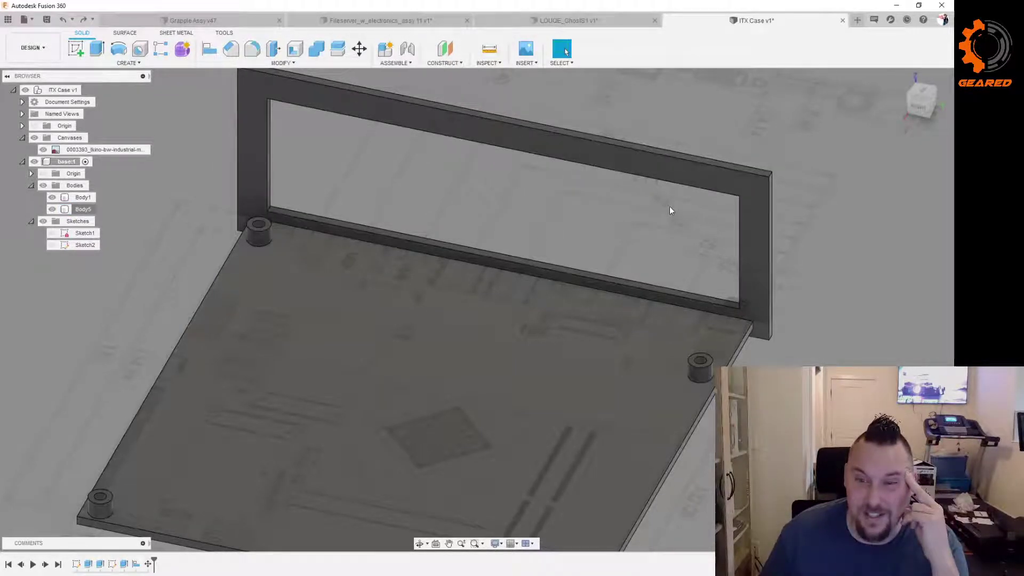
mouse_move(827, 336)
shift+middle_down()
mouse_move(802, 338)
mouse_move(814, 325)
mouse_move(814, 339)
shift+middle_up()
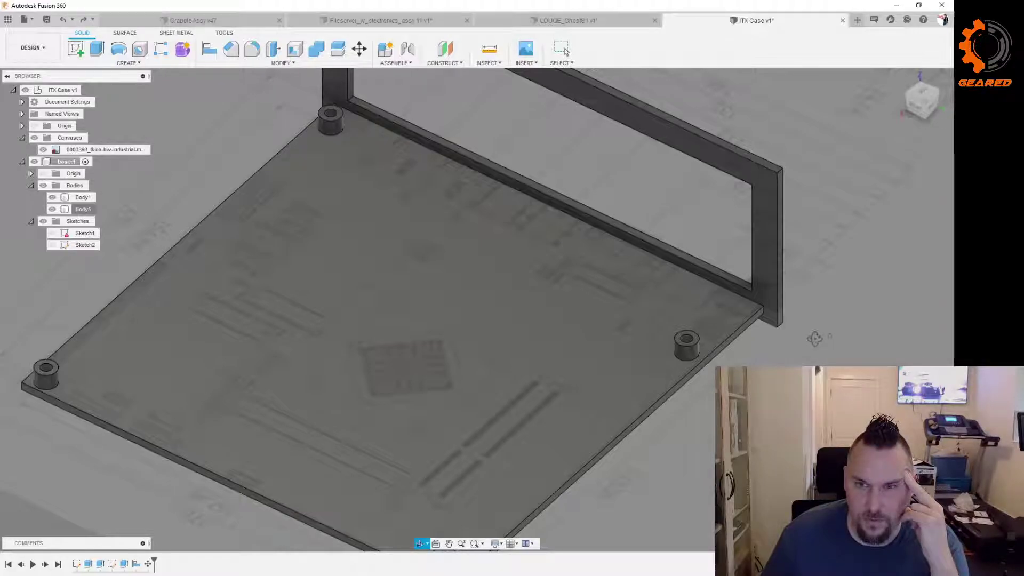
key(Escape)
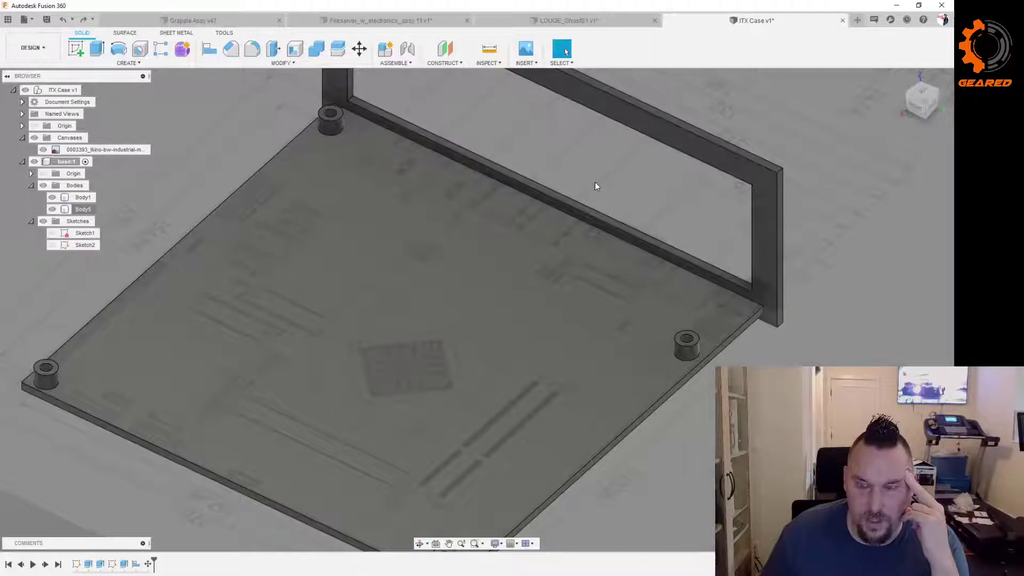
scroll(558, 209, down, 2)
scroll(674, 213, up, 3)
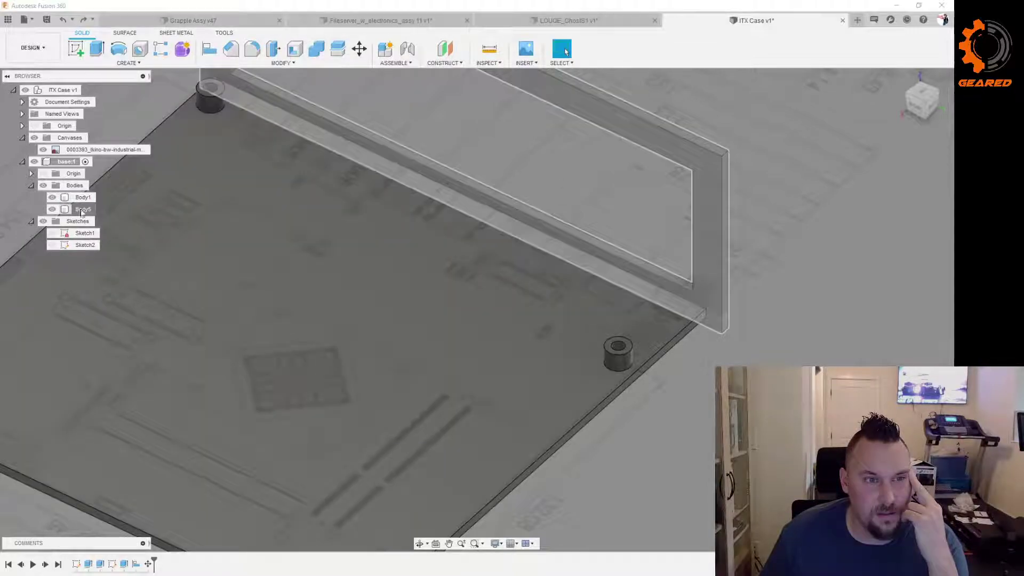
Step: Move the I/O frame point to point, from its opening's lower corner near the standoff to the centre of that standoff's top
right_click(81, 210)
click(140, 218)
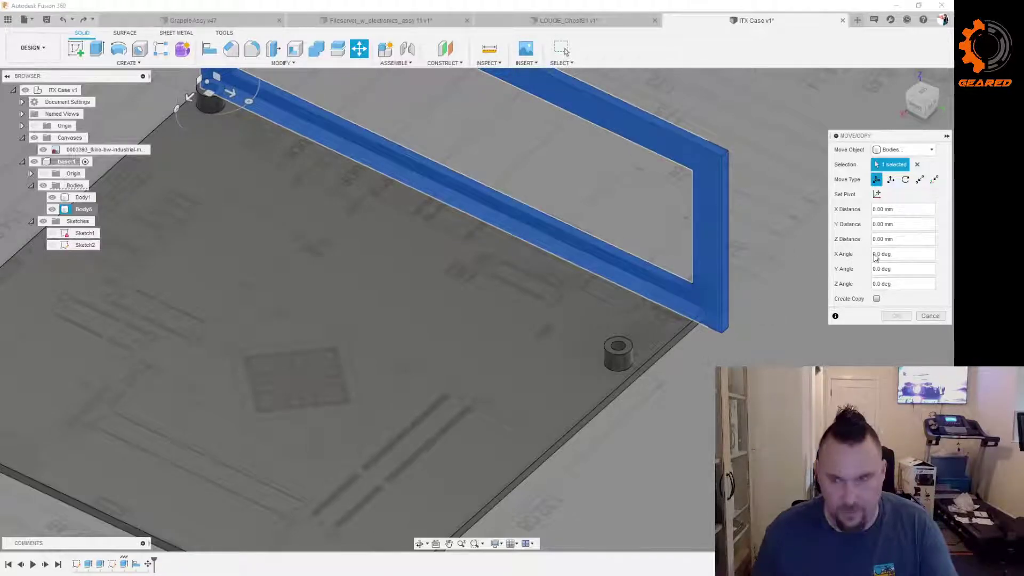
click(920, 180)
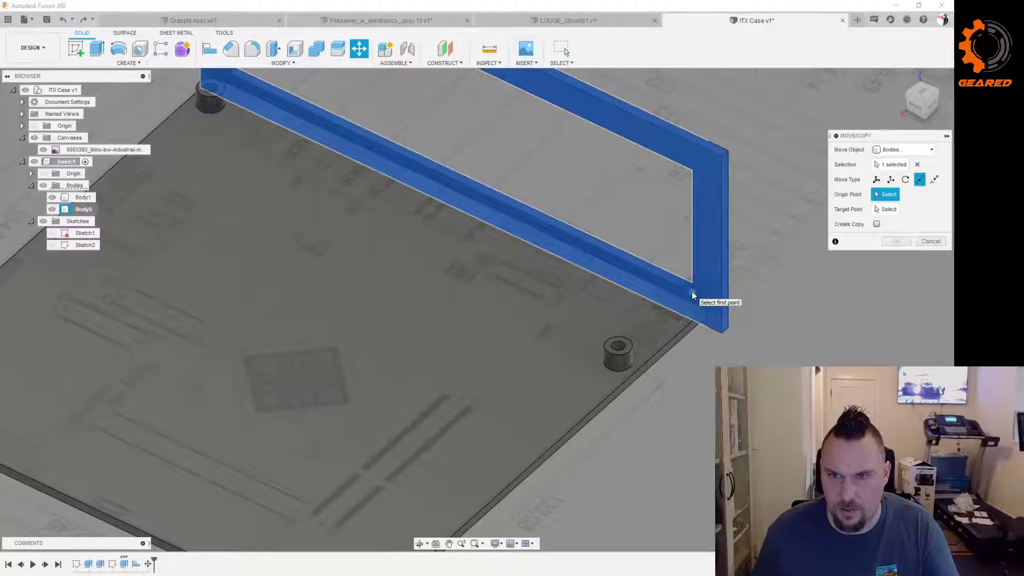
click(692, 291)
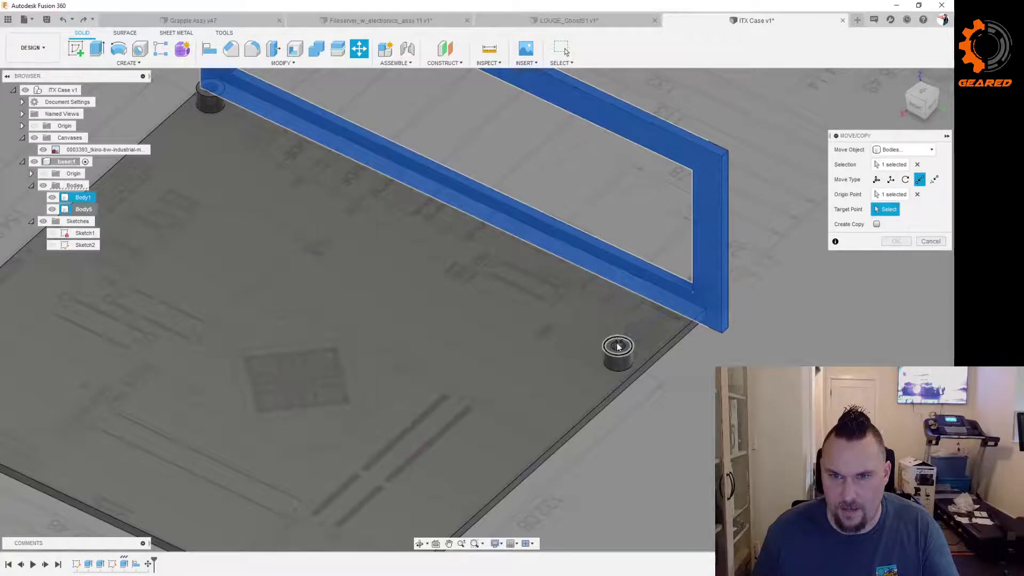
click(617, 347)
shift+middle_drag(711, 347, 758, 299)
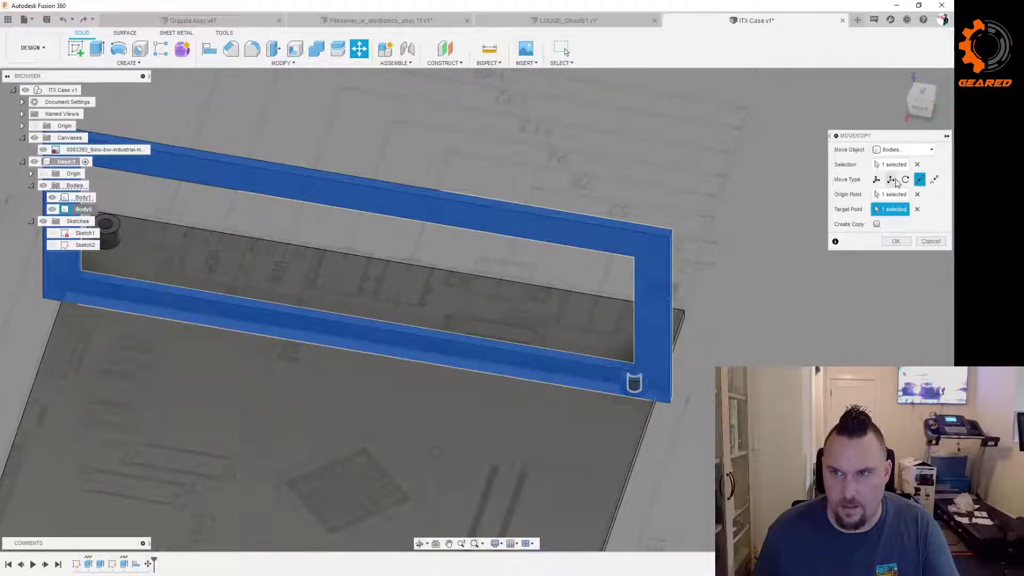
click(876, 180)
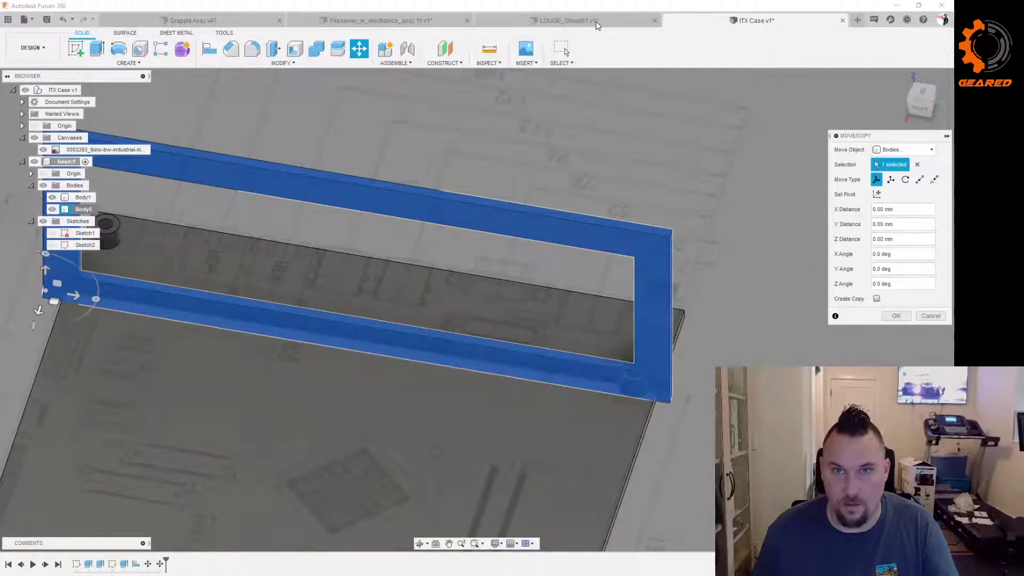
key(Escape)
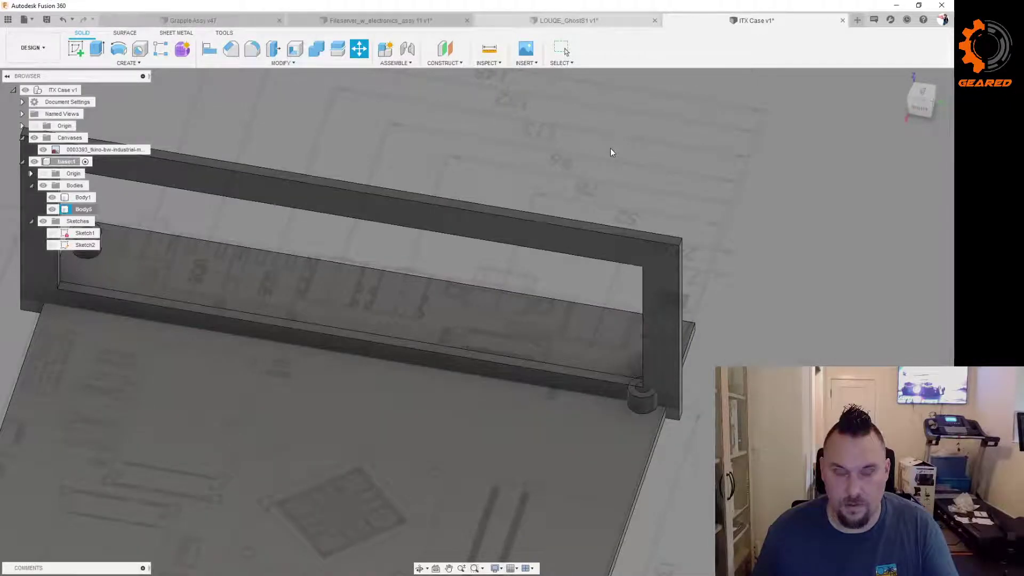
Step: Switch to the LOUQE_GhostS1 design and measure the distance from the lower standoff's centre point to the rear opening's vertical edge
key(ctrl+Tab)
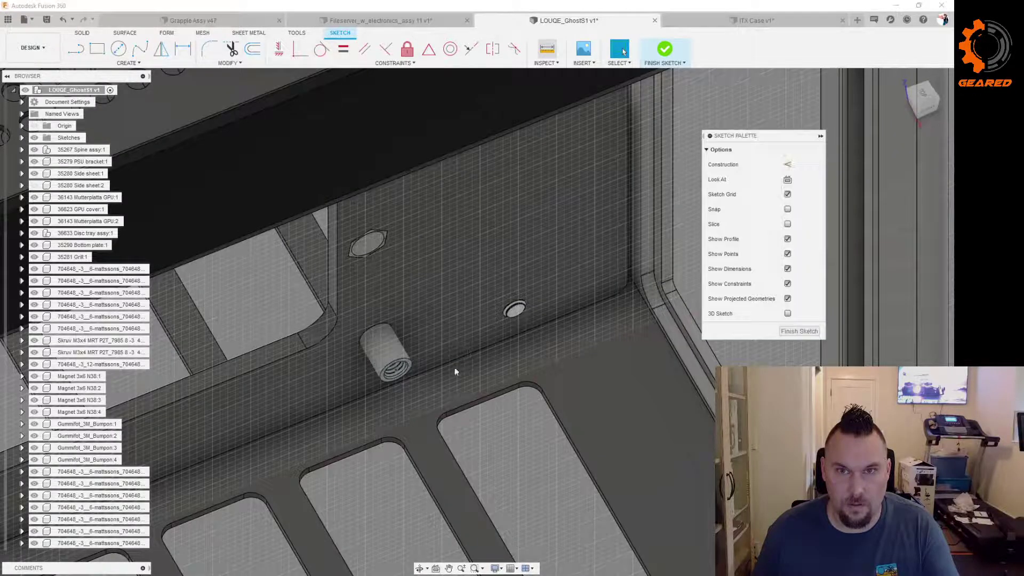
key(i)
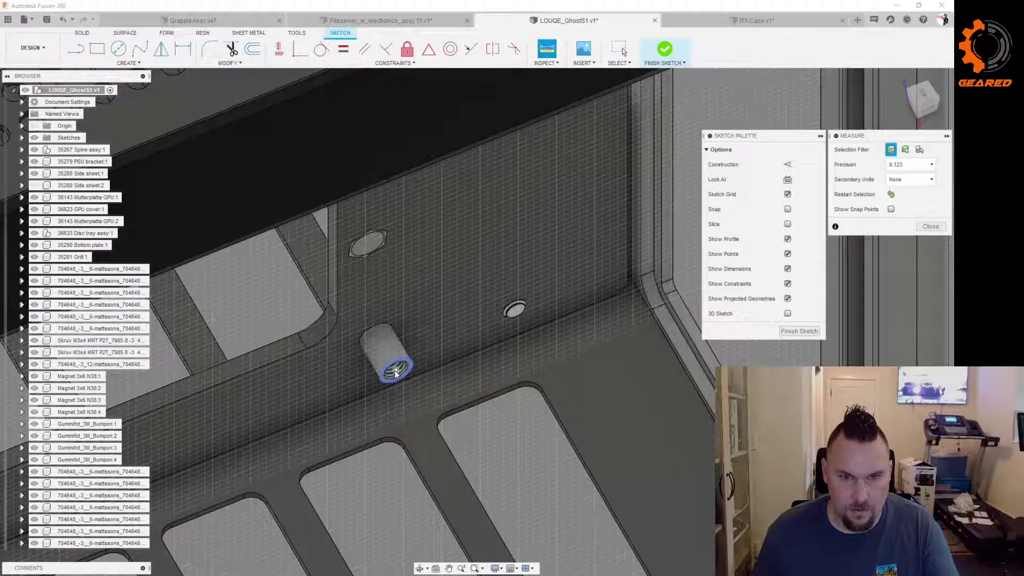
click(396, 372)
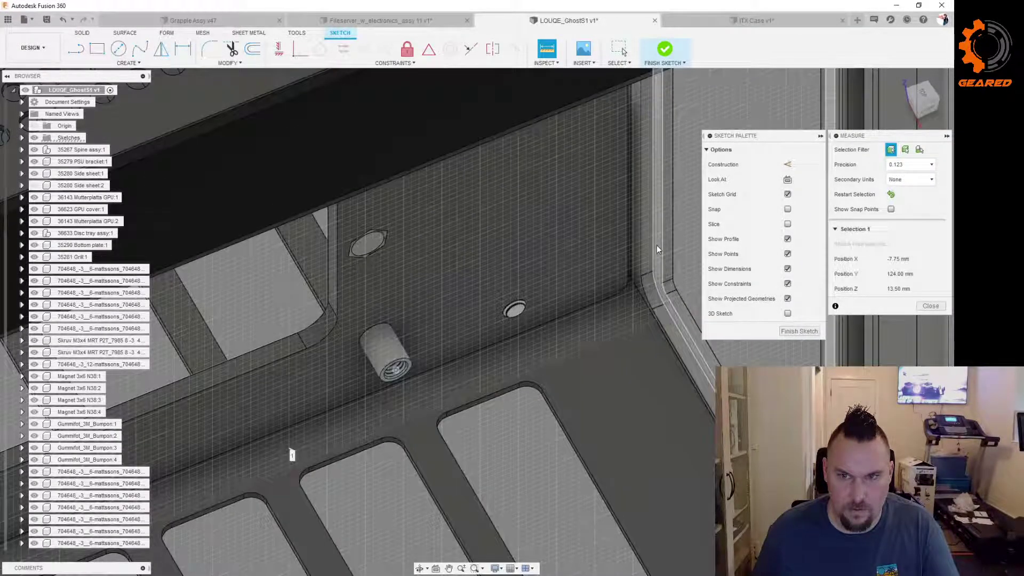
click(659, 258)
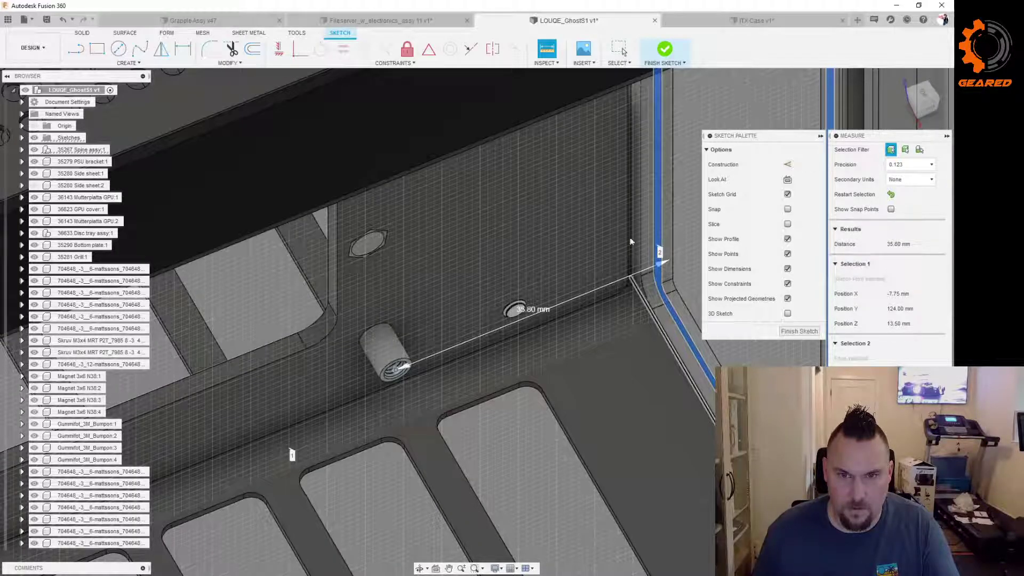
Step: Switch to the ITX Case design and move the I/O frame body -35.8 mm along X, outward from the nearby standoffs
click(743, 21)
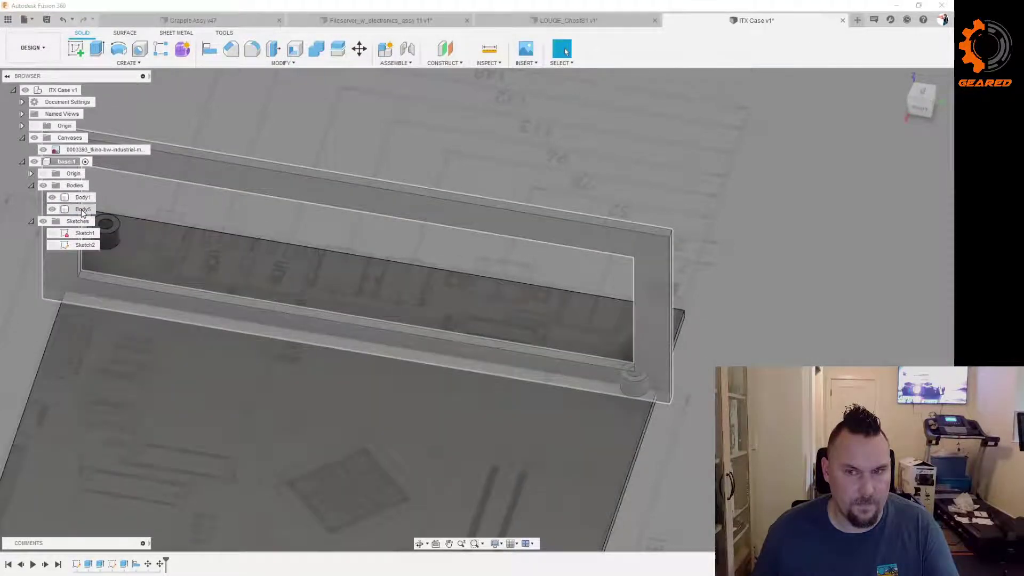
right_click(83, 210)
click(108, 217)
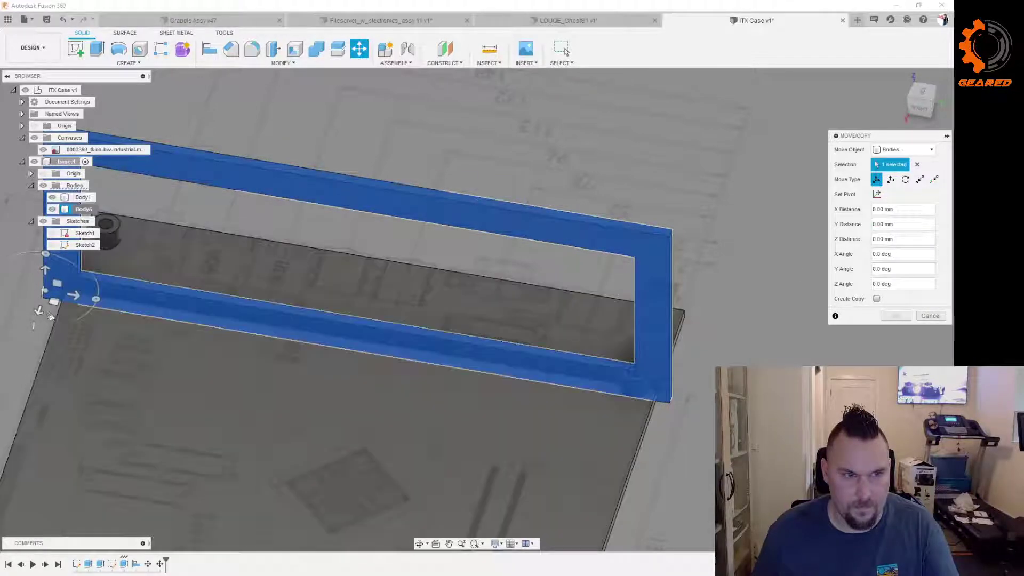
click(39, 310)
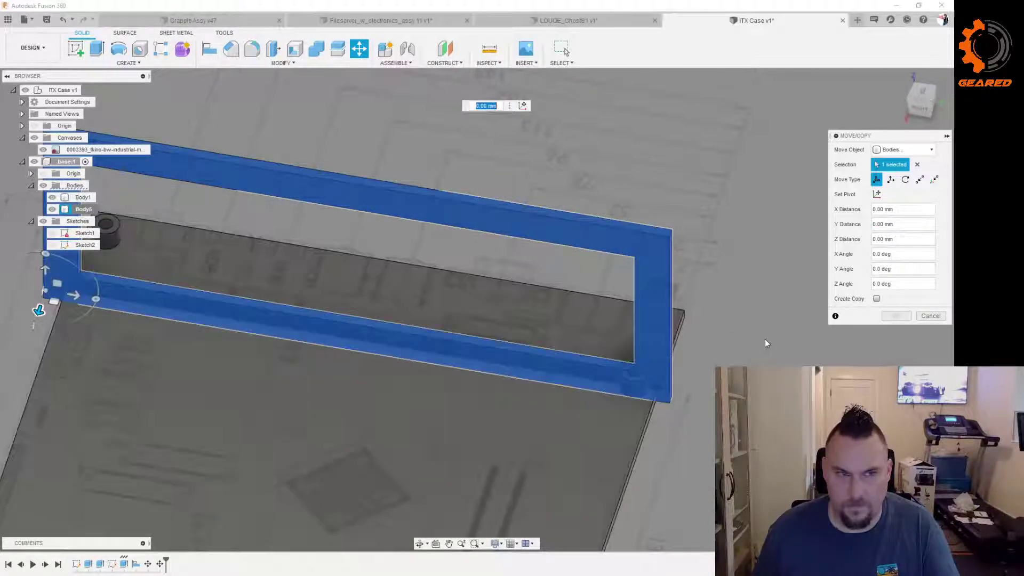
key(BackSpace)
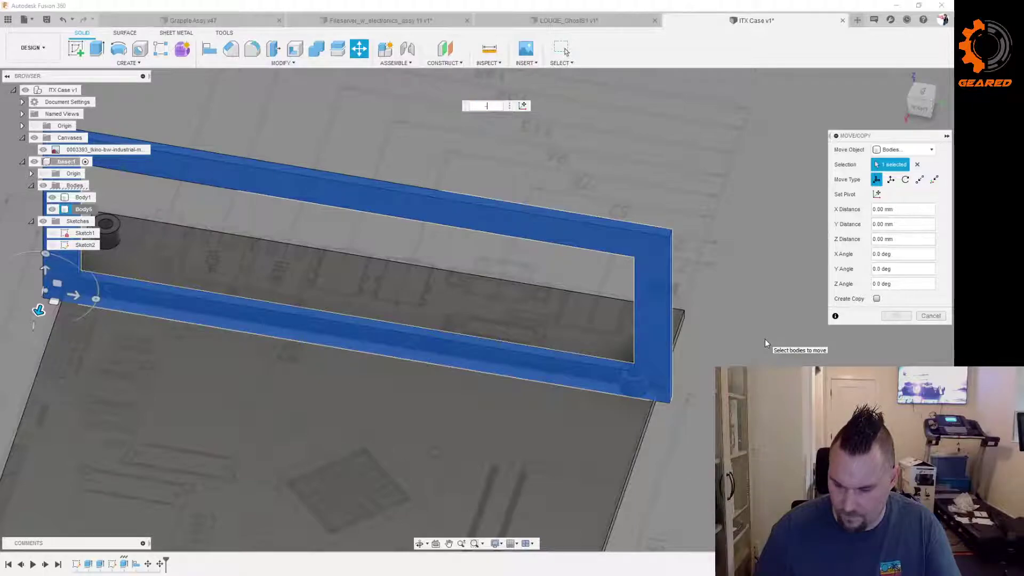
text(-35.8)
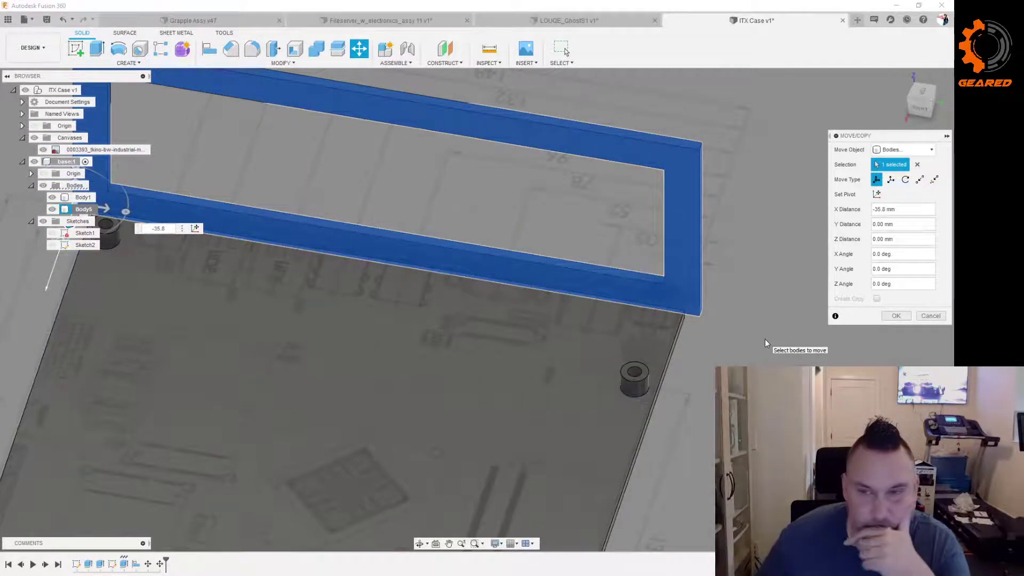
shift+middle_drag(765, 338, 696, 373)
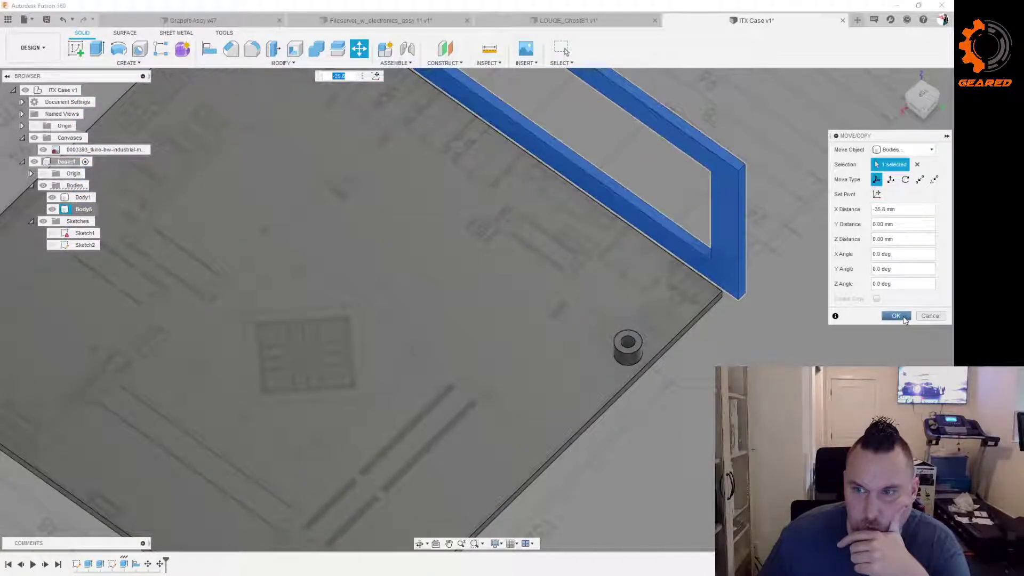
click(896, 316)
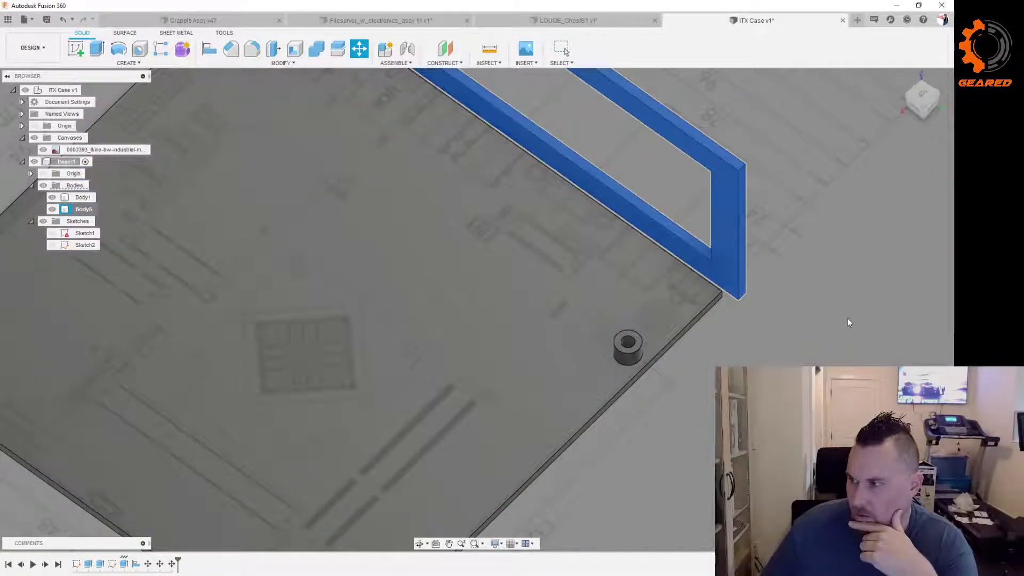
key(Escape)
Step: Measure the distance from the corner standoff's top face to the lower inner face of the I/O frame's opening
shift+middle_drag(804, 354, 672, 208)
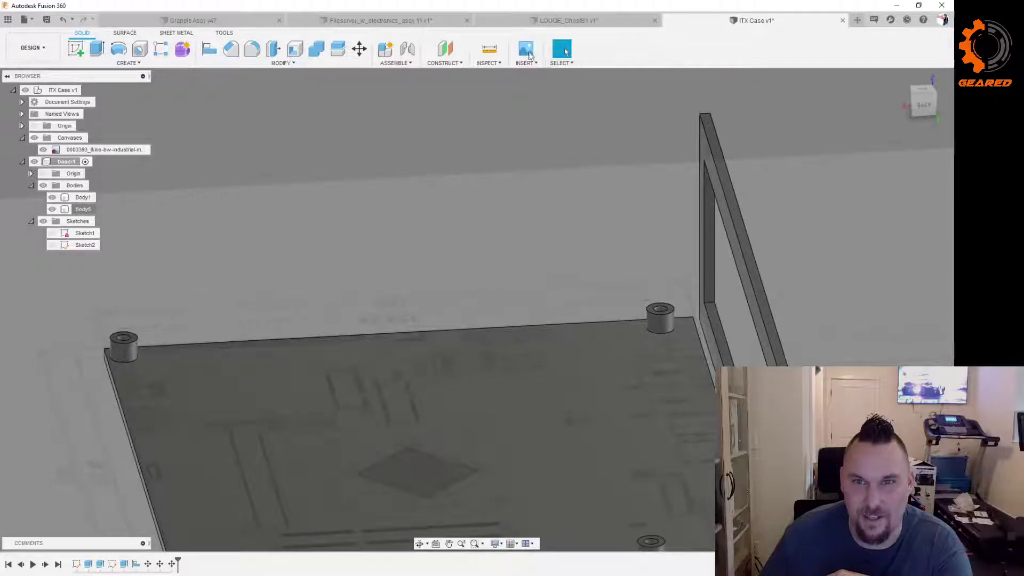
click(489, 49)
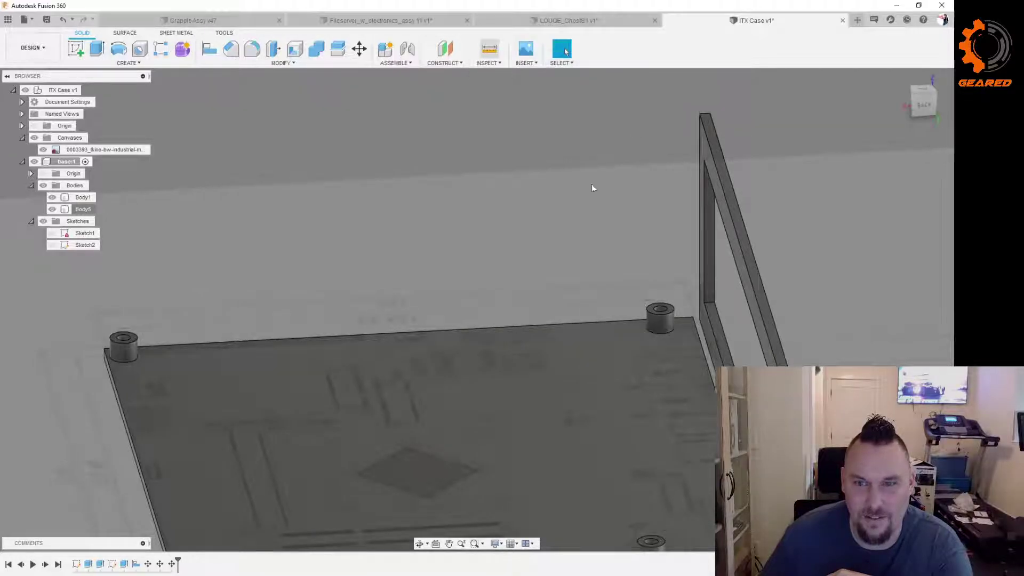
click(673, 313)
scroll(673, 313, up, 3)
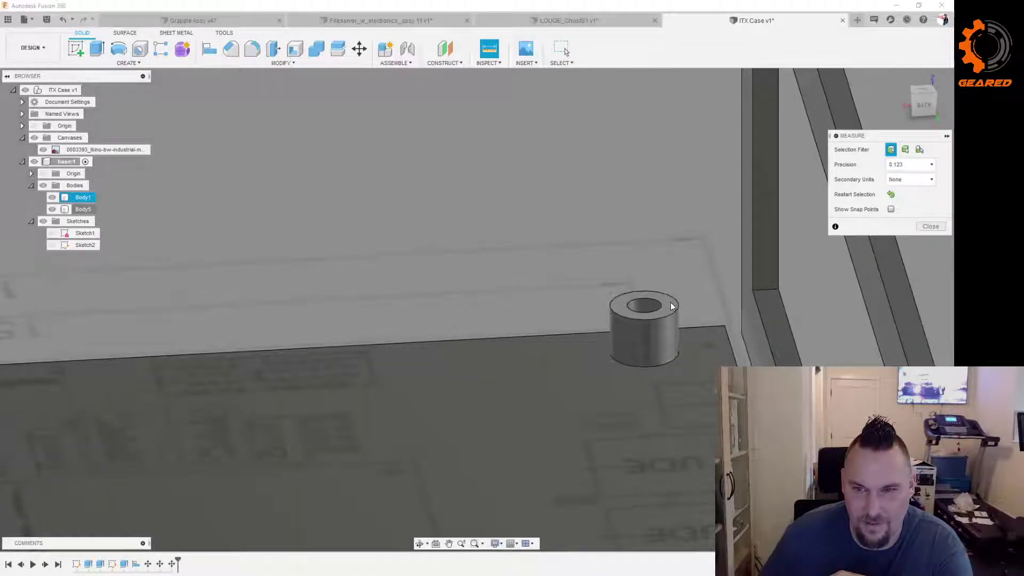
click(671, 303)
click(776, 329)
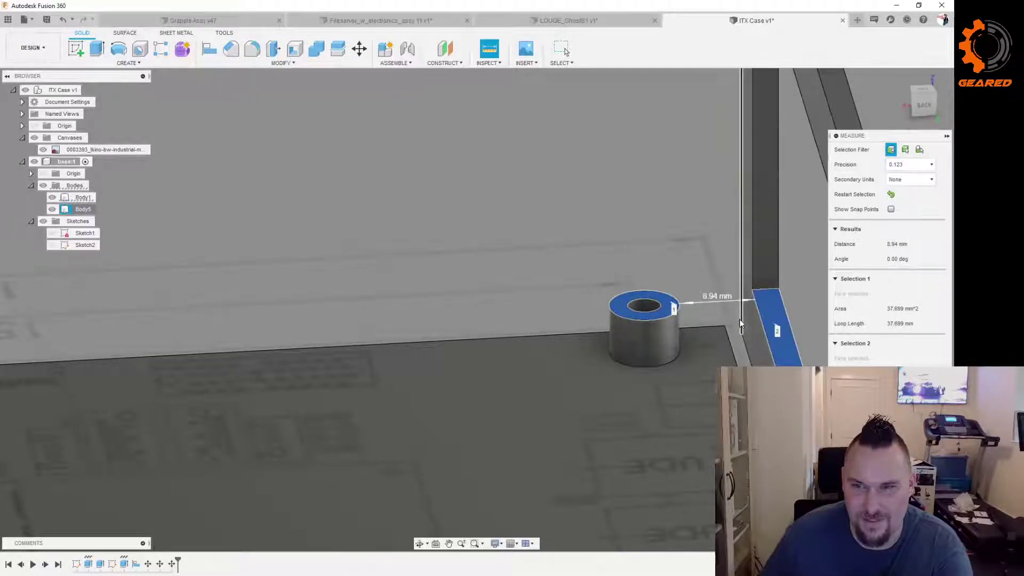
mouse_move(691, 346)
shift+middle_down()
mouse_move(679, 324)
mouse_move(666, 332)
mouse_move(680, 332)
shift+middle_up()
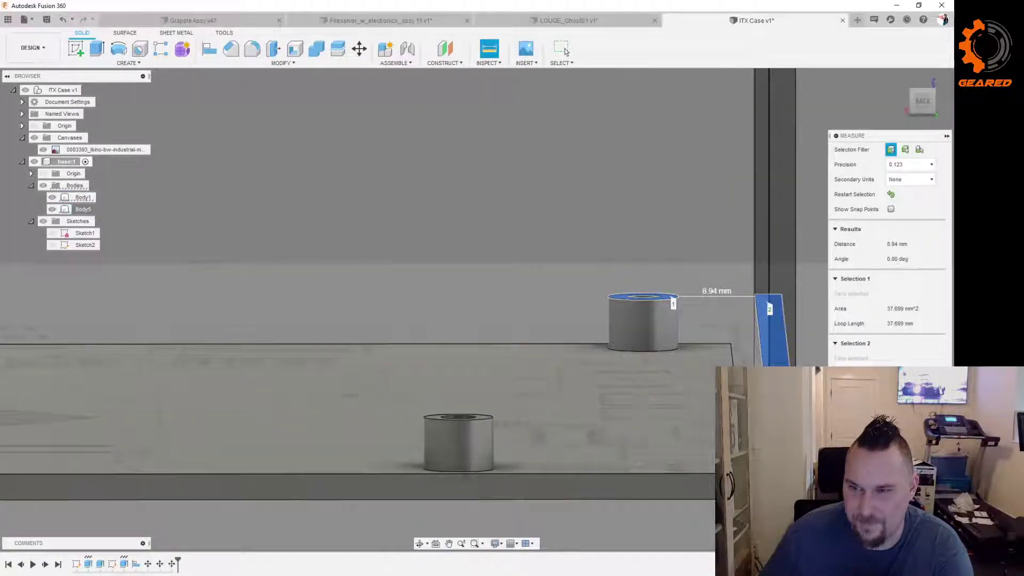
key(Escape)
shift+middle_drag(847, 312, 625, 310)
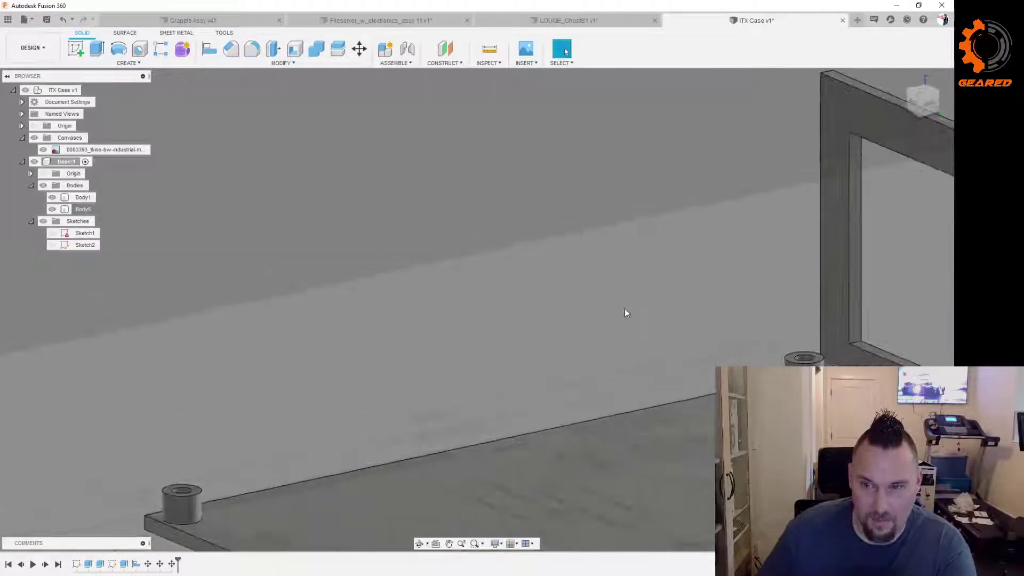
click(209, 50)
scroll(895, 353, up, 4)
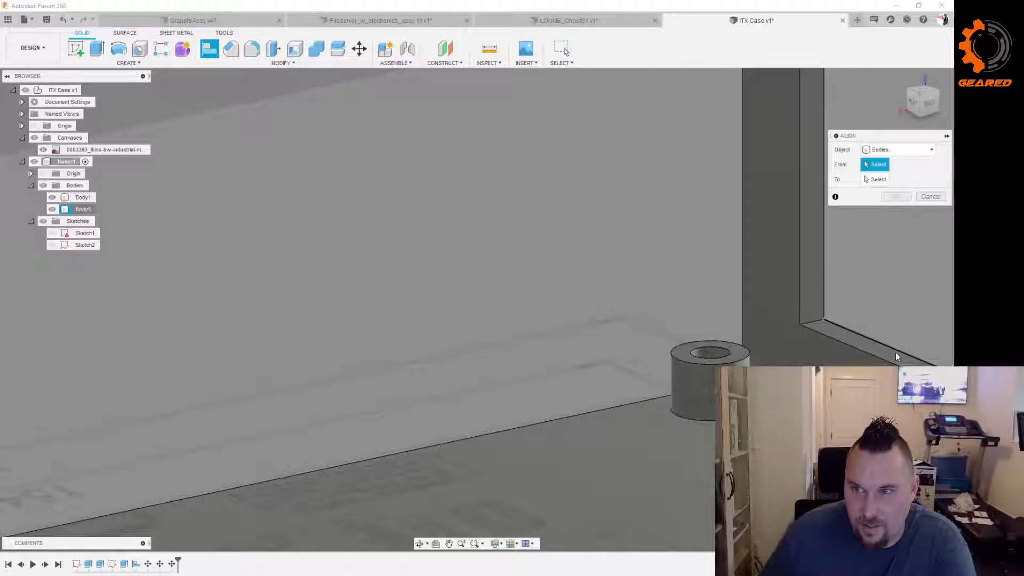
click(894, 354)
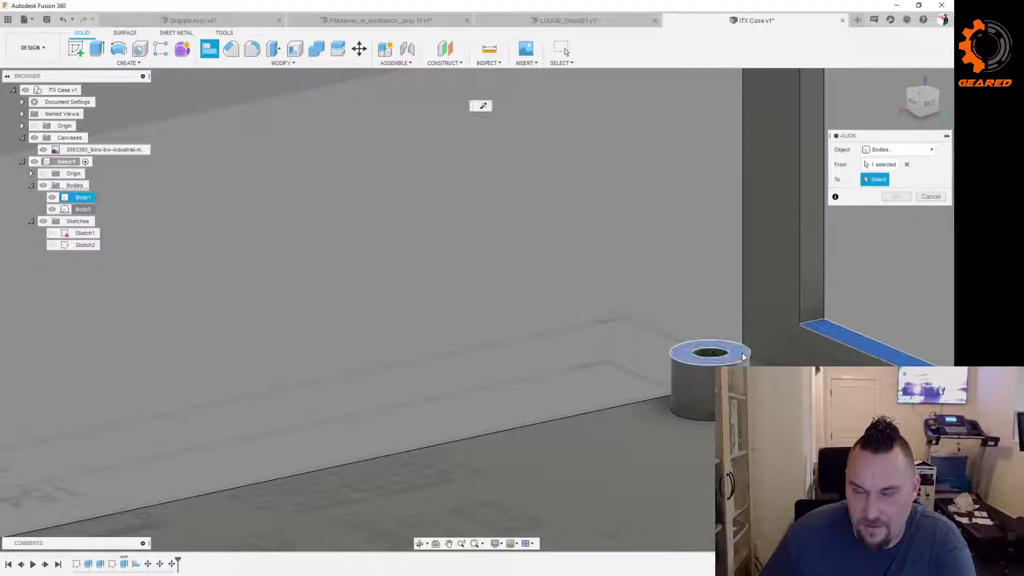
click(742, 353)
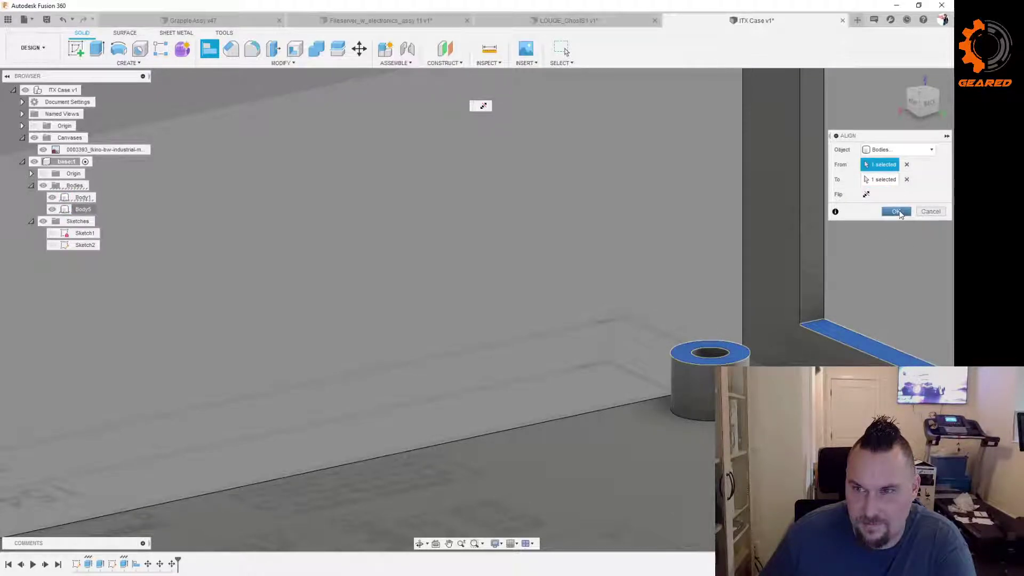
click(930, 212)
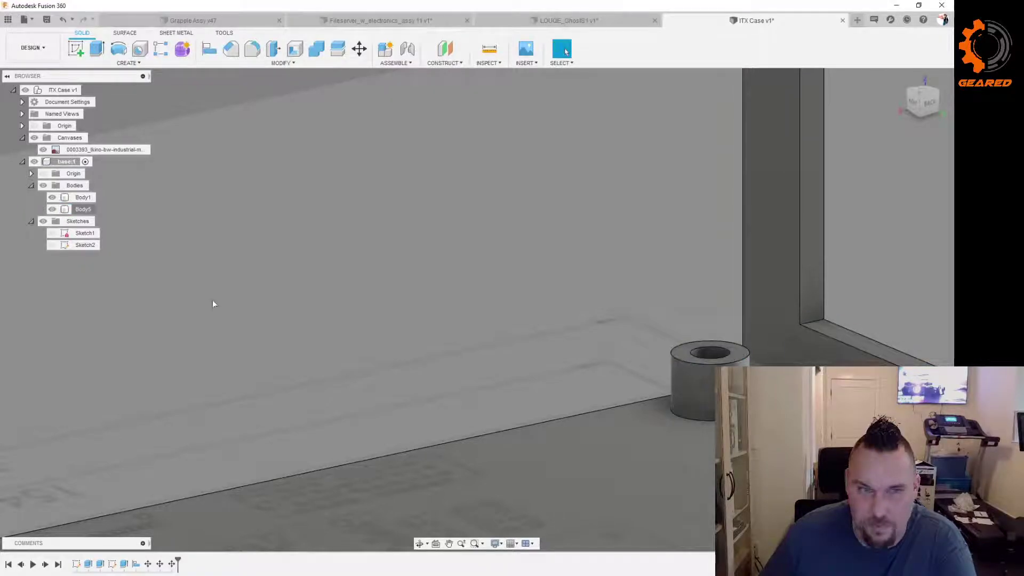
Step: Lower the I/O frame body by moving it -2.25 mm along Z
right_click(74, 209)
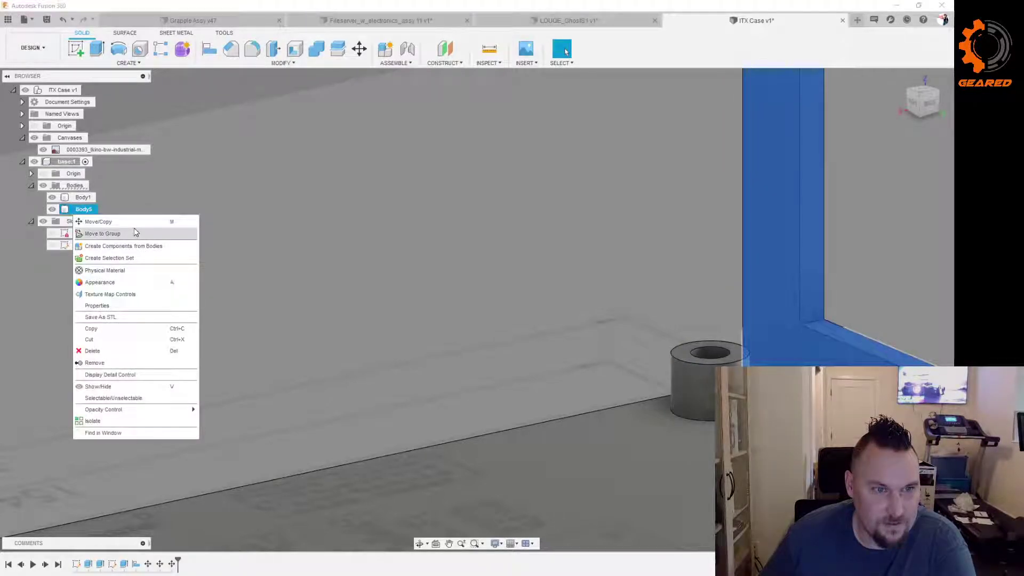
key(Escape)
key(m)
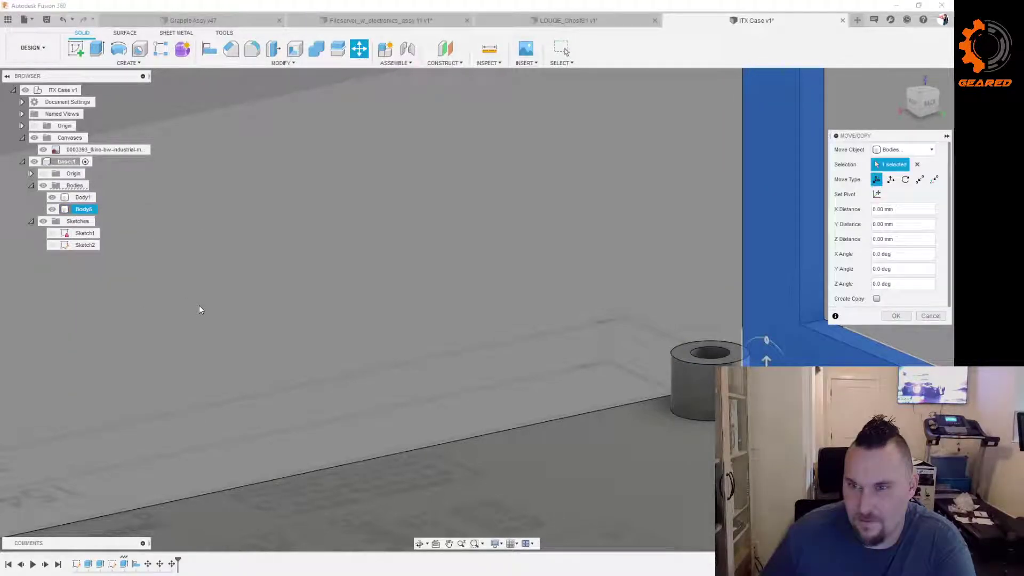
scroll(200, 305, down, 5)
click(435, 308)
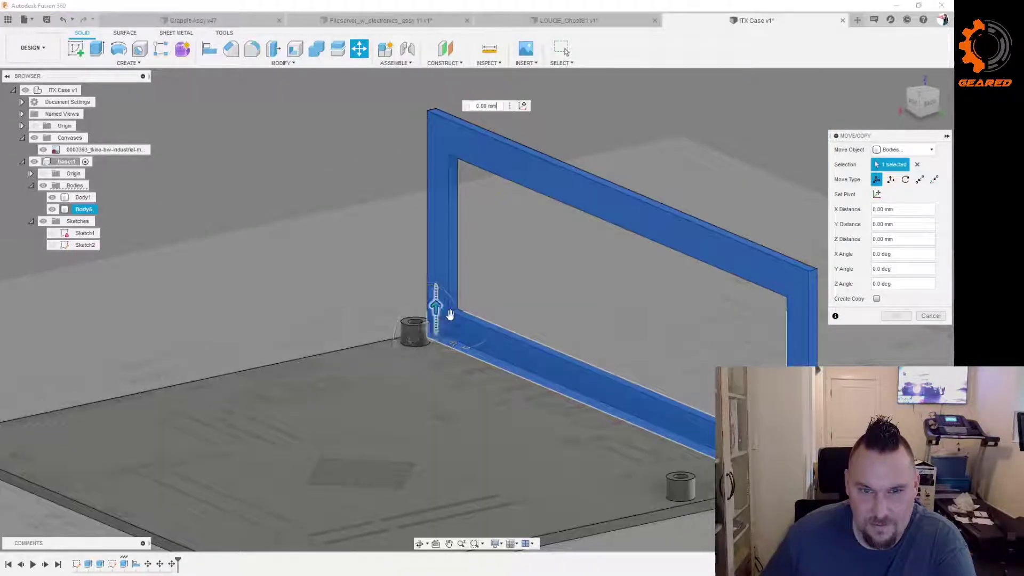
text(-2)
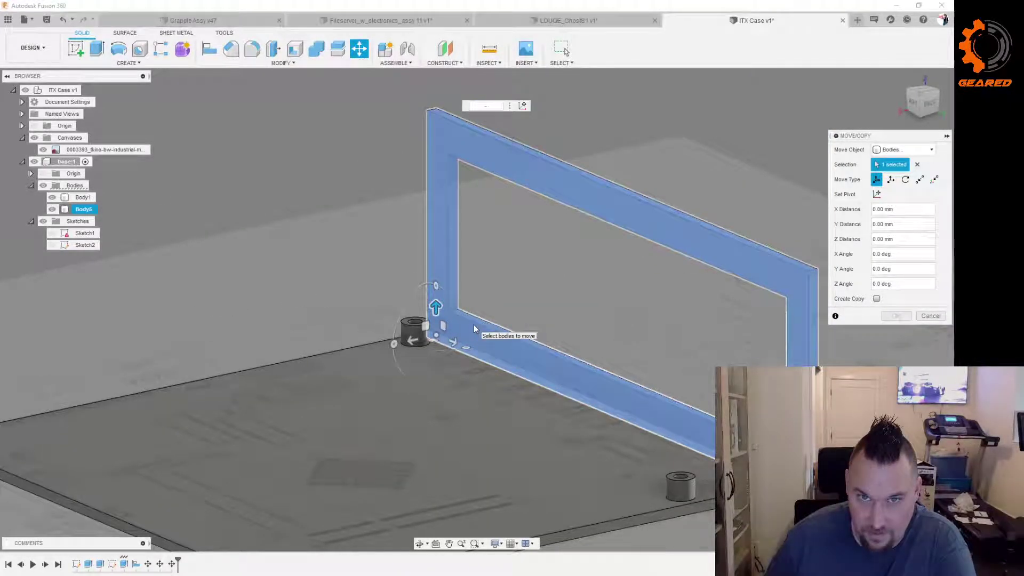
key(Return)
key(Return)
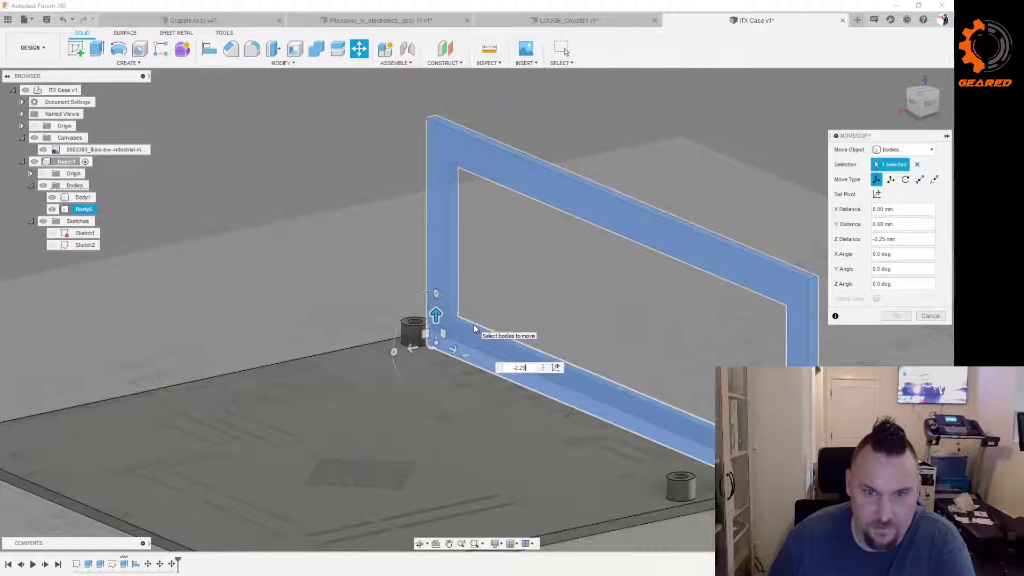
click(473, 325)
mouse_move(507, 322)
shift+middle_down()
mouse_move(535, 326)
mouse_move(491, 316)
shift+middle_up()
scroll(491, 316, down, 2)
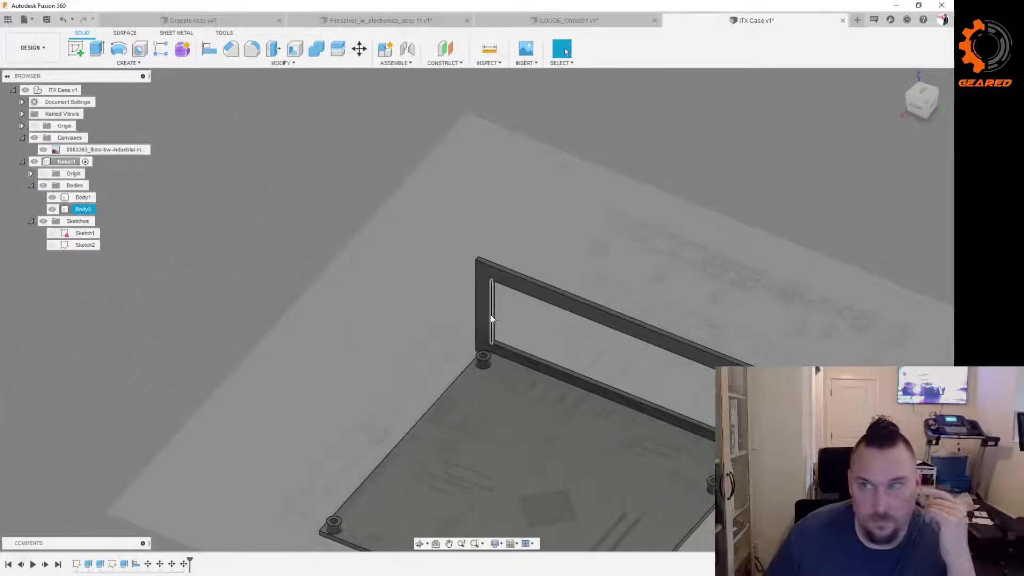
click(762, 283)
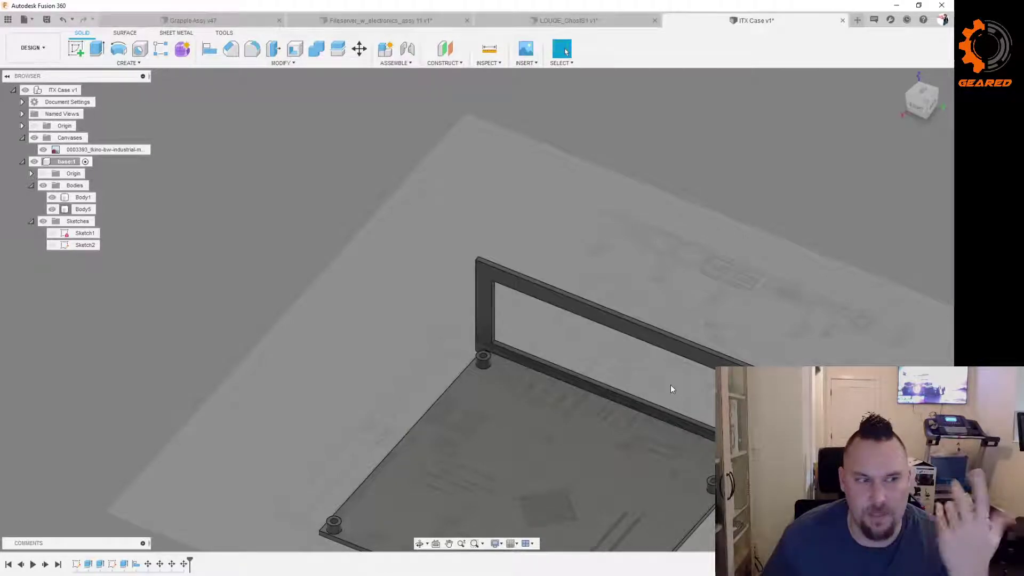
scroll(639, 347, down, 2)
scroll(645, 424, up, 4)
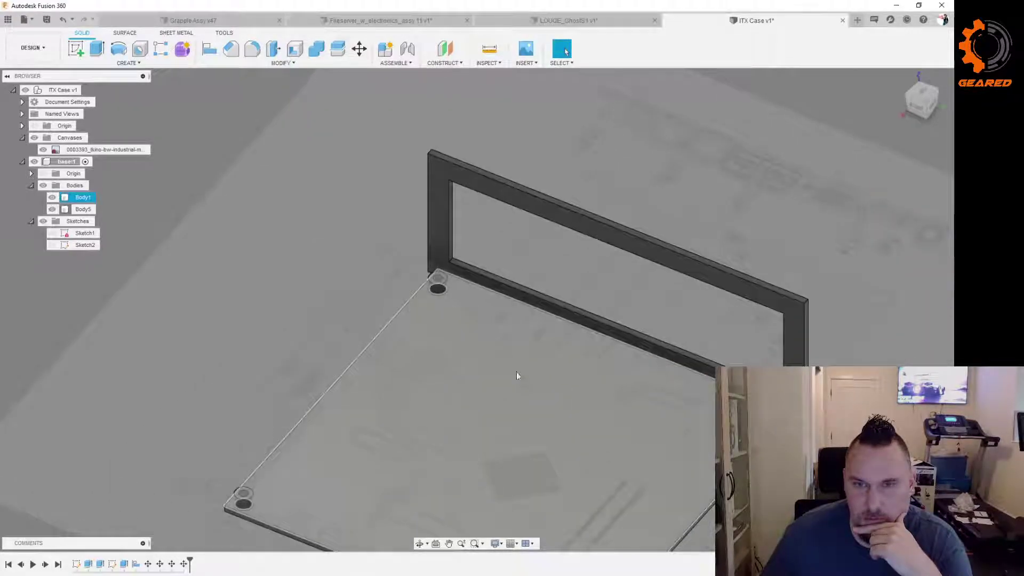
scroll(623, 372, up, 2)
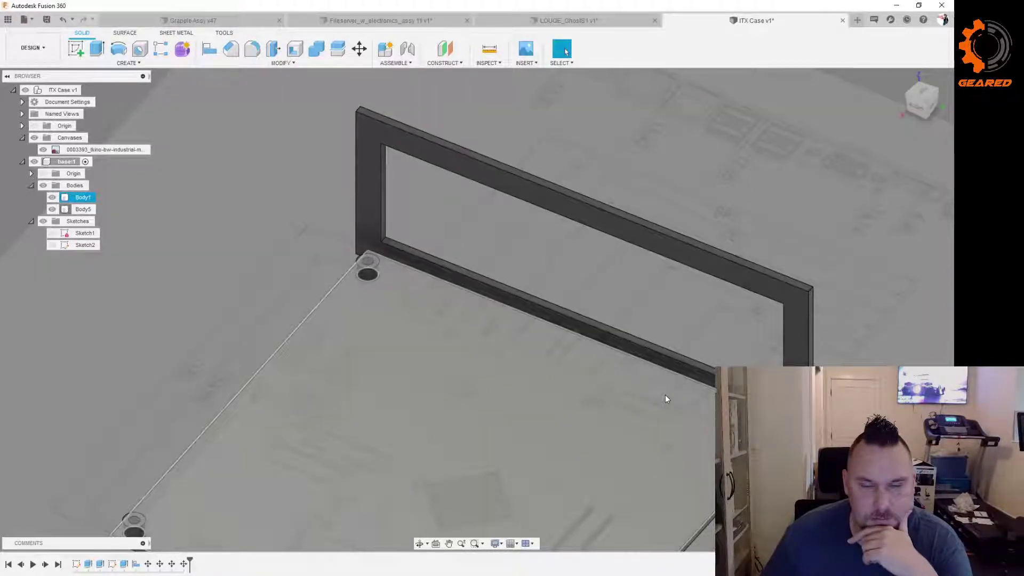
mouse_move(665, 399)
shift+middle_down()
mouse_move(642, 388)
mouse_move(657, 366)
mouse_move(686, 369)
mouse_move(659, 418)
shift+middle_up()
shift+middle_drag(625, 384, 633, 422)
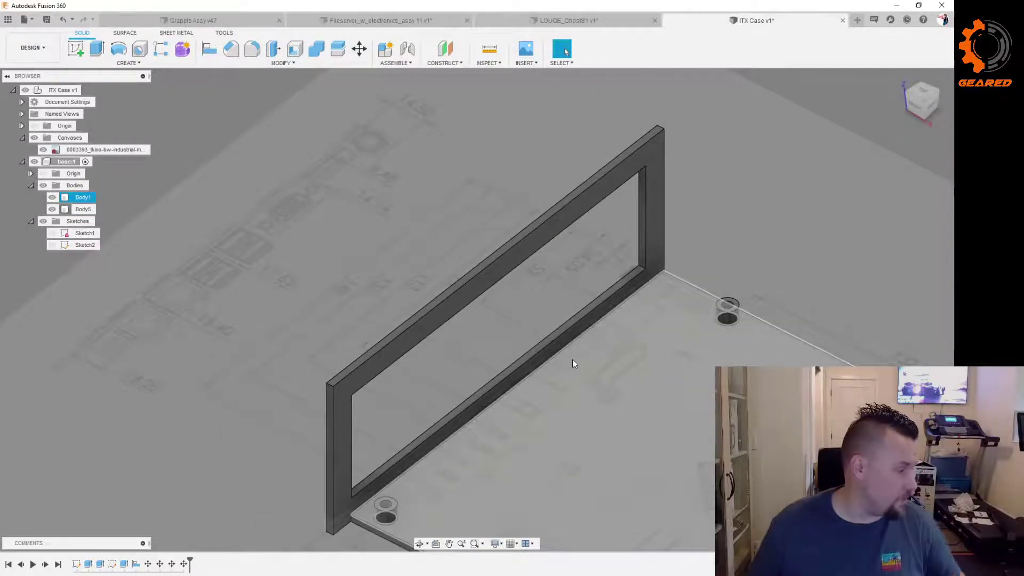
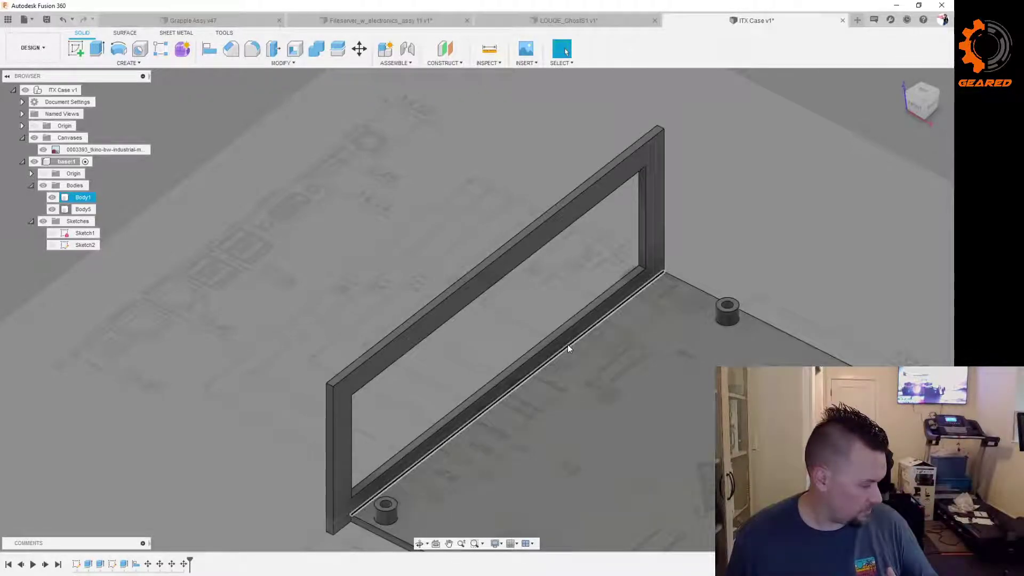
Step: Align the vertical inner face of the I/O frame's opening near the corner standoff with the base plate's adjacent side face
shift+middle_drag(549, 373, 330, 388)
click(209, 49)
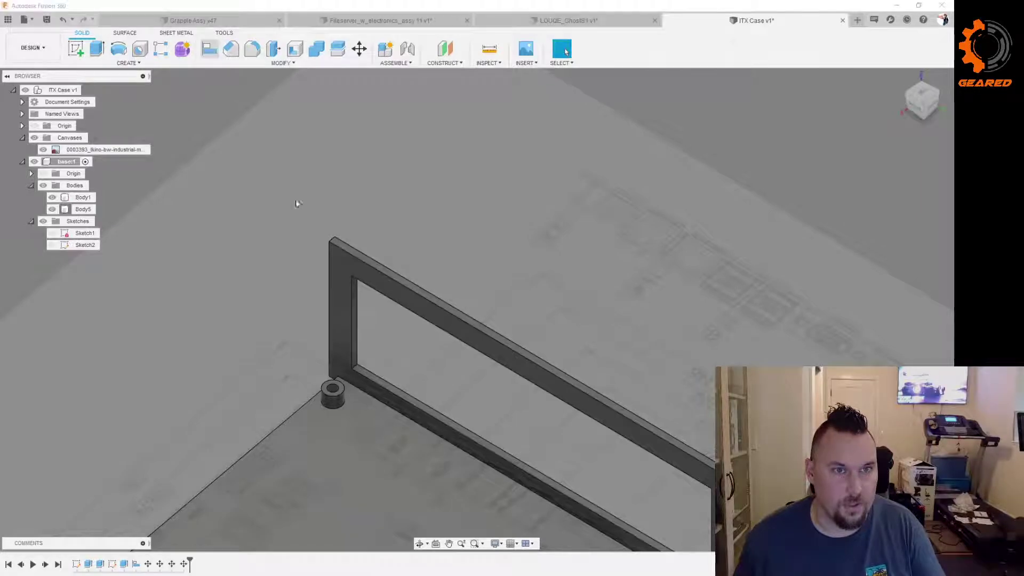
scroll(389, 373, up, 6)
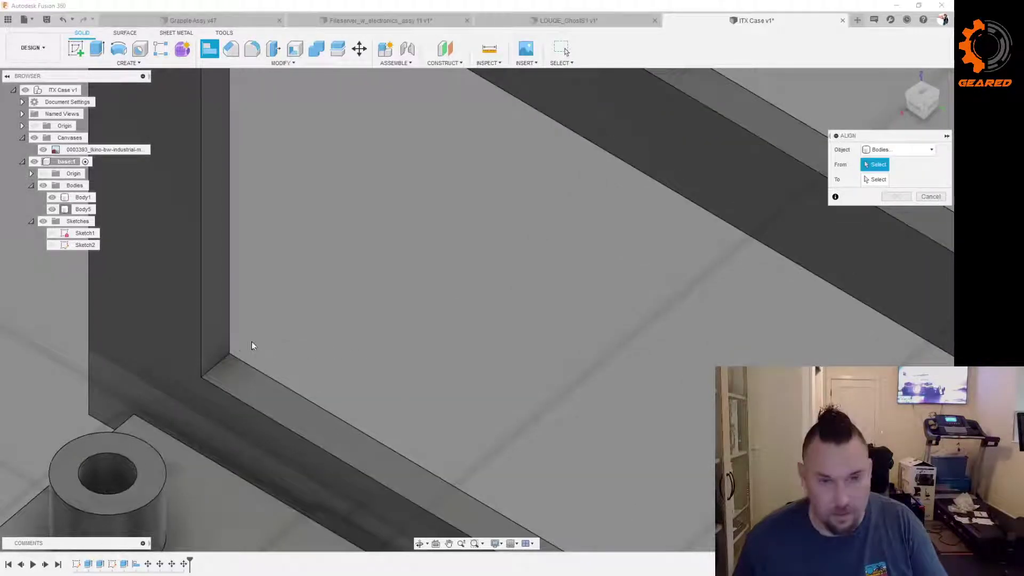
click(219, 337)
shift+middle_drag(338, 314, 286, 457)
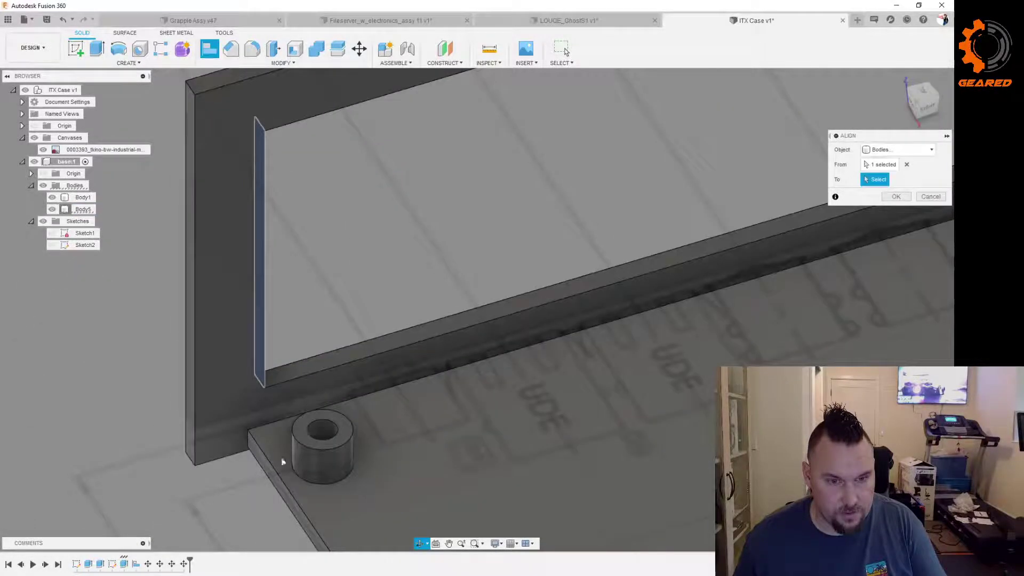
scroll(280, 484, up, 3)
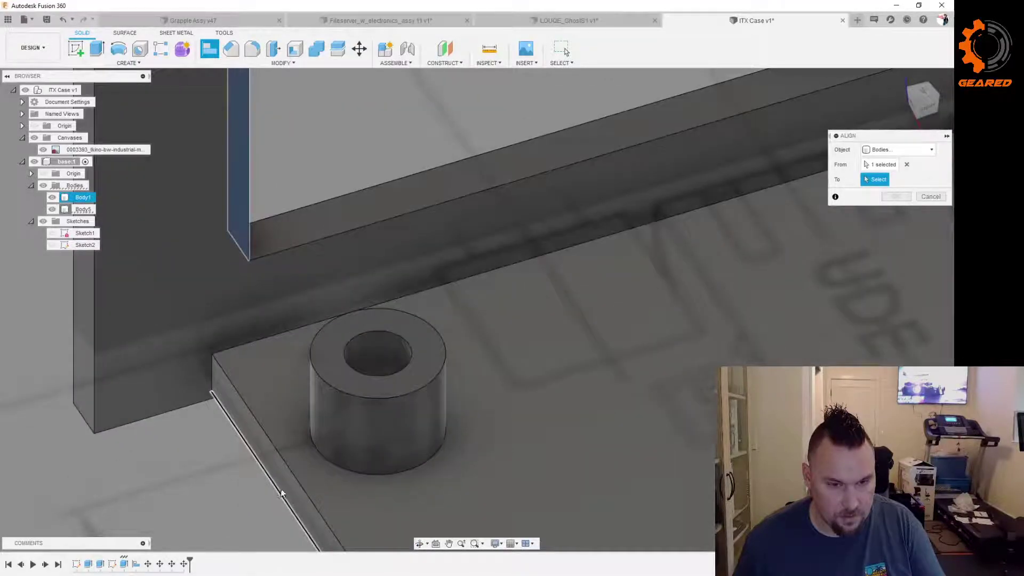
click(283, 486)
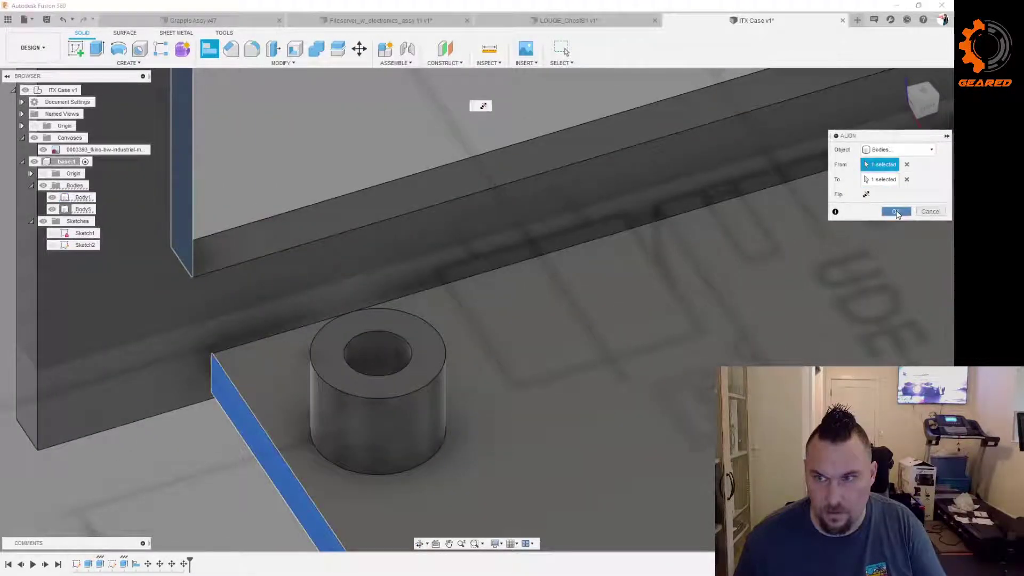
click(897, 212)
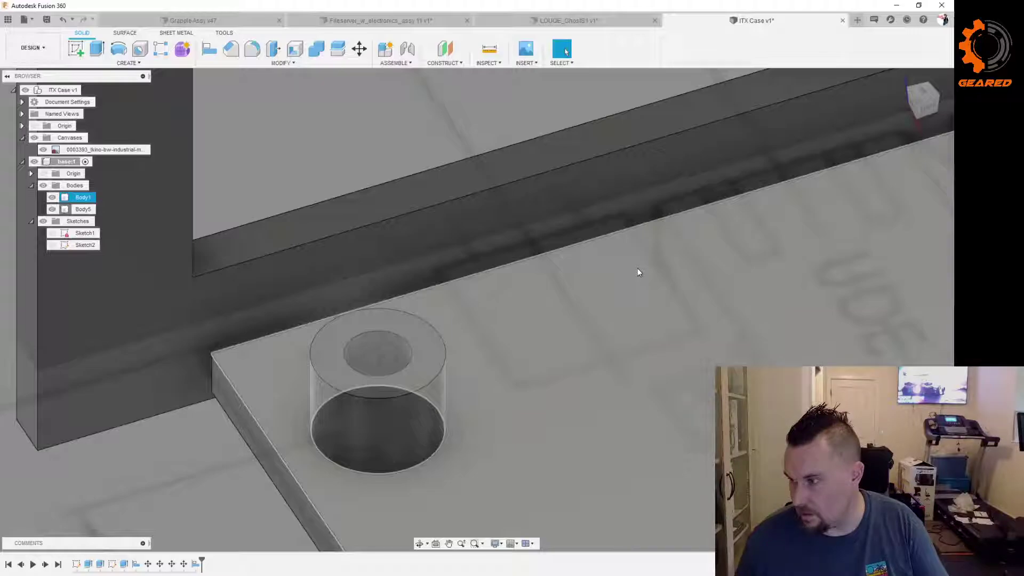
scroll(603, 264, down, 8)
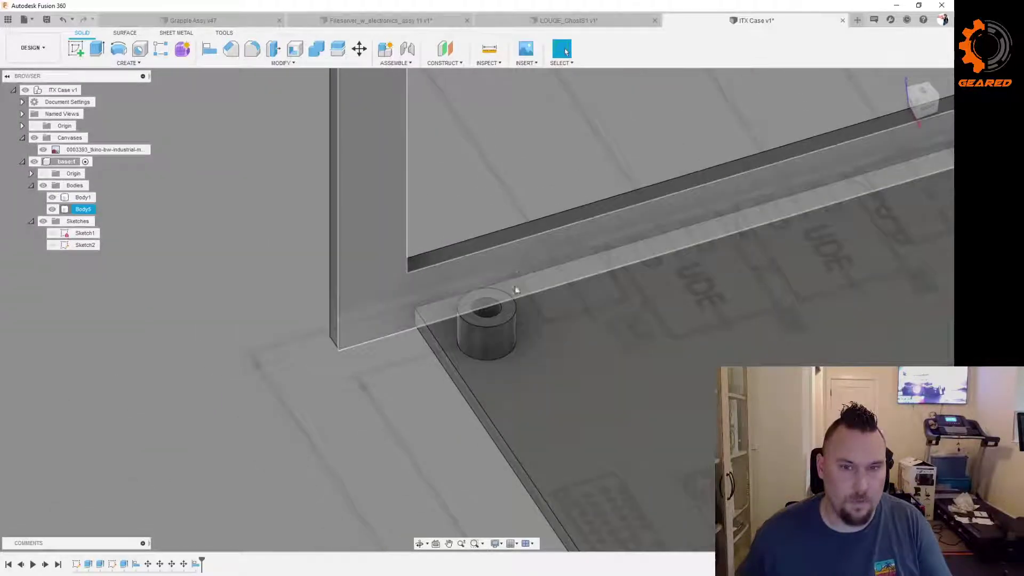
Step: Move the I/O frame body 13.25 mm along Y, parallel to the base plate's adjacent edge
shift+middle_drag(559, 278, 496, 271)
shift+middle_drag(533, 313, 529, 316)
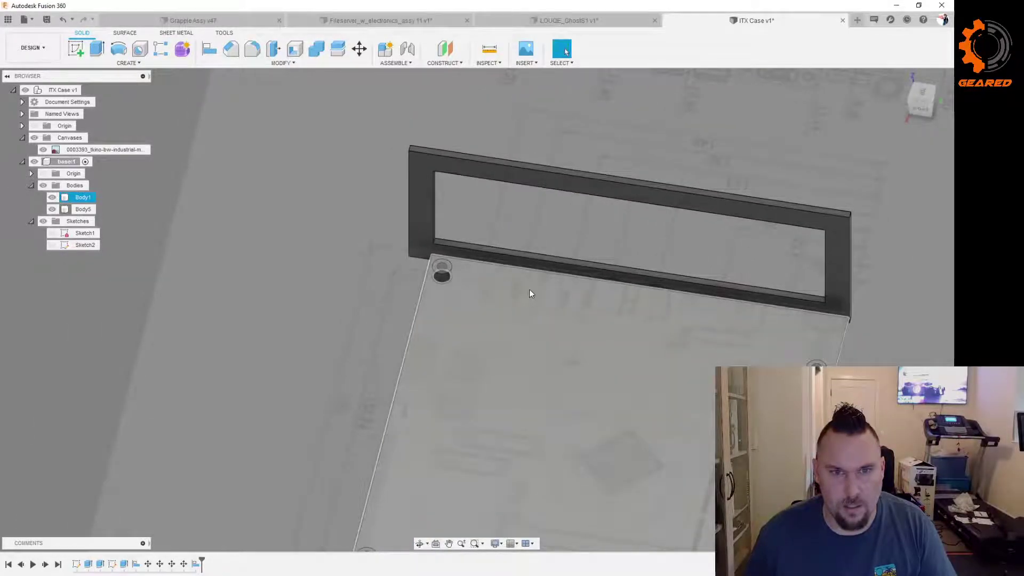
right_click(82, 210)
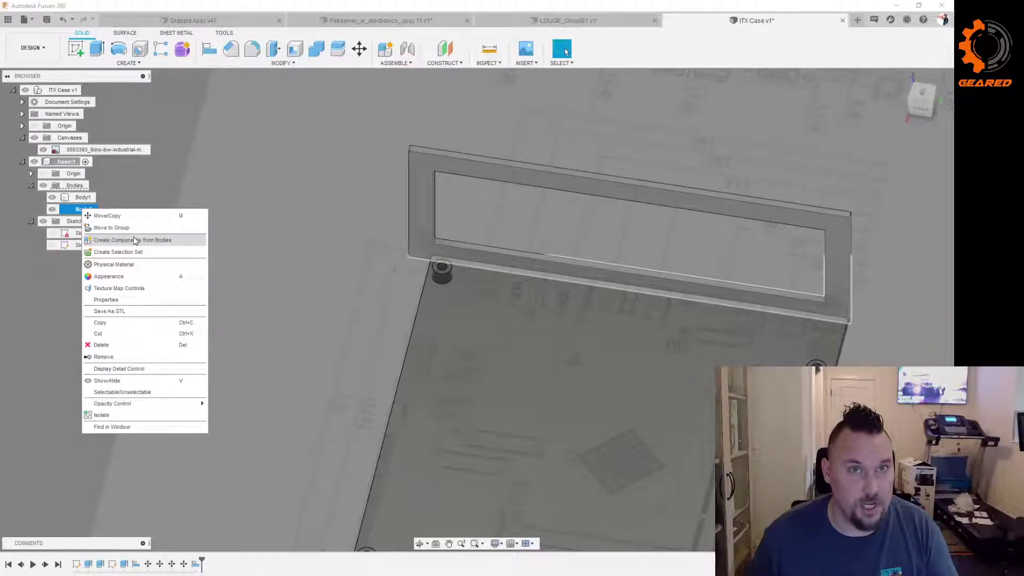
click(108, 216)
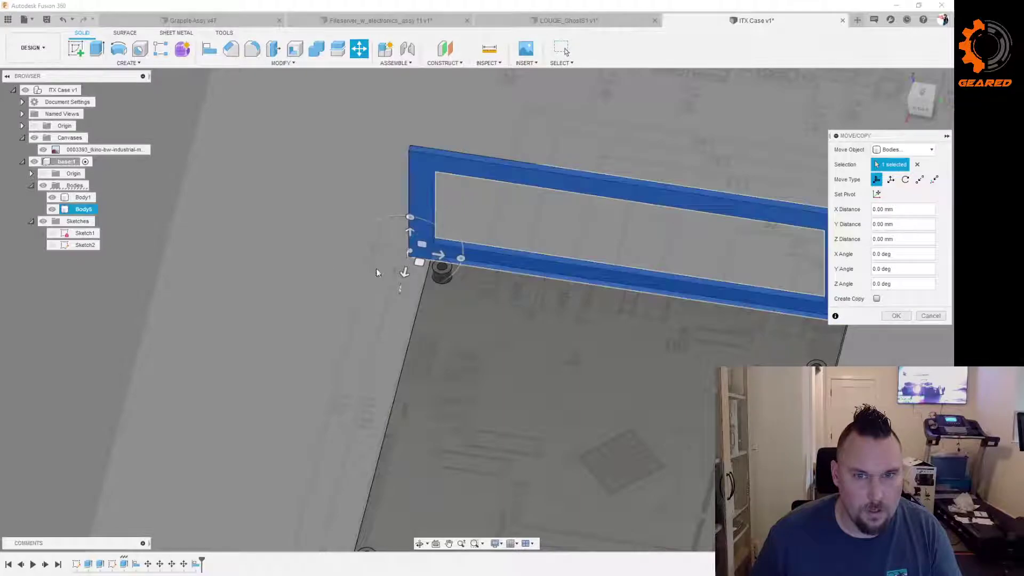
click(432, 318)
text(13.25)
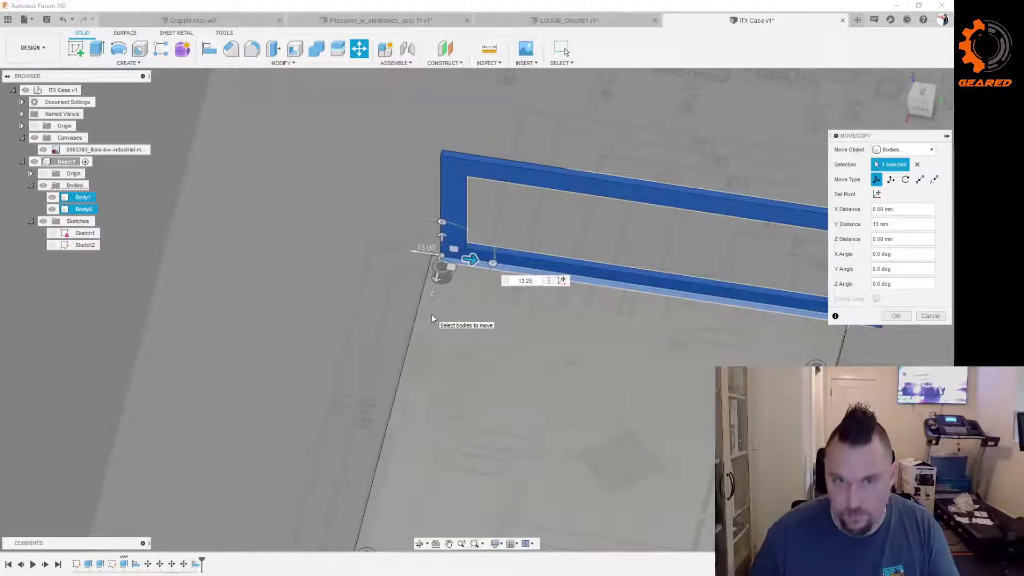
key(Return)
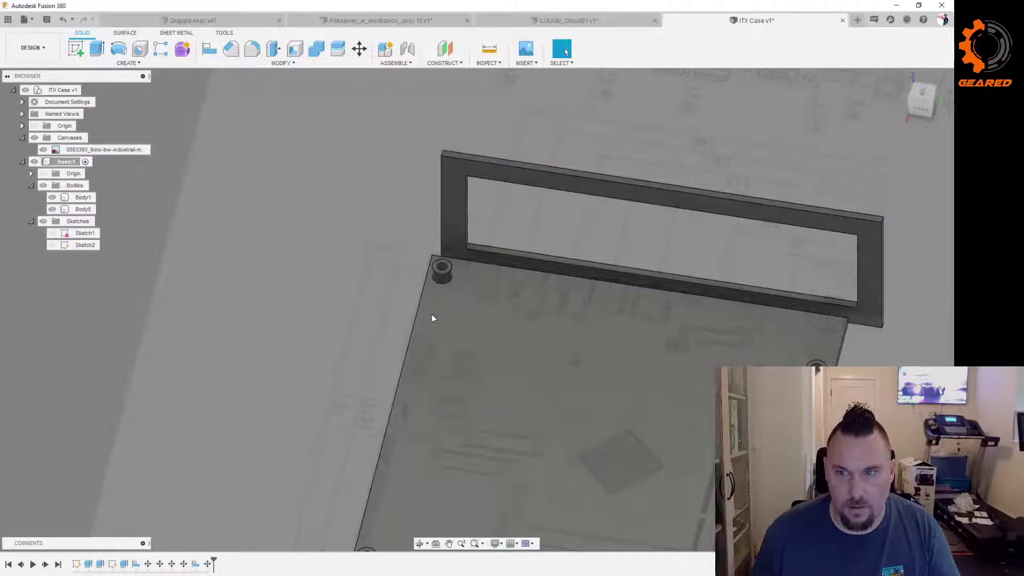
Step: Save the design as a new version with the description "User Saved"
shift+middle_drag(428, 315, 446, 361)
scroll(509, 353, down, 3)
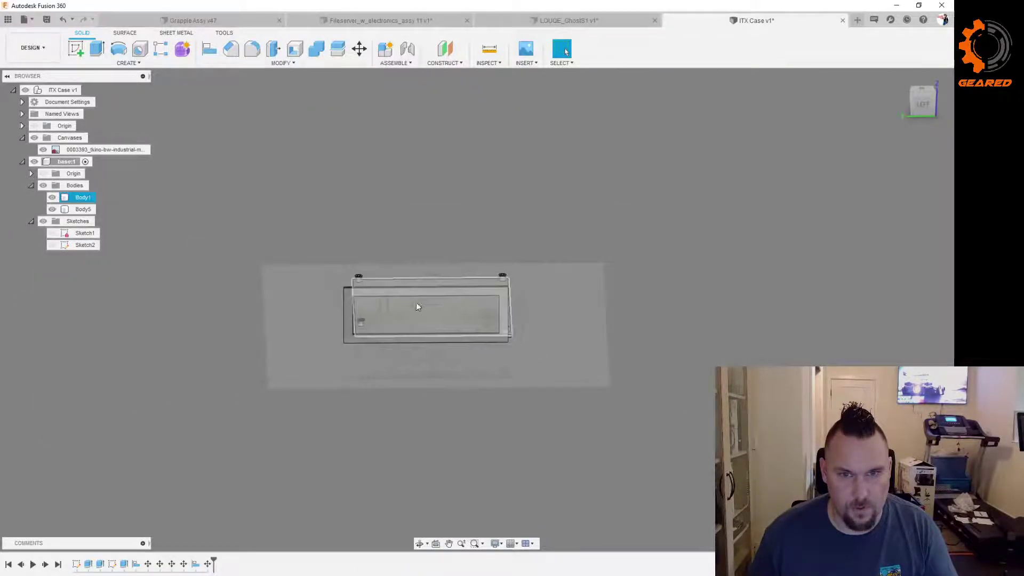
scroll(417, 307, up, 2)
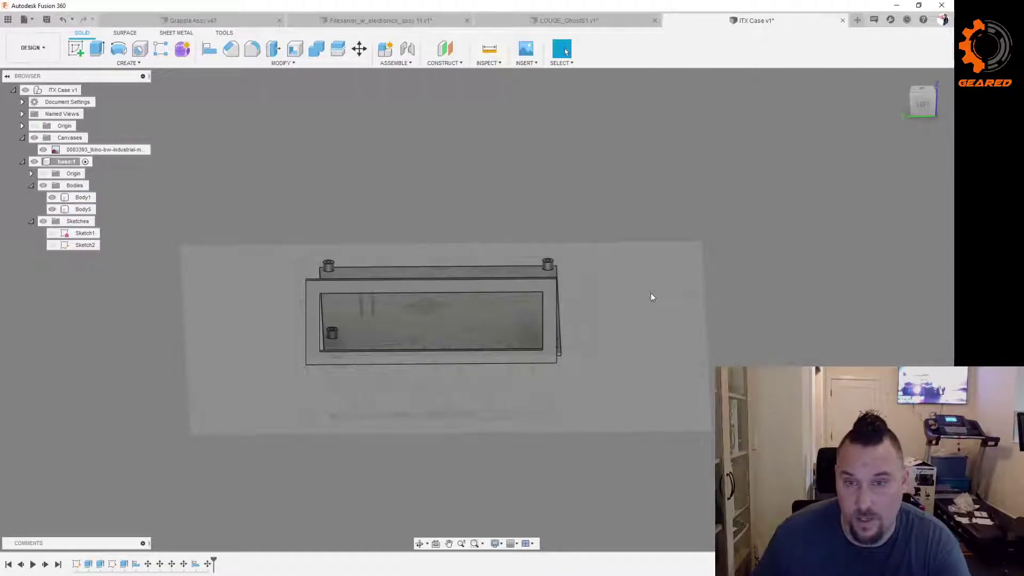
shift+middle_drag(656, 317, 656, 307)
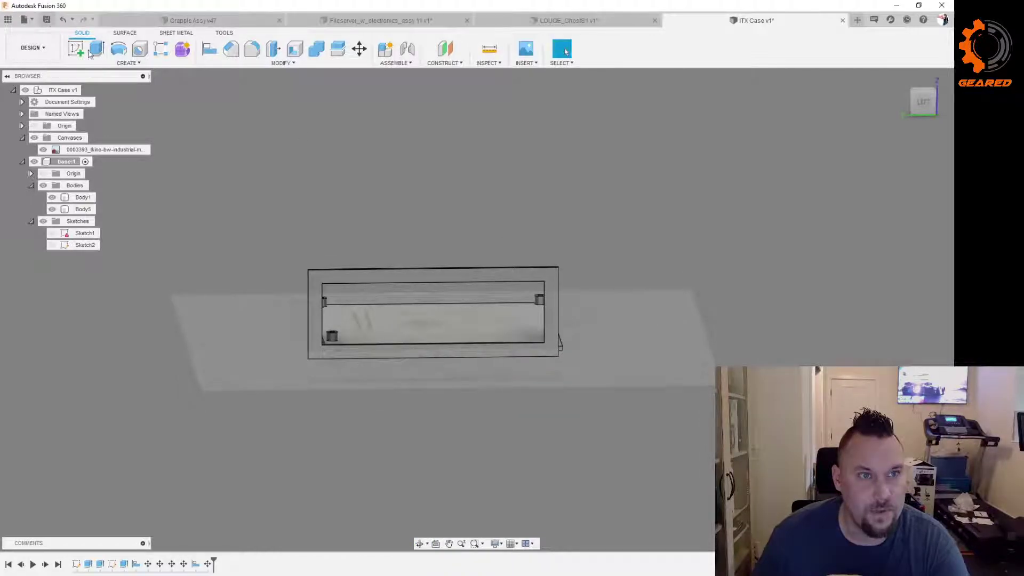
key(ctrl+s)
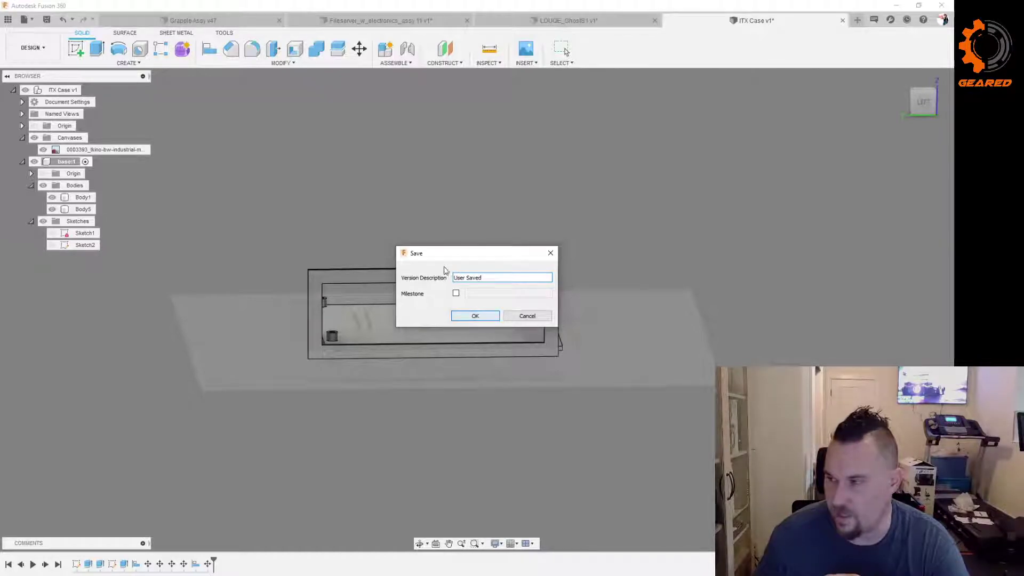
click(475, 315)
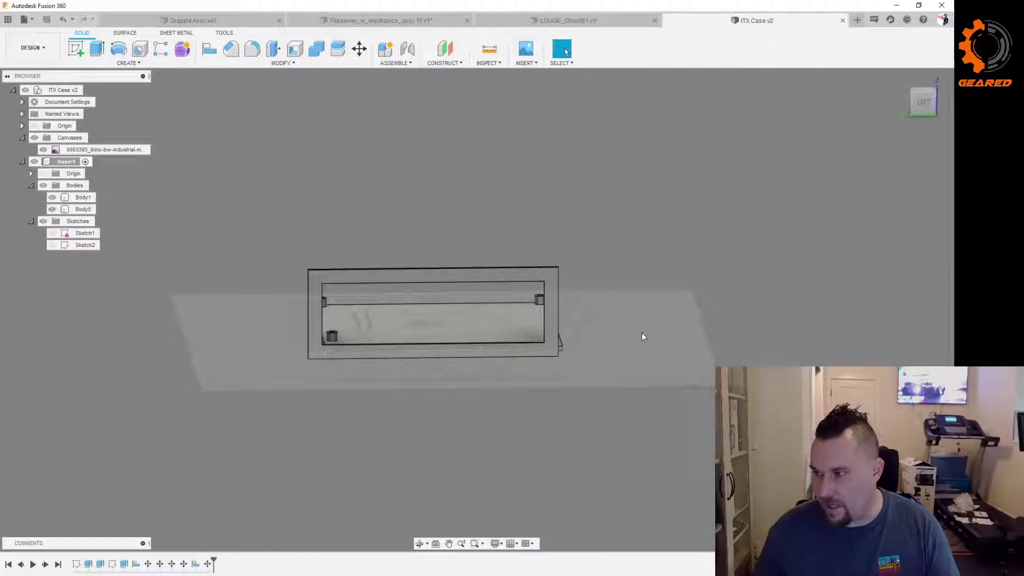
Step: Find a blue appearance and apply Paint - Enamel Glossy (Blue) to the whole base component
shift+middle_drag(643, 334, 627, 350)
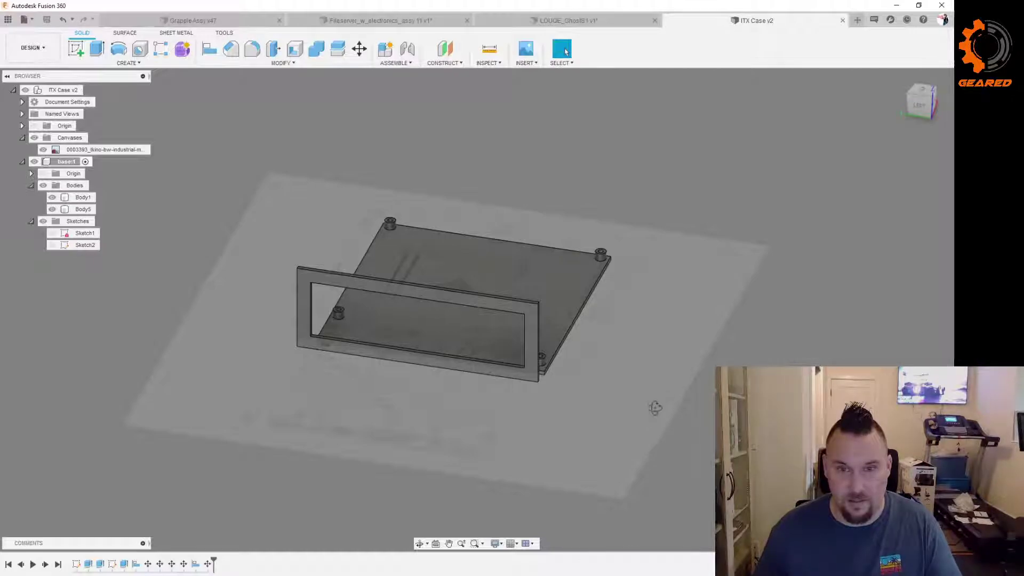
shift+middle_drag(655, 410, 656, 409)
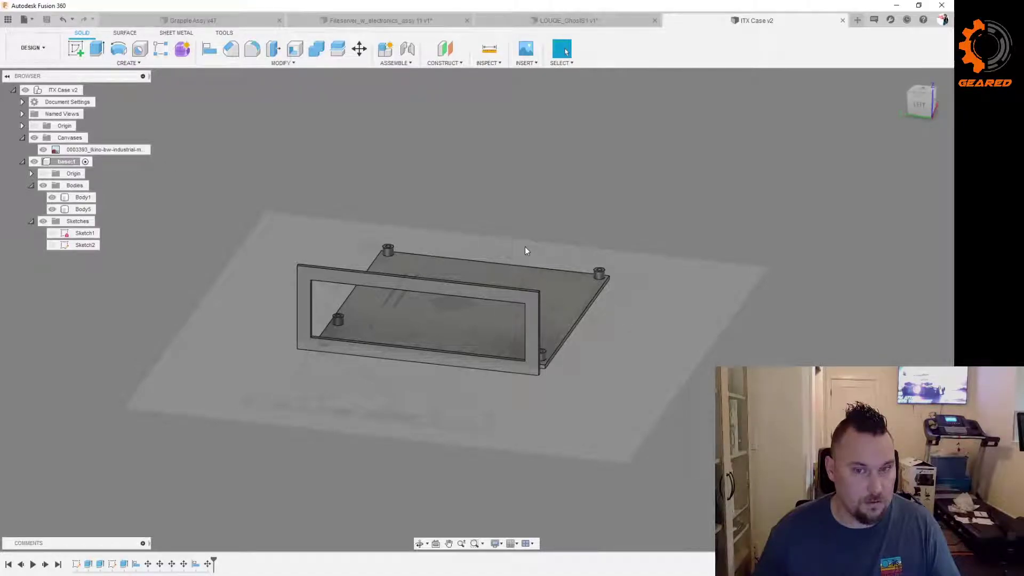
key(a)
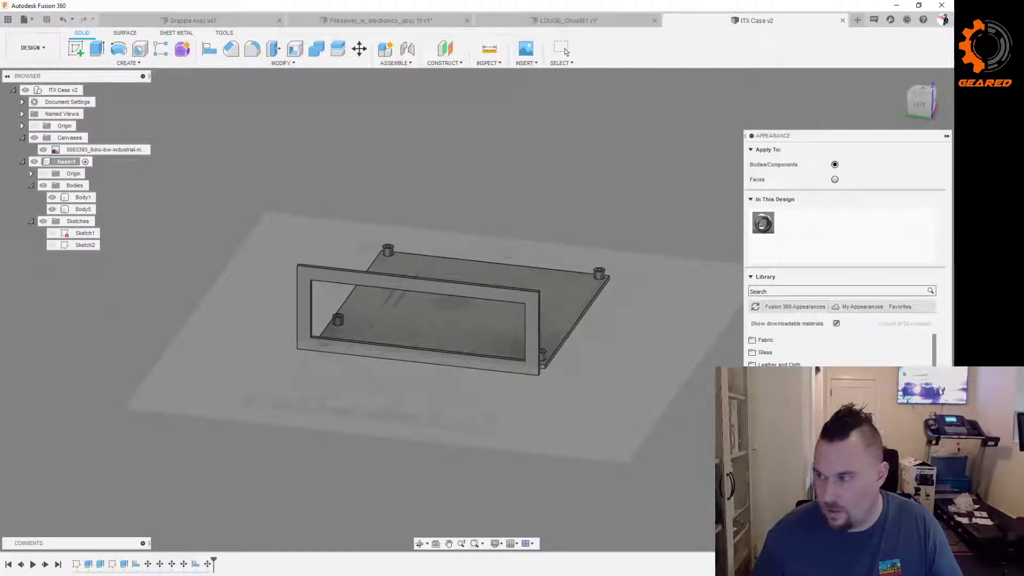
click(793, 291)
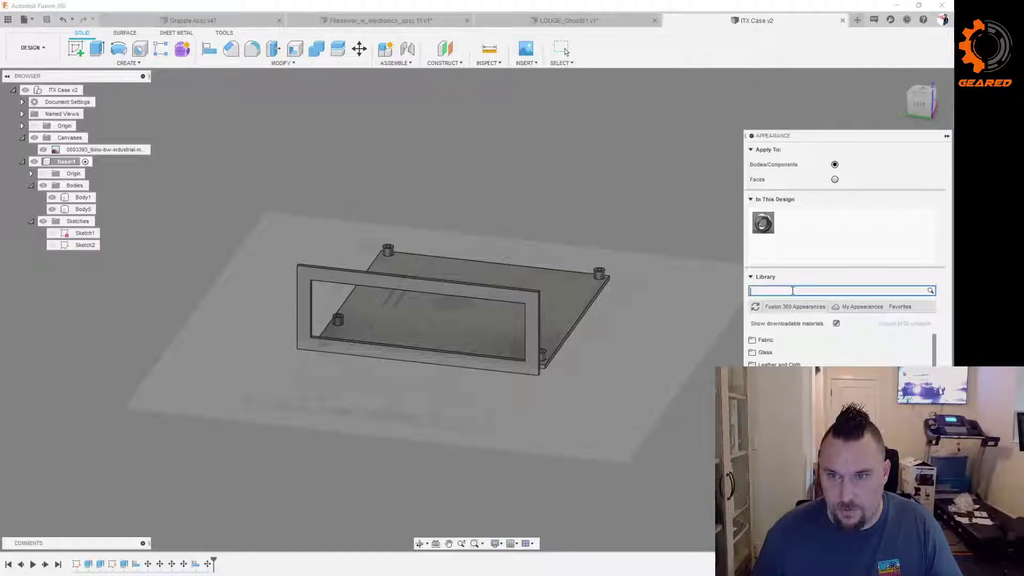
text(blue)
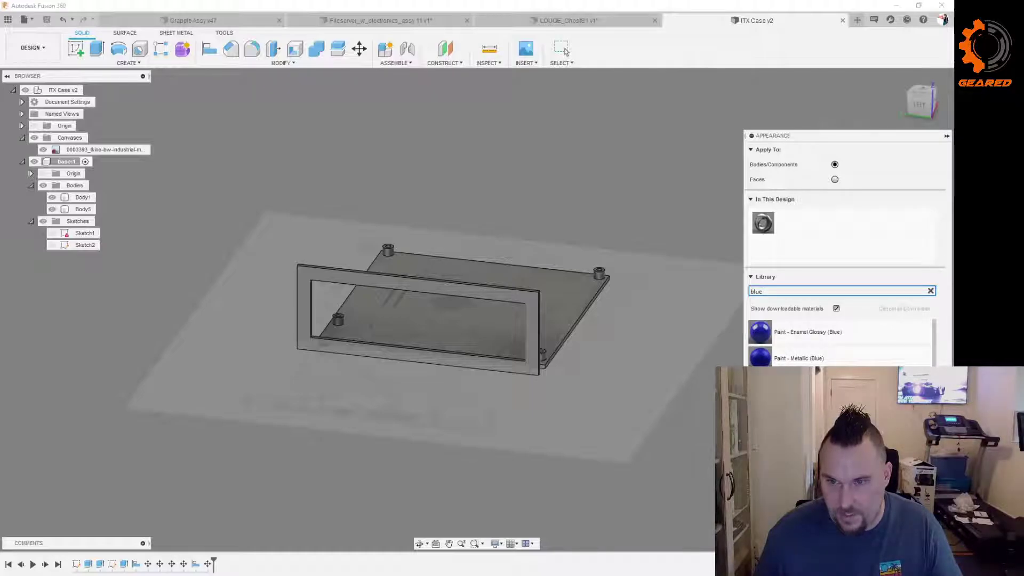
mouse_move(760, 331)
mouse_down()
mouse_move(149, 197)
mouse_move(67, 166)
mouse_up()
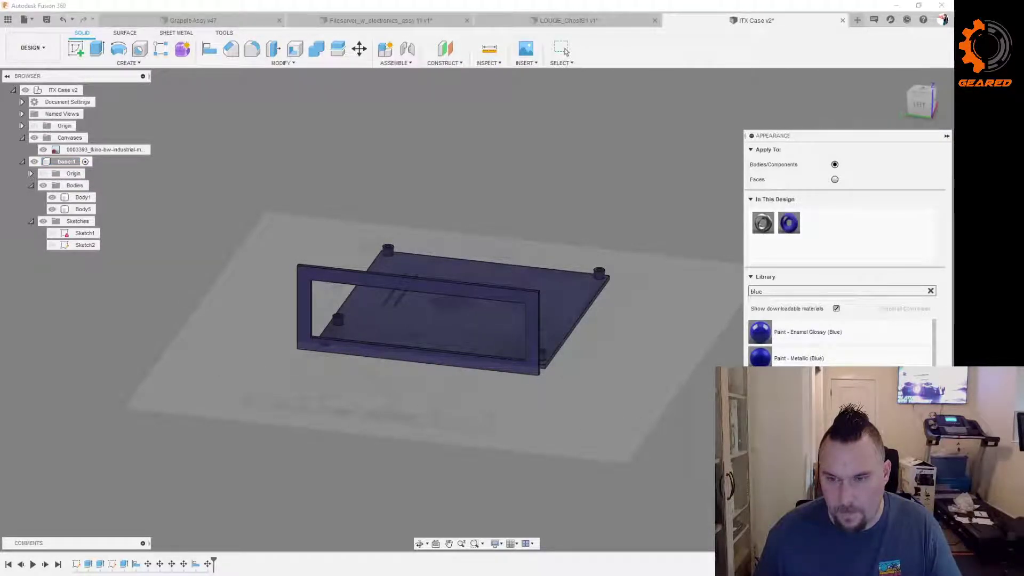
key(Escape)
Step: Insert five_pictures10_3058_20140213160606.png from the Mini-ITX Case folder as a canvas on the origin plane parallel to the I/O frame
shift+middle_drag(675, 386, 631, 358)
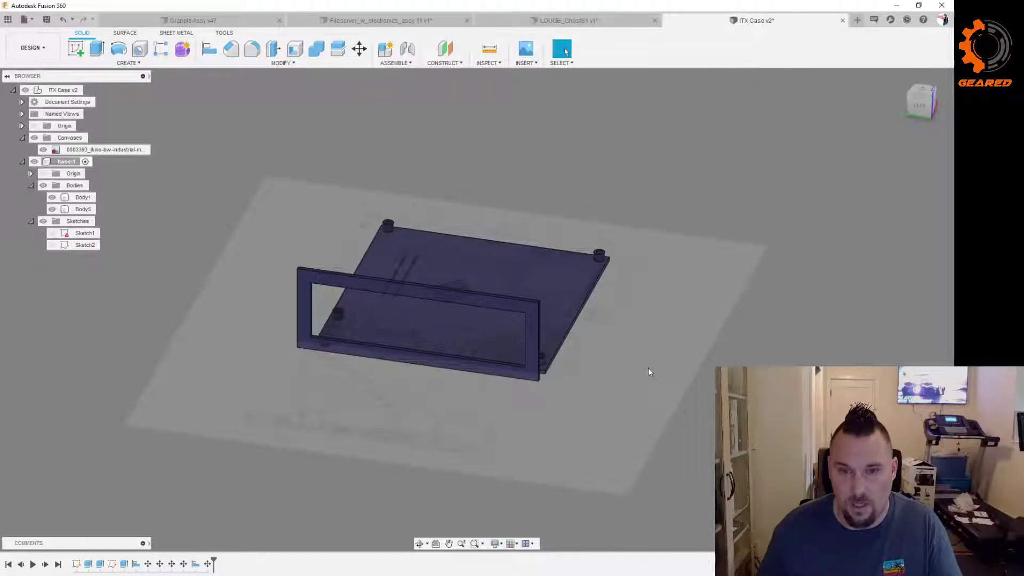
shift+middle_drag(652, 382, 626, 402)
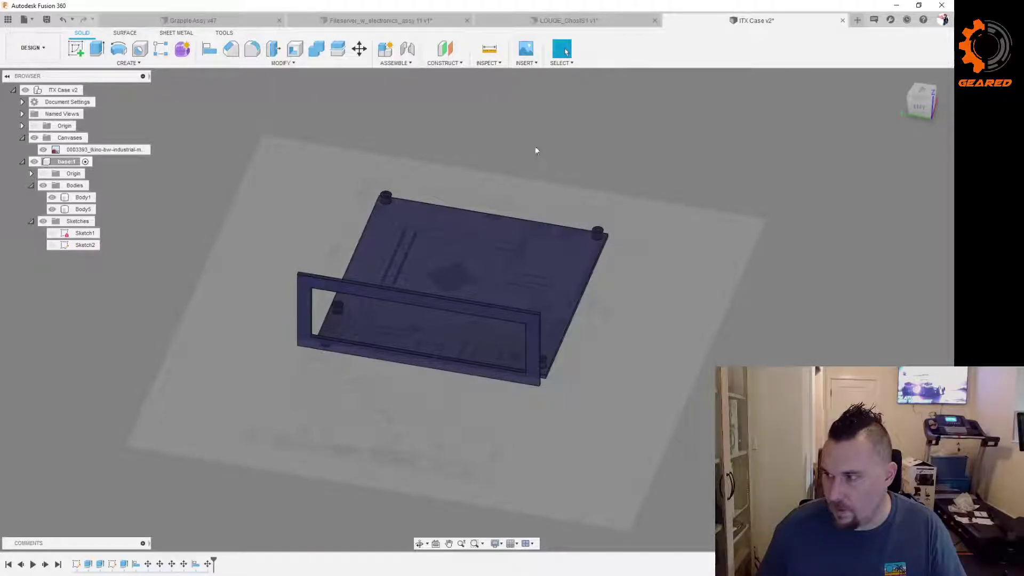
click(524, 64)
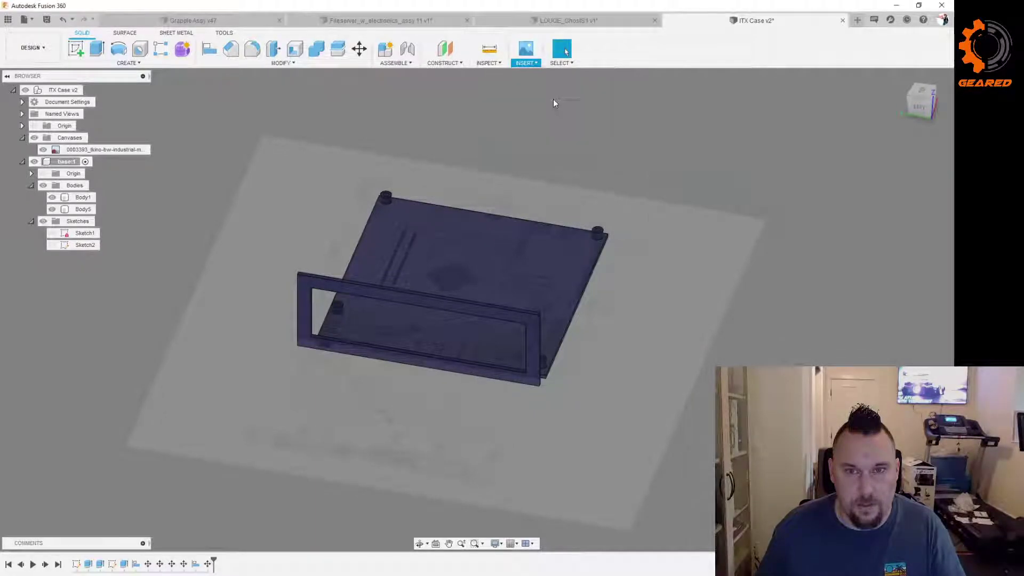
click(549, 96)
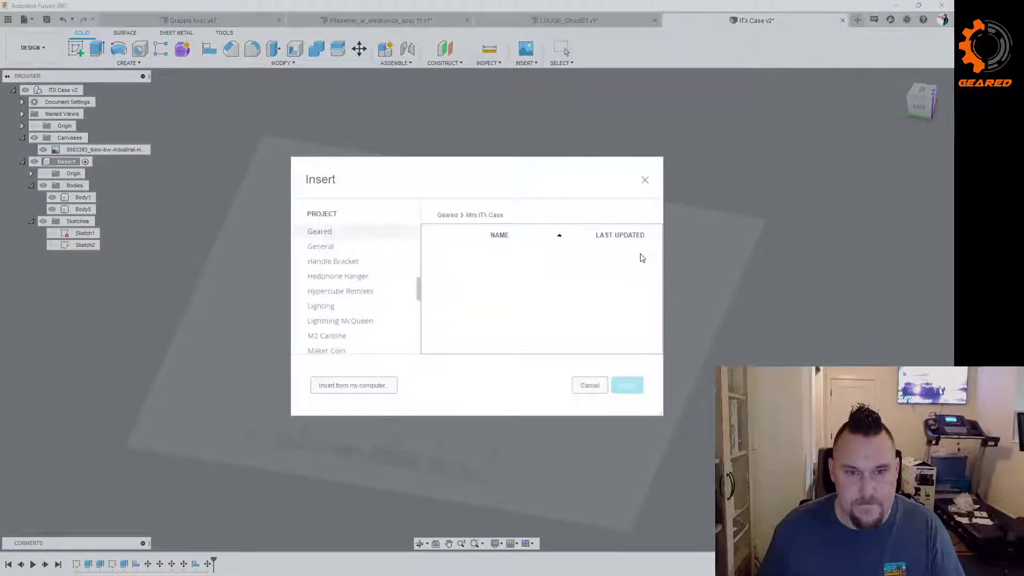
click(381, 385)
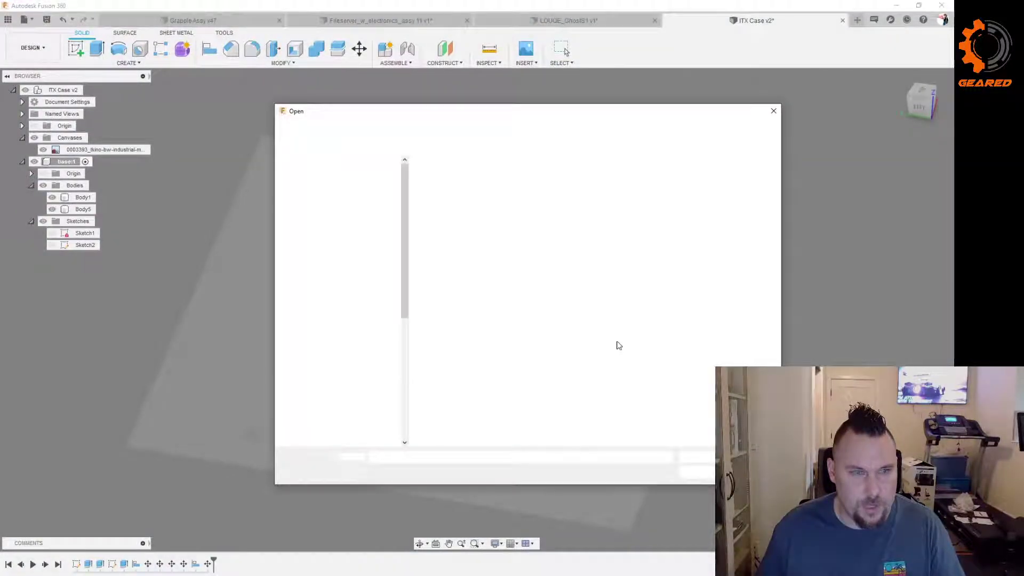
click(504, 189)
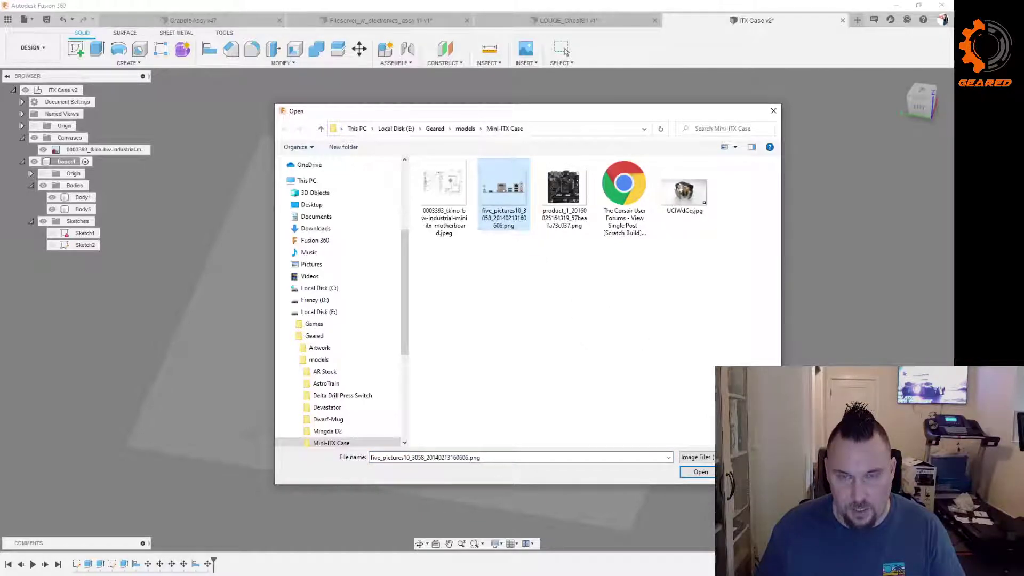
click(700, 473)
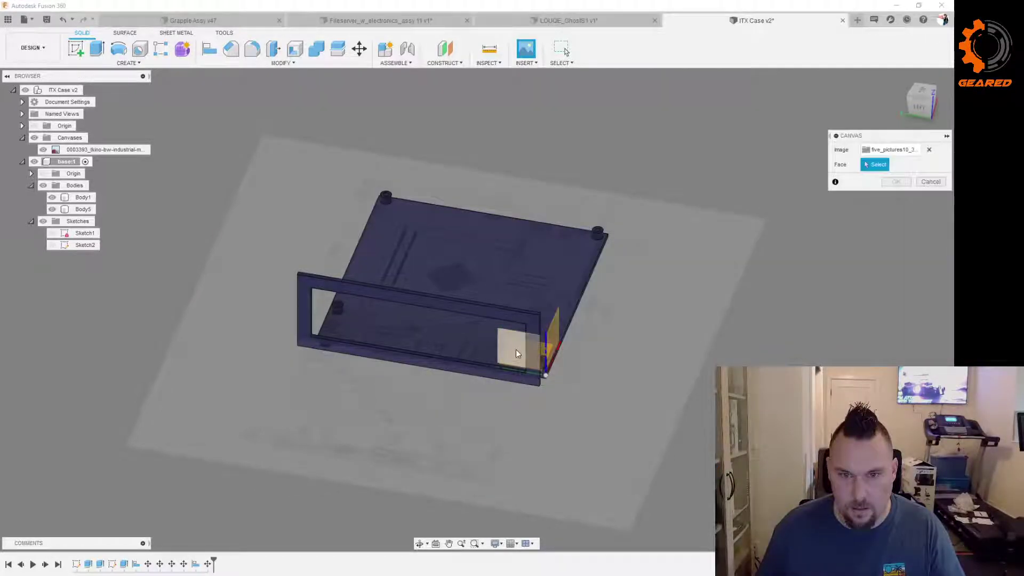
click(516, 350)
Step: Offset the port-image canvas 86.558 mm in X and 22.469 mm in Y into the I/O opening and scale it uniformly to 1.89
shift+middle_drag(776, 398, 843, 353)
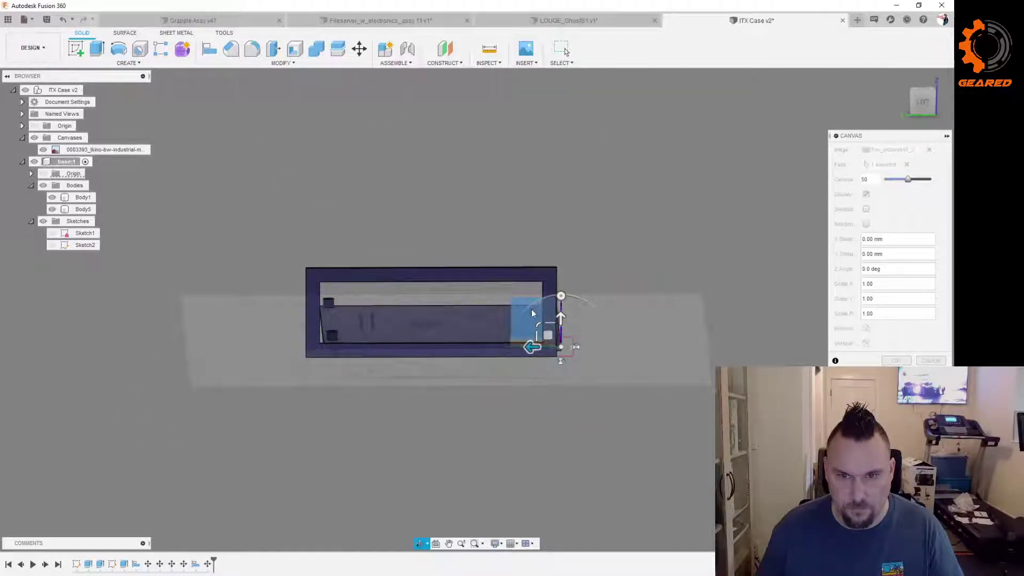
scroll(531, 313, up, 5)
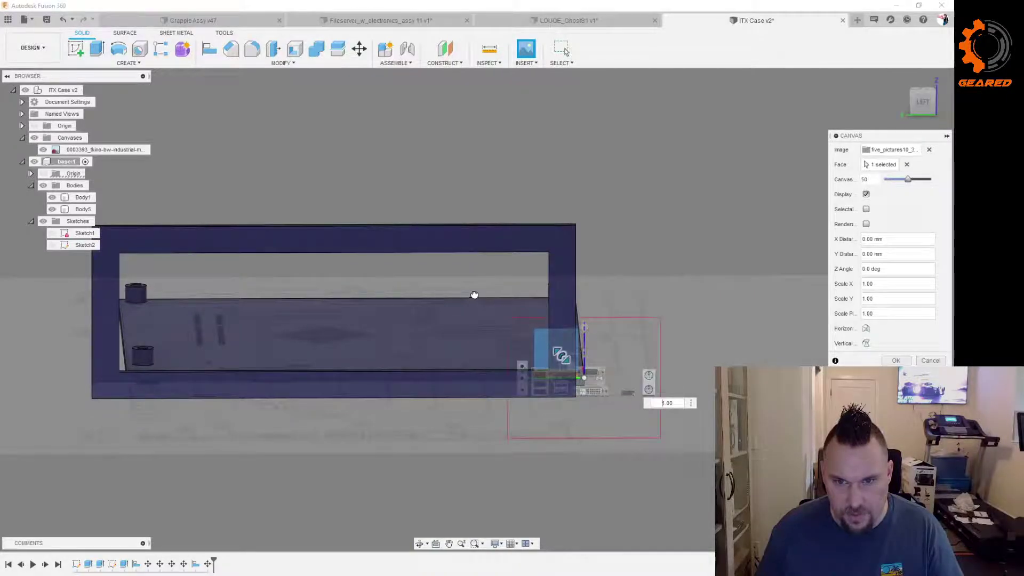
drag(571, 366, 338, 308)
shift+middle_drag(540, 470, 544, 501)
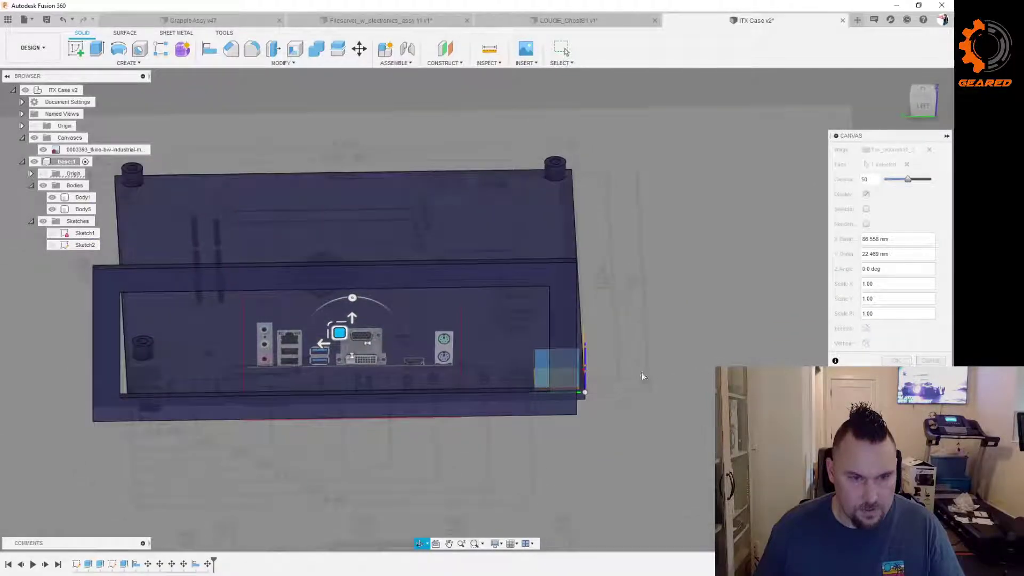
scroll(593, 418, down, 3)
shift+middle_drag(593, 418, 430, 379)
scroll(430, 379, up, 2)
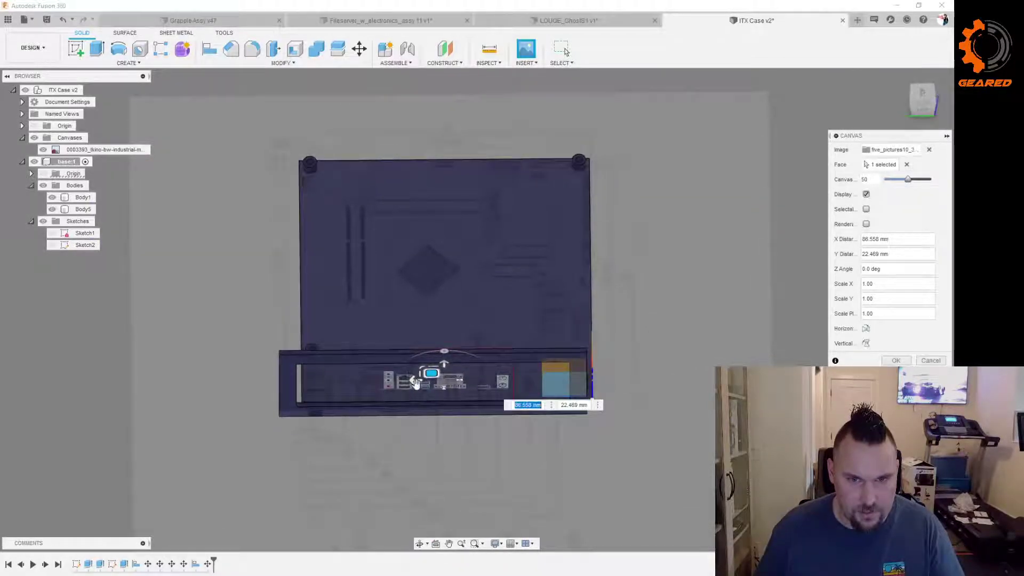
mouse_move(421, 368)
mouse_down()
mouse_move(386, 345)
mouse_move(403, 359)
mouse_up()
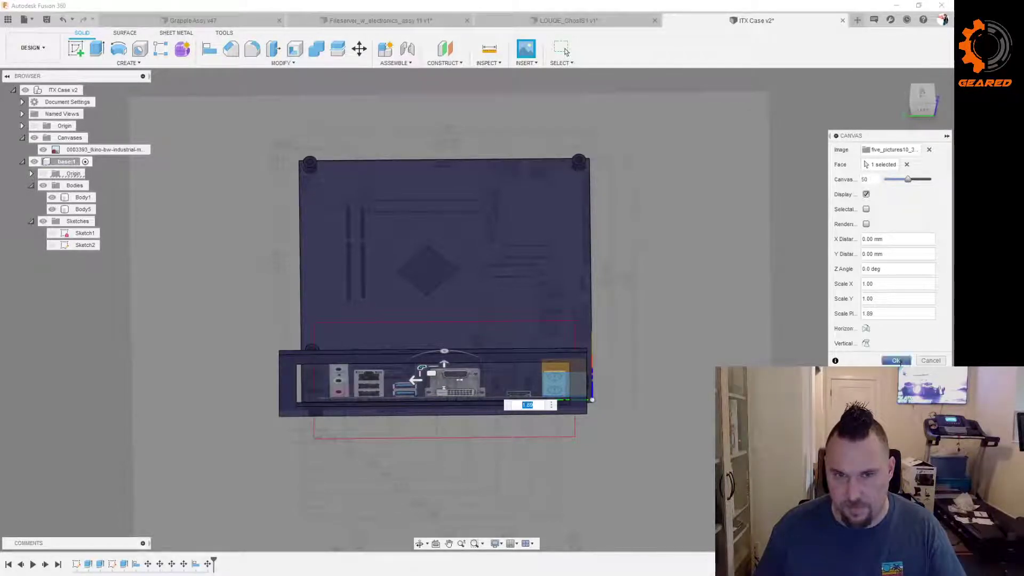
click(896, 360)
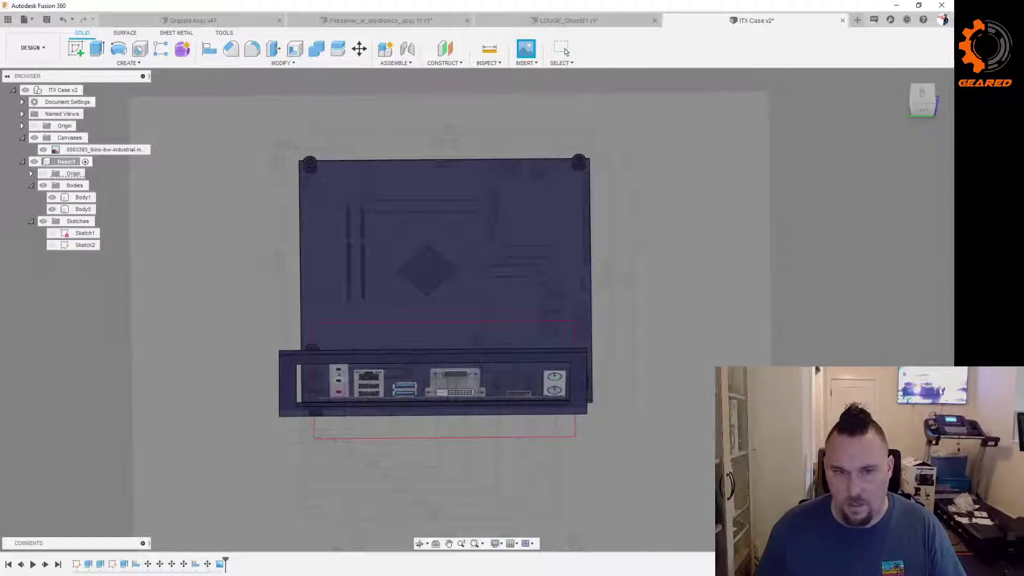
Step: Hide all bodies of the base component and face the port-image canvas straight on in the Left view
shift+middle_drag(701, 449, 705, 433)
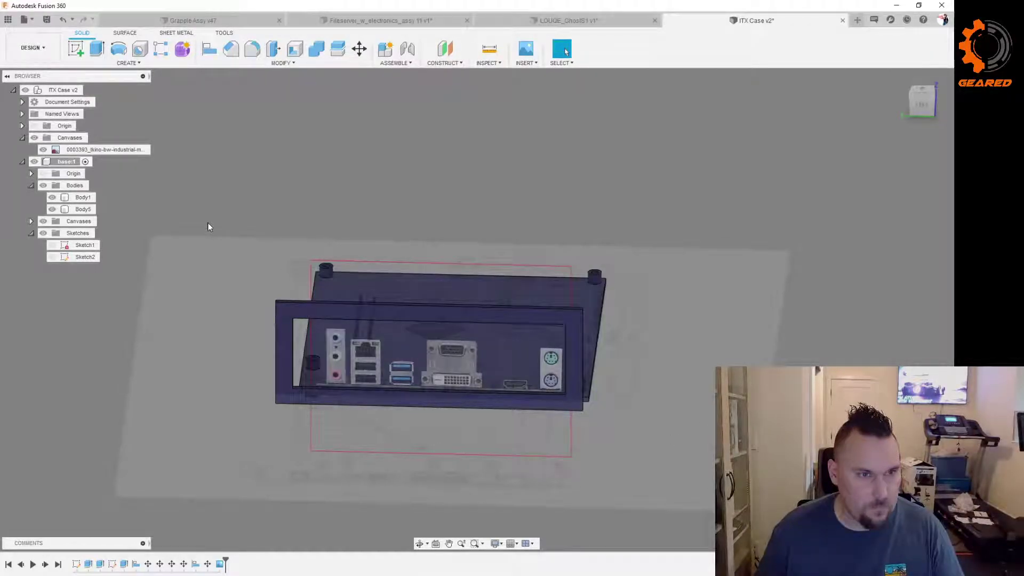
click(44, 185)
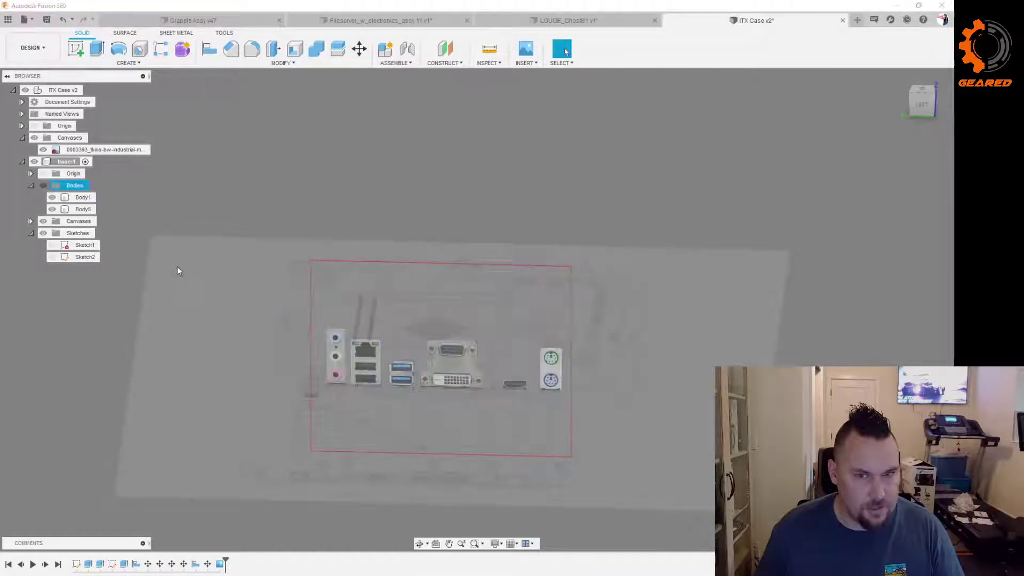
shift+middle_drag(210, 357, 212, 336)
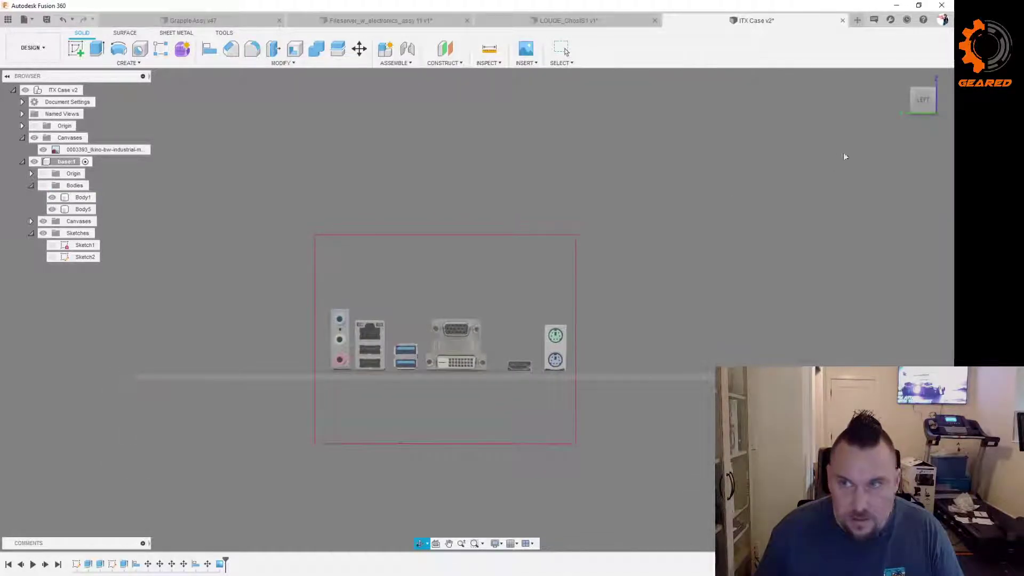
click(921, 106)
scroll(398, 334, up, 4)
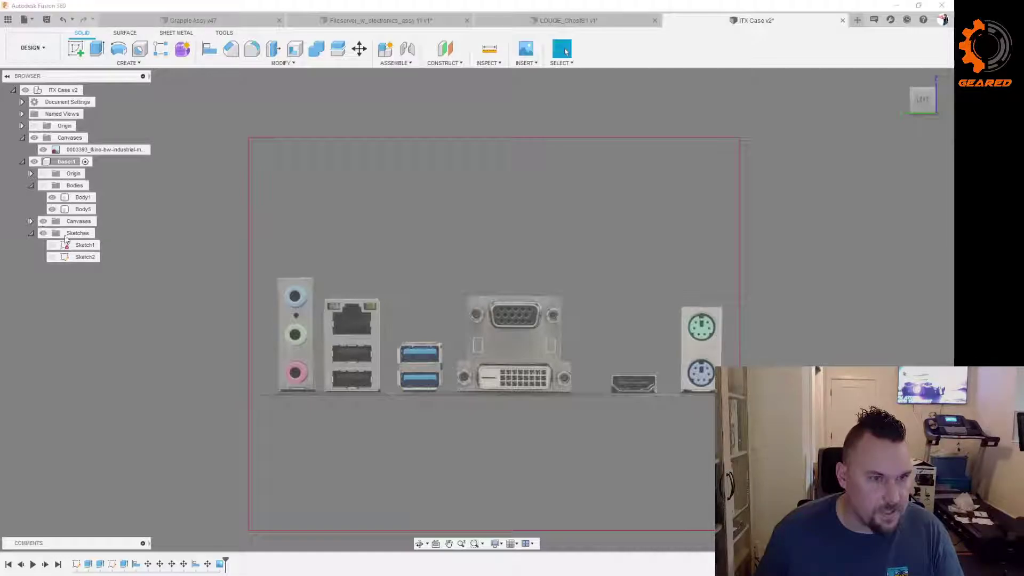
Step: Calibrate the port-image canvas to 170 mm between the two ends of the motherboard's edge line
click(31, 221)
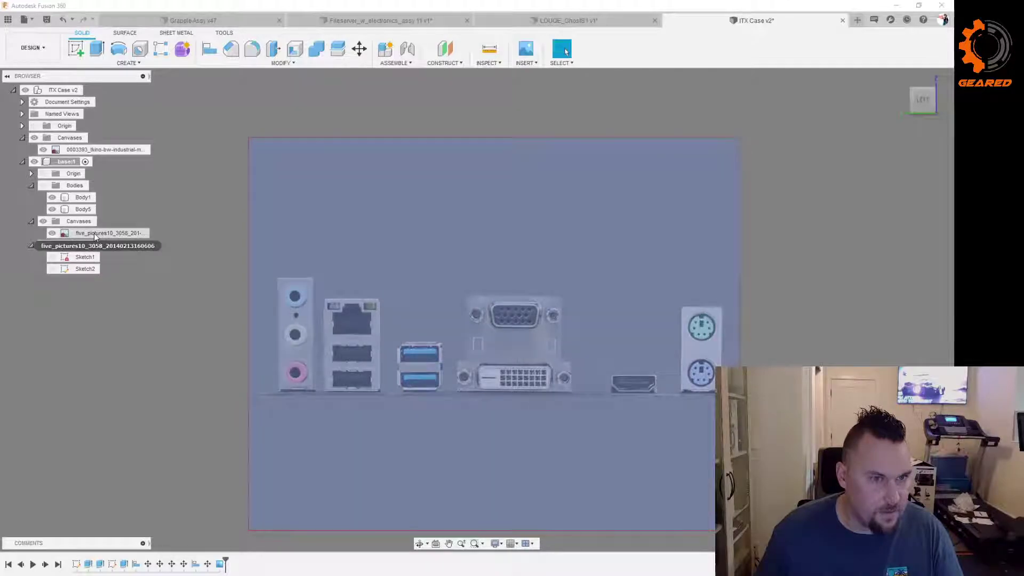
click(122, 234)
right_click(122, 232)
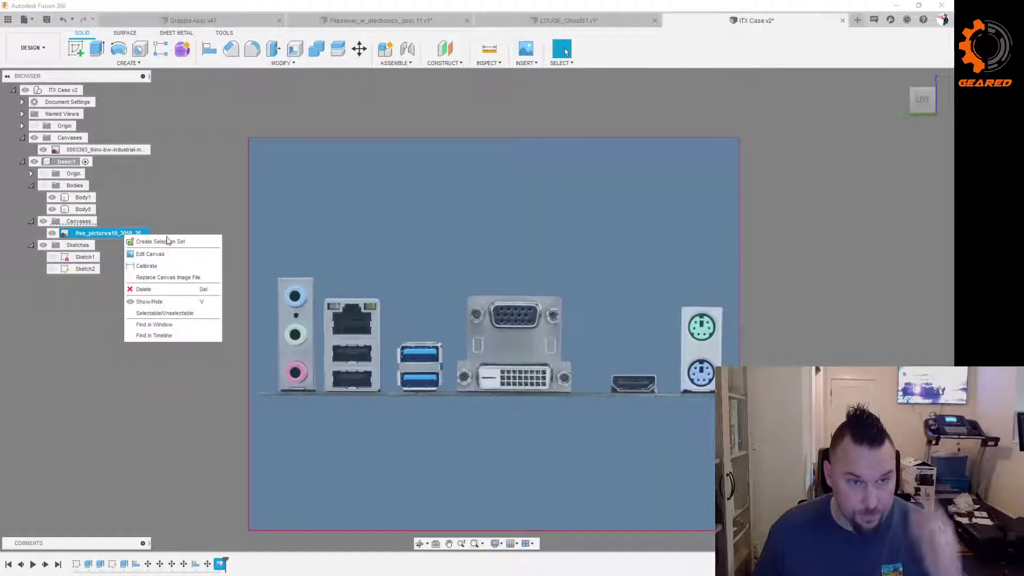
click(165, 266)
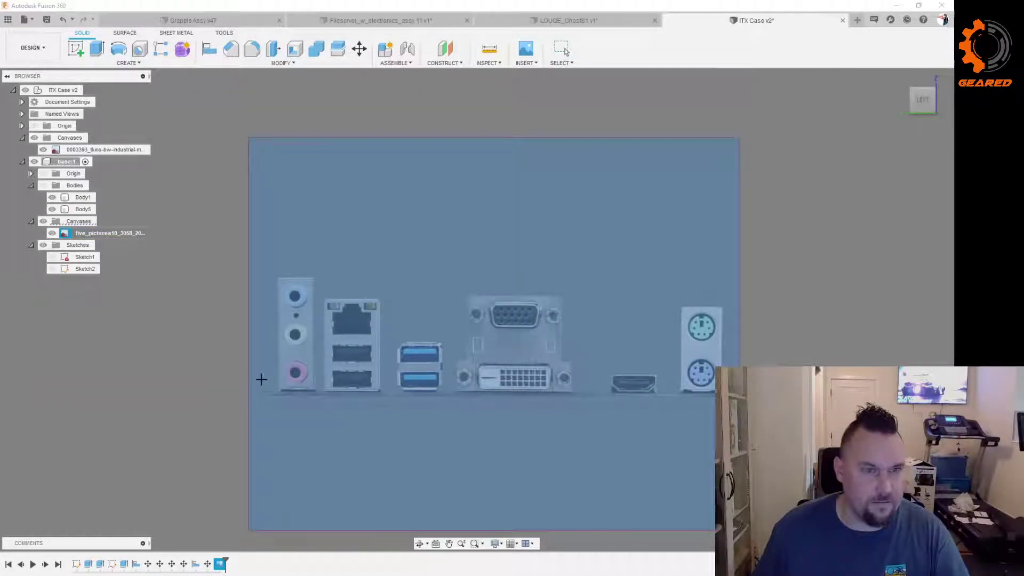
scroll(261, 391, up, 5)
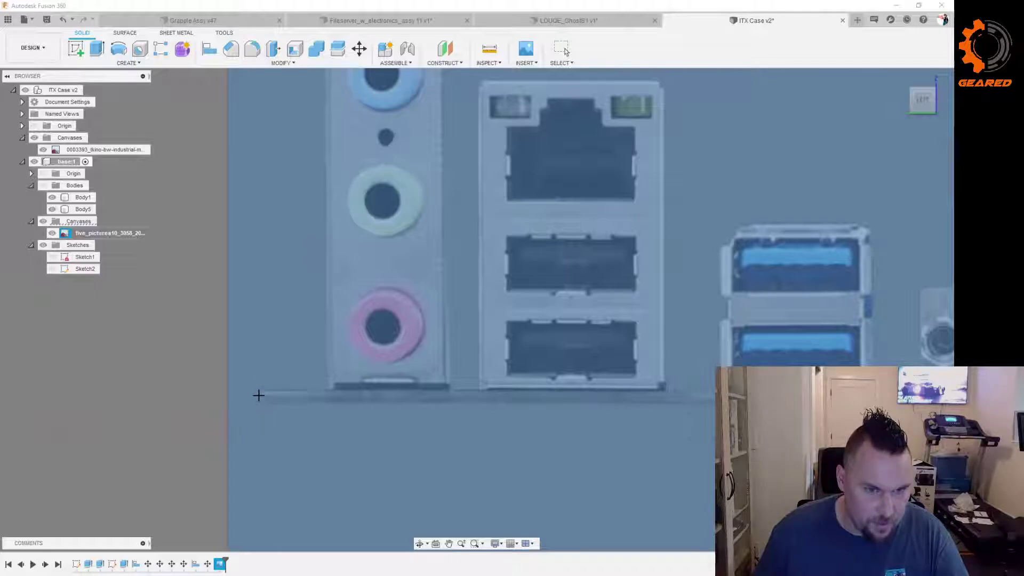
click(259, 395)
scroll(256, 397, down, 6)
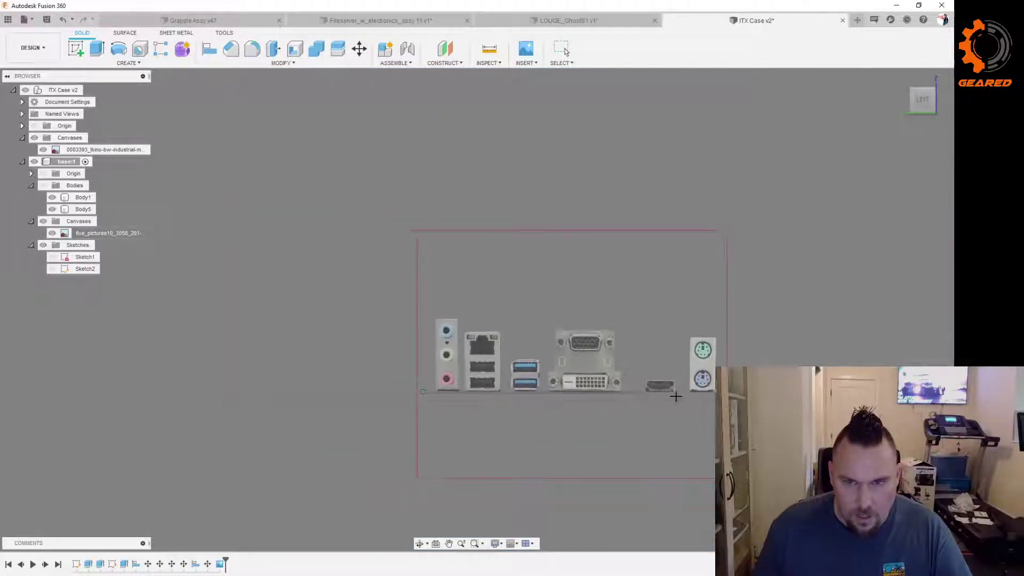
scroll(676, 395, up, 5)
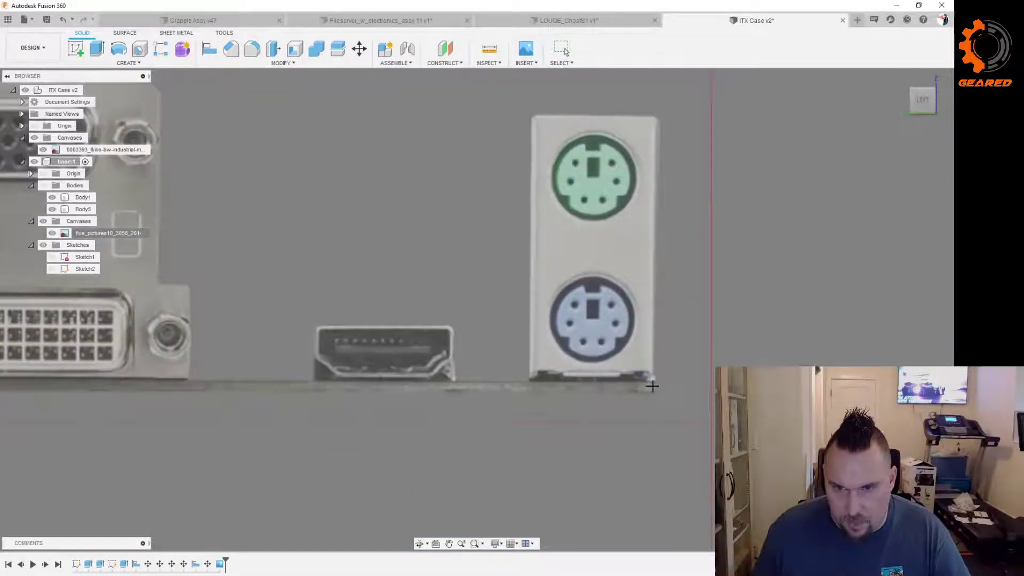
click(653, 387)
scroll(615, 368, down, 4)
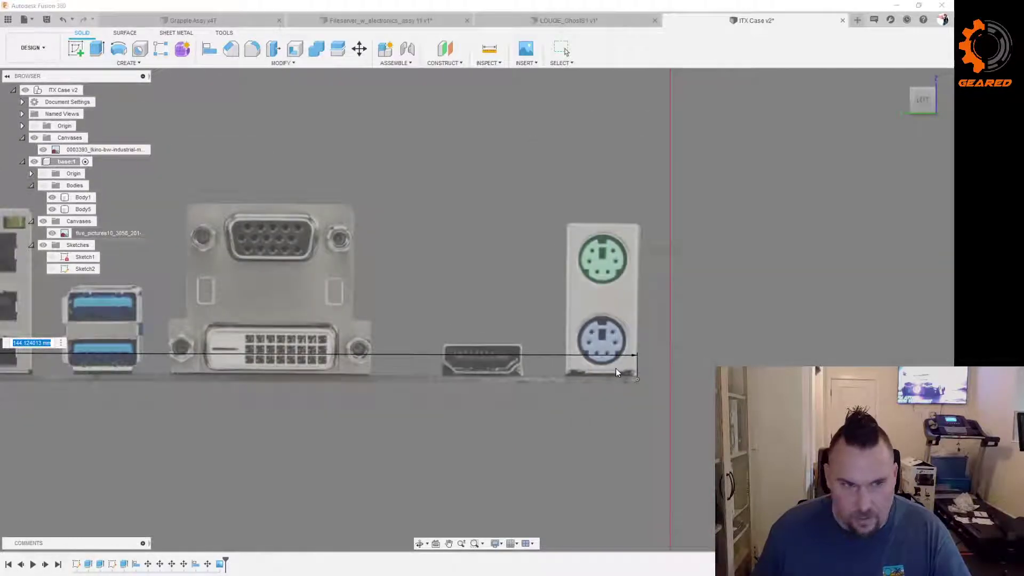
scroll(620, 368, down, 1)
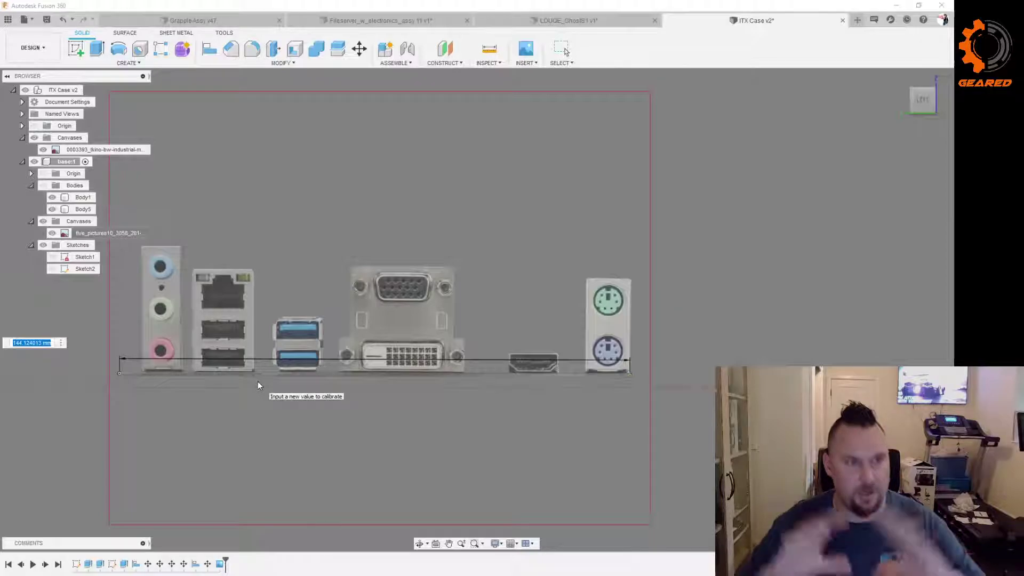
text(170)
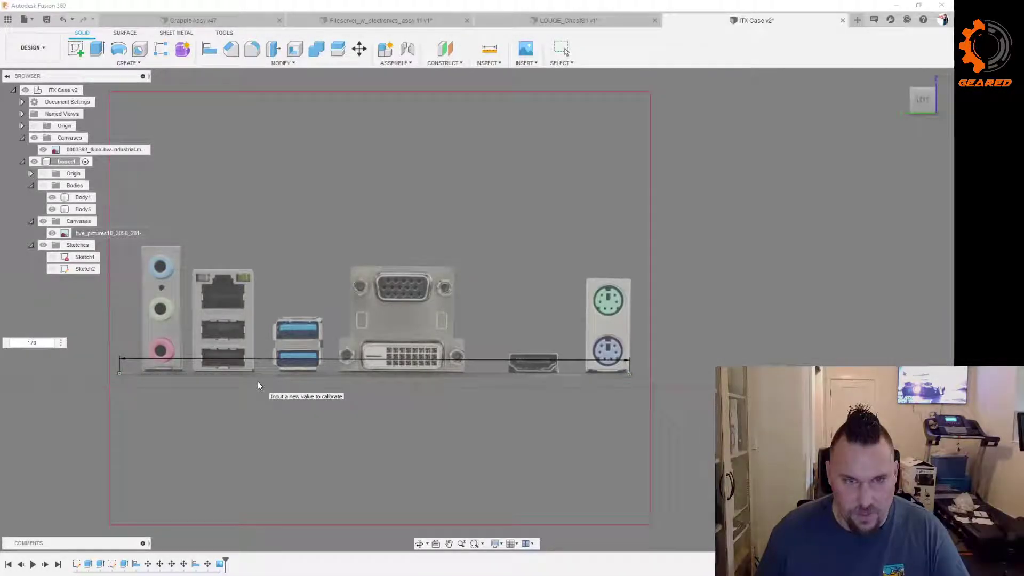
key(Return)
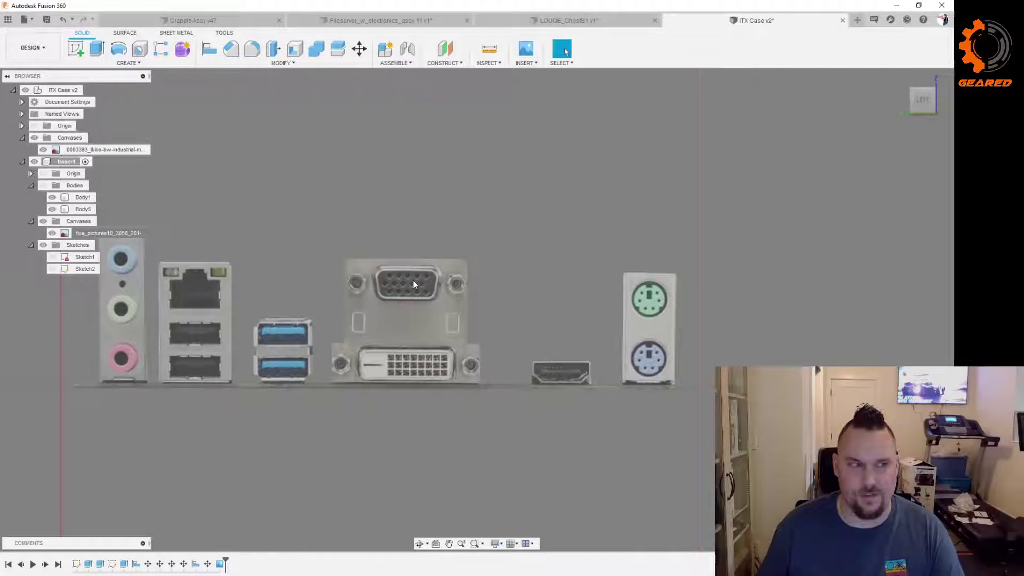
Step: Show all bodies of the base component again together with the port-image canvas
scroll(519, 190, down, 3)
shift+middle_drag(520, 190, 521, 215)
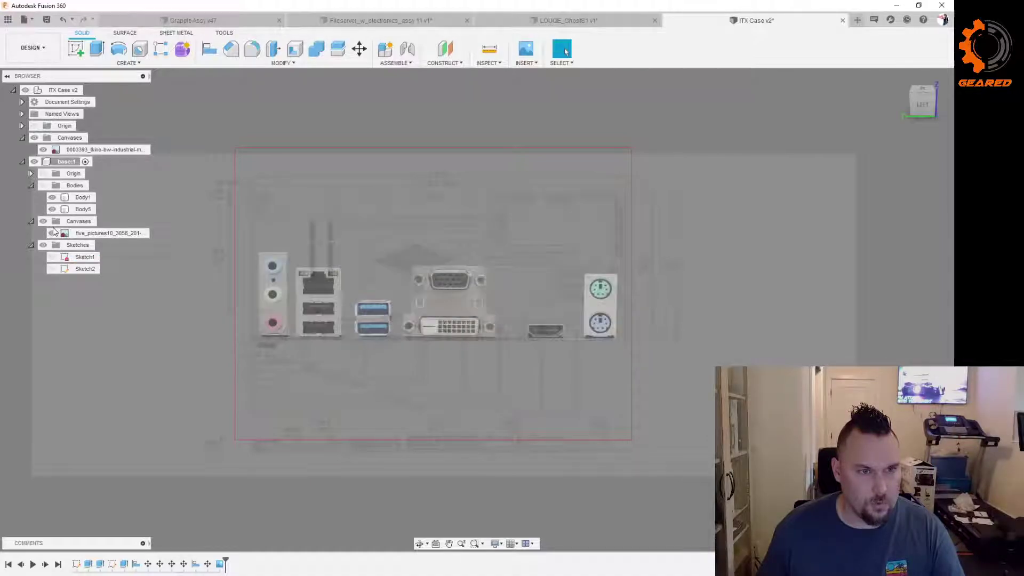
click(43, 185)
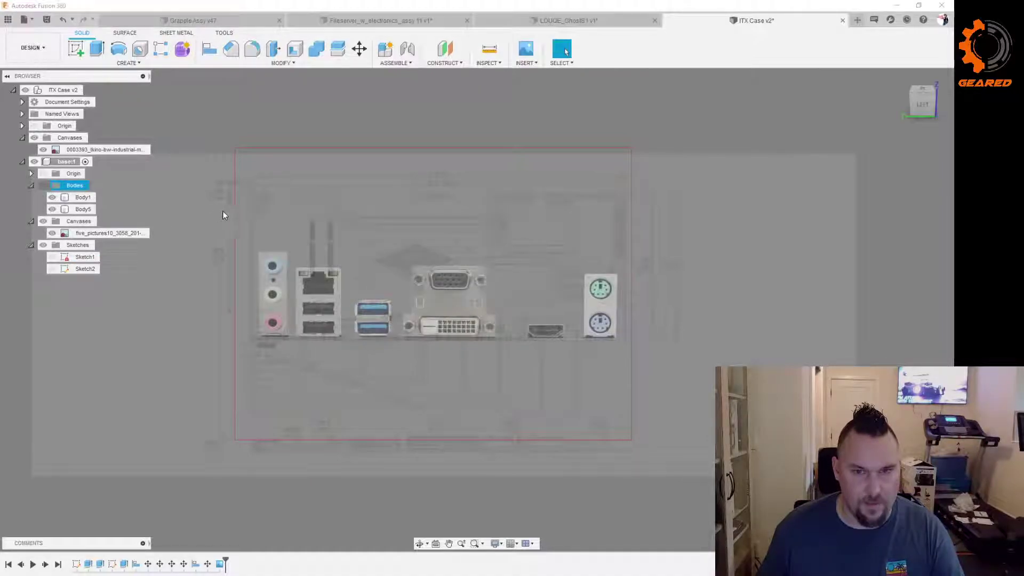
click(276, 331)
shift+middle_drag(275, 331, 384, 304)
shift+middle_drag(741, 209, 665, 207)
click(664, 207)
shift+middle_drag(888, 171, 764, 217)
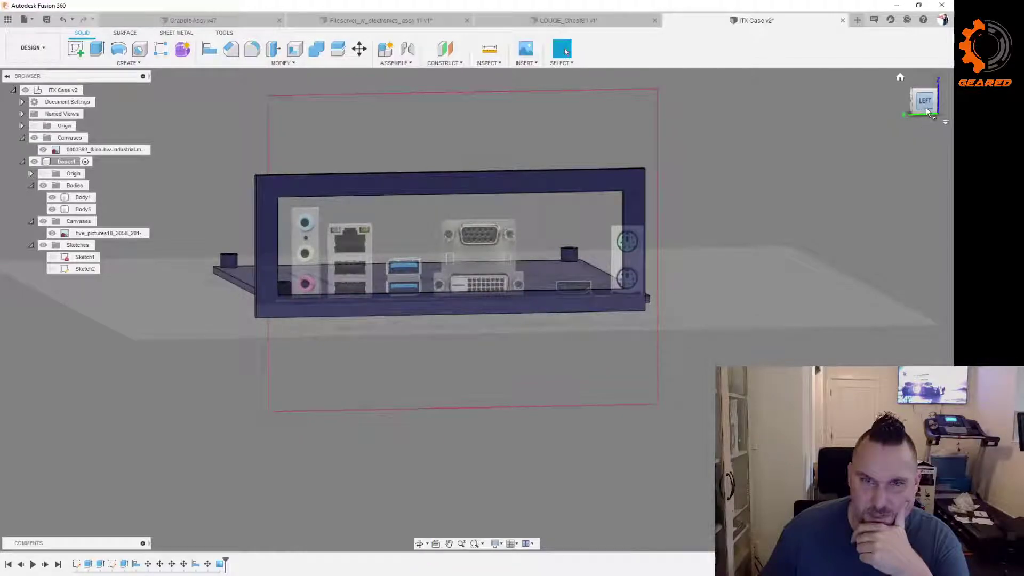
shift+middle_drag(825, 185, 812, 201)
key(Escape)
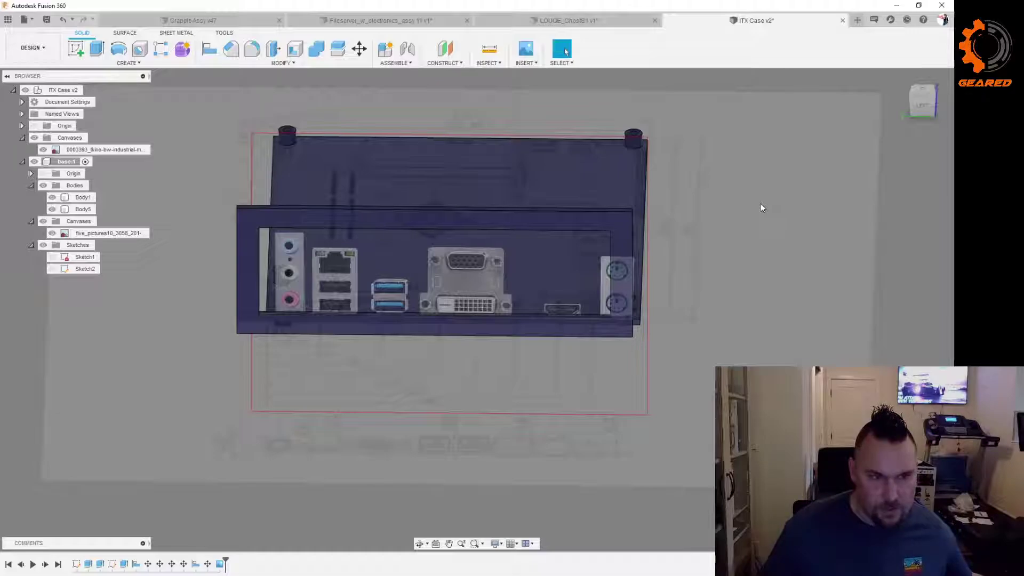
shift+middle_drag(734, 224, 734, 236)
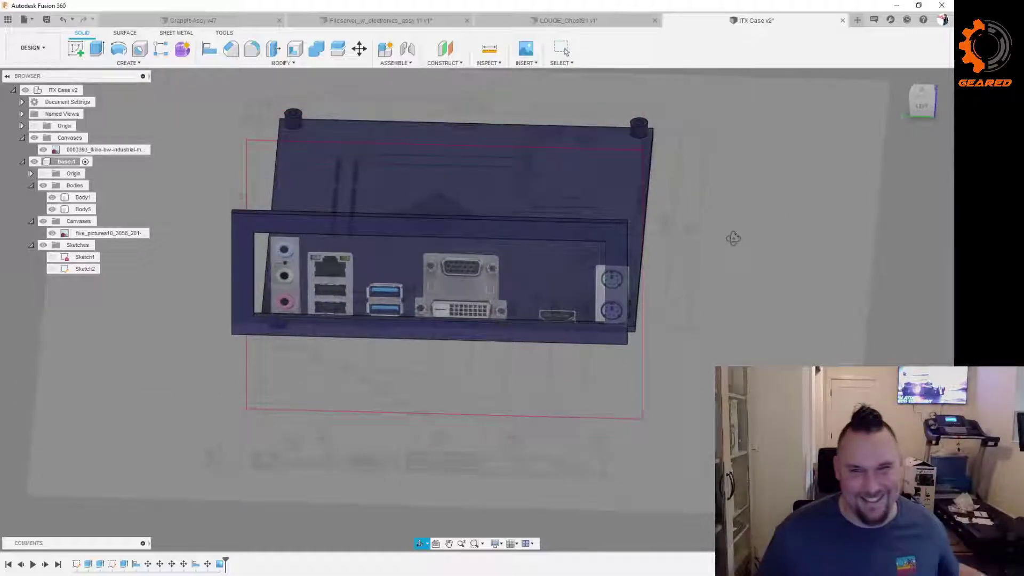
shift+middle_drag(505, 368, 515, 379)
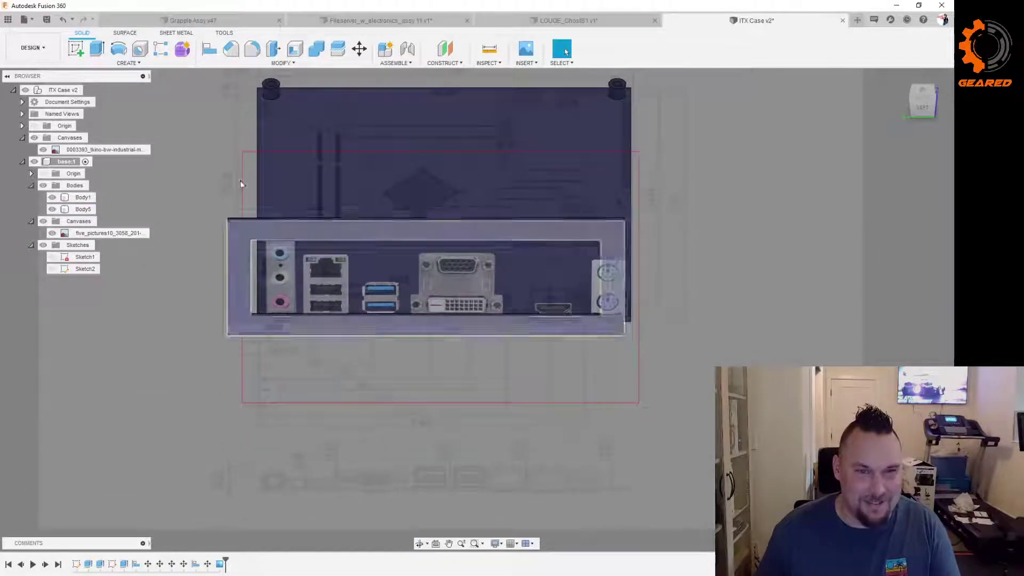
Step: Edit the port-image canvas and flip it horizontally, facing it straight on in the Left view
right_click(94, 234)
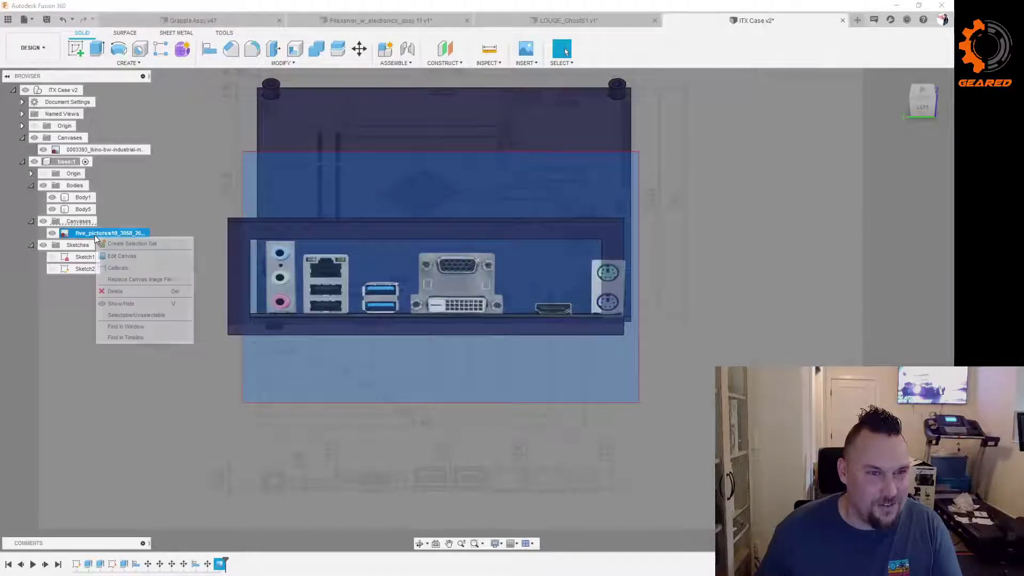
click(166, 256)
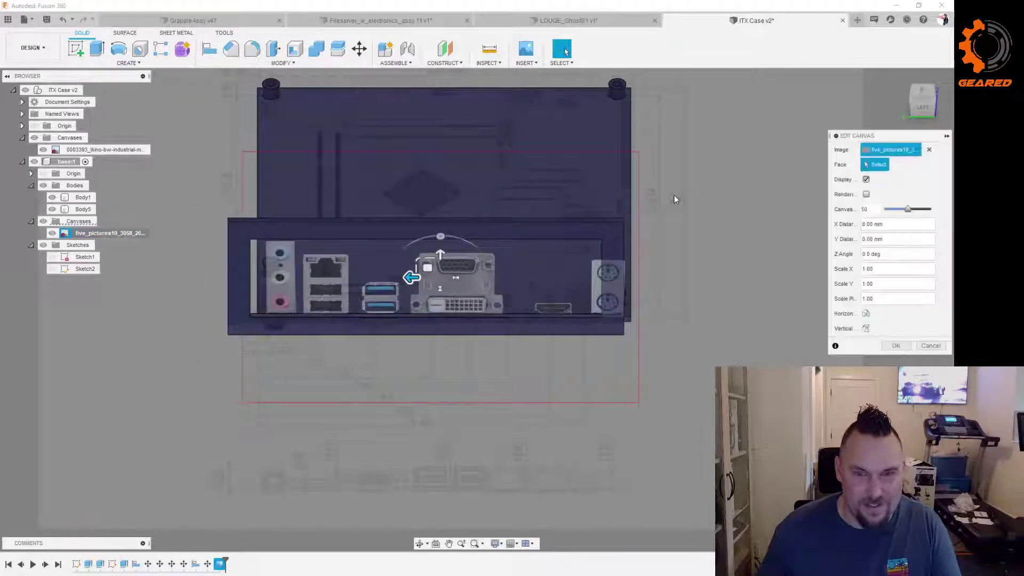
shift+middle_drag(704, 207, 705, 178)
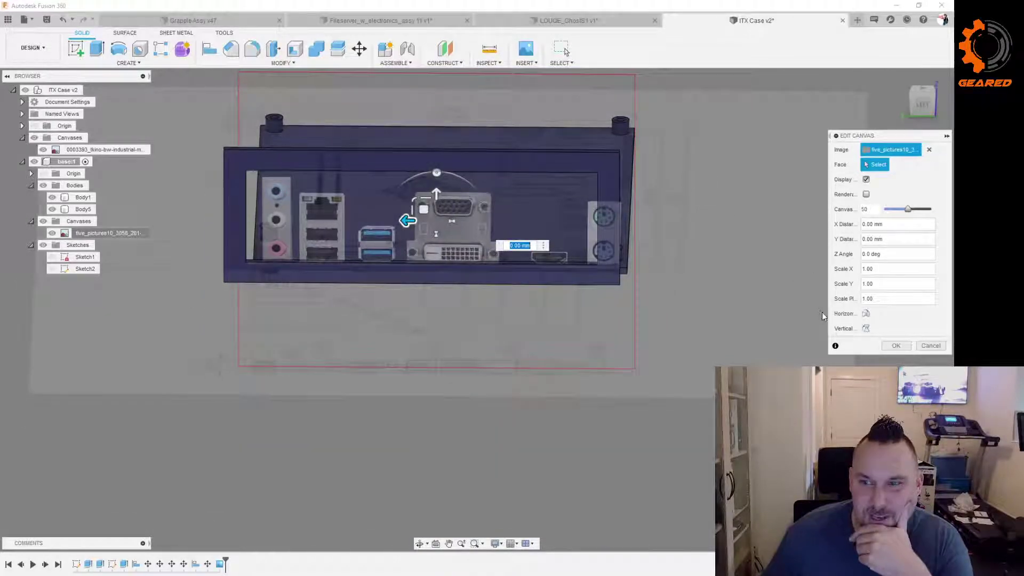
click(867, 314)
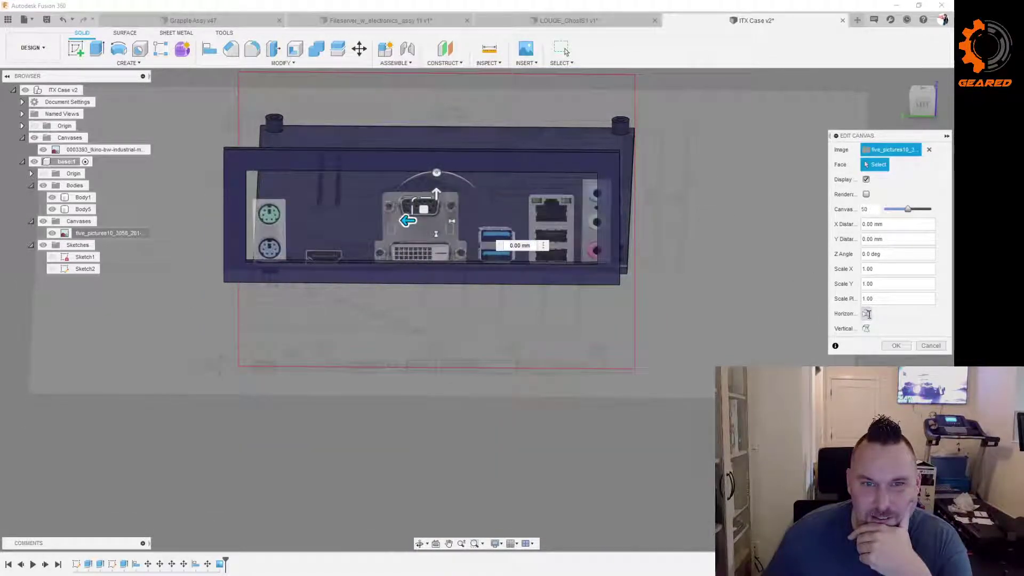
shift+middle_drag(698, 332, 686, 320)
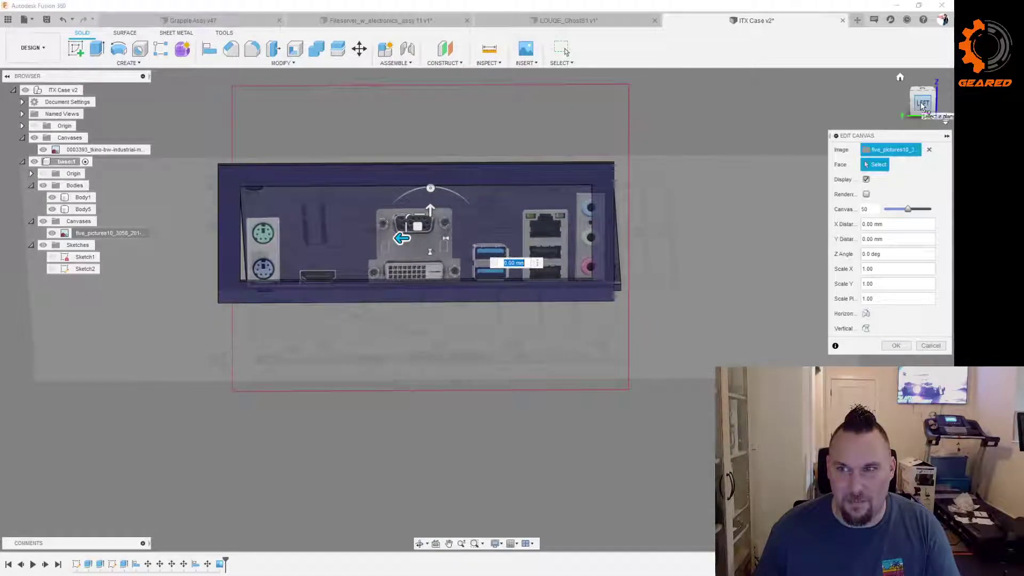
click(921, 106)
middle_drag(477, 321, 495, 450)
scroll(379, 414, up, 3)
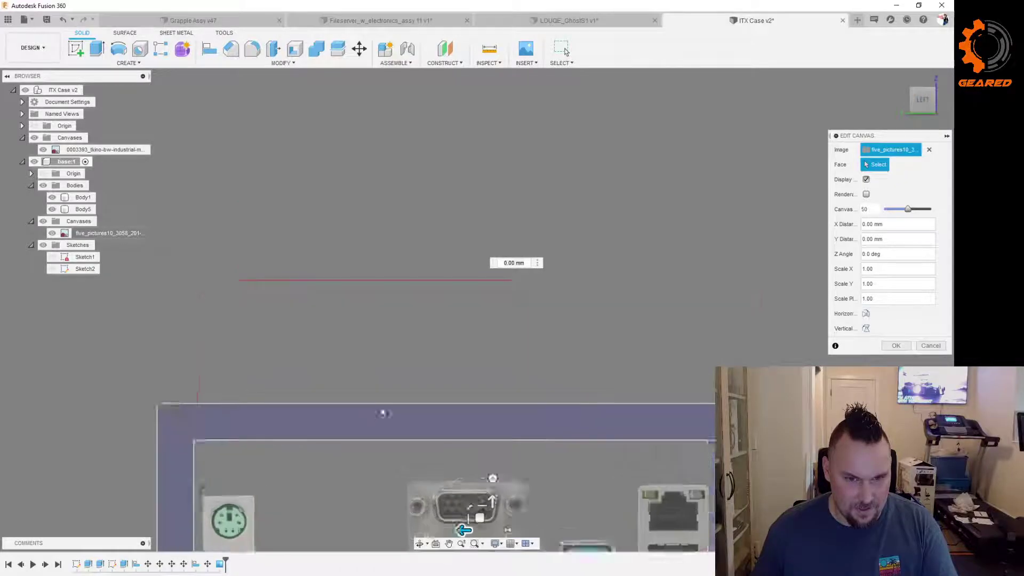
middle_drag(378, 414, 413, 370)
scroll(433, 484, up, 3)
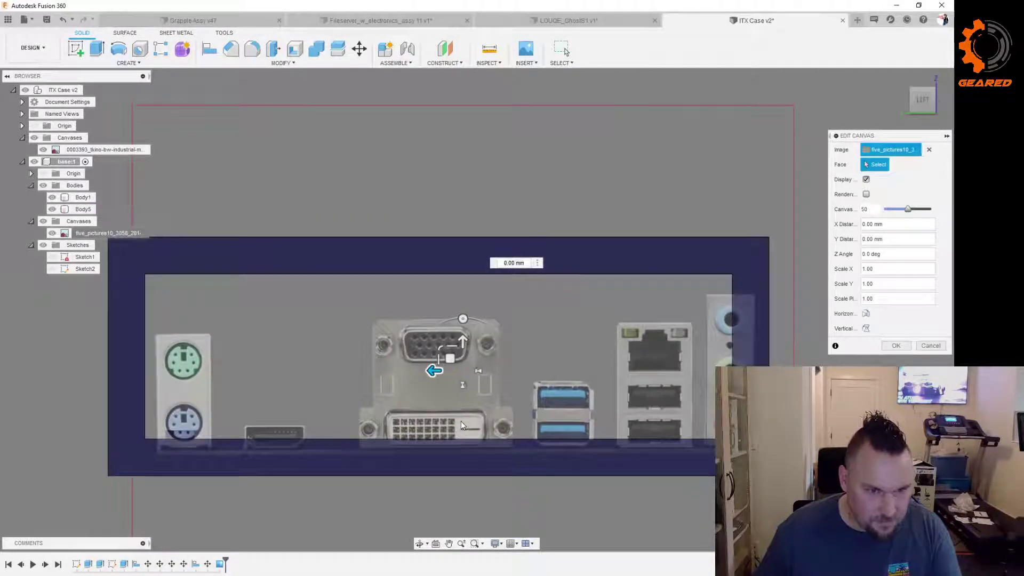
Step: Shift the port-image canvas -1 mm in X relative to the I/O opening and apply the canvas edit
click(419, 543)
drag(666, 207, 670, 255)
key(Escape)
scroll(625, 195, down, 3)
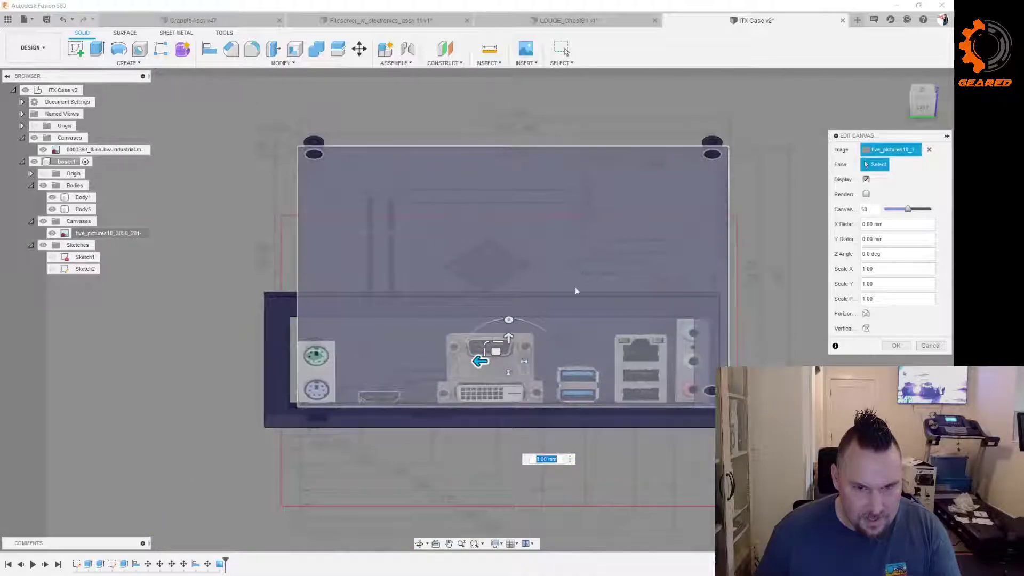
scroll(517, 389, up, 3)
mouse_move(494, 356)
mouse_down()
mouse_move(550, 363)
mouse_move(479, 364)
mouse_up()
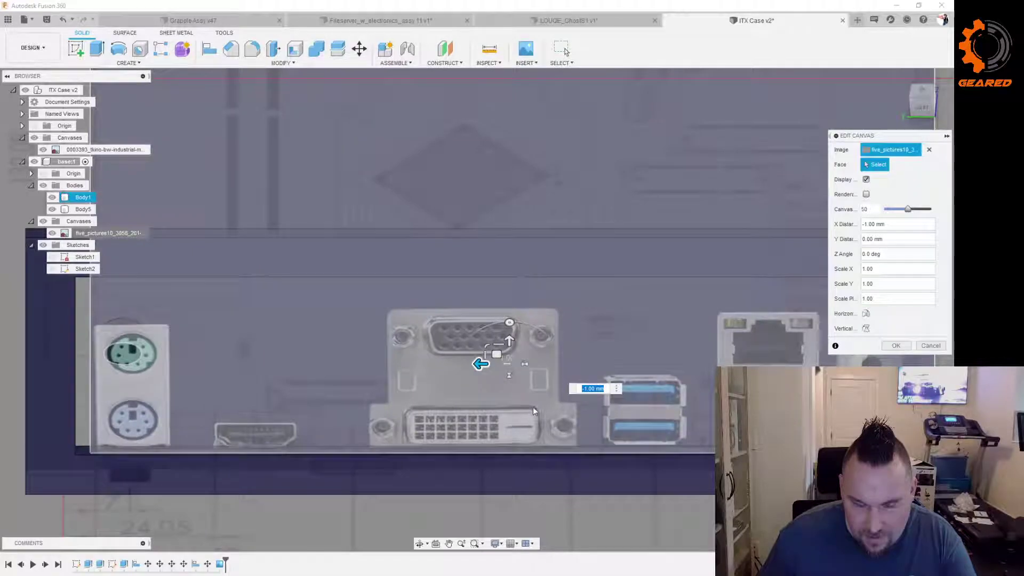
scroll(486, 369, down, 2)
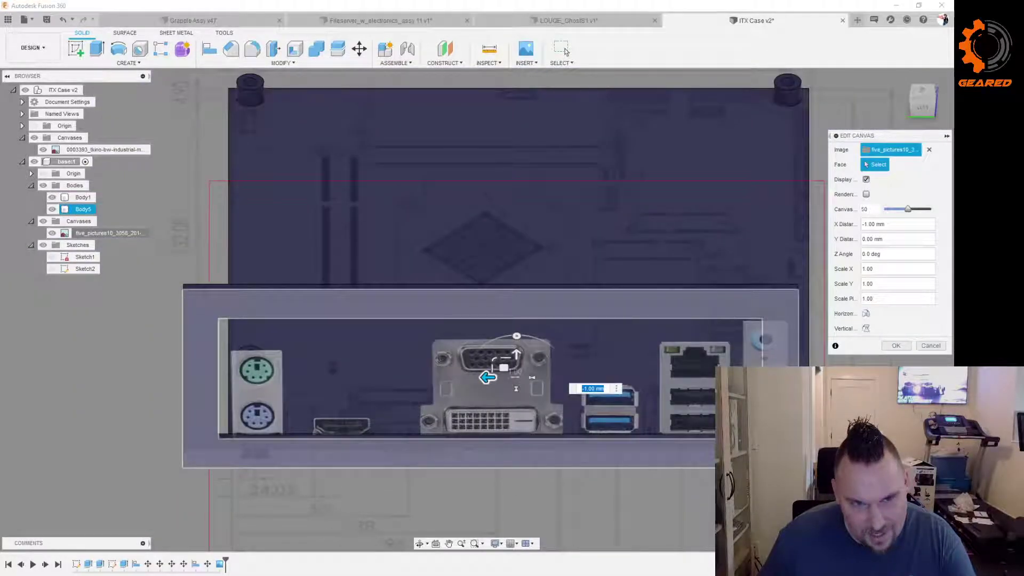
click(425, 364)
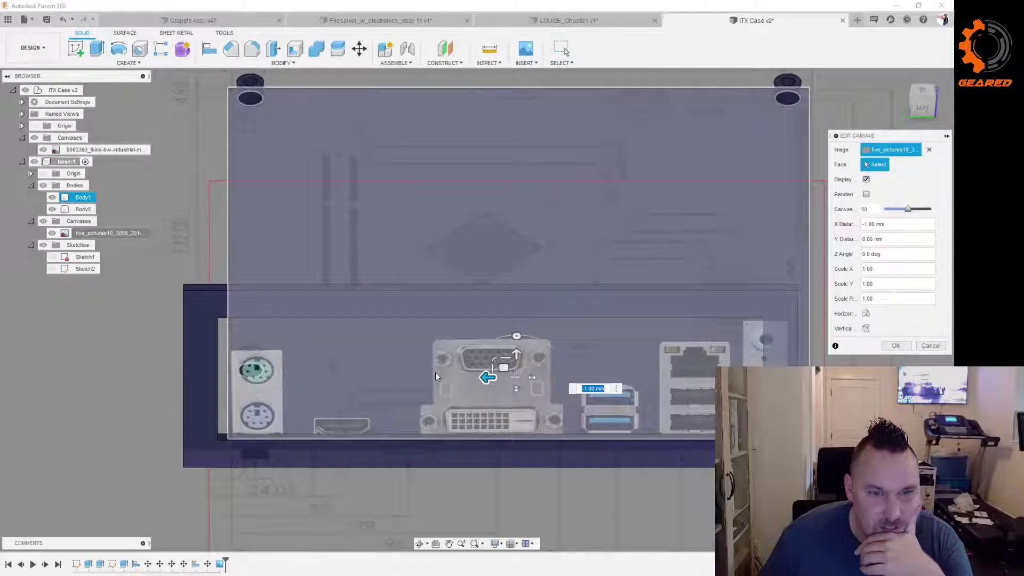
click(414, 452)
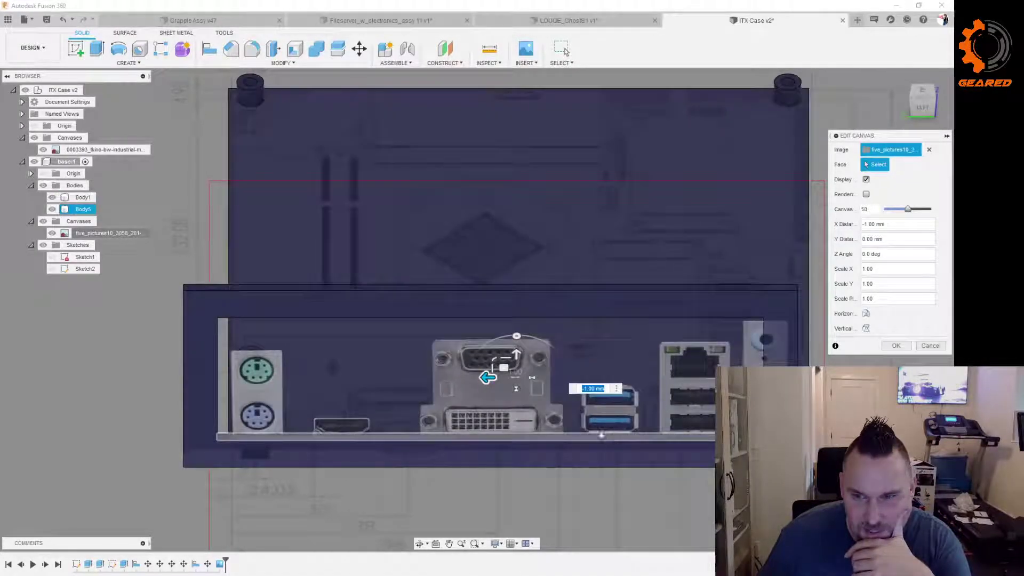
click(601, 435)
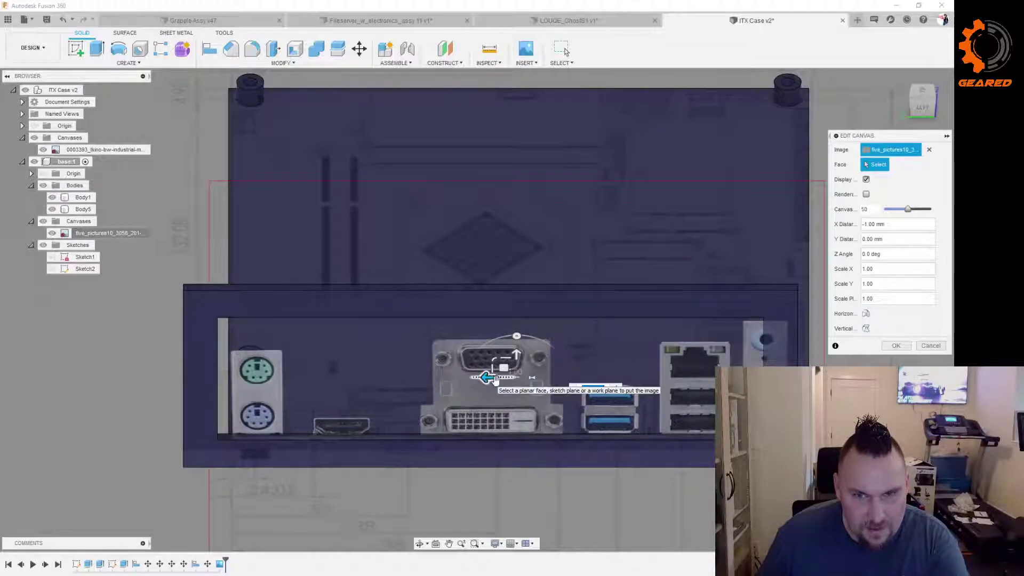
click(897, 346)
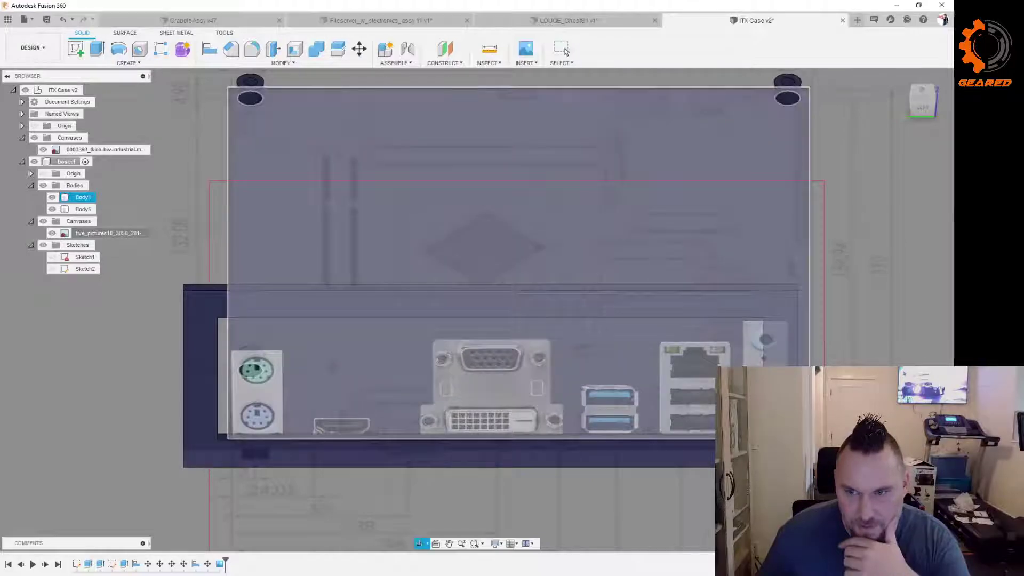
Step: Examine from several angles how the port image lines up with the I/O frame opening and the base plate
shift+middle_drag(789, 325, 837, 453)
click(566, 52)
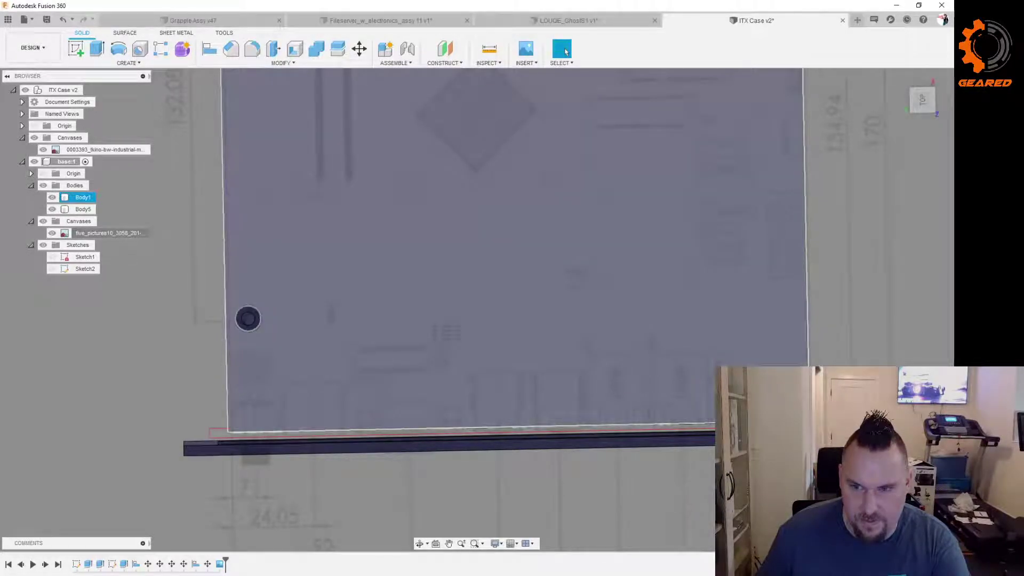
shift+middle_drag(774, 416, 770, 338)
click(772, 339)
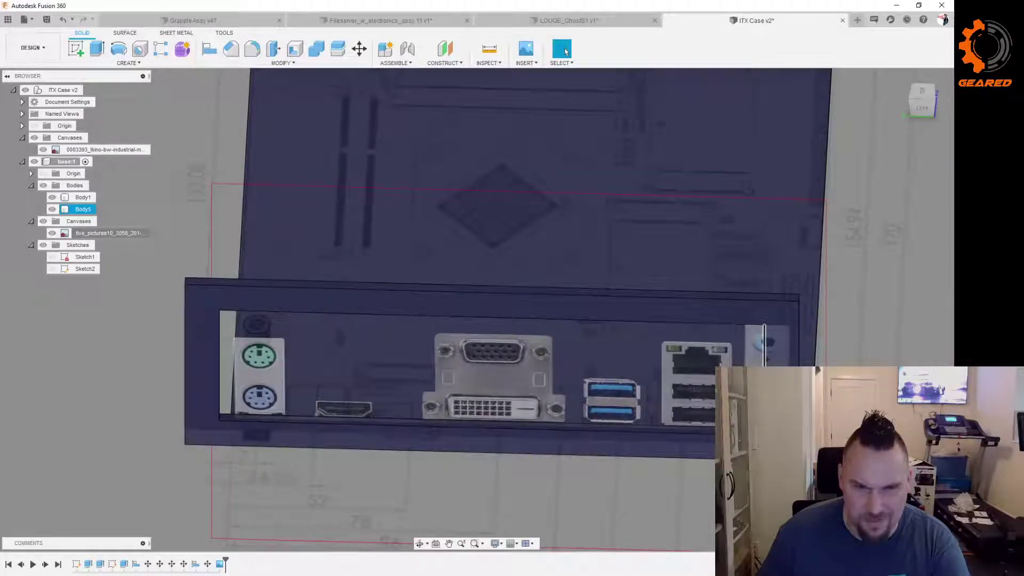
click(639, 393)
shift+middle_drag(638, 394, 555, 444)
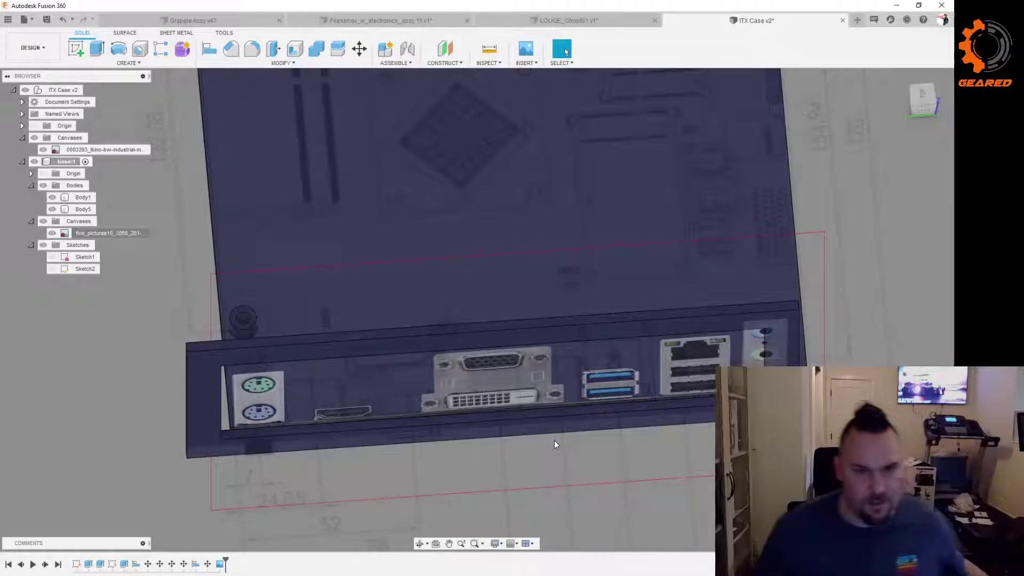
shift+middle_drag(554, 440, 231, 384)
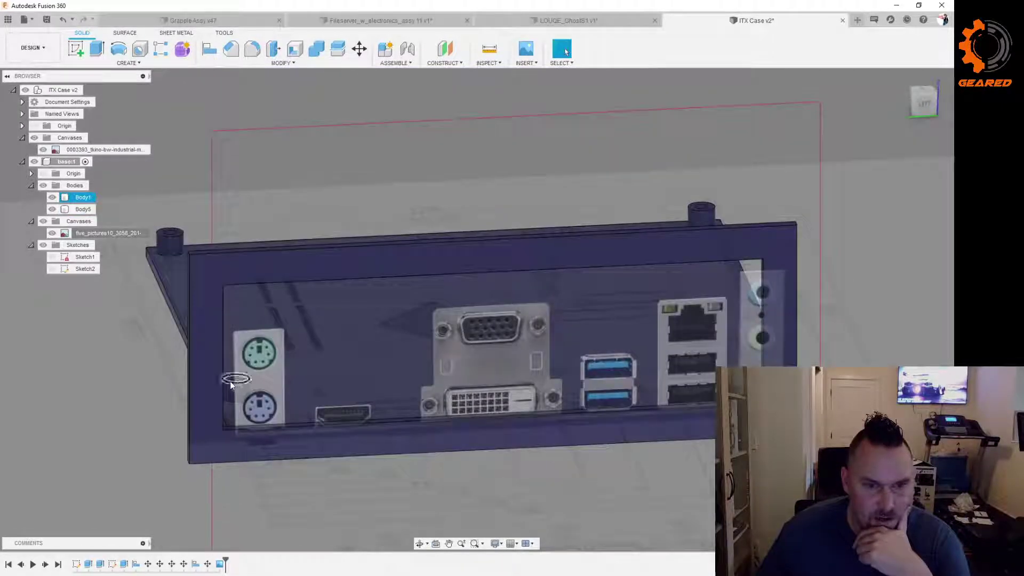
Step: Calibrate the port-image canvas by setting the width of the PS/2 connector block to 14 mm
click(107, 232)
right_click(107, 233)
click(160, 264)
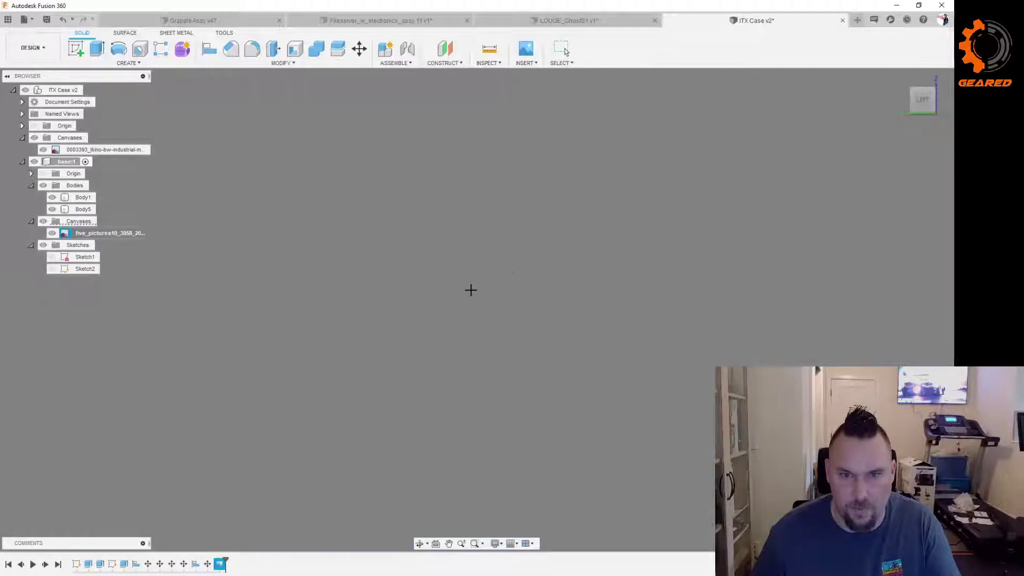
scroll(544, 279, down, 5)
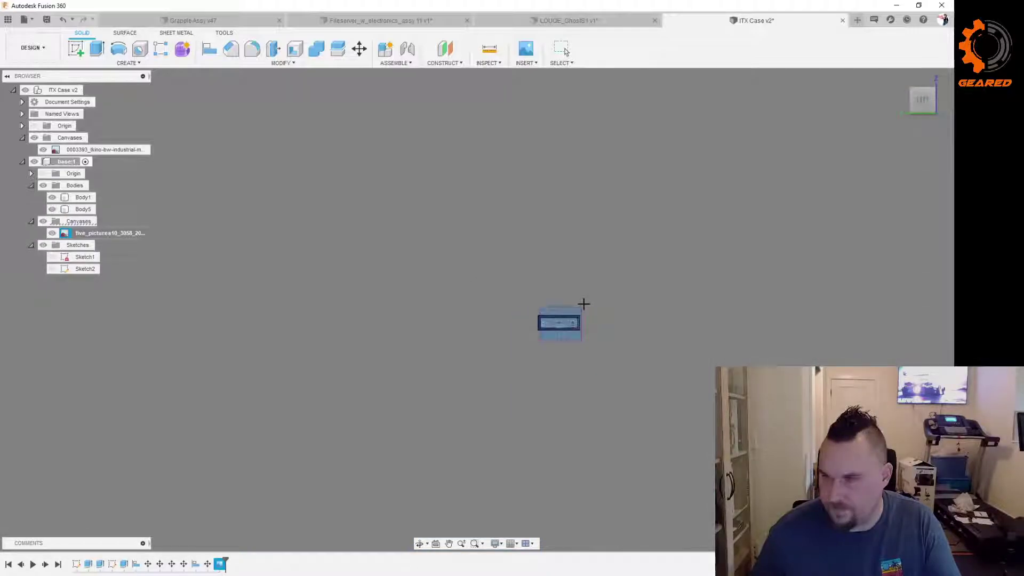
scroll(518, 296, up, 3)
scroll(427, 276, up, 10)
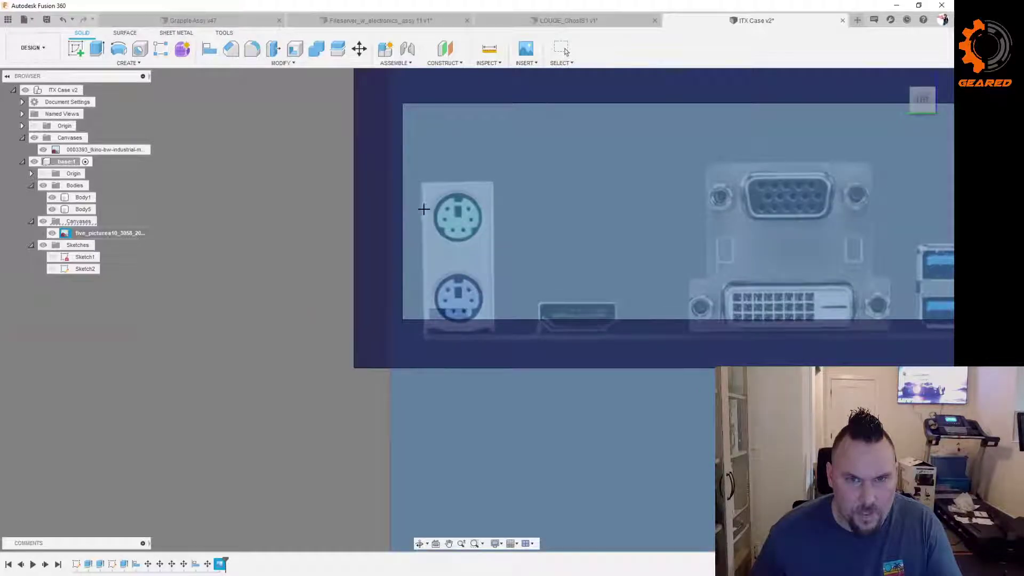
click(422, 244)
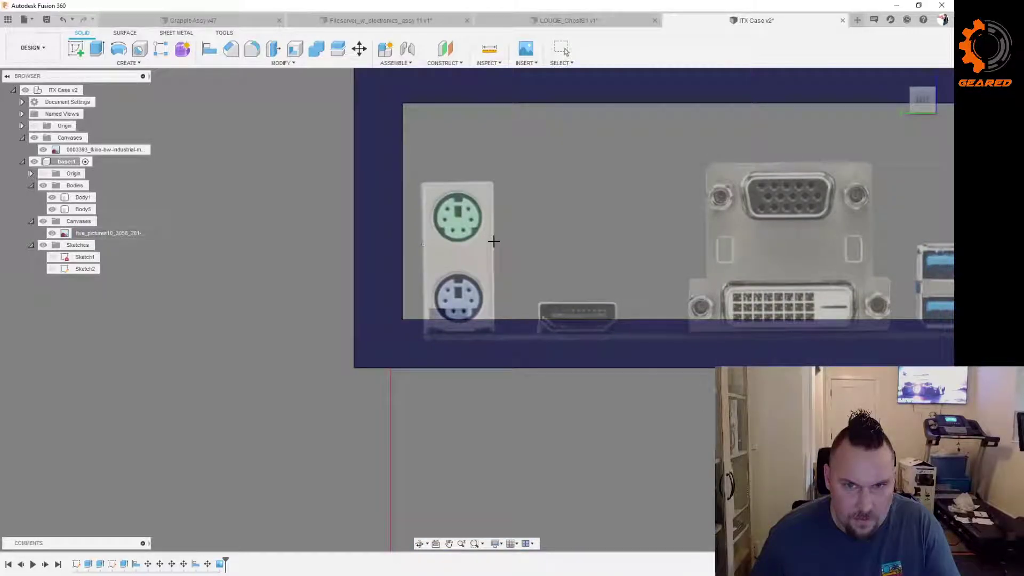
click(493, 241)
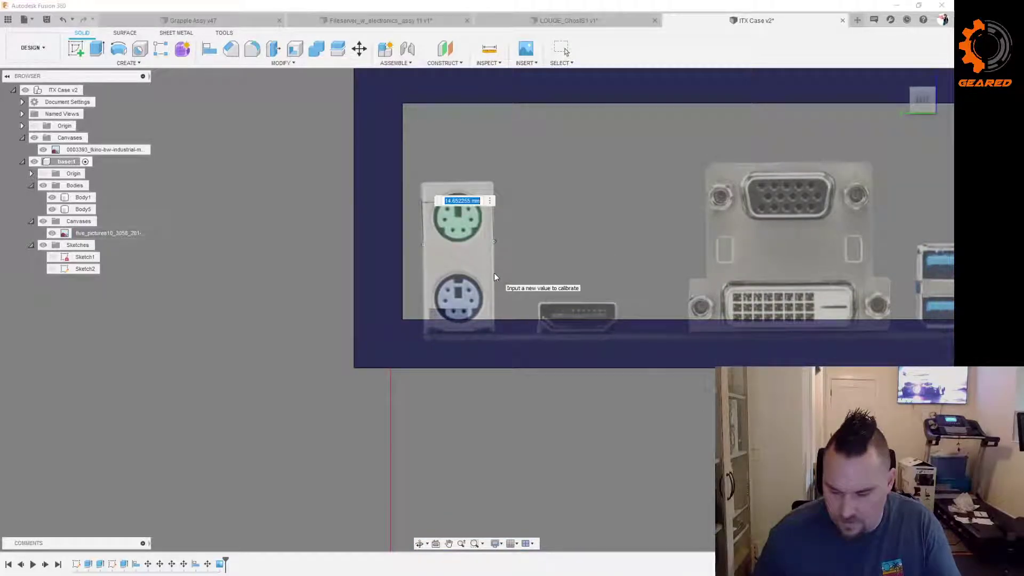
text(14)
key(Return)
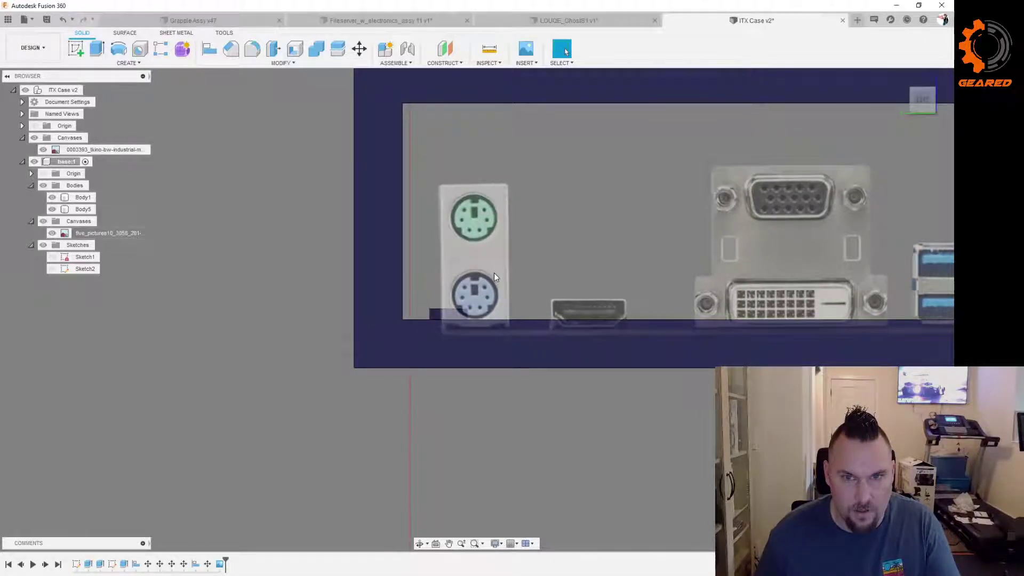
Step: Edit the port-image canvas, rotating it 0.4 degrees and moving it about 4.23 mm in X and 1.79 mm in Y
scroll(496, 273, down, 3)
scroll(571, 244, up, 5)
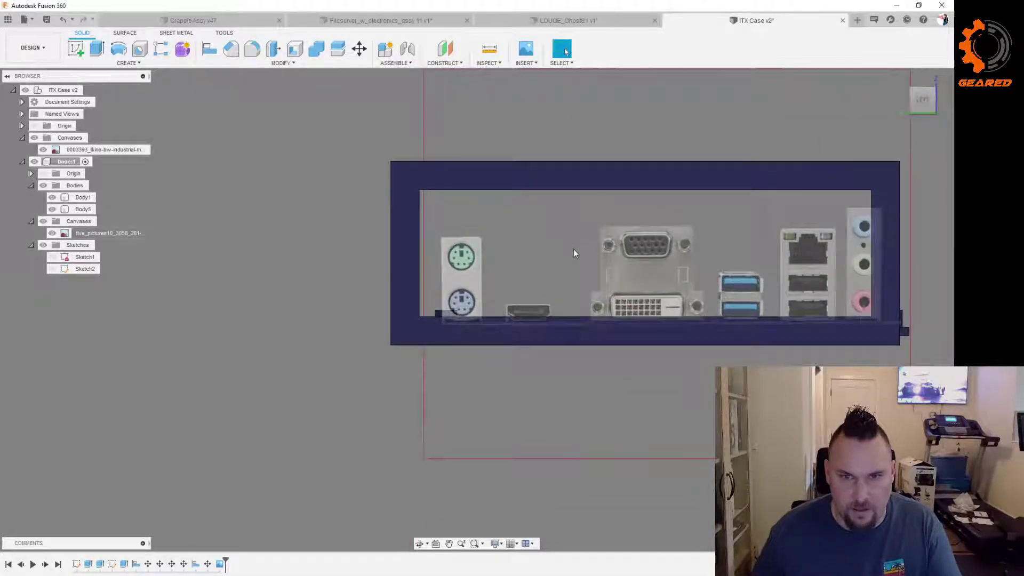
scroll(488, 292, down, 3)
scroll(744, 286, up, 4)
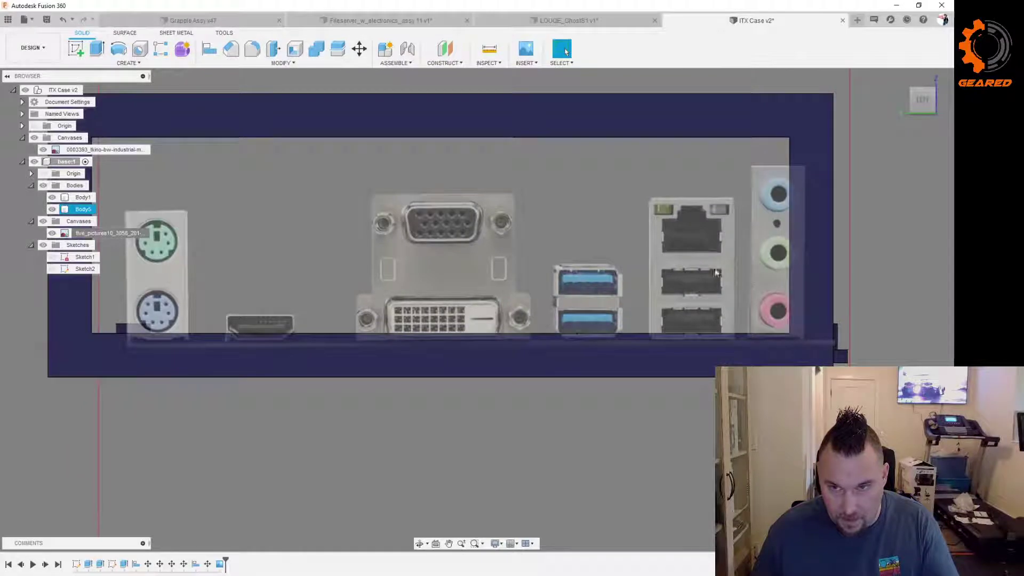
right_click(102, 234)
click(267, 255)
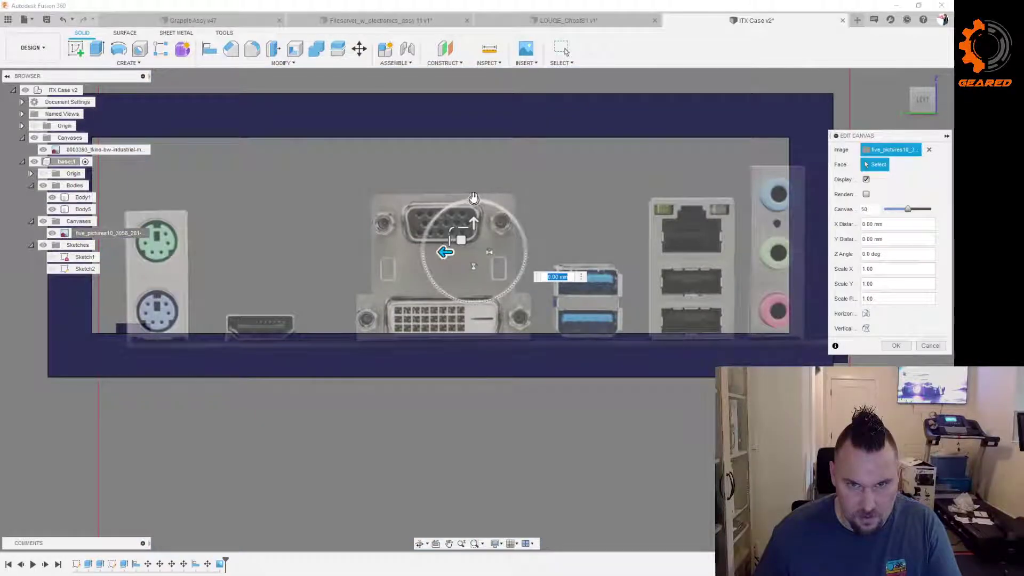
click(473, 199)
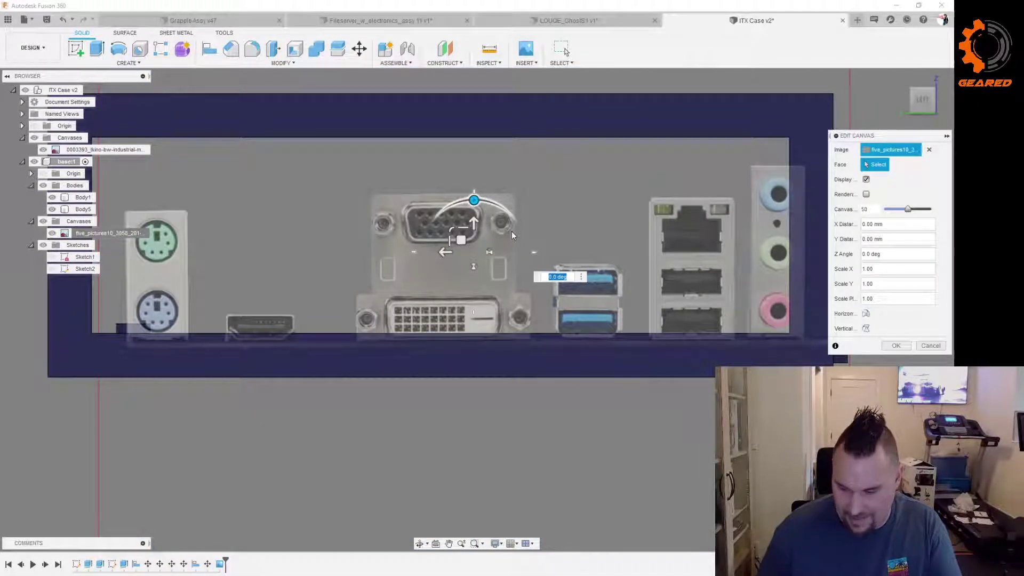
text(.5)
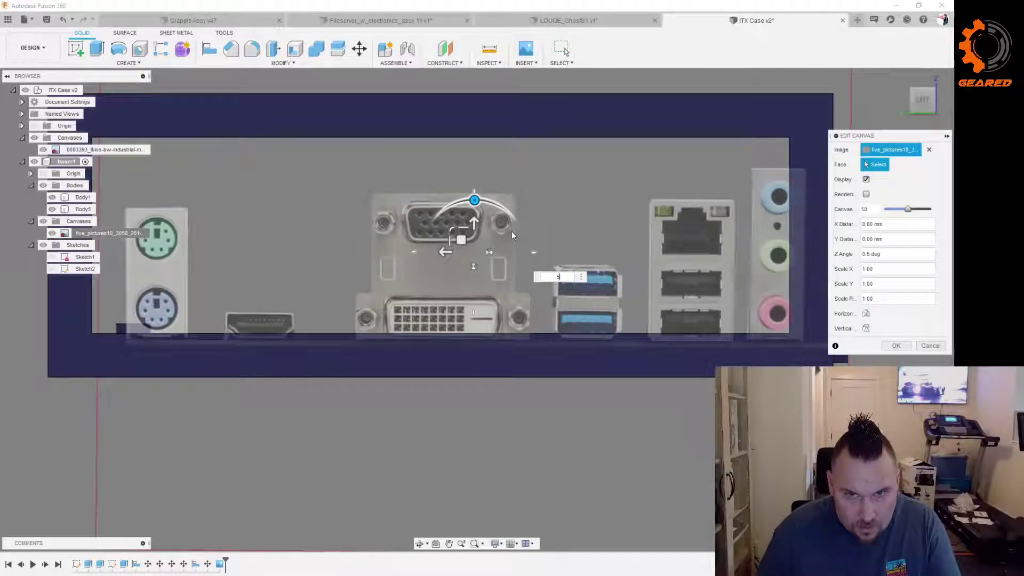
key(BackSpace)
text(4)
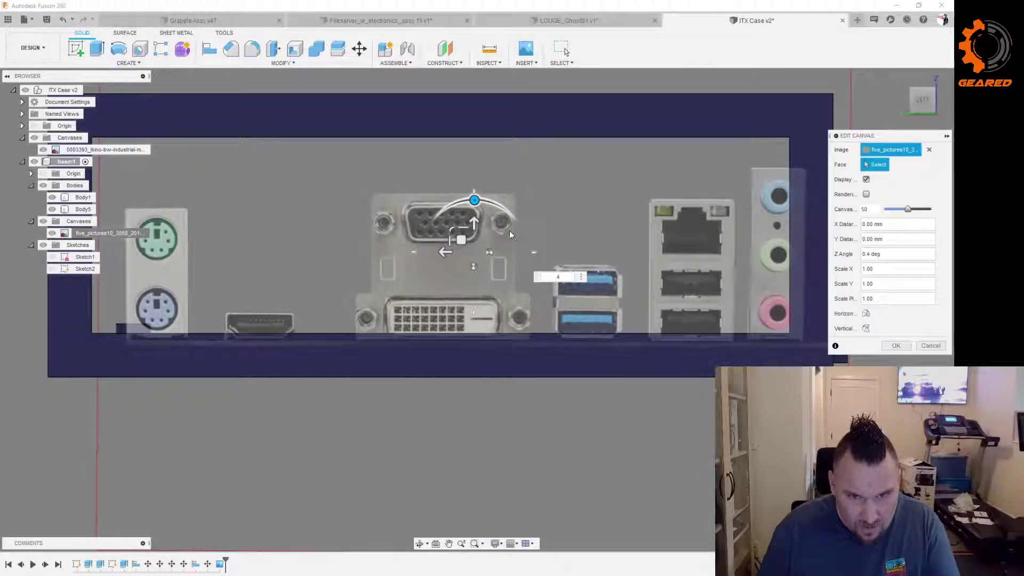
drag(460, 240, 442, 232)
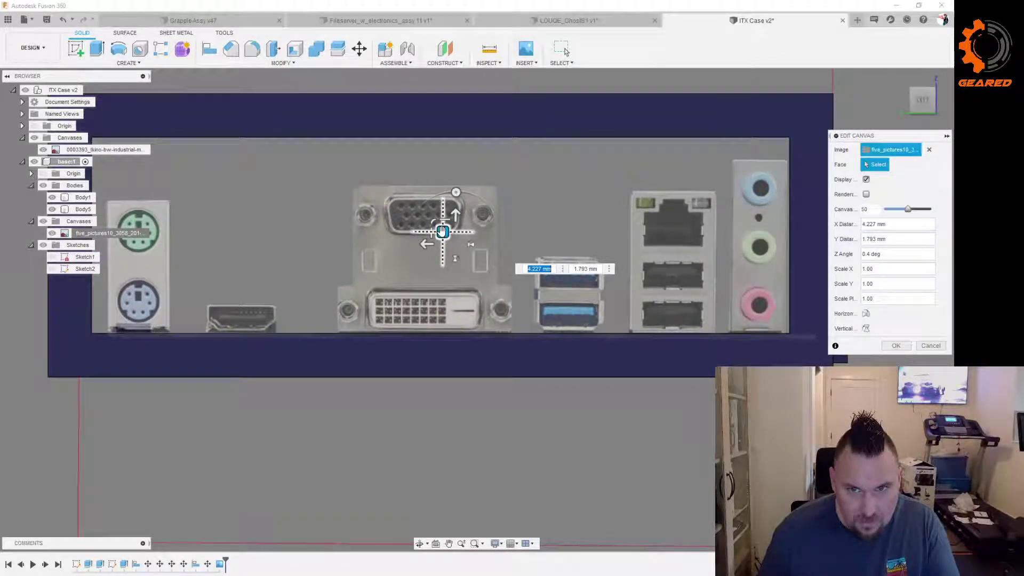
Step: Rotate the port-image canvas a further 0.5 degrees about Z and leave the canvas edit
click(456, 192)
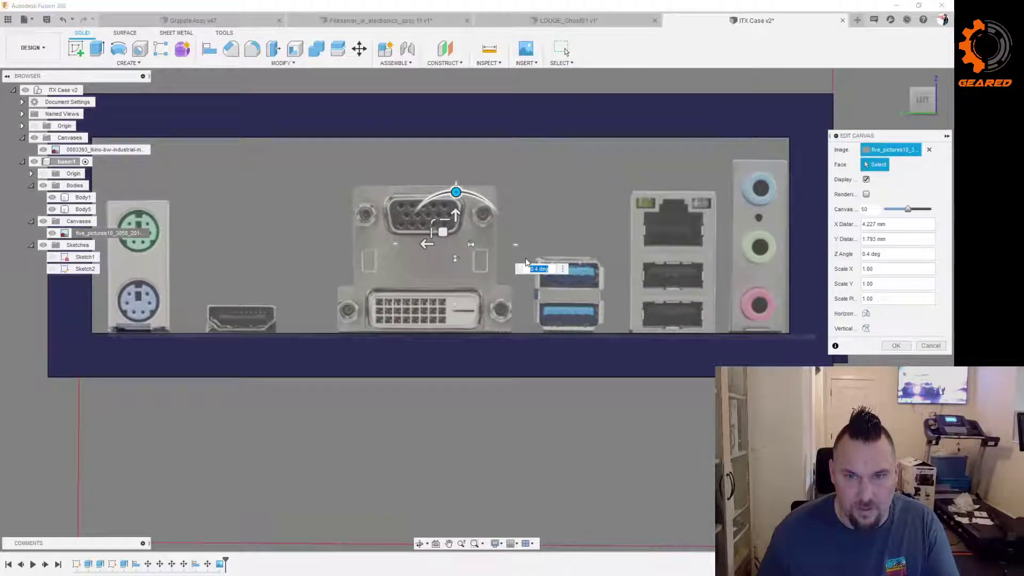
text(.5)
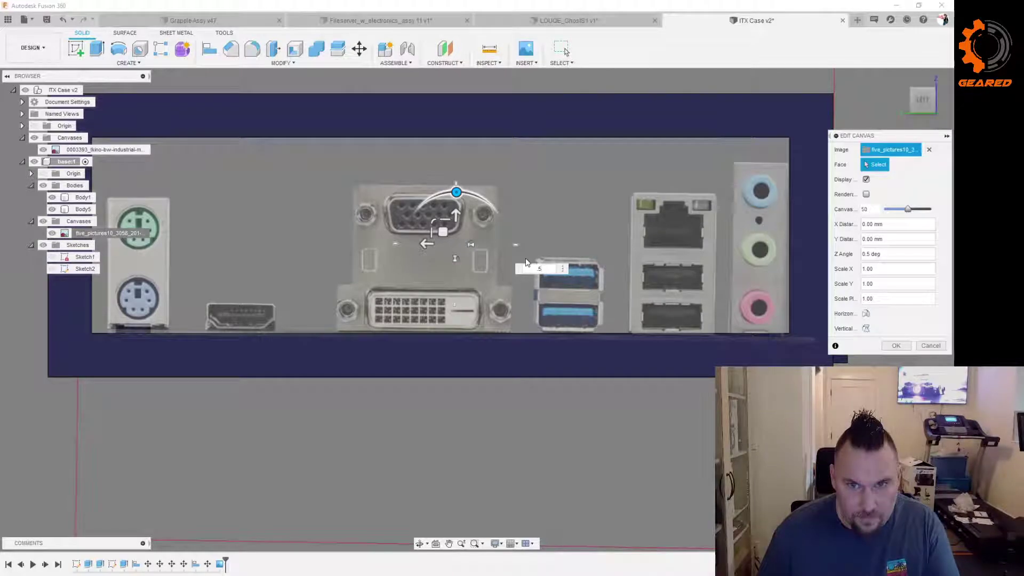
key(Tab)
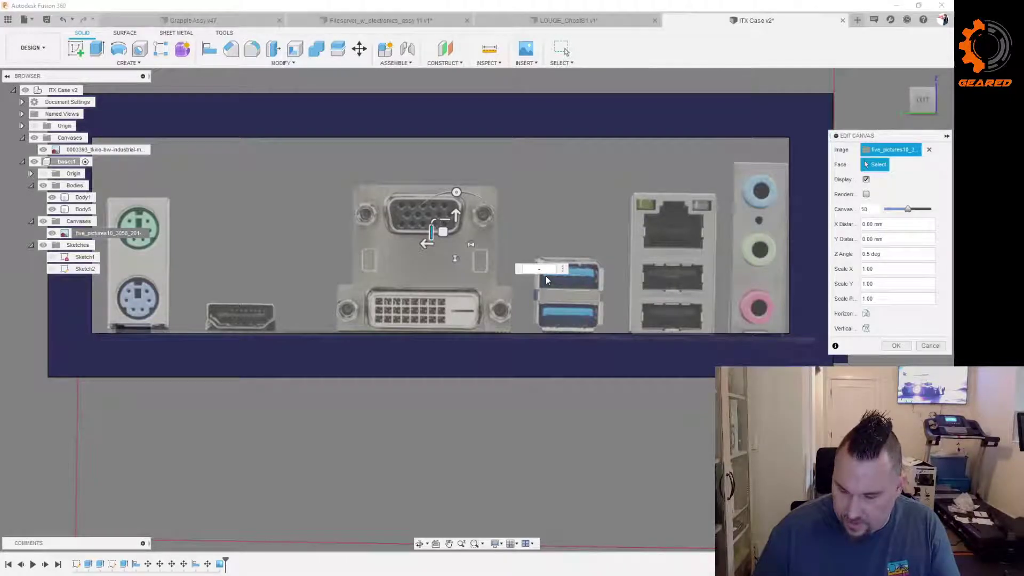
key(Tab)
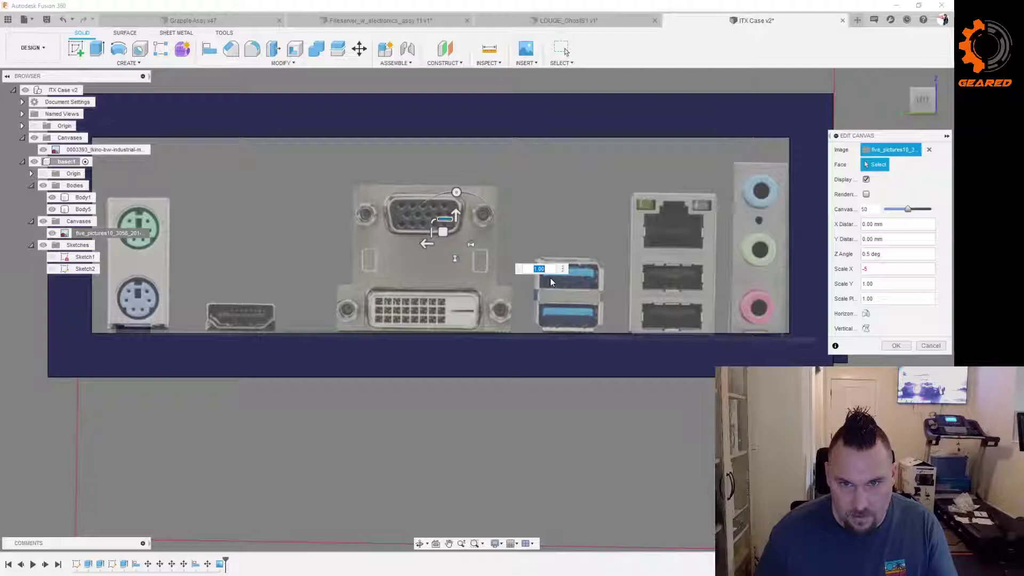
double_click(549, 270)
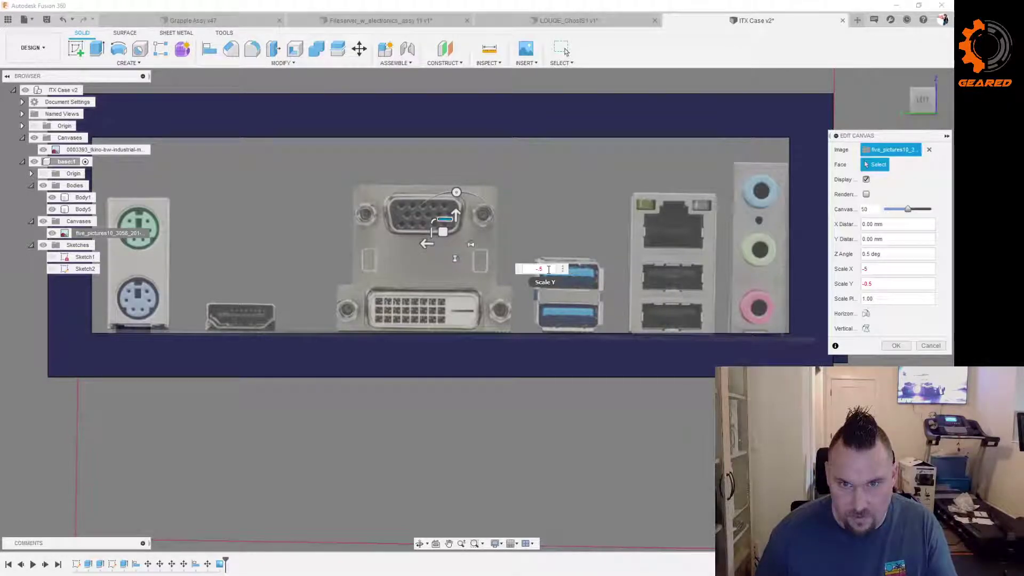
key(Escape)
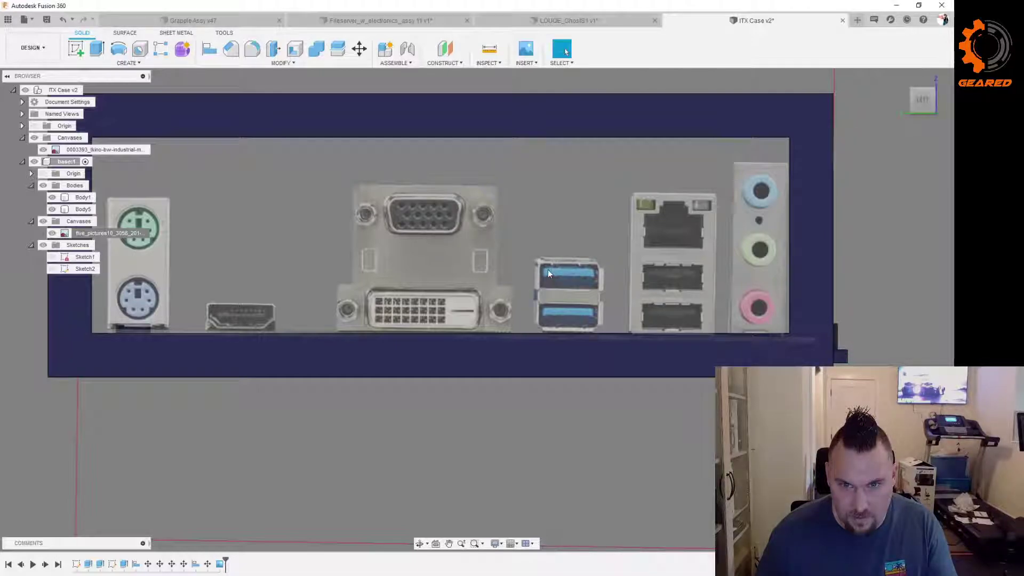
Step: Edit the port-image canvas again and rotate it by -0.75 degrees to level the ports with the I/O opening
right_click(110, 235)
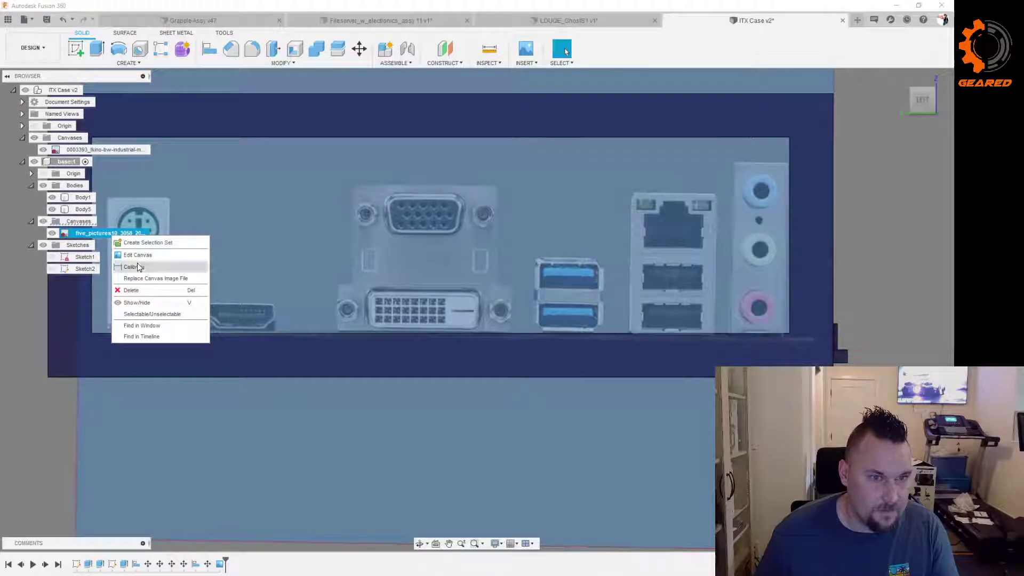
click(137, 265)
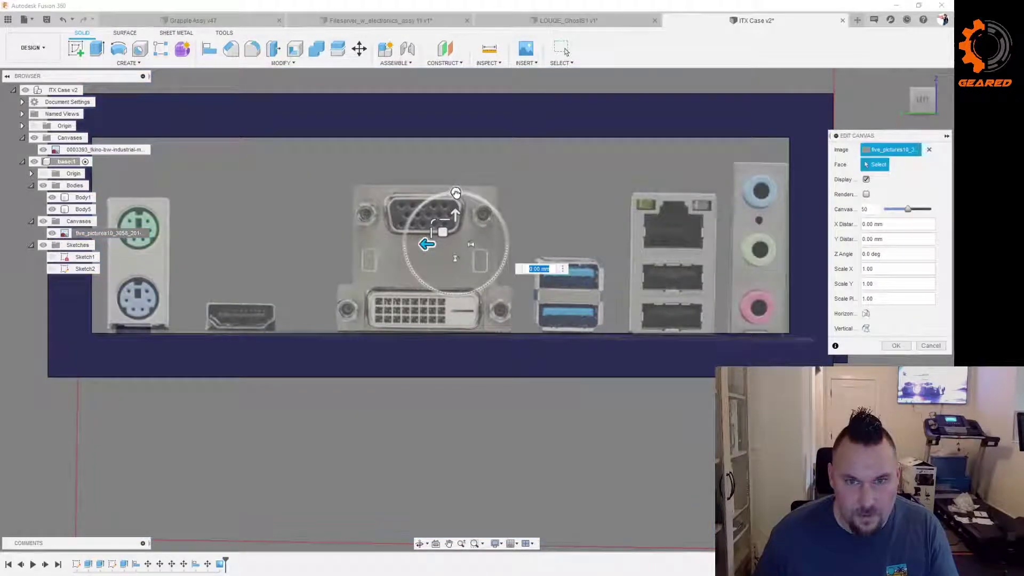
drag(455, 192, 456, 192)
key(BackSpace)
text(-1)
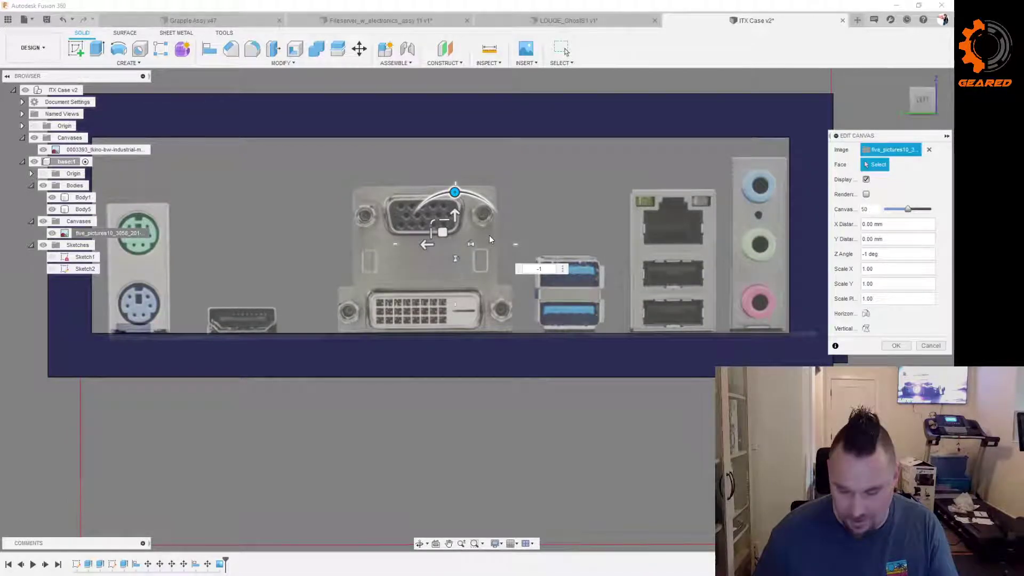
key(BackSpace)
text(.75)
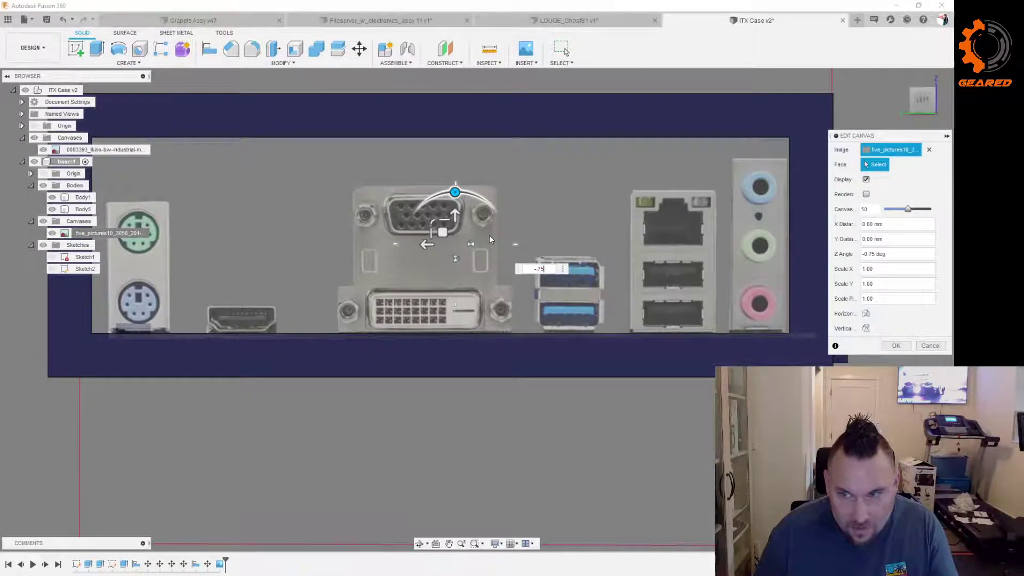
key(Return)
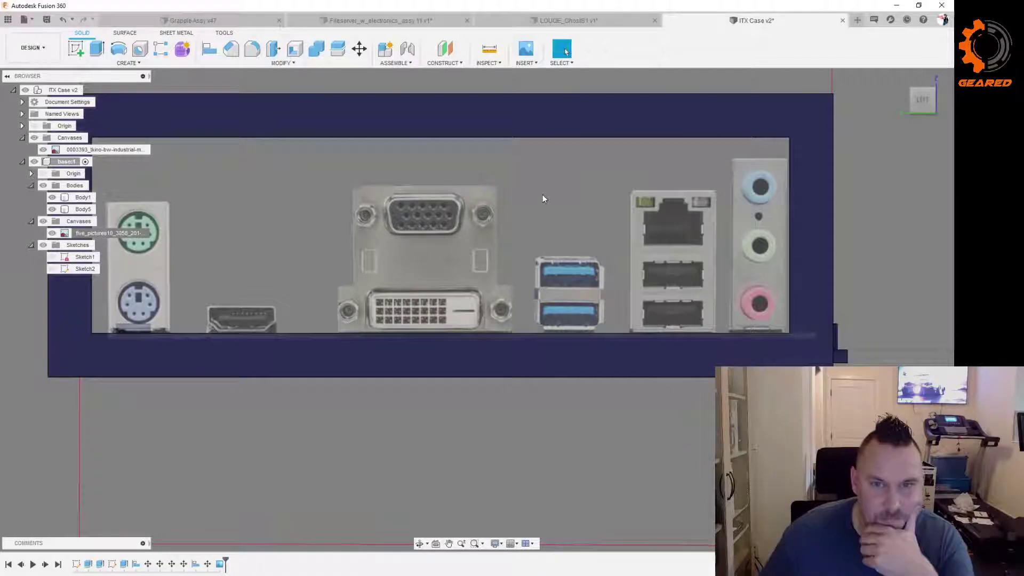
Step: Examine from several angles how the realigned port image sits within the I/O frame opening
mouse_move(527, 188)
shift+middle_down()
mouse_move(524, 174)
mouse_move(523, 203)
shift+middle_up()
scroll(611, 221, down, 2)
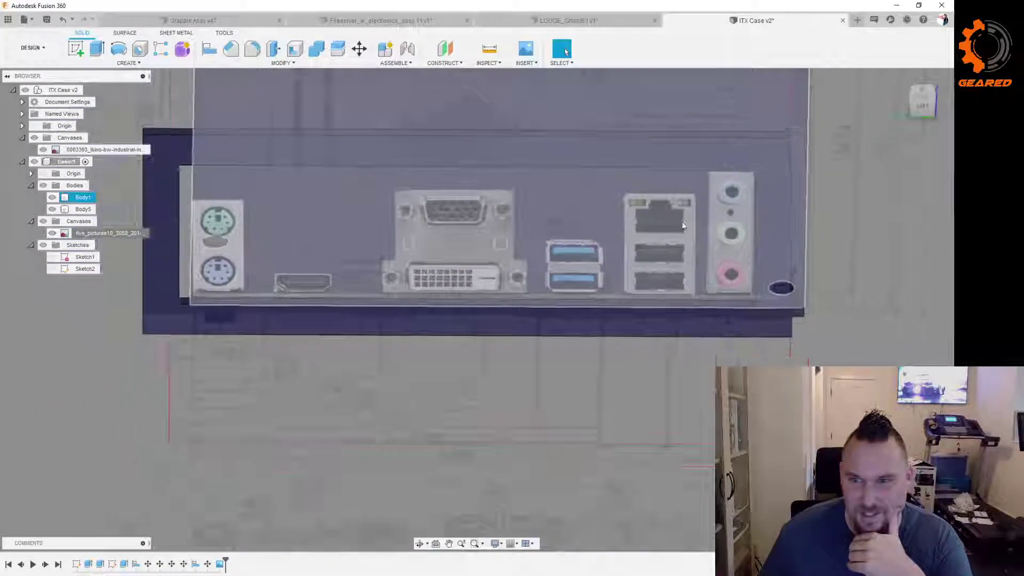
scroll(775, 196, up, 4)
scroll(770, 203, down, 5)
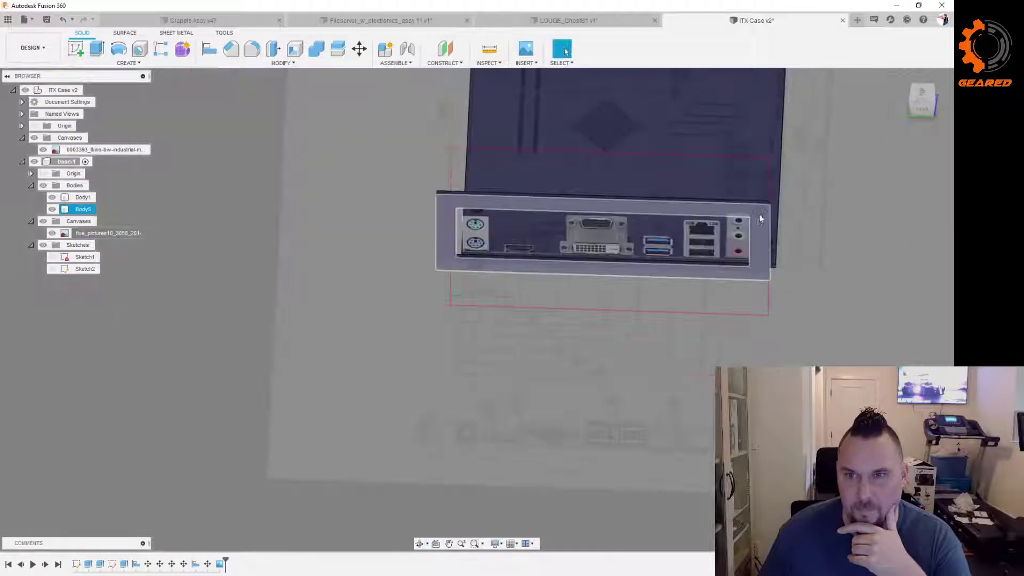
shift+middle_drag(761, 220, 761, 246)
scroll(769, 205, up, 4)
shift+middle_drag(770, 191, 770, 142)
scroll(676, 270, down, 3)
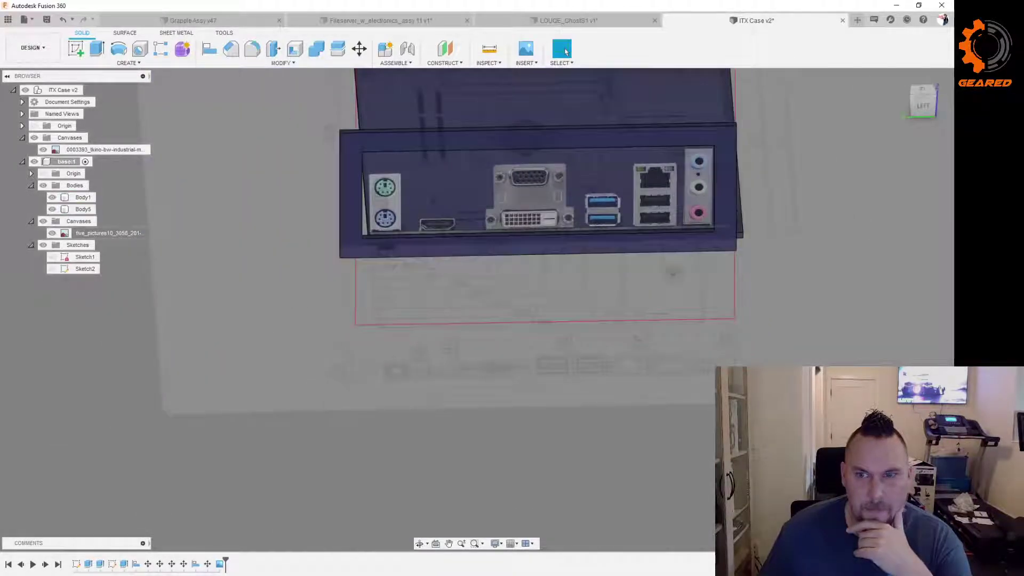
shift+middle_drag(674, 274, 672, 268)
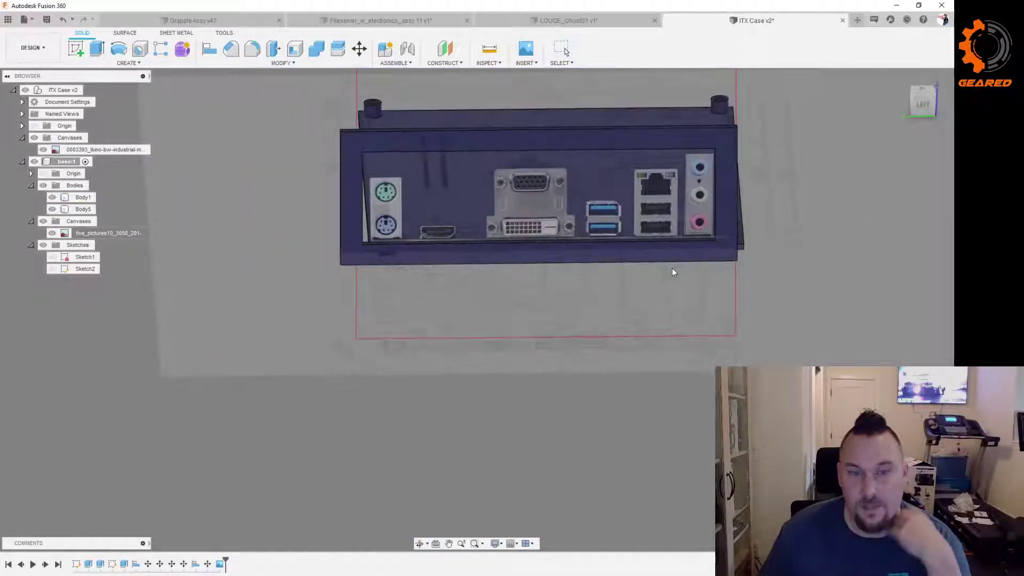
click(731, 216)
shift+middle_drag(732, 216, 670, 262)
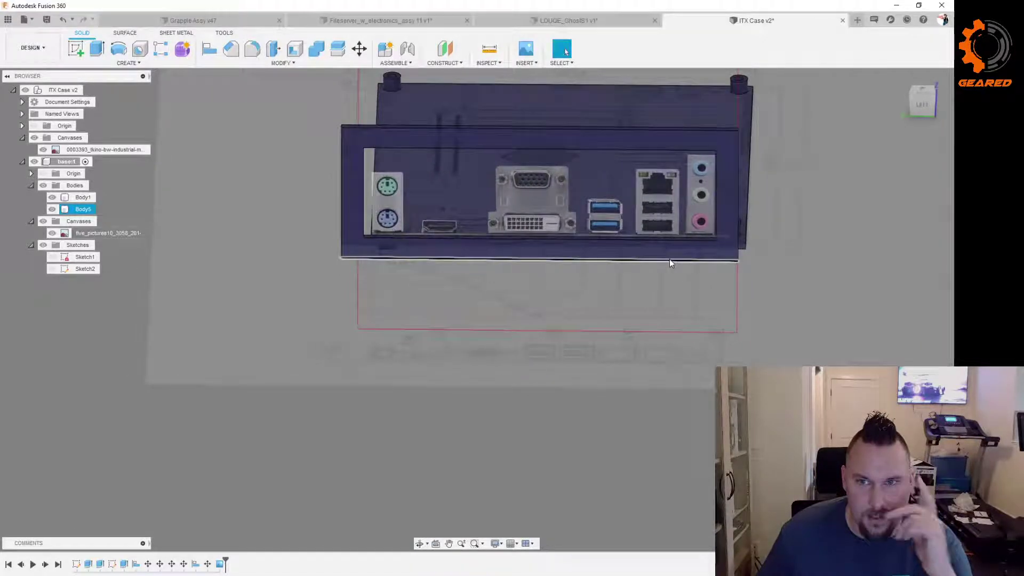
Step: Examine the base plate's side edge and overall position relative to the I/O frame and the port image
click(374, 231)
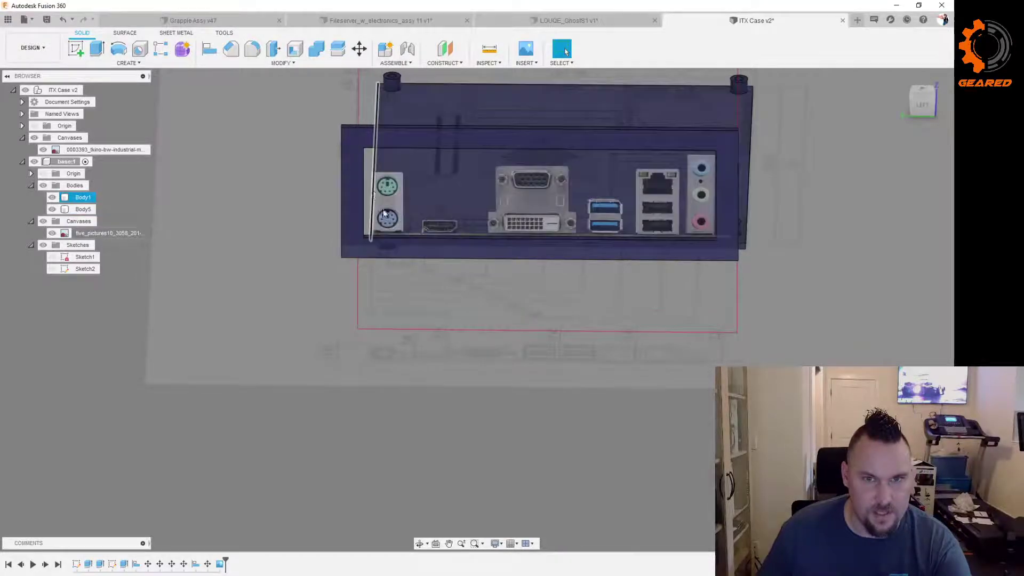
click(370, 235)
click(371, 232)
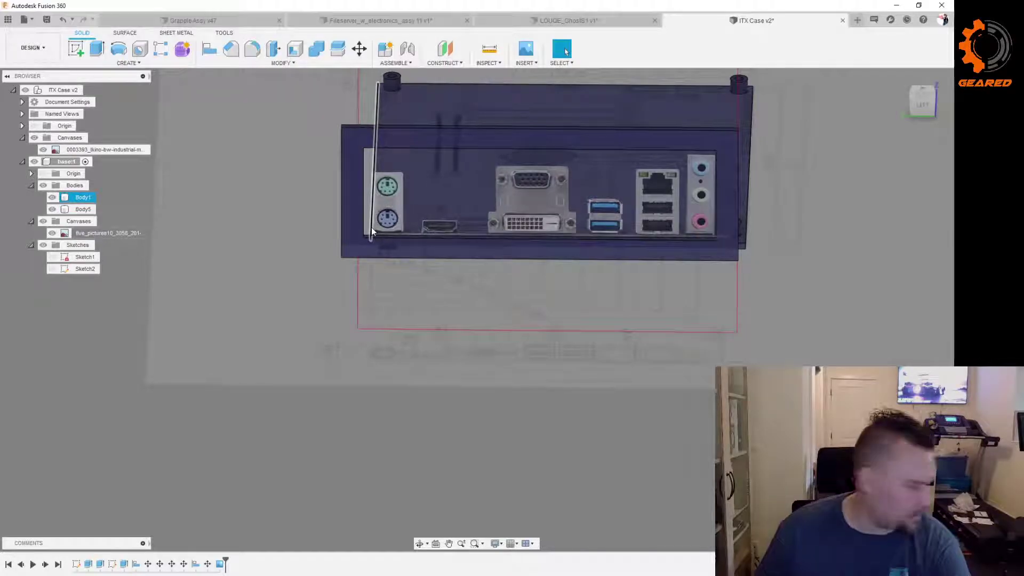
shift+middle_drag(727, 216, 741, 303)
shift+middle_drag(740, 342, 739, 290)
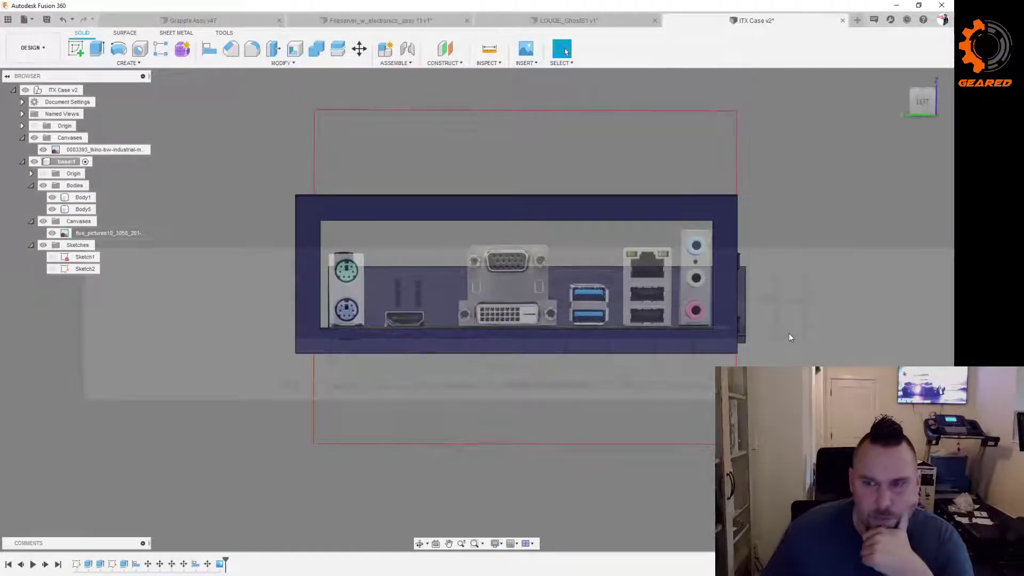
mouse_move(798, 315)
shift+middle_down()
mouse_move(780, 324)
mouse_move(816, 313)
mouse_move(798, 317)
shift+middle_up()
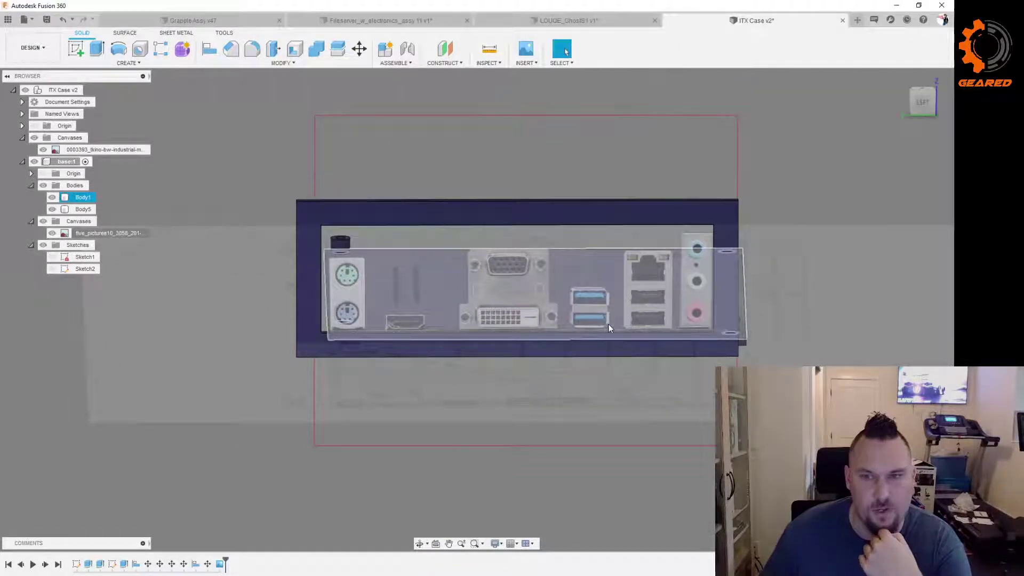
click(770, 351)
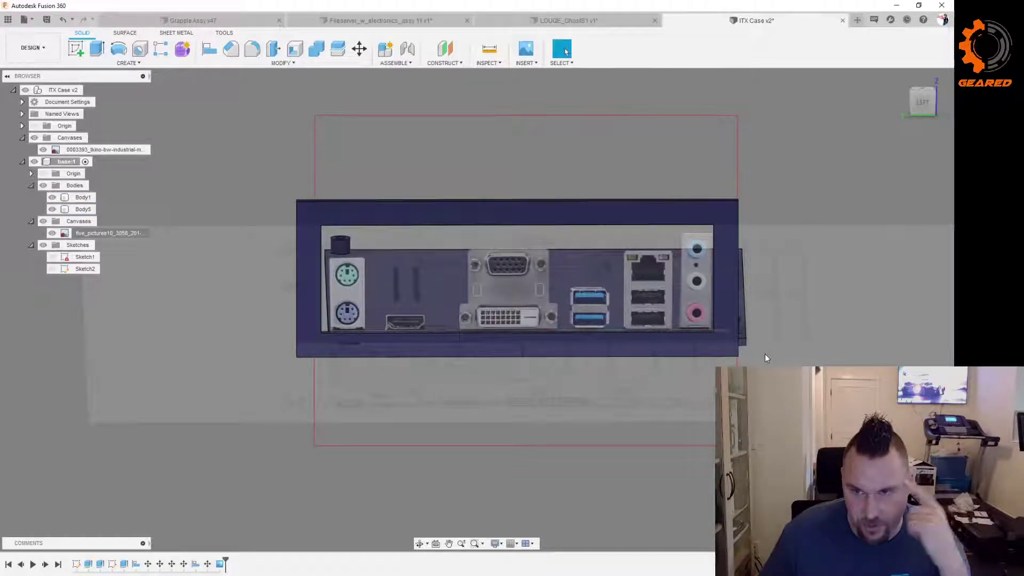
shift+middle_drag(768, 320, 707, 358)
scroll(563, 294, down, 4)
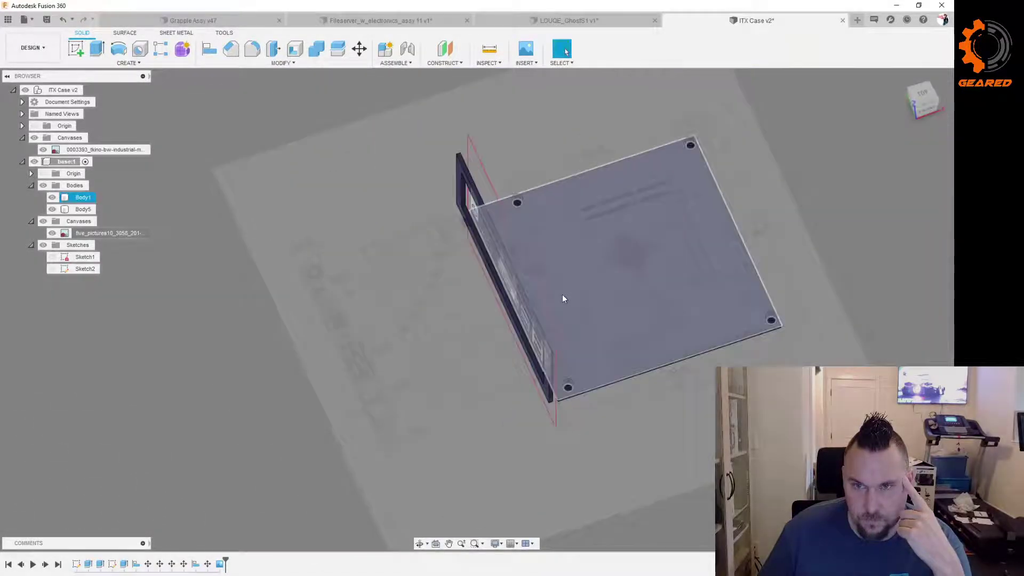
Step: Examine the I/O frame, base plate and rear-port image from outside, above, below and the motherboard side
shift+middle_drag(645, 407, 657, 388)
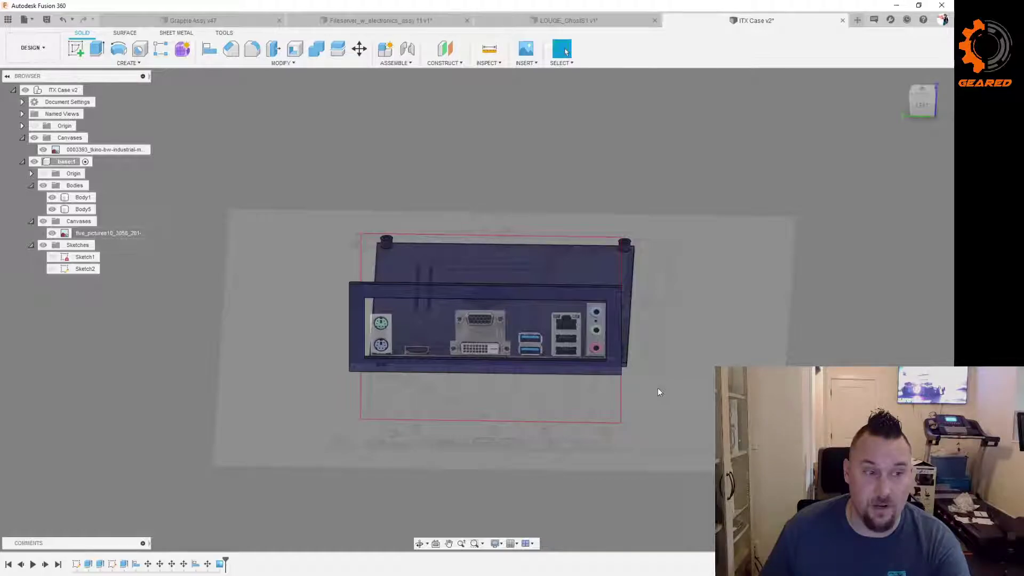
mouse_move(674, 376)
shift+middle_down()
mouse_move(677, 349)
mouse_move(676, 359)
mouse_move(708, 352)
mouse_move(746, 368)
mouse_move(690, 366)
shift+middle_up()
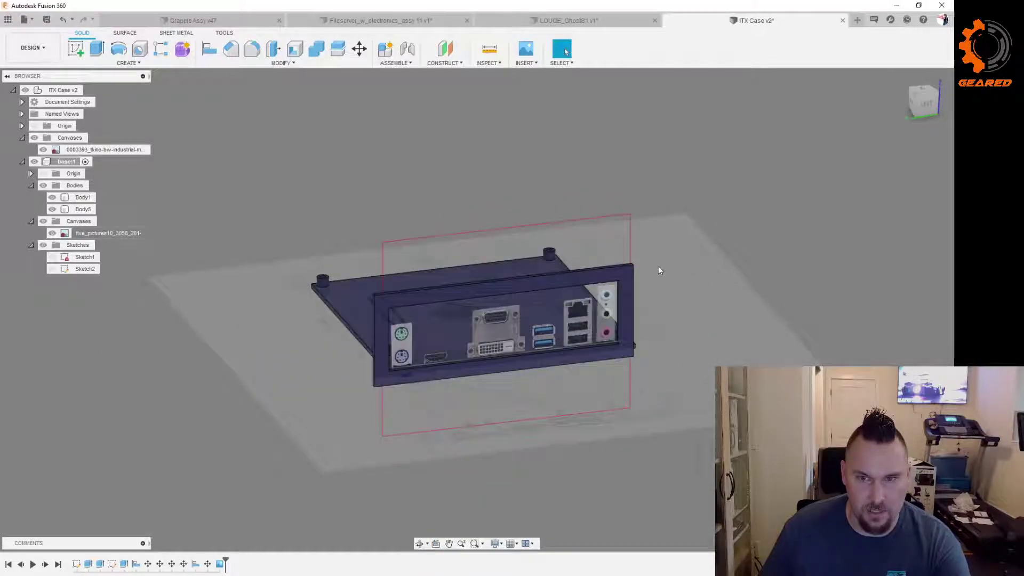
shift+middle_drag(404, 237, 679, 334)
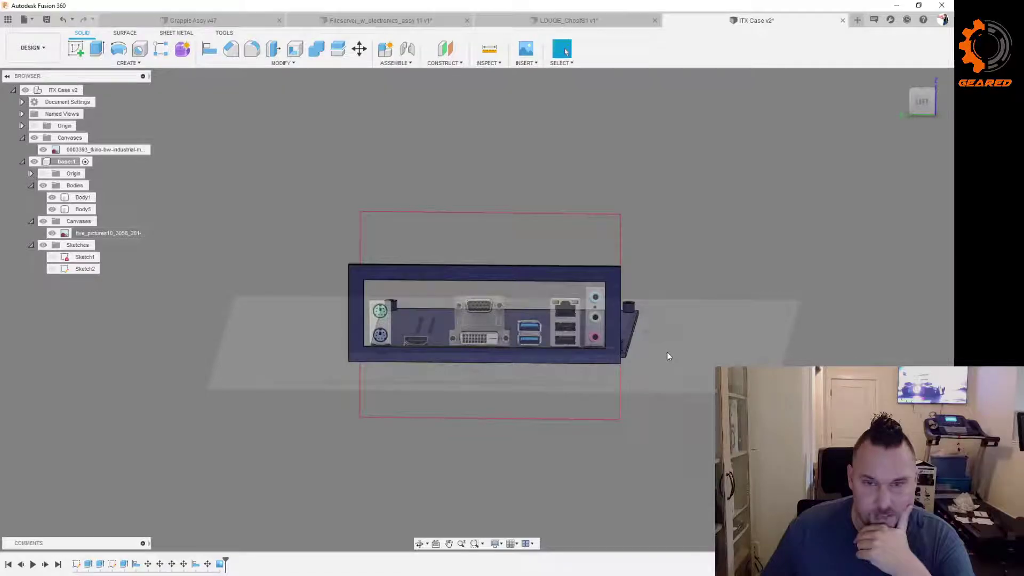
shift+middle_drag(671, 354, 538, 389)
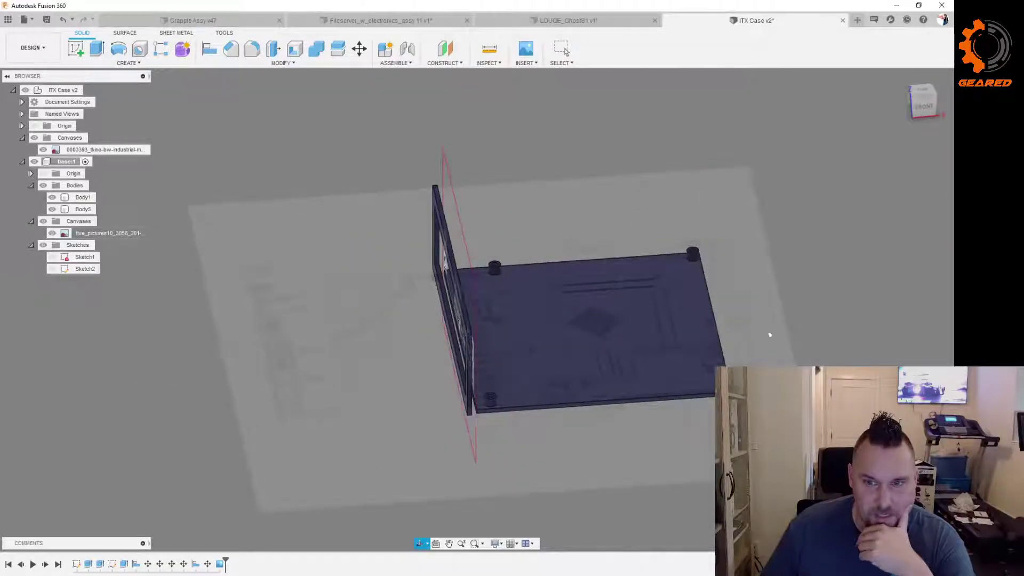
shift+middle_drag(745, 338, 757, 312)
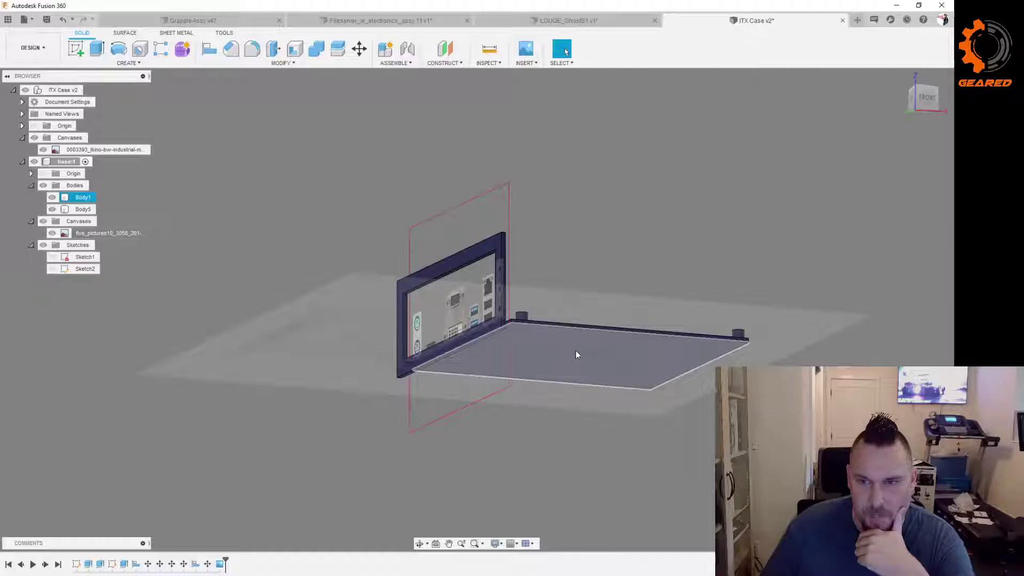
shift+middle_drag(574, 391, 604, 399)
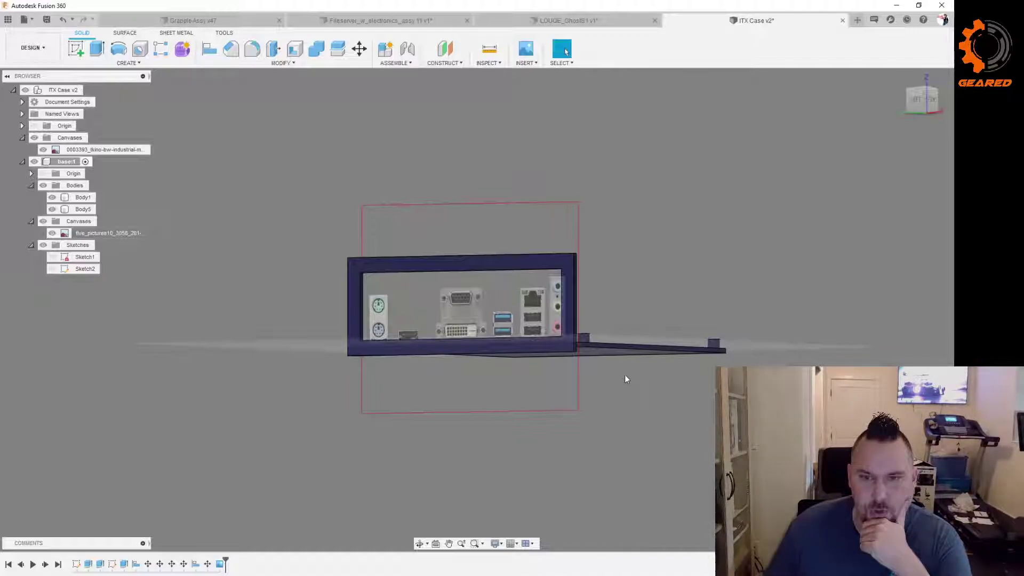
shift+middle_drag(597, 382, 609, 401)
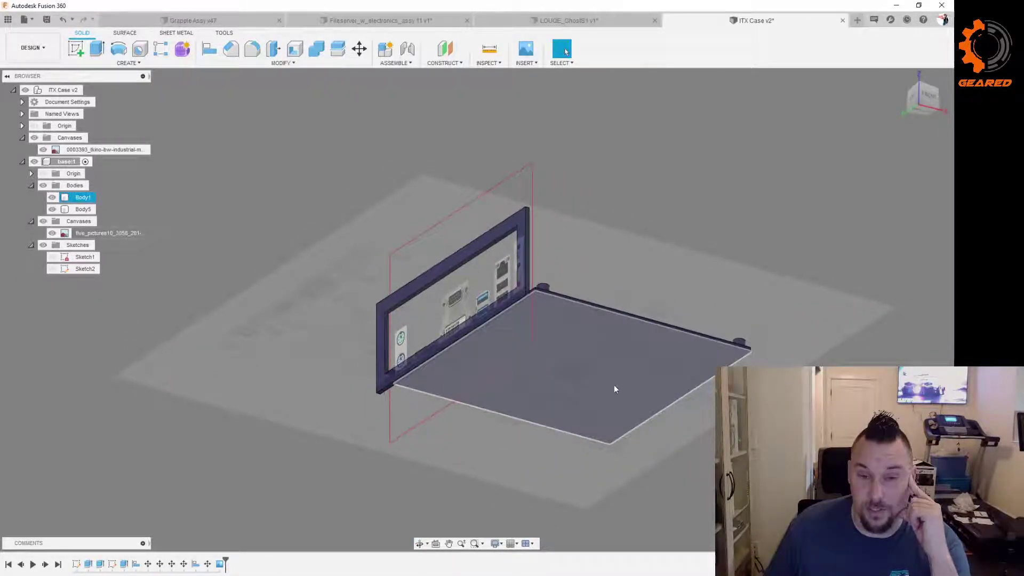
shift+middle_drag(581, 360, 542, 342)
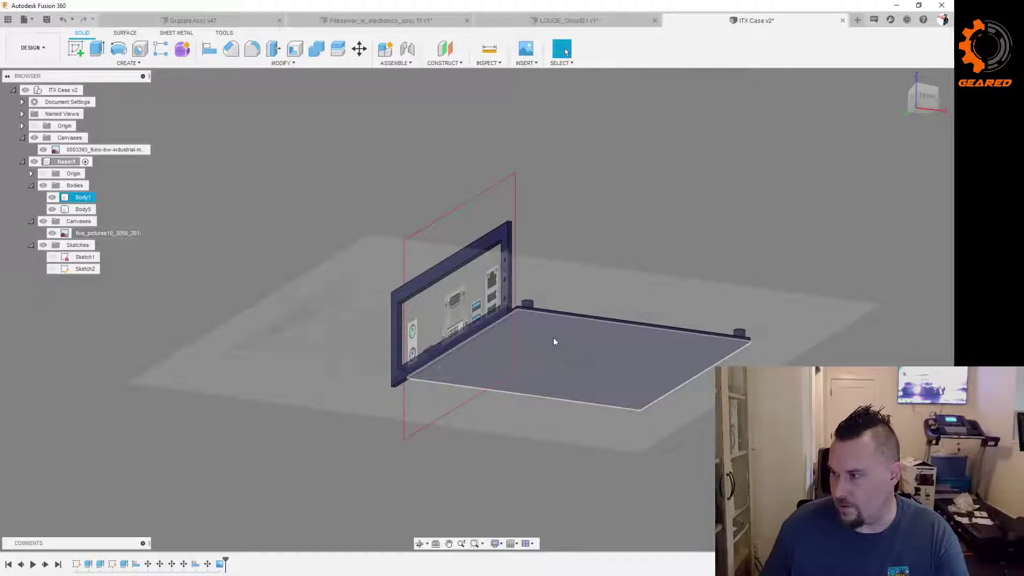
shift+middle_drag(552, 337, 607, 401)
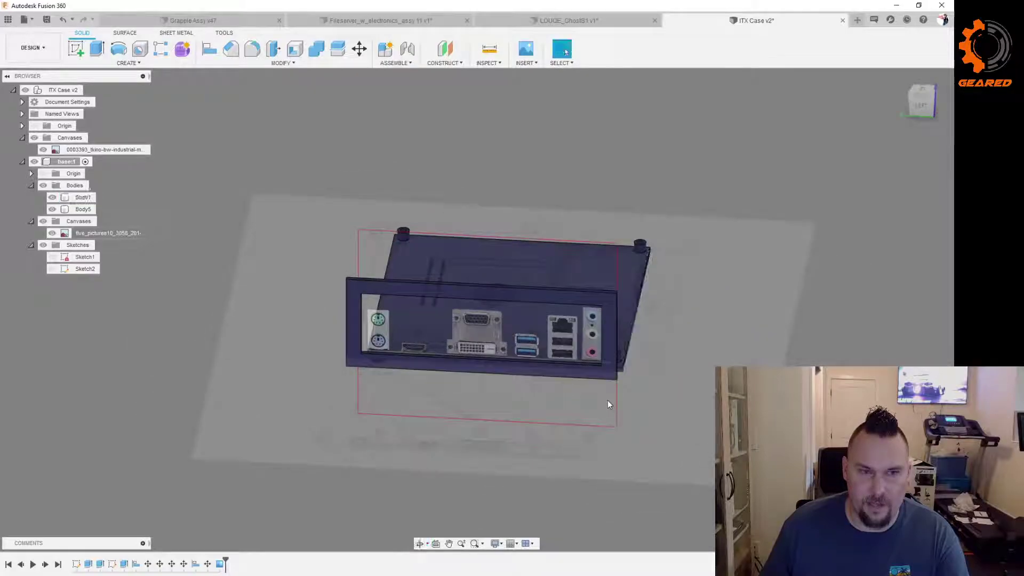
shift+middle_drag(470, 411, 560, 398)
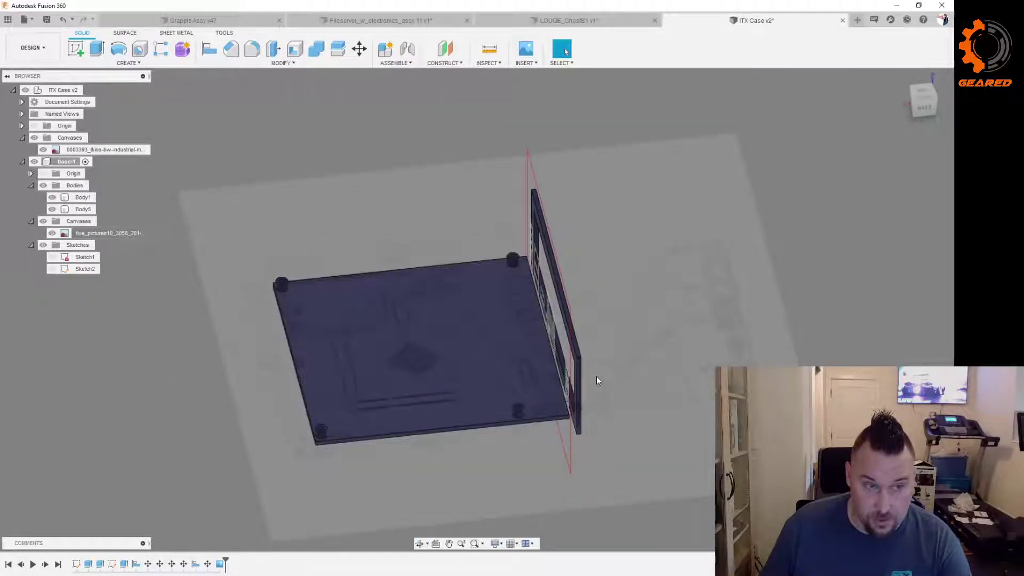
shift+middle_drag(588, 383, 613, 384)
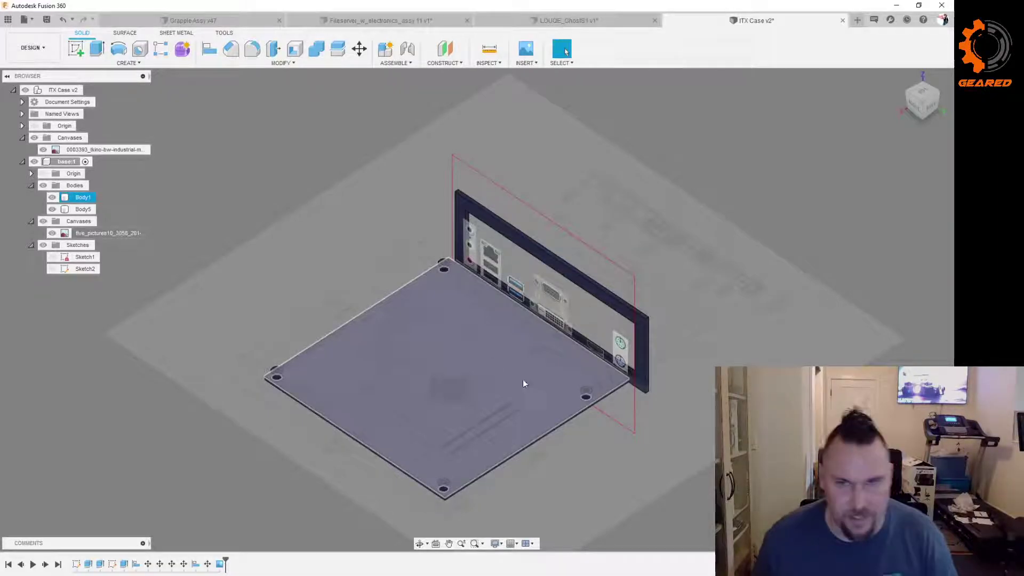
shift+middle_drag(427, 361, 425, 340)
key(Escape)
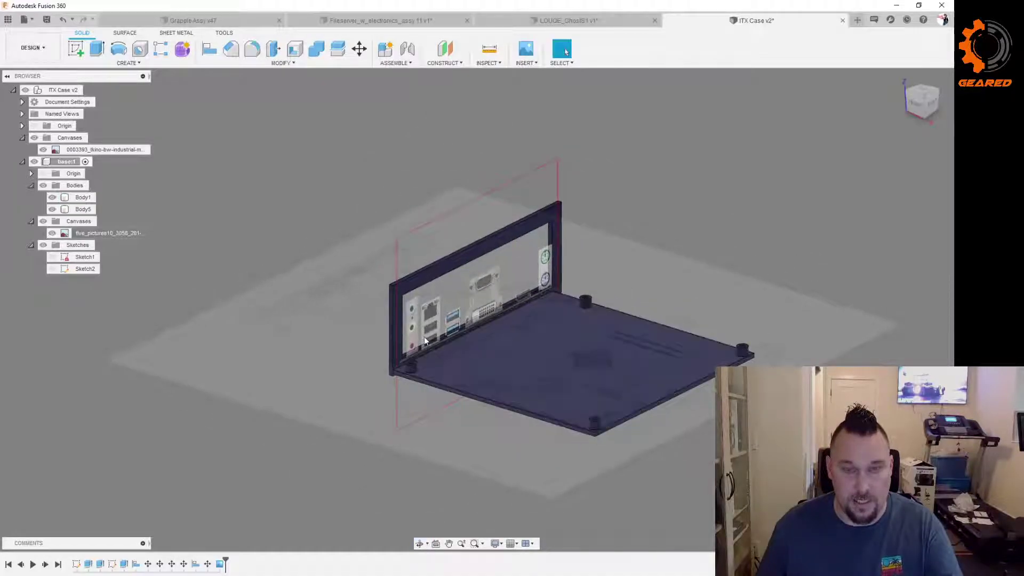
click(454, 323)
shift+middle_drag(454, 323, 485, 374)
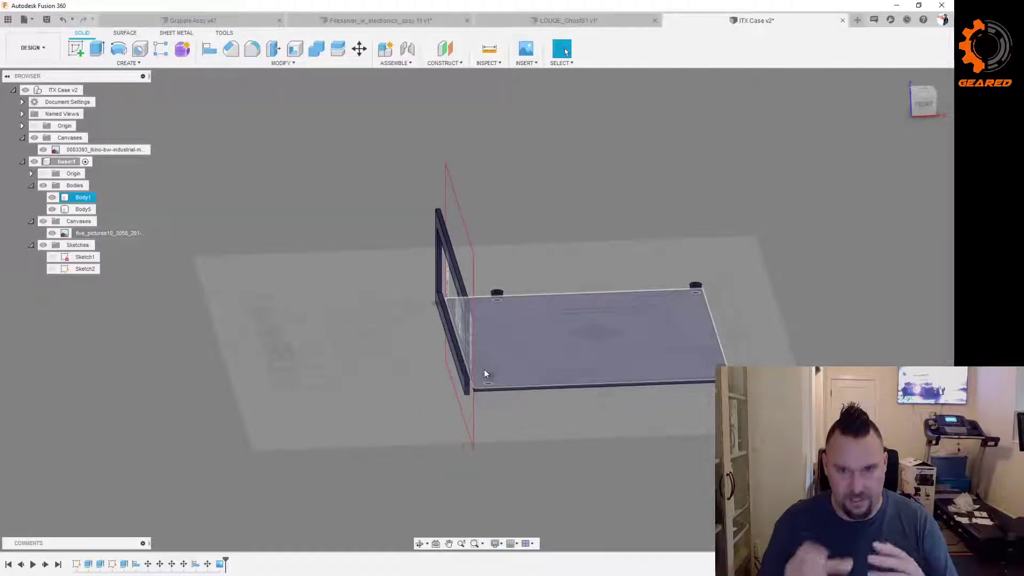
Step: Inspect up close the gap between the I/O frame and the base plate's edge, and the frame's lower edge
click(425, 375)
scroll(424, 375, up, 4)
scroll(545, 441, up, 2)
shift+middle_drag(588, 434, 410, 418)
key(Escape)
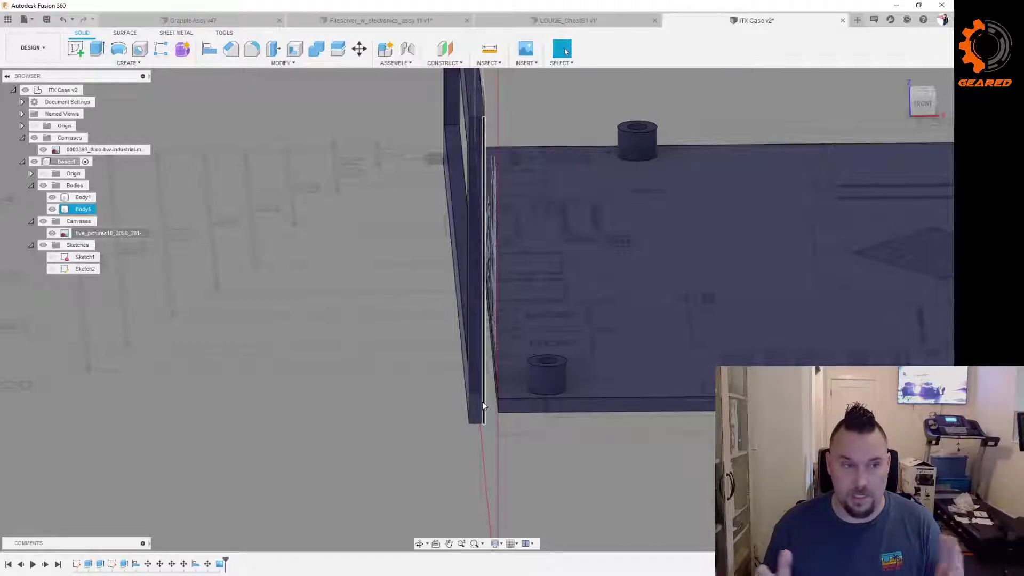
click(482, 402)
shift+middle_drag(483, 402, 564, 392)
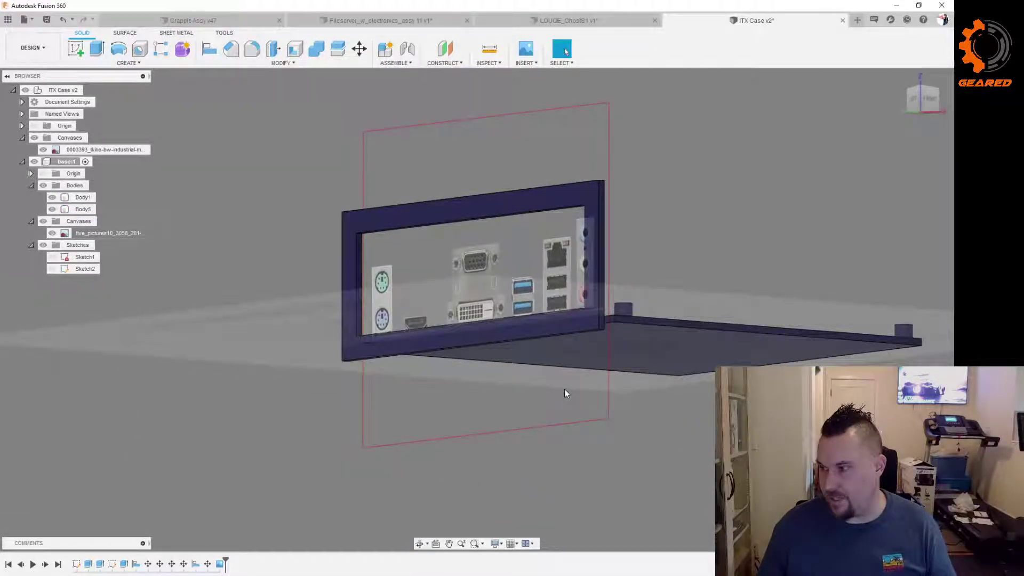
shift+middle_drag(521, 413, 499, 393)
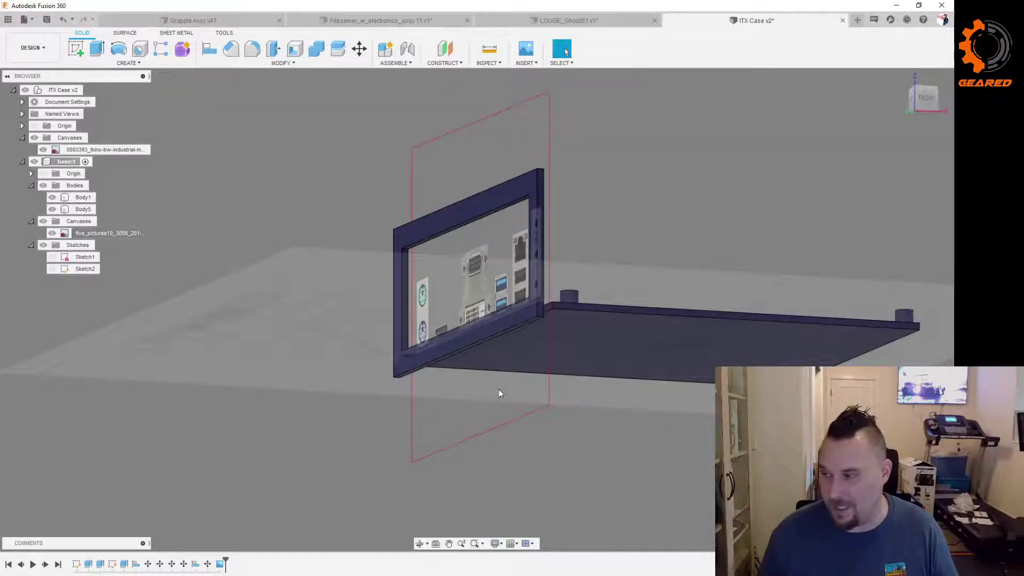
shift+middle_drag(498, 389, 546, 393)
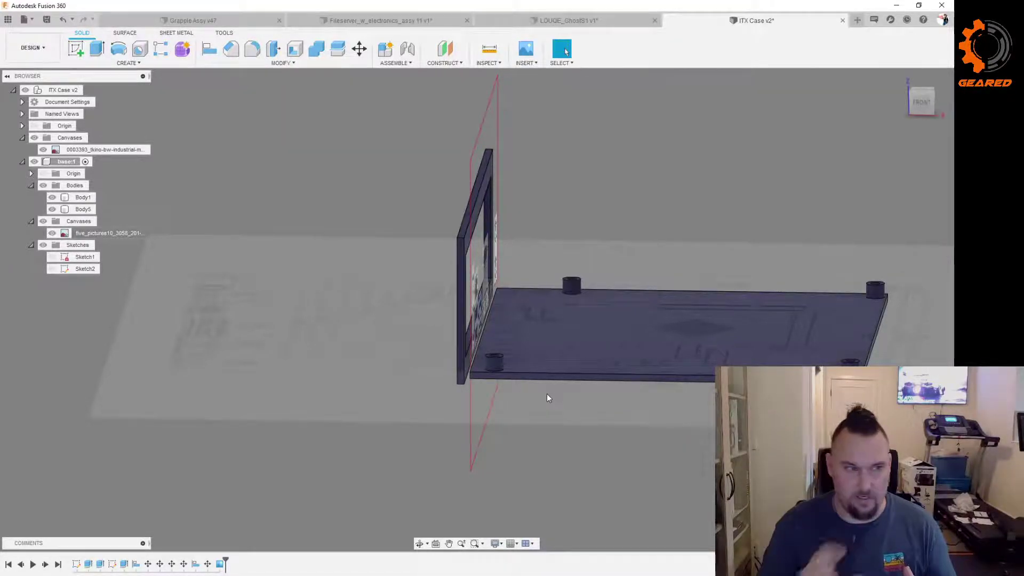
shift+middle_drag(512, 401, 530, 382)
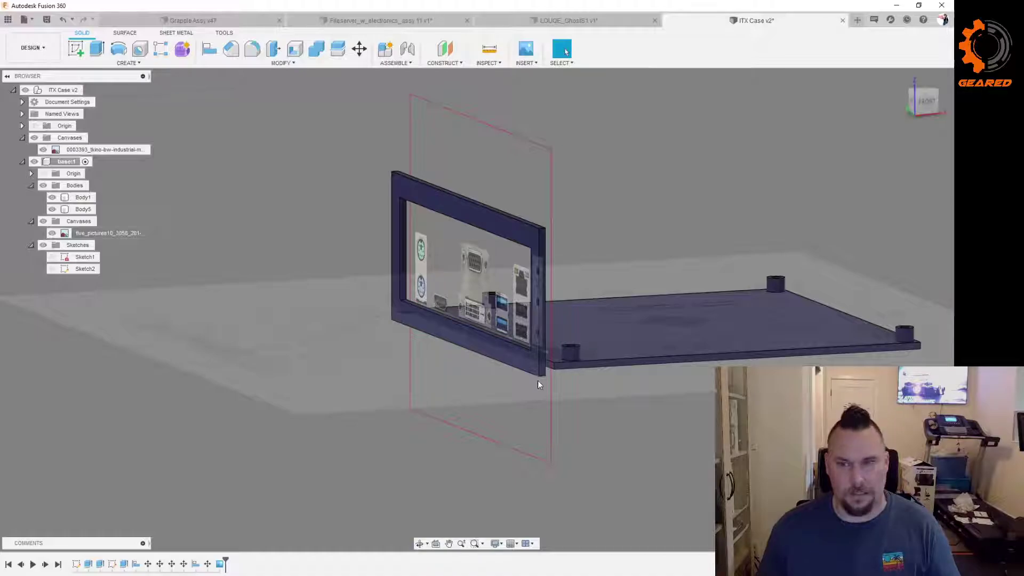
shift+middle_drag(603, 407, 626, 405)
click(518, 346)
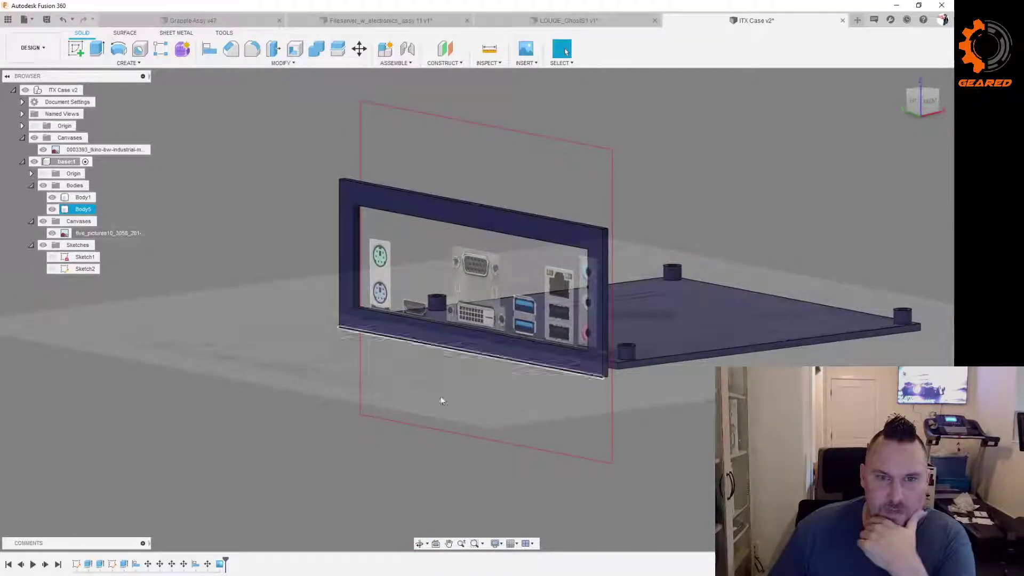
Step: Examine the port image against the I/O opening and the standoffs from the inner side of the base plate
shift+middle_drag(553, 312, 598, 386)
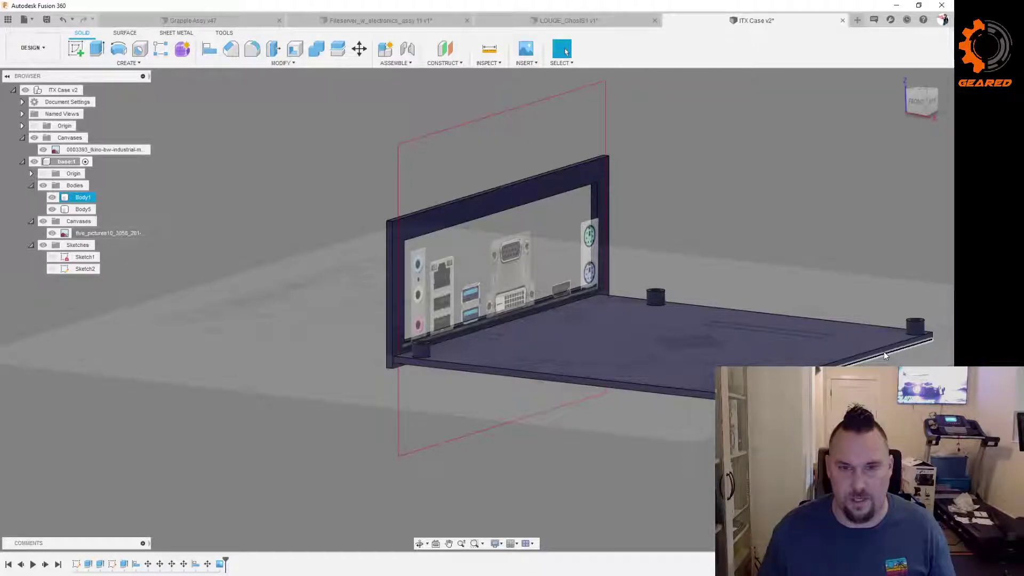
shift+middle_drag(579, 315, 401, 274)
shift+middle_drag(449, 325, 462, 330)
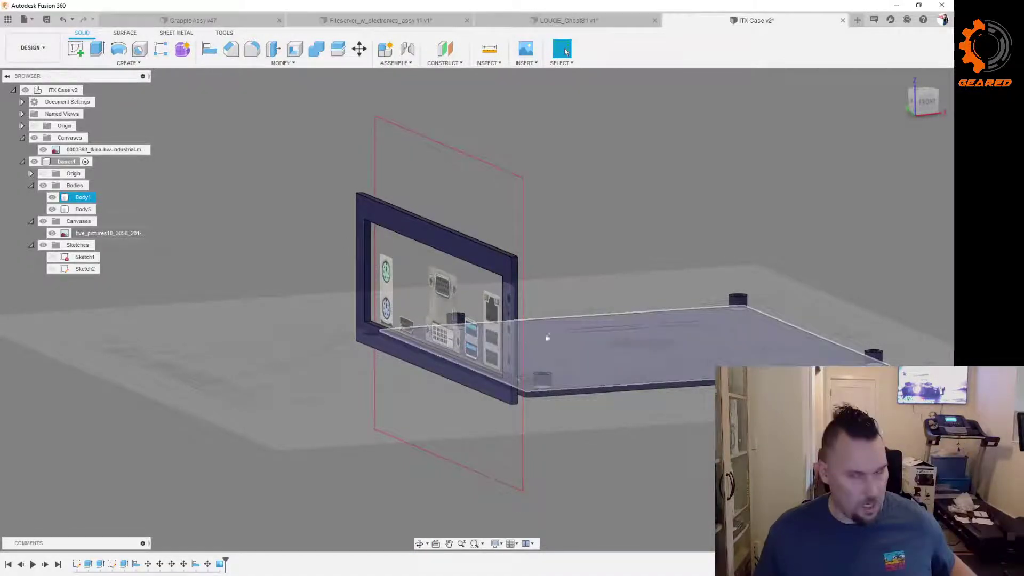
mouse_move(605, 364)
shift+middle_down()
mouse_move(588, 382)
mouse_move(627, 383)
mouse_move(613, 380)
shift+middle_up()
shift+middle_drag(533, 370, 532, 377)
key(Escape)
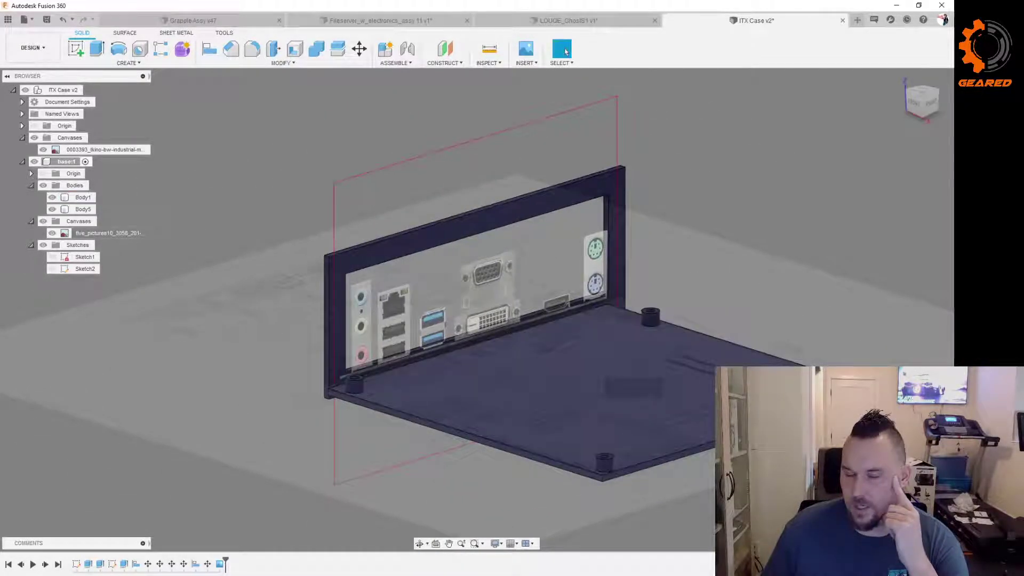
scroll(652, 370, down, 2)
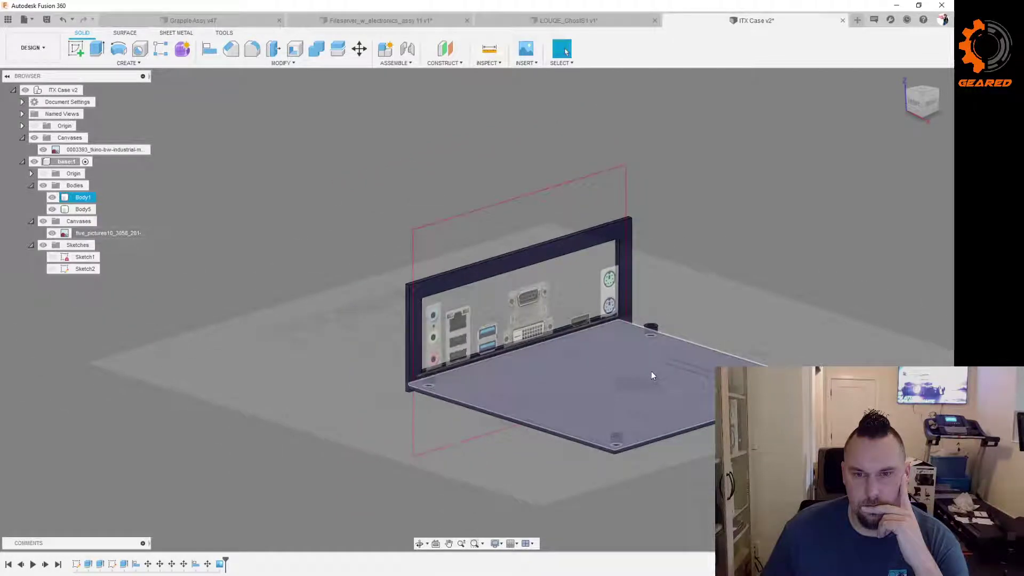
click(629, 412)
shift+middle_drag(629, 411, 604, 406)
shift+middle_drag(763, 301, 680, 389)
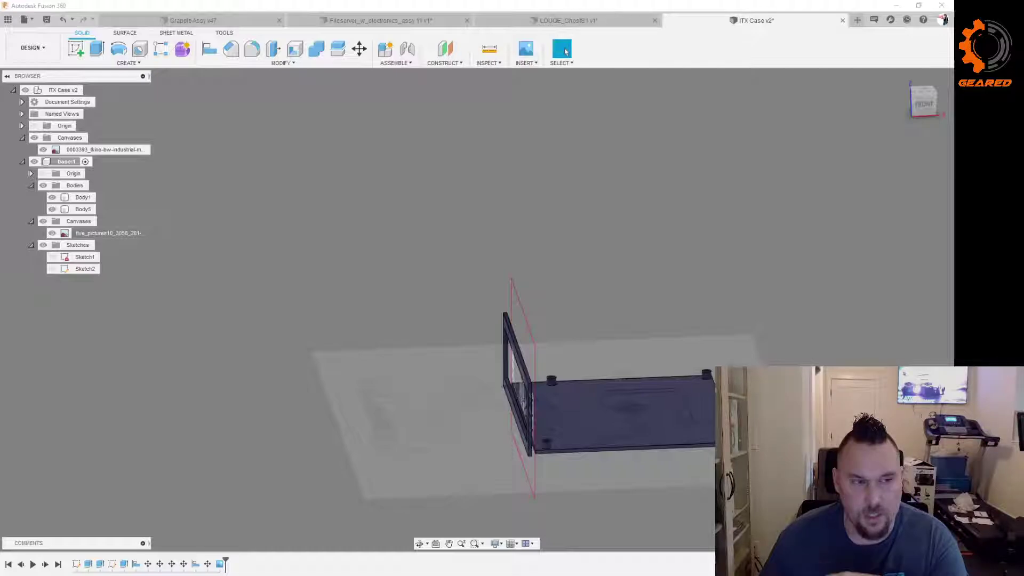
shift+middle_drag(534, 299, 384, 368)
shift+middle_drag(533, 320, 433, 290)
shift+middle_drag(480, 320, 354, 304)
shift+middle_drag(604, 427, 634, 435)
click(565, 51)
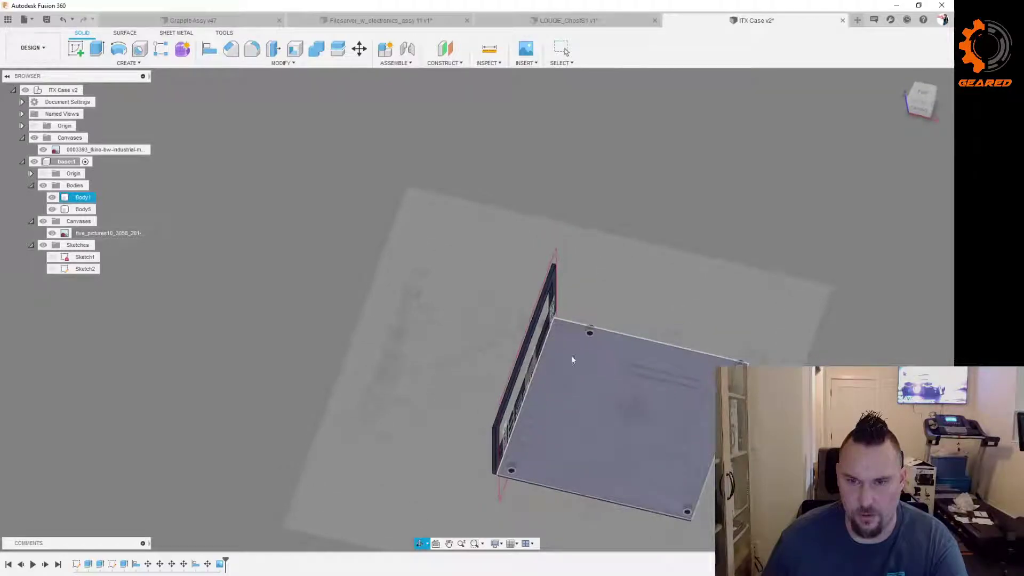
click(581, 405)
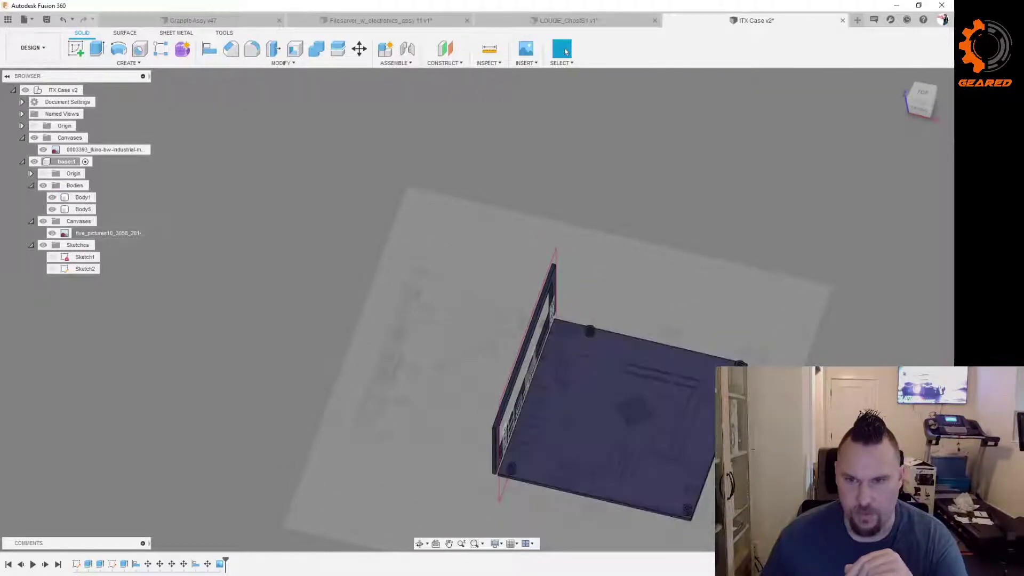
click(566, 50)
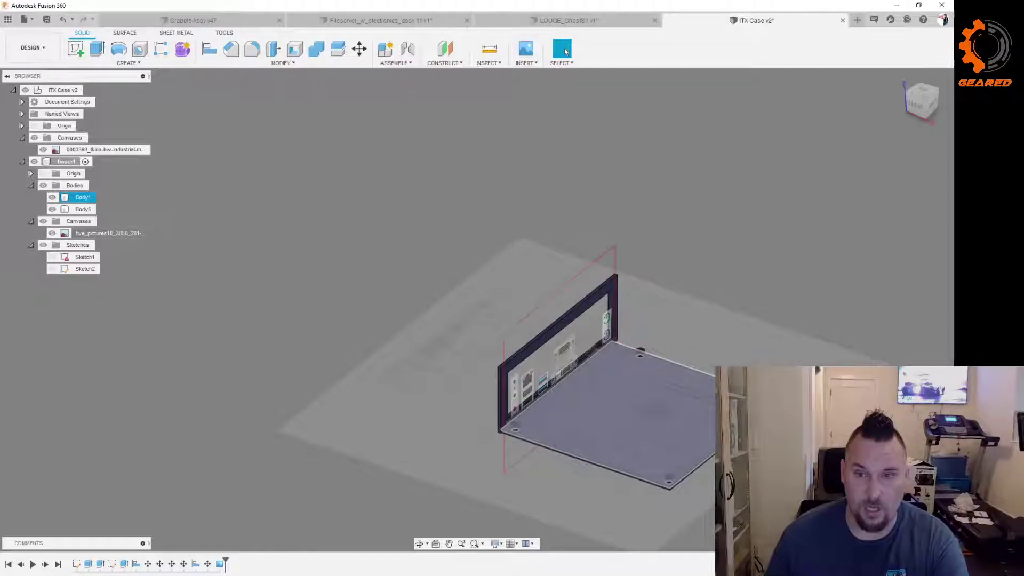
click(727, 344)
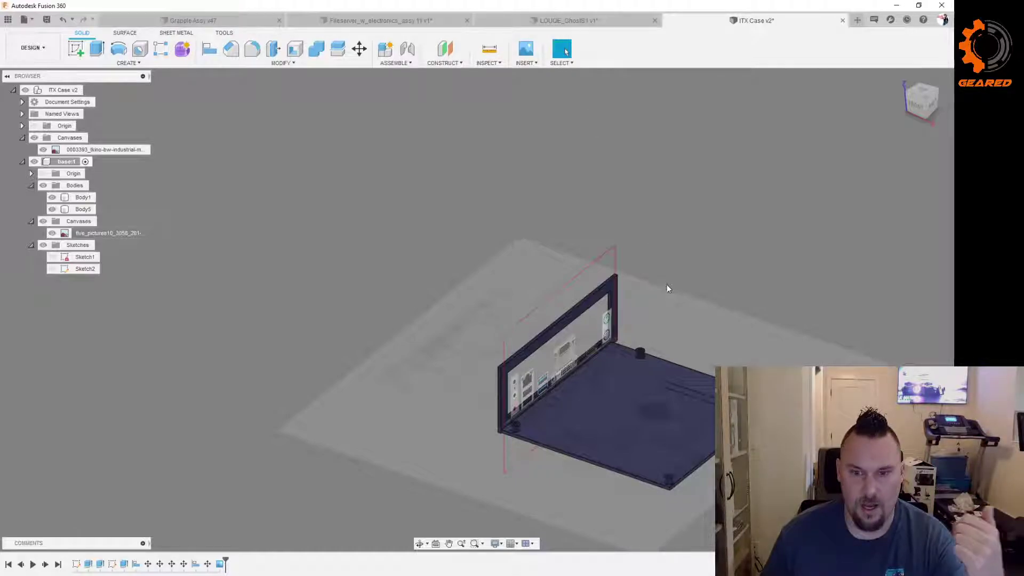
shift+middle_drag(666, 283, 693, 319)
click(693, 320)
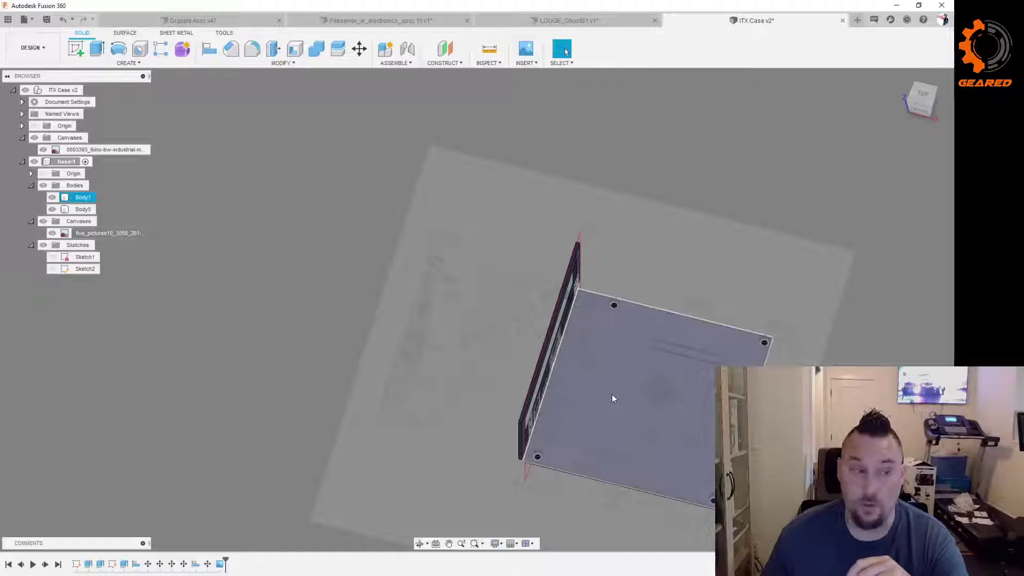
shift+middle_drag(612, 398, 587, 410)
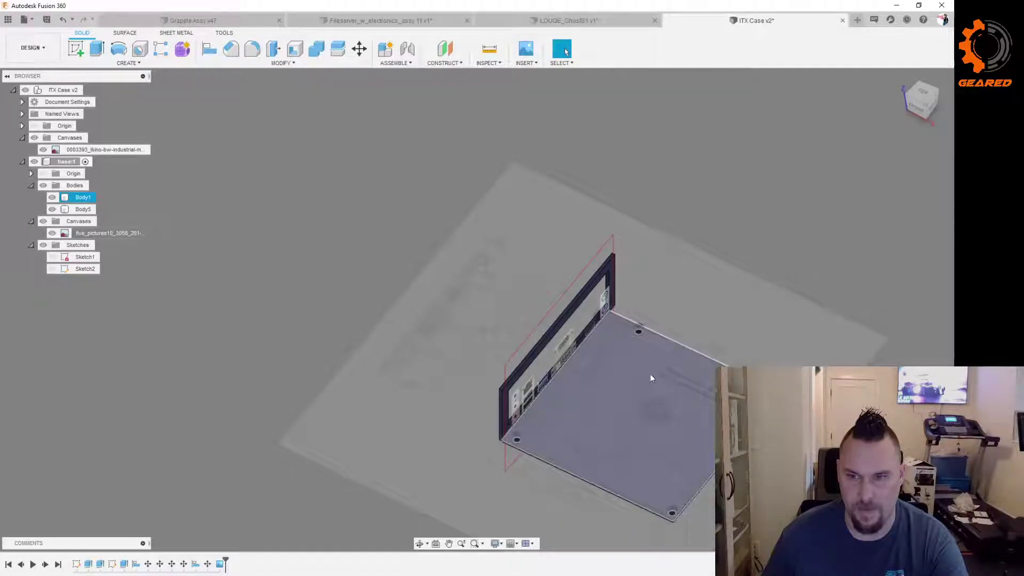
shift+middle_drag(649, 378, 546, 391)
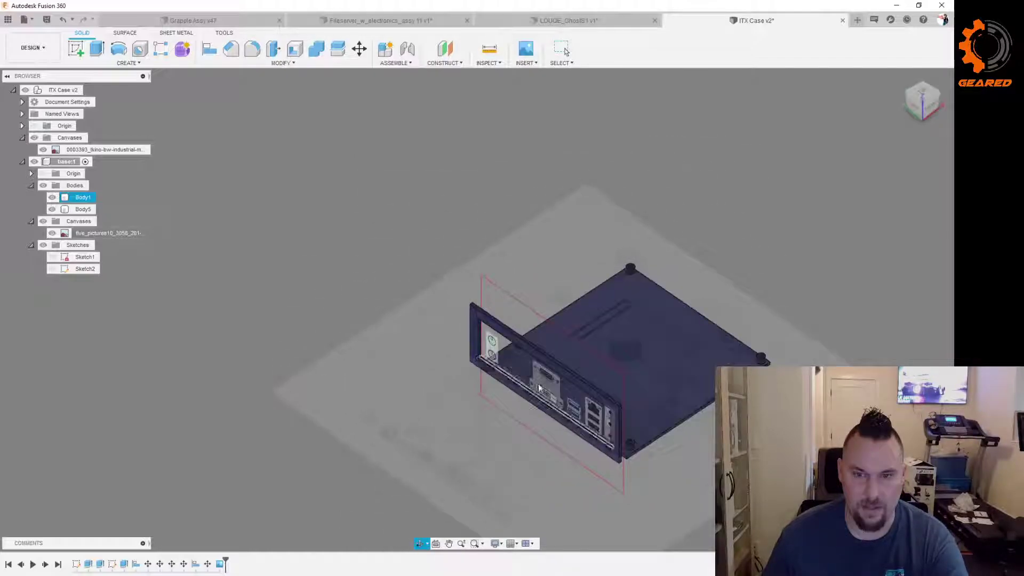
shift+middle_drag(665, 407, 678, 423)
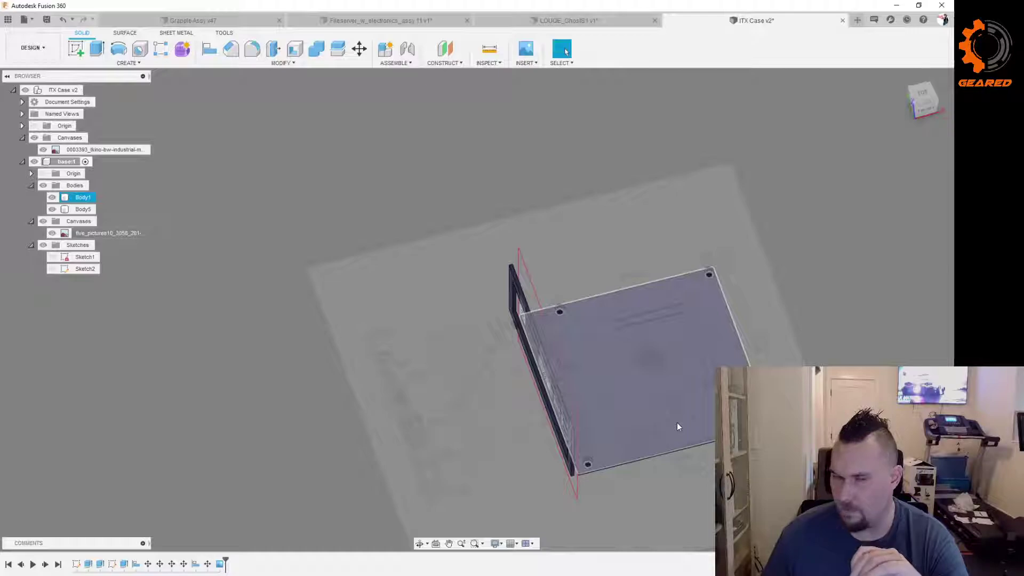
shift+middle_drag(673, 421, 676, 395)
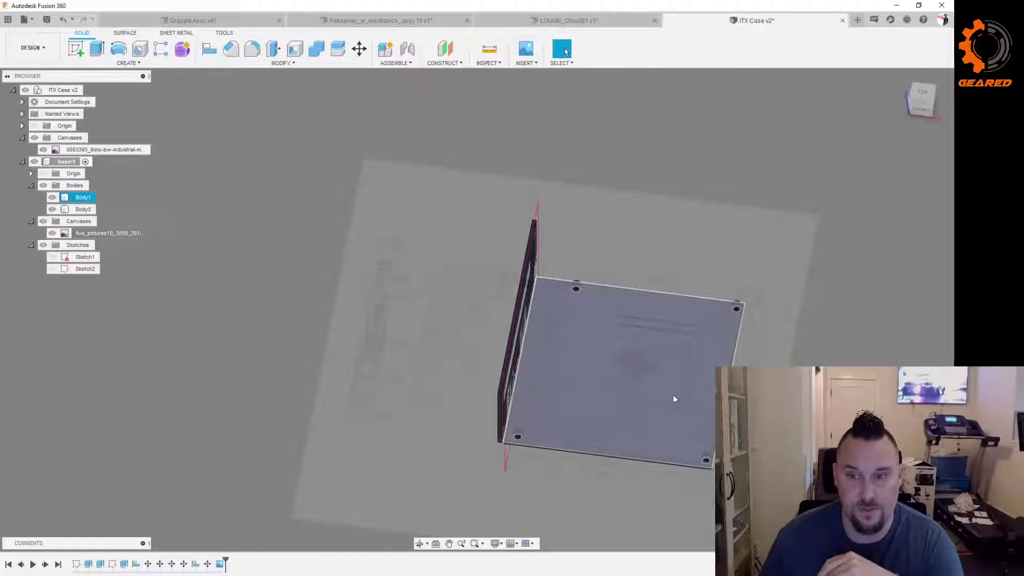
shift+middle_drag(668, 410, 741, 331)
click(566, 52)
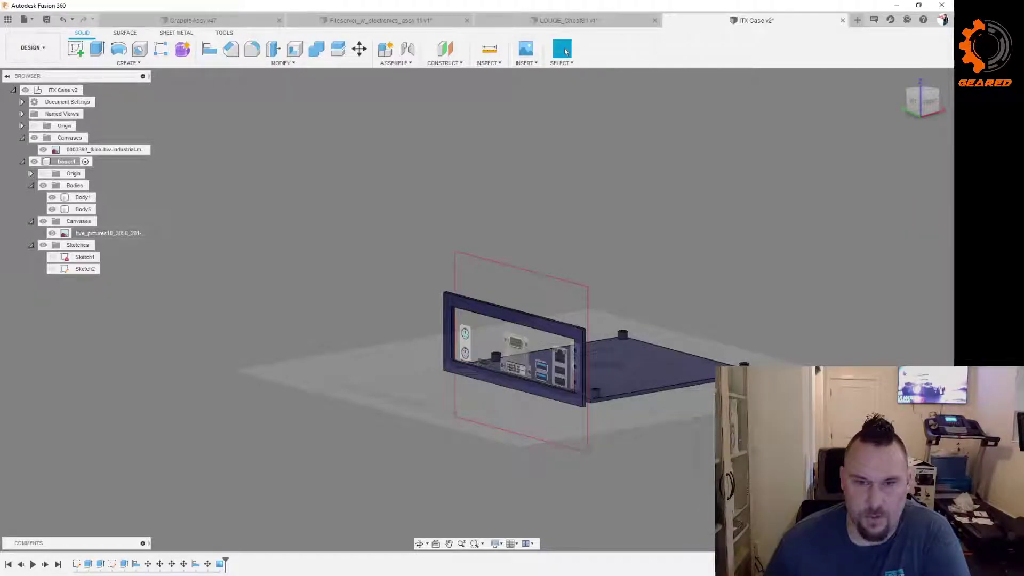
shift+middle_drag(512, 341, 523, 349)
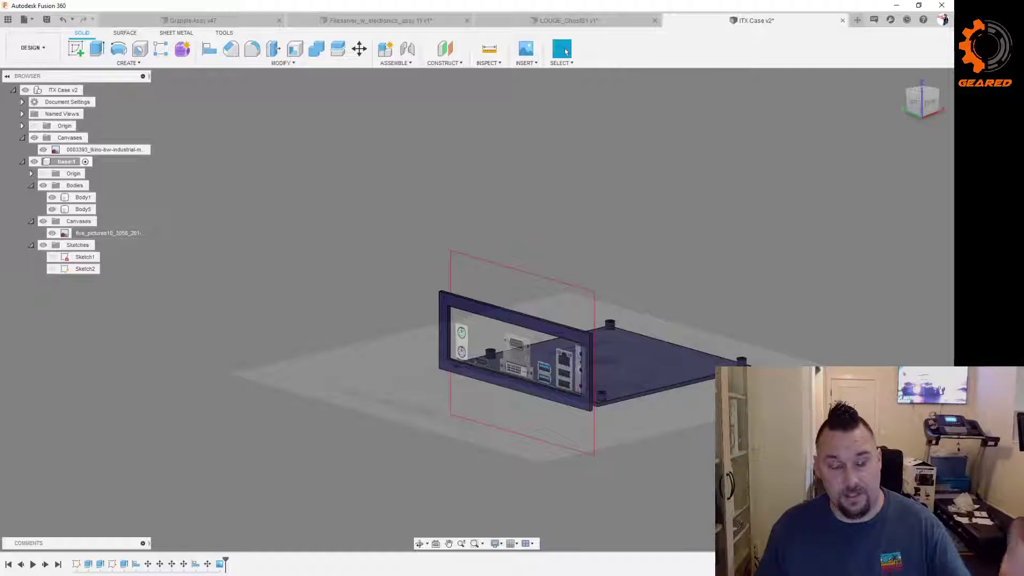
Step: Examine the overall layout of the I/O frame, base plate, standoffs and both canvases from the port side, edge-on and obliquely above
shift+middle_drag(555, 320, 373, 344)
shift+middle_drag(699, 414, 574, 425)
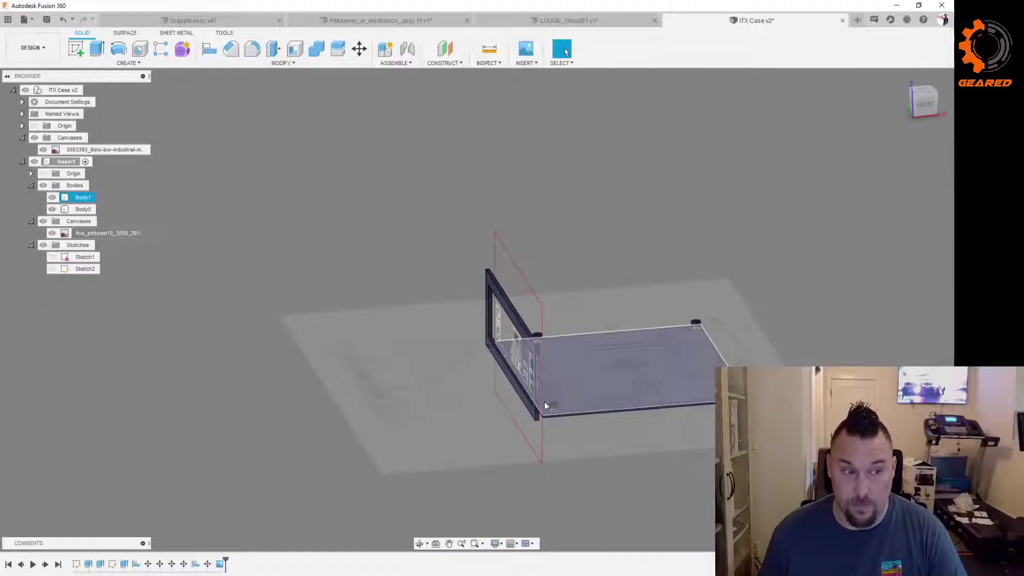
shift+middle_drag(686, 444, 713, 454)
shift+middle_drag(679, 450, 679, 450)
right_click(679, 461)
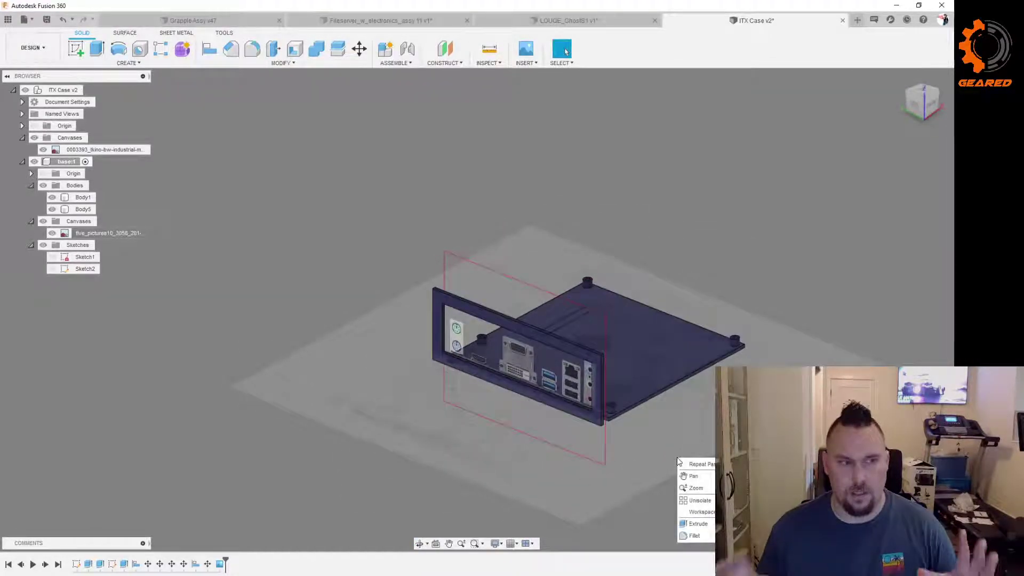
click(713, 439)
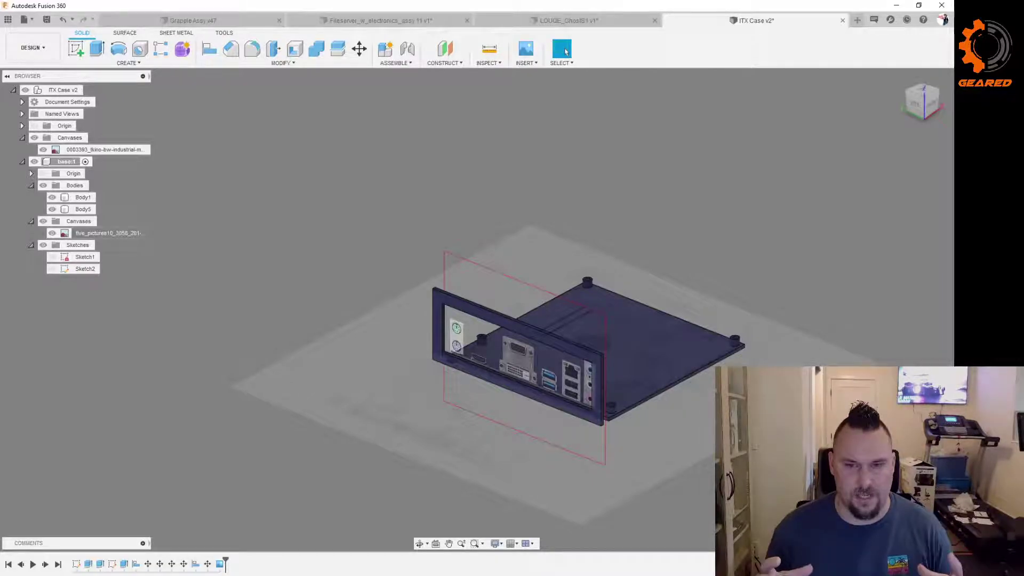
shift+middle_drag(717, 440, 672, 442)
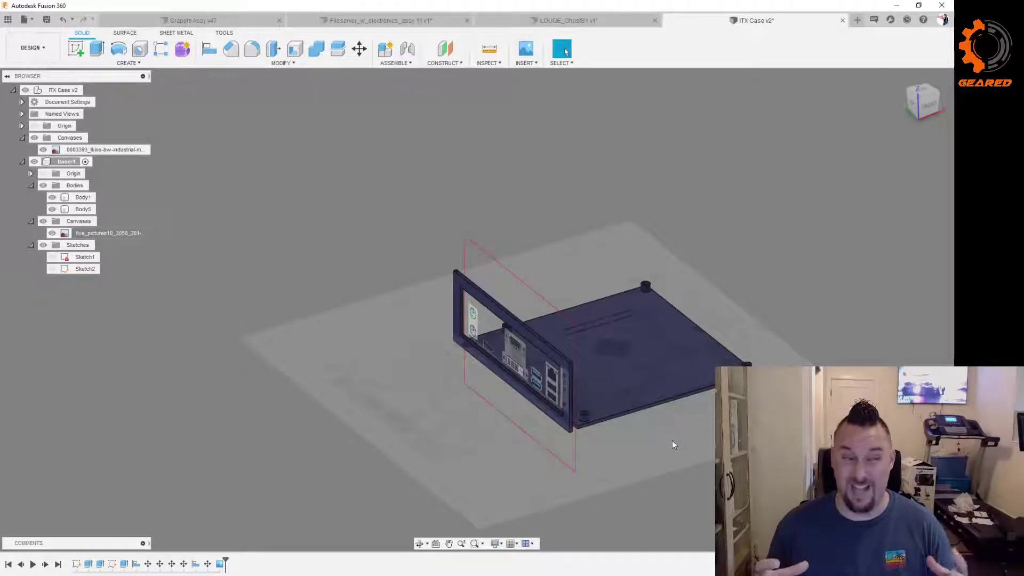
mouse_move(645, 446)
shift+middle_down()
mouse_move(651, 414)
mouse_move(617, 385)
mouse_move(672, 432)
mouse_move(649, 432)
shift+middle_up()
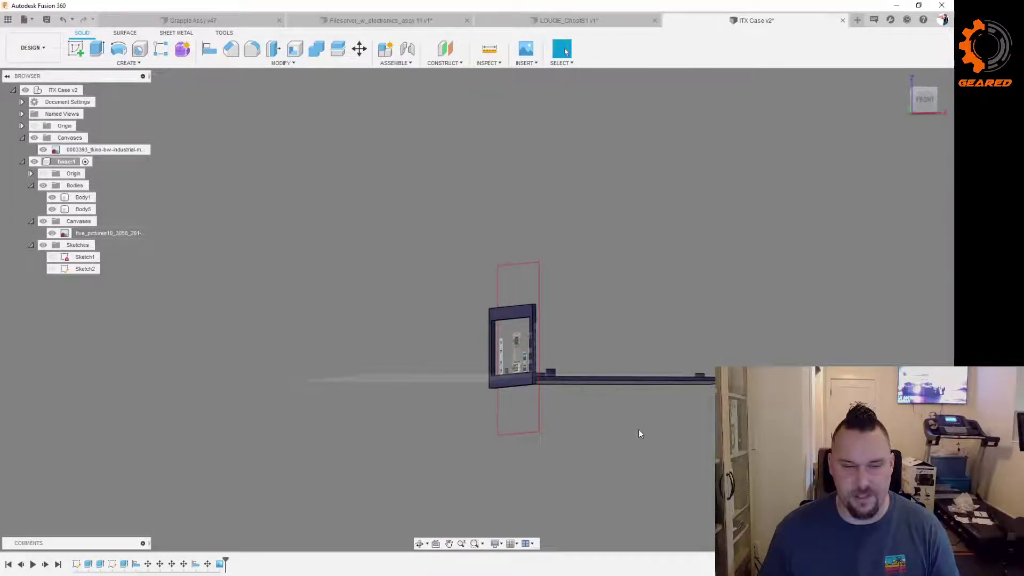
shift+middle_drag(636, 436, 653, 457)
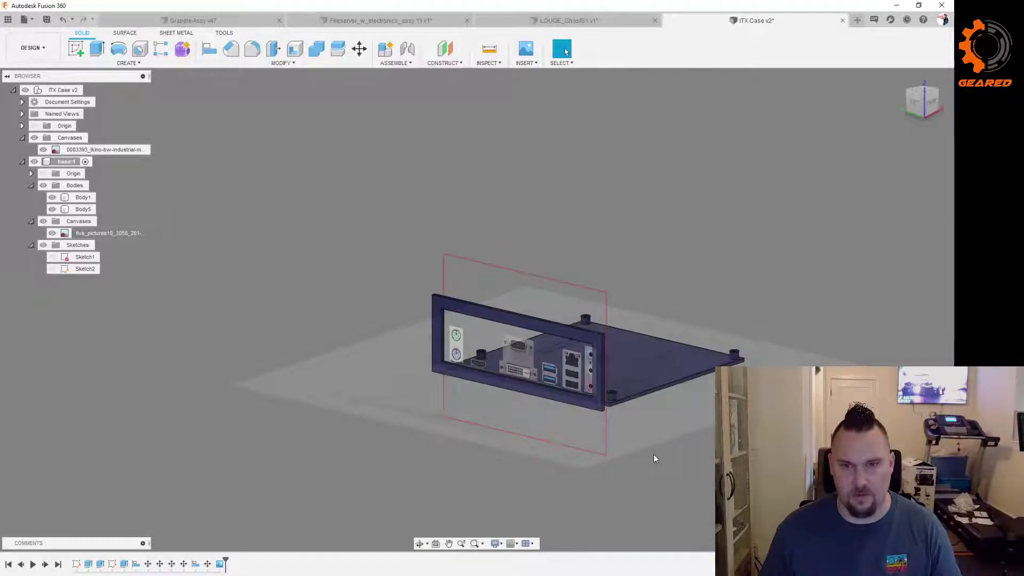
shift+middle_drag(654, 454, 614, 461)
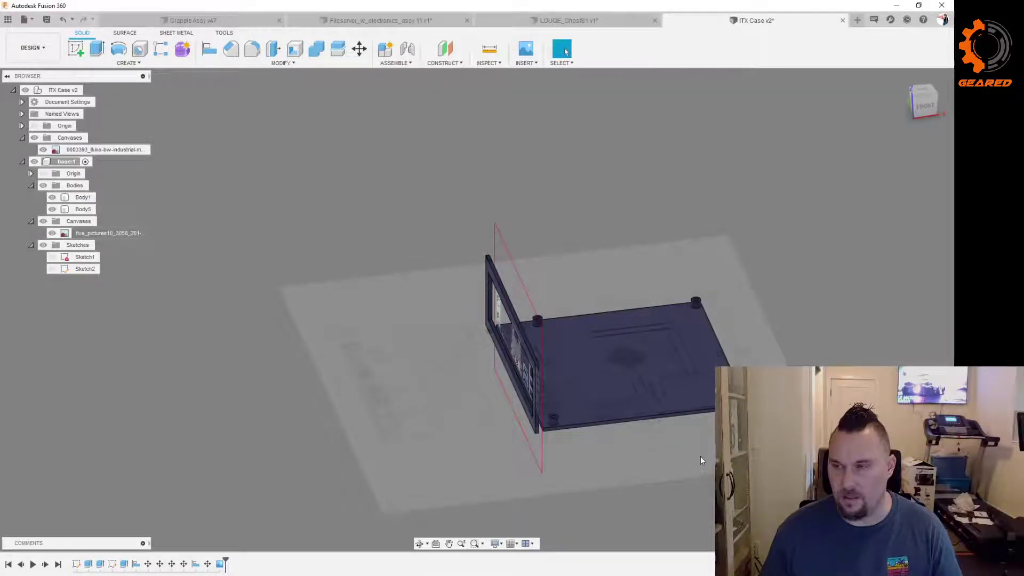
mouse_move(700, 456)
shift+middle_down()
mouse_move(686, 443)
mouse_move(681, 457)
shift+middle_up()
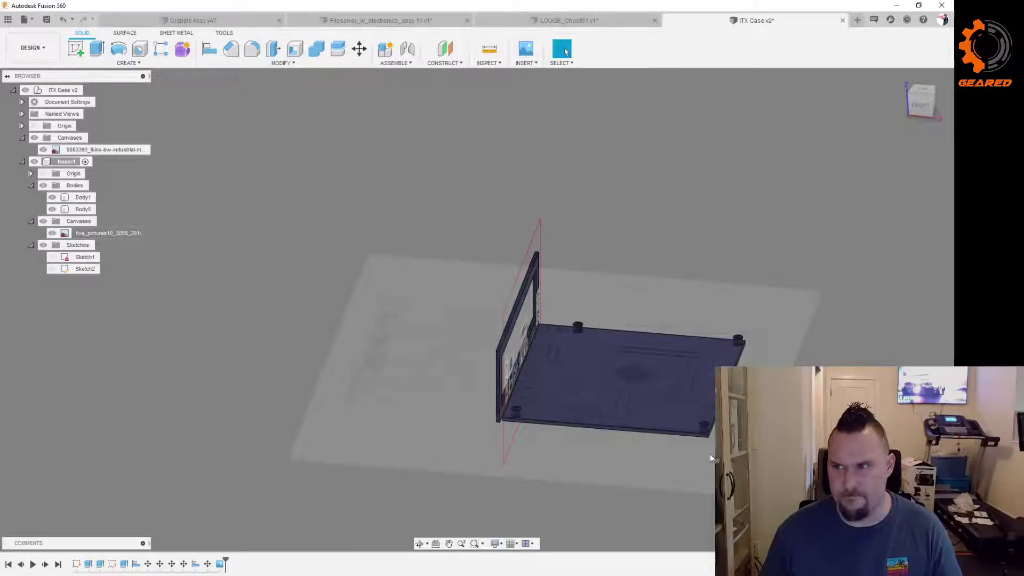
shift+middle_drag(711, 460, 779, 433)
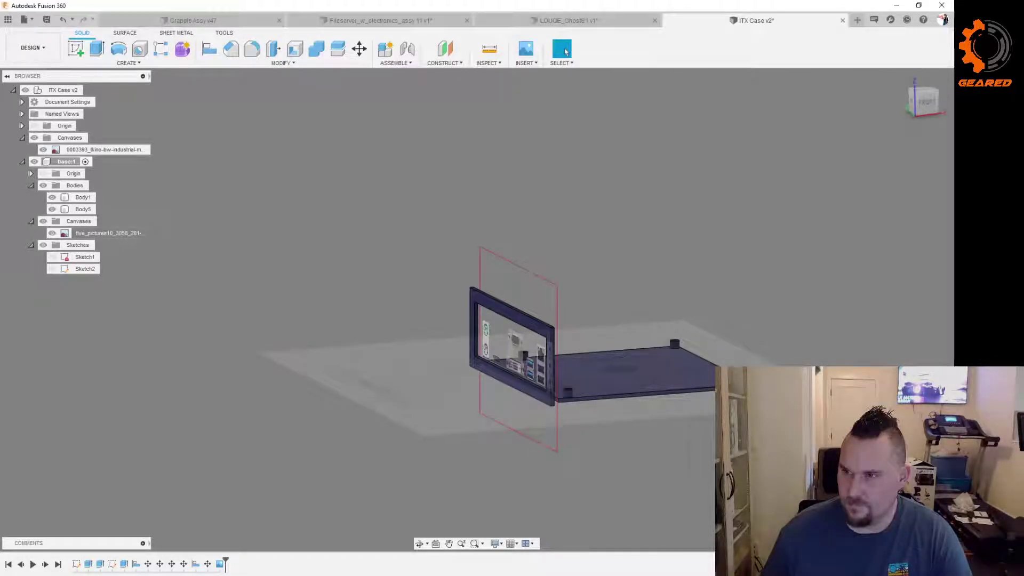
shift+middle_drag(512, 320, 521, 375)
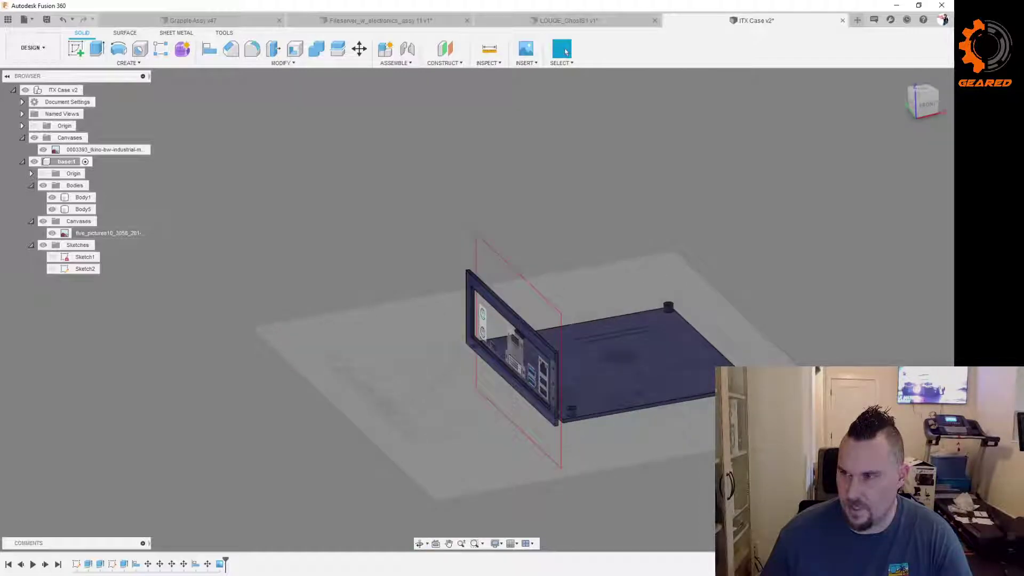